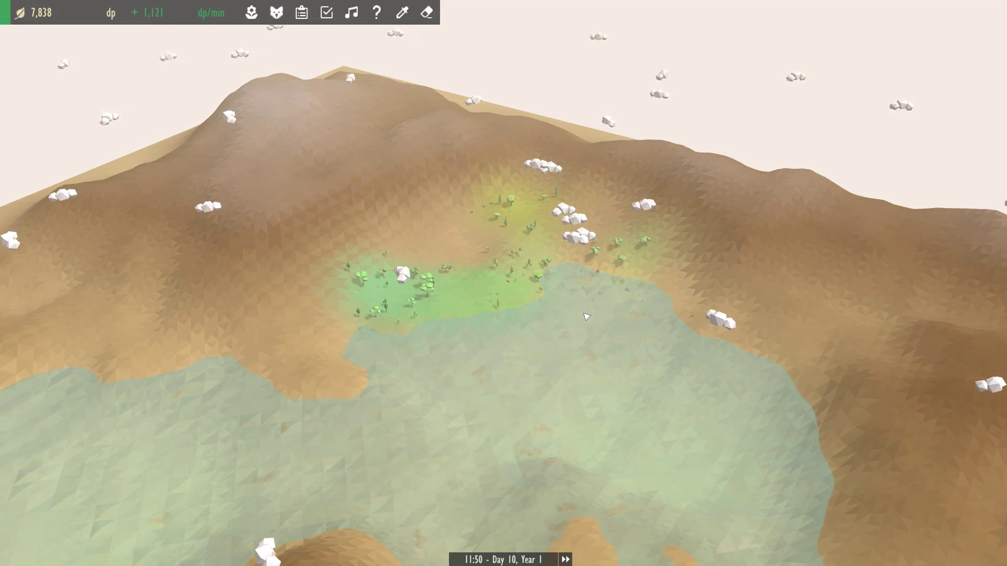
scroll(595, 336, up, 5)
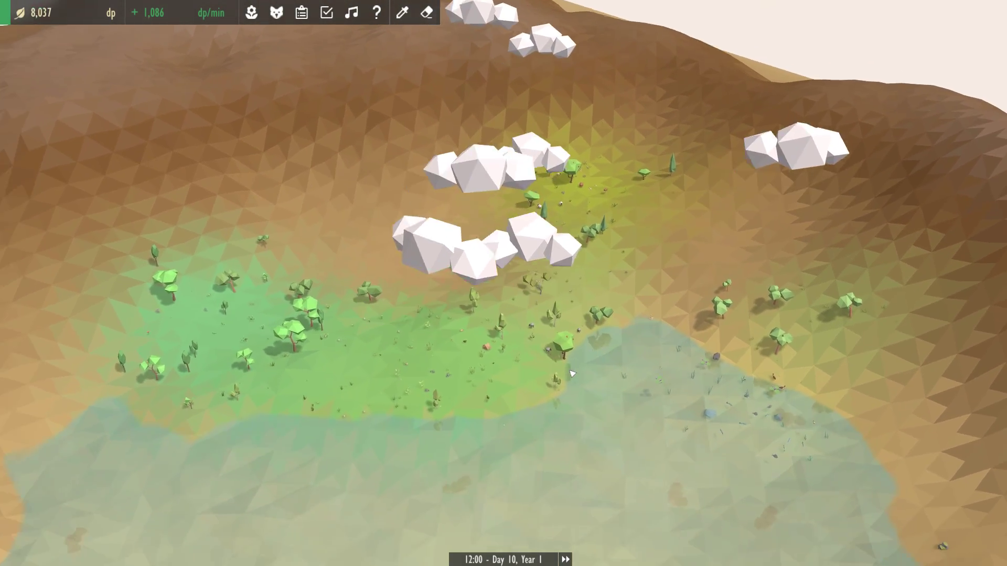
scroll(573, 375, down, 5)
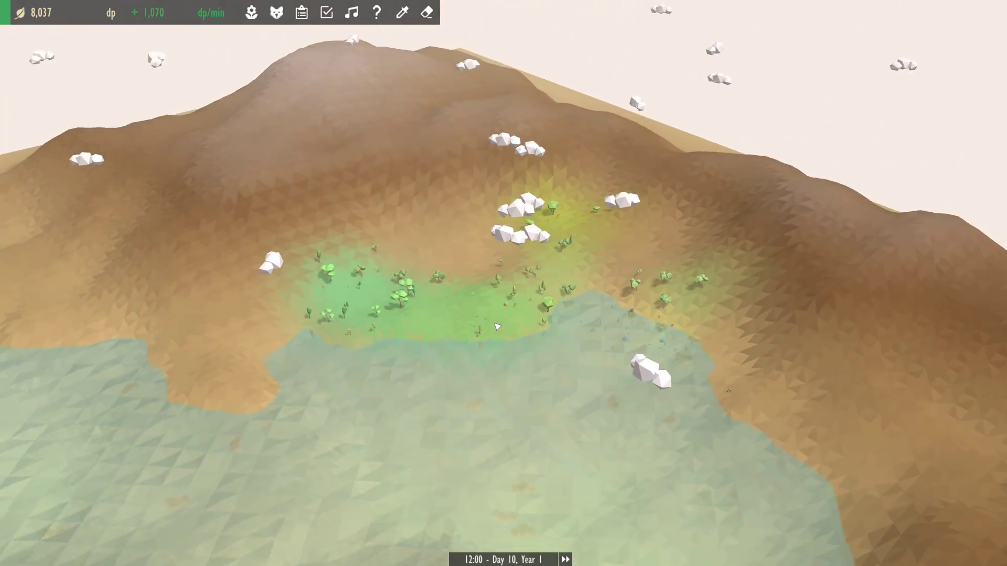
scroll(498, 326, down, 3)
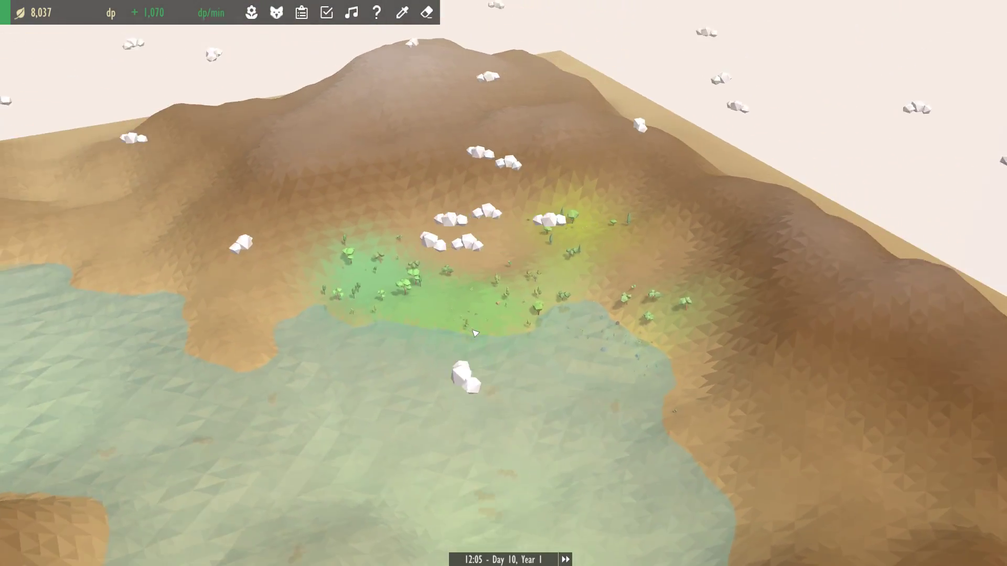
scroll(551, 326, up, 8)
Survey the valley and inspect the land's biome makeup.
drag(625, 325, 586, 327)
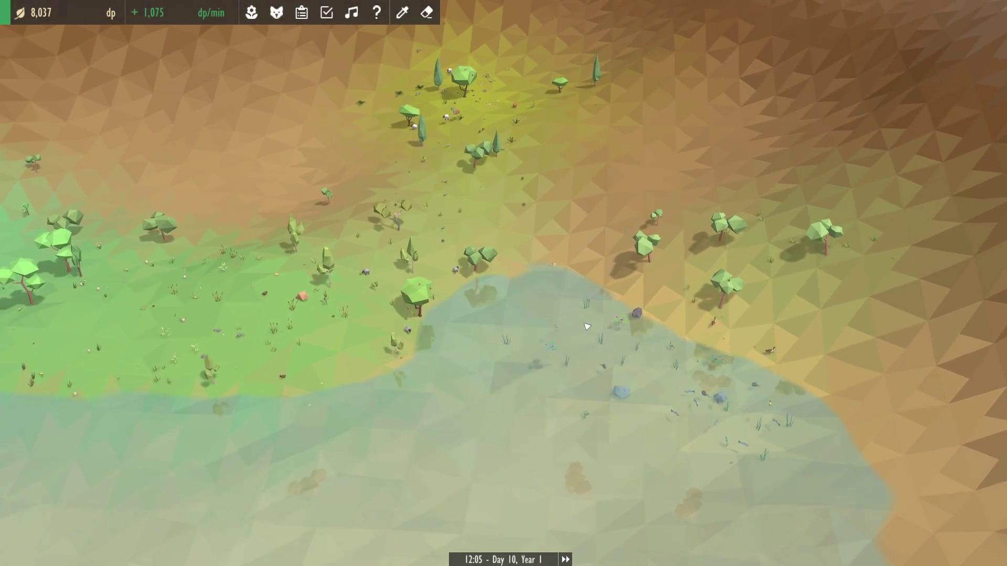
scroll(574, 311, up, 2)
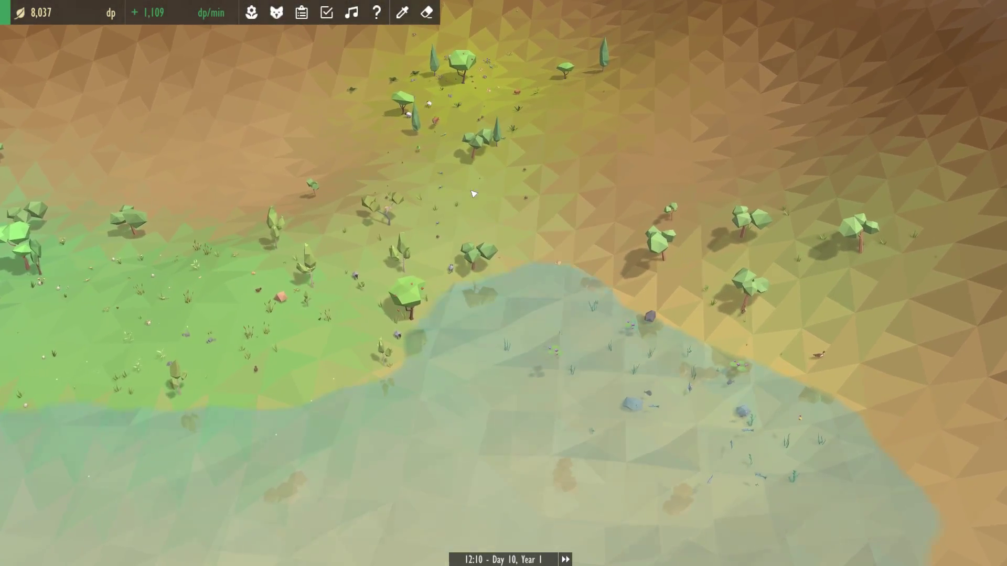
scroll(541, 206, down, 2)
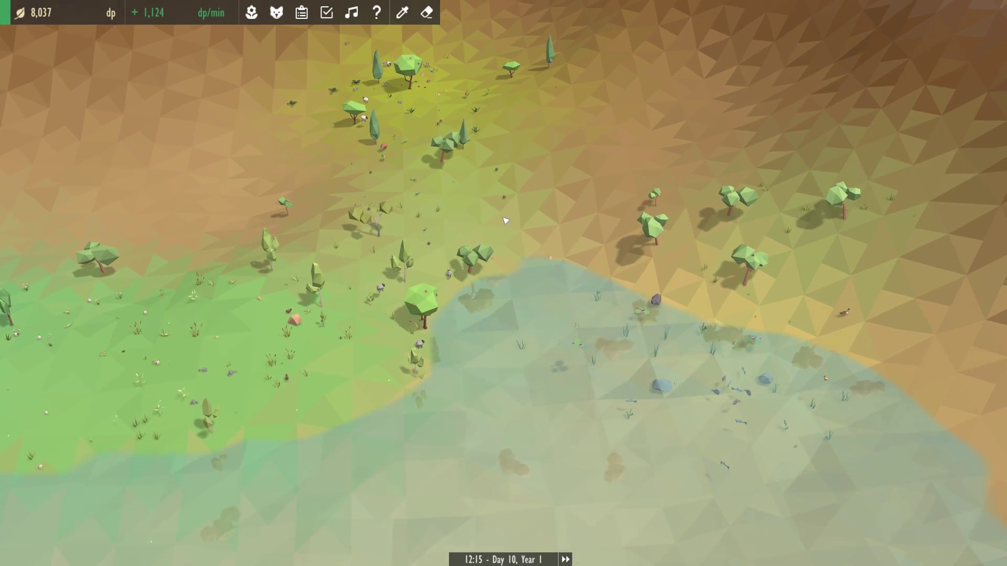
scroll(519, 217, down, 4)
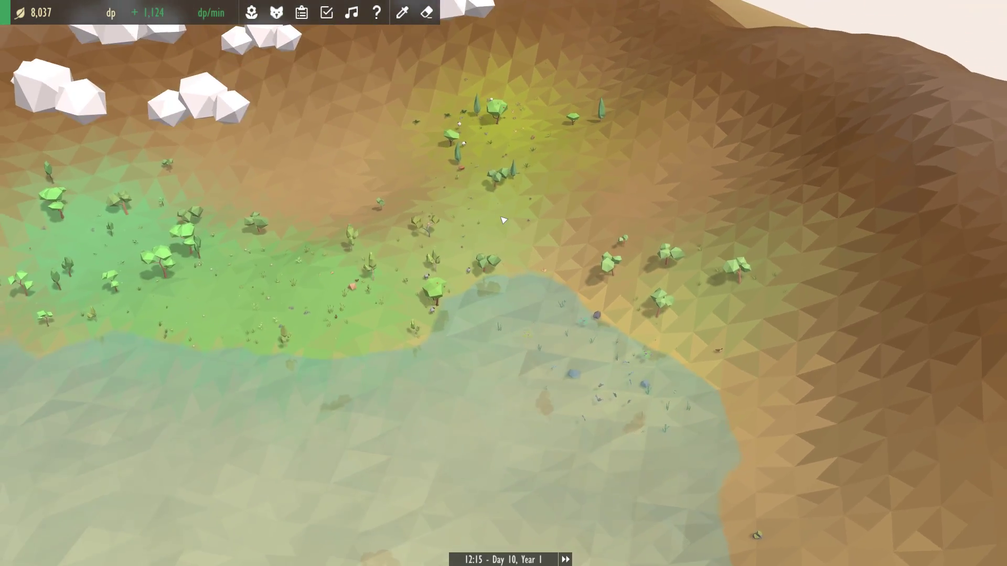
scroll(504, 220, down, 4)
scroll(475, 231, up, 3)
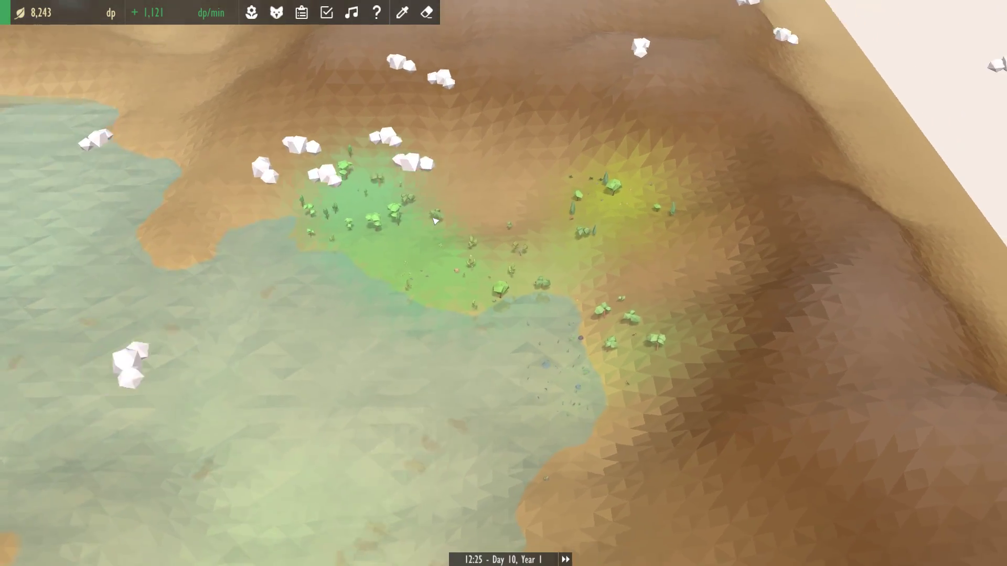
scroll(472, 228, up, 3)
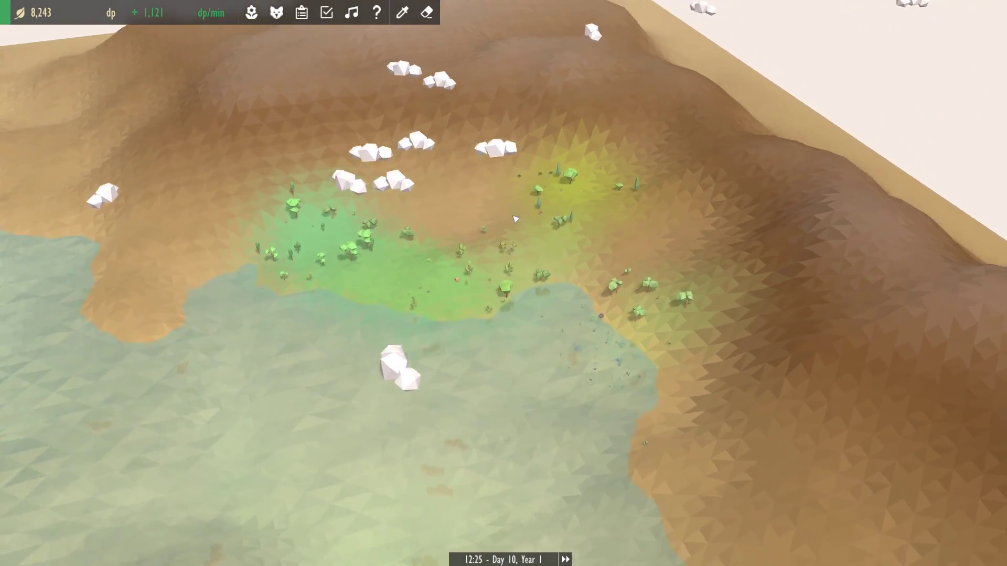
scroll(530, 217, up, 3)
scroll(529, 217, up, 3)
scroll(551, 217, up, 2)
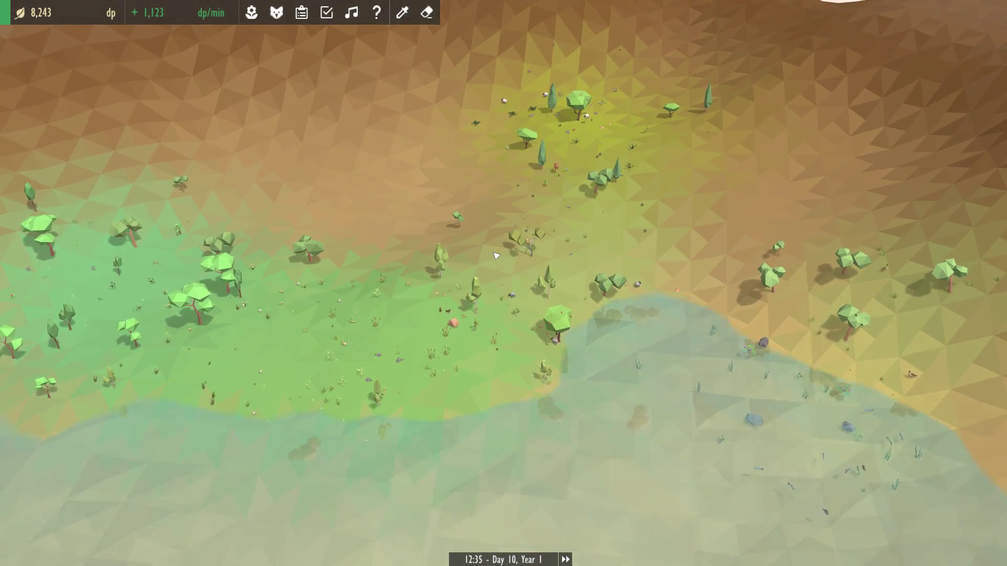
scroll(499, 257, down, 5)
scroll(489, 281, up, 1)
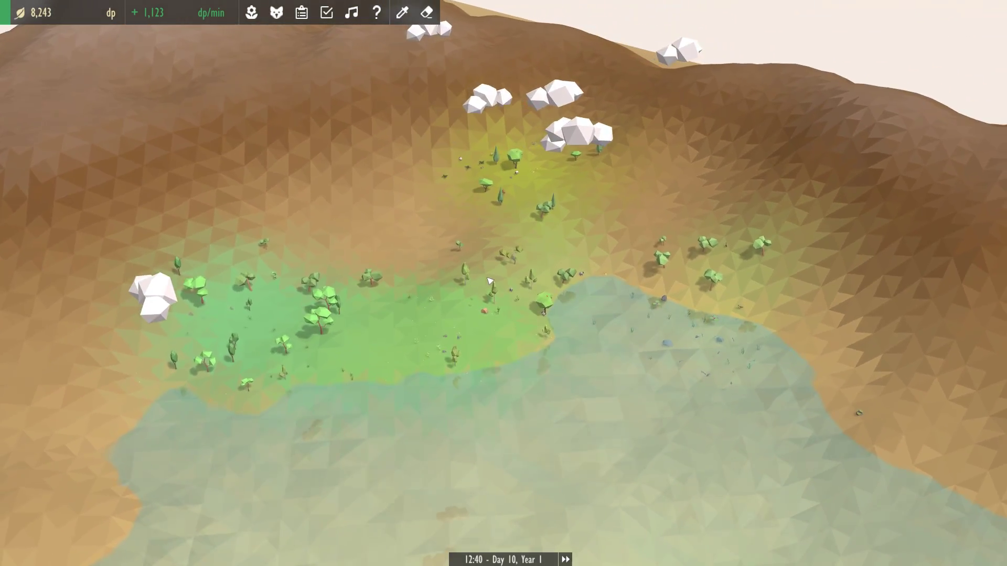
drag(490, 281, 393, 236)
scroll(314, 126, up, 4)
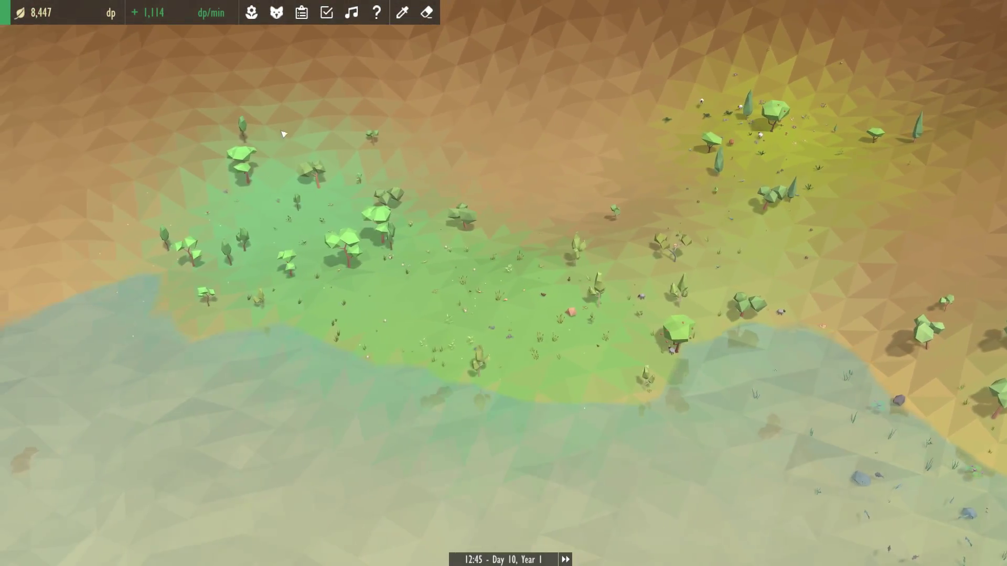
scroll(286, 109, down, 1)
click(402, 13)
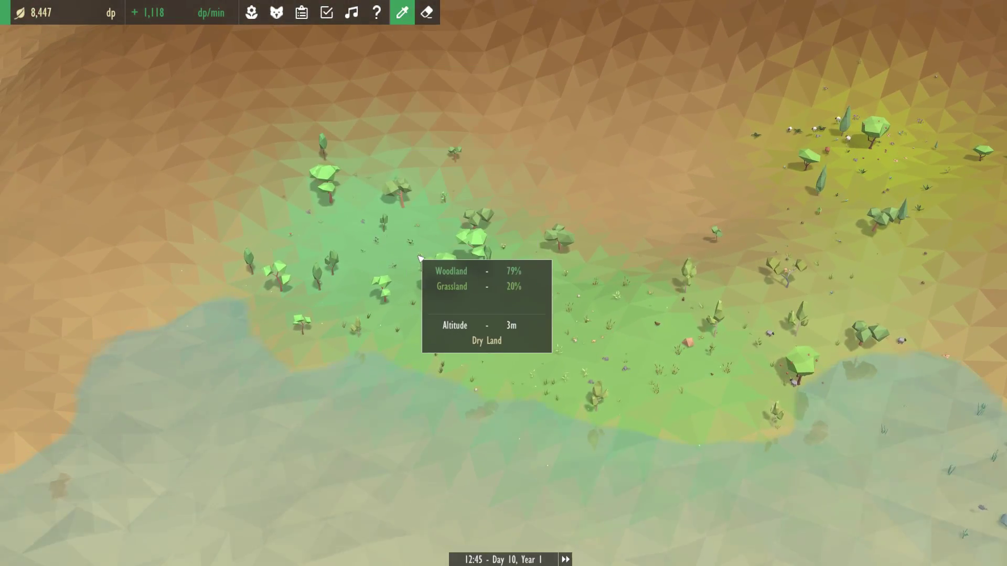
mouse_move(873, 173)
mouse_down()
mouse_move(756, 264)
mouse_move(744, 329)
mouse_up()
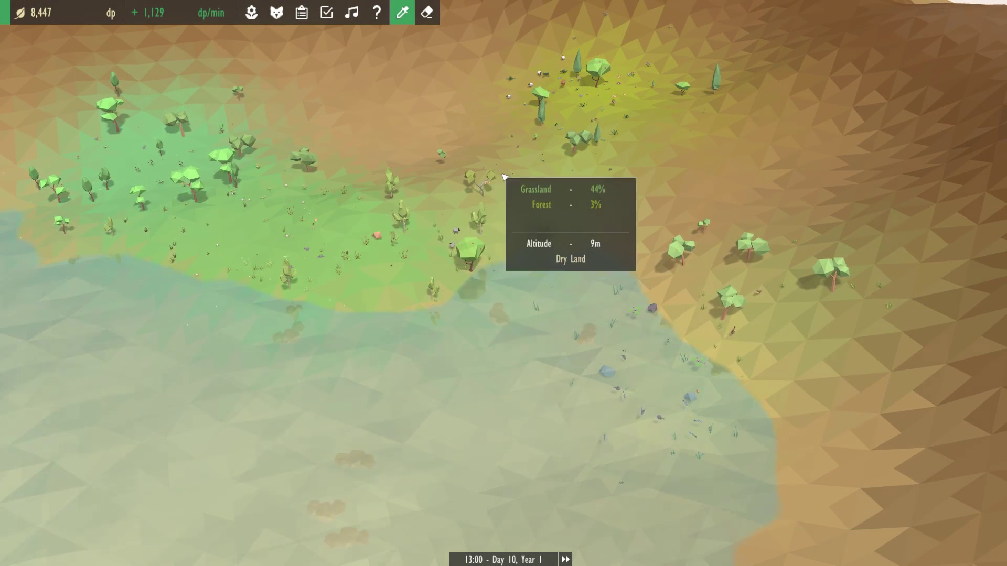
right_click(401, 253)
scroll(430, 219, up, 1)
scroll(429, 218, up, 4)
scroll(440, 157, up, 2)
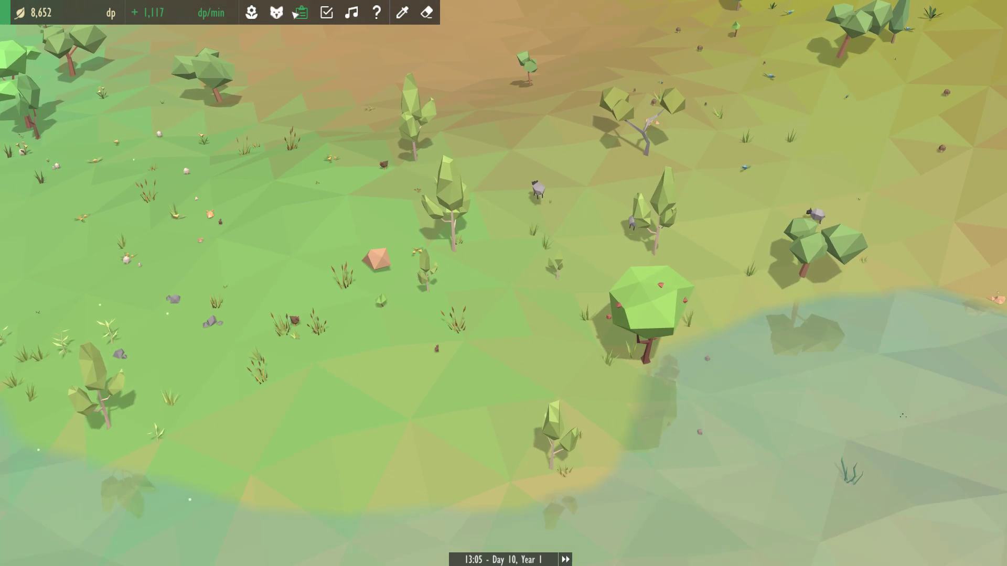
Check the Rabbit Food task and what a grass tuft can evolve into.
click(301, 13)
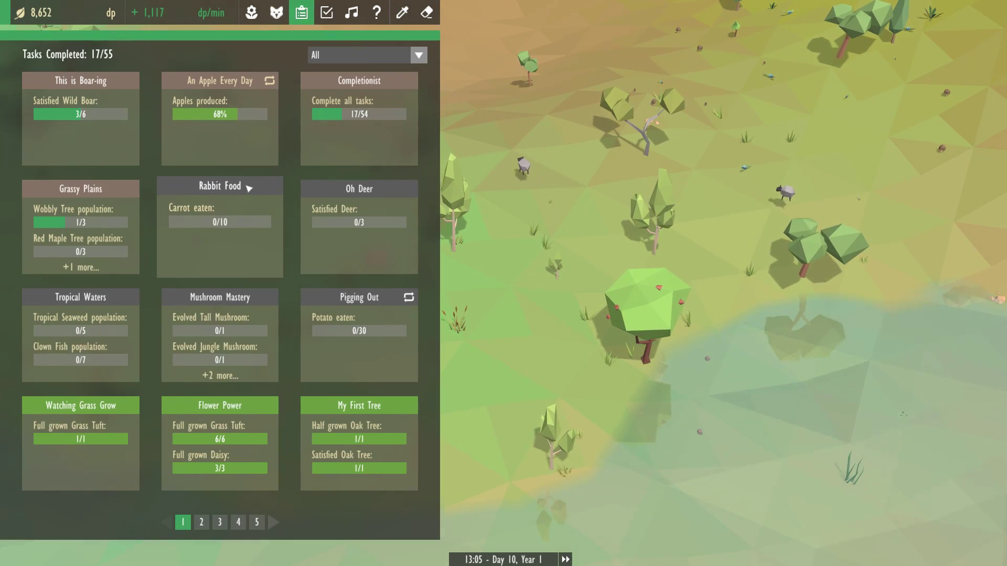
click(221, 242)
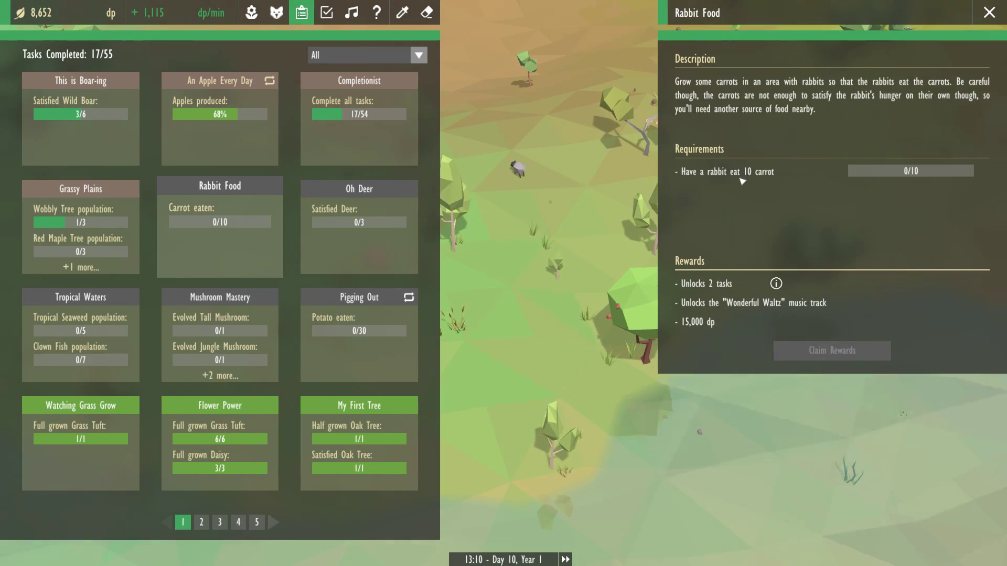
key(Escape)
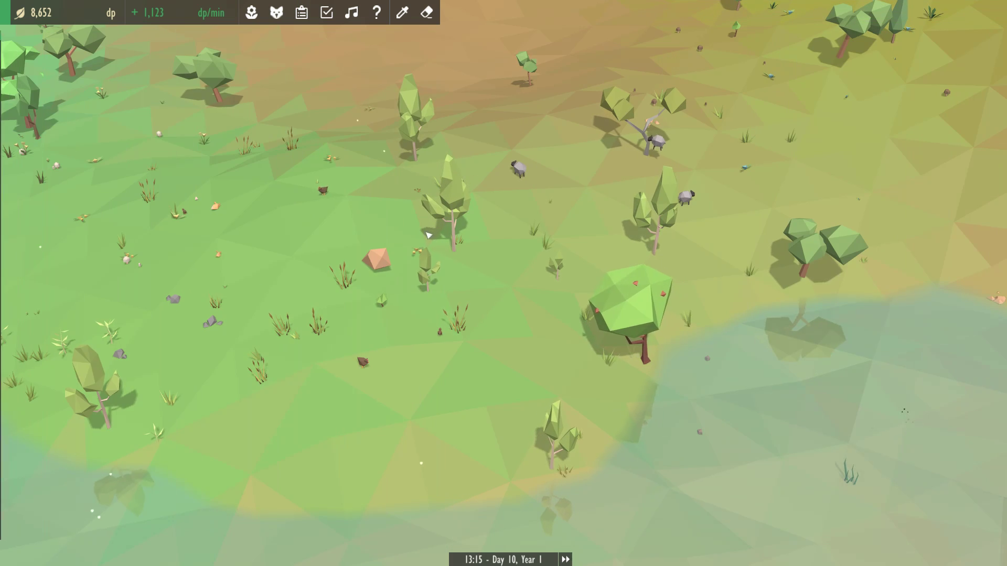
click(536, 234)
click(444, 95)
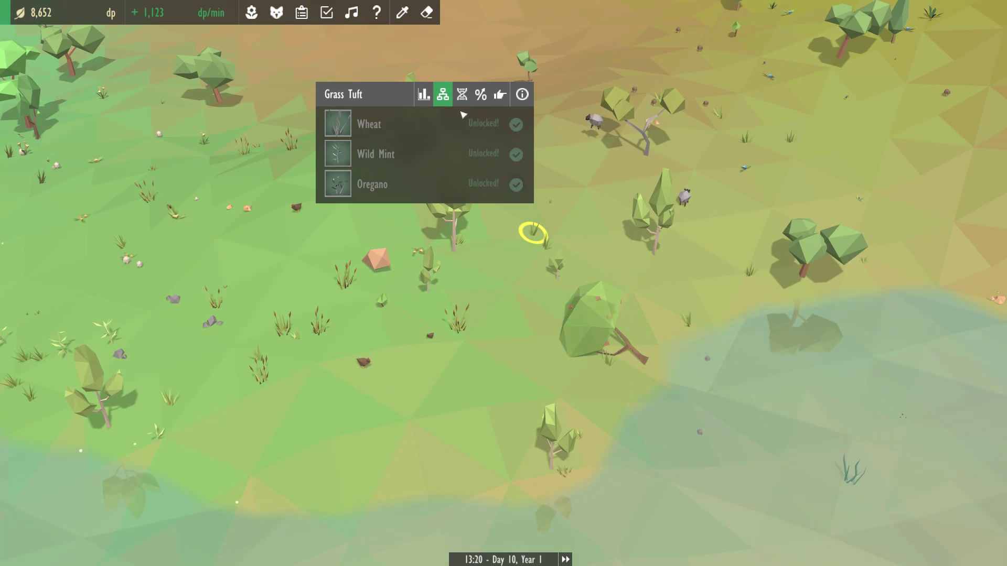
click(594, 172)
Browse the plant catalog's third page, filtering by Forest then Grassland habitats.
click(251, 12)
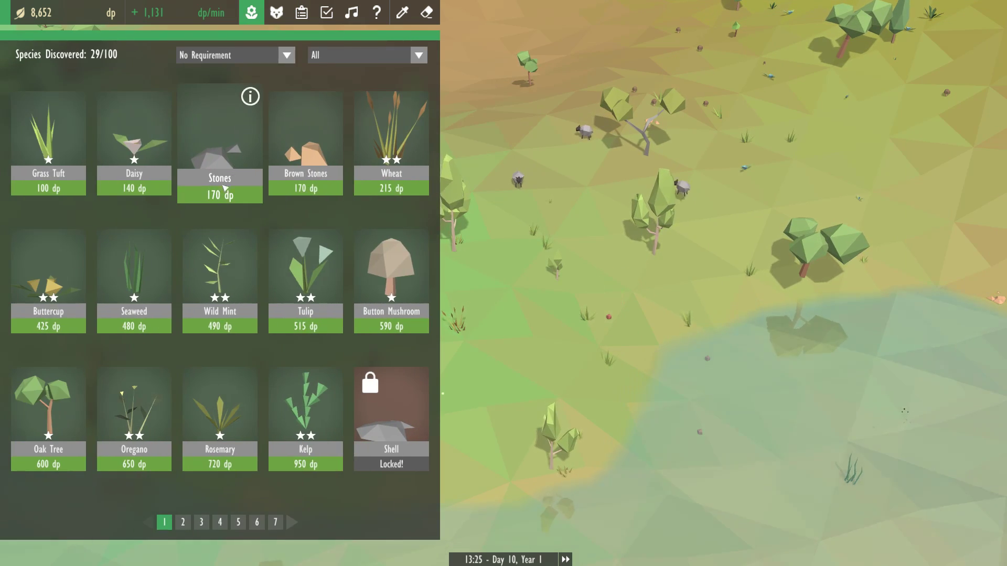
click(293, 523)
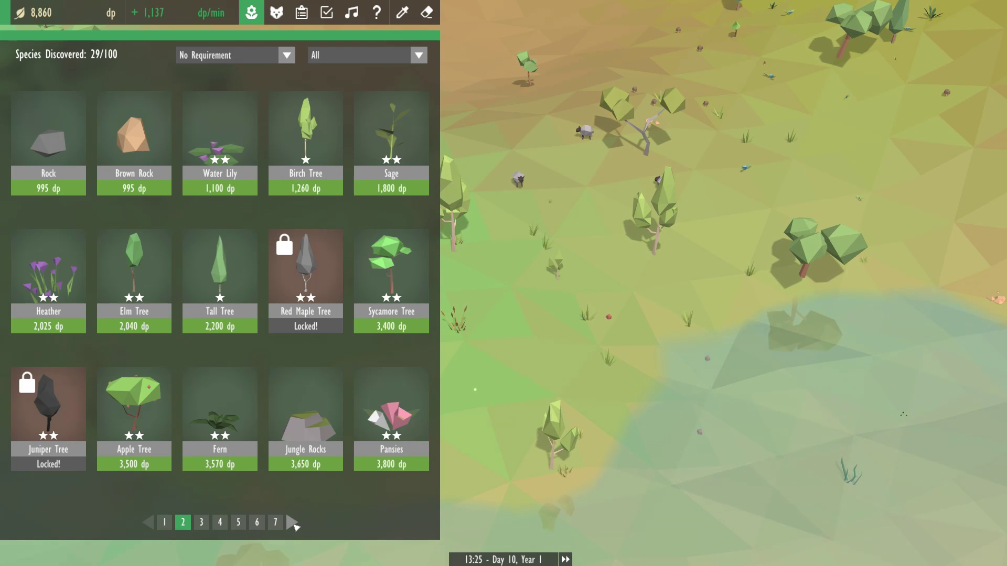
click(292, 523)
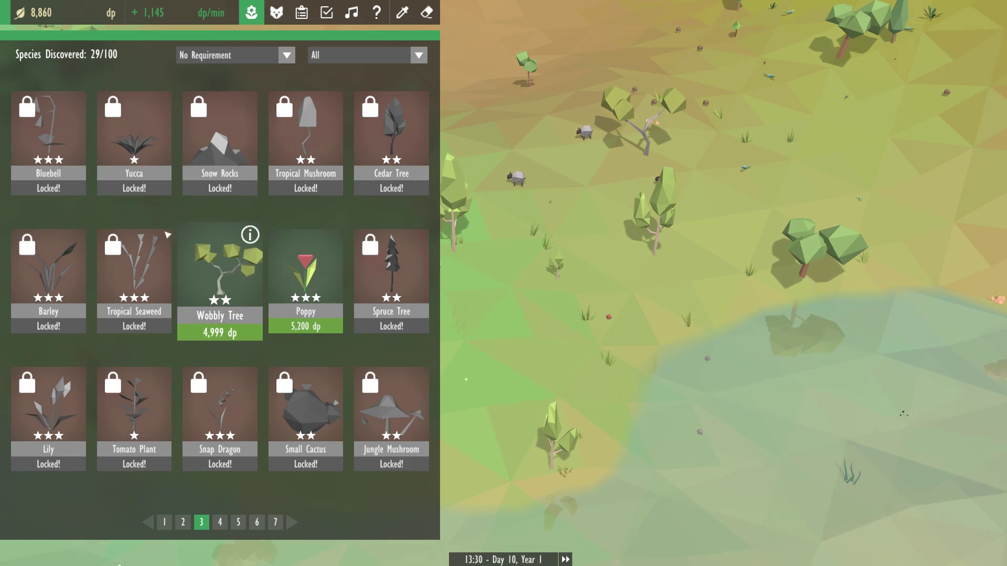
click(287, 56)
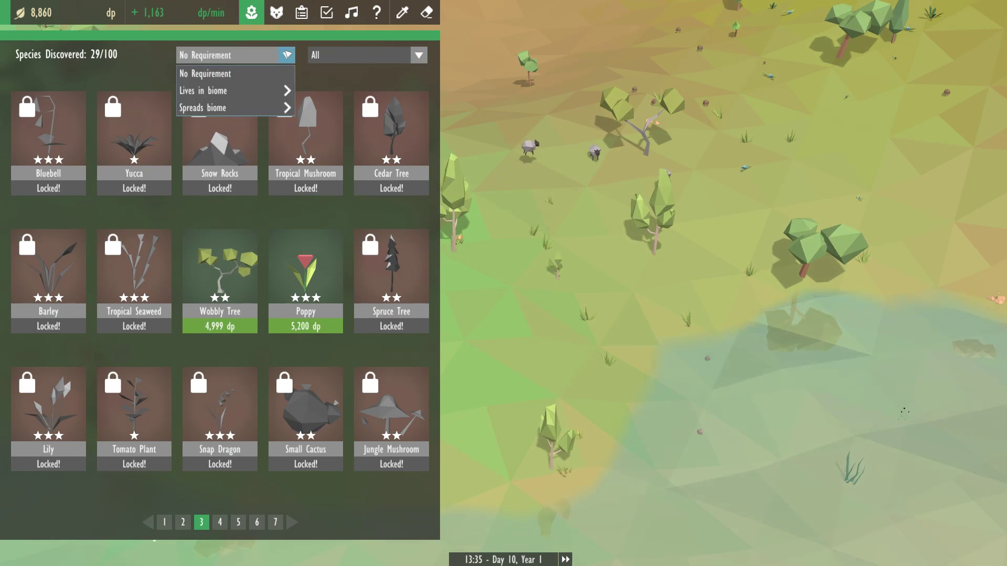
mouse_move(229, 91)
click(353, 107)
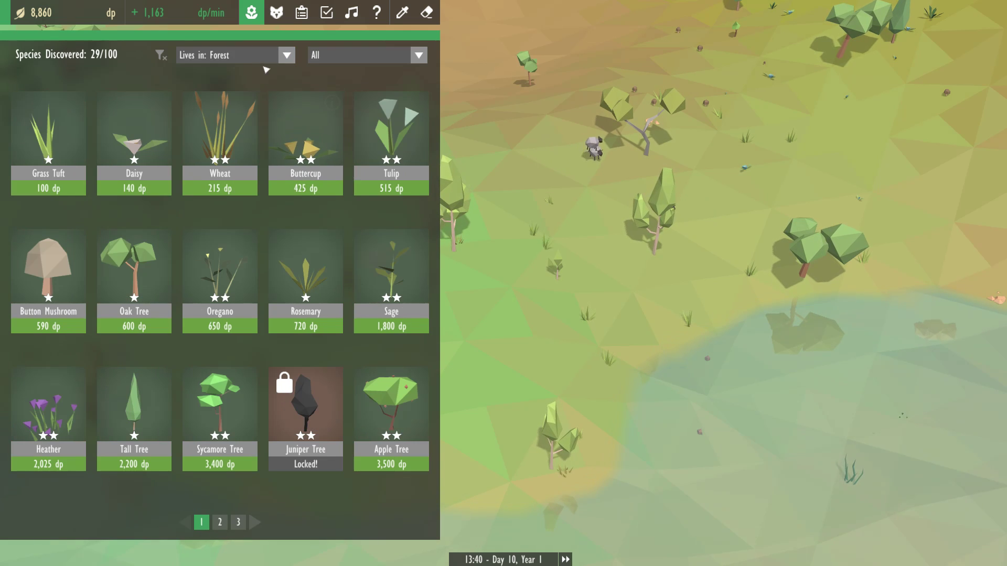
click(286, 55)
click(314, 91)
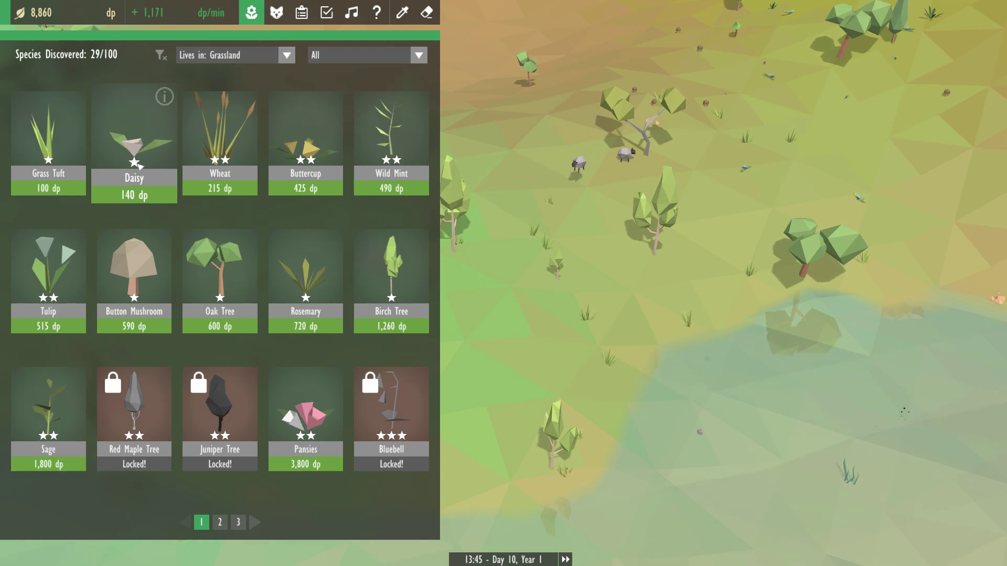
scroll(317, 340, down, 1)
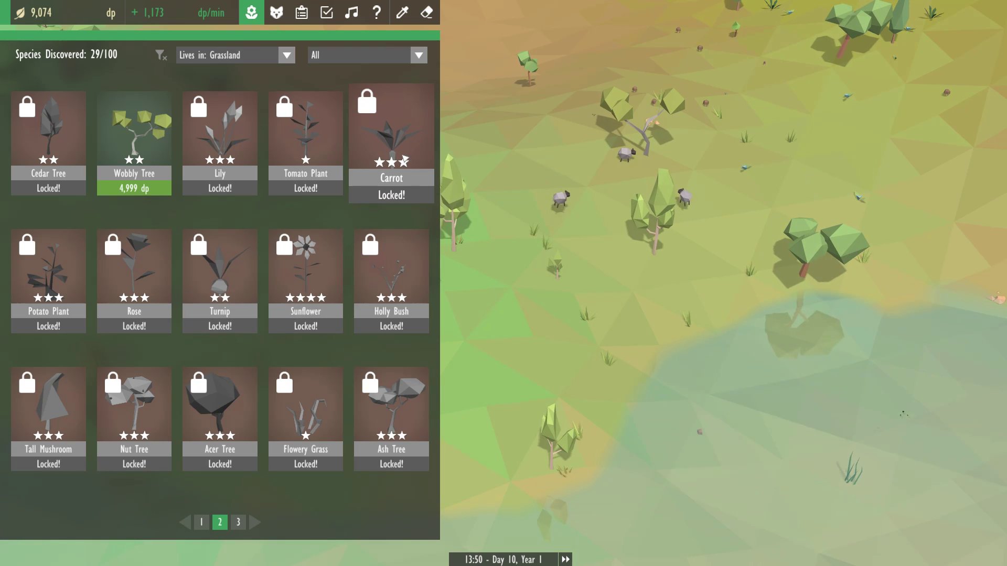
key(Escape)
scroll(485, 256, up, 4)
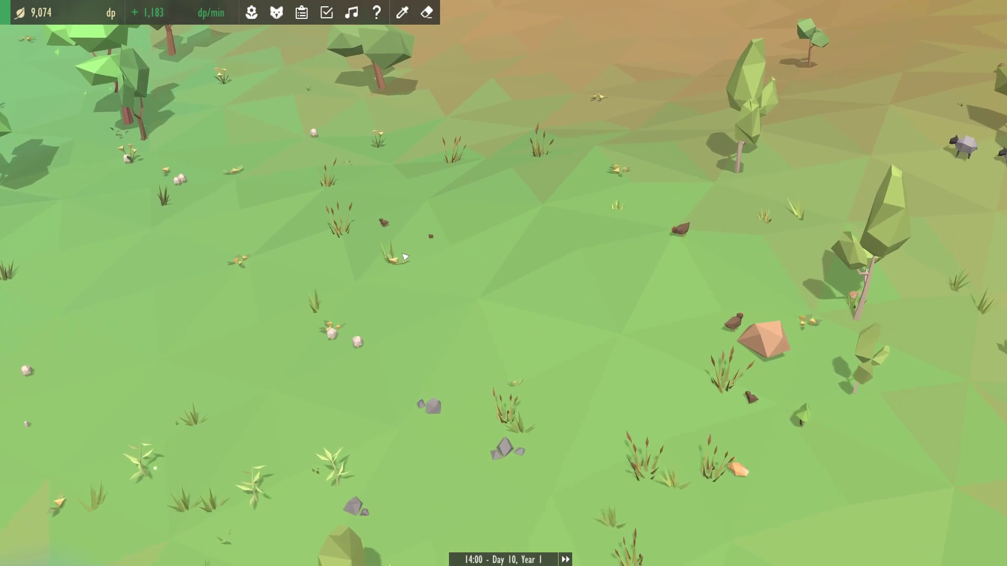
Check wild mint's evolution options and glance at the animal catalog.
drag(300, 228, 453, 349)
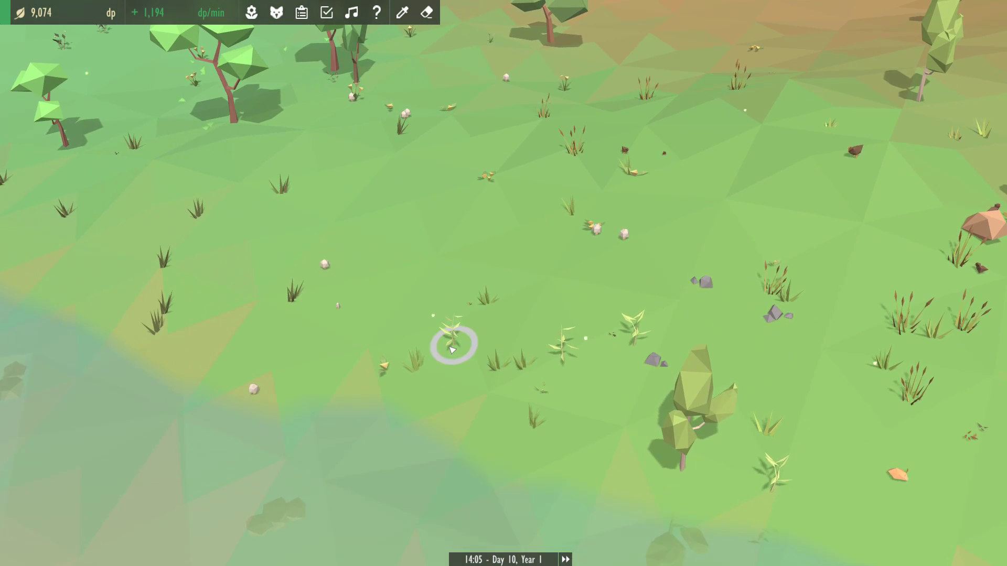
click(452, 349)
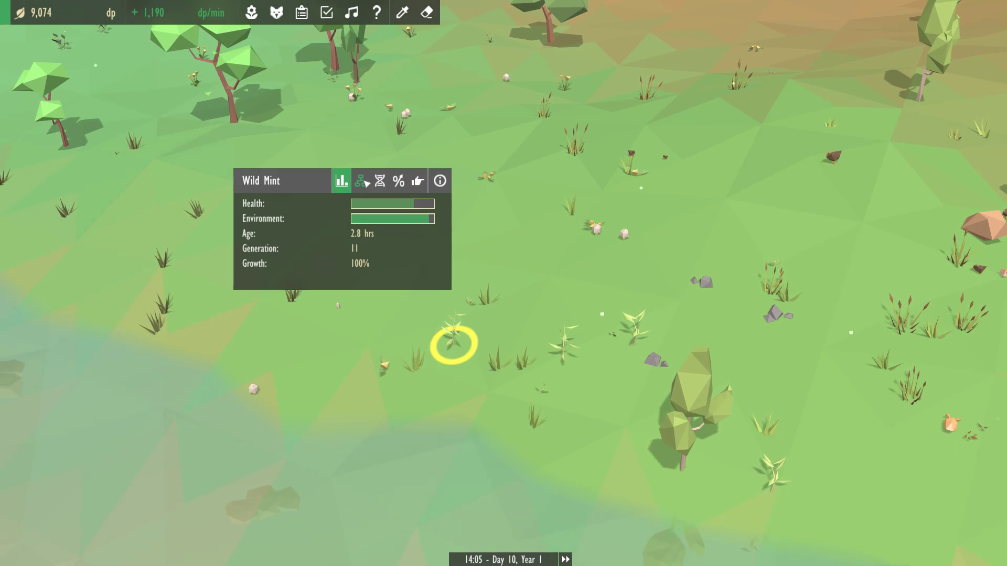
click(361, 181)
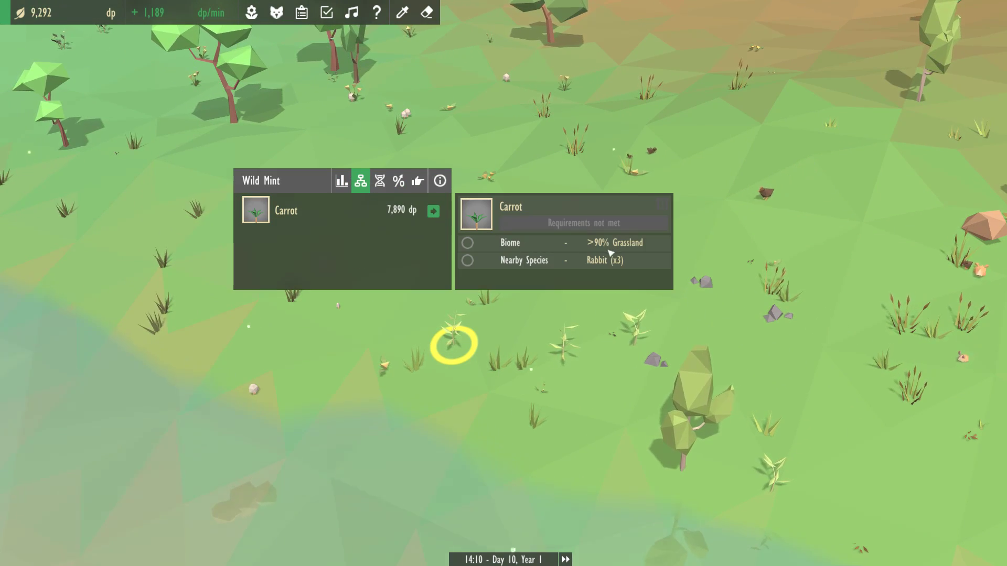
scroll(550, 272, down, 5)
click(411, 138)
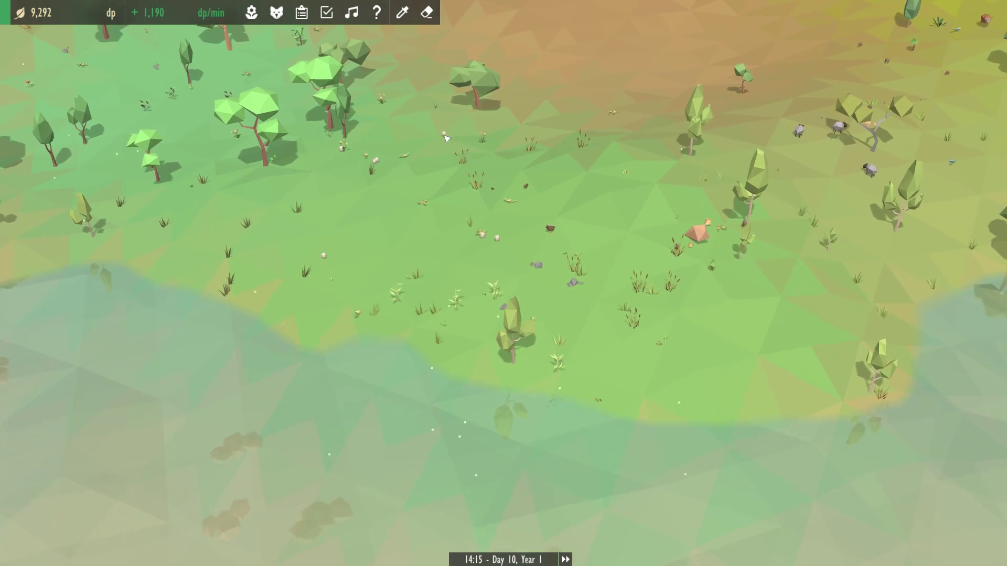
click(276, 13)
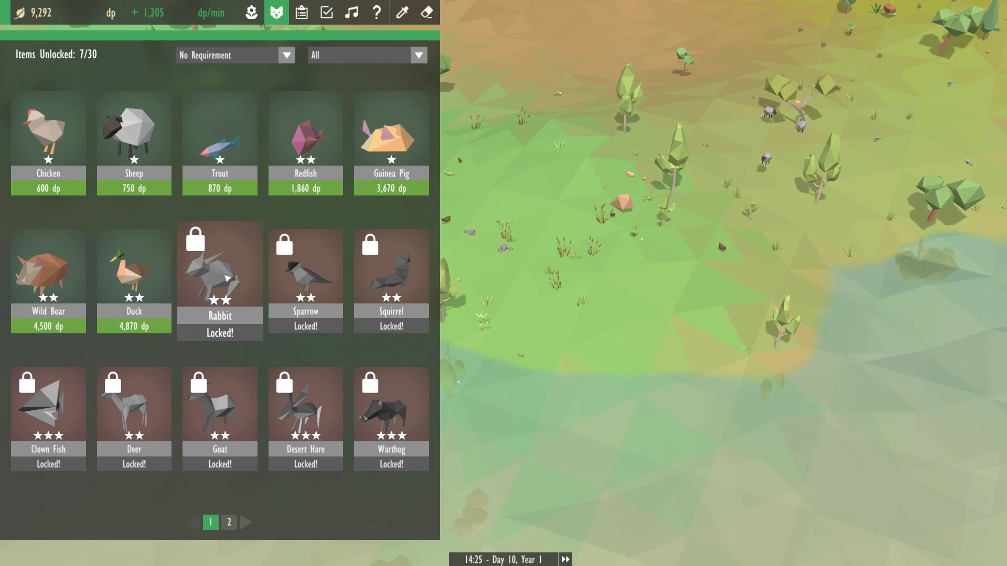
click(504, 124)
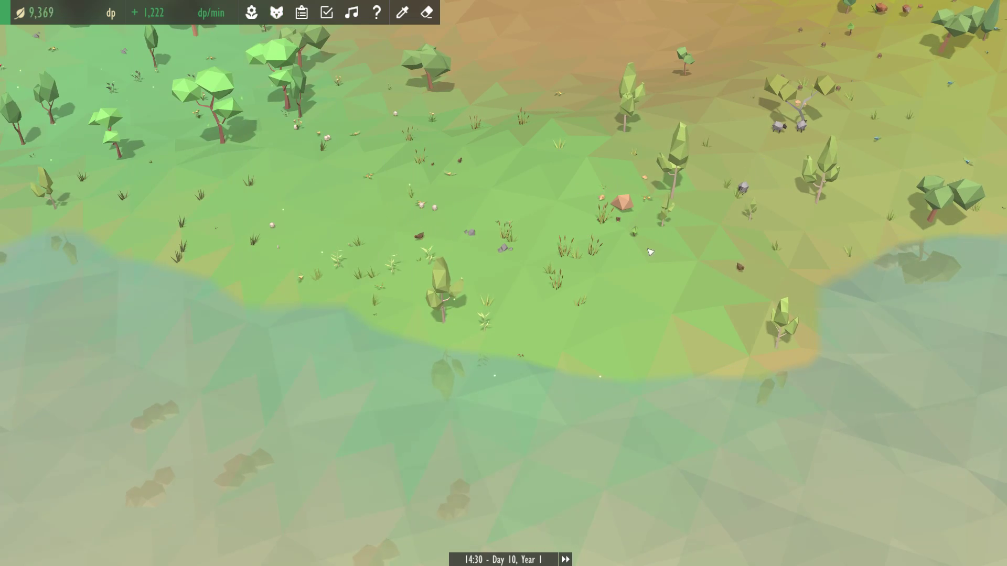
Inspect a button mushroom, the Pansies plant and the Wild Boar.
drag(663, 253, 438, 232)
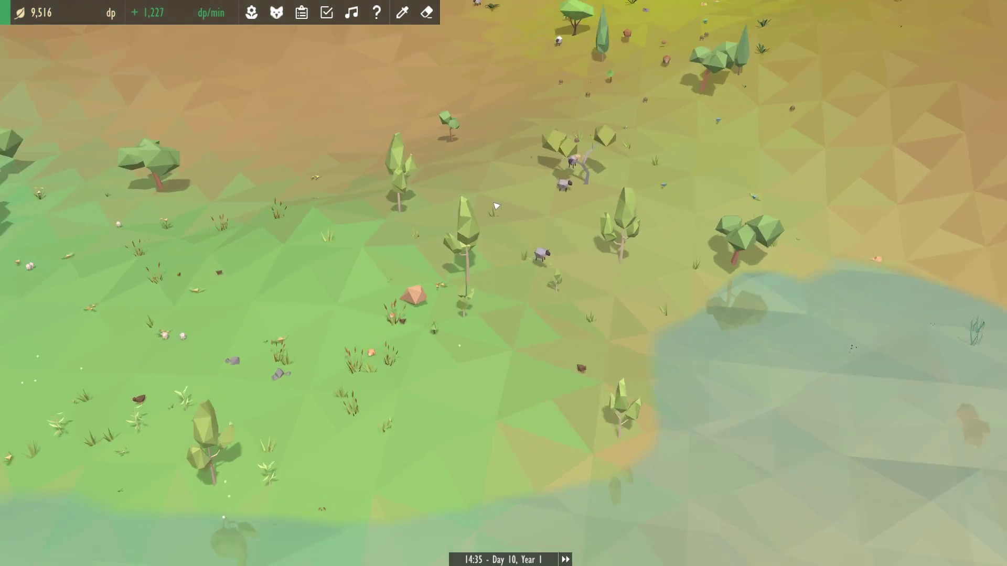
mouse_move(270, 240)
mouse_down()
mouse_move(517, 228)
mouse_move(598, 280)
mouse_up()
click(596, 165)
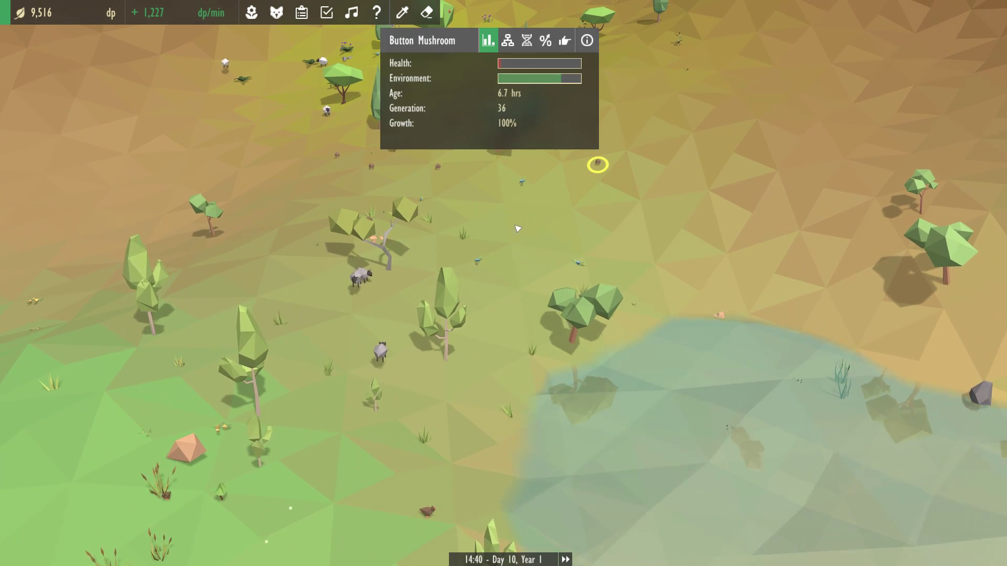
click(450, 222)
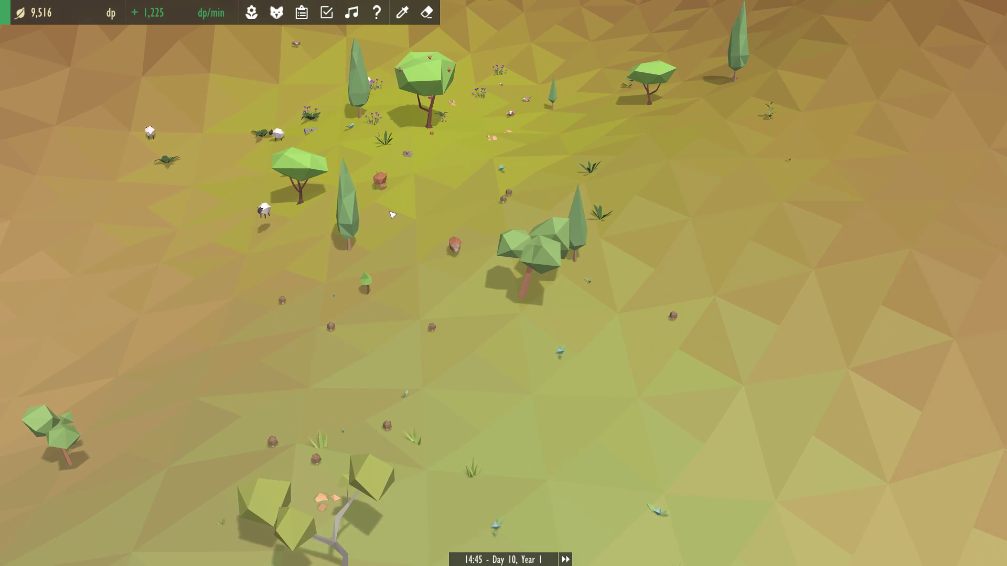
drag(392, 214, 441, 197)
click(513, 145)
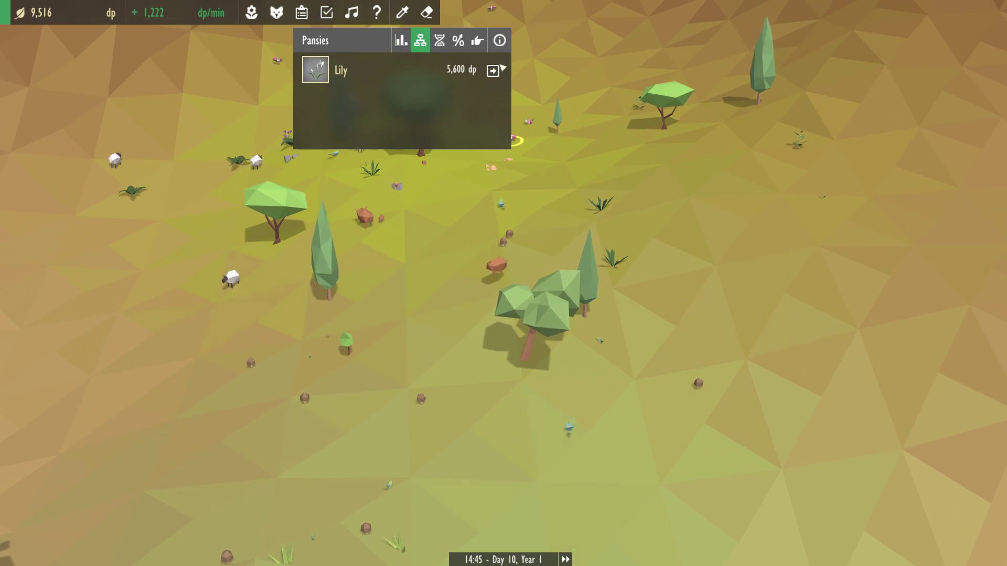
click(472, 236)
mouse_move(472, 236)
mouse_down()
mouse_move(447, 277)
mouse_move(429, 272)
mouse_up()
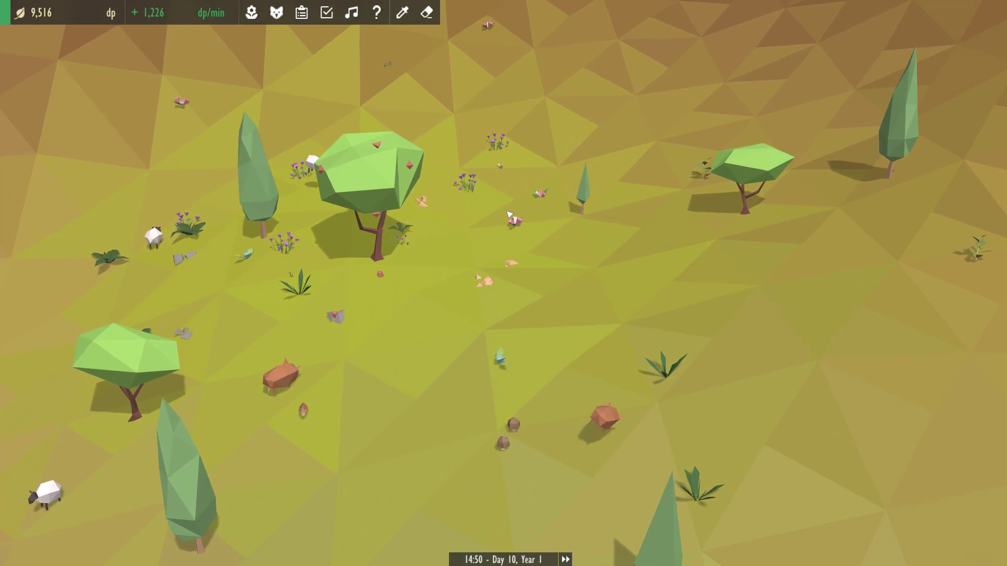
click(424, 269)
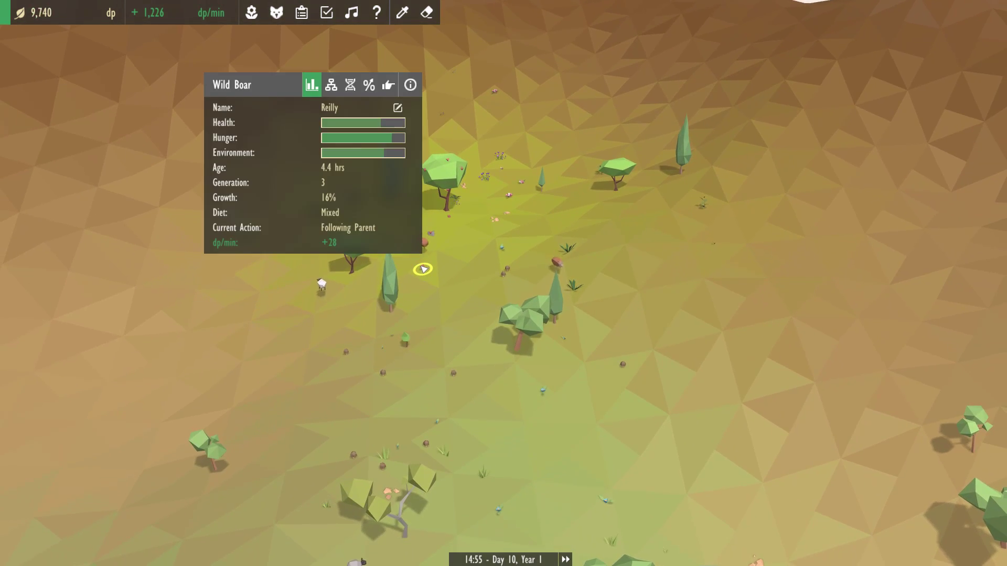
click(355, 113)
Check the Guinea Pig's requirements for evolving into a Rabbit.
drag(473, 315, 407, 392)
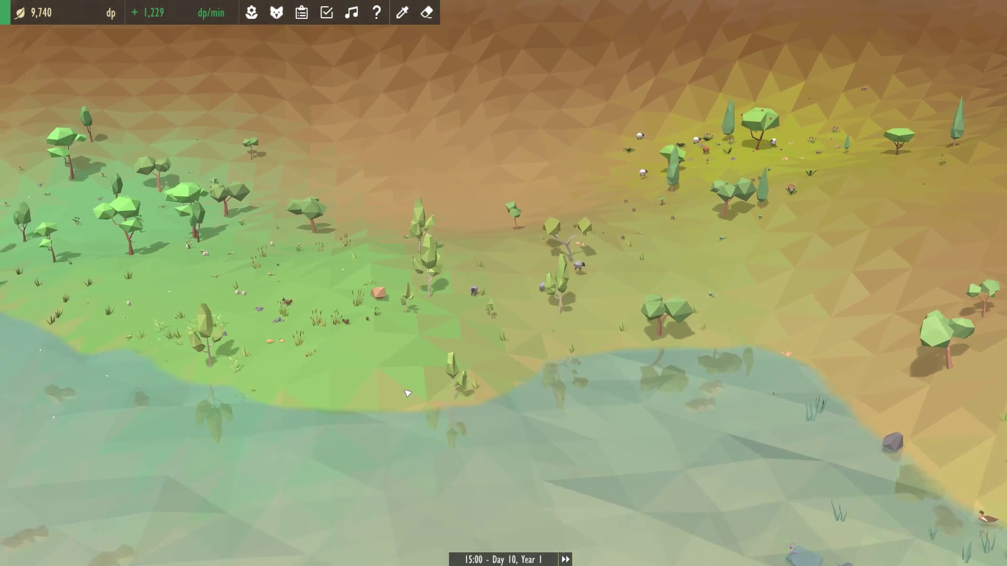
scroll(407, 392, up, 5)
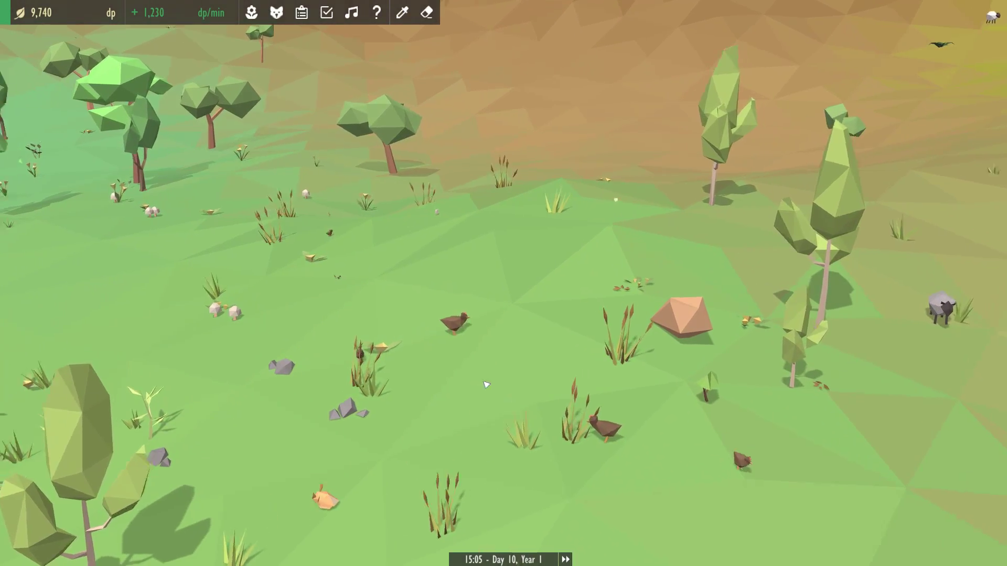
mouse_move(472, 388)
mouse_down()
mouse_move(602, 313)
mouse_move(687, 320)
mouse_up()
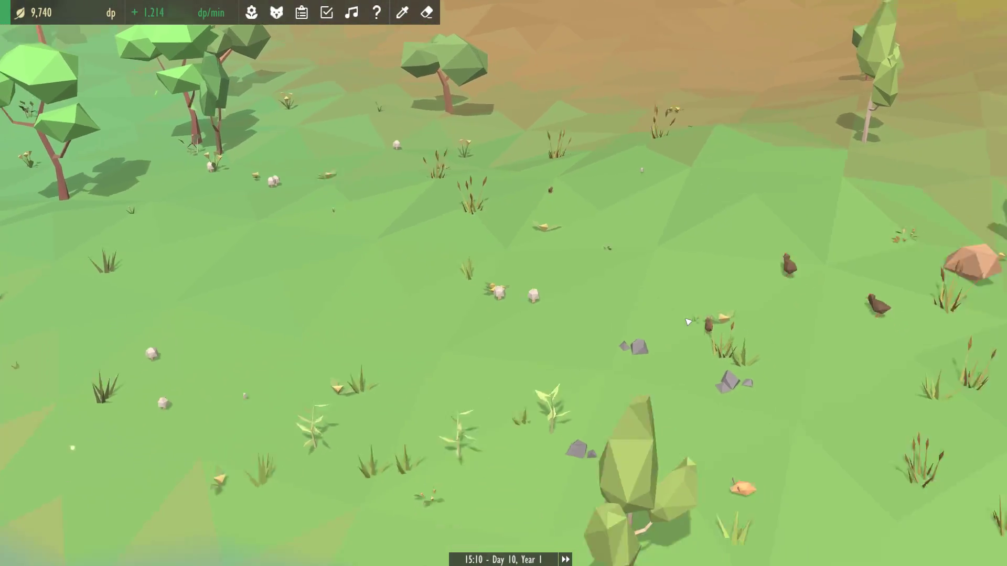
scroll(687, 320, down, 3)
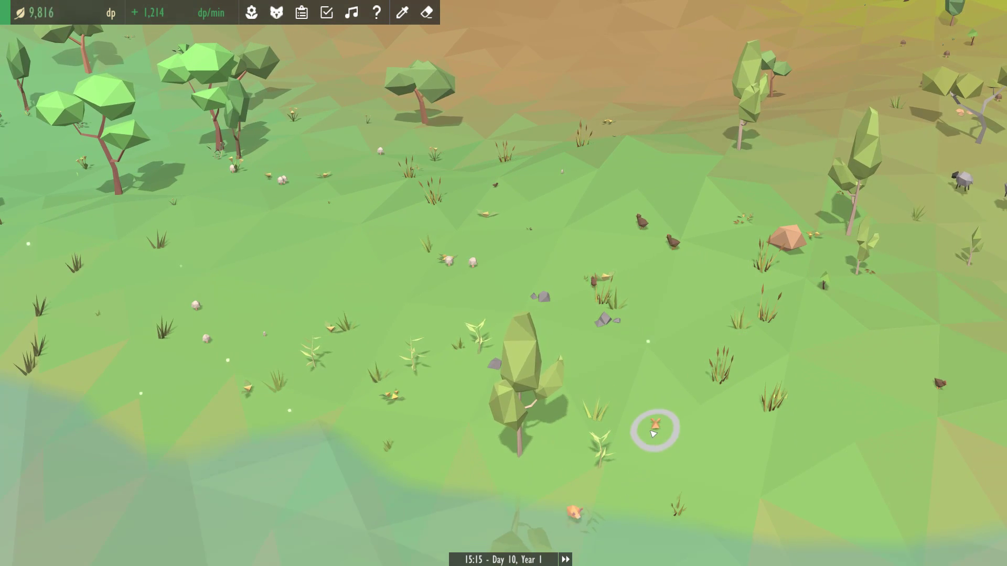
click(654, 432)
click(585, 225)
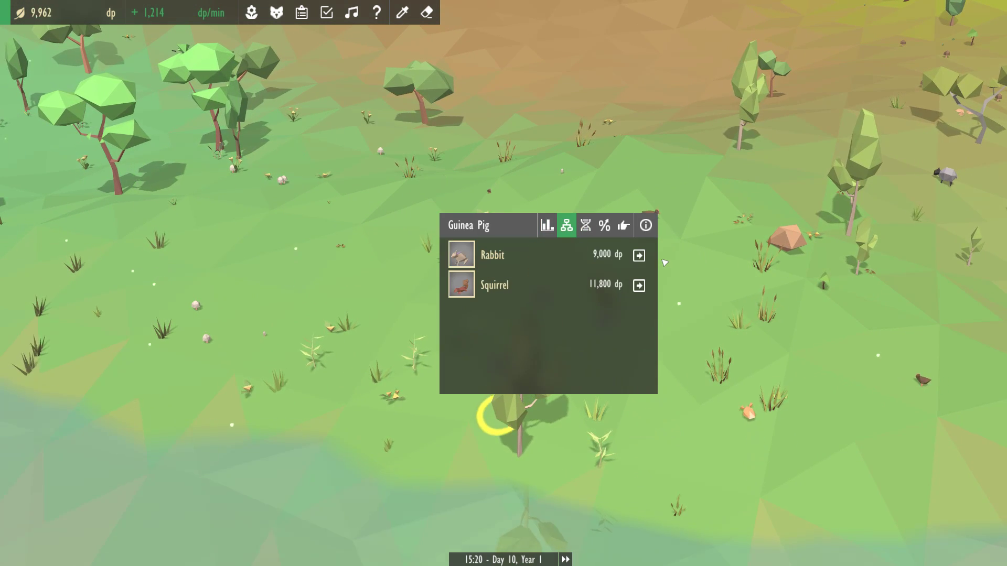
click(640, 256)
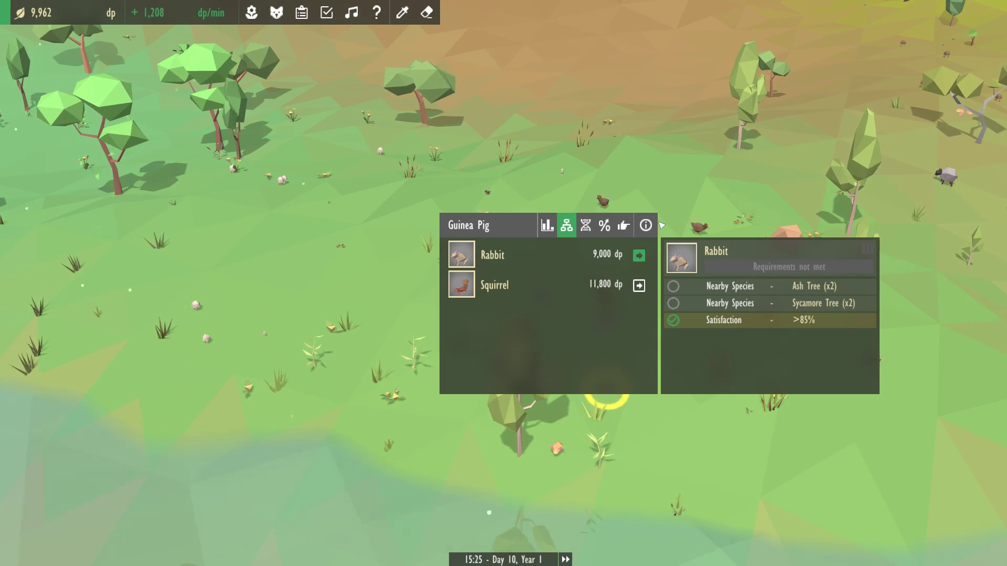
click(604, 152)
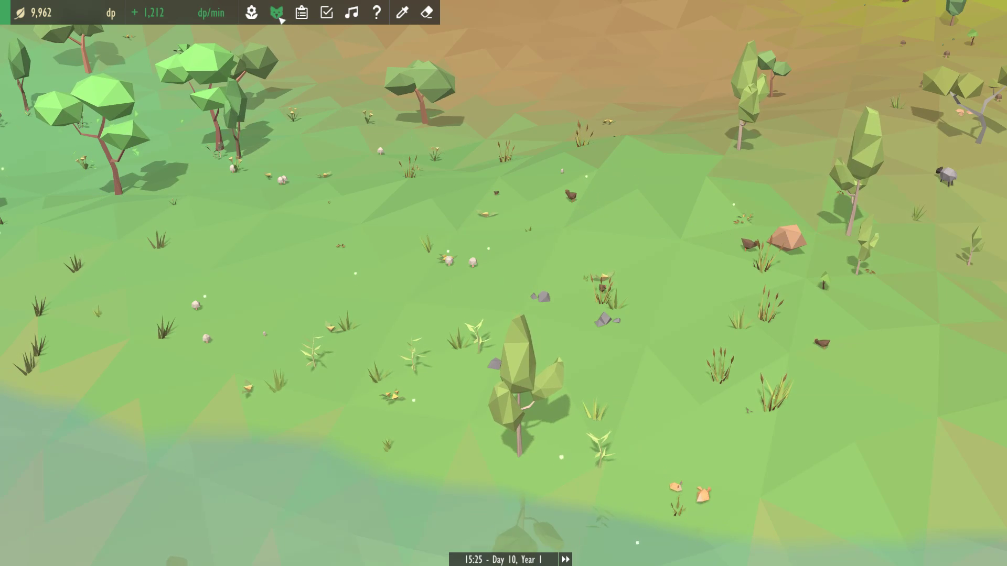
Filter the plant catalogue to trees only and view the Sycamore Tree details.
click(252, 12)
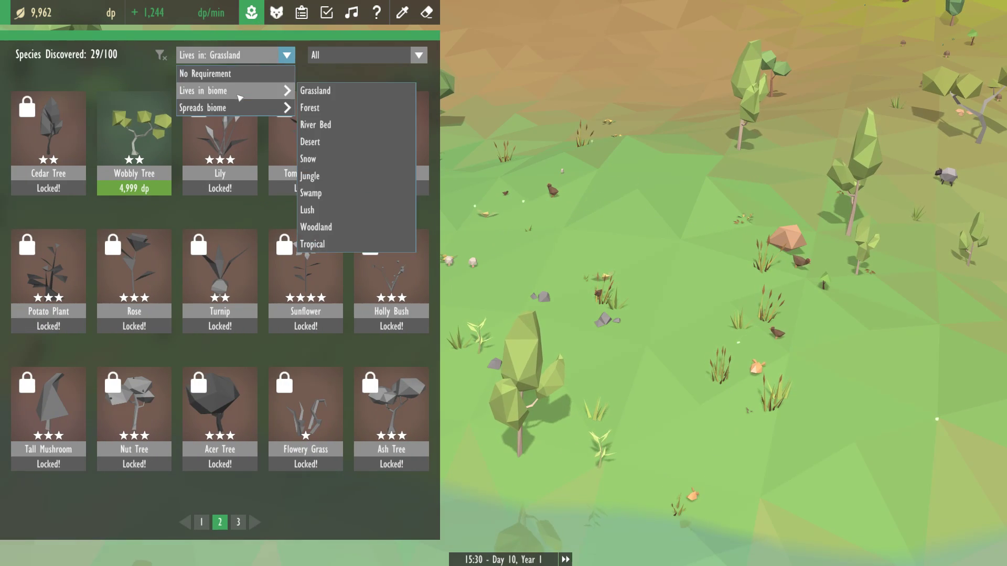
click(277, 61)
click(254, 76)
click(366, 56)
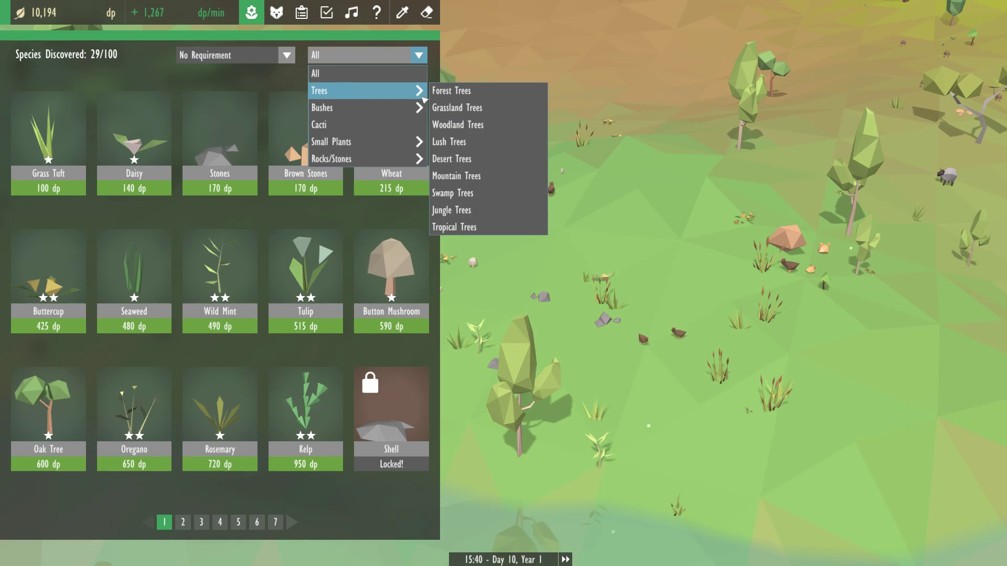
click(382, 97)
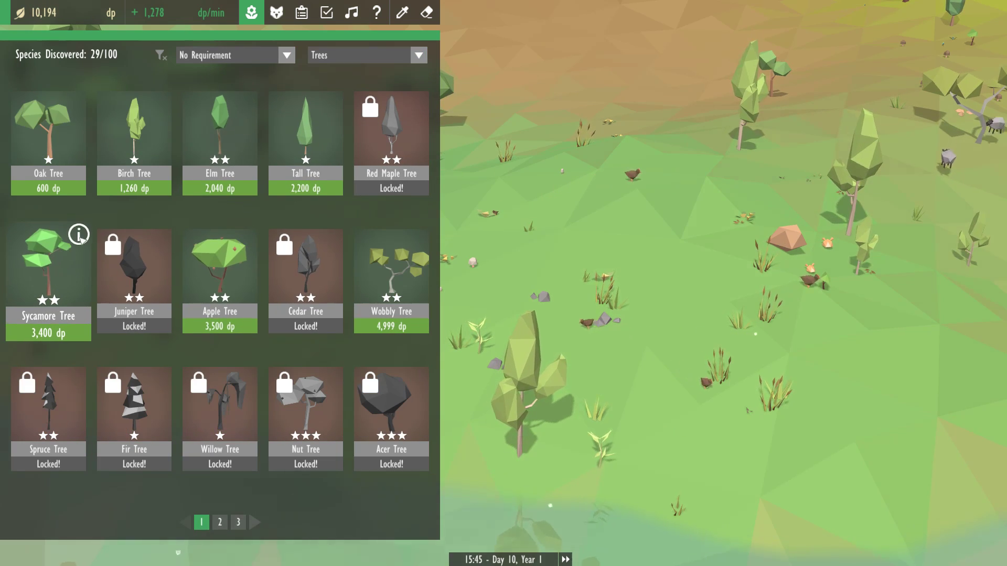
click(79, 235)
key(Escape)
scroll(589, 226, down, 5)
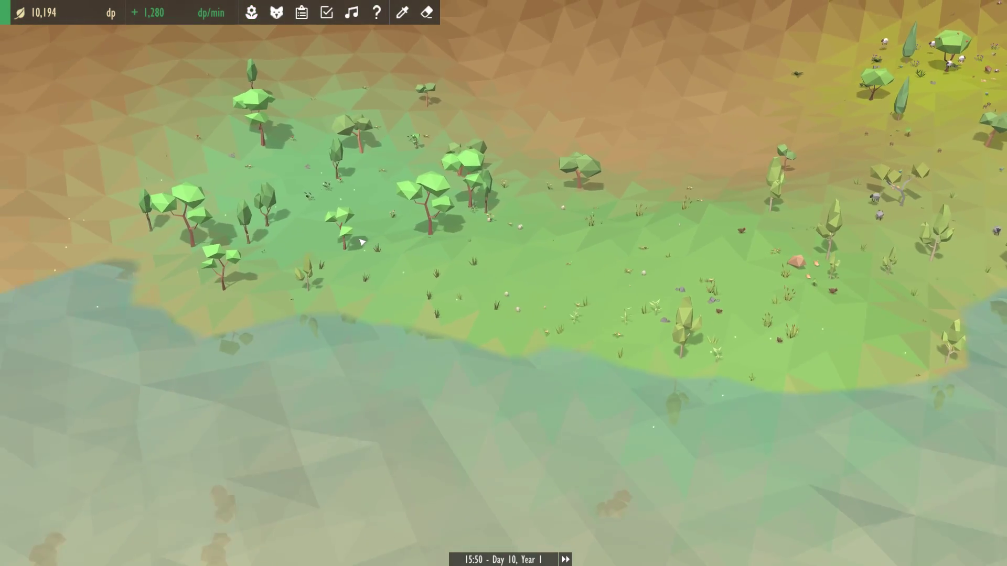
Recheck the Guinea Pig's Rabbit evolution requirements.
mouse_move(589, 226)
mouse_down()
mouse_move(770, 294)
mouse_move(710, 207)
mouse_up()
scroll(770, 293, up, 5)
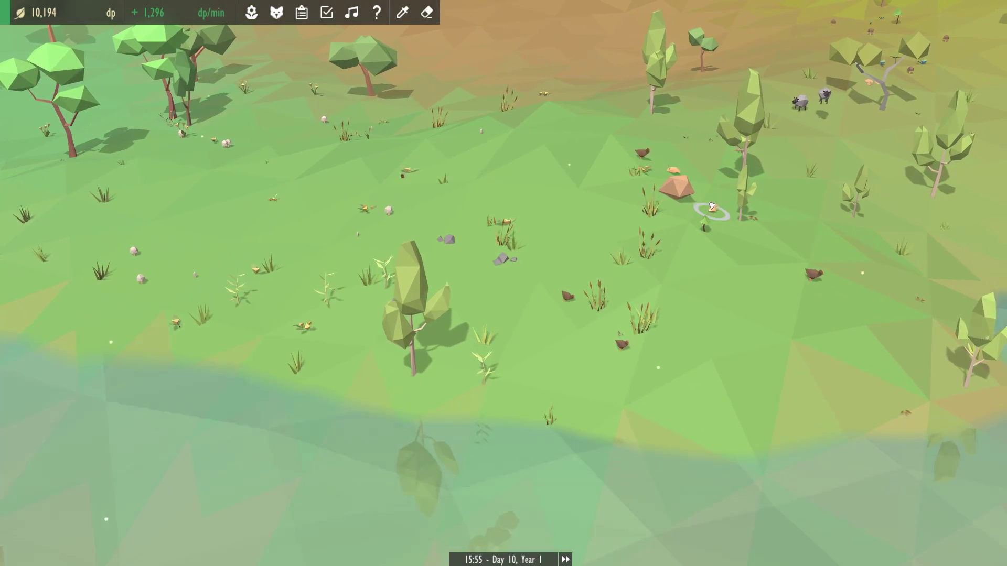
click(711, 207)
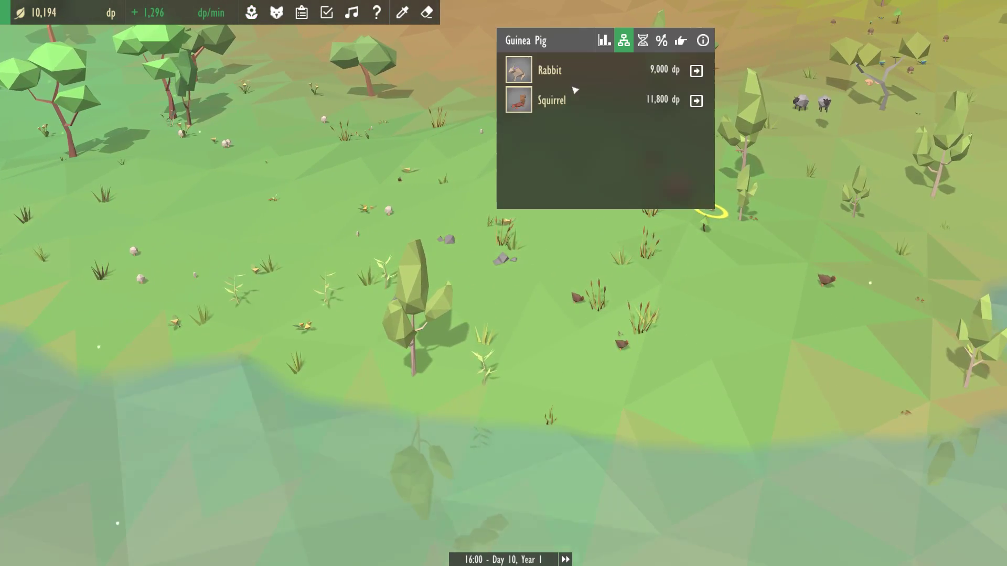
click(697, 70)
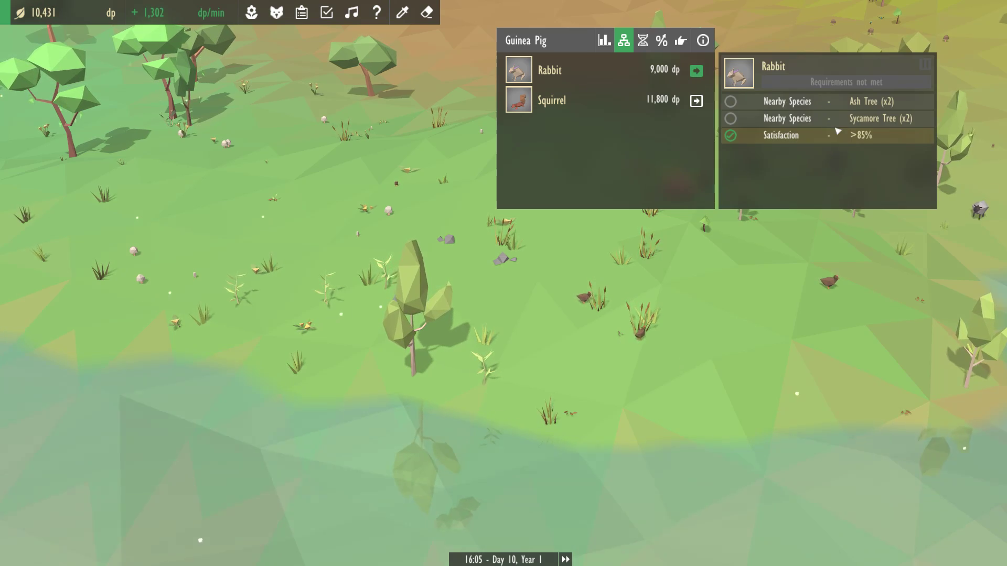
click(401, 299)
scroll(504, 283, down, 5)
See what a woodland Sycamore Tree can evolve into.
drag(315, 237, 504, 276)
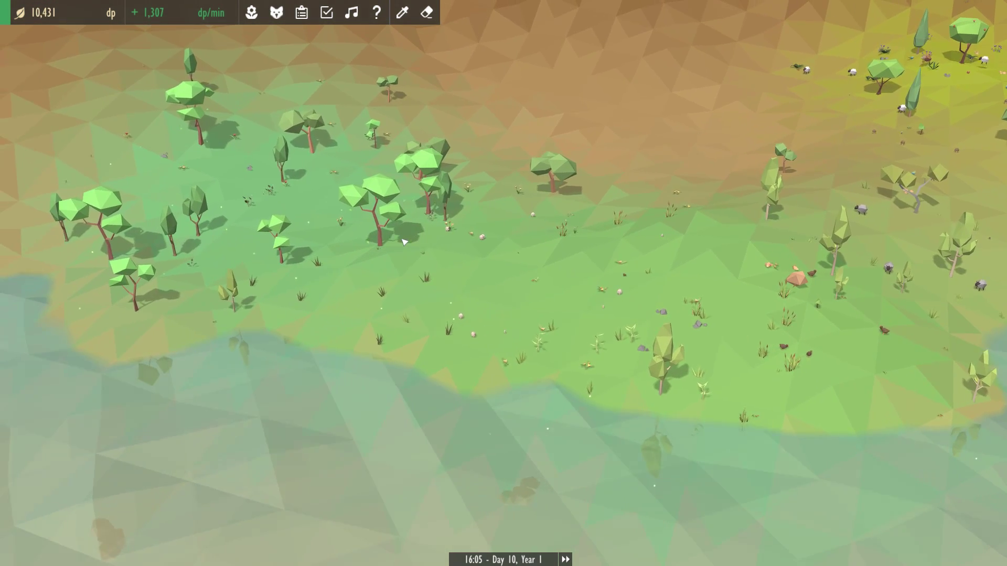
click(388, 240)
scroll(294, 123, up, 2)
click(372, 79)
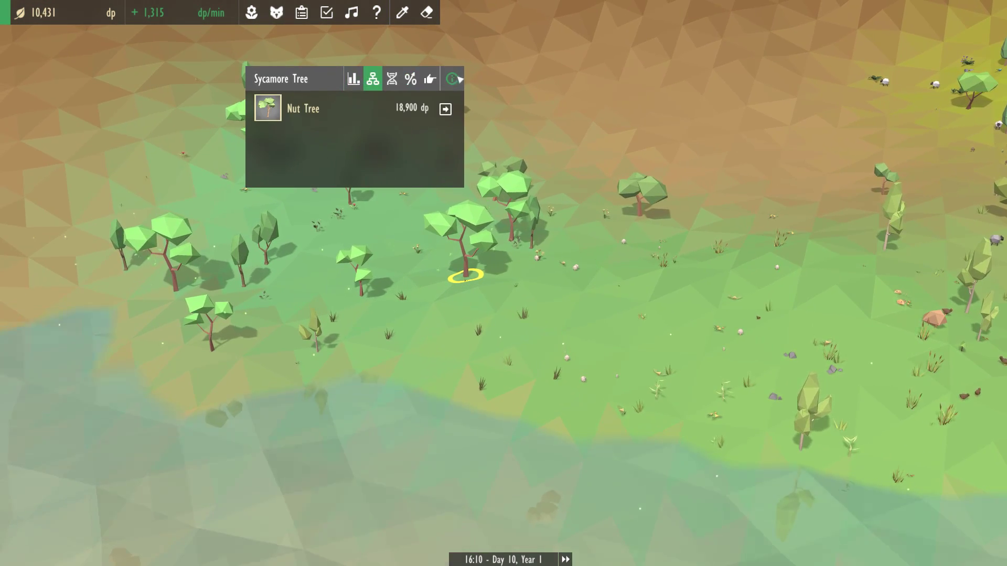
click(551, 393)
Check the Elm Tree's requirements for evolving into an Ash Tree.
drag(394, 315, 504, 237)
click(340, 181)
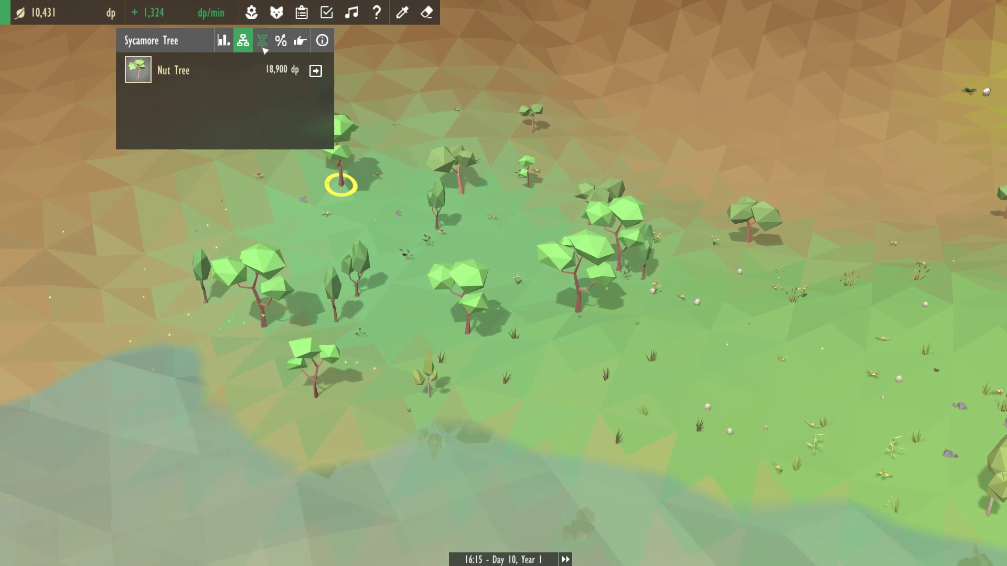
click(460, 172)
click(437, 216)
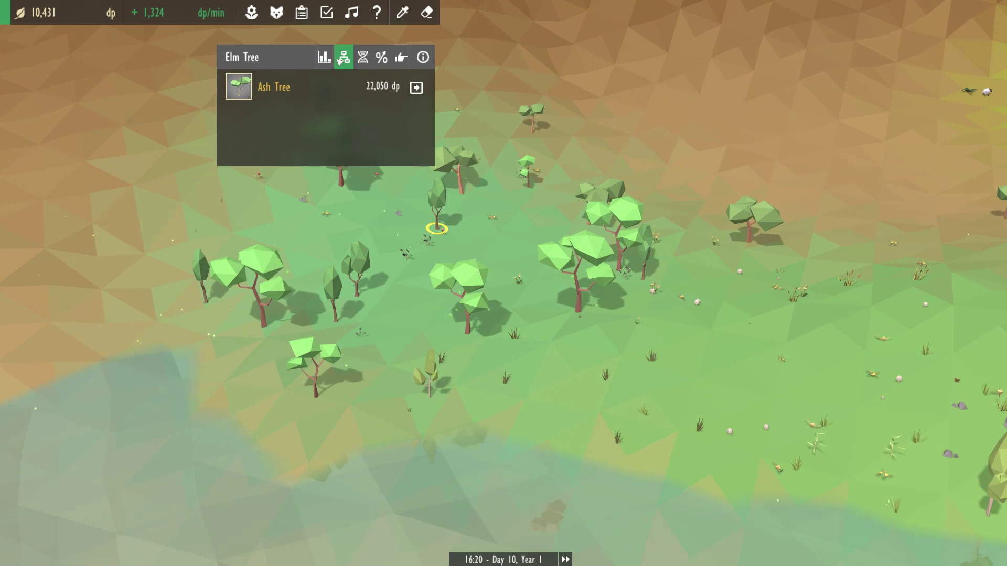
click(416, 88)
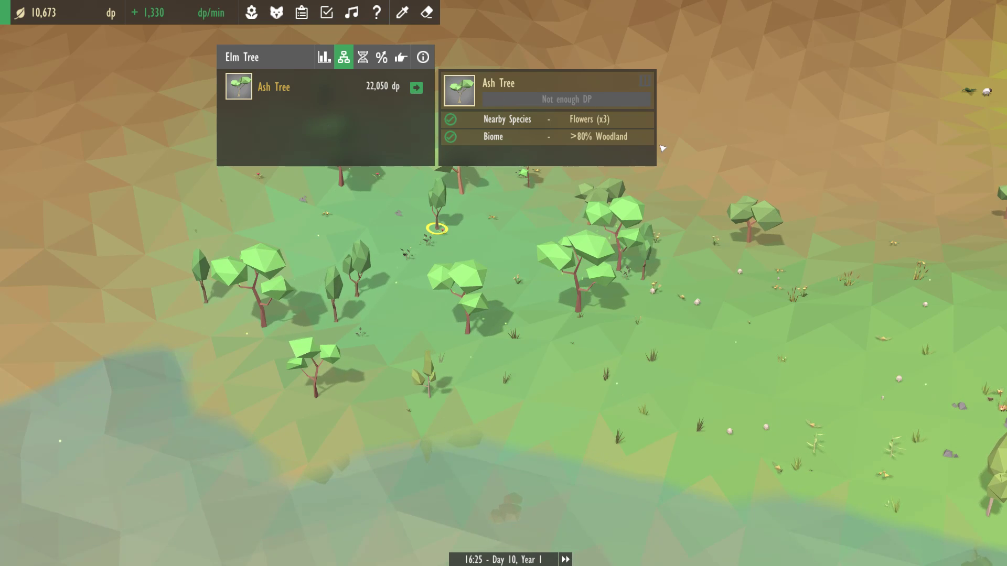
click(508, 244)
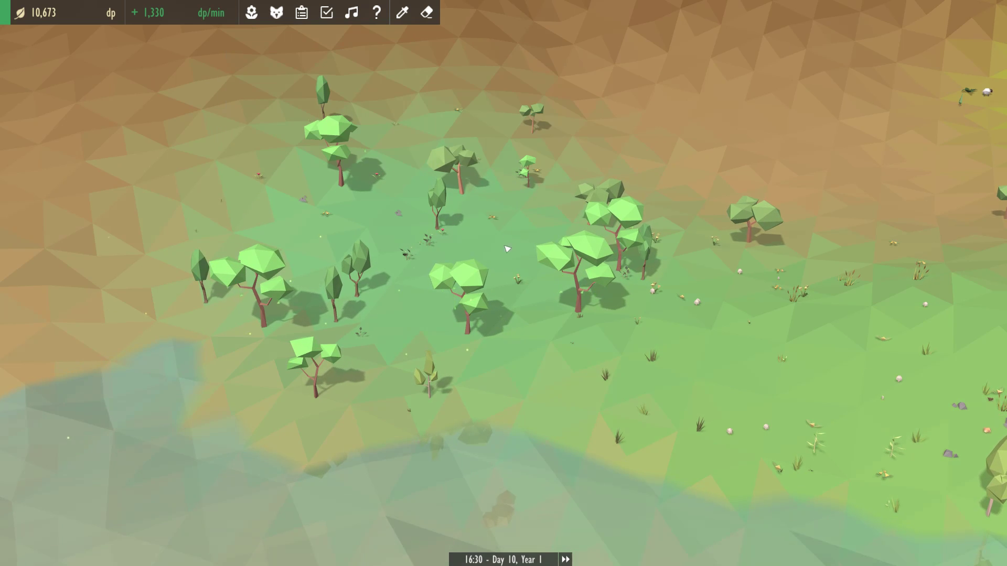
Inspect an Oak Tree, the Elm Tree and a Sycamore Tree.
click(460, 193)
click(436, 228)
click(403, 224)
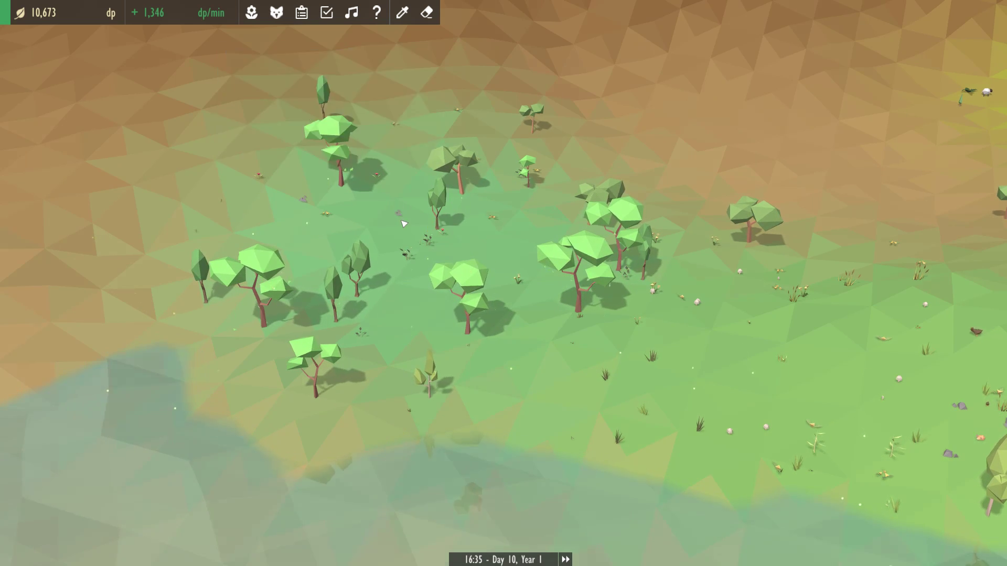
click(348, 187)
click(402, 231)
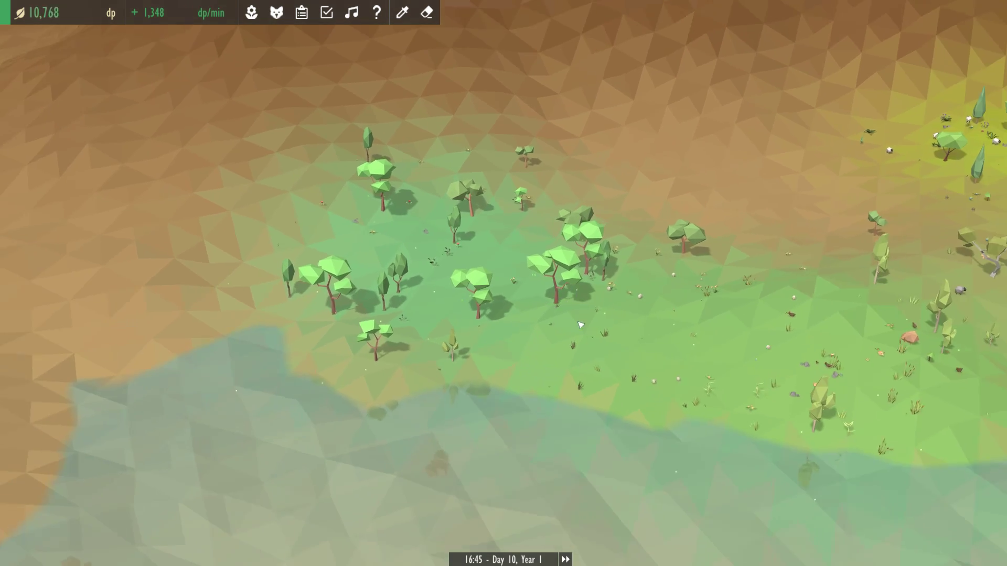
scroll(475, 270, down, 5)
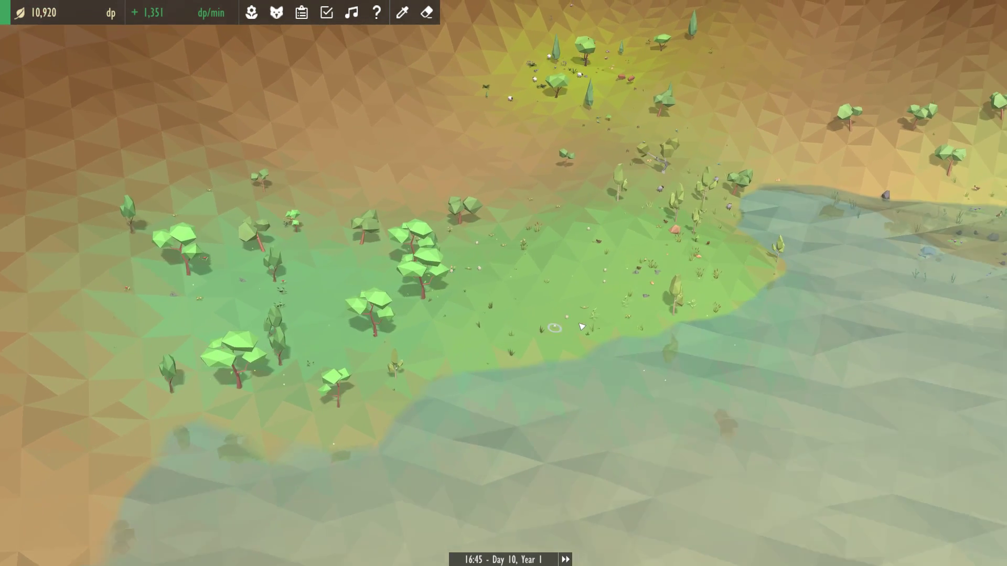
Review the This is Boar-ing task details.
drag(582, 327, 472, 300)
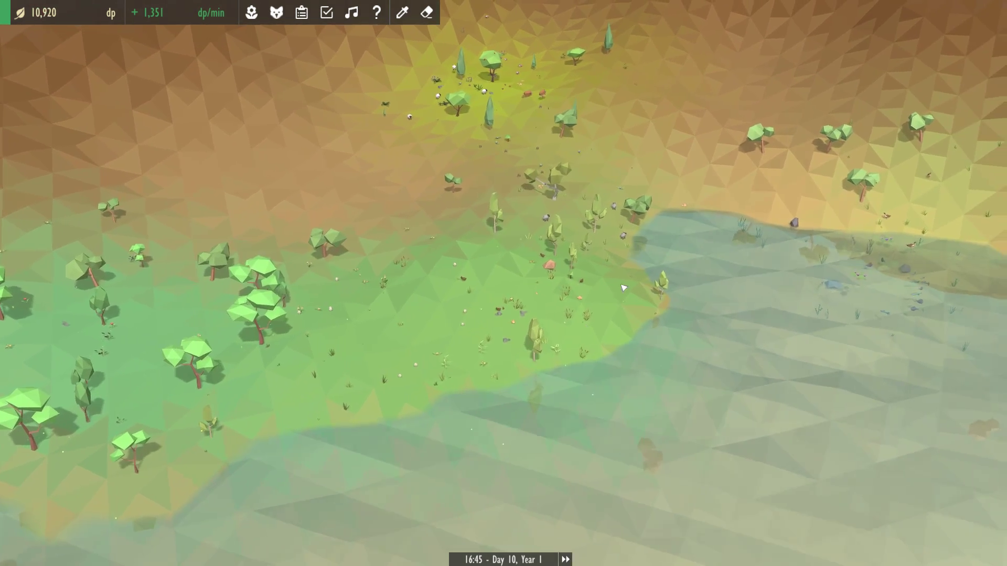
click(301, 13)
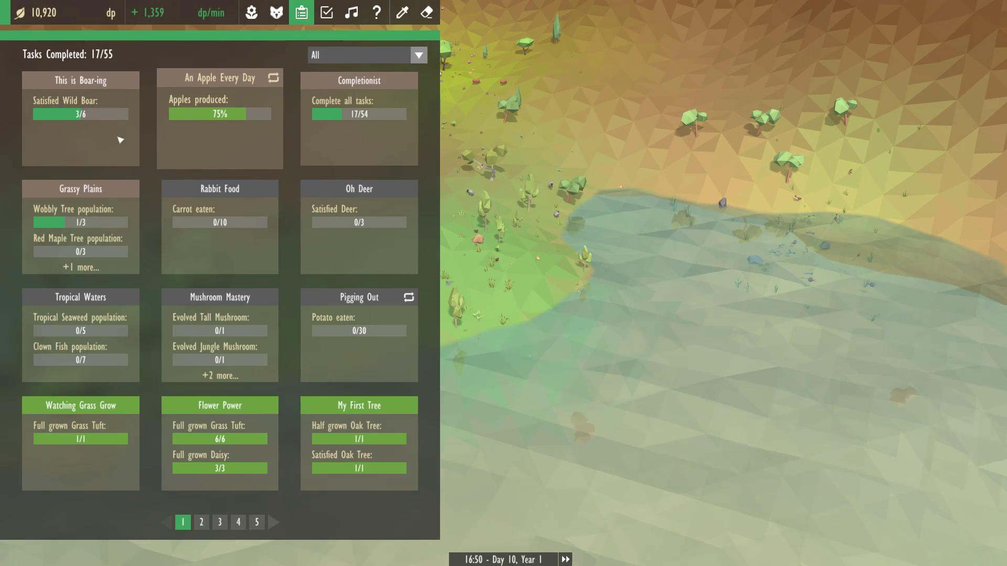
click(81, 126)
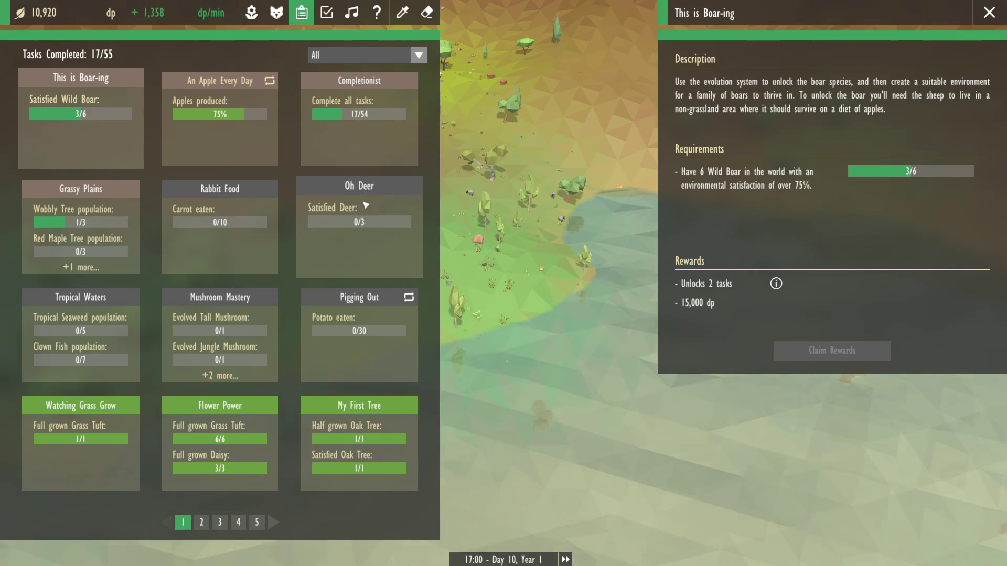
key(Escape)
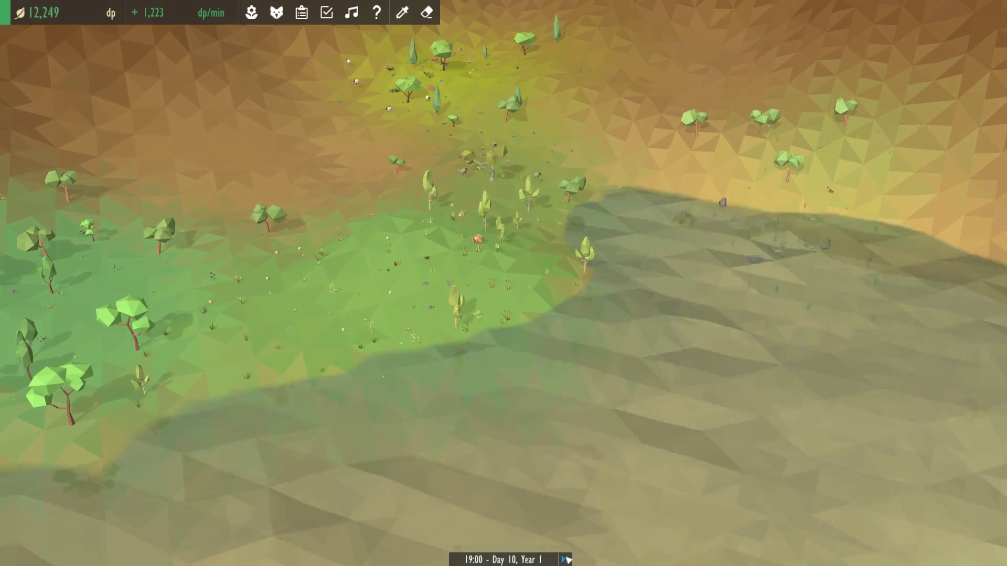
Check the An Apple Every Day task and speed up time.
key(a)
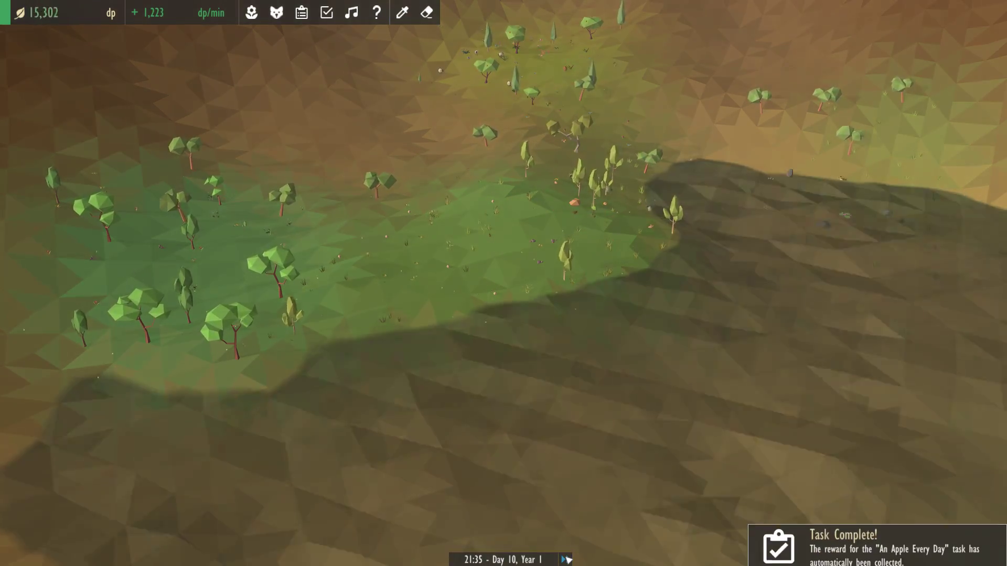
click(931, 520)
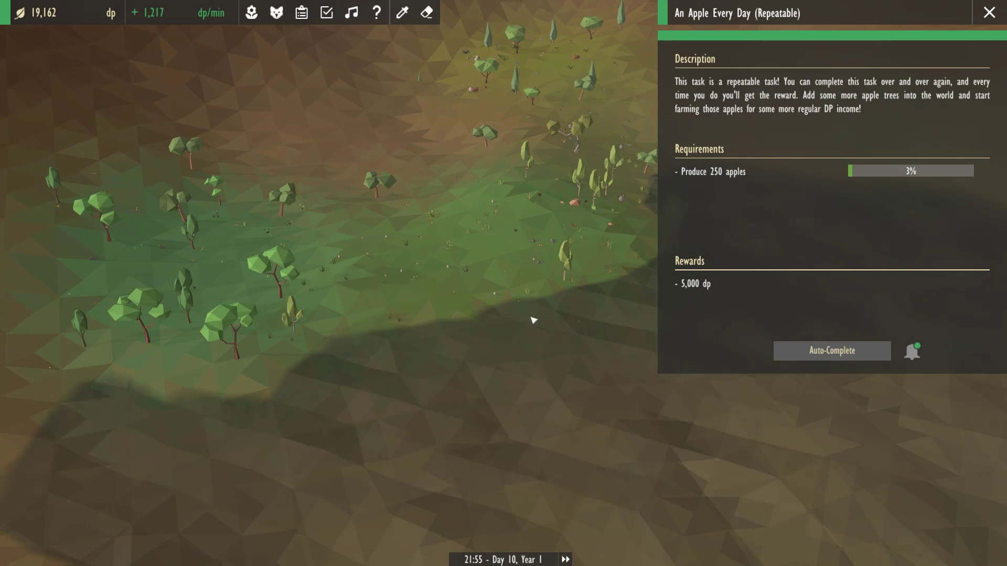
click(663, 398)
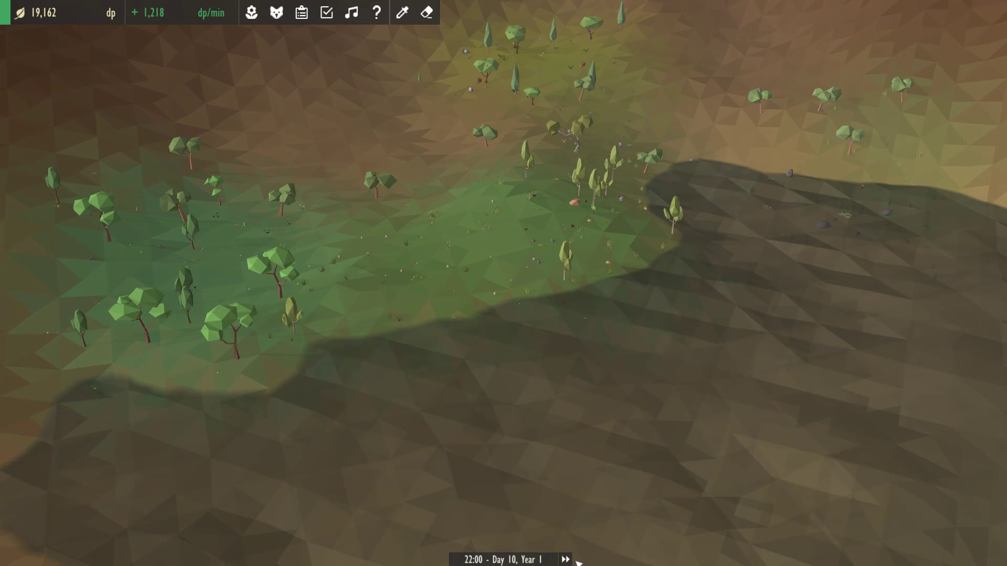
click(566, 560)
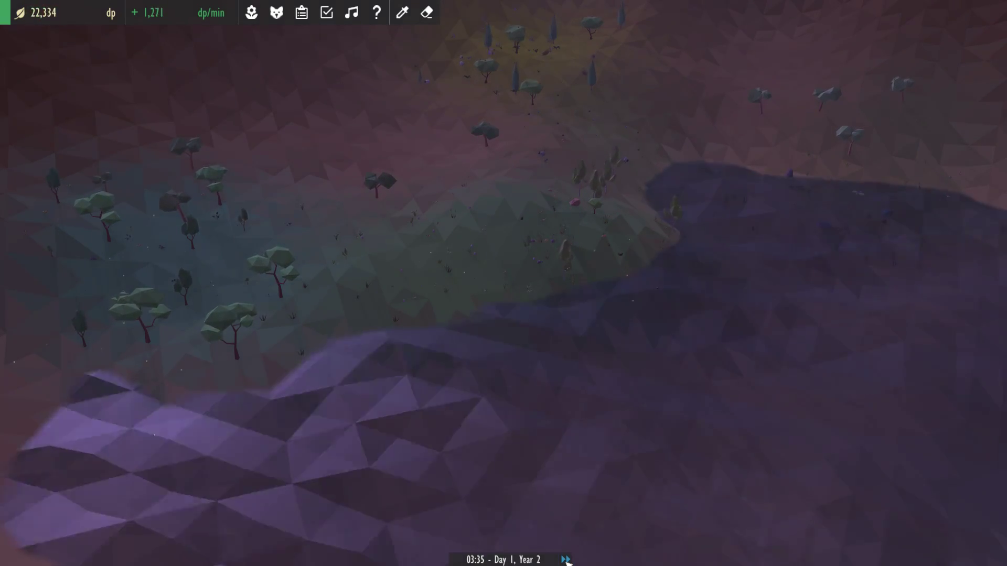
scroll(566, 560, up, 2)
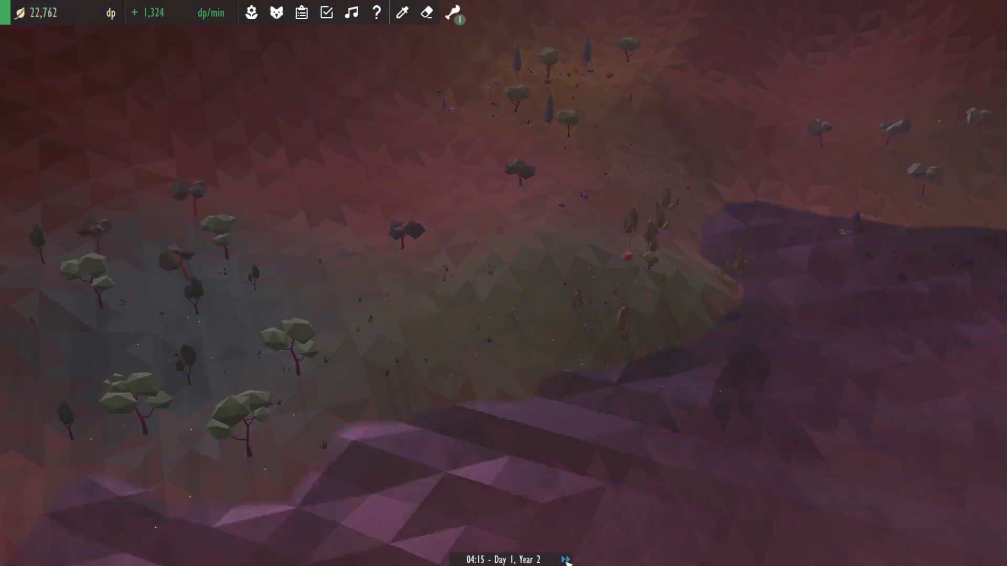
scroll(645, 396, down, 3)
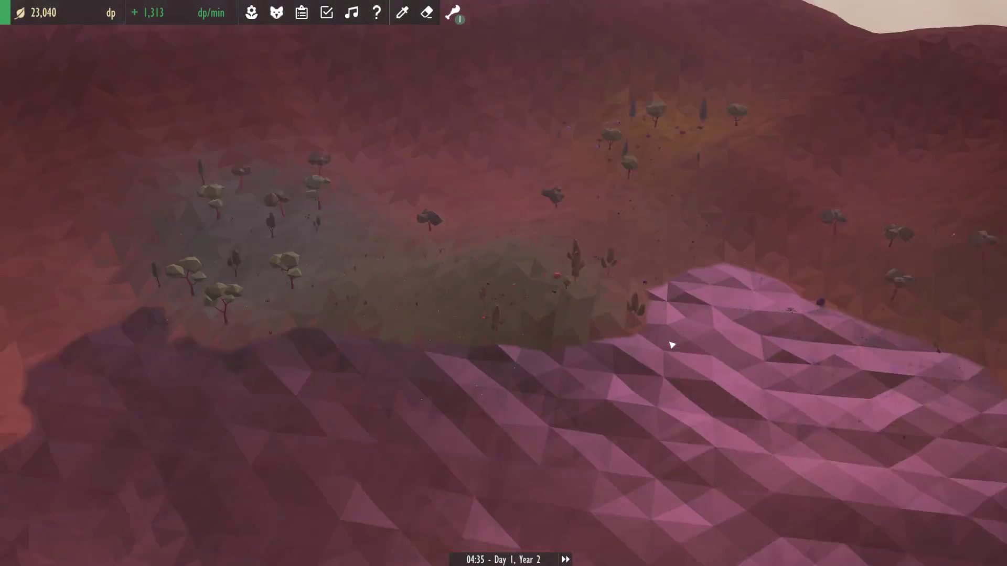
scroll(678, 356, up, 4)
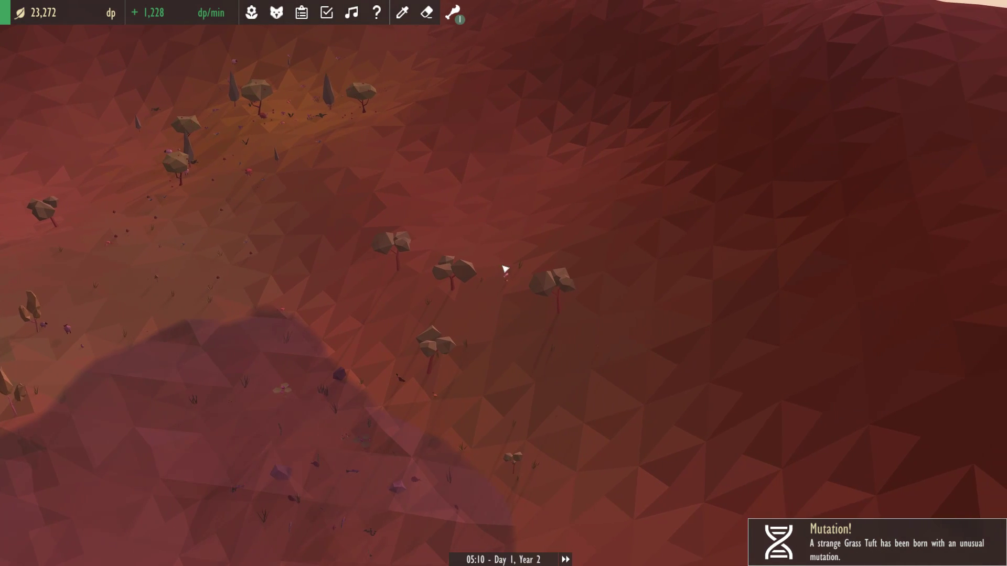
scroll(504, 283, up, 5)
Inspect a duck's stats.
click(500, 283)
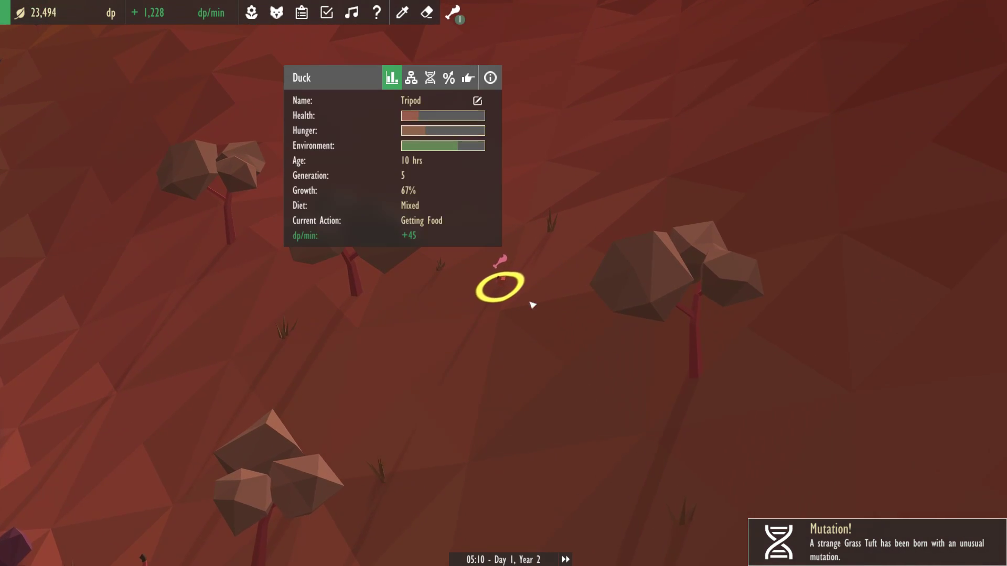
click(551, 299)
scroll(551, 299, down, 4)
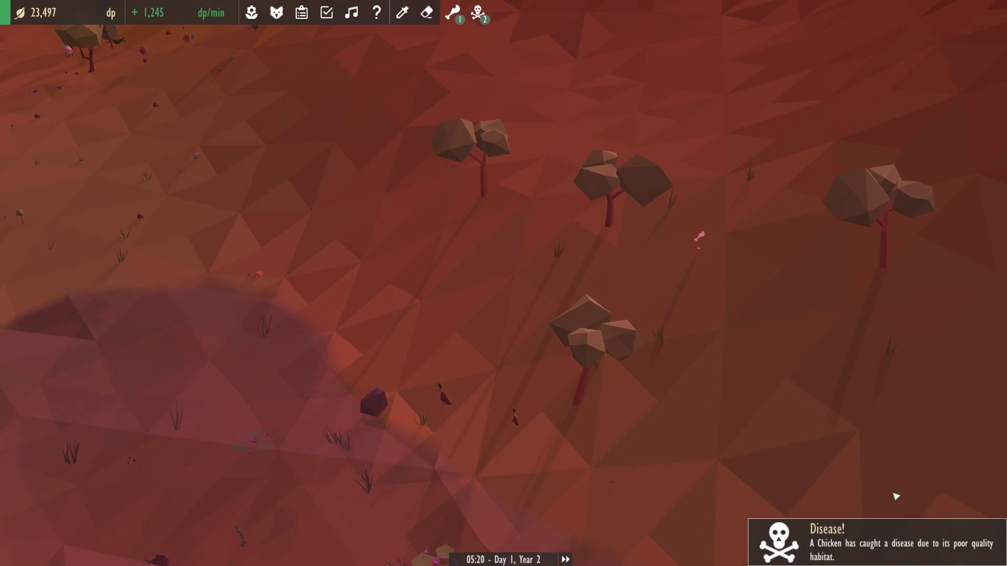
key(a)
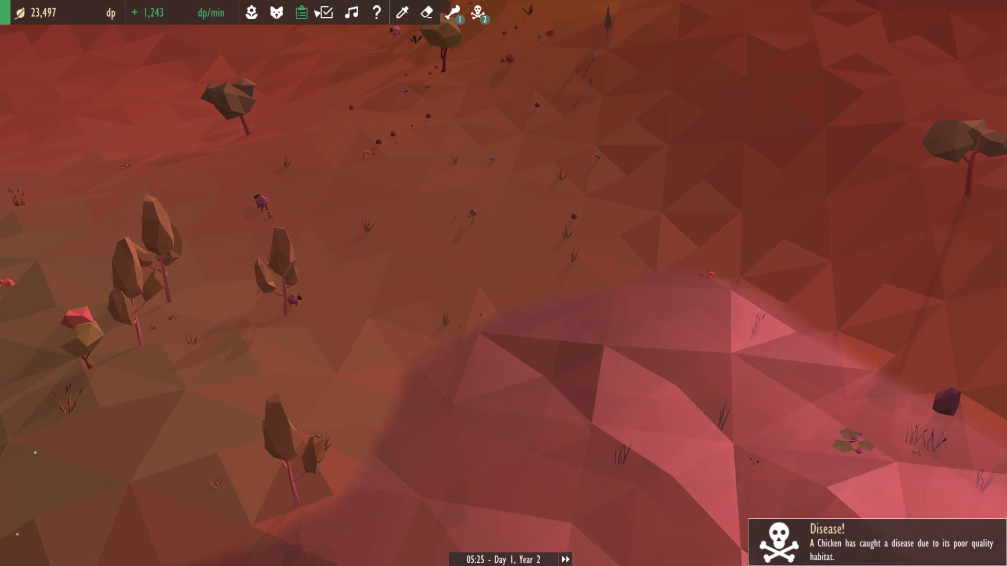
Browse the ecosystem progress lists for animals, plants and evolving goals.
click(326, 13)
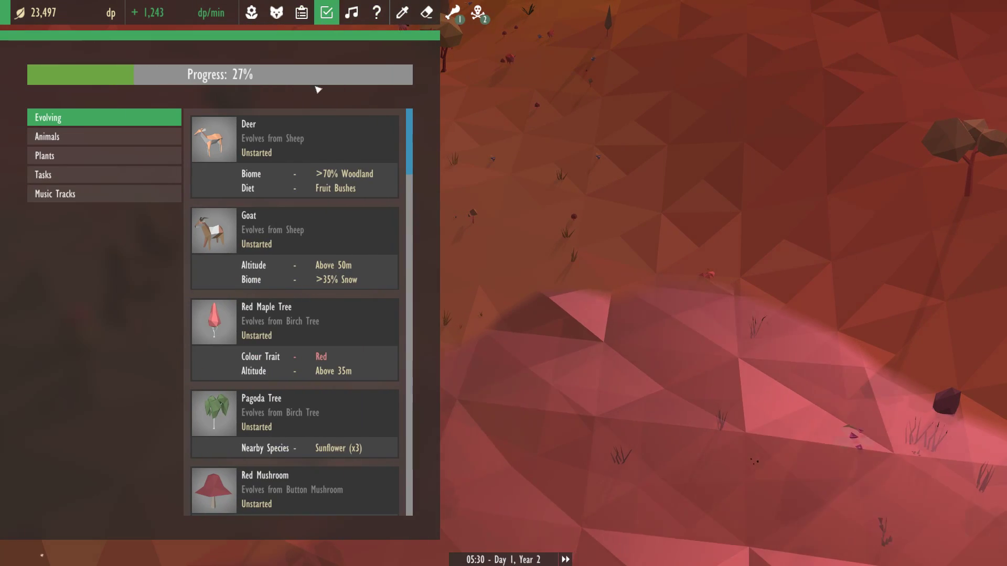
click(98, 137)
click(71, 156)
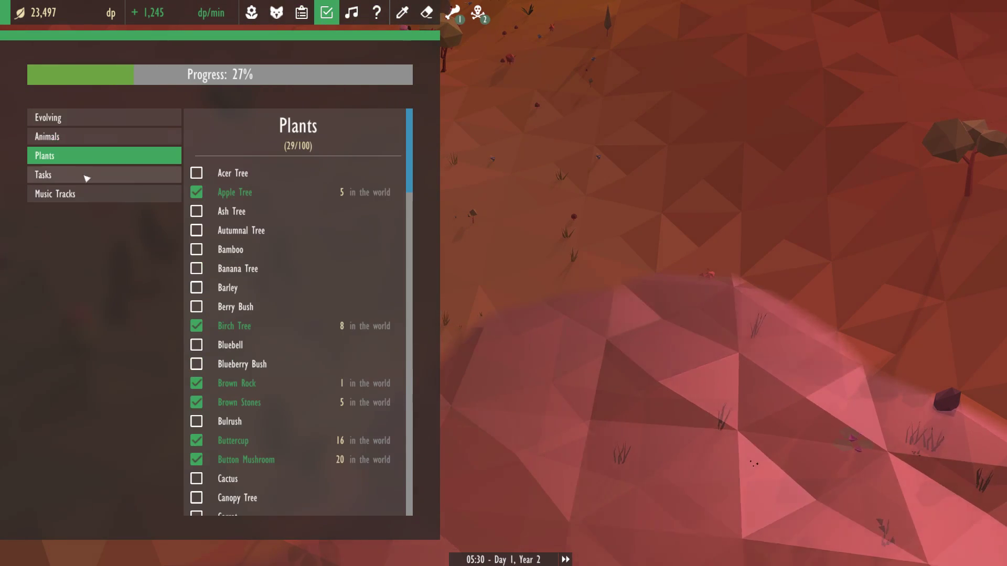
click(86, 194)
click(48, 118)
click(327, 12)
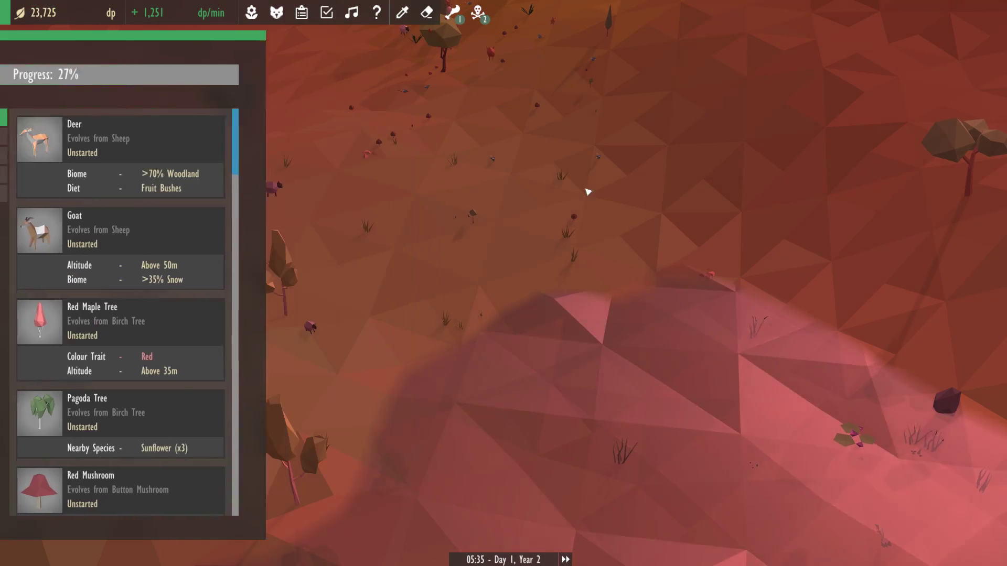
click(302, 14)
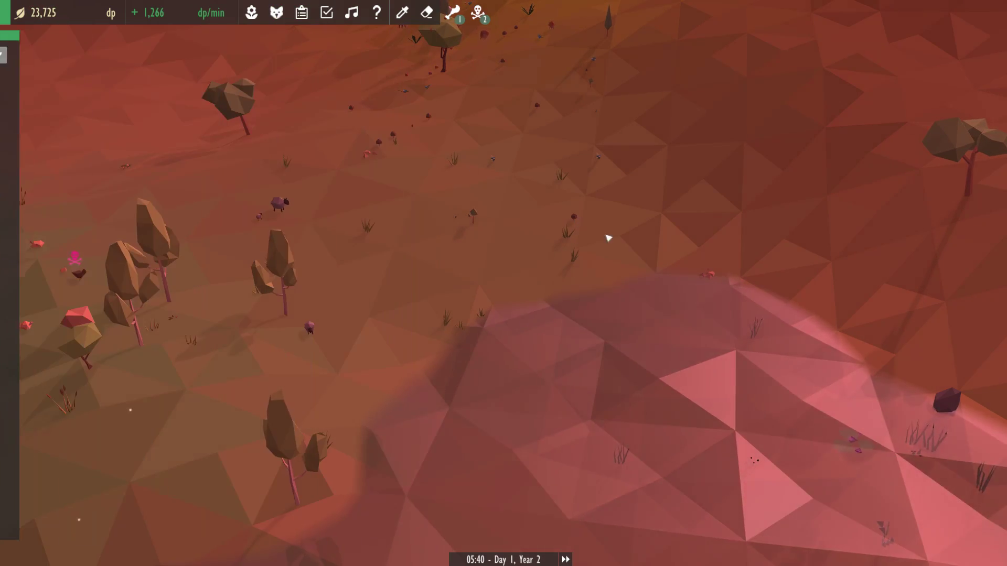
scroll(525, 269, down, 5)
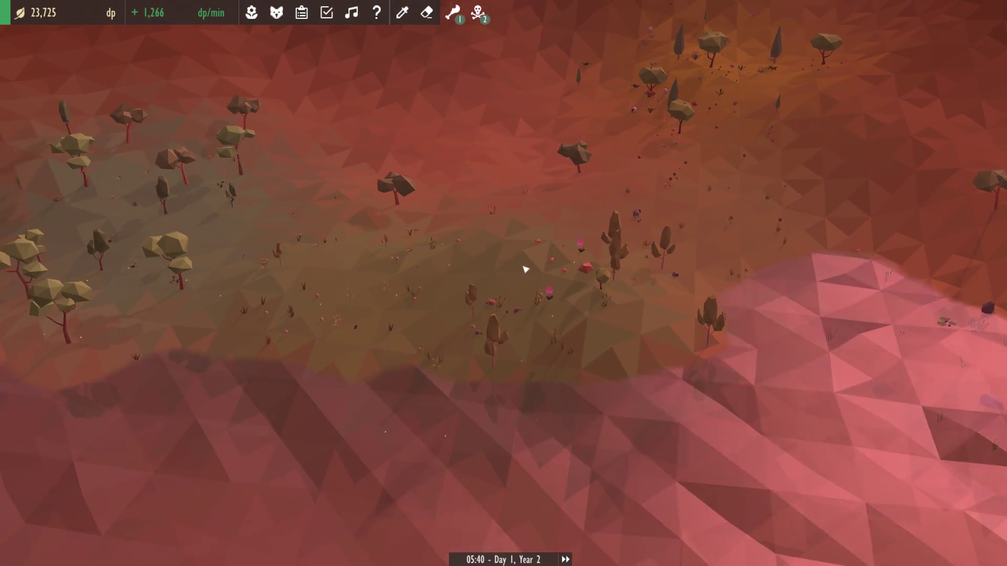
scroll(525, 270, up, 4)
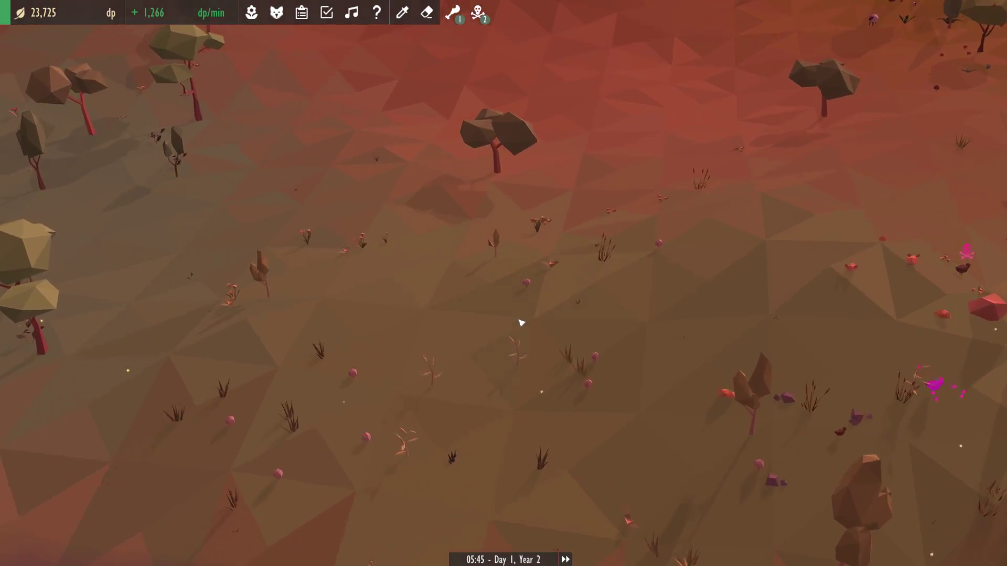
scroll(544, 330, up, 4)
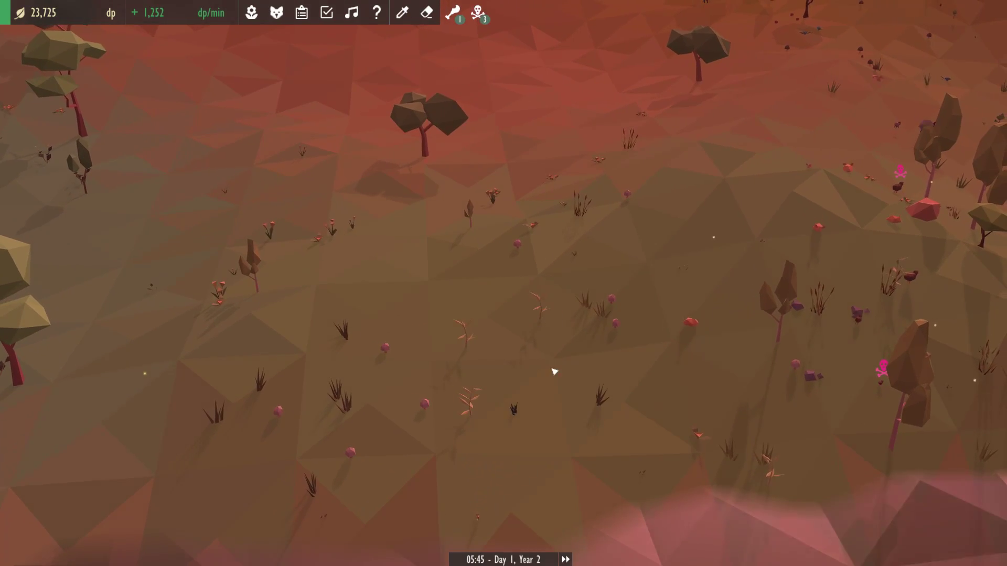
Inspect a chicken, then view the meadow birch tree's growth and actions.
mouse_move(554, 371)
mouse_down()
mouse_move(596, 336)
mouse_move(597, 299)
mouse_up()
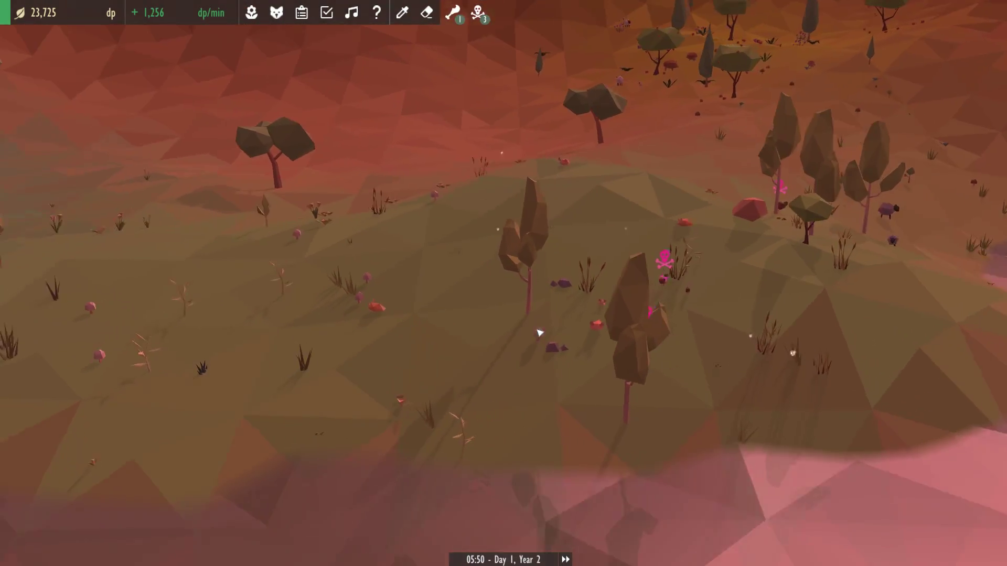
click(665, 291)
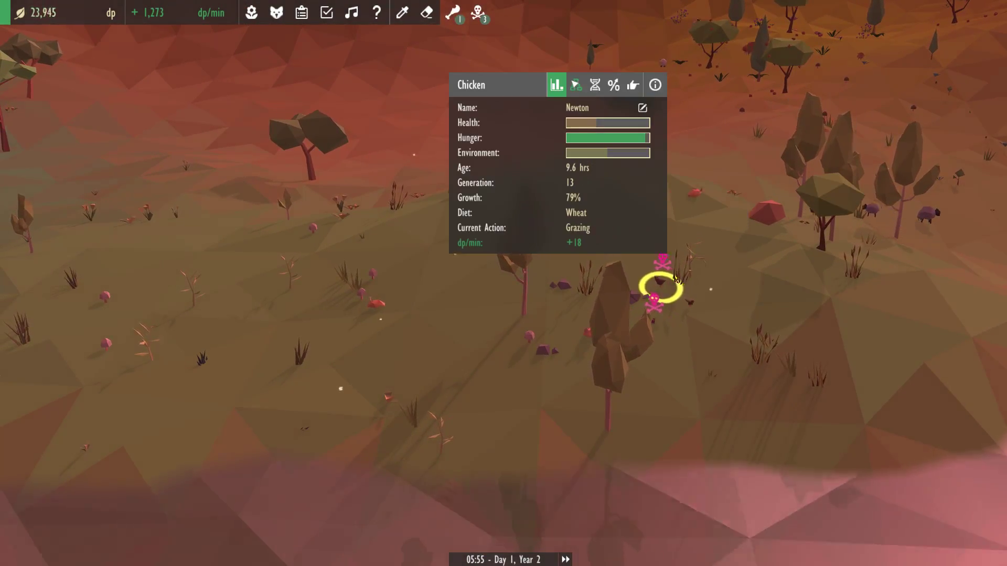
drag(675, 280, 515, 218)
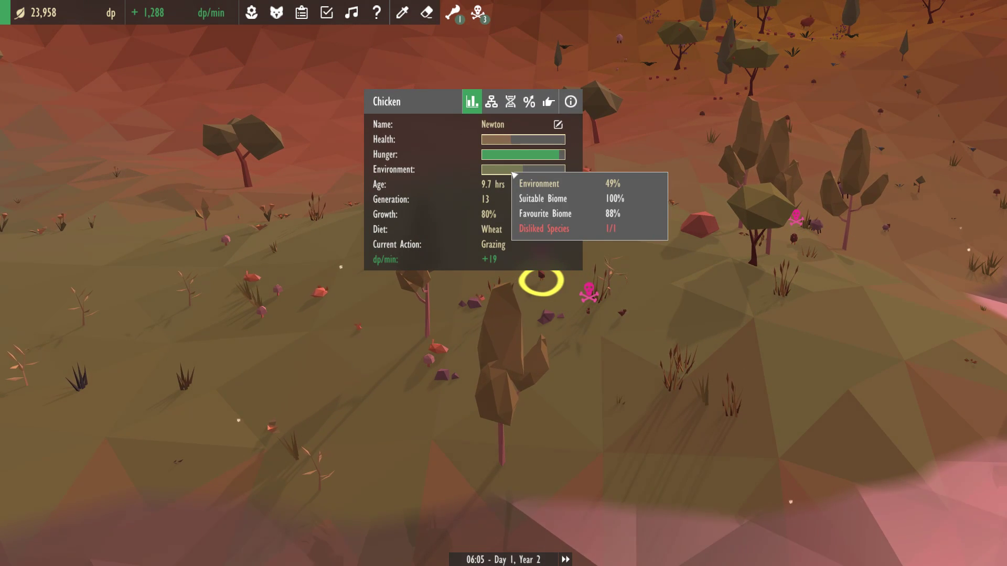
click(659, 279)
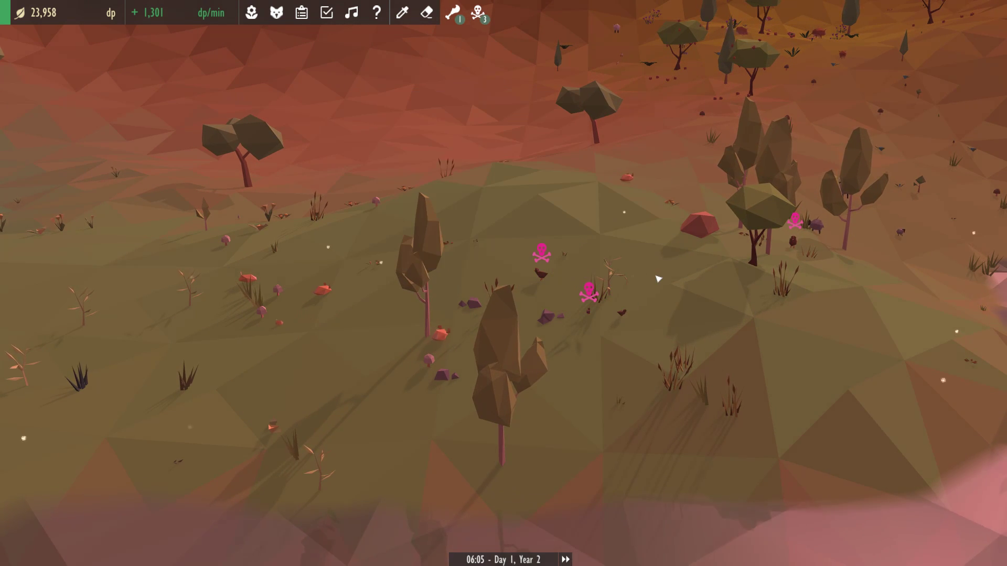
click(447, 311)
click(391, 53)
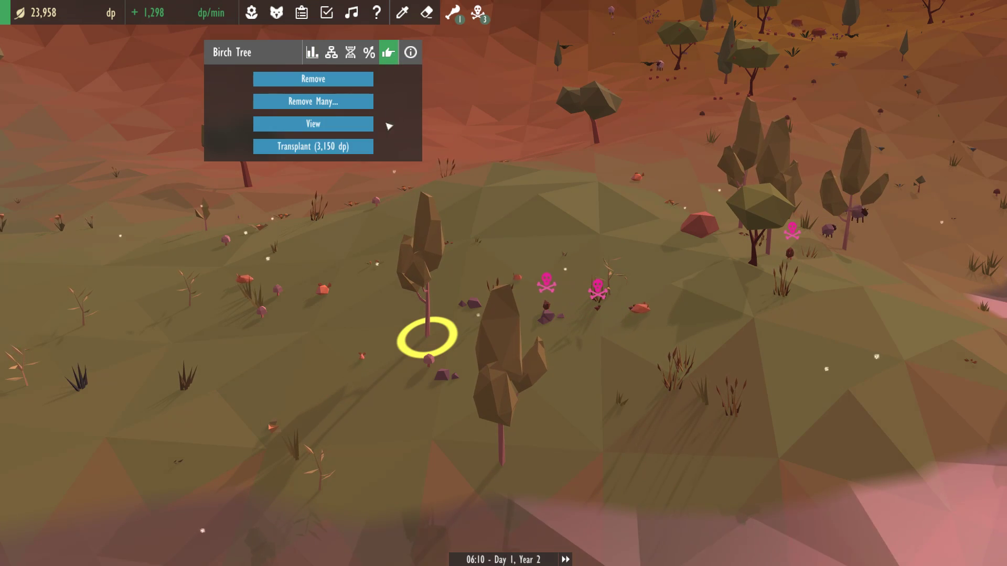
scroll(442, 179, up, 3)
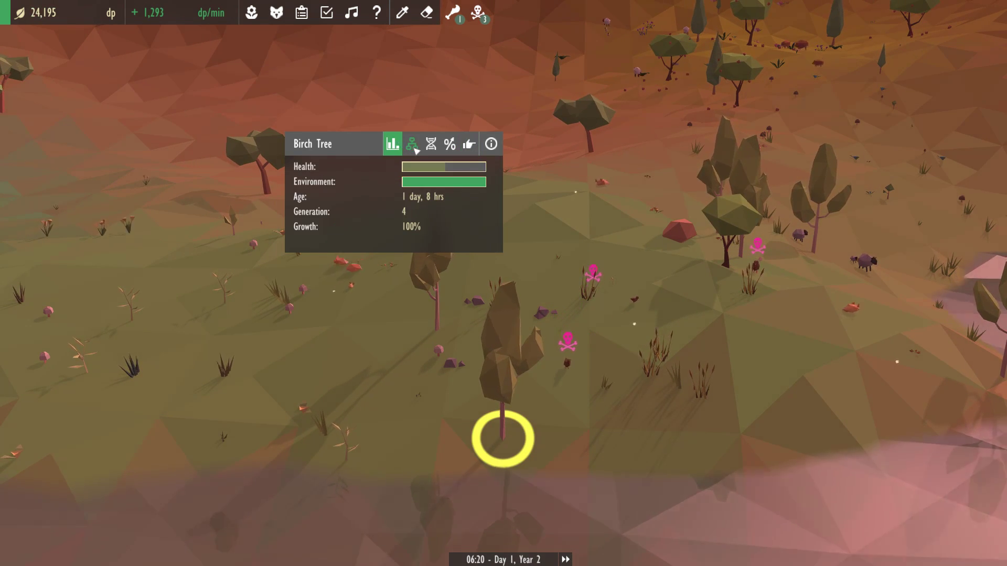
right_click(578, 229)
scroll(578, 229, down, 3)
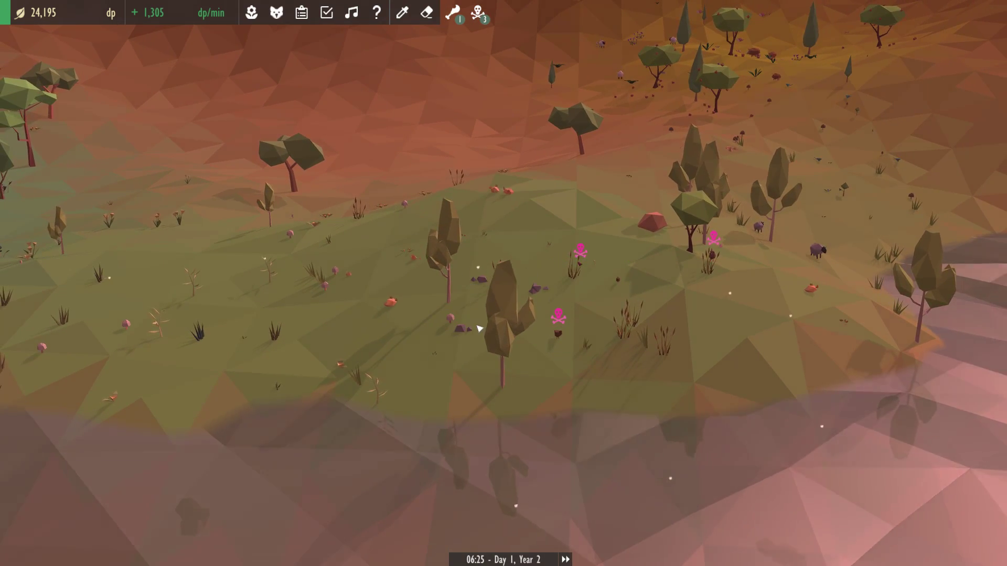
scroll(478, 329, down, 4)
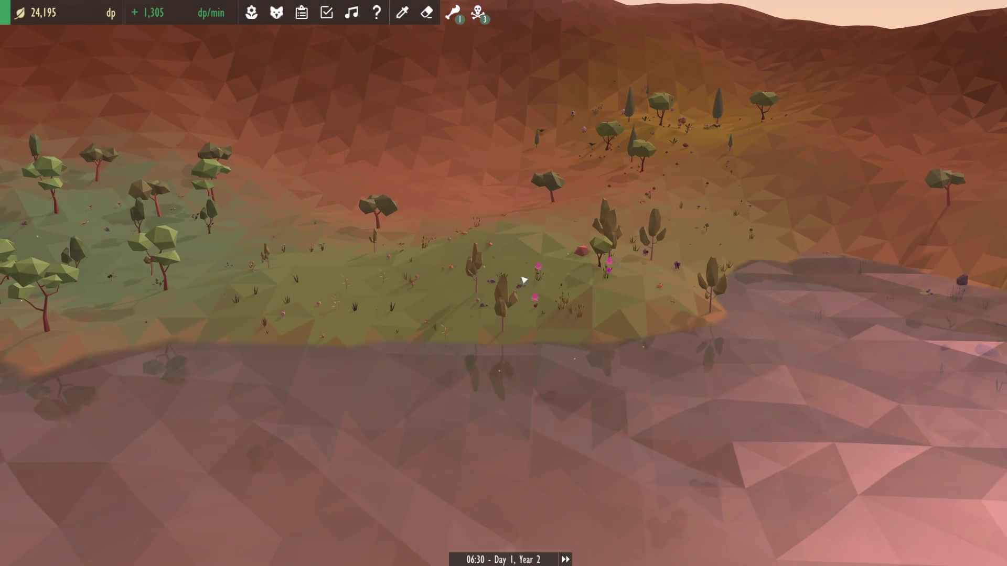
scroll(488, 260, up, 2)
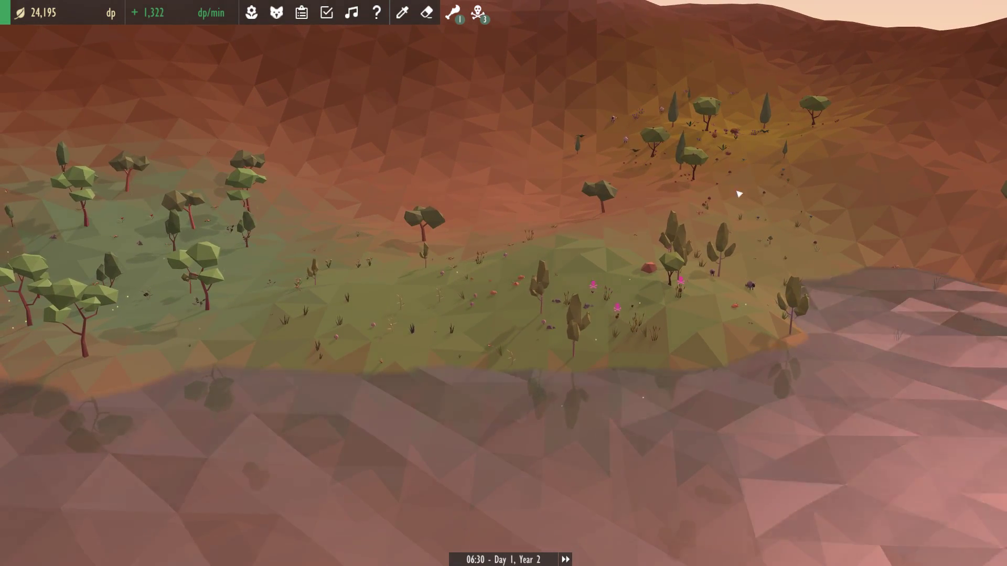
scroll(487, 226, up, 4)
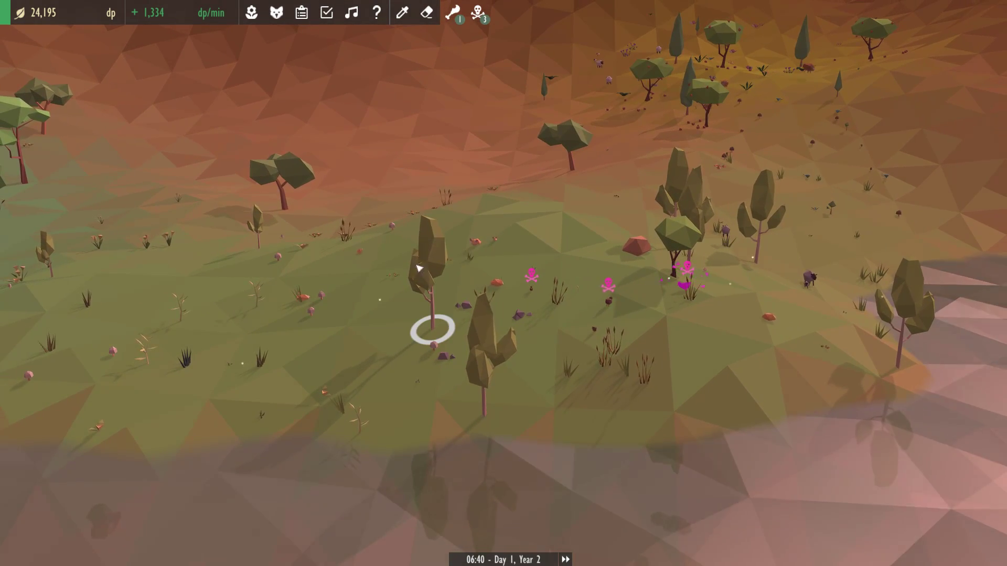
Clear the two central birch trees with the birch tree's Remove Many action.
click(429, 284)
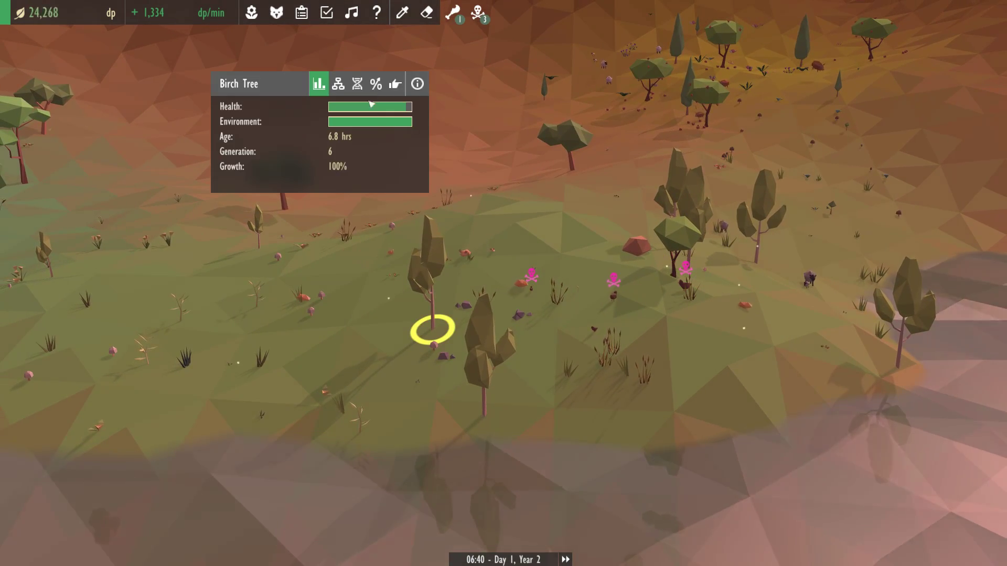
click(395, 85)
click(321, 133)
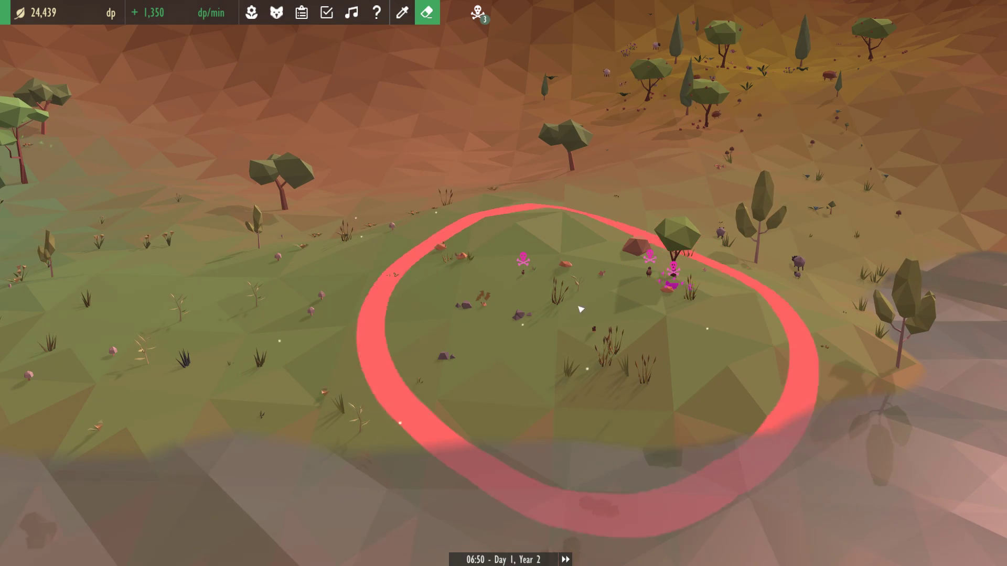
click(629, 284)
Remove the small 65%-grown apple tree near the rock.
click(674, 250)
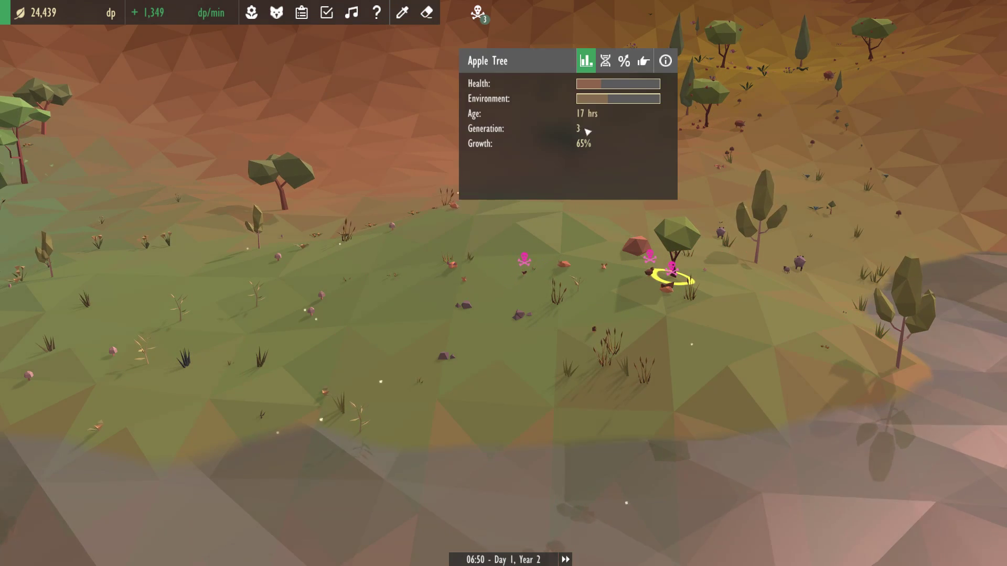
click(644, 61)
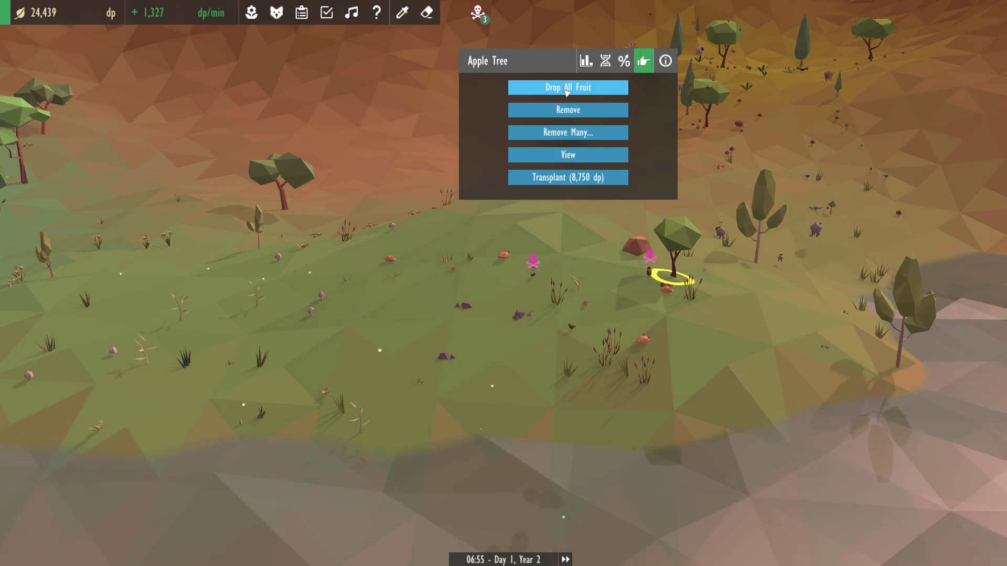
click(568, 111)
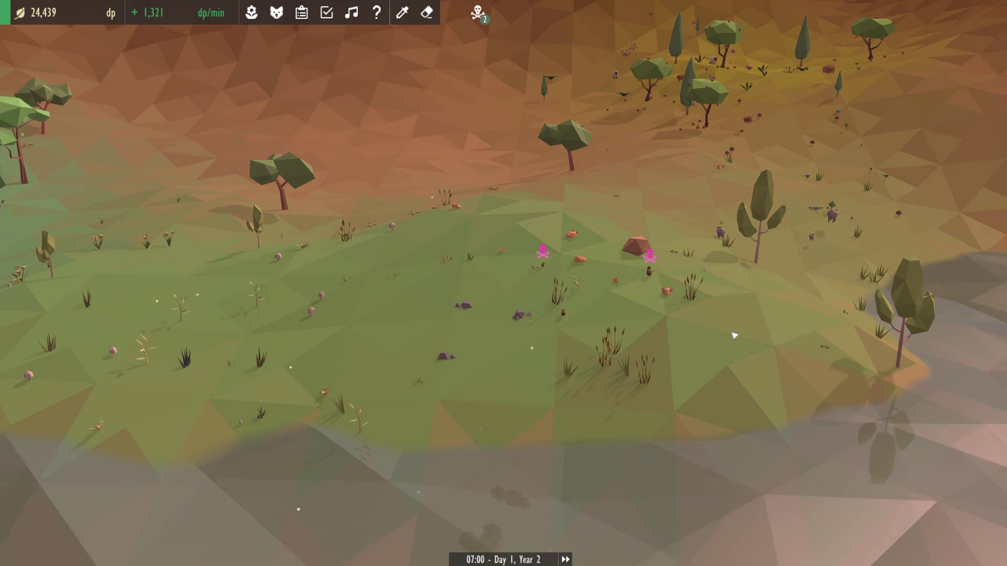
scroll(734, 336, up, 3)
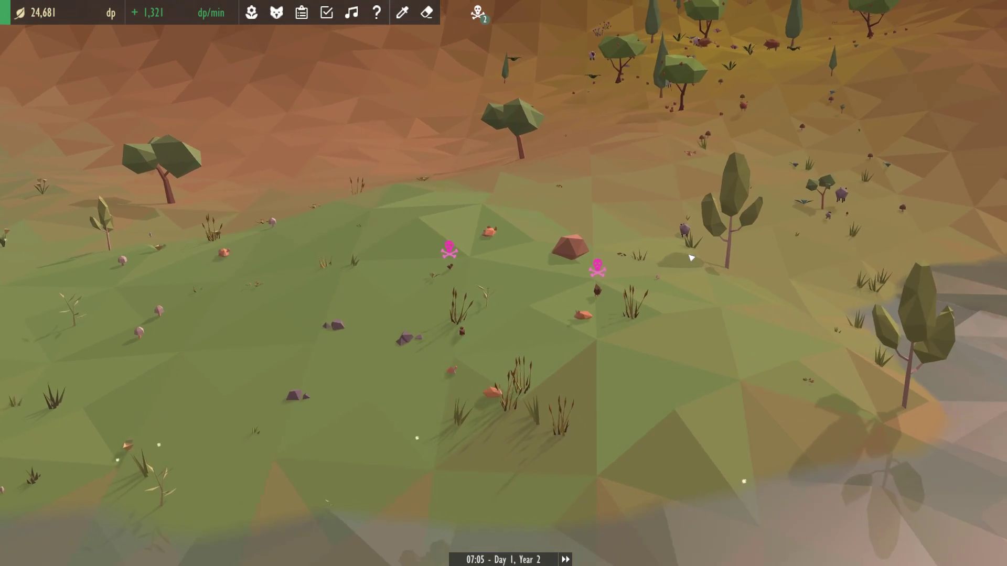
drag(691, 259, 790, 407)
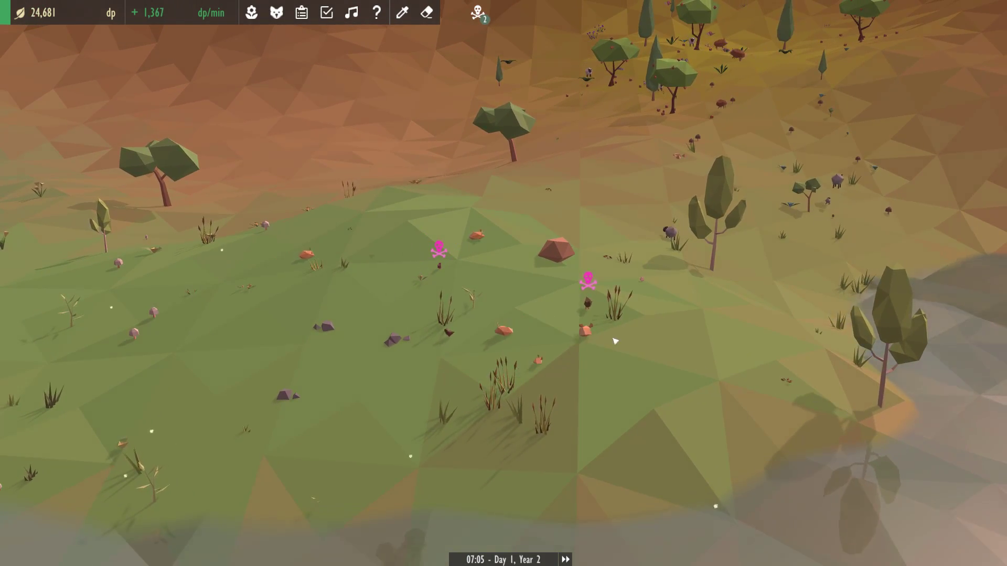
scroll(615, 340, down, 3)
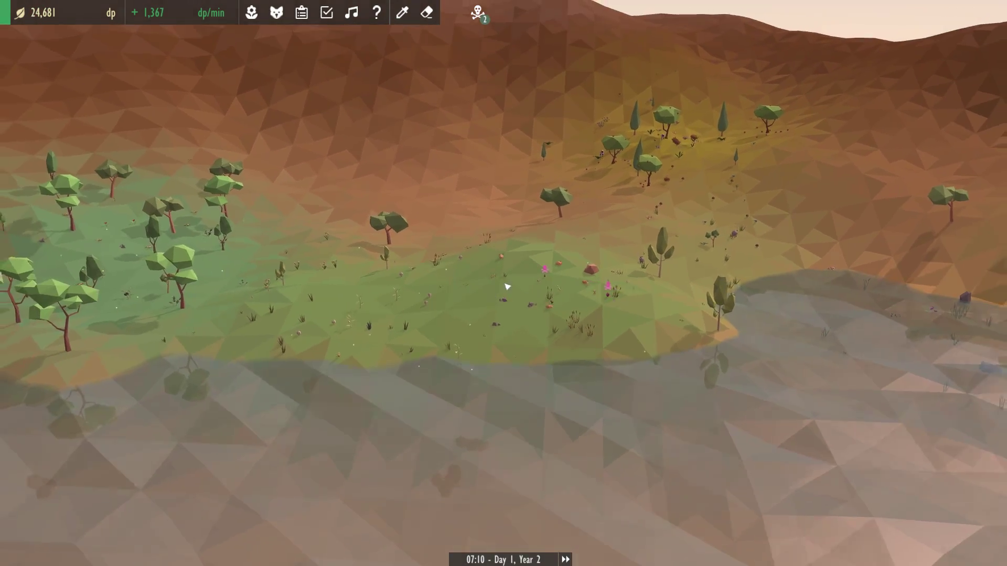
Select Julius, a grazing guinea pig, and show its actions tab.
drag(615, 340, 245, 128)
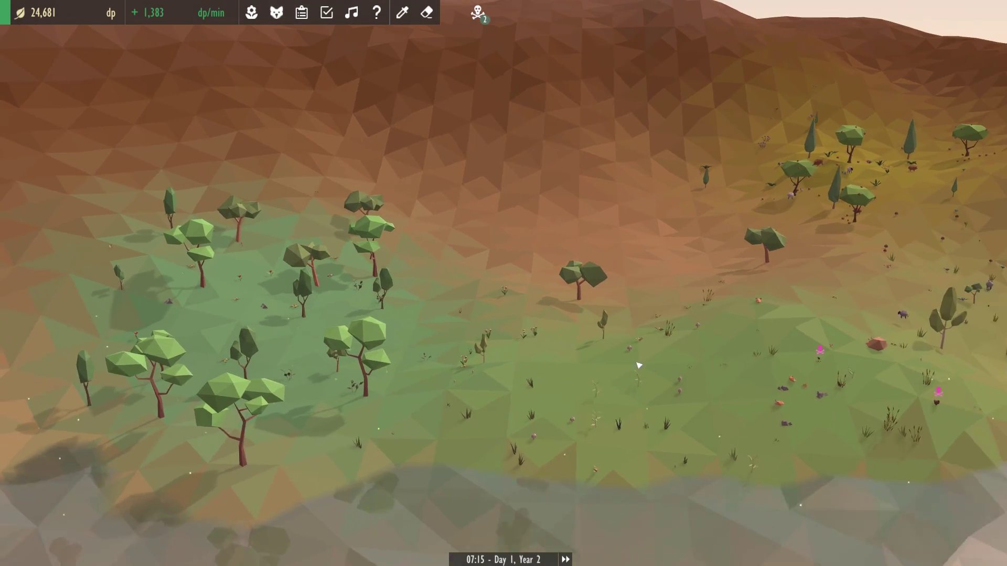
drag(497, 361, 236, 315)
scroll(560, 363, up, 3)
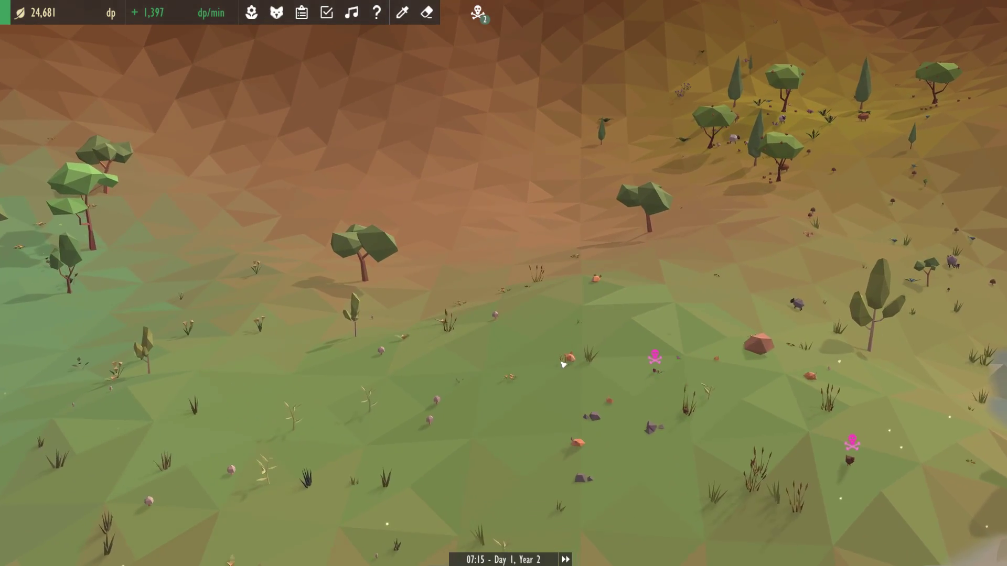
click(562, 356)
click(588, 420)
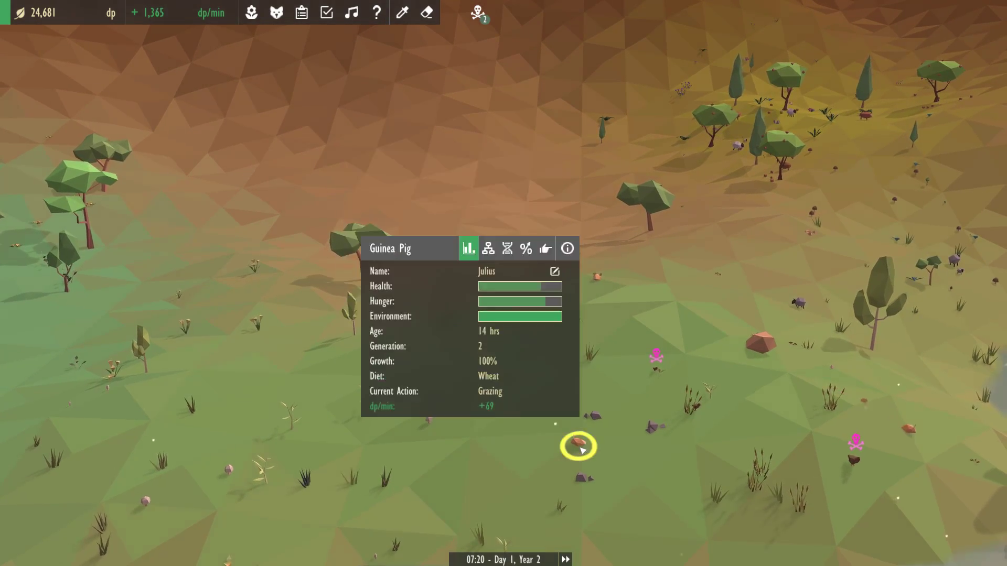
drag(456, 212, 662, 302)
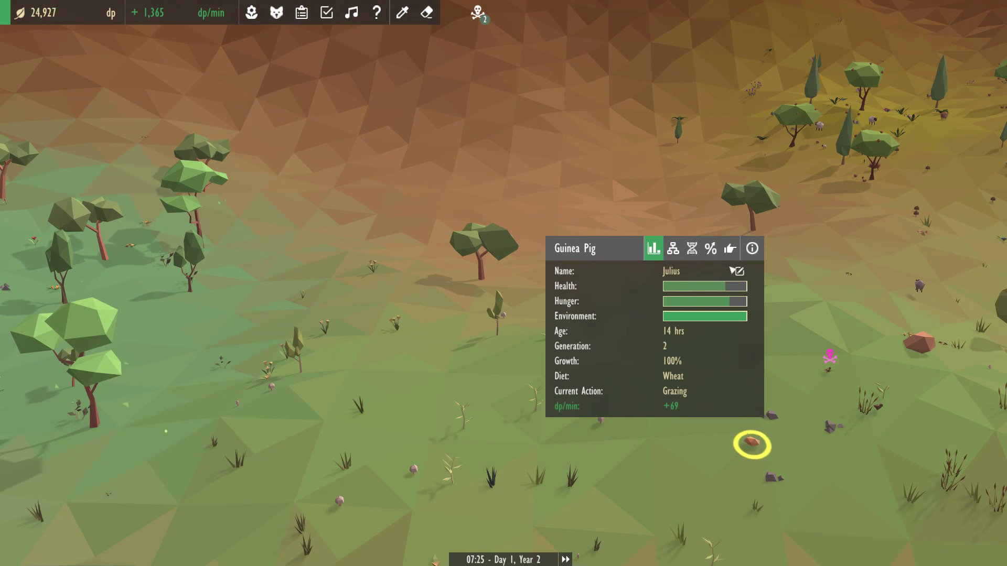
click(733, 248)
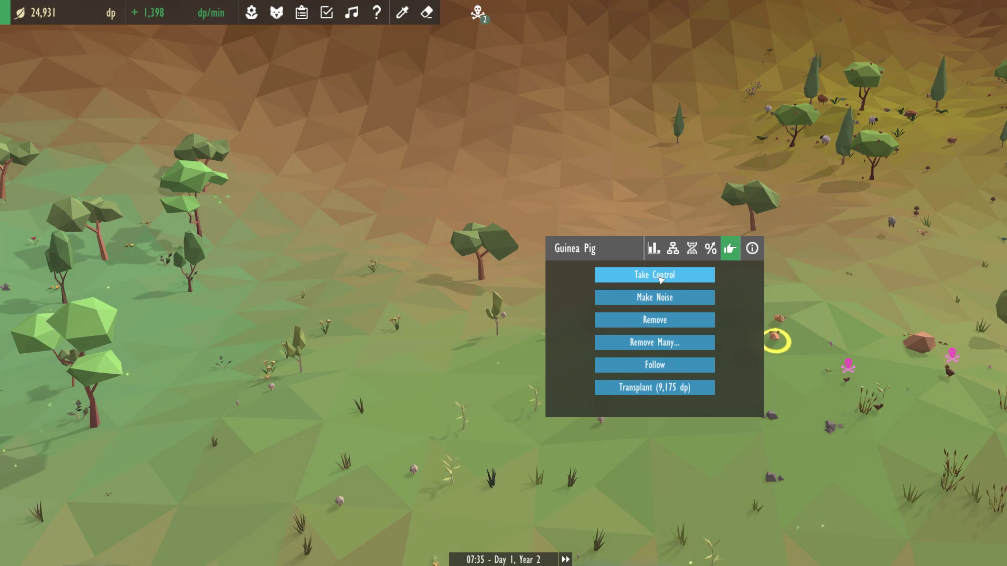
Take control of Julius, walk it into the tree grove, then release it.
click(661, 276)
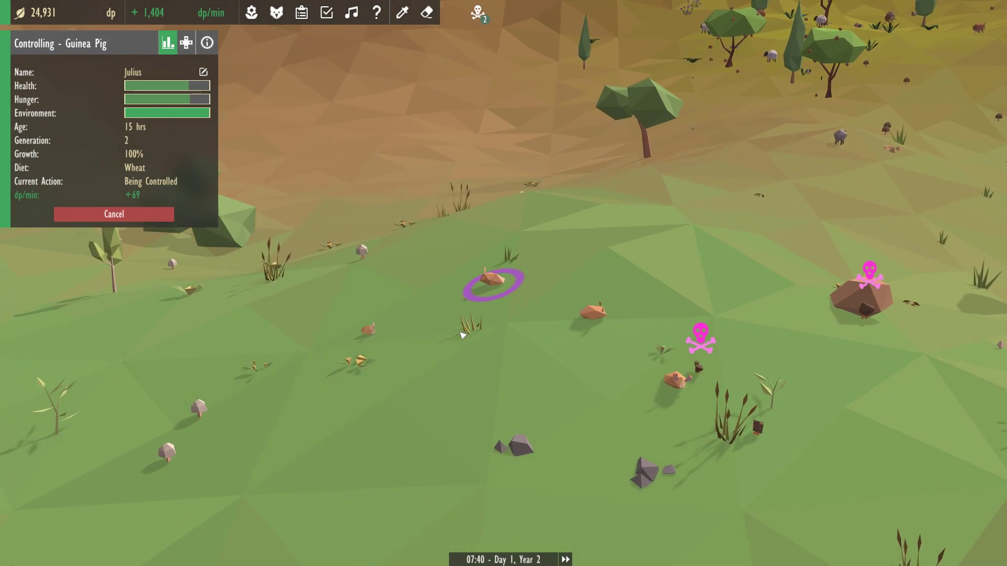
key(w)
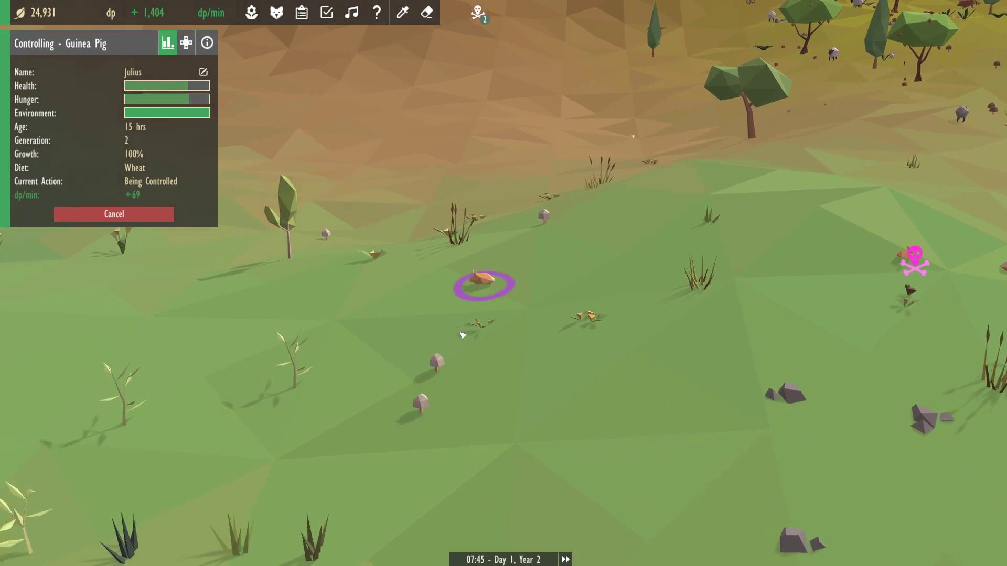
key(w)
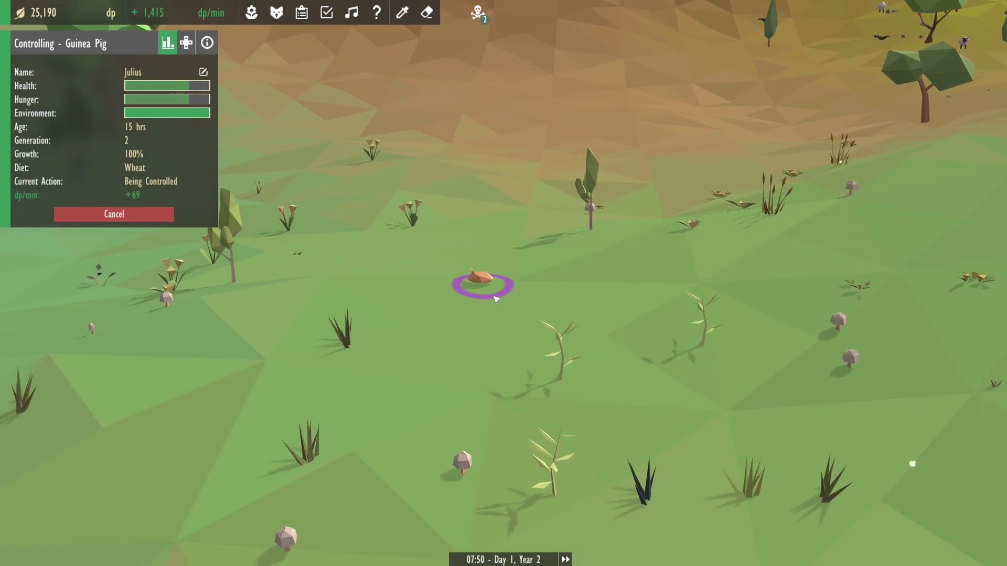
key(w)
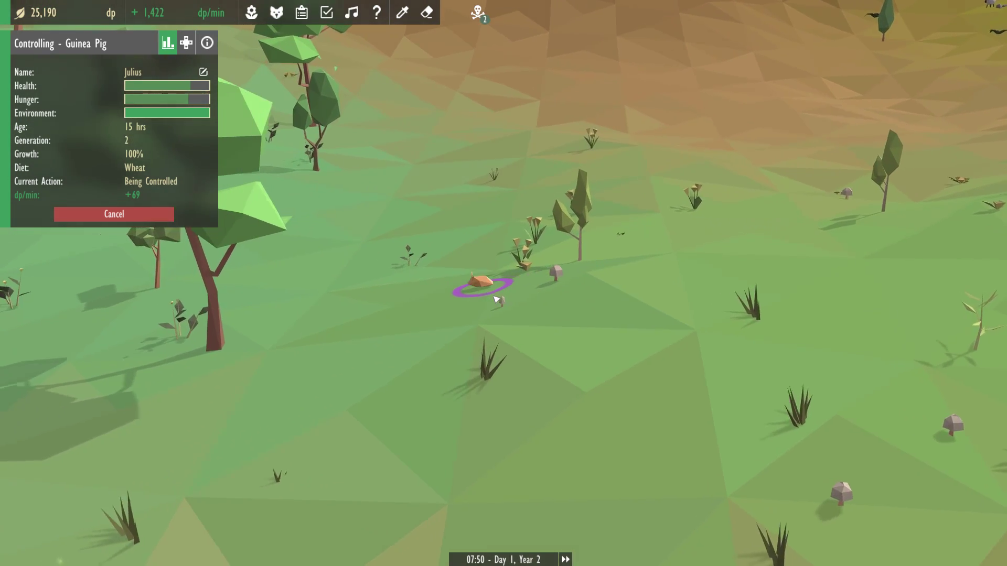
key(w)
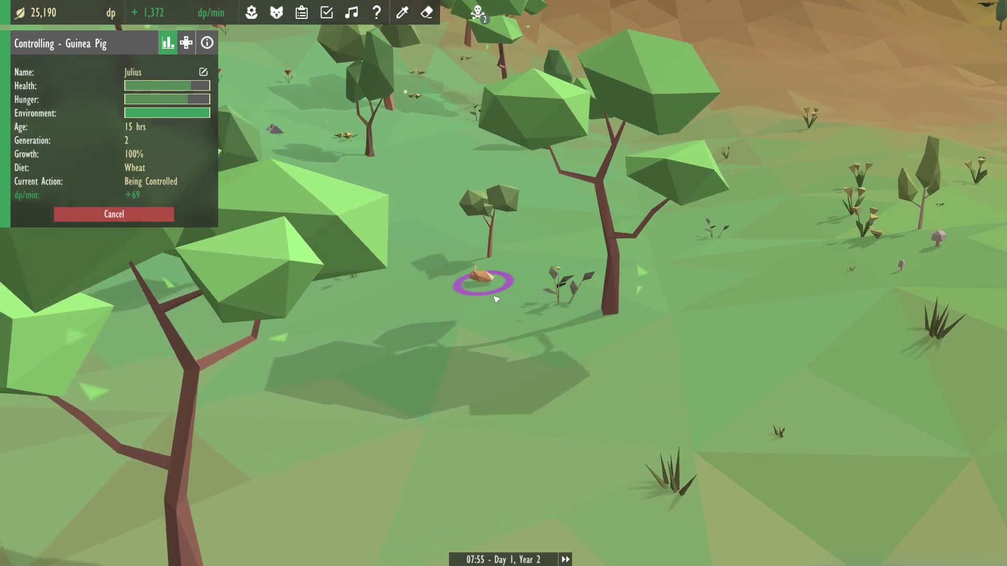
scroll(495, 297, down, 5)
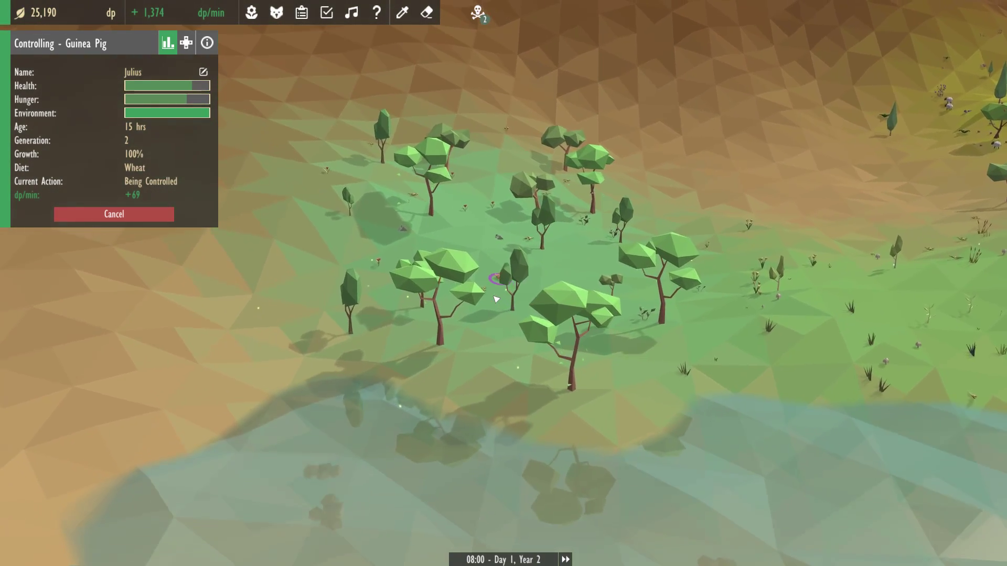
drag(496, 298, 495, 297)
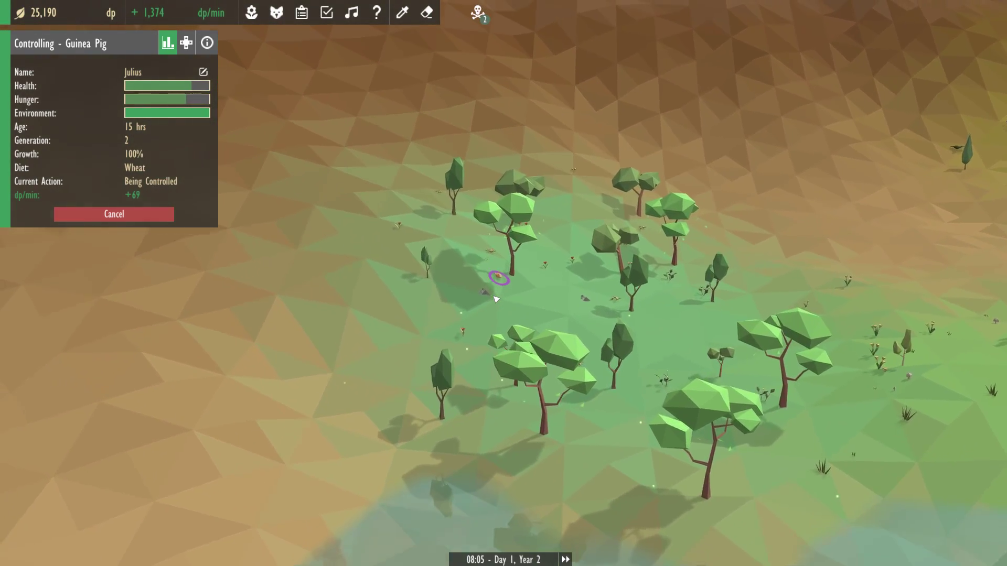
key(w)
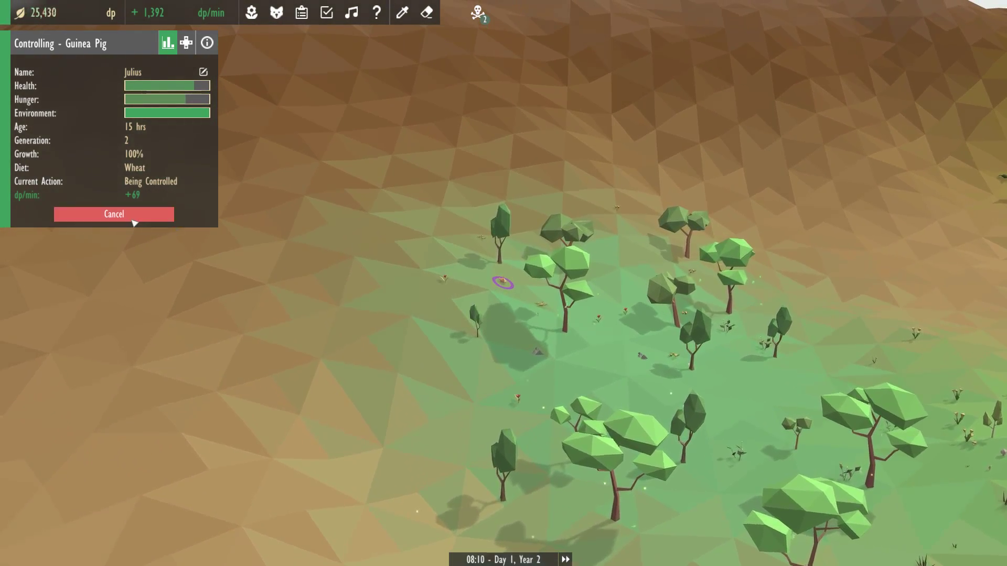
click(114, 214)
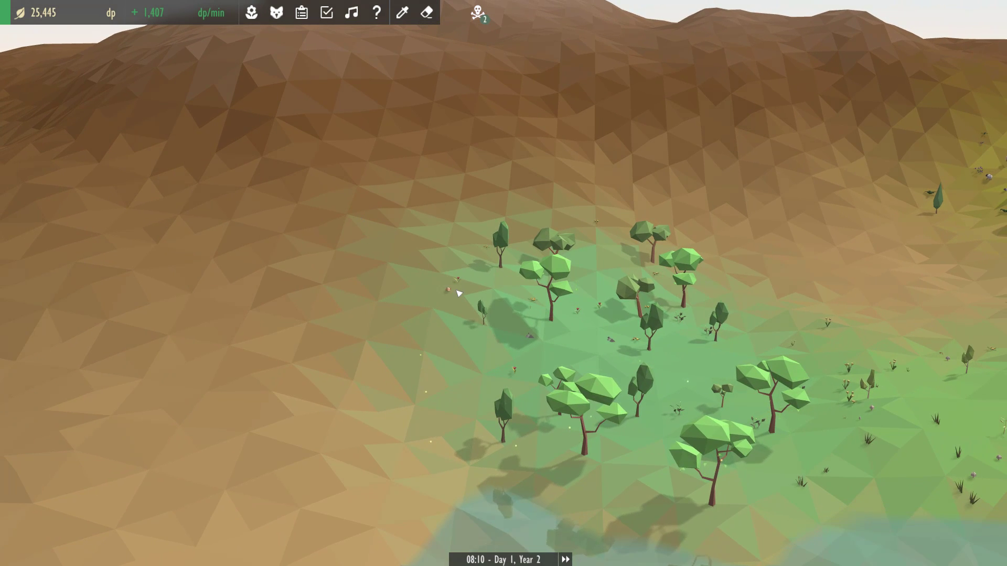
Check the guinea pig's Rabbit requirements and a sycamore's evolution options.
click(450, 292)
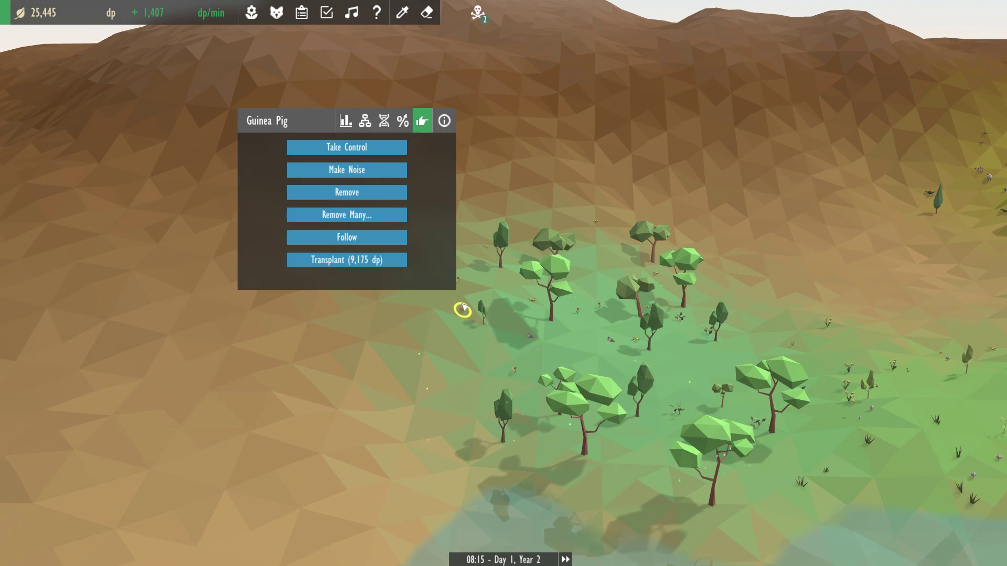
click(364, 122)
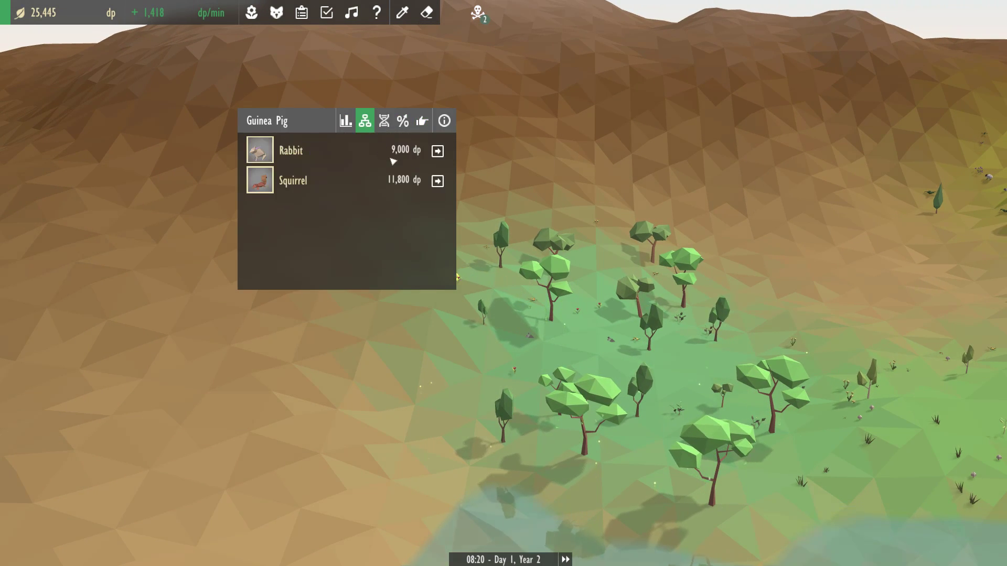
click(437, 152)
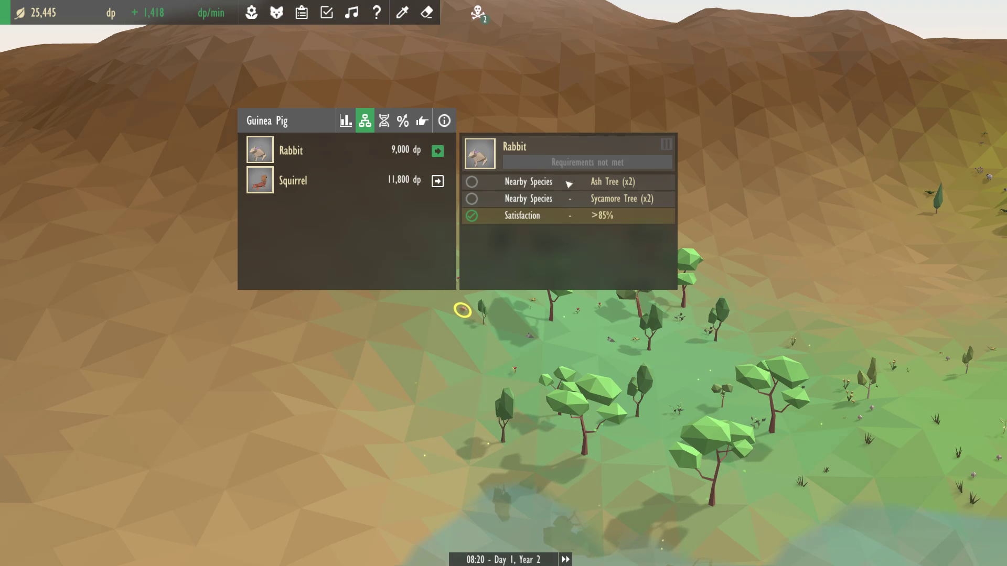
click(601, 334)
click(550, 320)
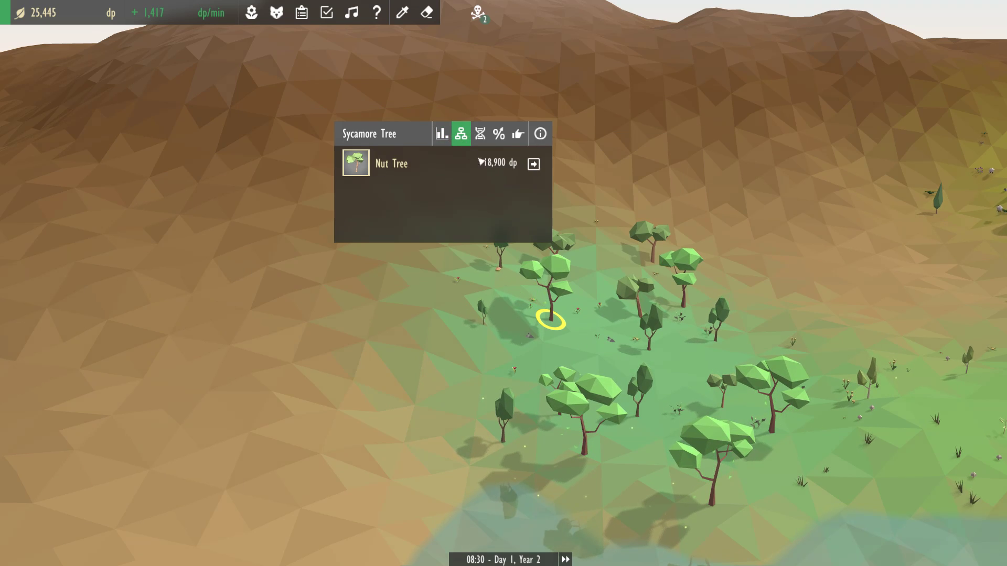
Evolve the young elm at the grove's edge into an Ash Tree.
drag(602, 325, 488, 409)
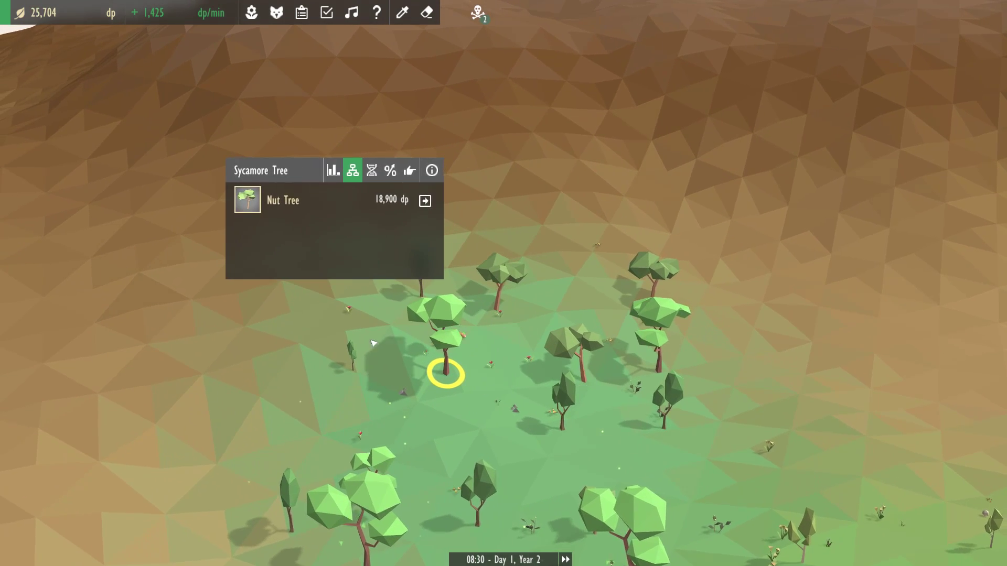
click(344, 369)
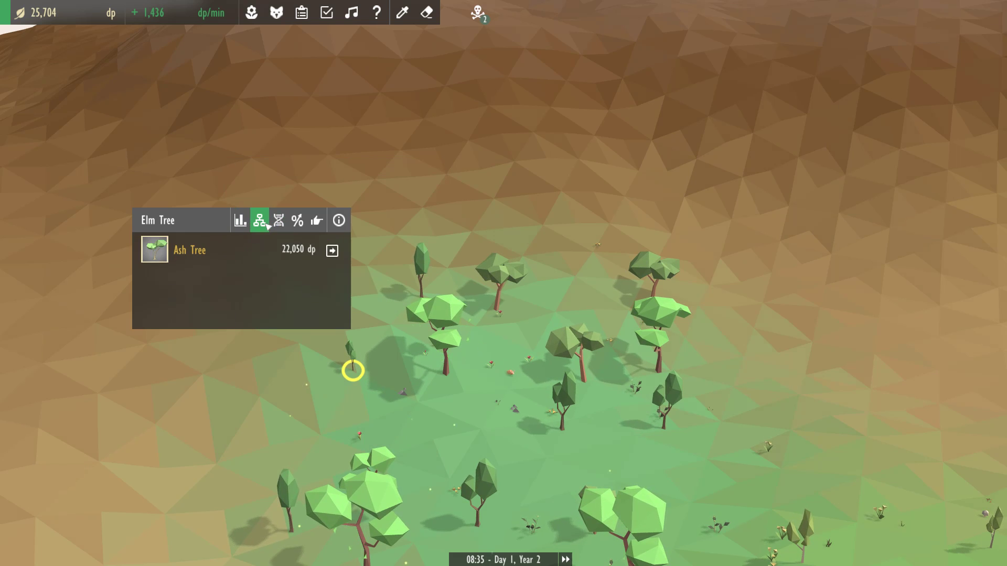
click(333, 251)
click(433, 262)
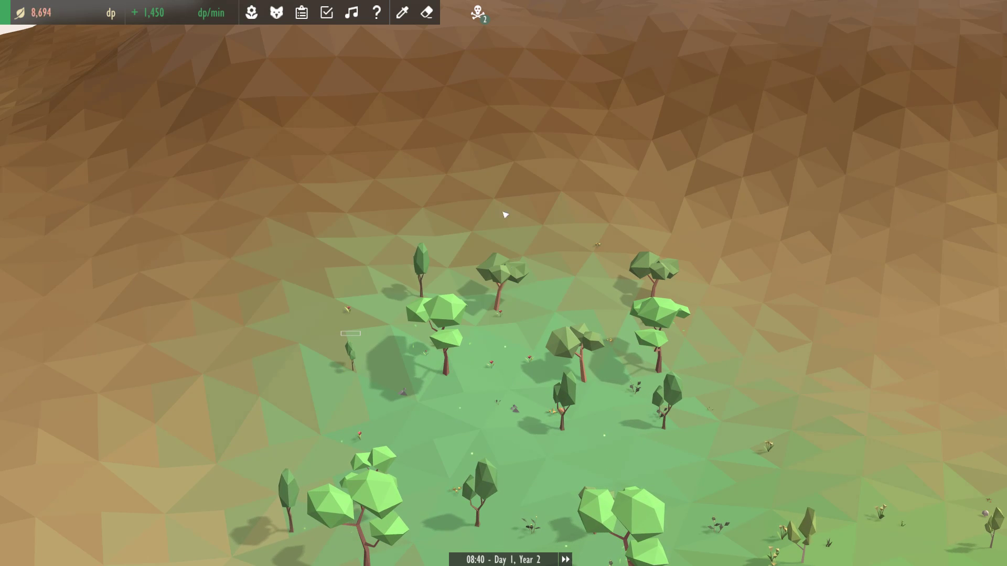
scroll(503, 316, up, 5)
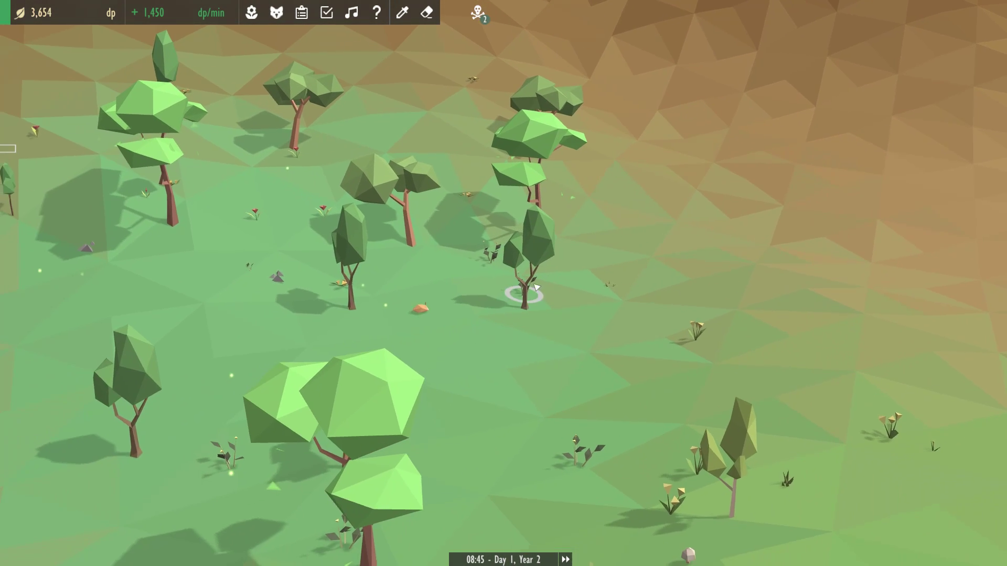
scroll(535, 288, down, 4)
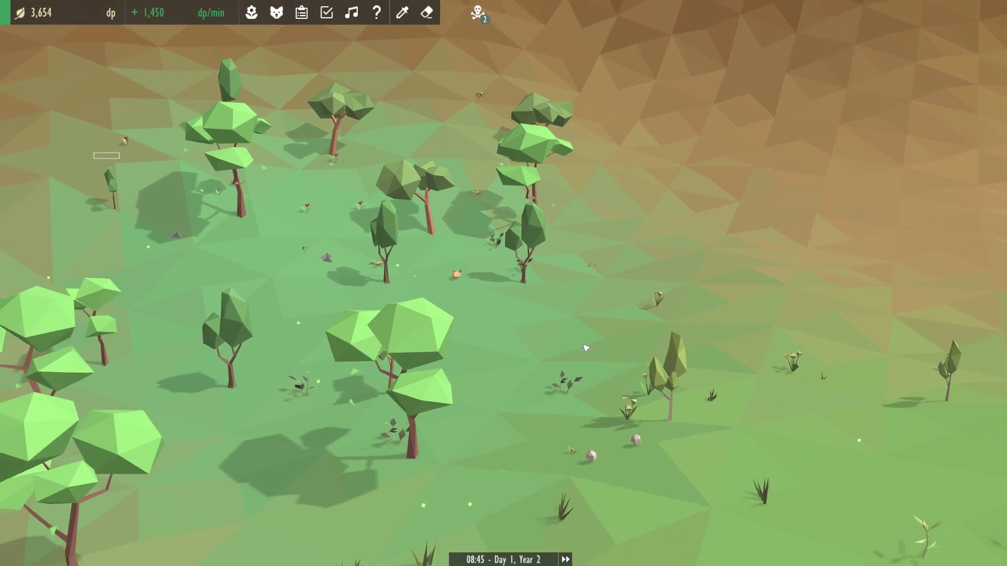
Pan and rotate the view across the island to the grassland by the river.
drag(535, 288, 414, 300)
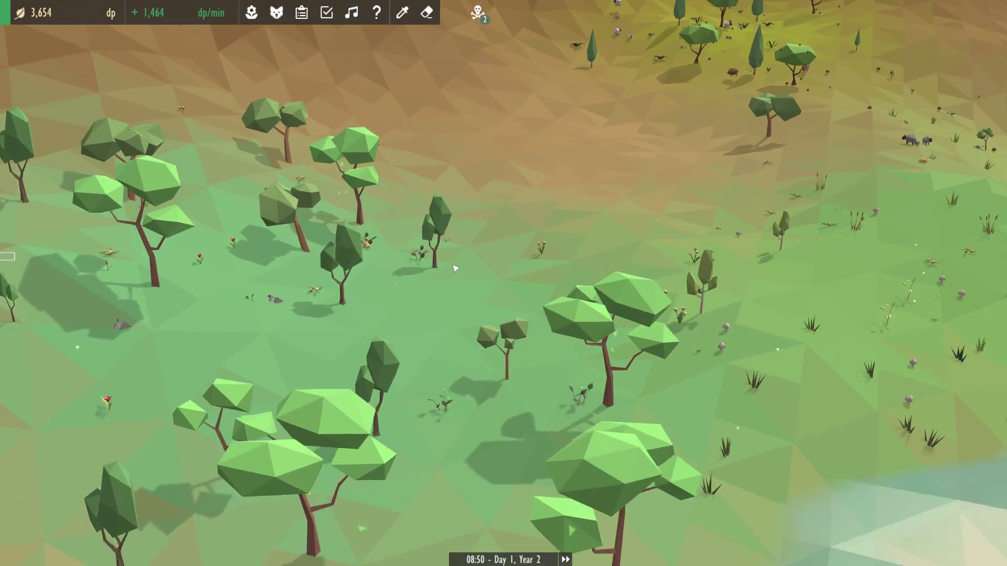
scroll(373, 233, down, 5)
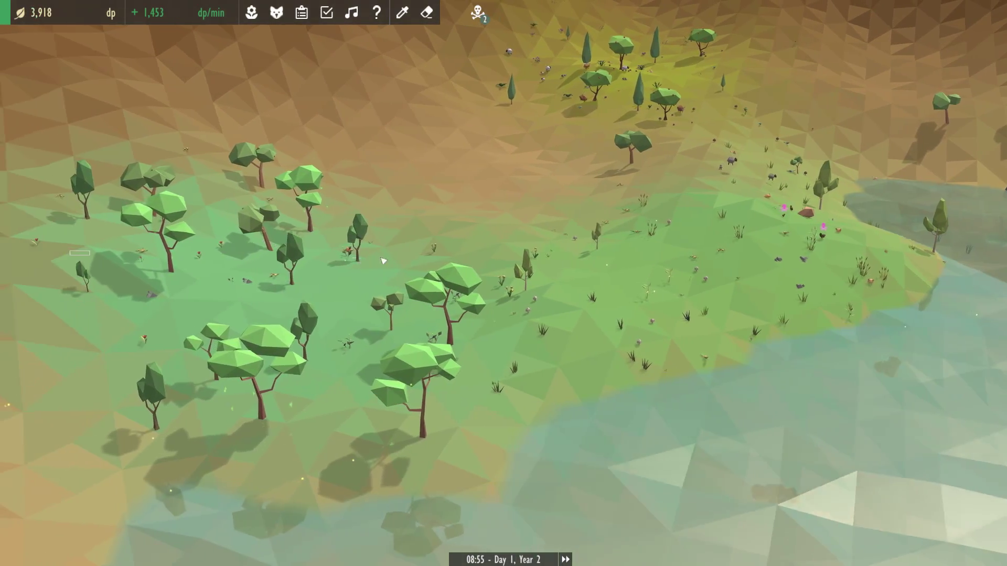
mouse_move(238, 293)
mouse_down()
mouse_move(539, 278)
mouse_move(555, 181)
mouse_up()
scroll(539, 278, up, 4)
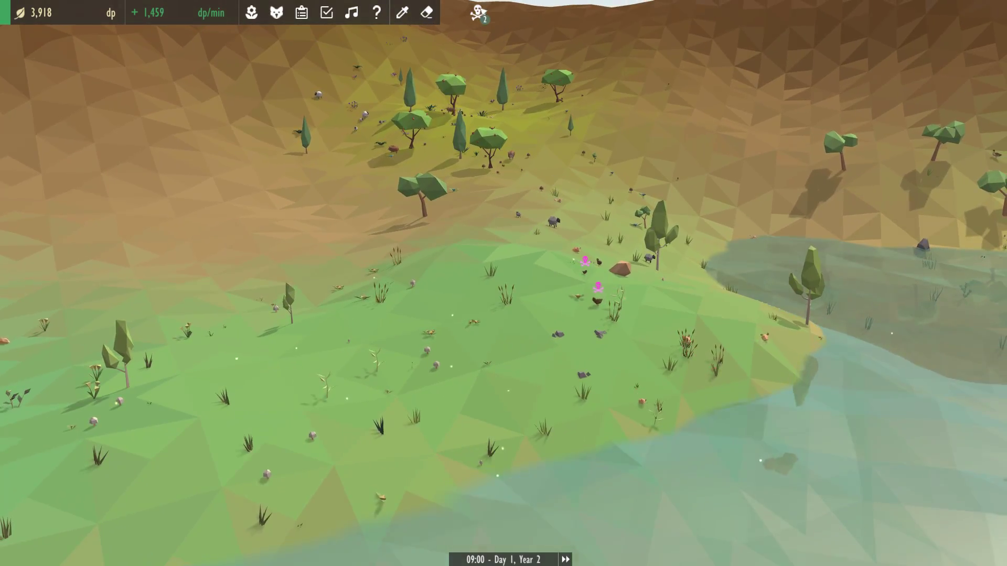
scroll(588, 259, up, 5)
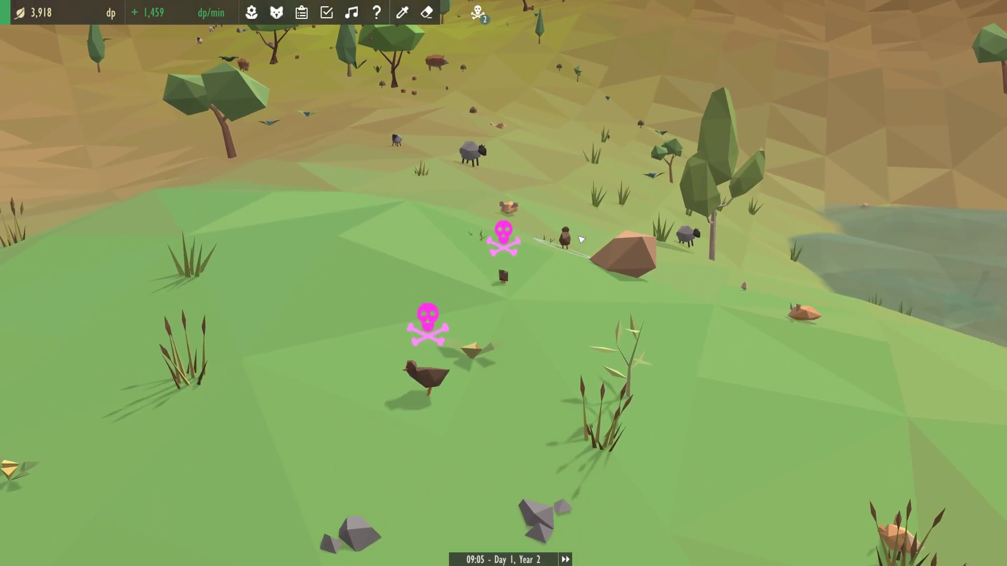
drag(581, 239, 554, 285)
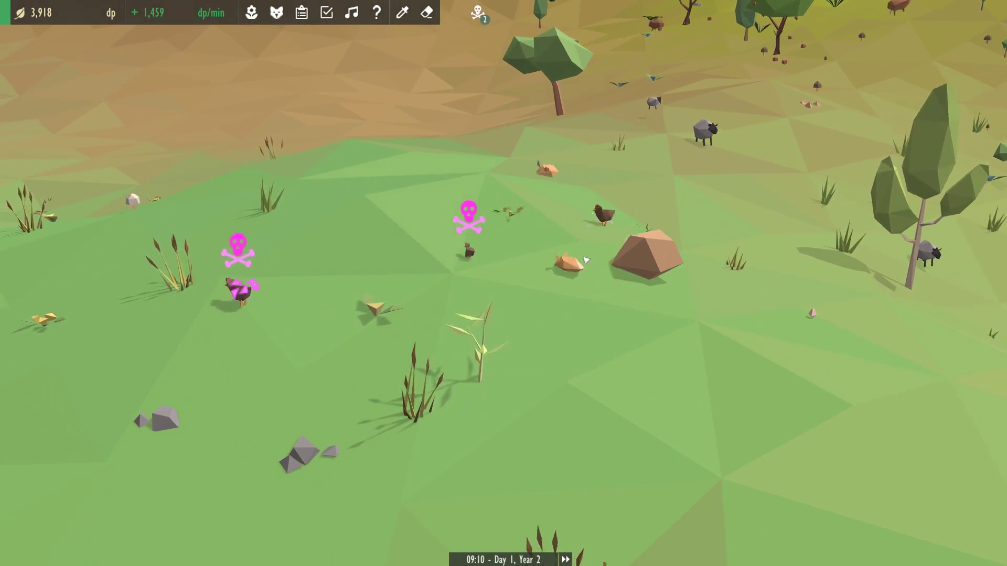
scroll(586, 262, down, 5)
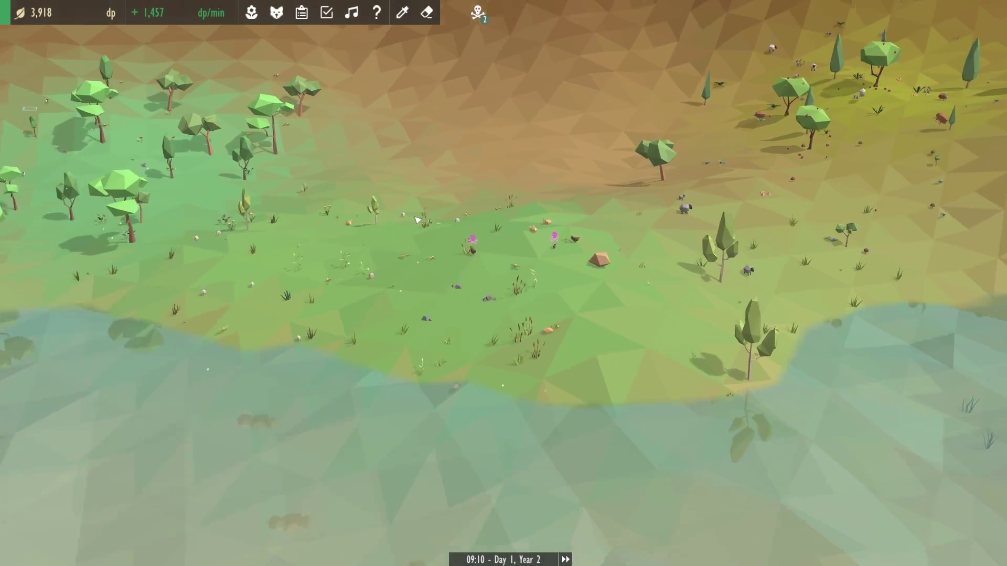
scroll(456, 264, down, 8)
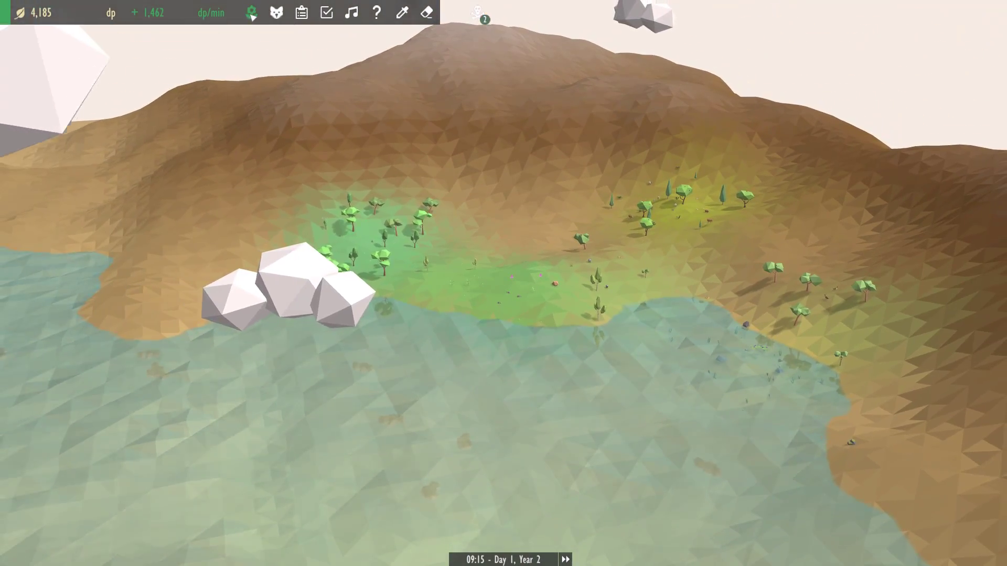
Glance at the plant catalogue, then turn the view toward the mountain.
click(252, 13)
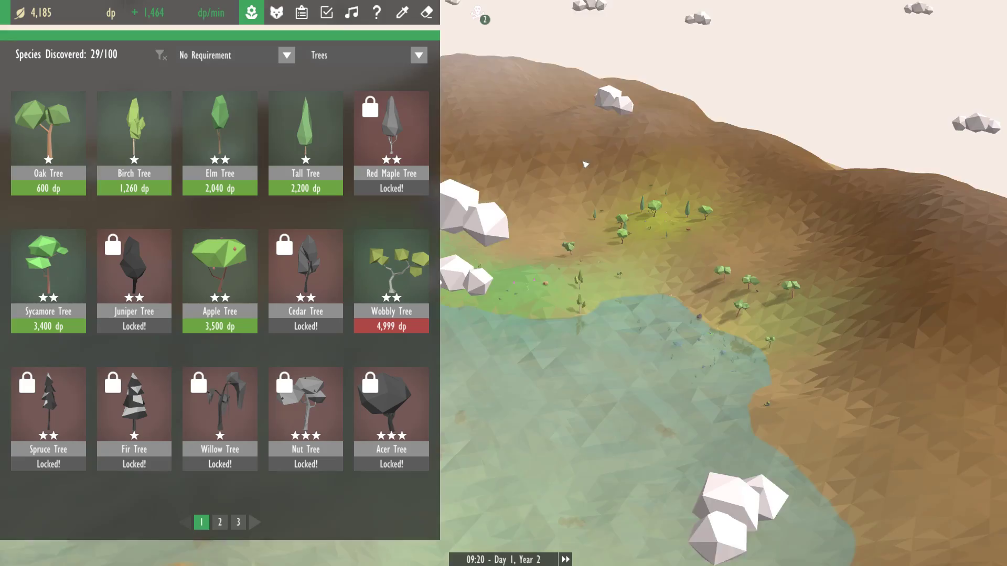
mouse_move(456, 275)
mouse_down()
mouse_move(643, 273)
mouse_move(594, 281)
mouse_up()
scroll(594, 282, up, 4)
scroll(594, 282, down, 4)
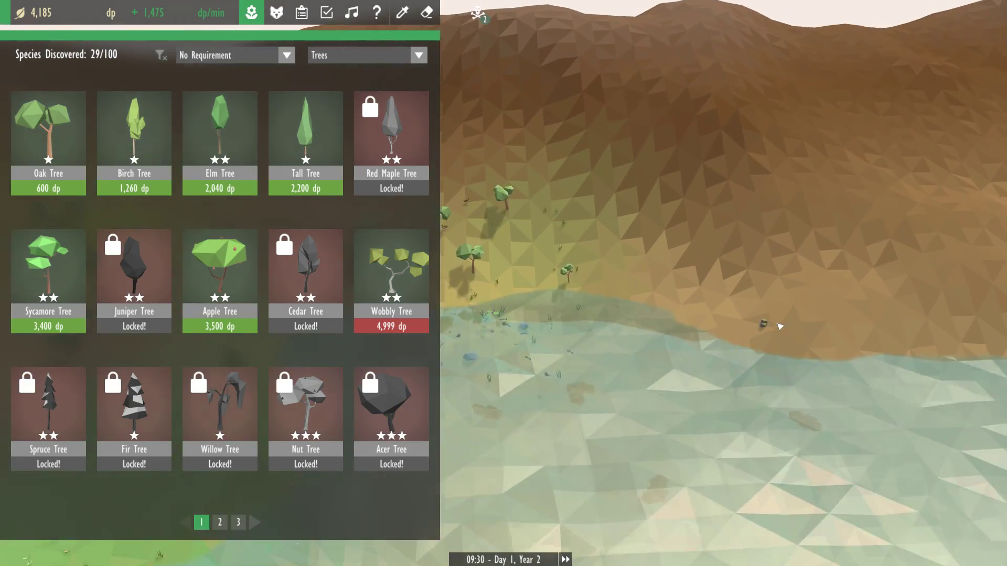
key(Escape)
mouse_move(593, 282)
mouse_down()
mouse_move(647, 285)
mouse_move(269, 280)
mouse_move(261, 70)
mouse_up()
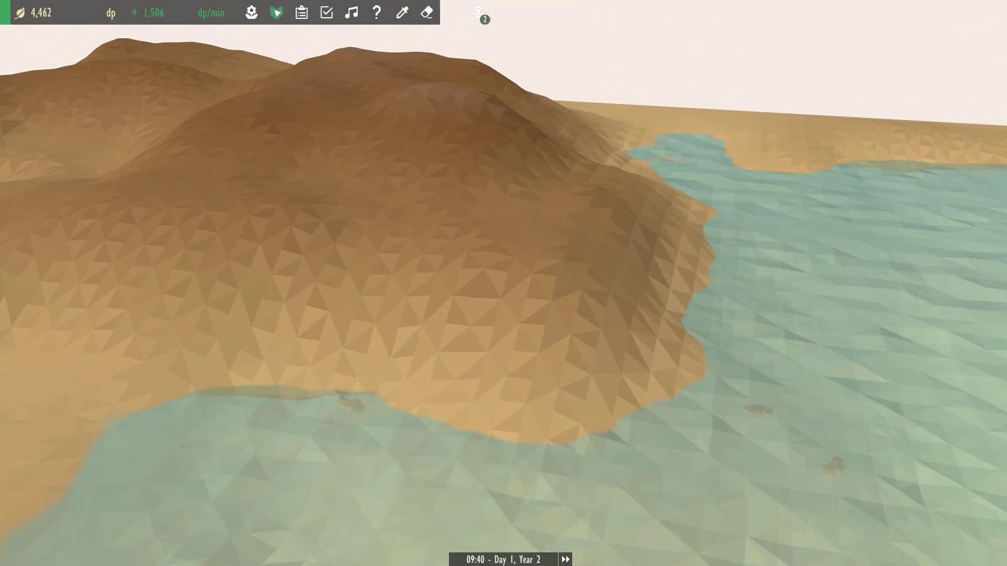
Filter the plant catalogue to Forest species of all categories that spread Forest.
click(252, 13)
click(342, 55)
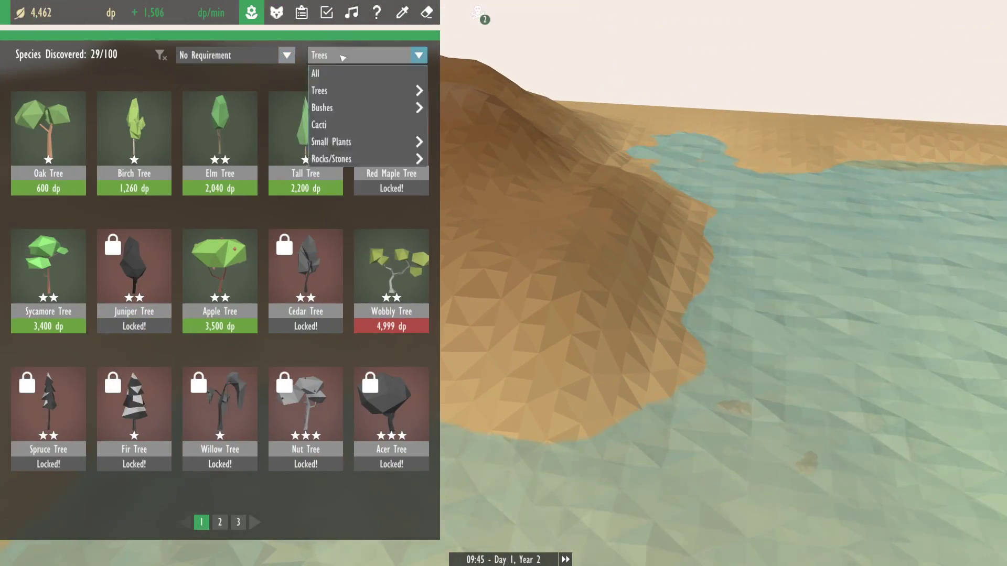
mouse_move(233, 91)
click(311, 108)
click(369, 55)
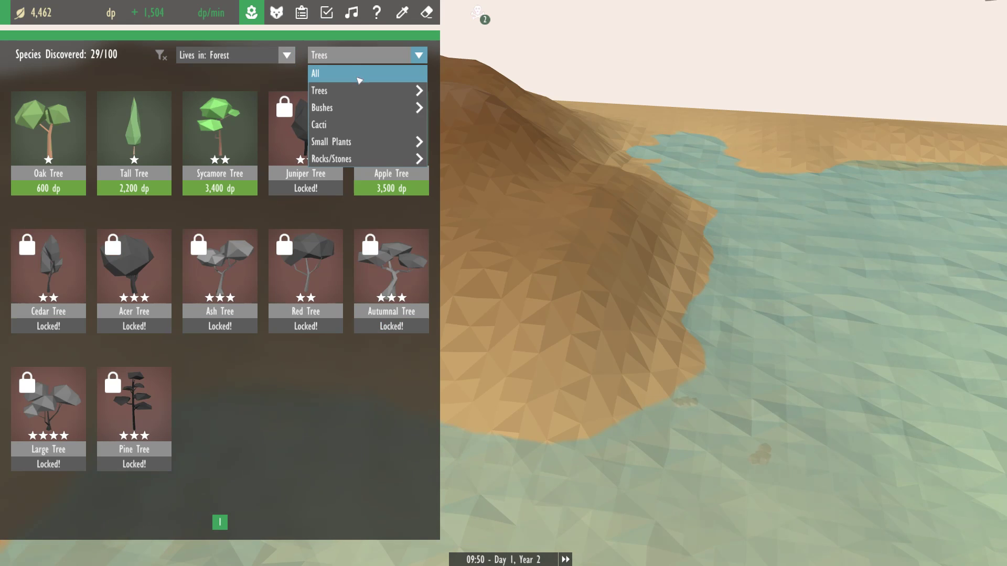
click(359, 75)
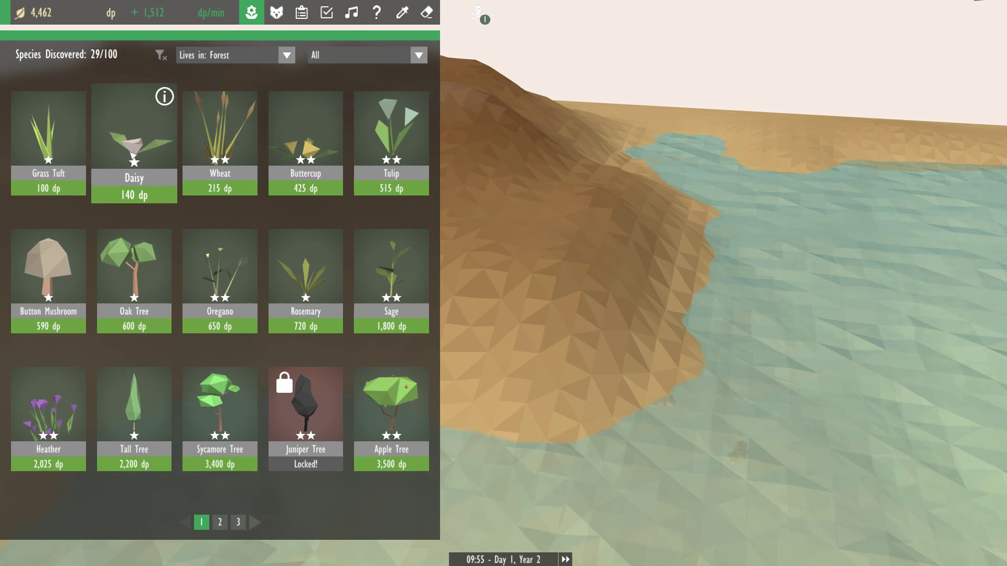
click(164, 97)
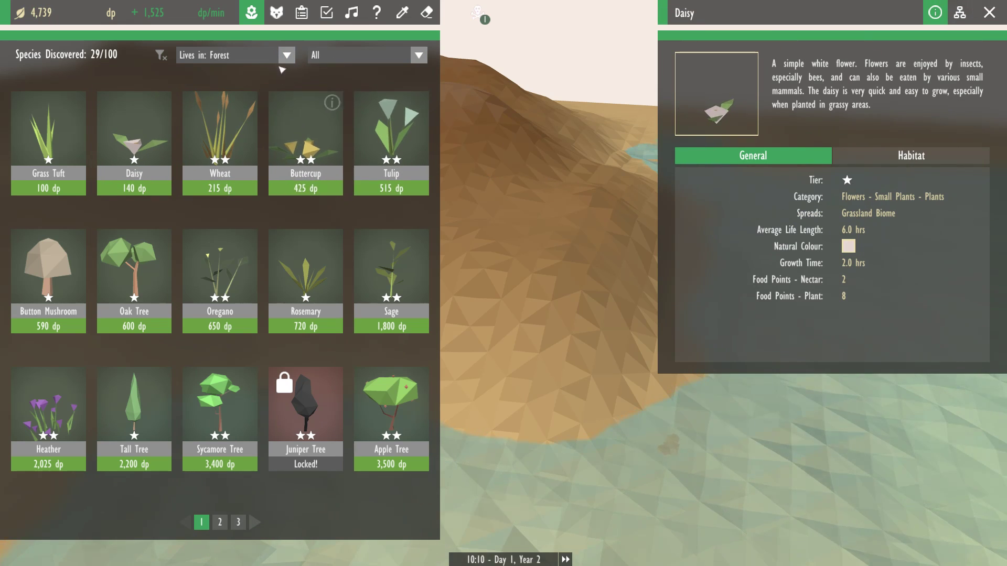
click(325, 123)
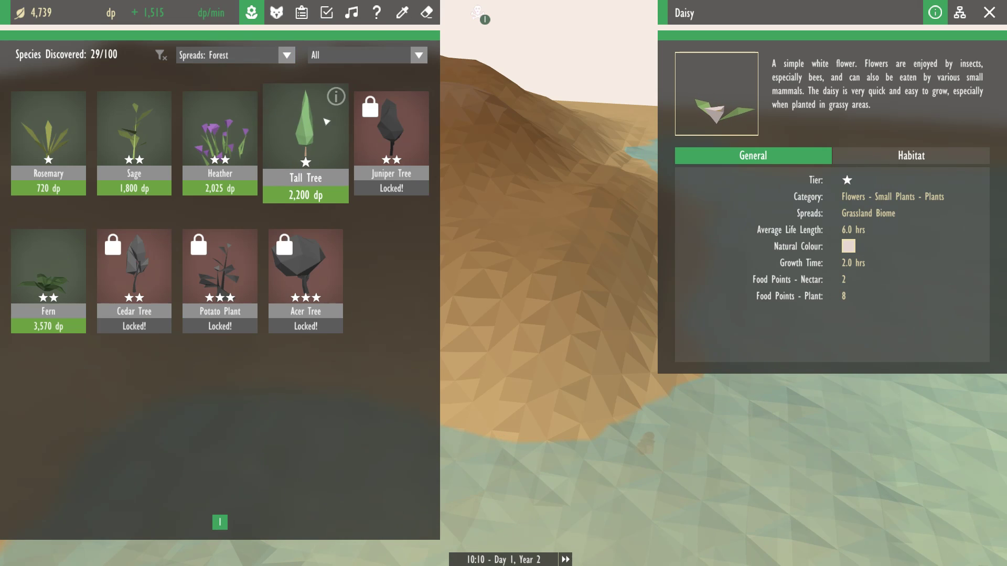
Read Rosemary's details and habitat needs, test a hillside spot (59%), then cancel placement.
click(48, 142)
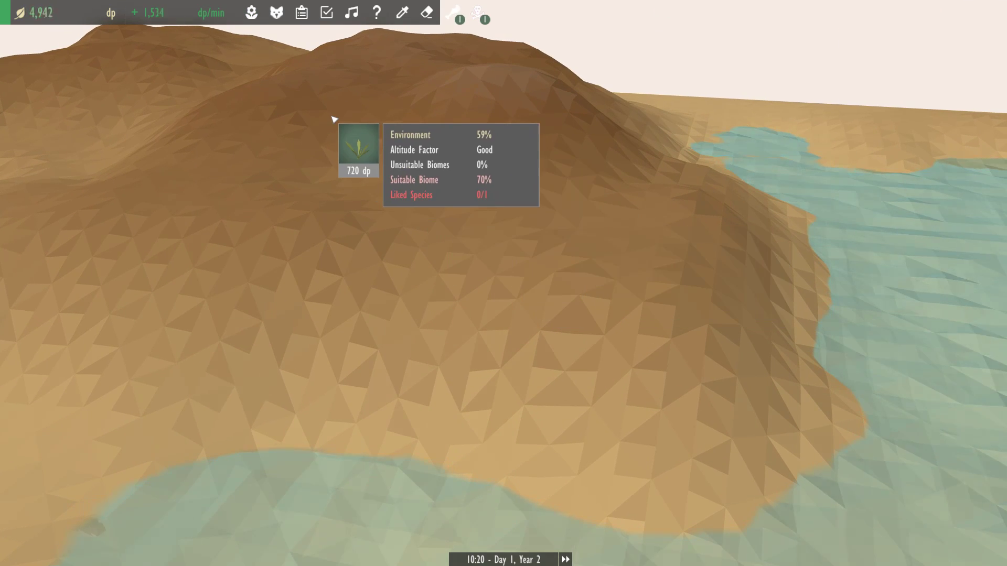
click(252, 12)
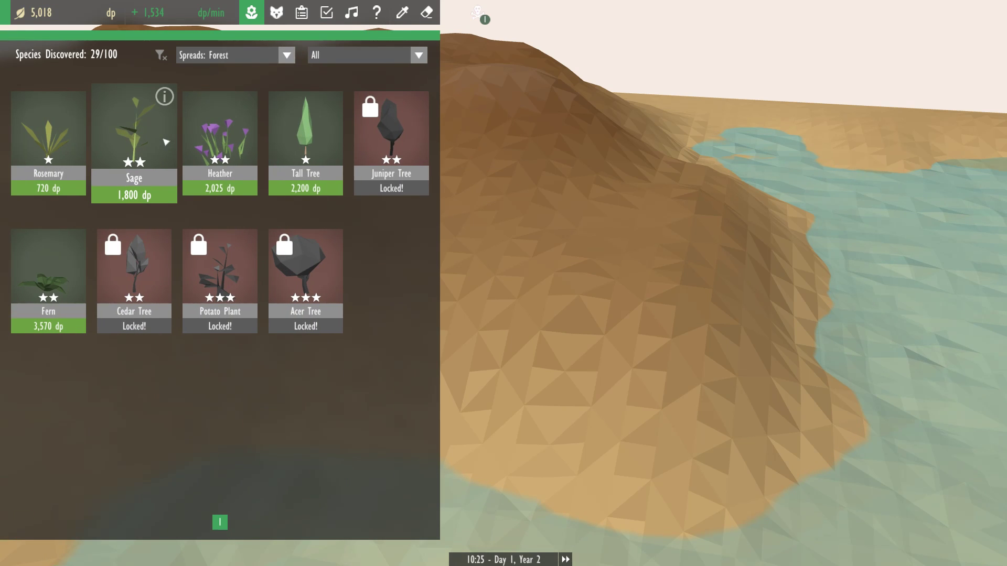
click(78, 100)
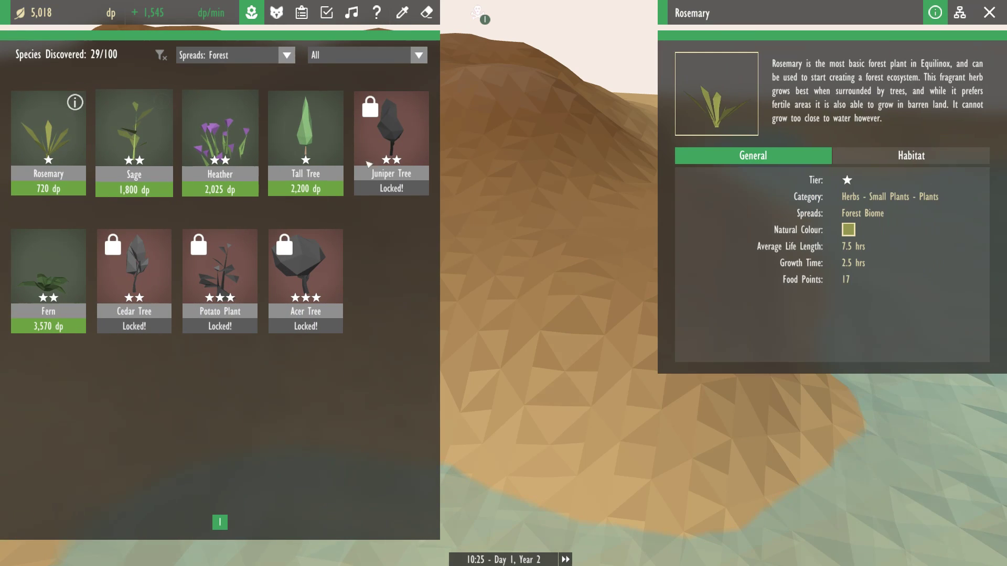
click(855, 157)
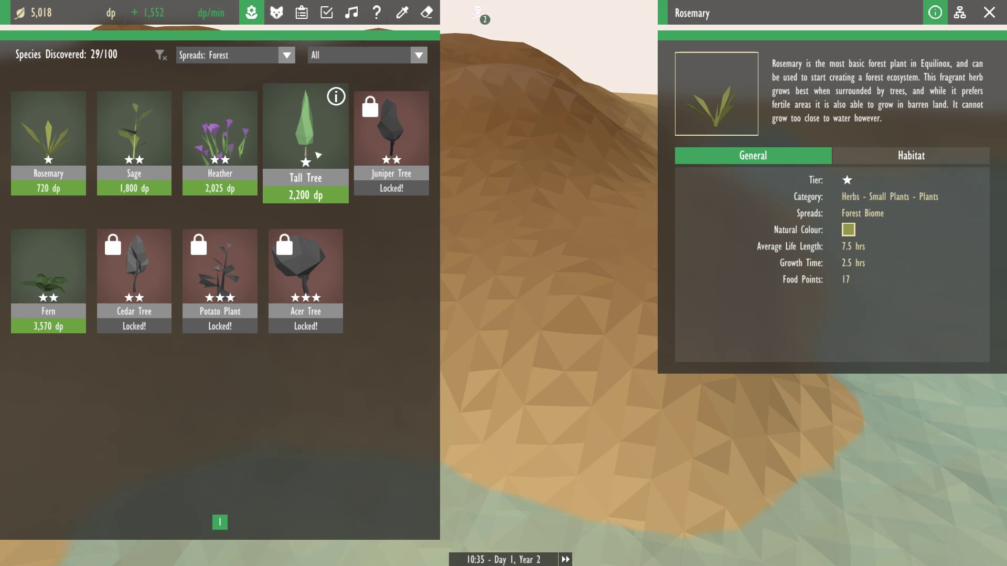
click(49, 134)
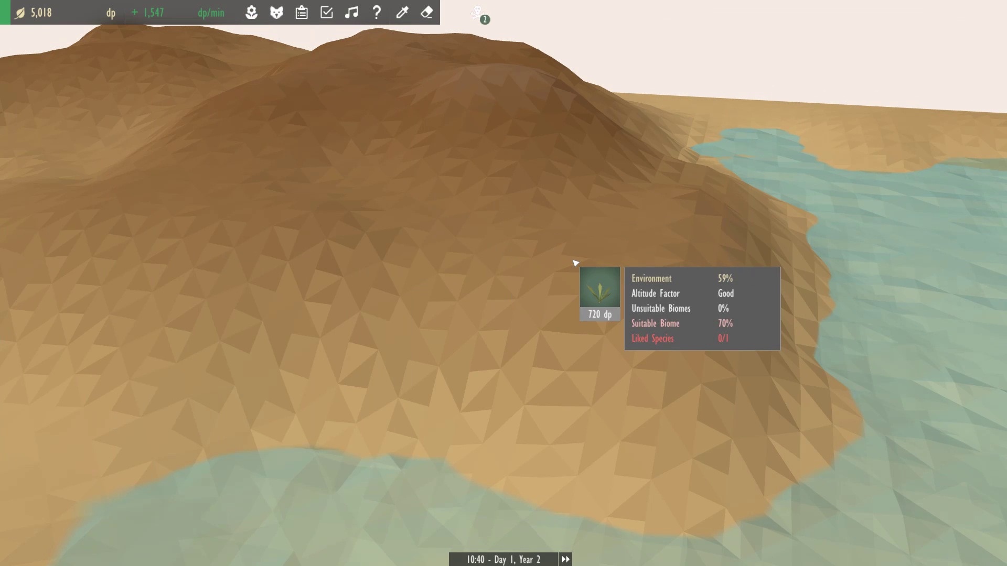
click(579, 271)
scroll(516, 218, down, 5)
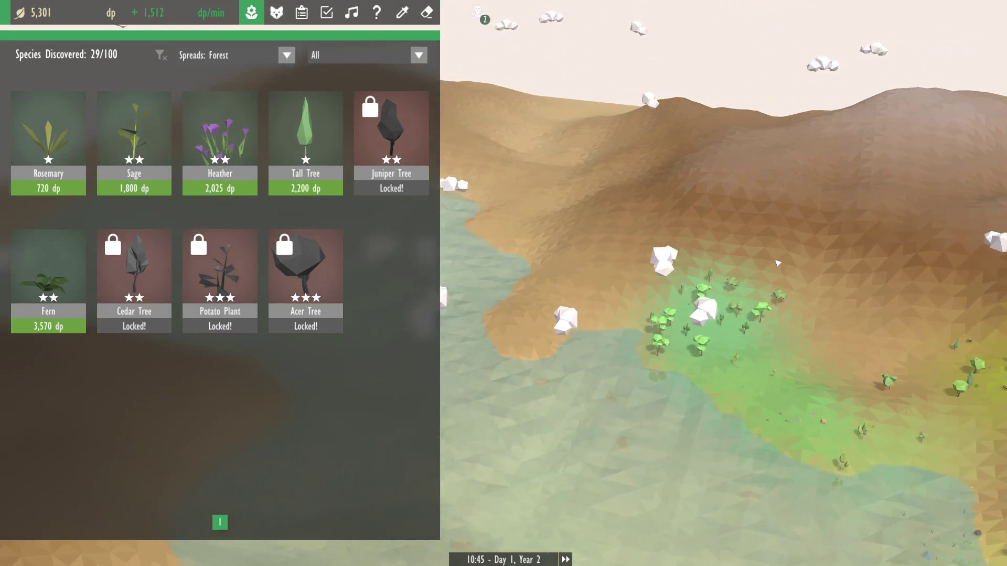
drag(777, 264, 516, 132)
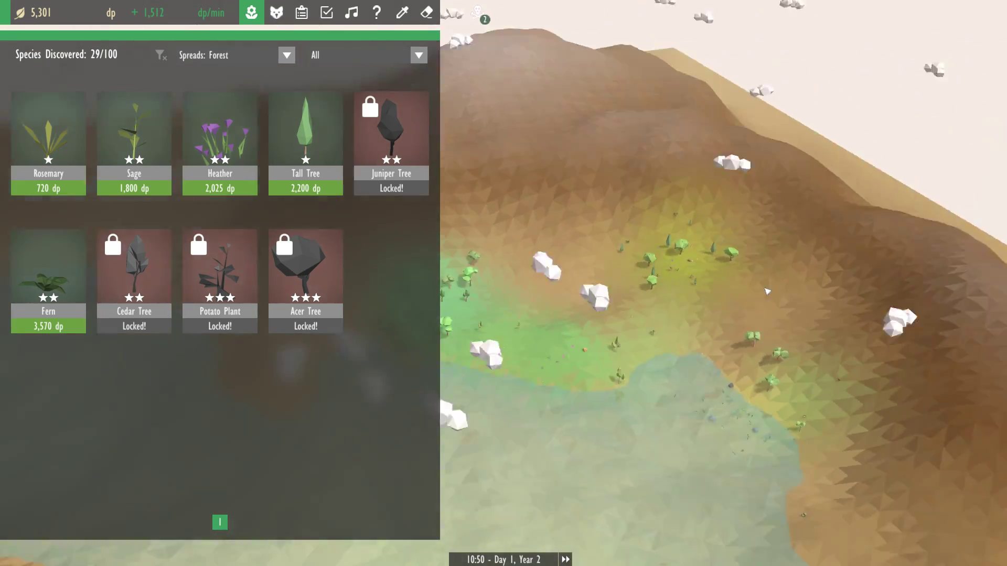
Inspect a Tall Tree in the grove, showing 100% growth and no buffs.
key(Escape)
scroll(516, 236, up, 8)
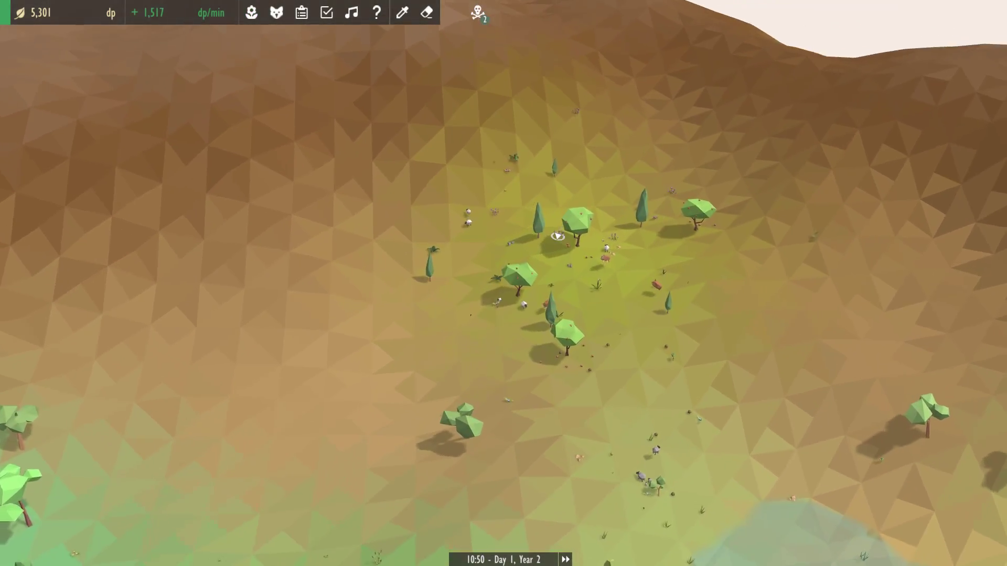
click(549, 246)
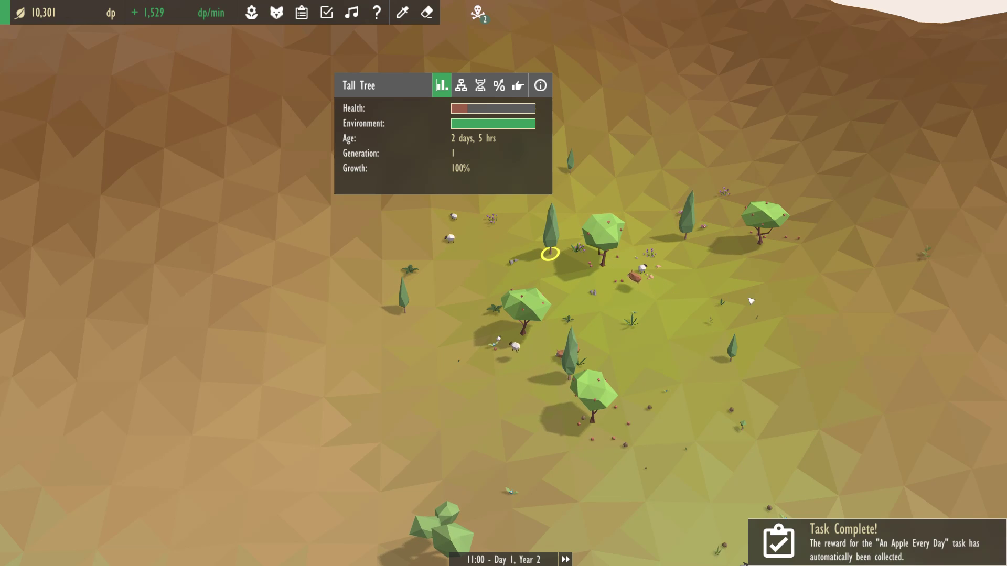
key(Escape)
drag(764, 344, 577, 157)
click(559, 224)
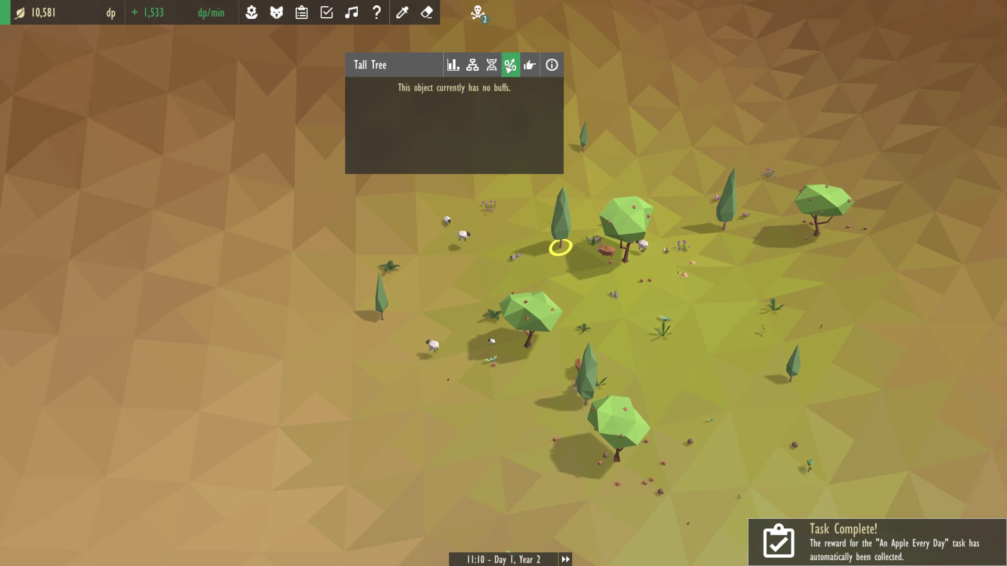
Close the Tall Tree panel and inspect the generation-3 Sycamore Tree in the ash grove.
click(492, 65)
key(Escape)
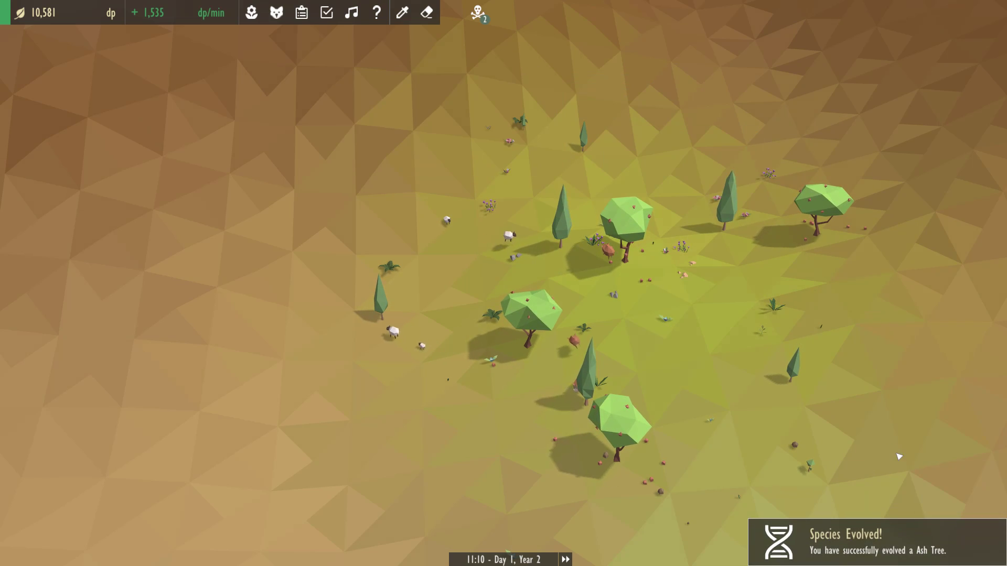
scroll(763, 335, down, 5)
drag(763, 335, 557, 297)
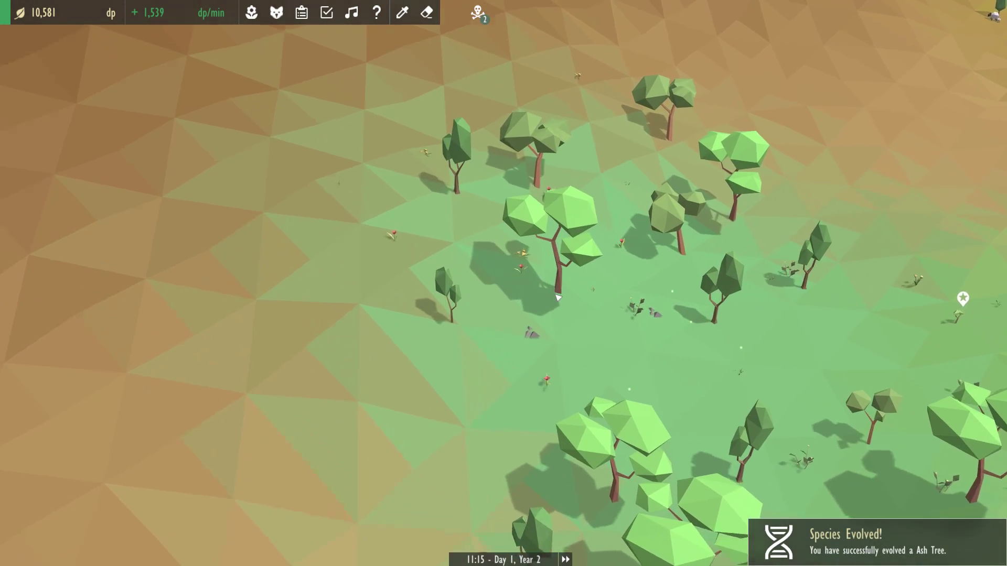
scroll(557, 296, up, 4)
click(527, 247)
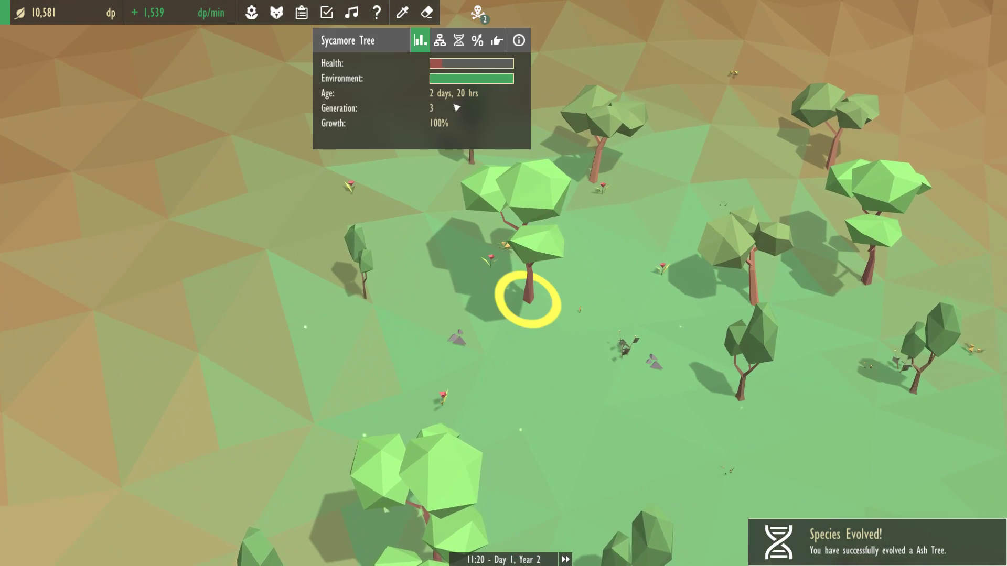
mouse_move(551, 330)
mouse_down()
mouse_move(515, 284)
mouse_move(543, 324)
mouse_up()
scroll(515, 283, down, 3)
scroll(515, 283, down, 4)
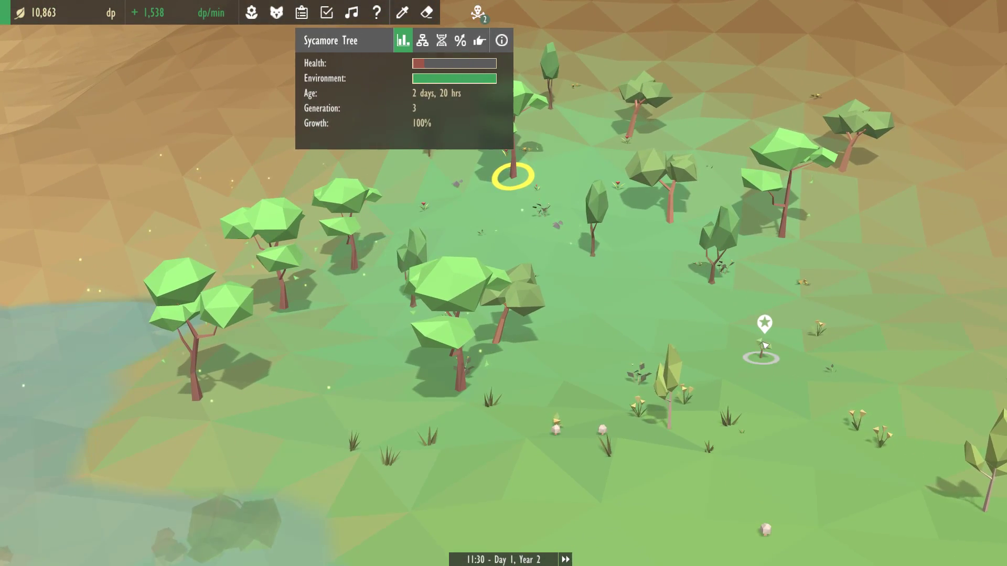
click(763, 344)
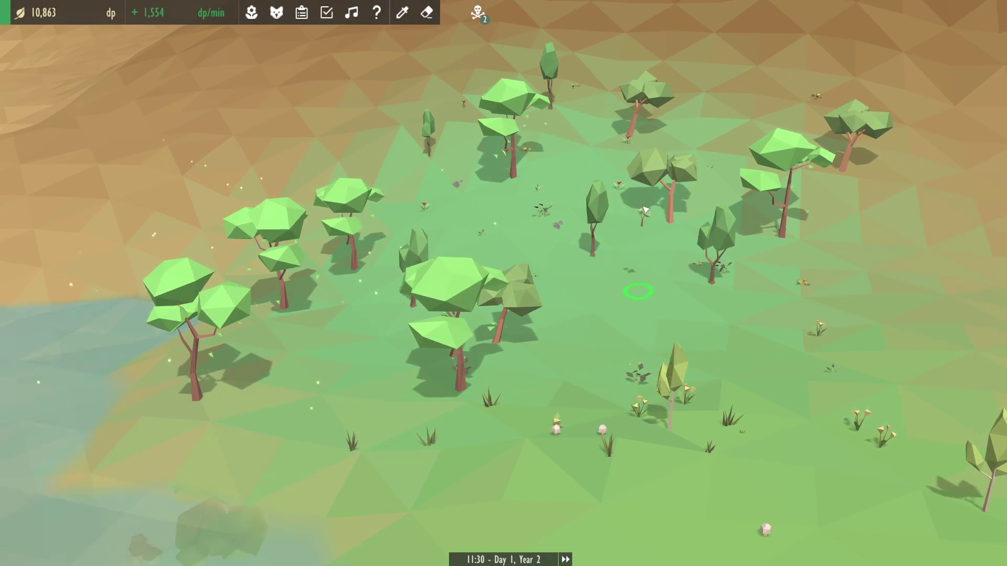
drag(644, 211, 494, 123)
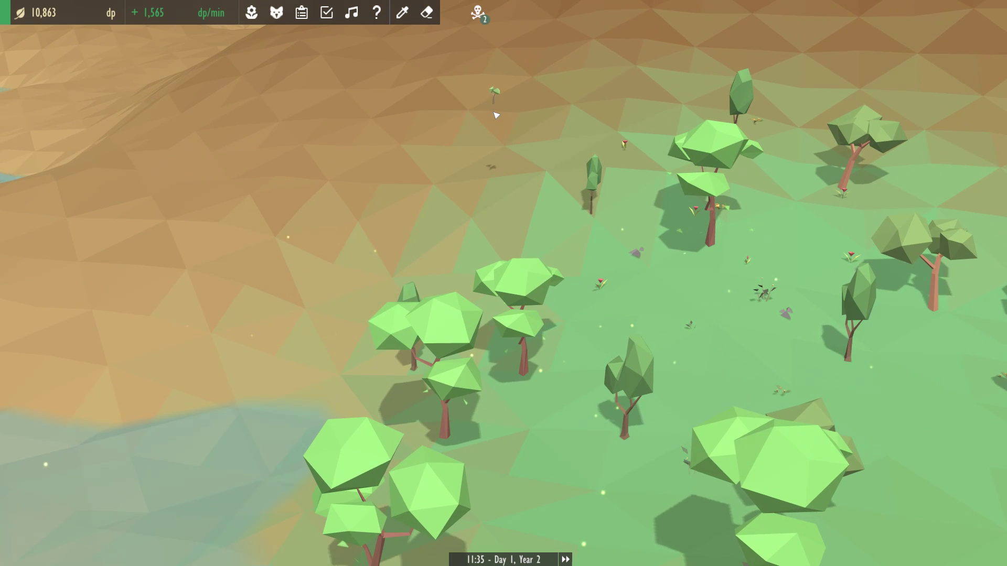
Inspect the genetics of a young generation-1 Ash Tree sapling.
click(494, 187)
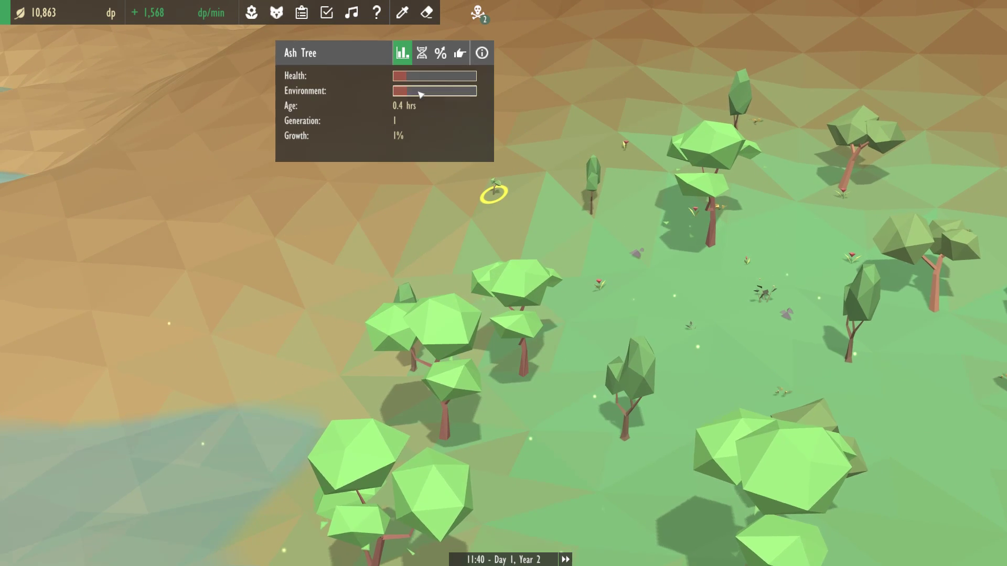
click(423, 54)
click(403, 68)
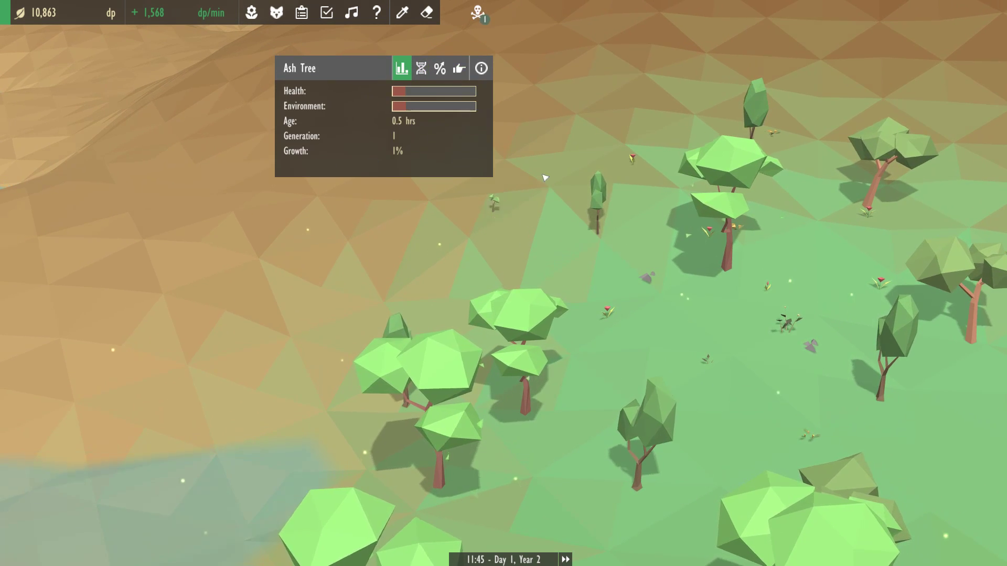
key(Escape)
scroll(537, 220, up, 3)
scroll(537, 220, up, 2)
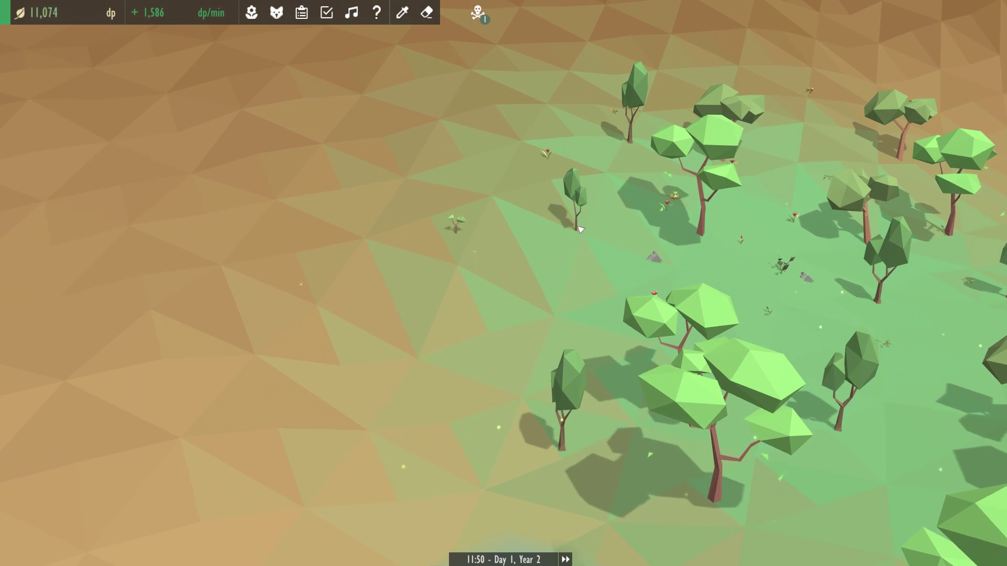
Transplant the Oregano to a new grove spot and check another Ash sapling.
click(773, 316)
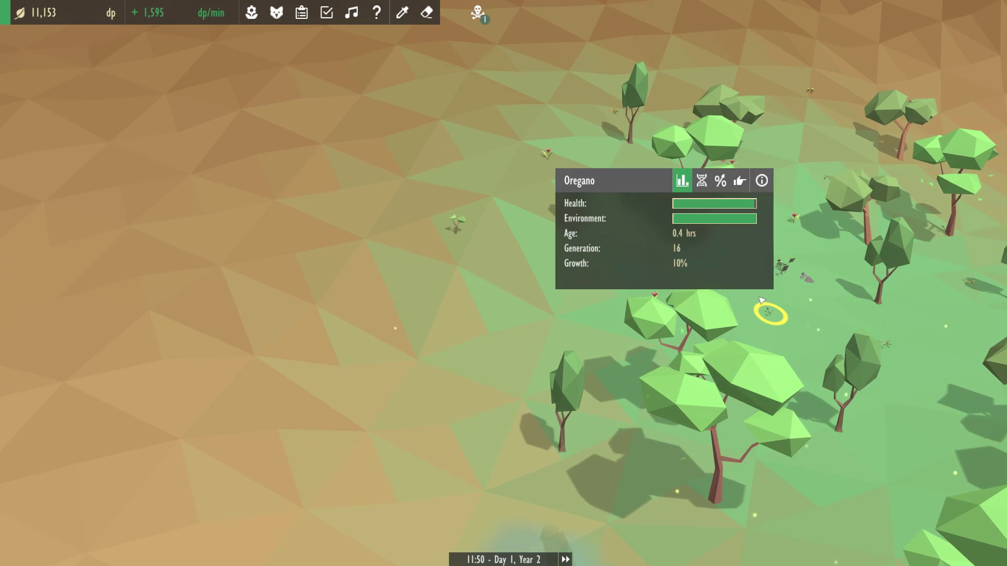
click(740, 181)
click(664, 277)
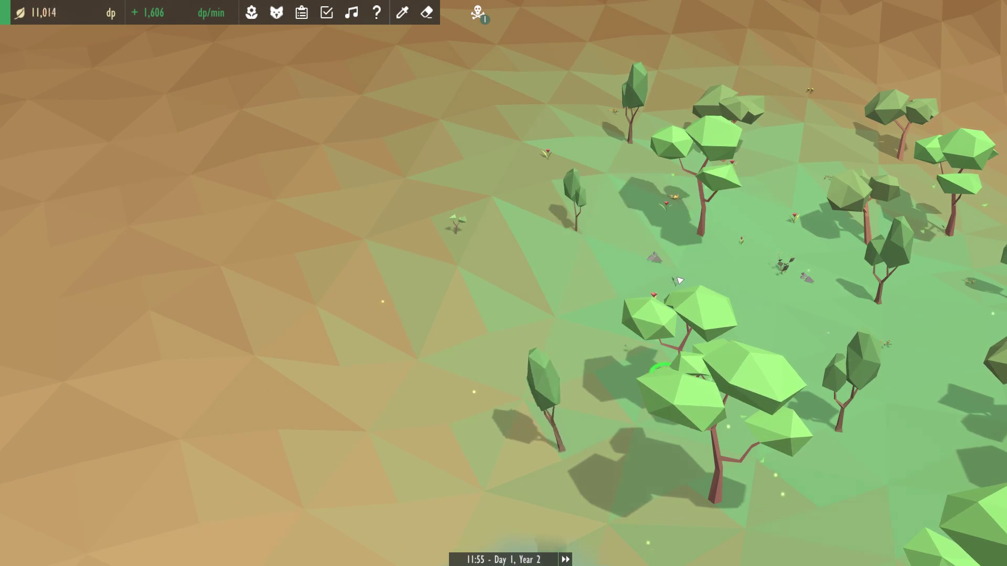
click(438, 272)
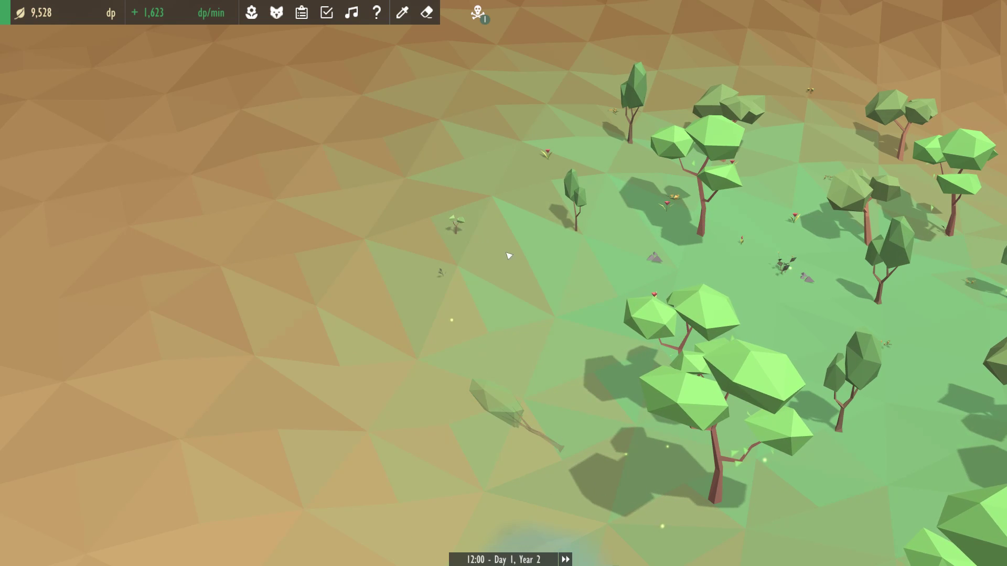
scroll(528, 260, down, 2)
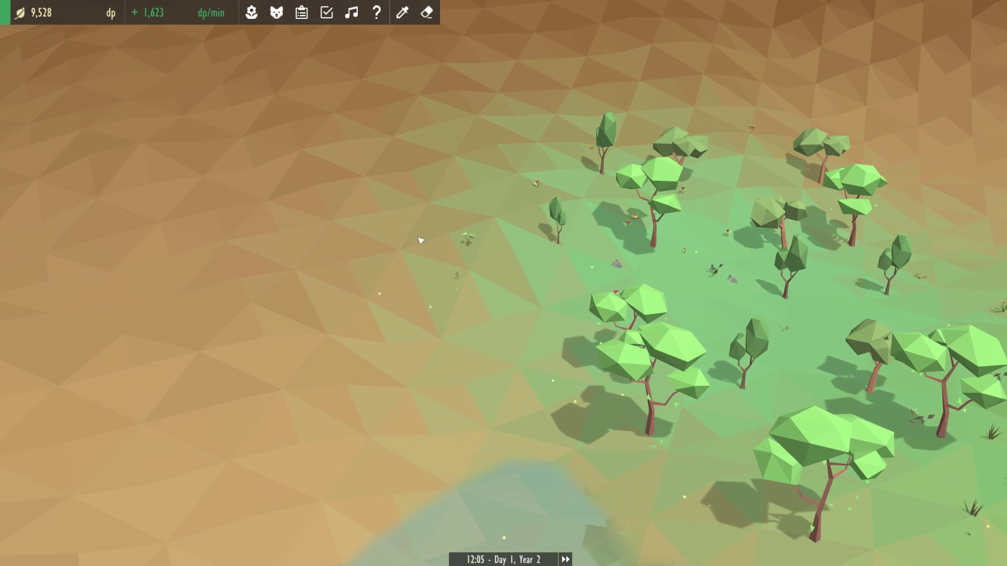
click(468, 243)
click(503, 314)
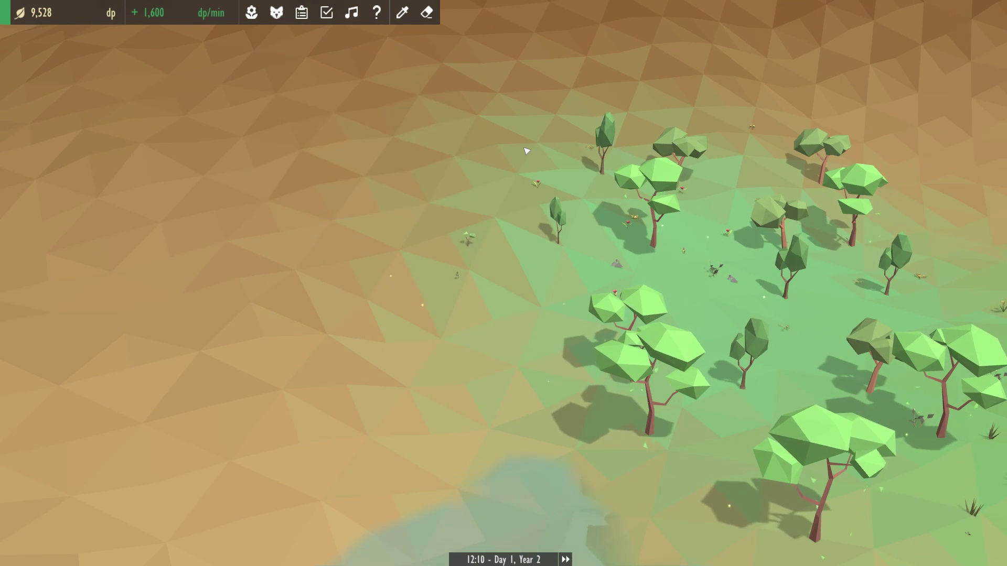
scroll(504, 283, up, 3)
Check the ground's biome and filter plants to Woodland dwellers that spread Woodland.
click(252, 12)
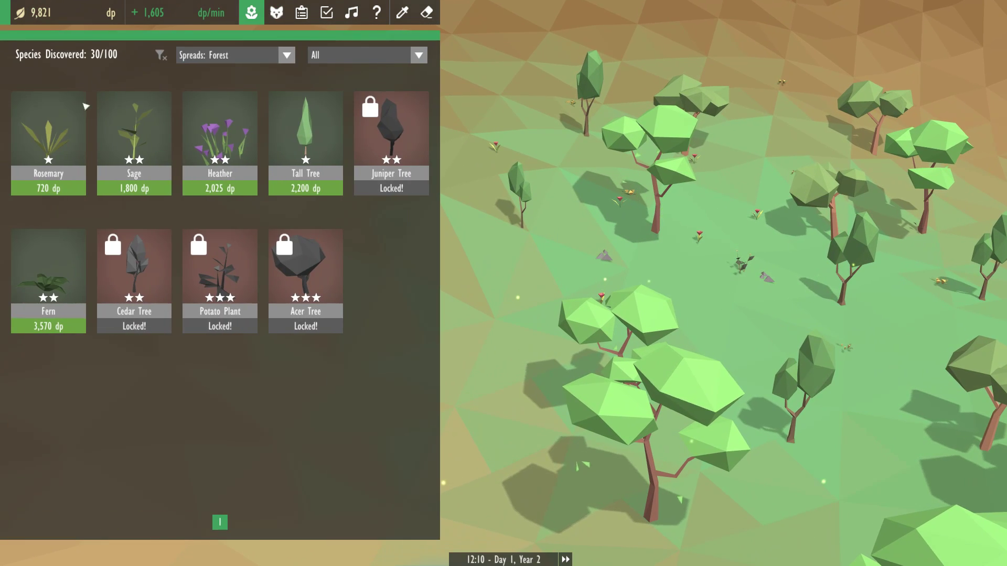
click(403, 13)
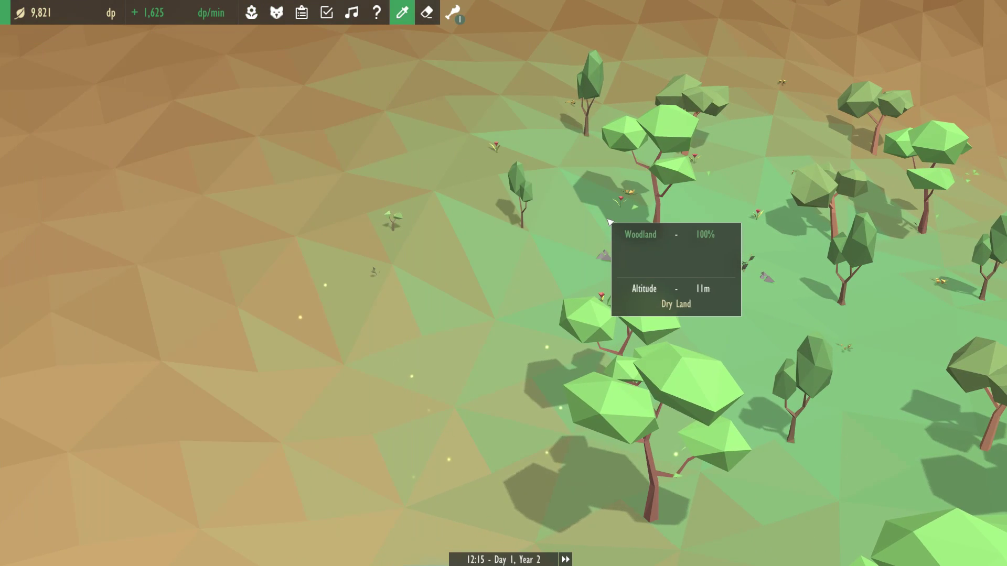
click(252, 13)
click(234, 55)
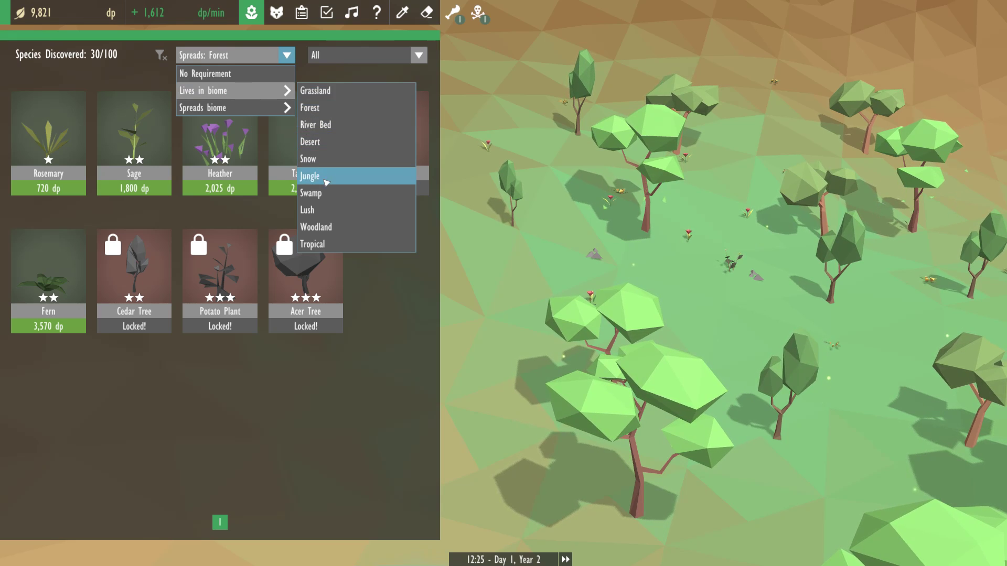
click(324, 227)
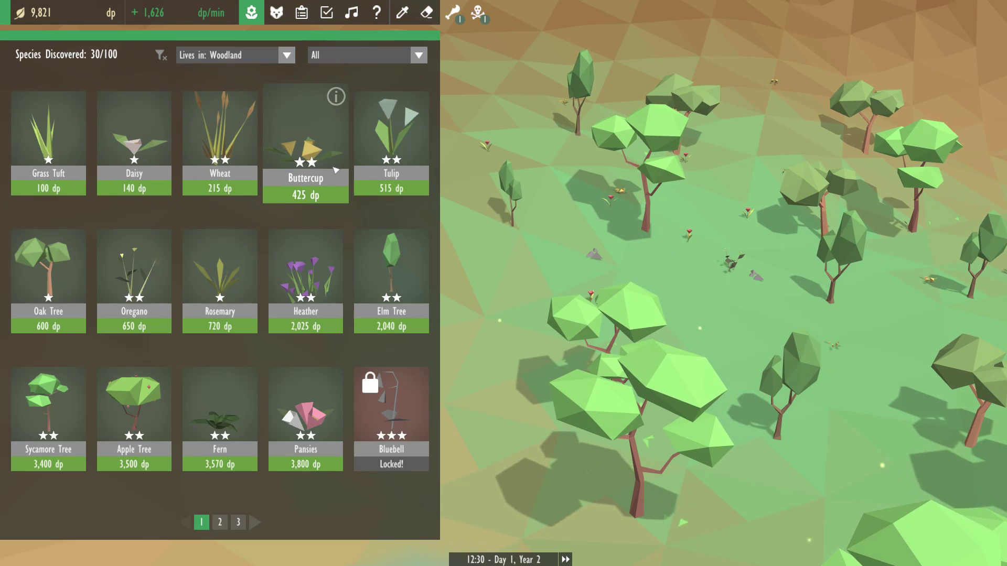
click(281, 57)
mouse_move(233, 107)
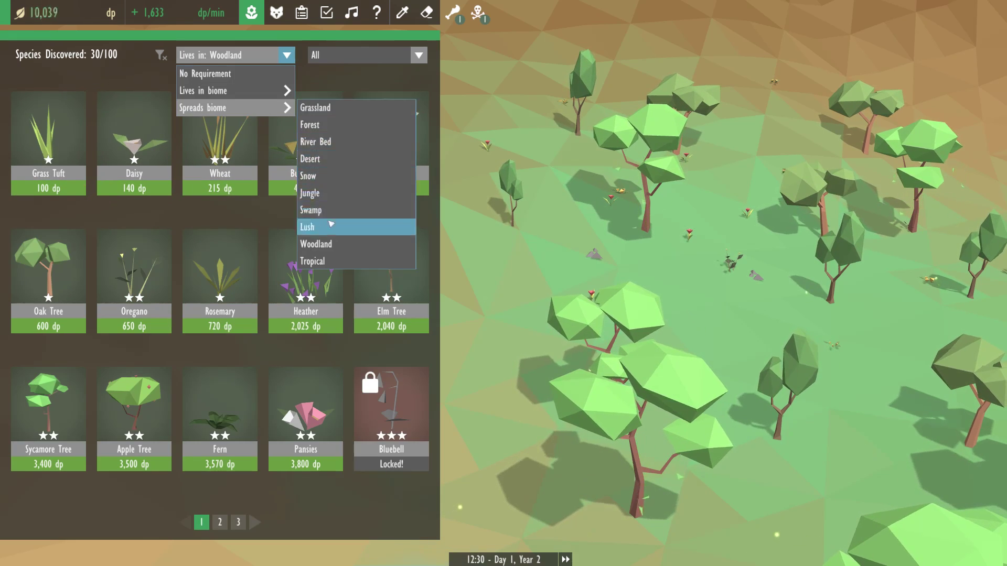
click(331, 227)
Plant two Buttercups on the brown slope.
click(50, 147)
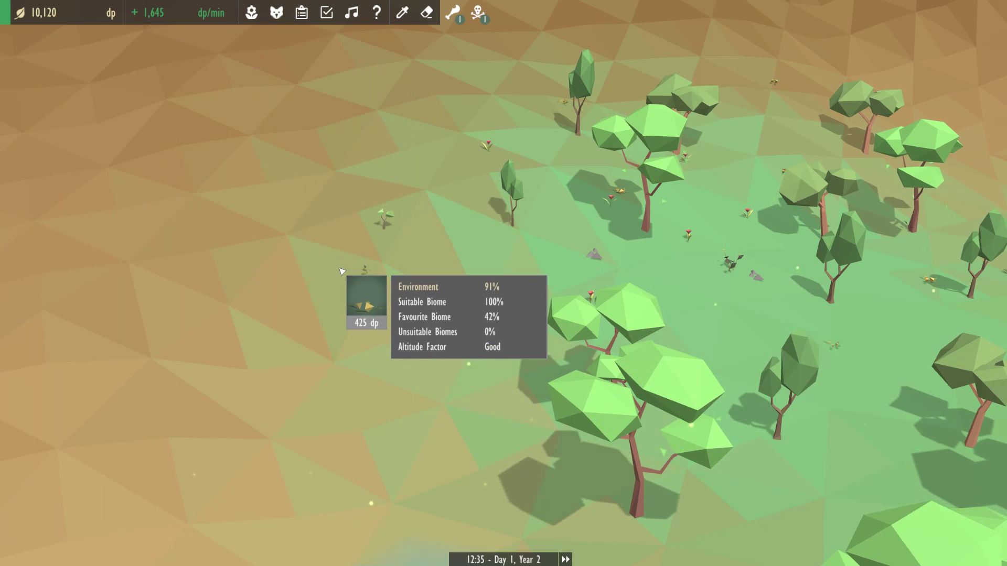
click(342, 346)
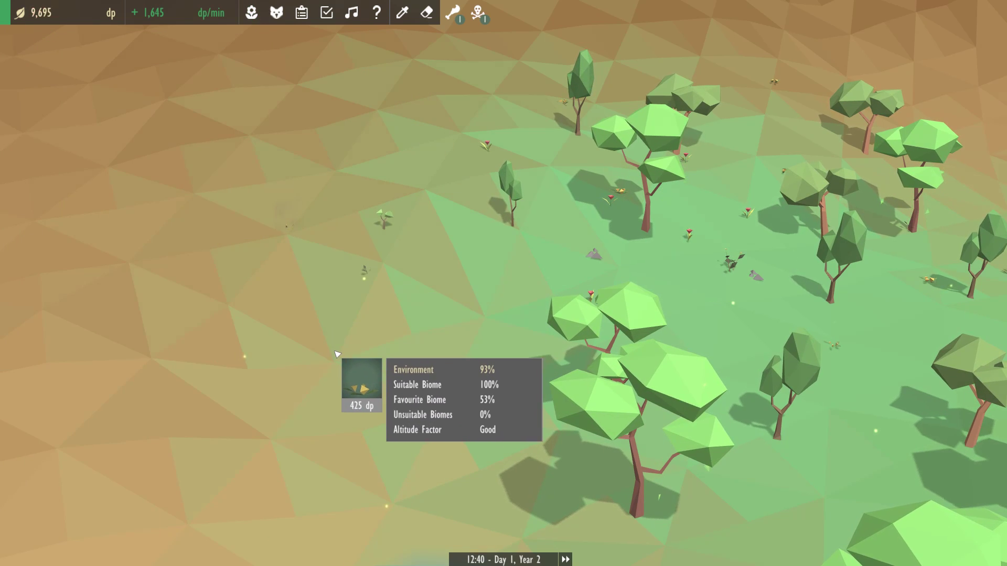
click(365, 97)
right_click(365, 98)
Plant Oregano on the slope and at the woodland edge, 650 dp each.
click(135, 142)
click(315, 185)
right_click(378, 180)
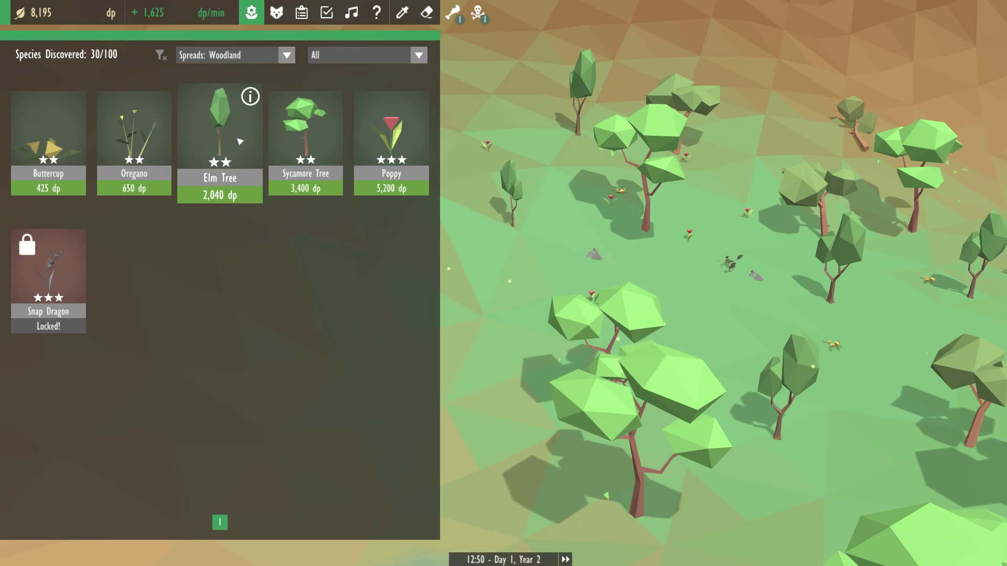
click(145, 148)
scroll(370, 236, down, 3)
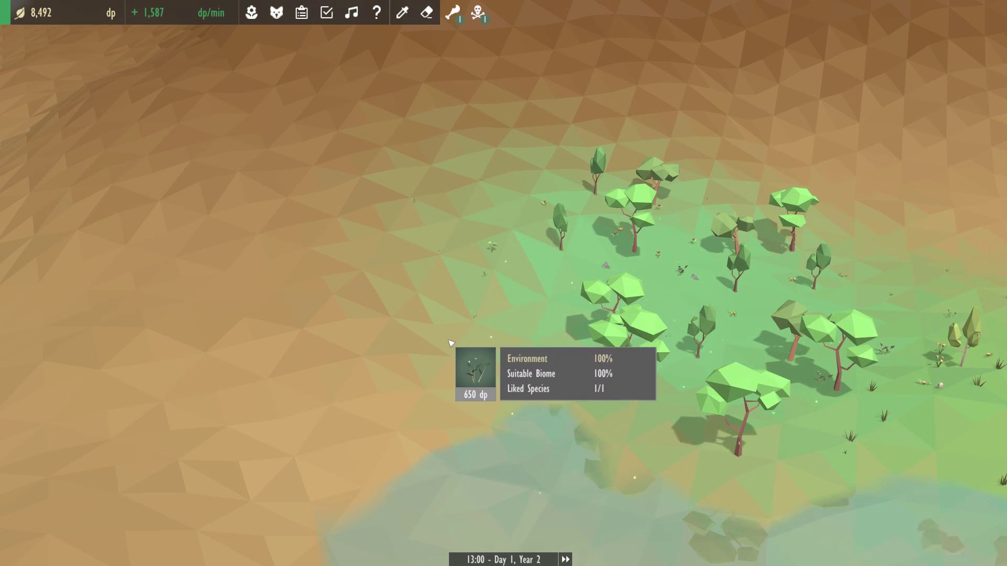
click(472, 236)
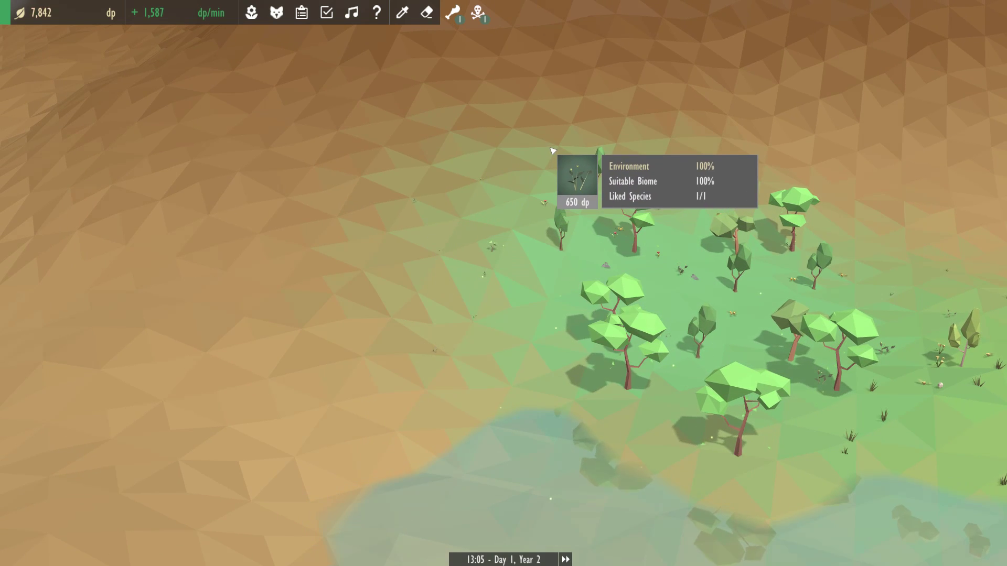
click(570, 126)
key(Escape)
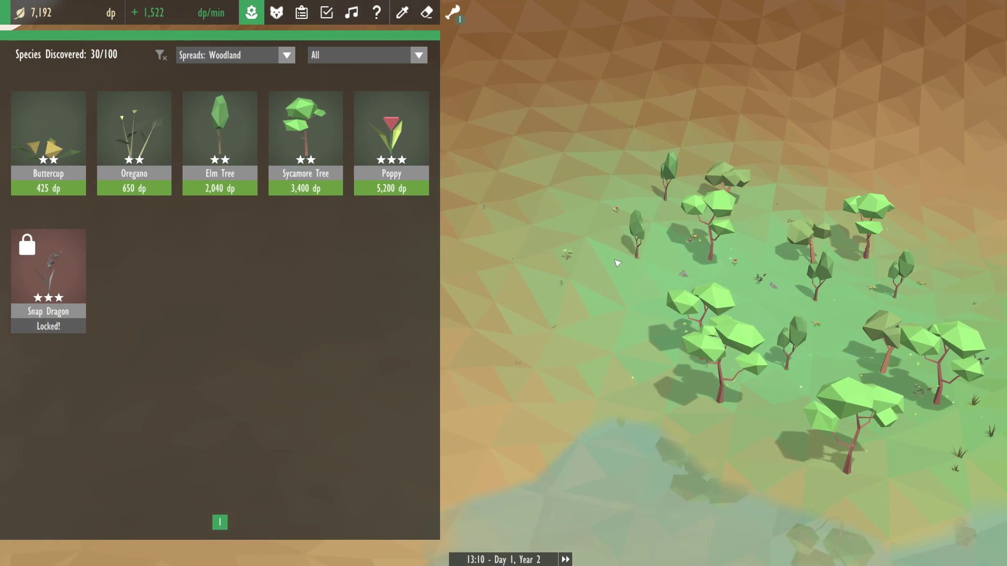
scroll(617, 263, down, 2)
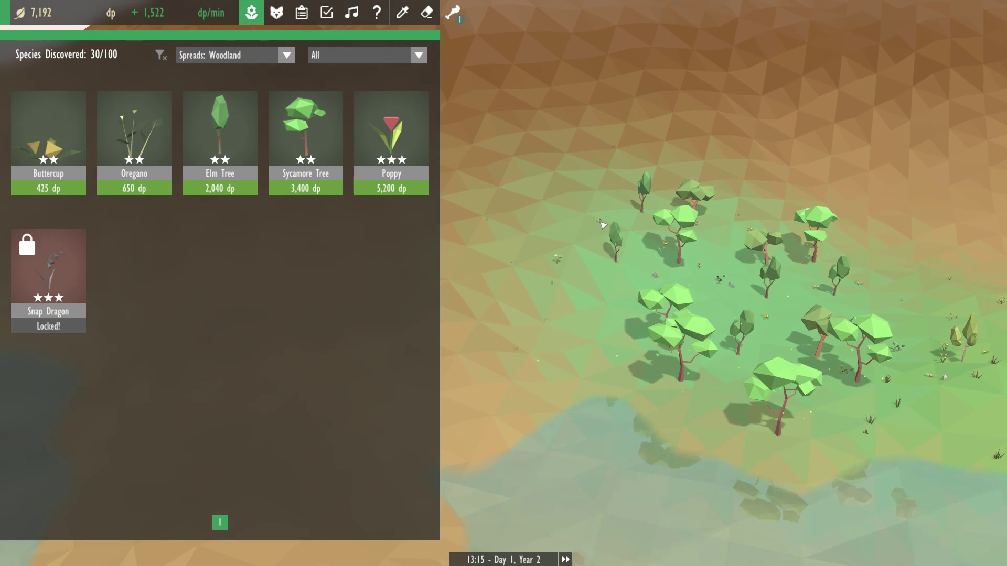
key(Escape)
scroll(603, 226, down, 4)
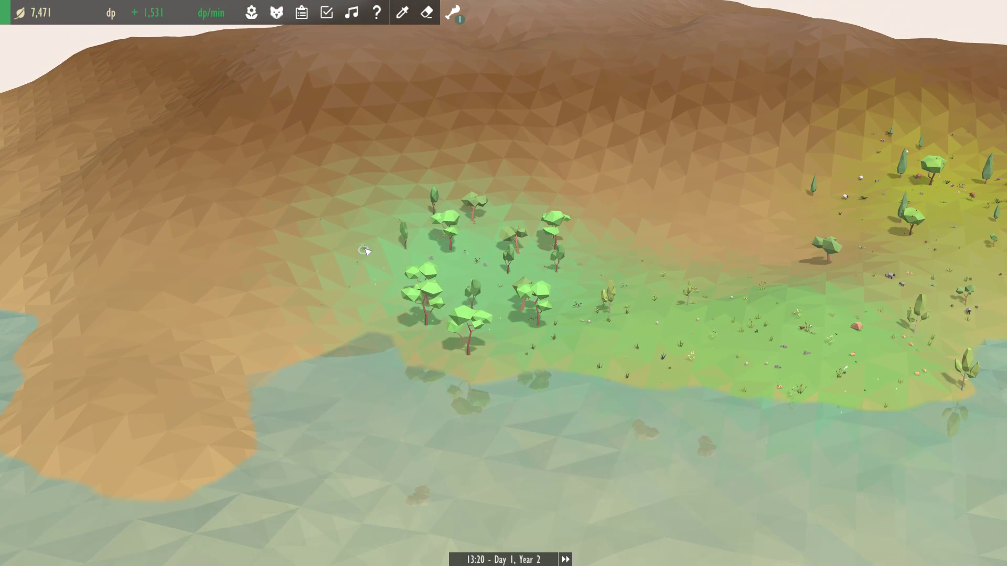
click(365, 250)
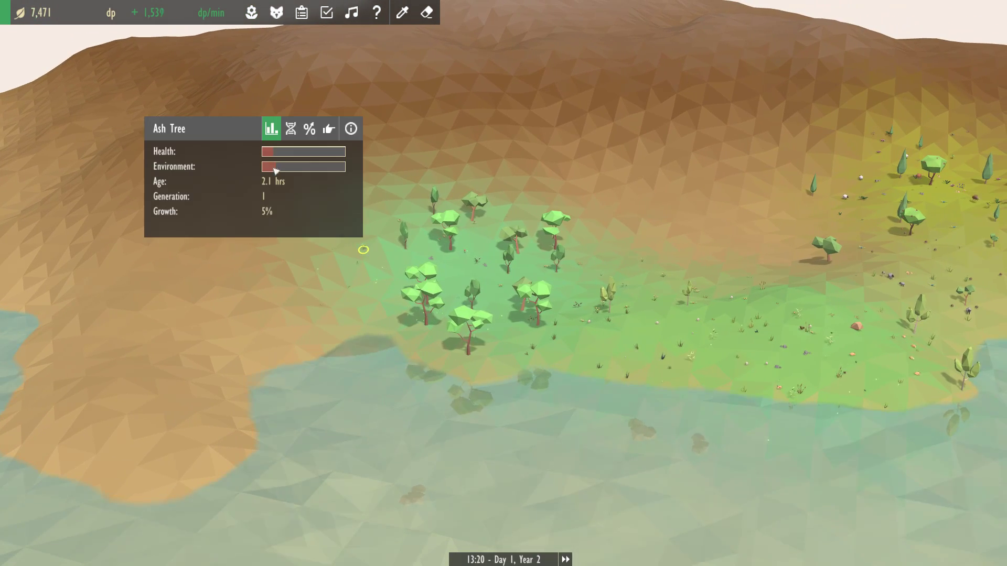
mouse_move(289, 167)
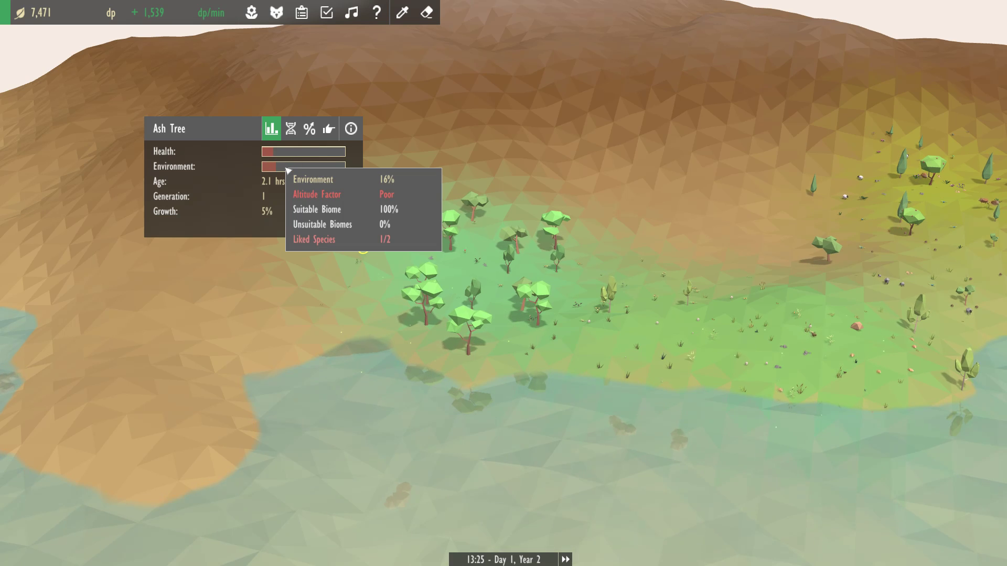
scroll(503, 283, up, 5)
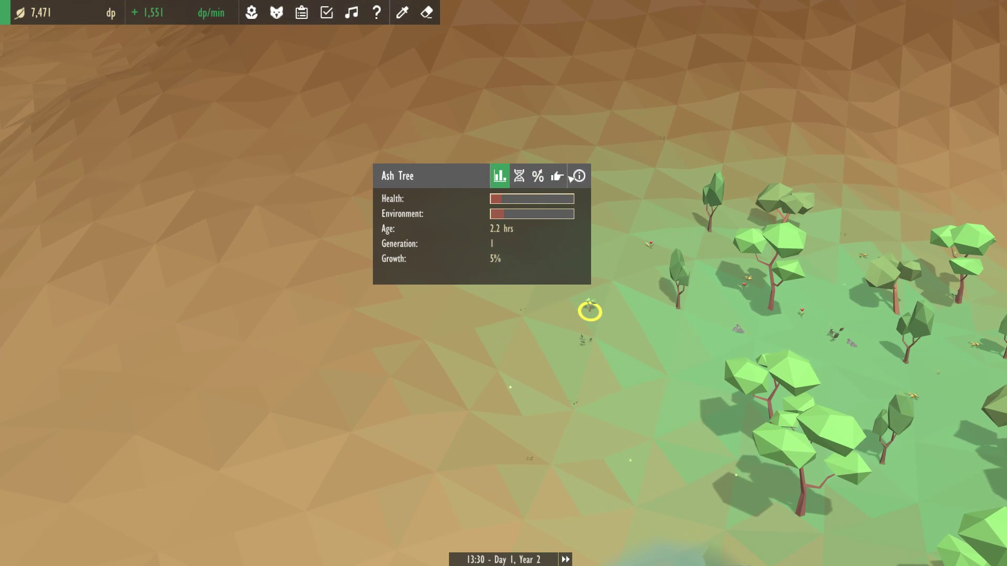
click(577, 176)
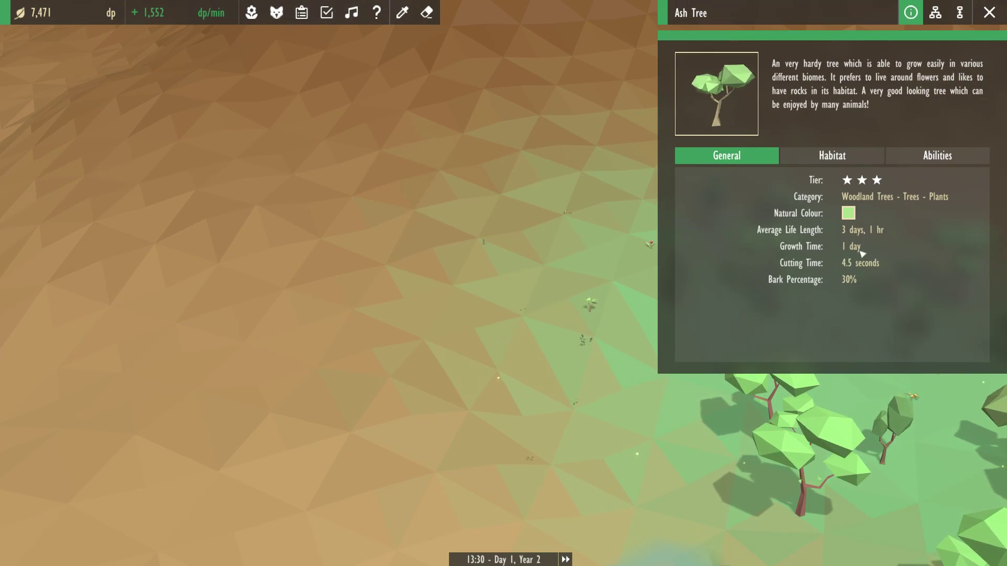
click(840, 161)
click(937, 155)
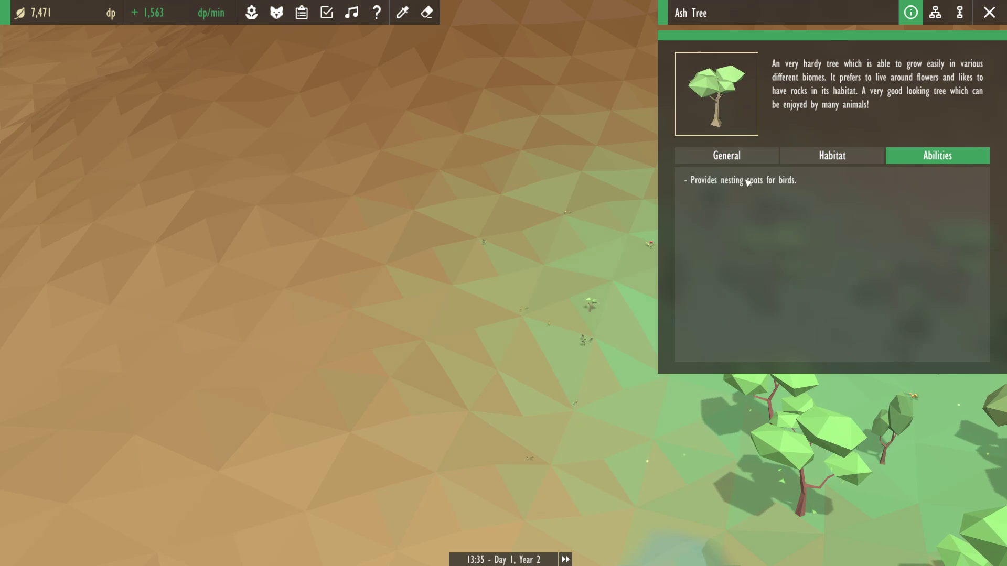
click(833, 161)
key(Escape)
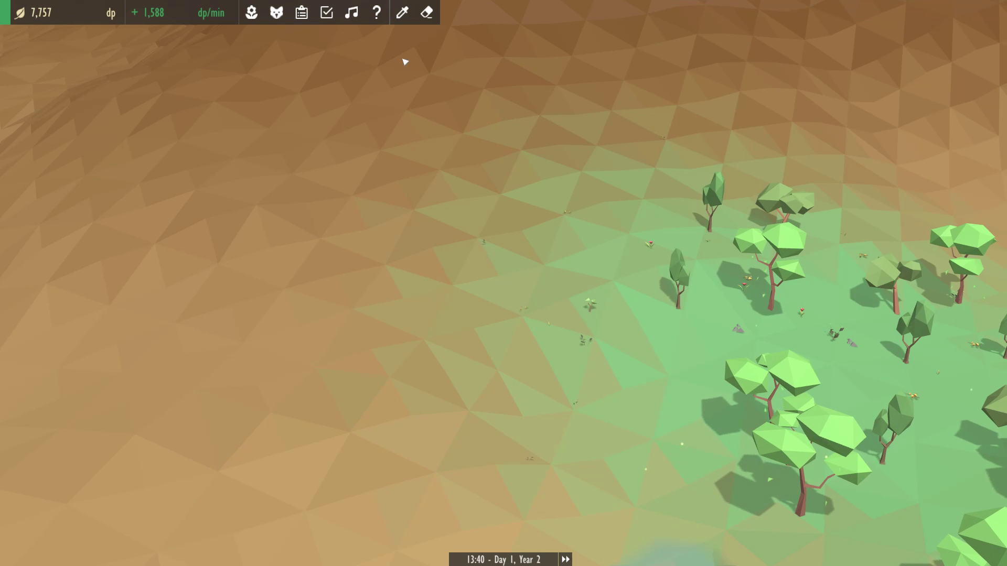
click(402, 12)
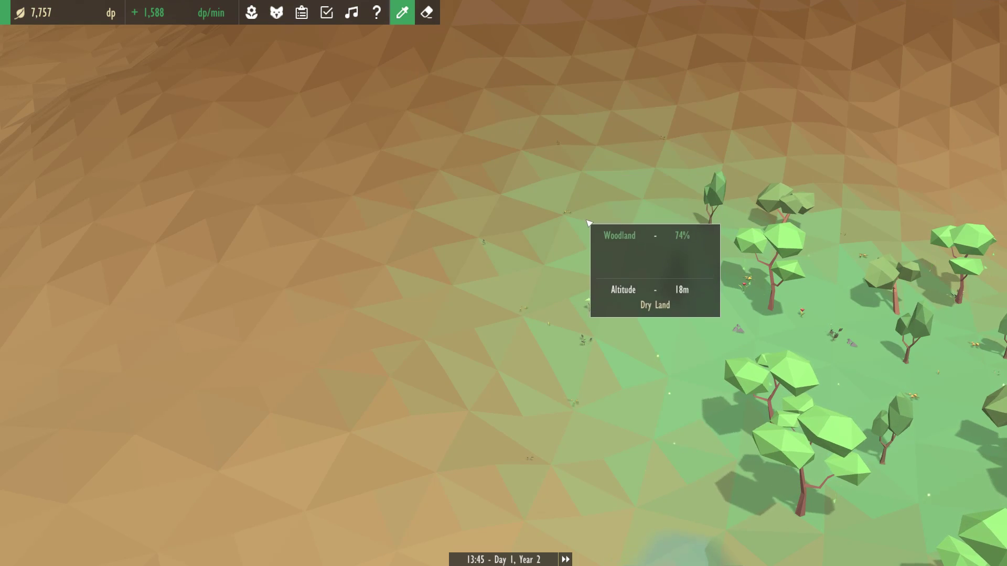
key(Escape)
drag(590, 204, 602, 270)
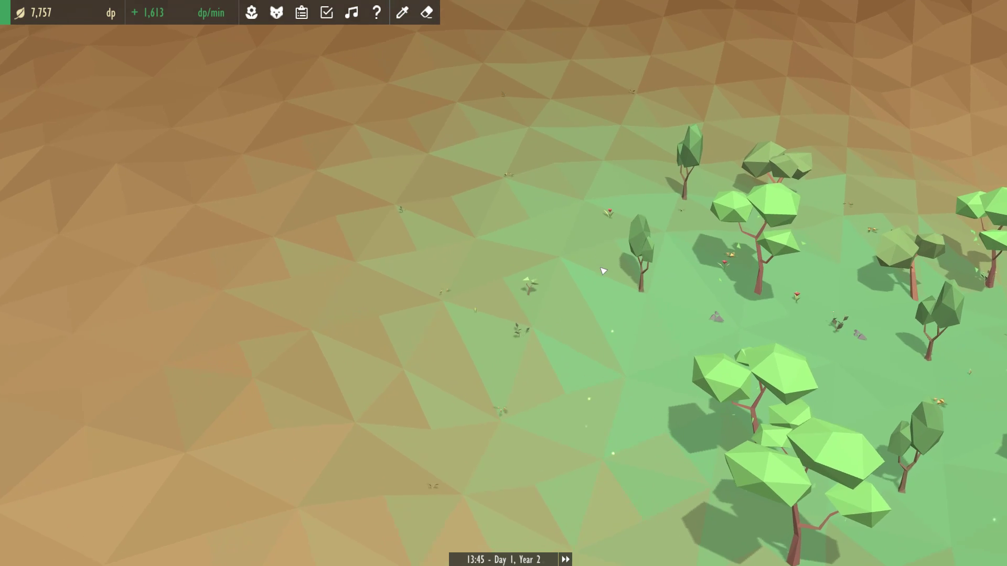
click(530, 285)
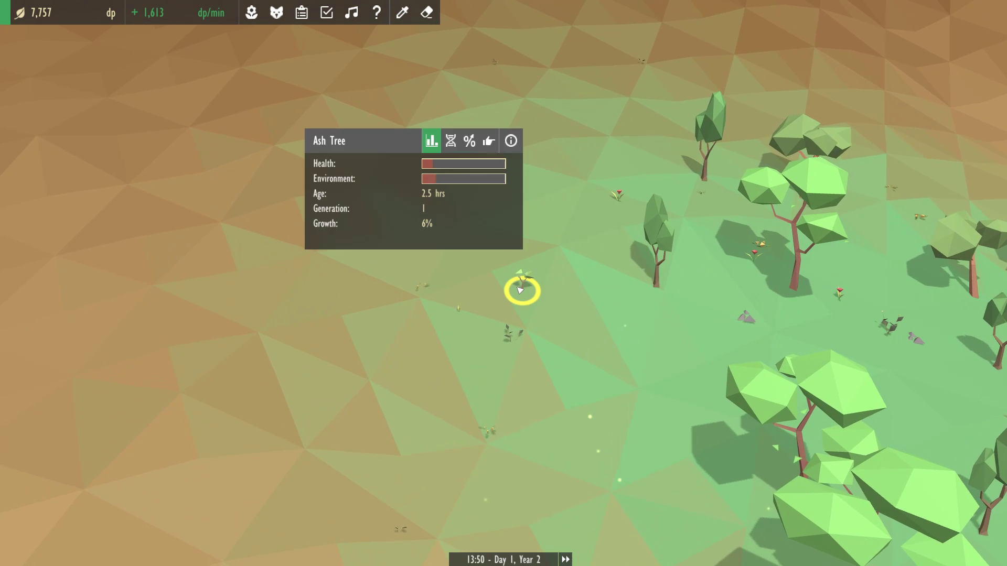
click(489, 141)
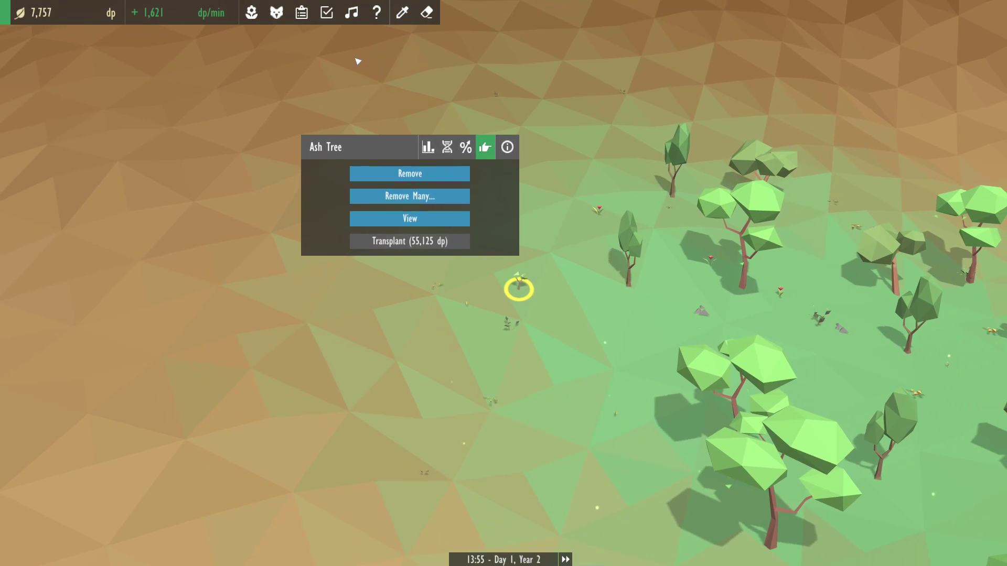
key(Escape)
click(251, 12)
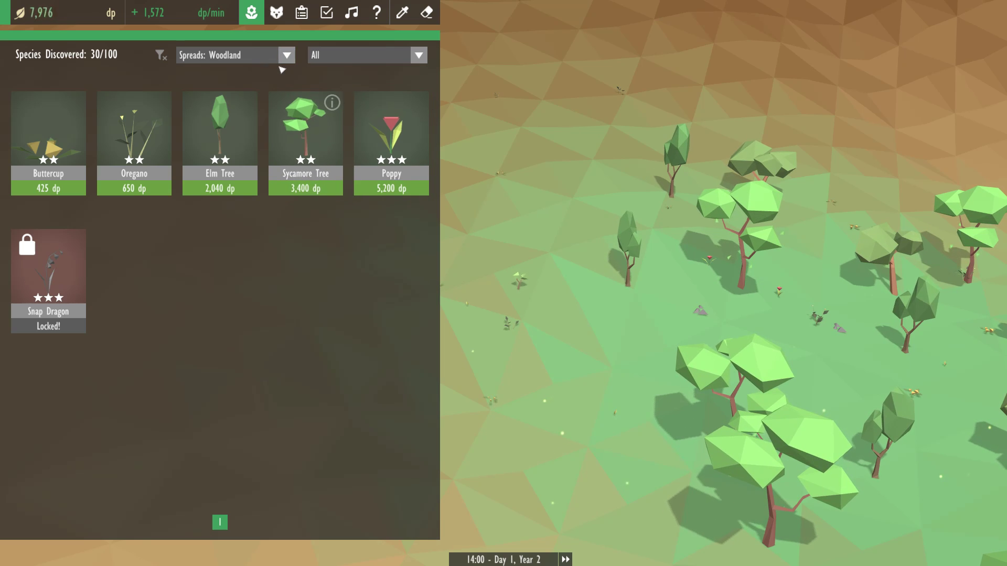
List Trees with no spreading requirement and view page 2 showing the Ash Tree.
click(366, 55)
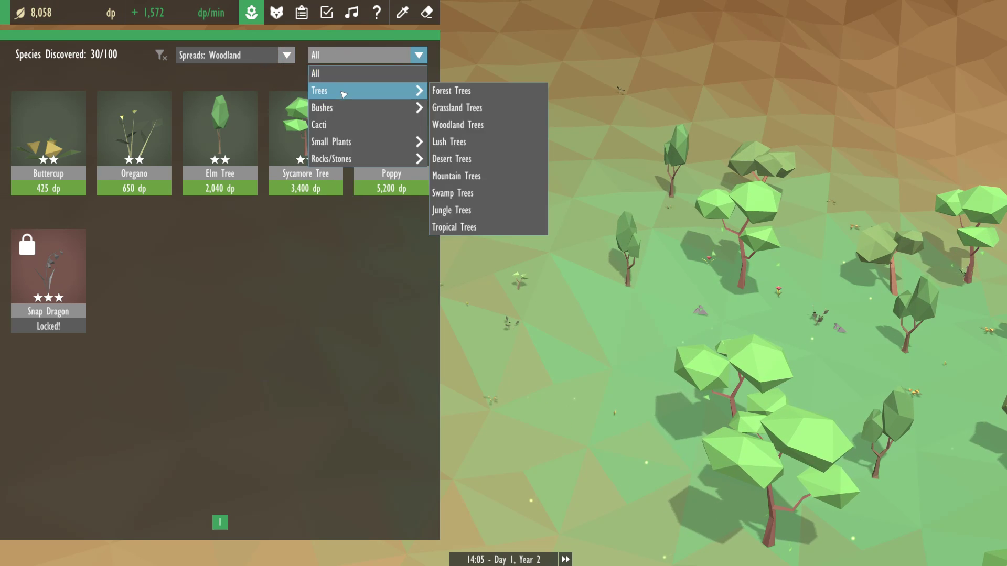
click(342, 91)
click(263, 55)
click(233, 76)
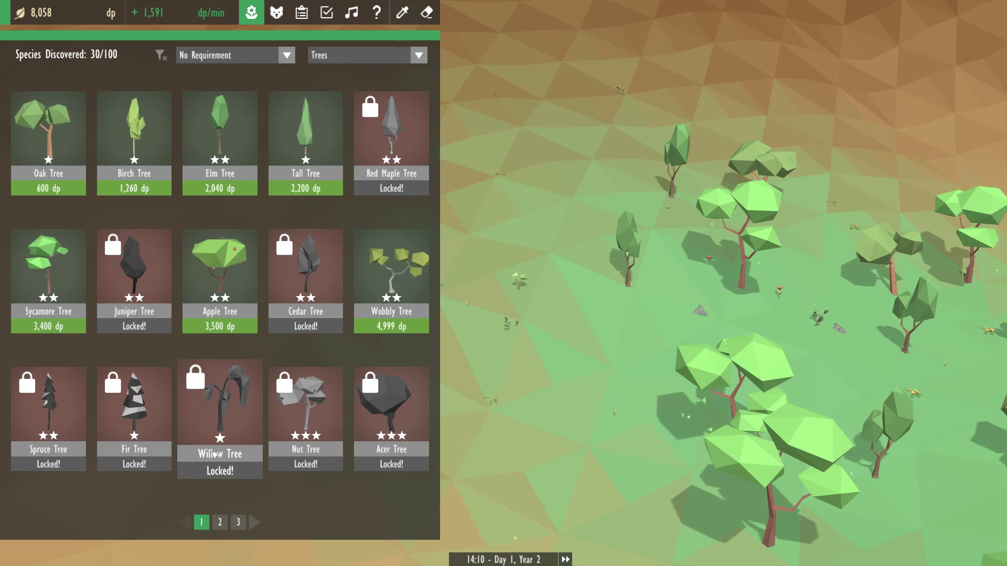
click(255, 522)
mouse_move(134, 142)
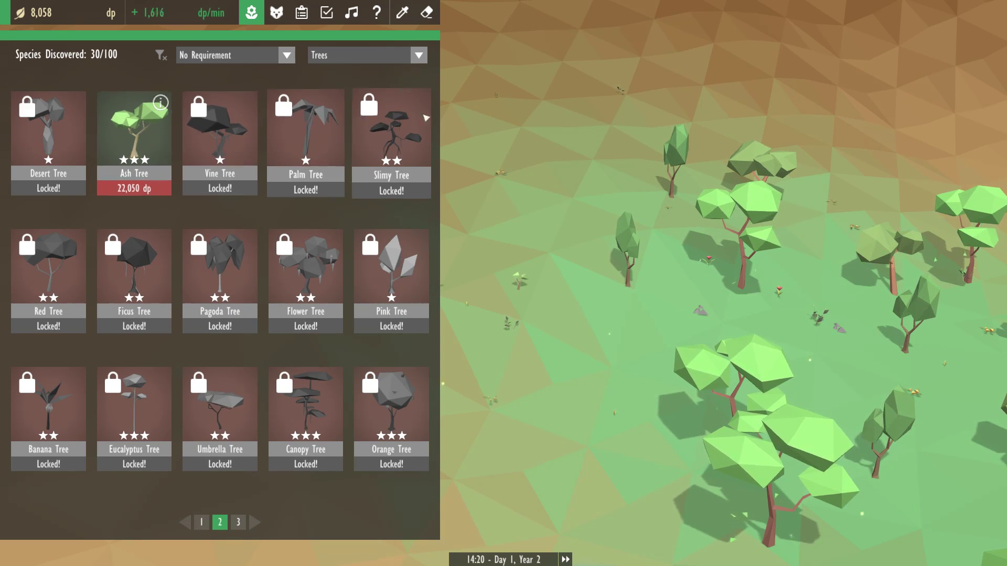
key(Escape)
Check the Ash Tree sapling and a generation-7 Poppy at 25% growth.
click(532, 249)
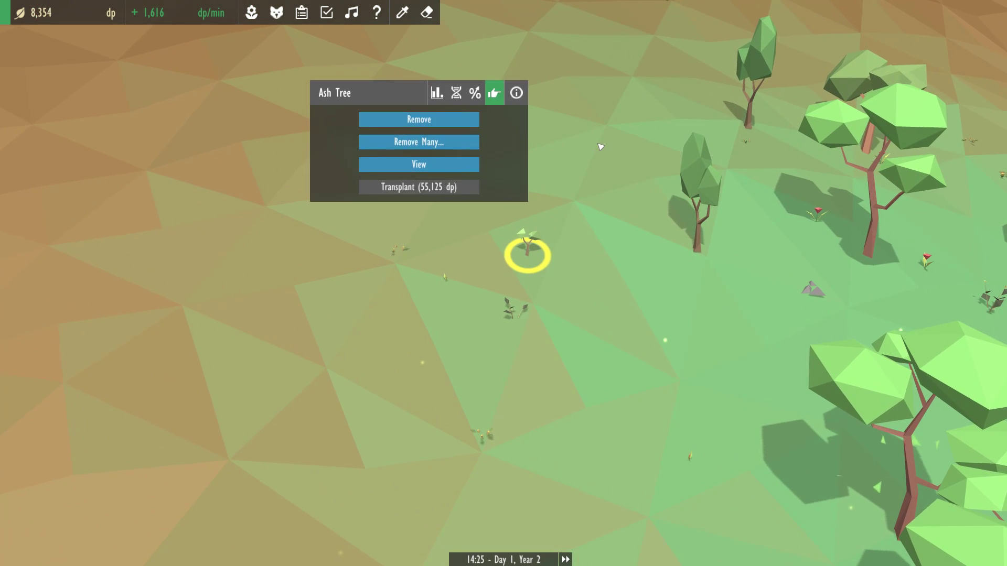
click(543, 236)
scroll(578, 164, down, 5)
click(400, 262)
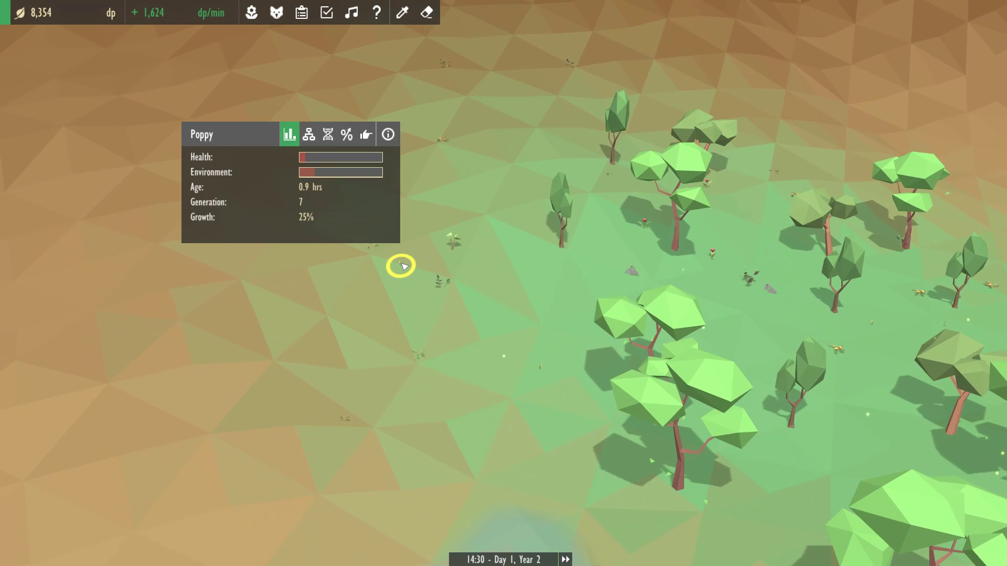
click(441, 236)
scroll(599, 275, up, 3)
scroll(598, 275, down, 5)
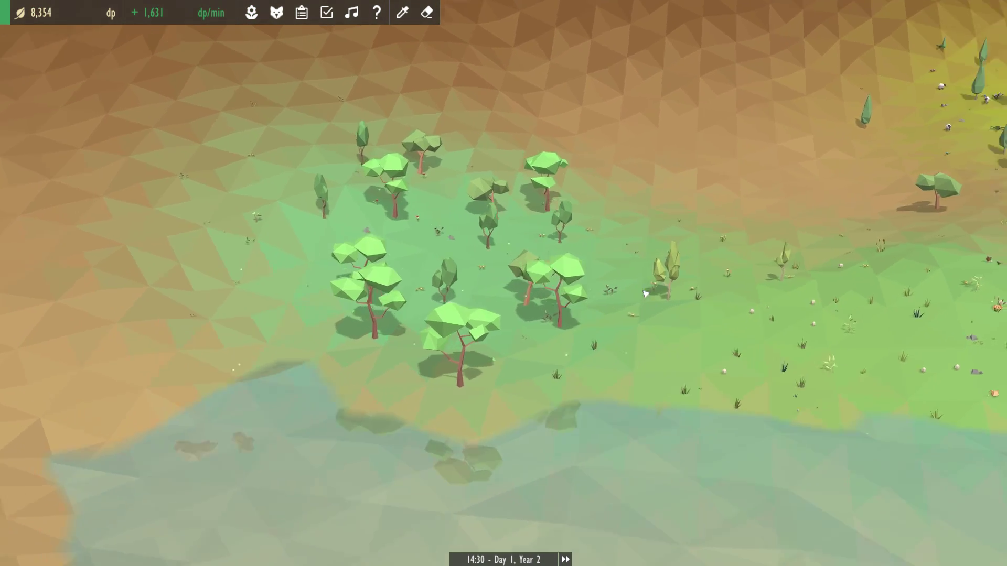
key(d)
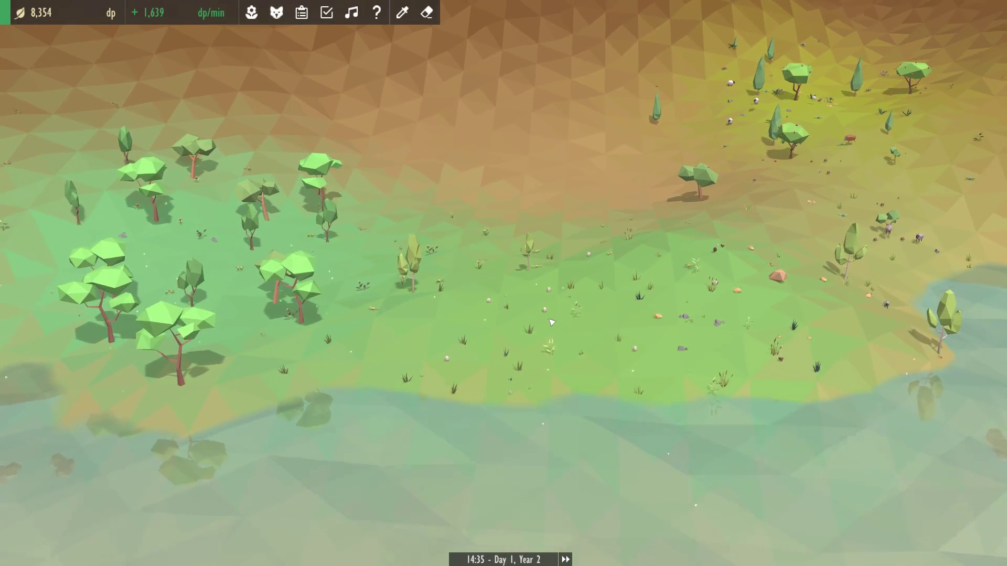
scroll(543, 192, down, 3)
scroll(496, 266, up, 4)
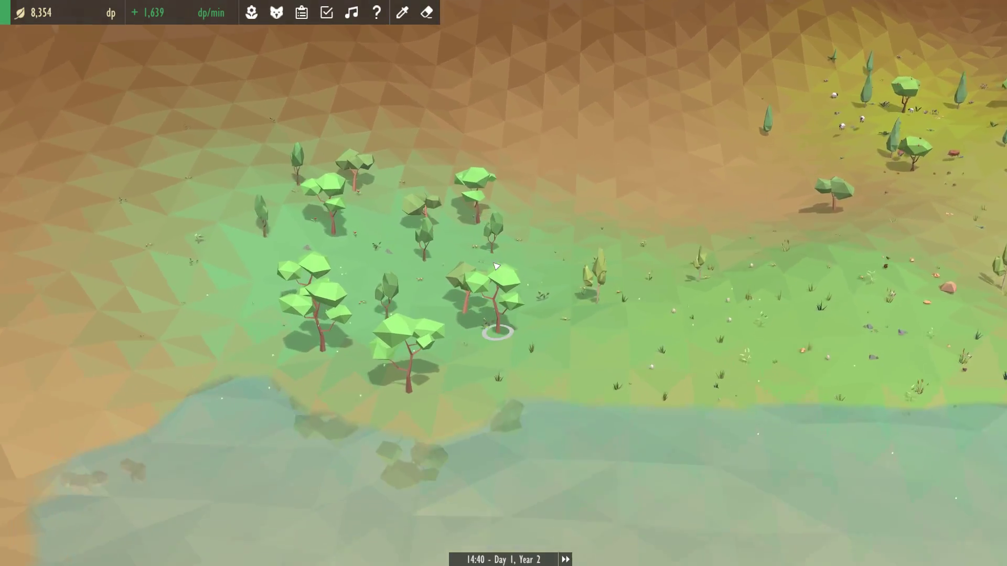
scroll(497, 266, up, 4)
Select a grazing guinea pig in the grassland and take direct control of it.
key(d)
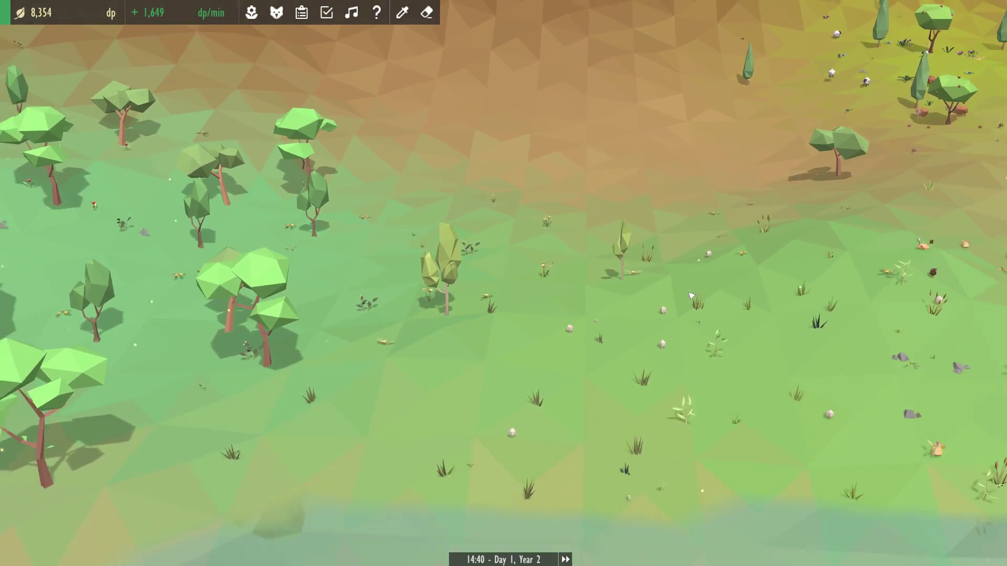
scroll(692, 297, down, 3)
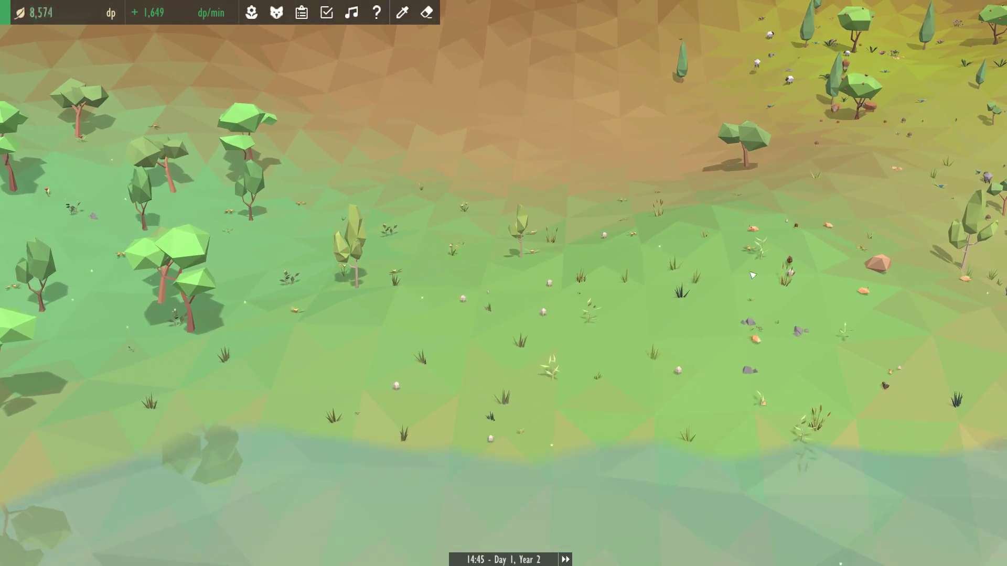
click(830, 233)
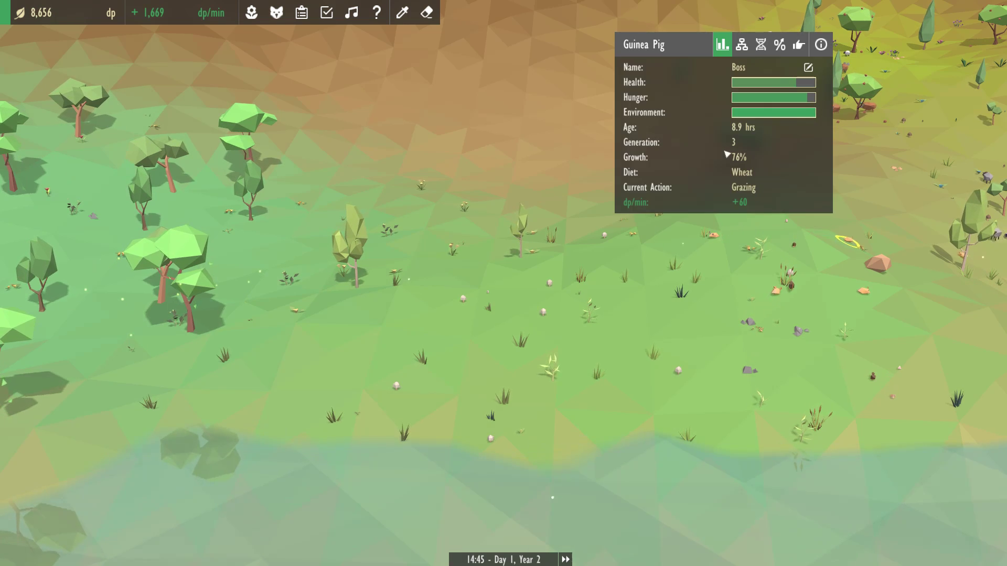
click(797, 45)
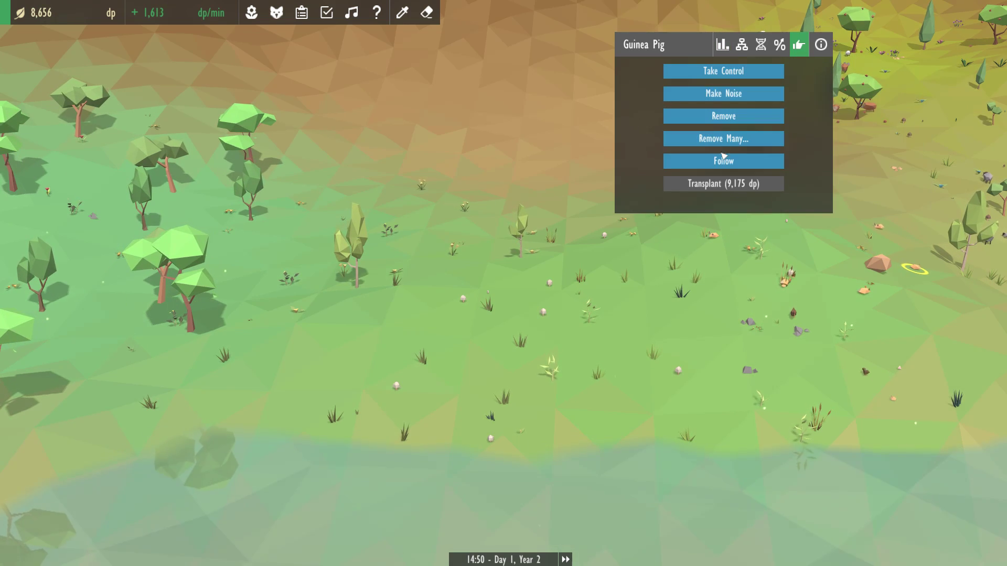
click(708, 73)
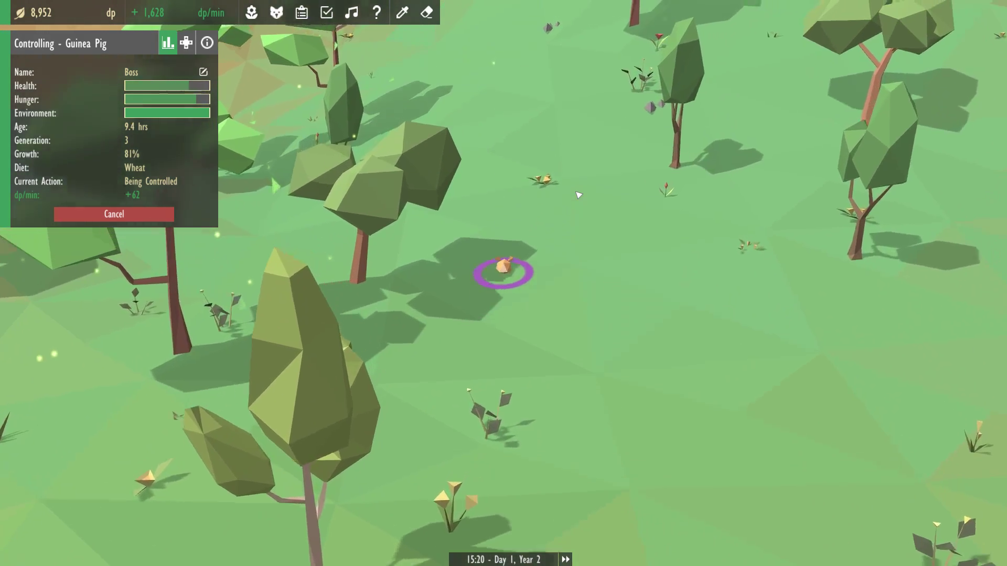
scroll(579, 195, down, 5)
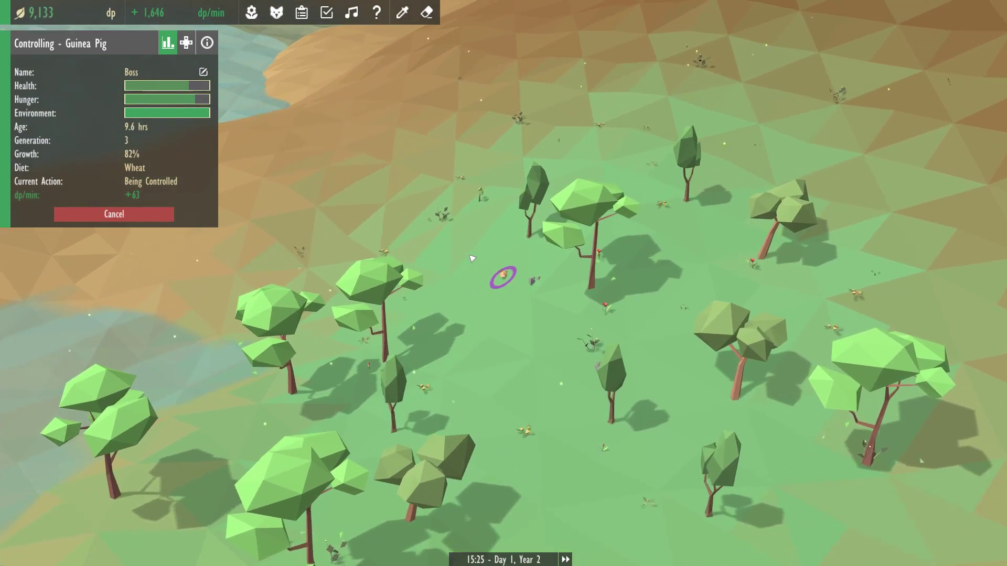
Release Boss and check the guinea pig's requirements for evolving into a Rabbit.
click(114, 214)
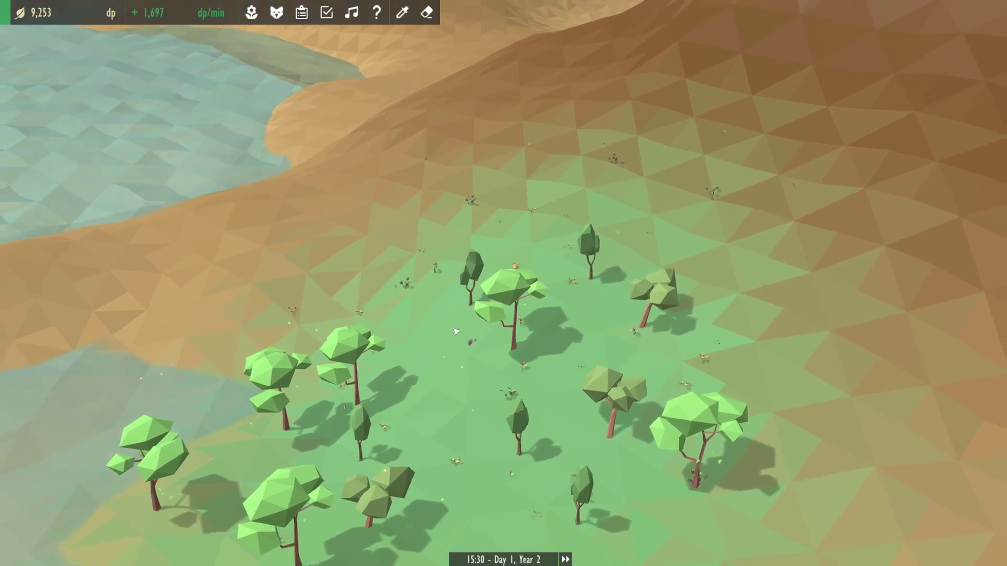
click(500, 247)
click(410, 63)
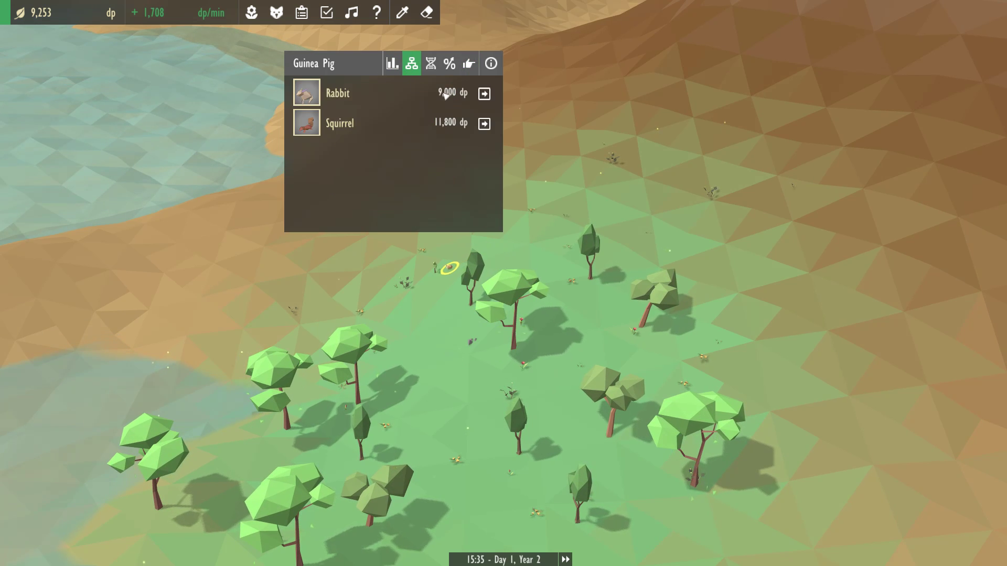
click(486, 94)
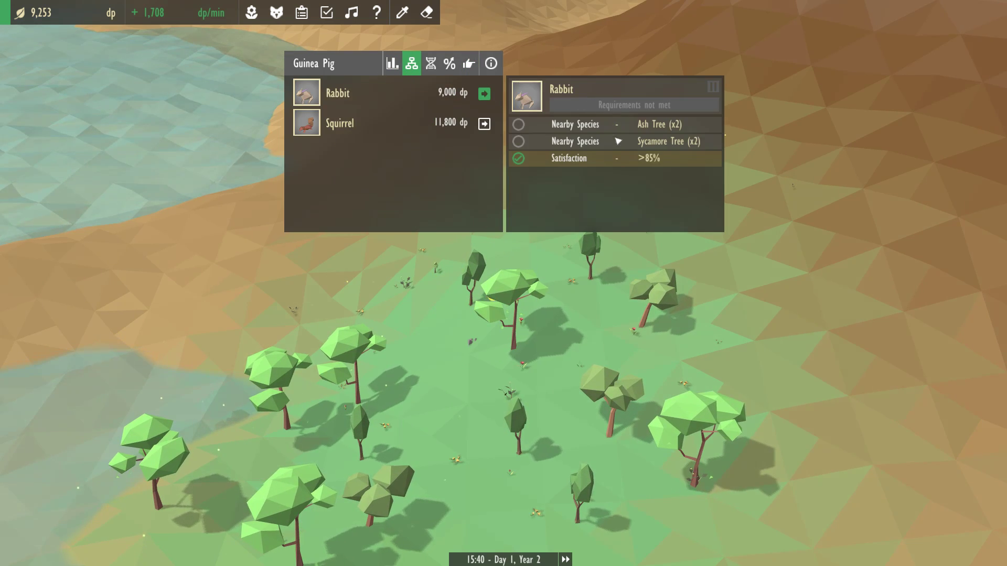
click(541, 298)
scroll(541, 298, up, 5)
Inspect the Elm Tree's unlocks, the Sycamore, and the 12%-grown Ash sapling's health.
click(470, 328)
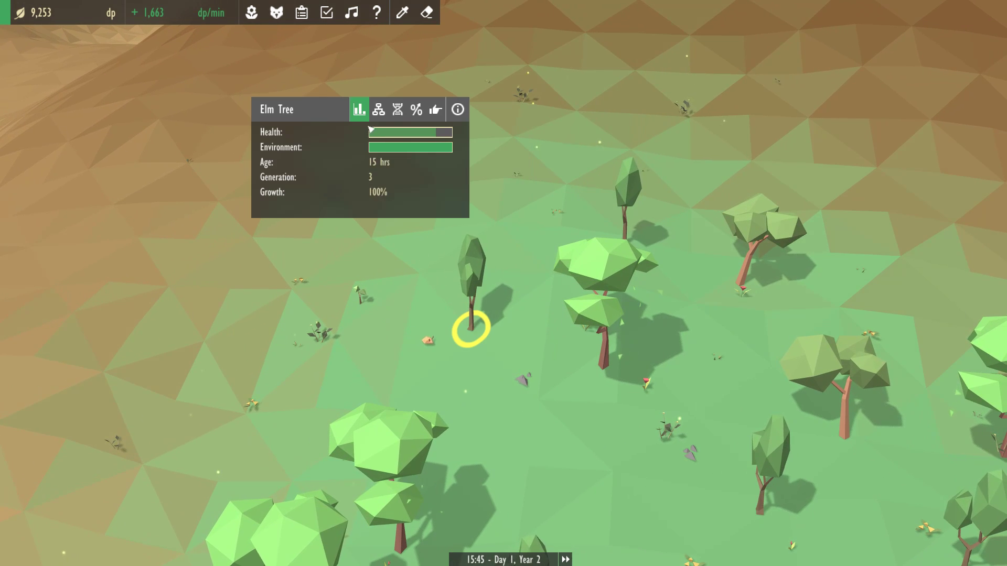
click(378, 110)
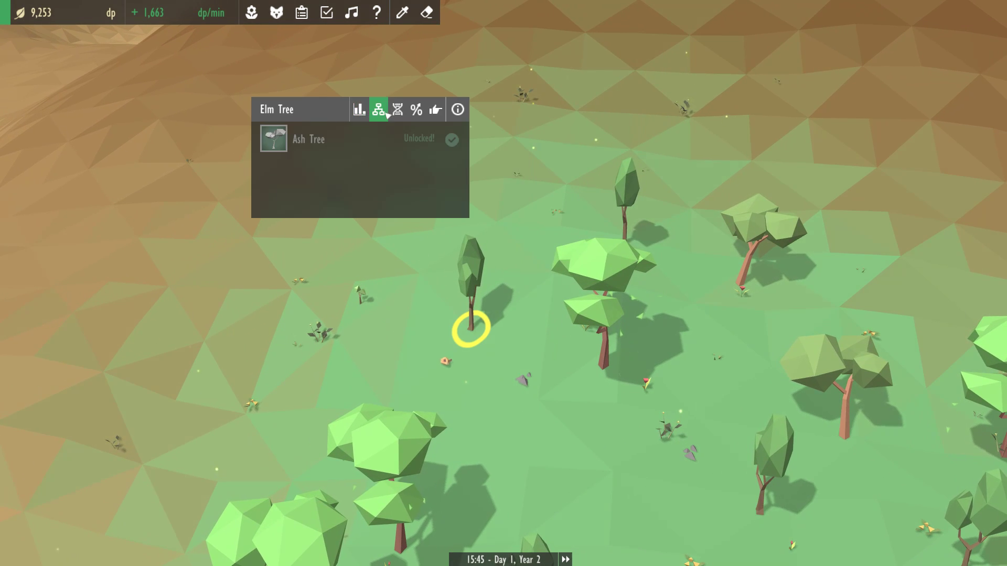
click(596, 346)
click(543, 277)
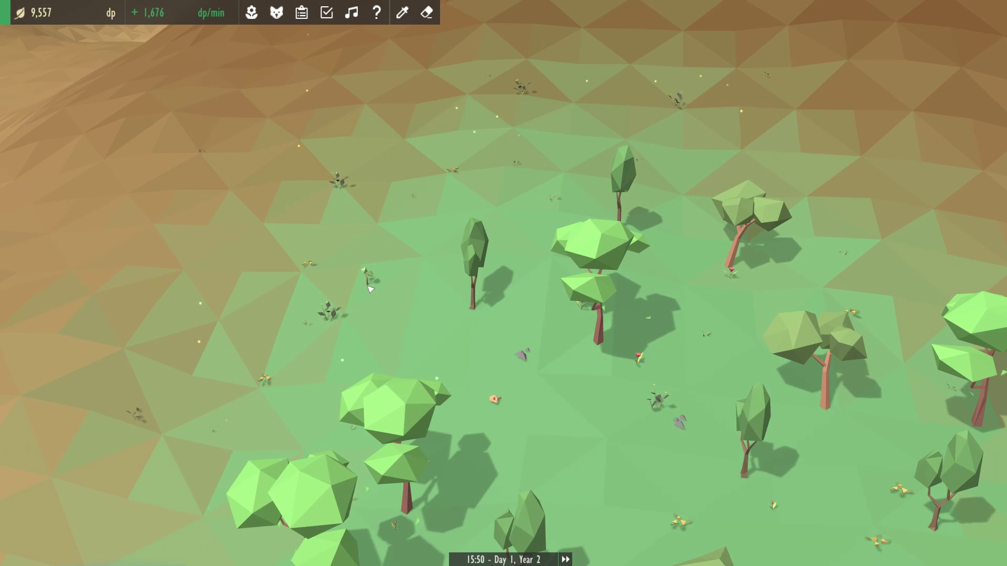
right_click(368, 281)
click(274, 142)
click(472, 119)
Inspect an Oregano and a Poppy in the woodland, closing their panels.
mouse_move(393, 141)
mouse_down()
mouse_move(356, 113)
mouse_move(422, 224)
mouse_up()
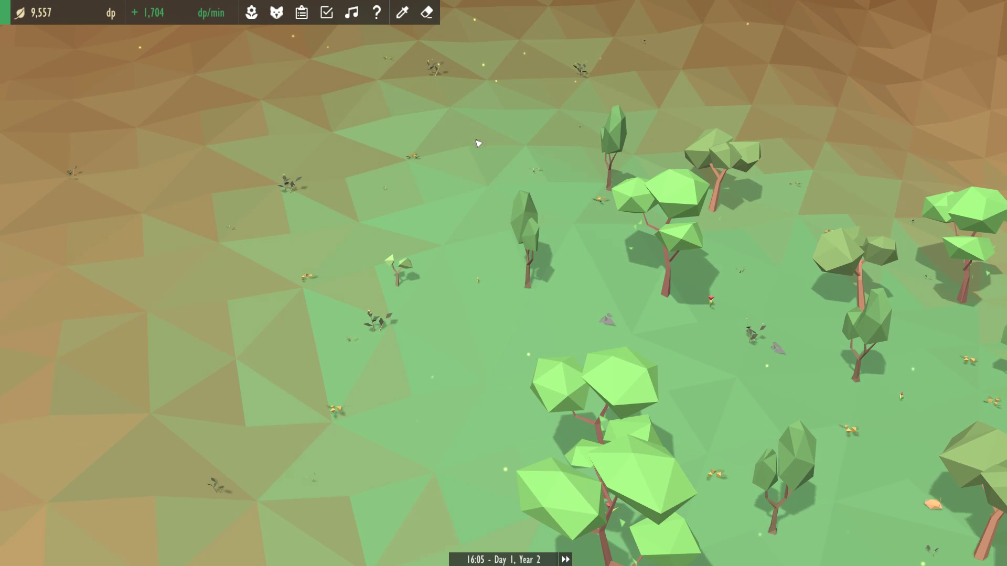
click(478, 143)
click(406, 263)
click(389, 190)
click(478, 289)
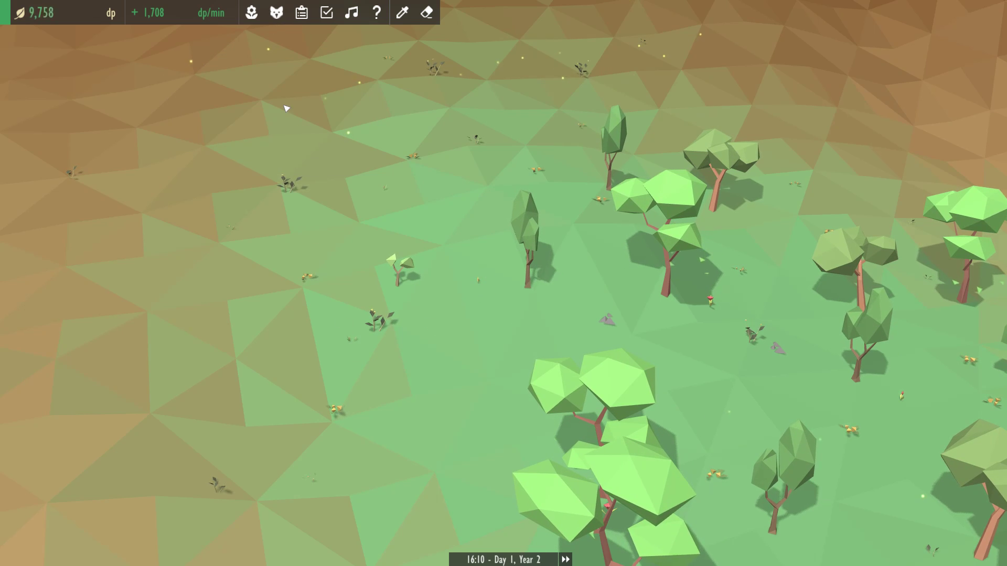
Plant a Sycamore Tree (3,400 dp) from Trees page 1 on open meadow ground.
click(251, 13)
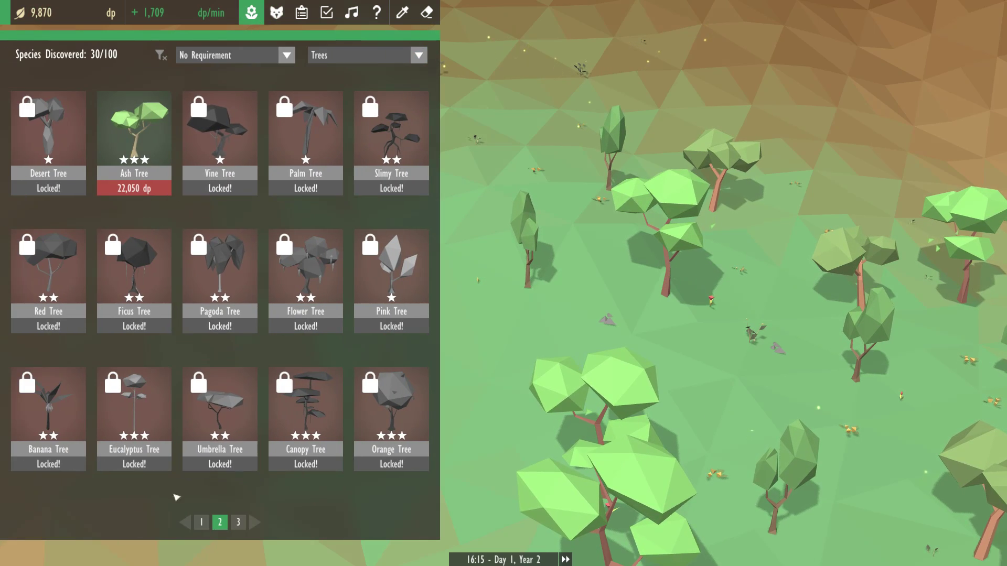
click(202, 522)
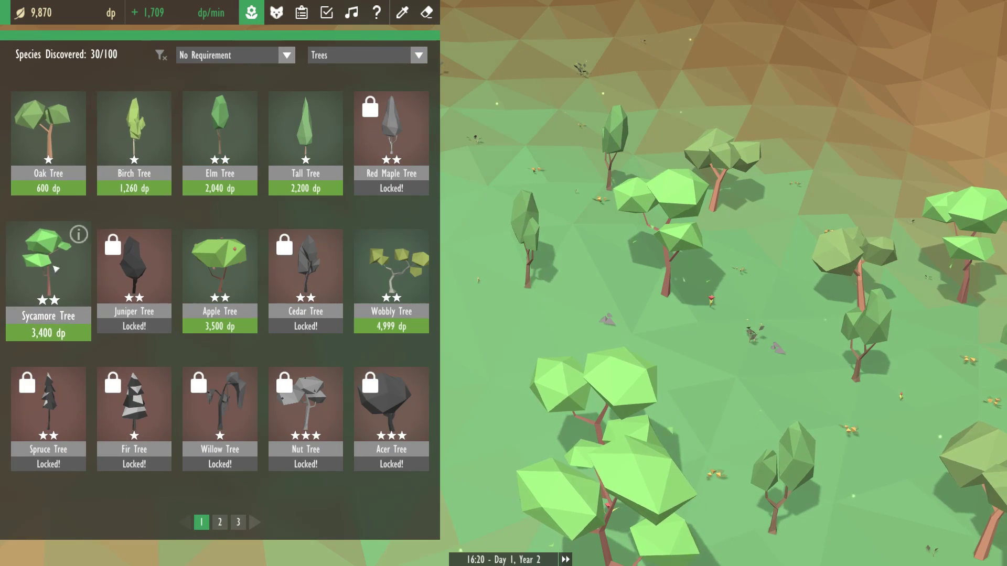
mouse_move(49, 268)
mouse_down()
mouse_move(344, 172)
mouse_move(312, 225)
mouse_up()
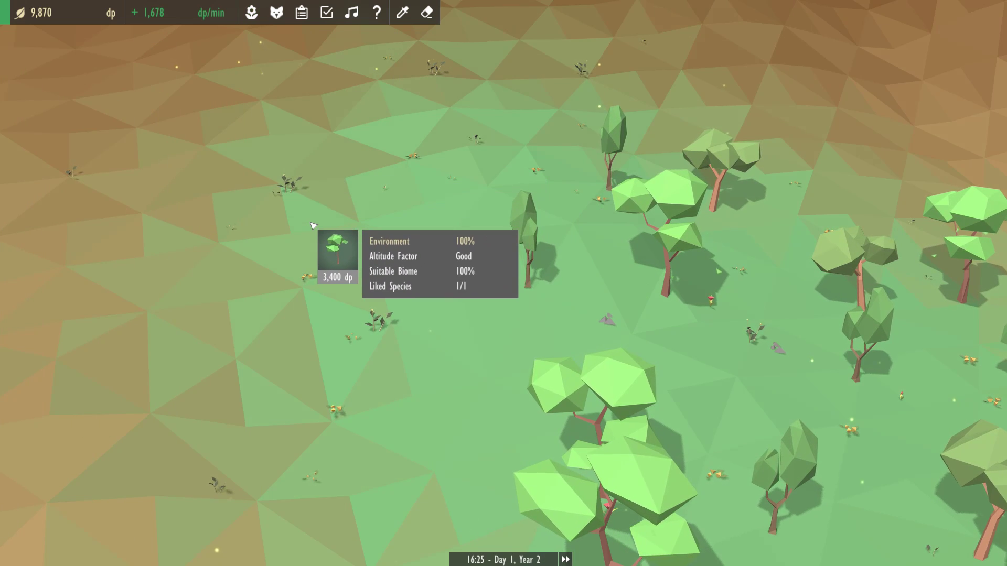
drag(312, 226, 402, 272)
Inspect the nearby Elm Tree, Sycamore Tree and Ash Tree sapling.
click(529, 281)
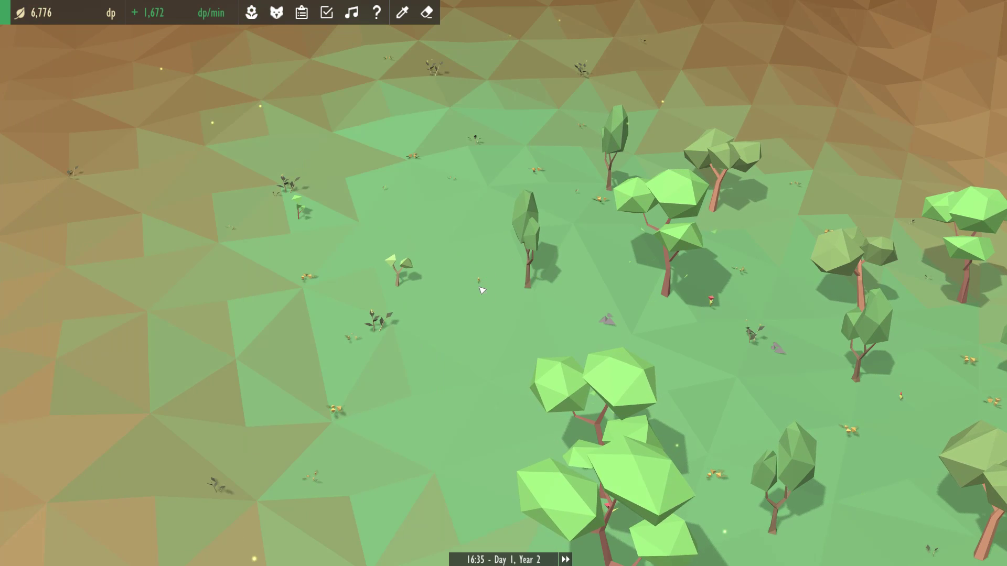
click(662, 271)
click(482, 280)
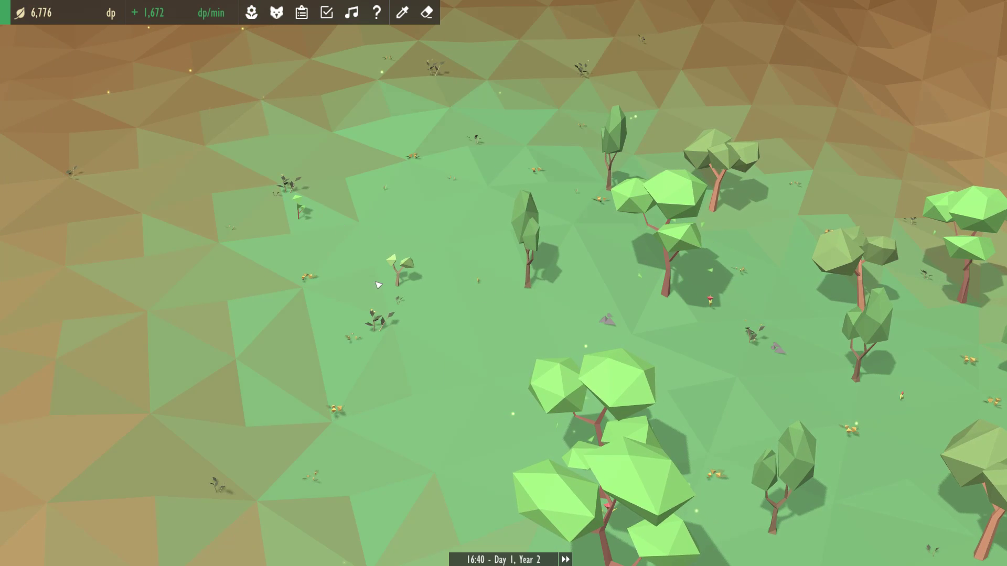
click(399, 285)
click(399, 315)
scroll(400, 364, up, 4)
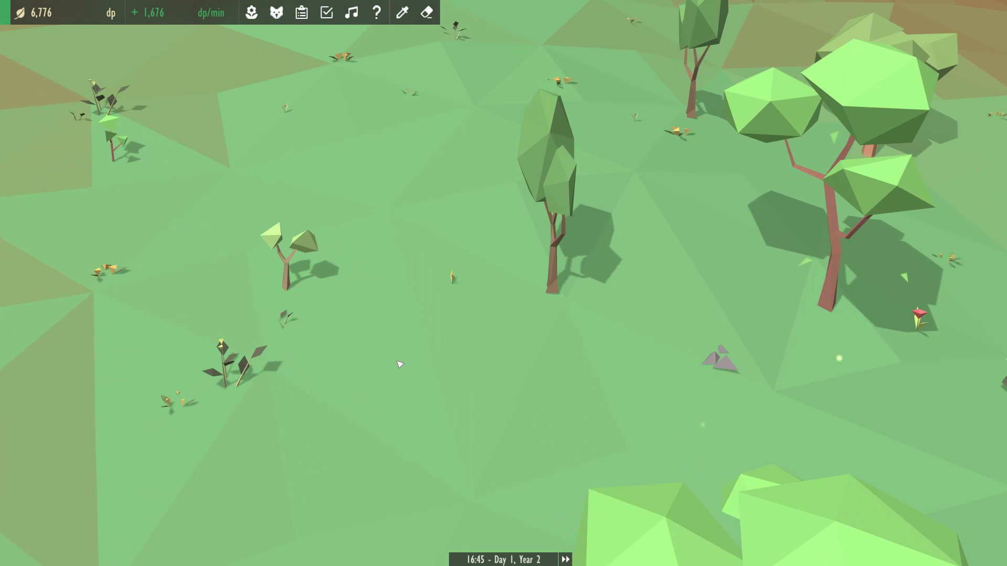
drag(400, 364, 402, 296)
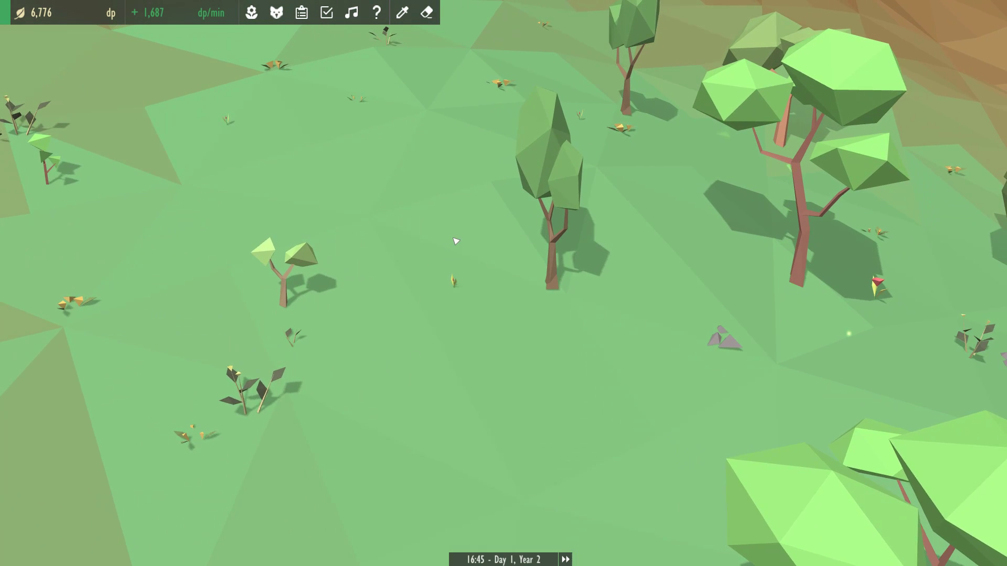
scroll(456, 241, down, 3)
scroll(511, 316, down, 3)
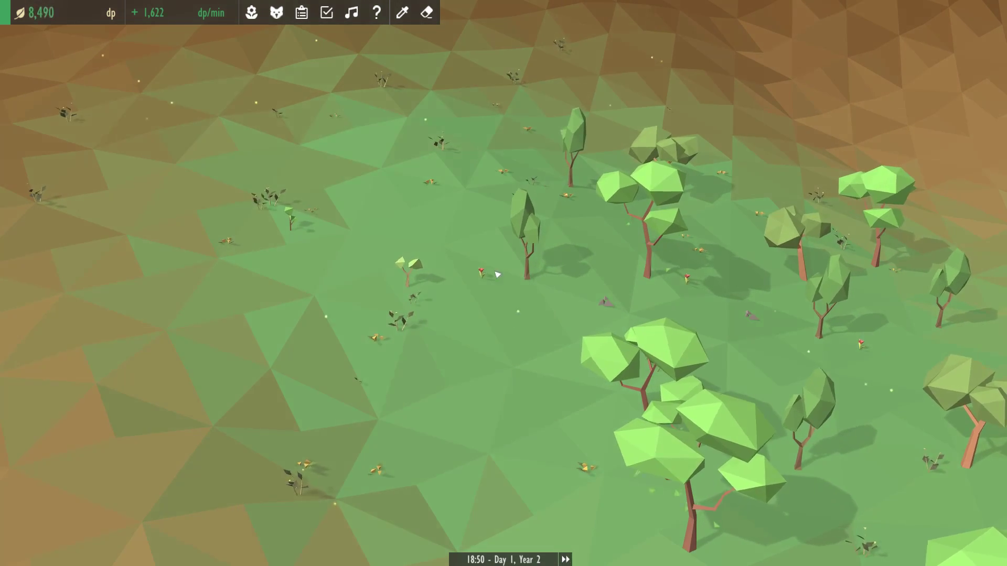
click(407, 283)
click(372, 129)
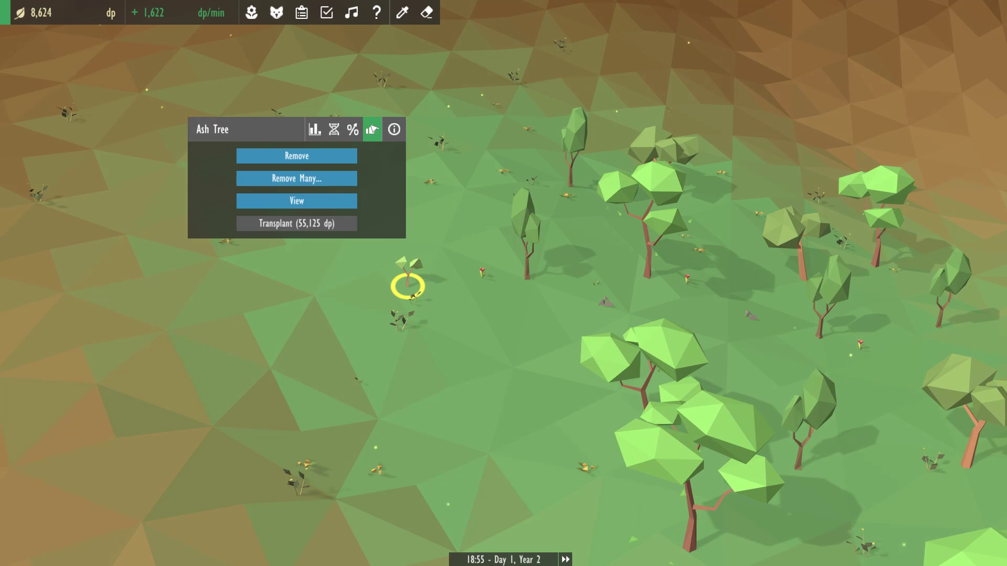
click(353, 129)
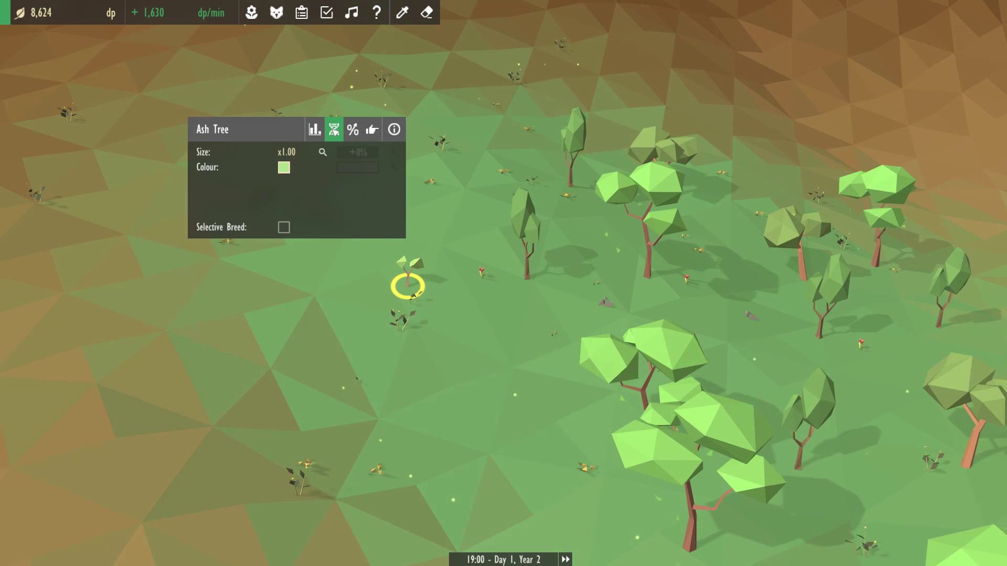
click(313, 129)
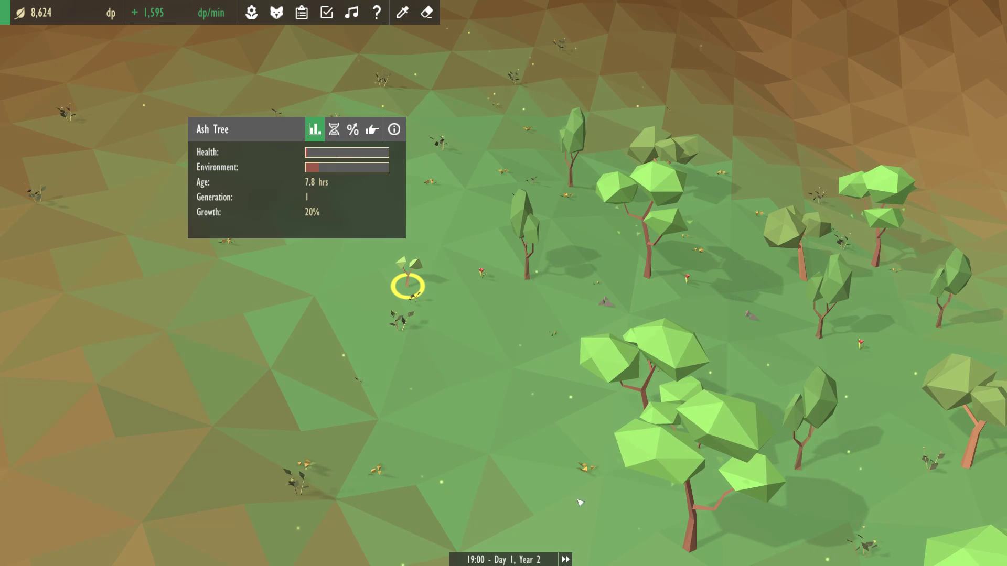
key(Escape)
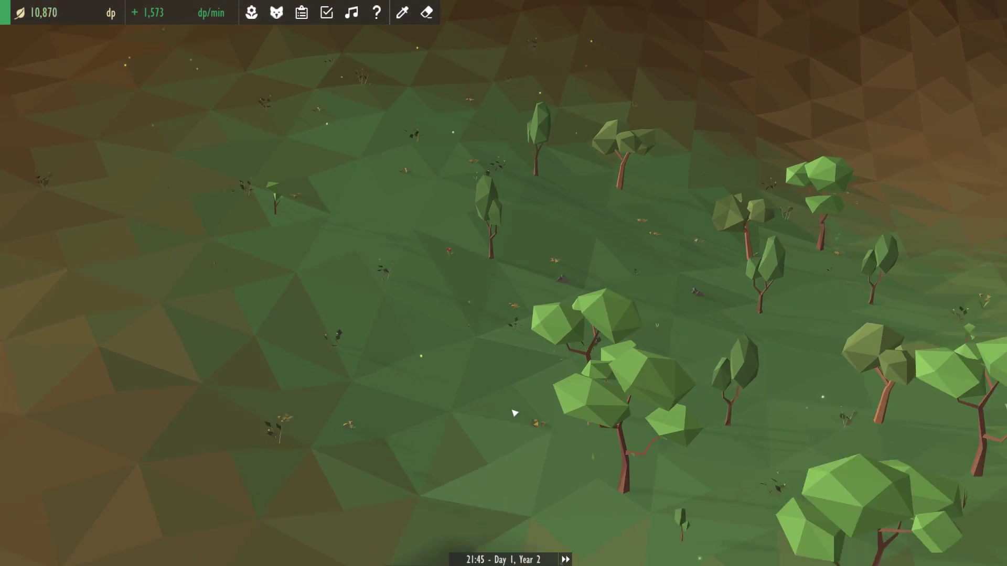
scroll(376, 255, down, 3)
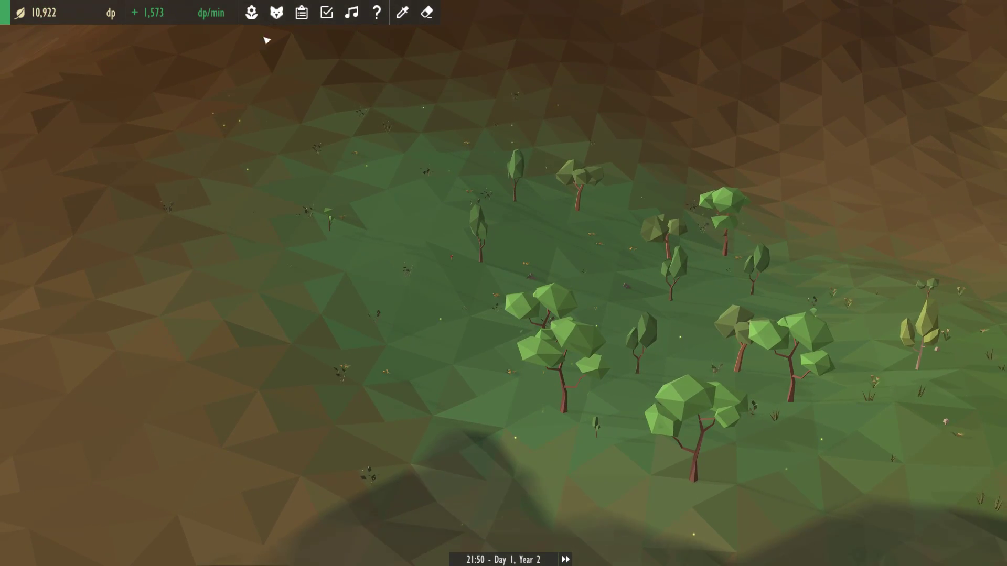
click(251, 12)
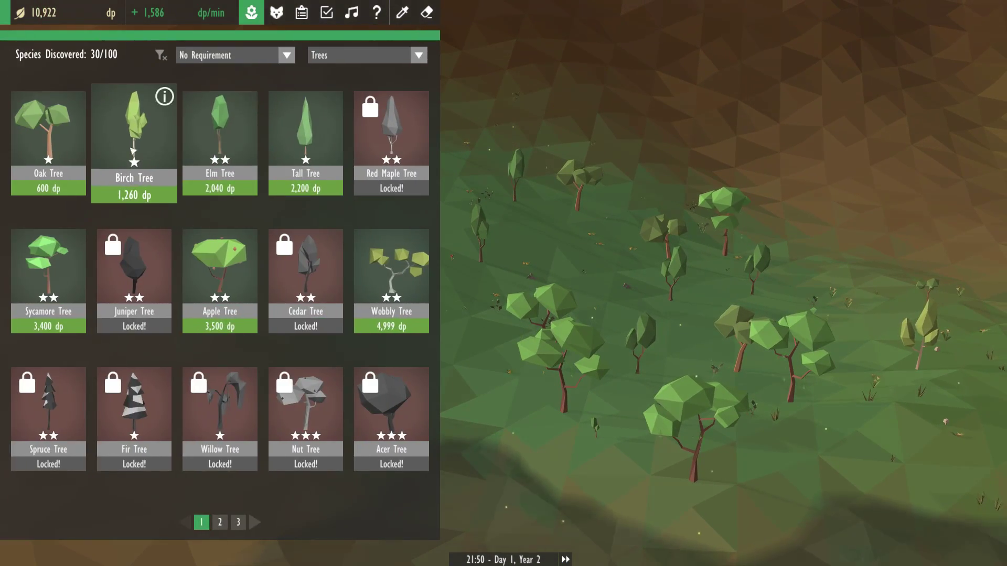
click(254, 523)
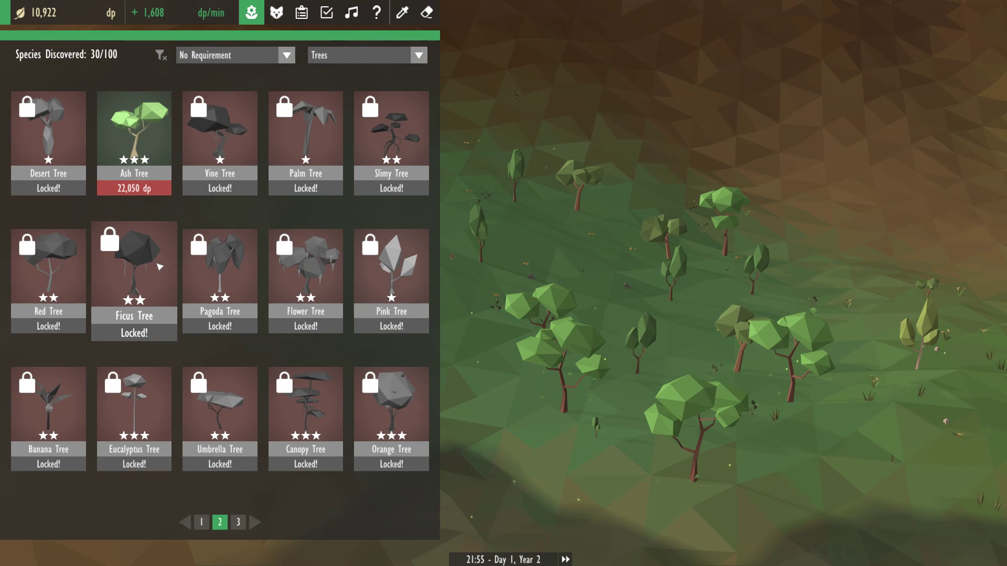
click(251, 12)
scroll(453, 304, up, 3)
click(302, 13)
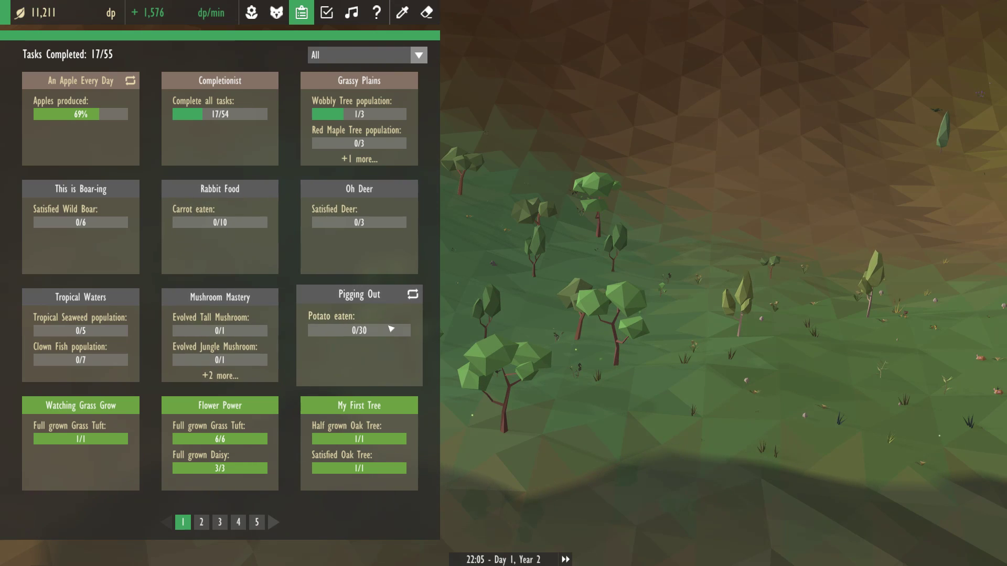
click(360, 319)
key(Escape)
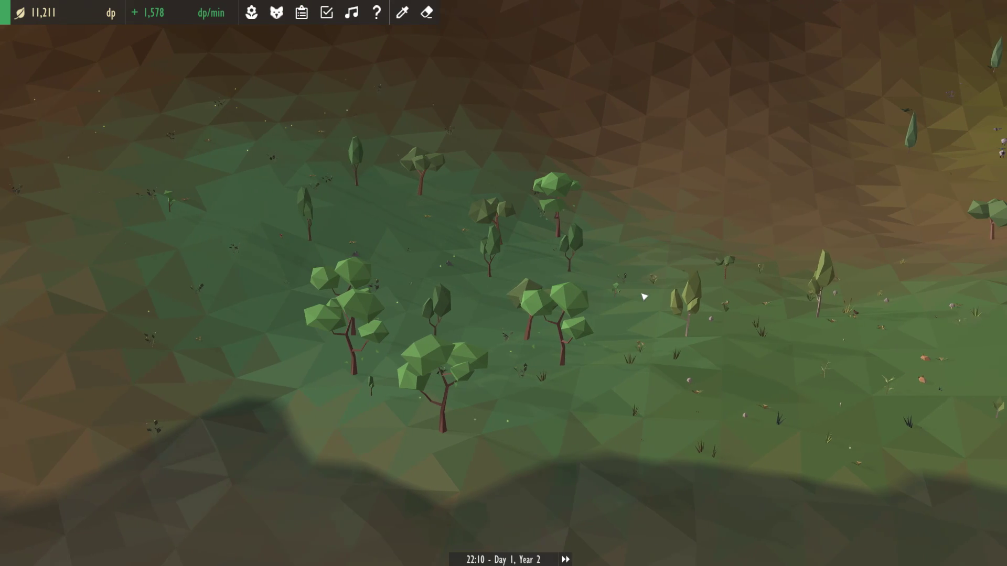
drag(571, 301, 393, 236)
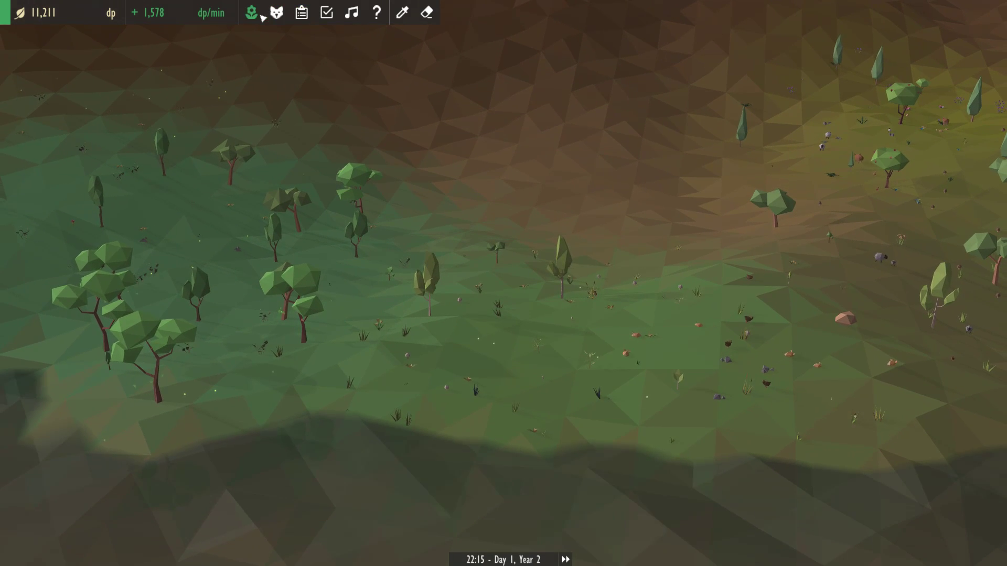
click(252, 13)
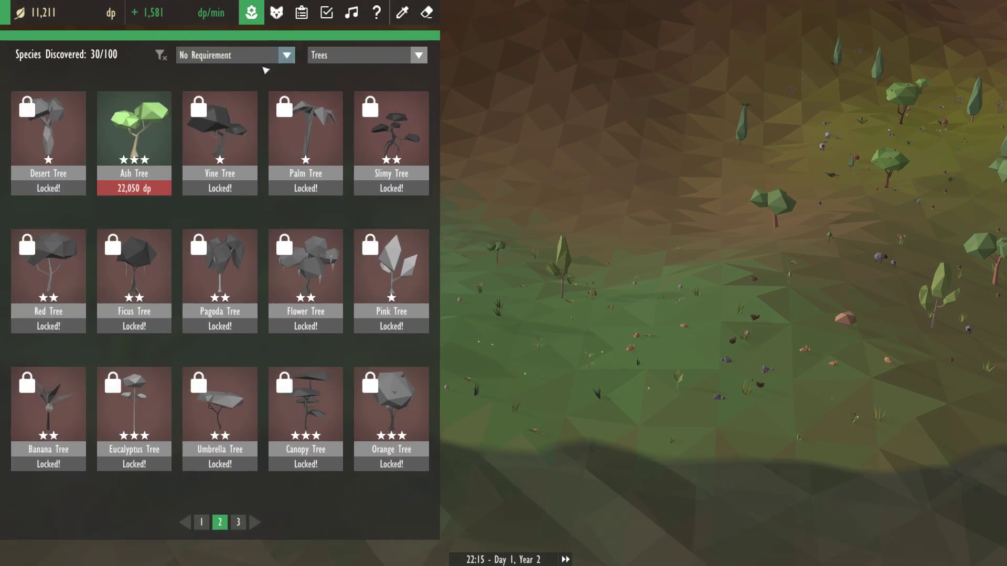
click(318, 60)
click(323, 72)
click(283, 55)
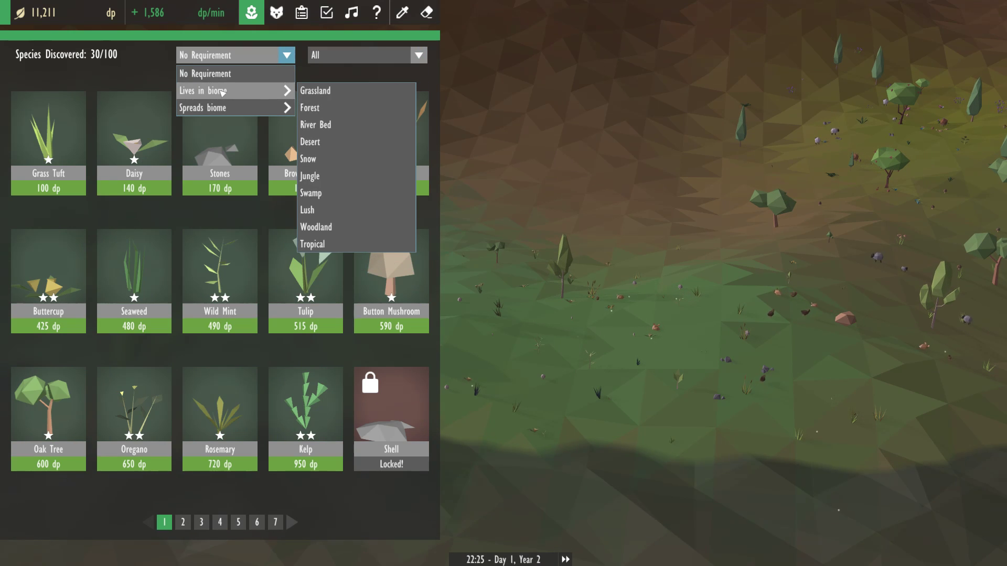
click(351, 57)
mouse_move(330, 107)
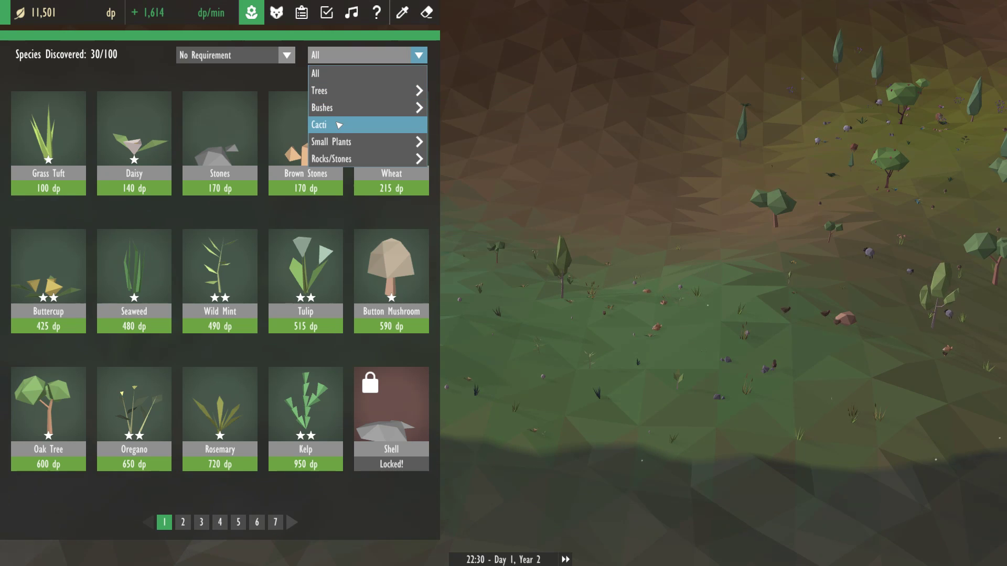
mouse_move(331, 141)
click(362, 142)
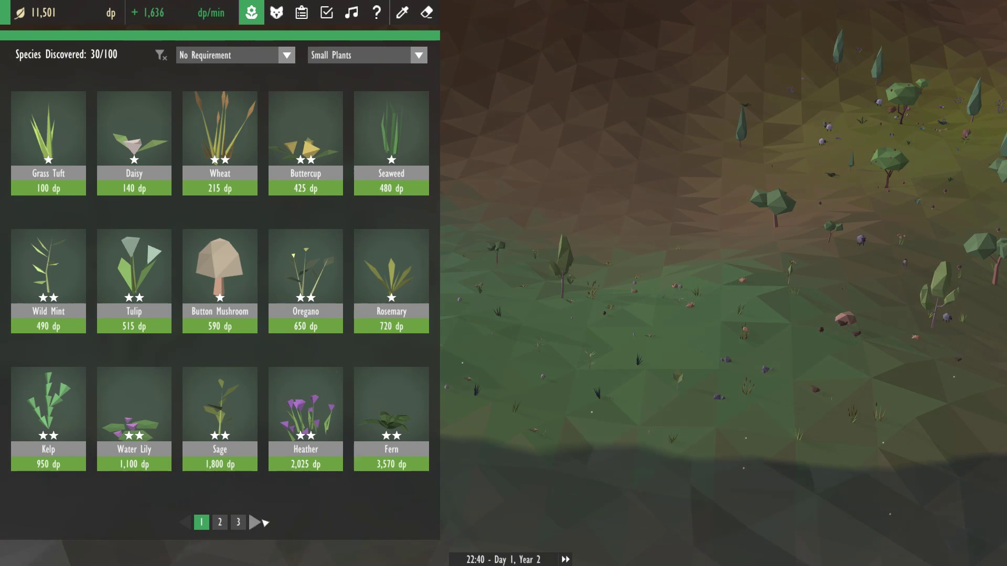
click(257, 522)
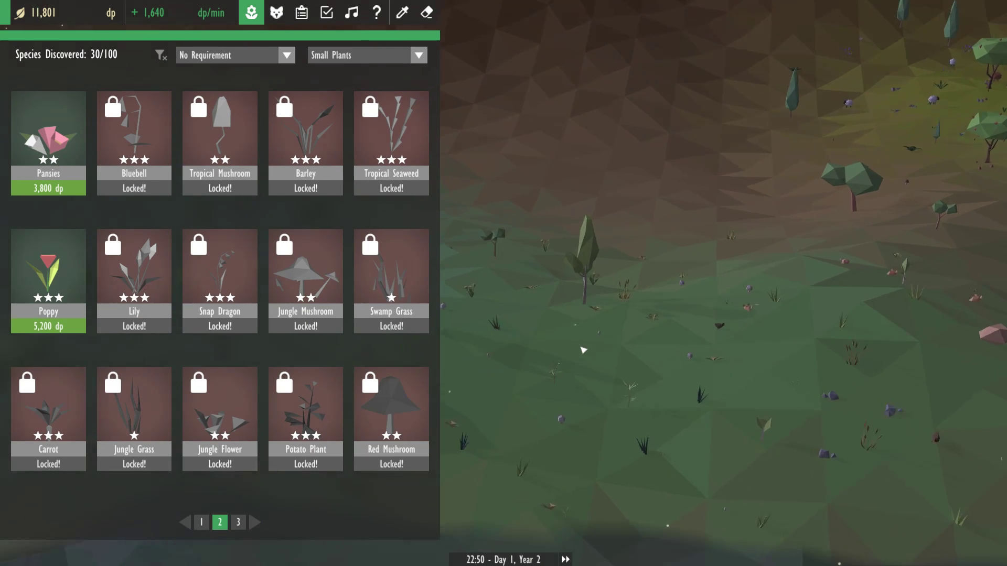
key(Escape)
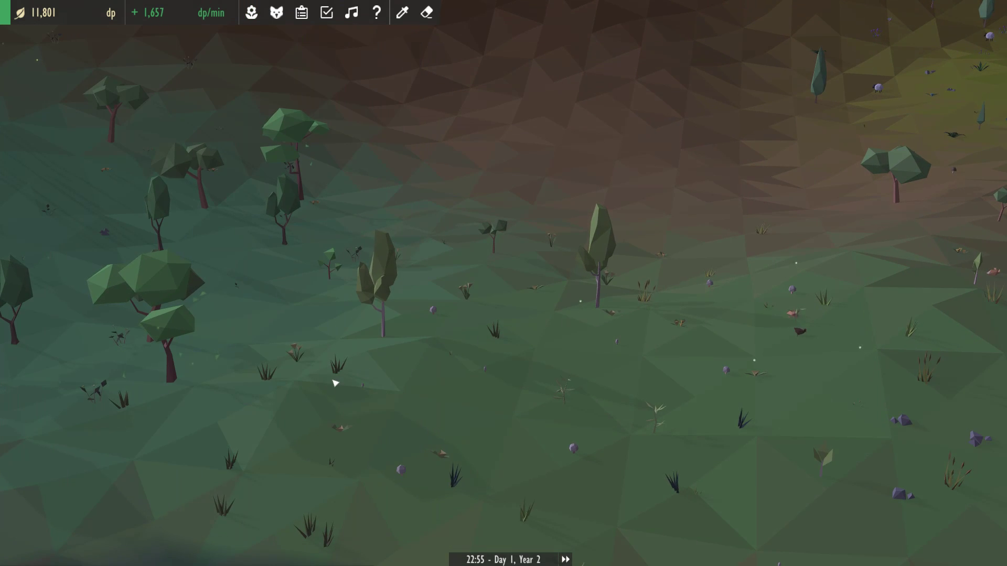
click(335, 383)
scroll(334, 384, down, 3)
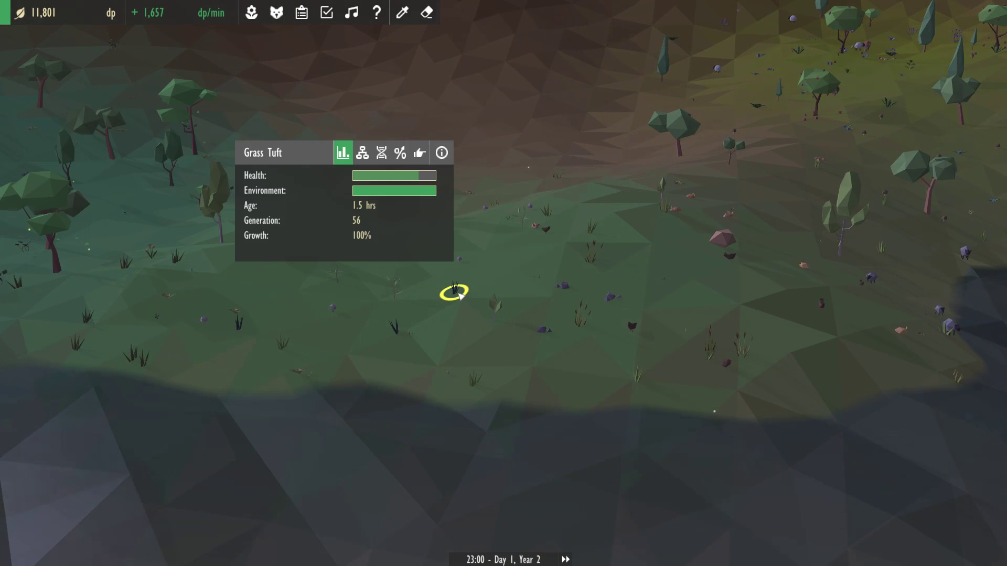
click(397, 300)
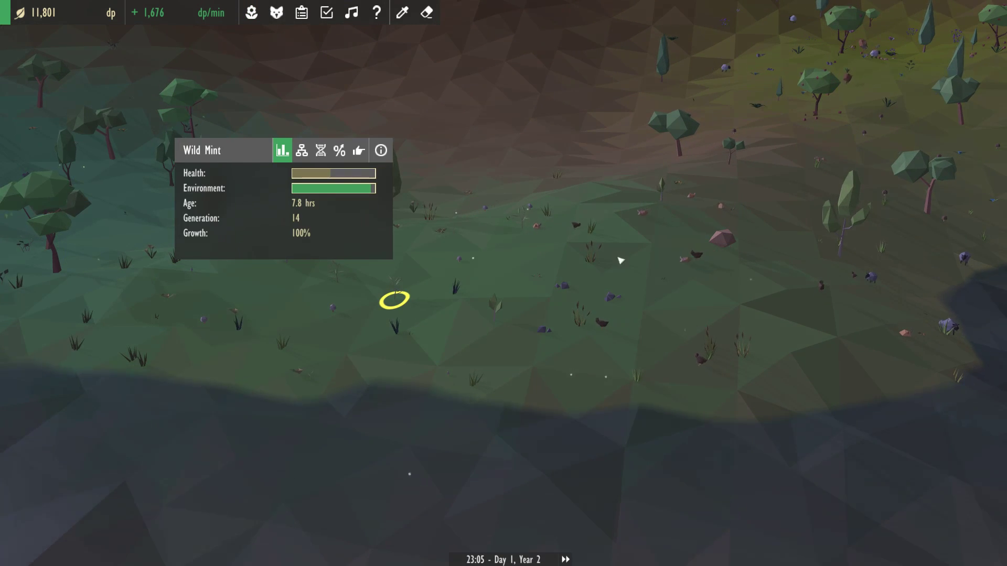
click(511, 260)
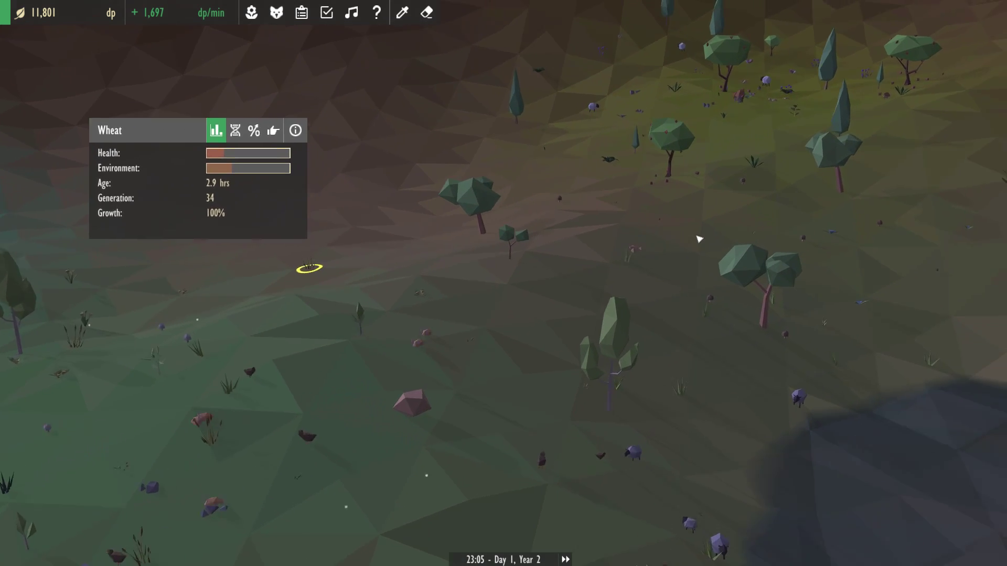
scroll(699, 238, up, 3)
click(630, 177)
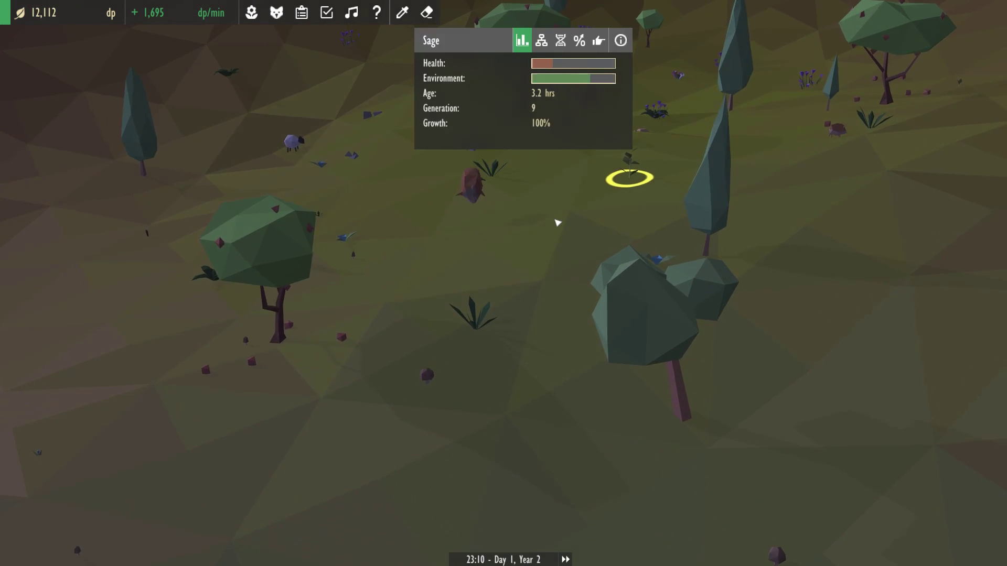
click(542, 88)
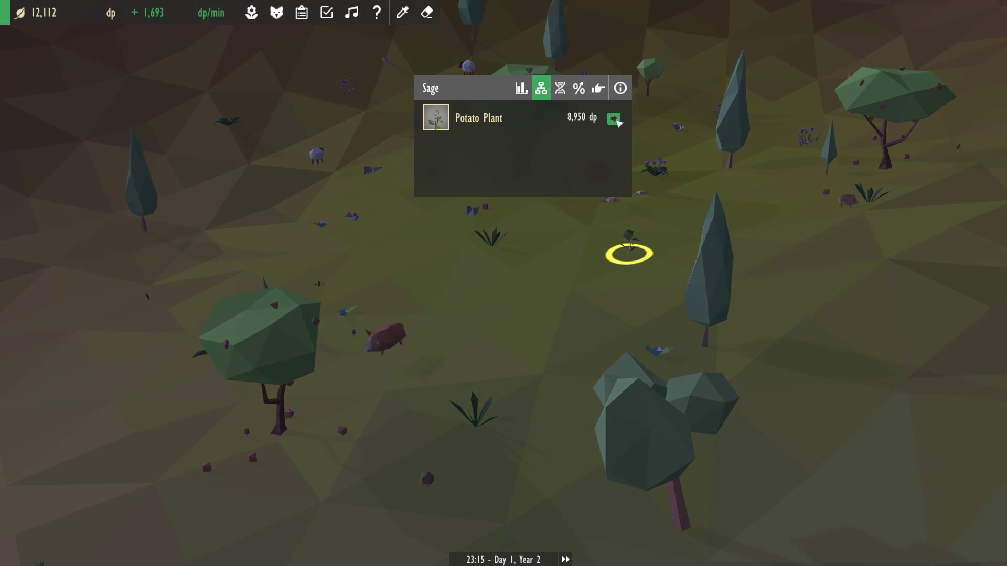
click(827, 291)
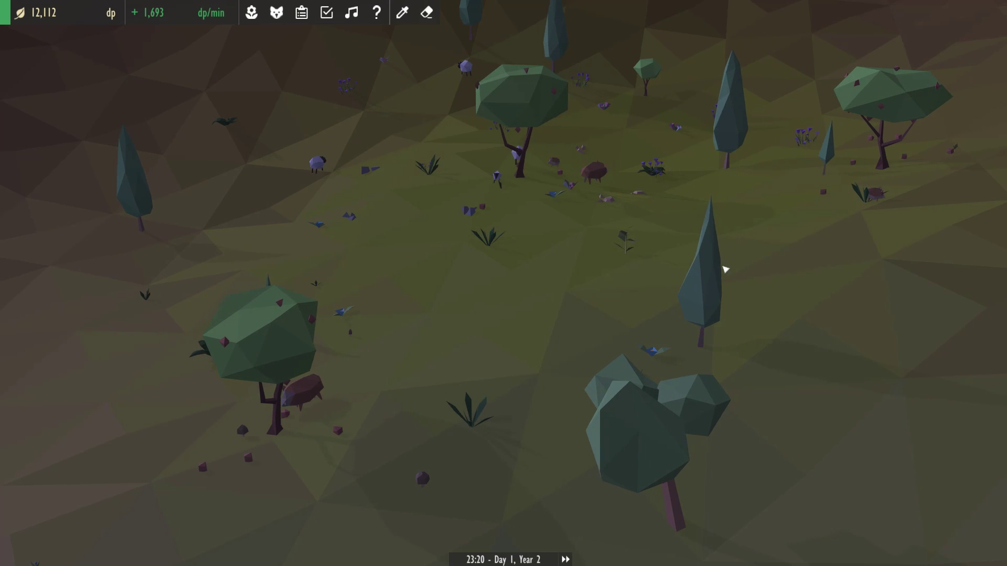
scroll(701, 254, down, 3)
click(251, 13)
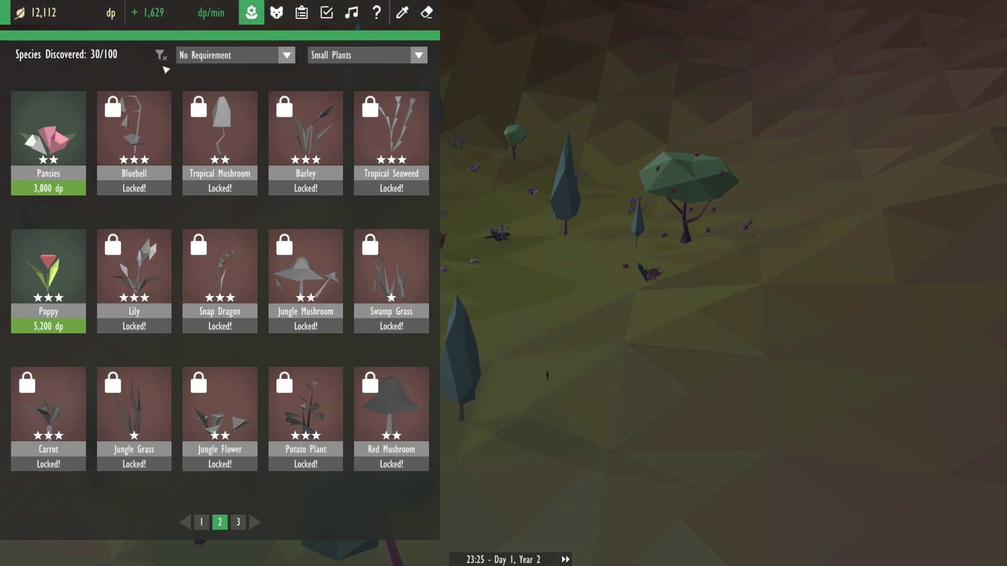
click(366, 55)
click(331, 87)
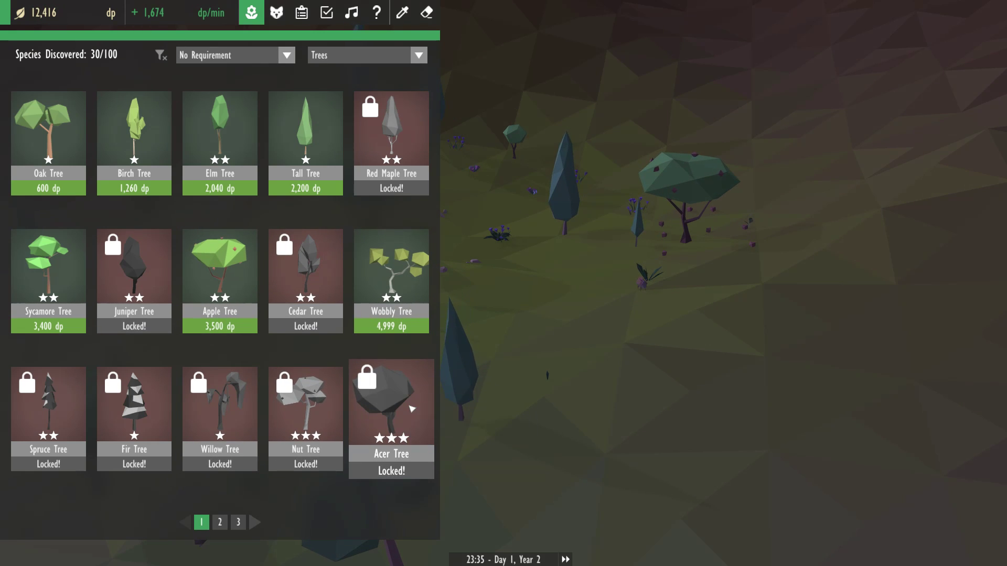
Check what the Tall Tree needs to evolve into a Cedar Tree.
key(Escape)
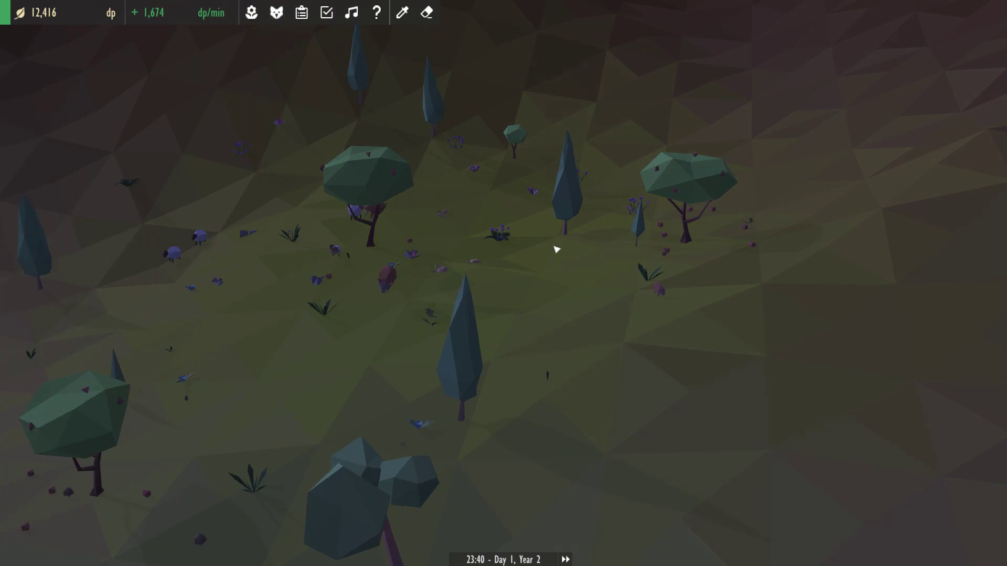
click(564, 232)
click(495, 41)
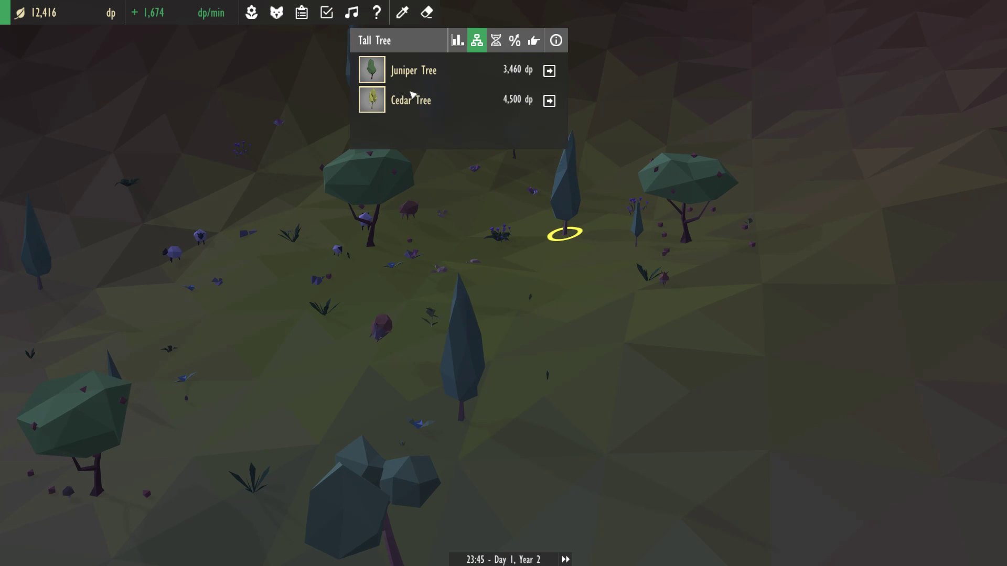
click(551, 101)
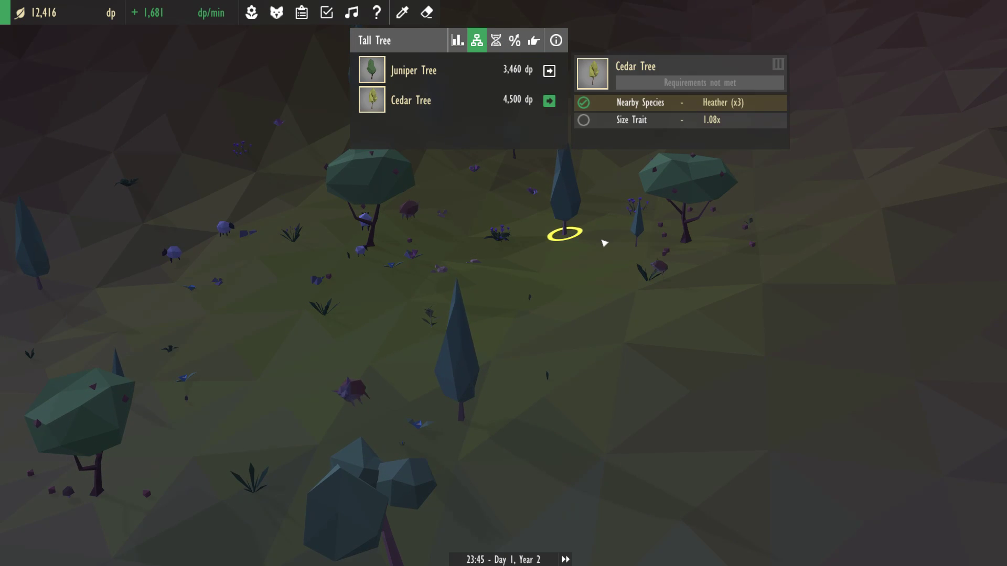
key(Escape)
Review another tall conifer's stats, size genetics and evolution options.
click(431, 146)
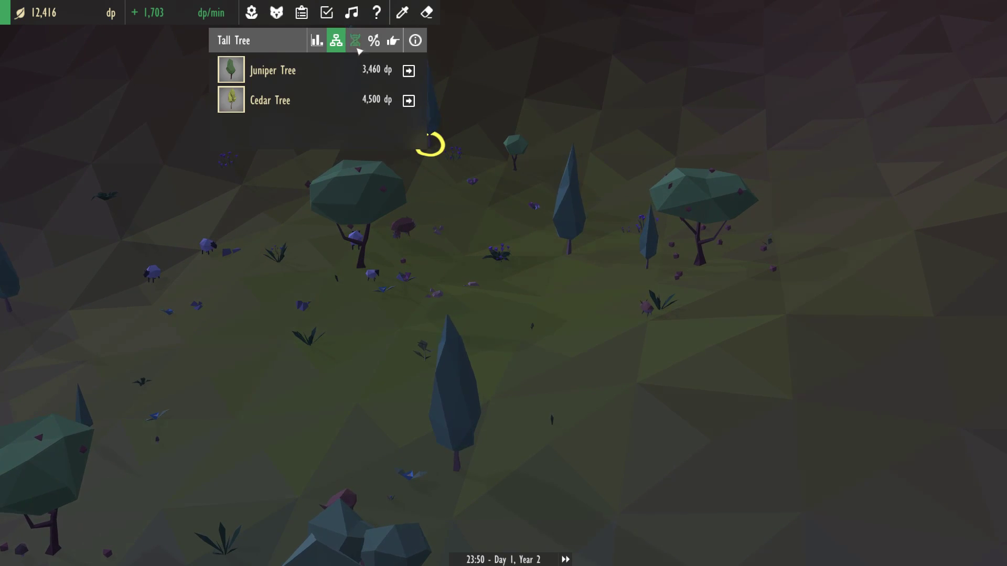
click(318, 40)
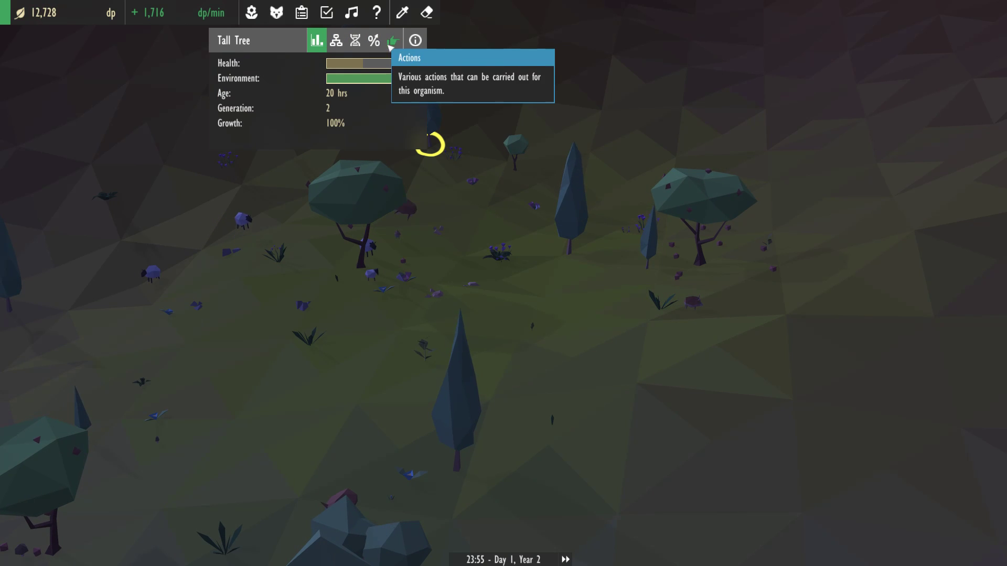
click(336, 40)
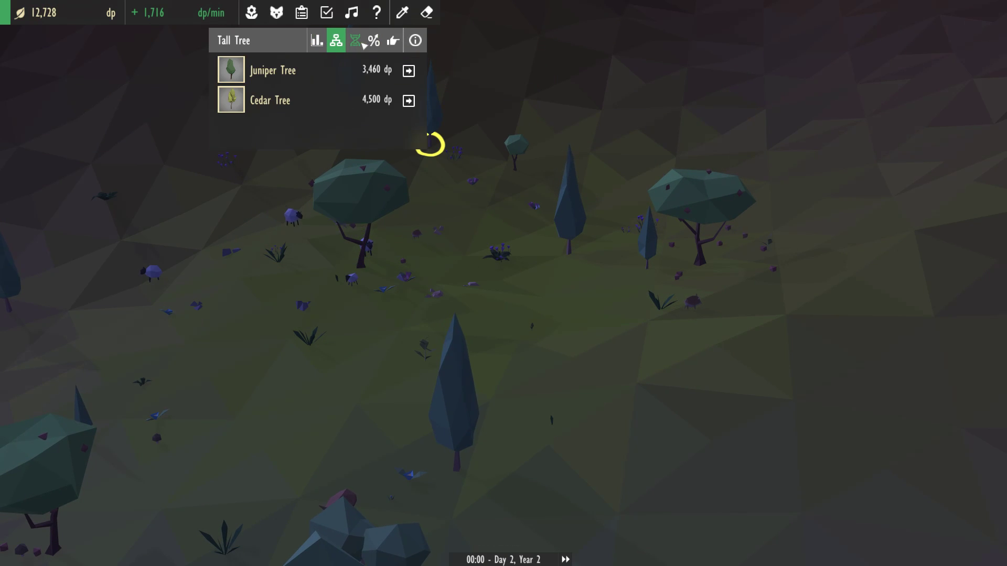
click(572, 204)
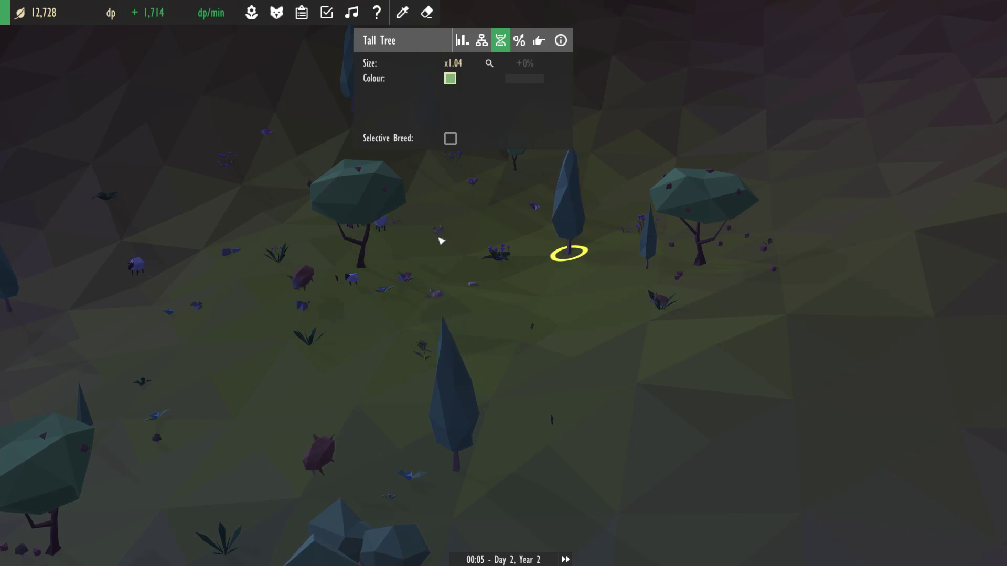
scroll(472, 236, up, 1)
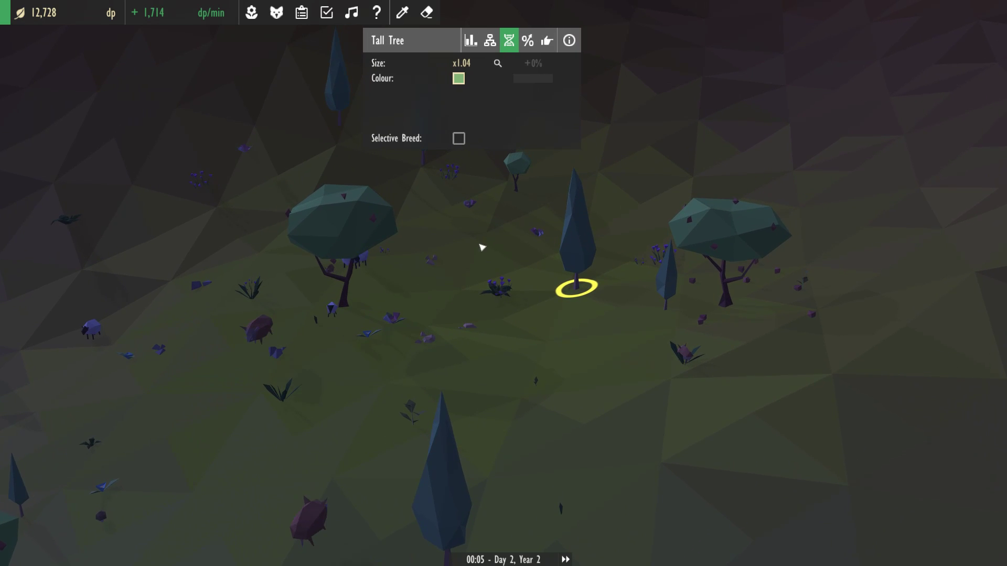
click(489, 40)
mouse_move(426, 100)
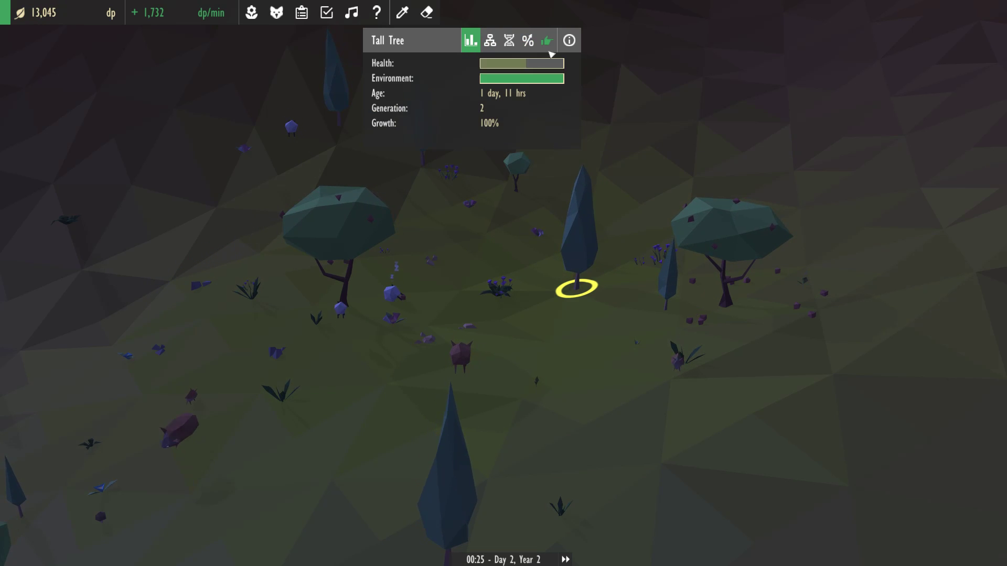
Enable selective breeding and buy a 4% size increase for 2,794 dp.
click(509, 41)
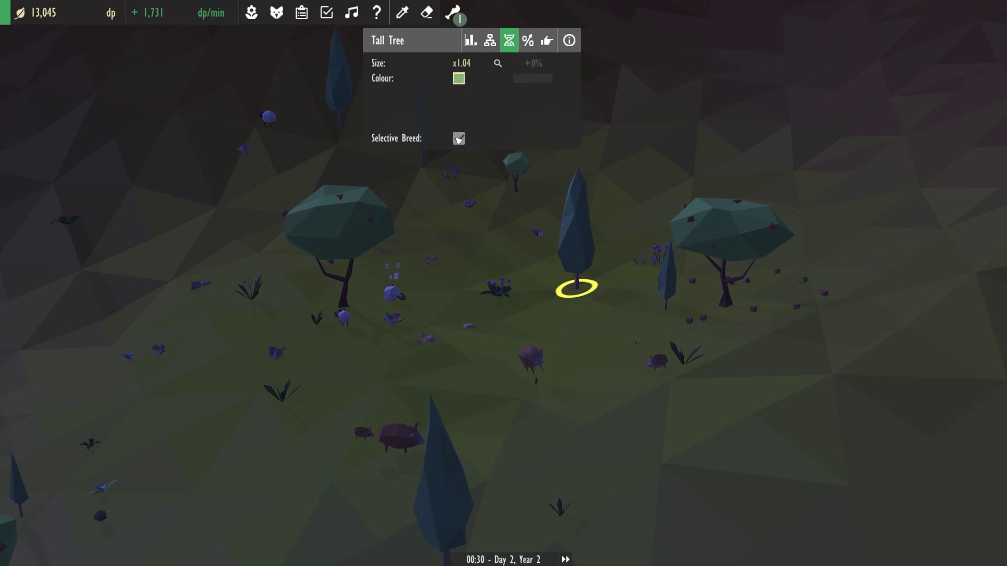
click(460, 139)
click(569, 63)
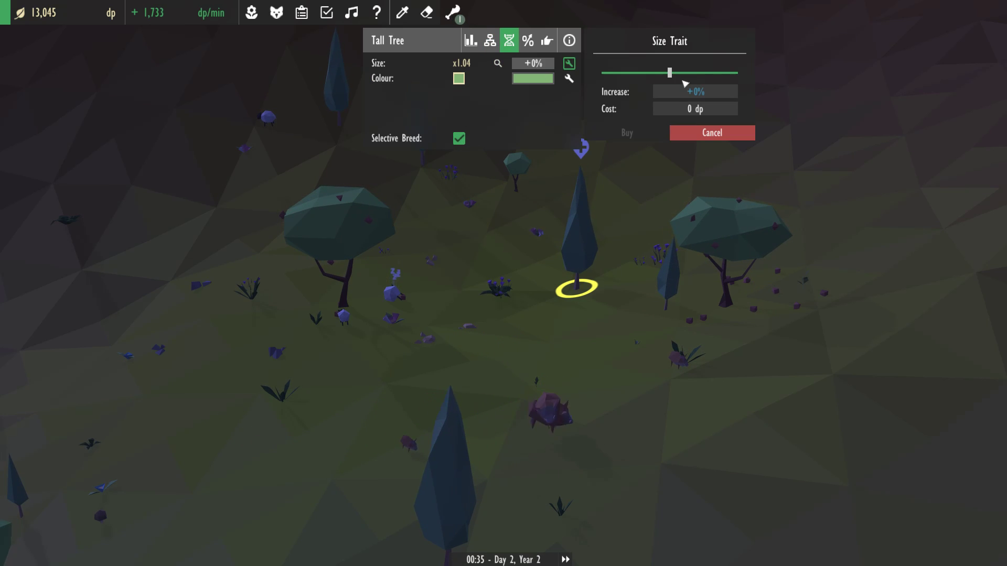
drag(671, 74, 689, 74)
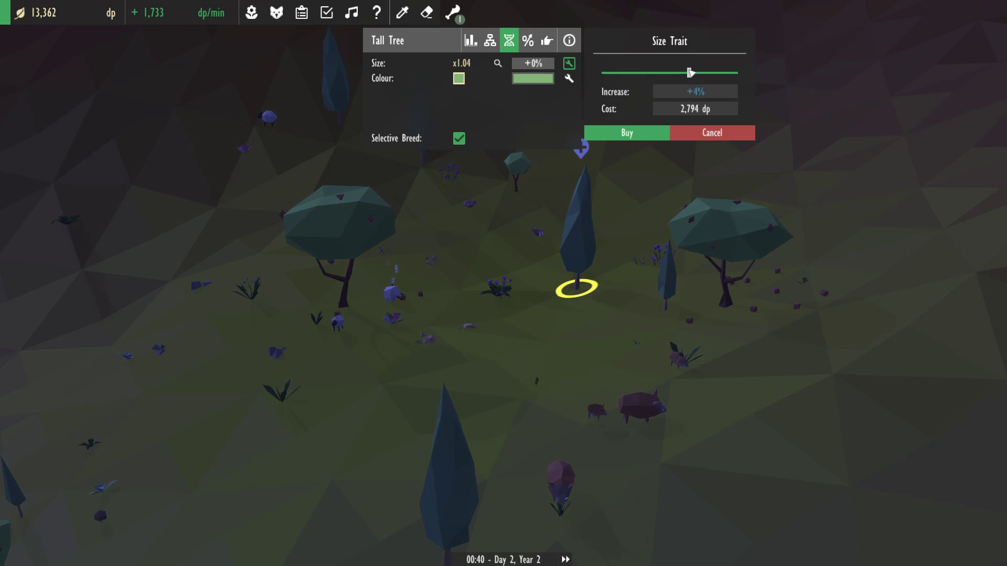
click(627, 134)
click(580, 333)
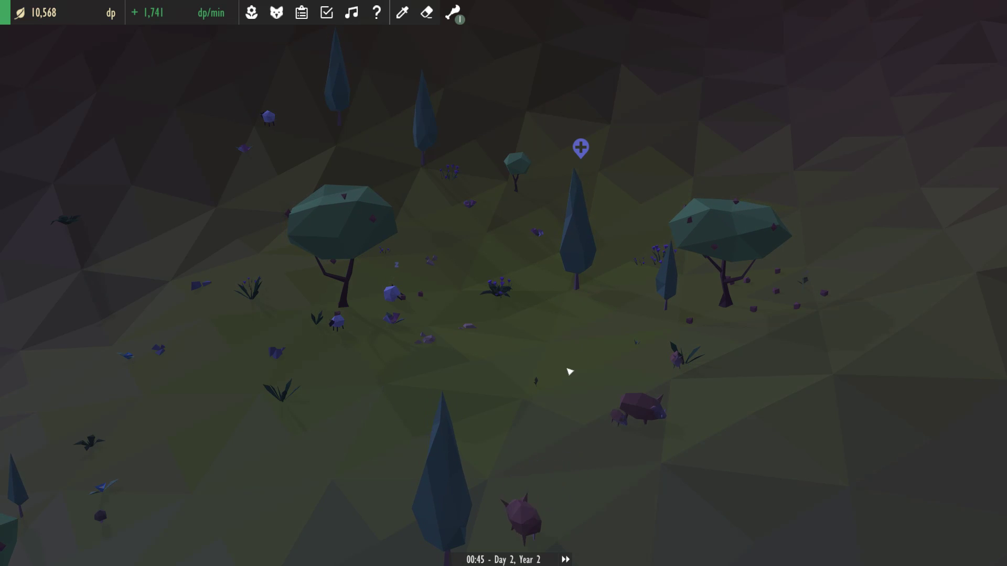
scroll(577, 261, down, 5)
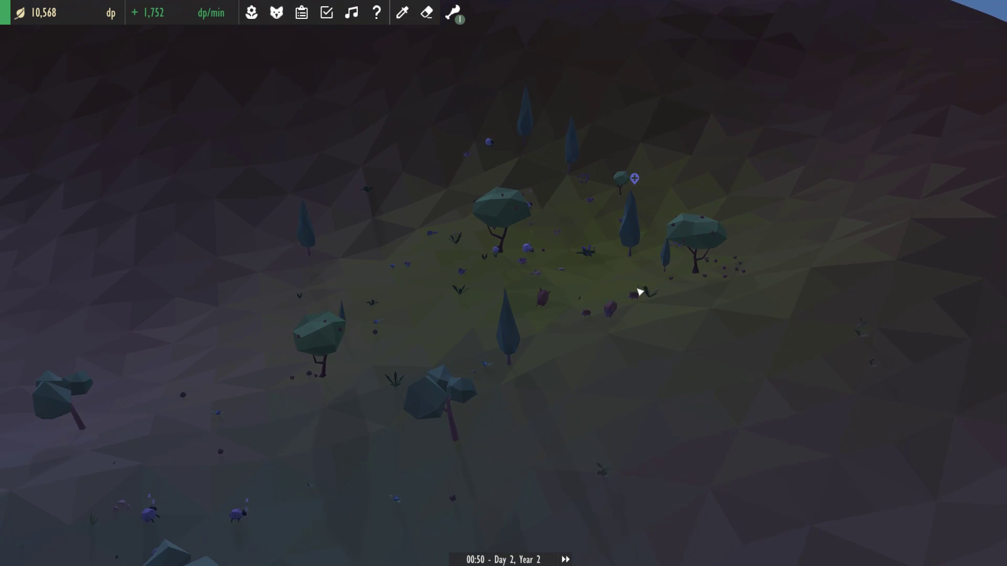
scroll(639, 292, up, 4)
Check the Juniper Tree evolution requirements on the tall conifers and select one.
click(711, 308)
click(646, 71)
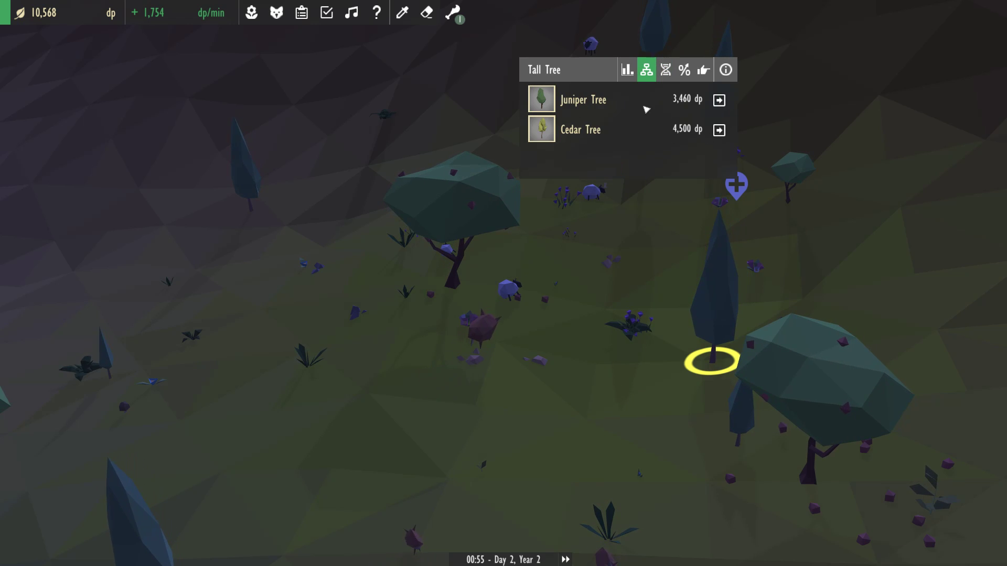
click(720, 100)
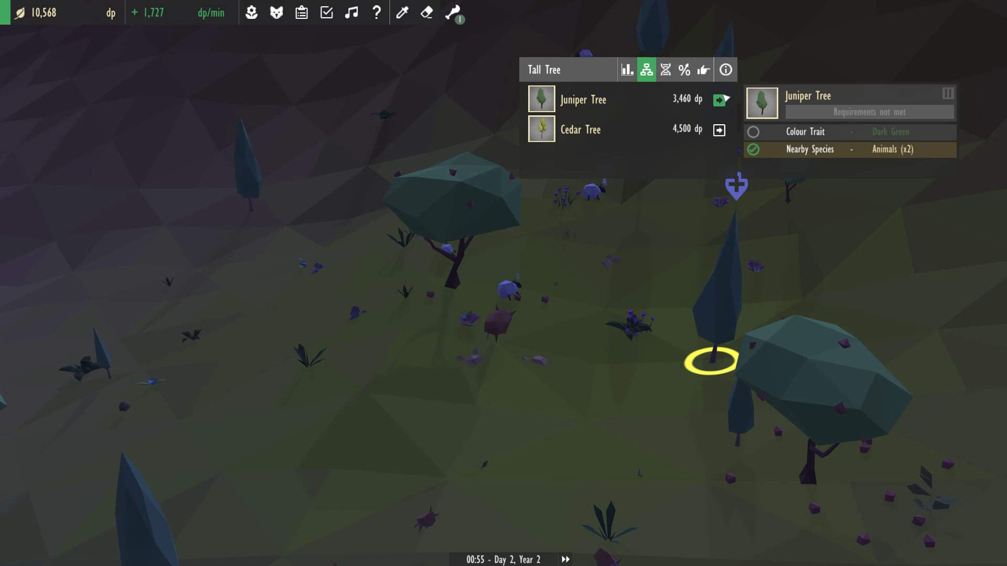
click(575, 315)
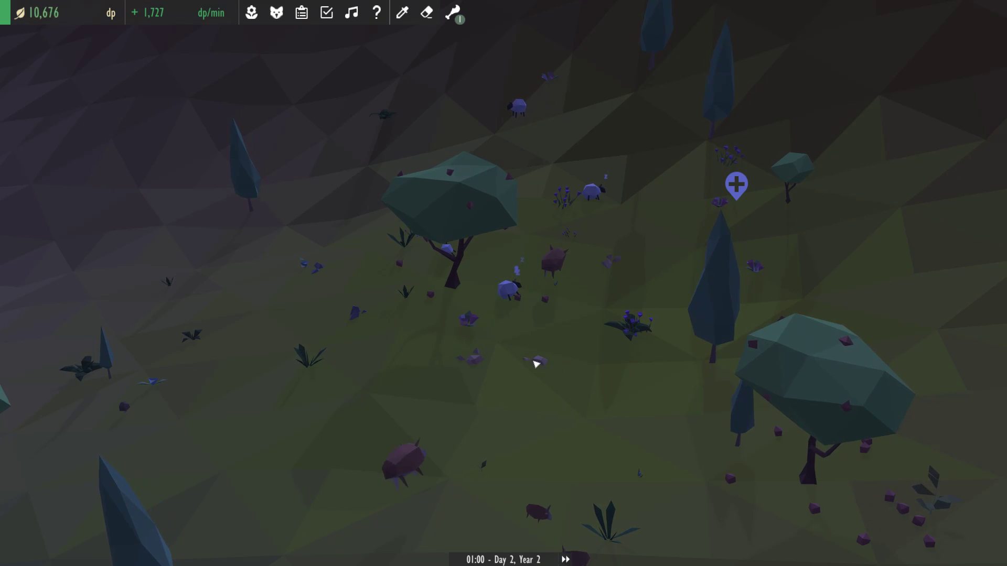
drag(622, 118, 716, 268)
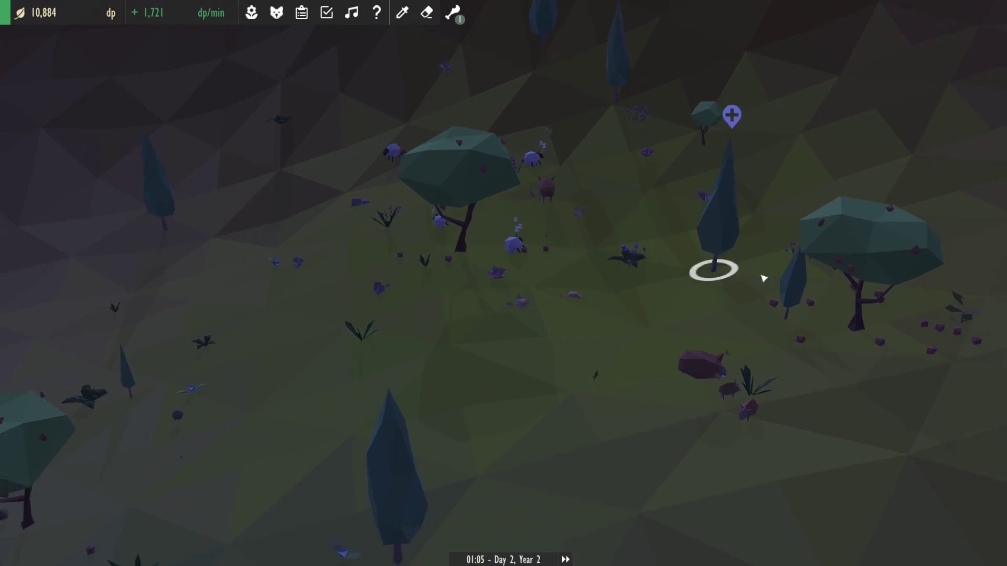
click(785, 301)
click(741, 95)
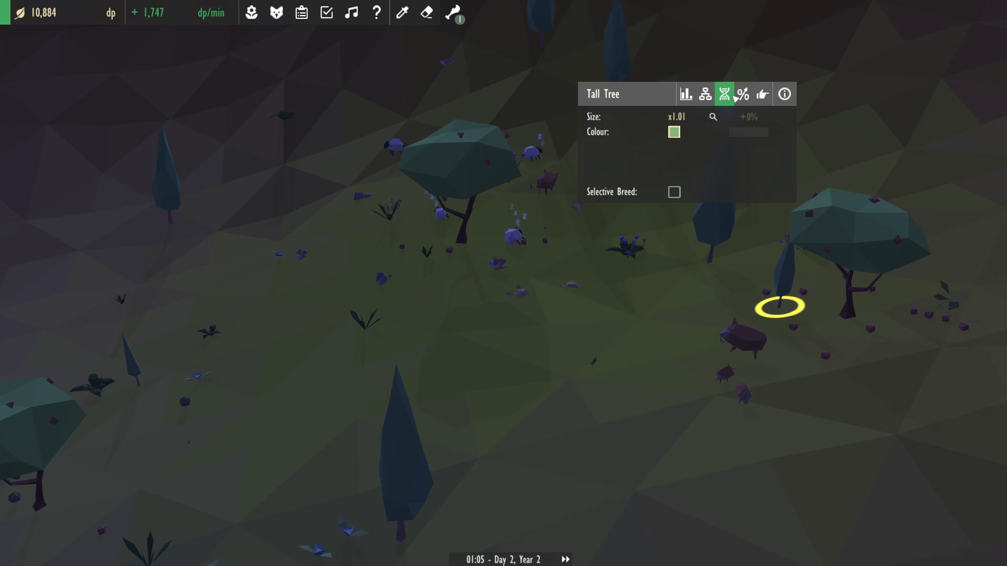
click(705, 94)
click(714, 256)
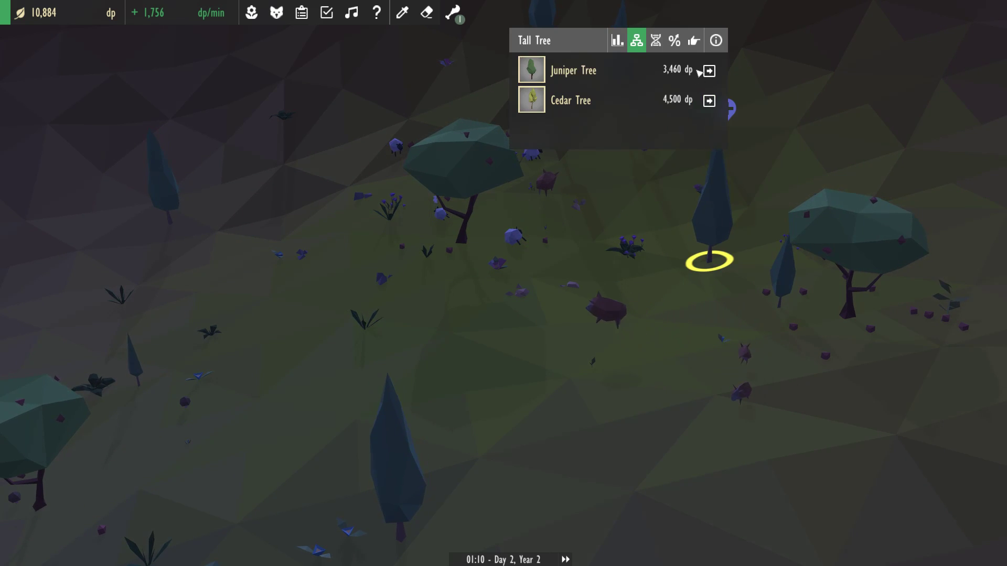
Buy the conifer a slightly stronger colour shift toward Dark Green for about 10,919 dp.
click(656, 41)
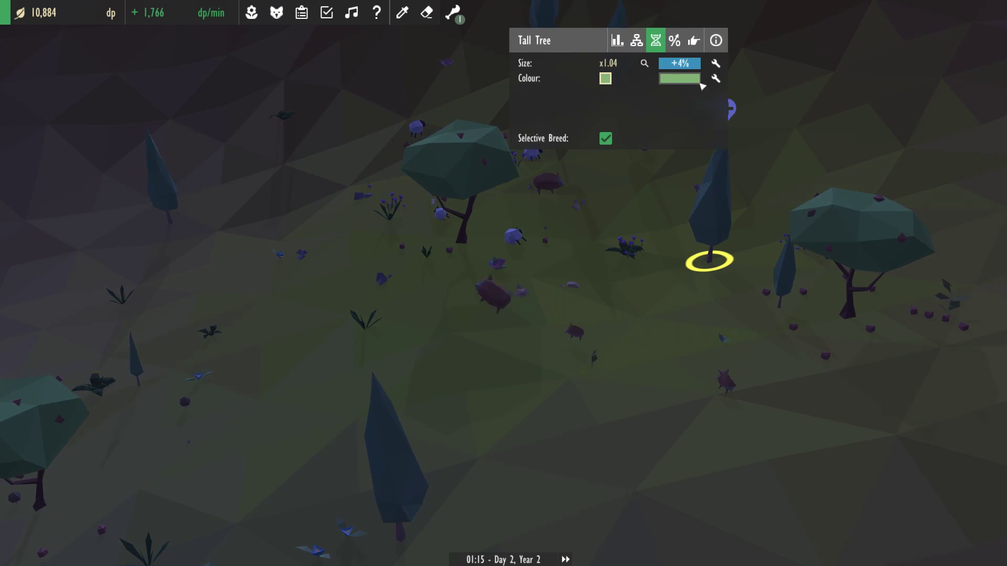
click(716, 78)
click(875, 41)
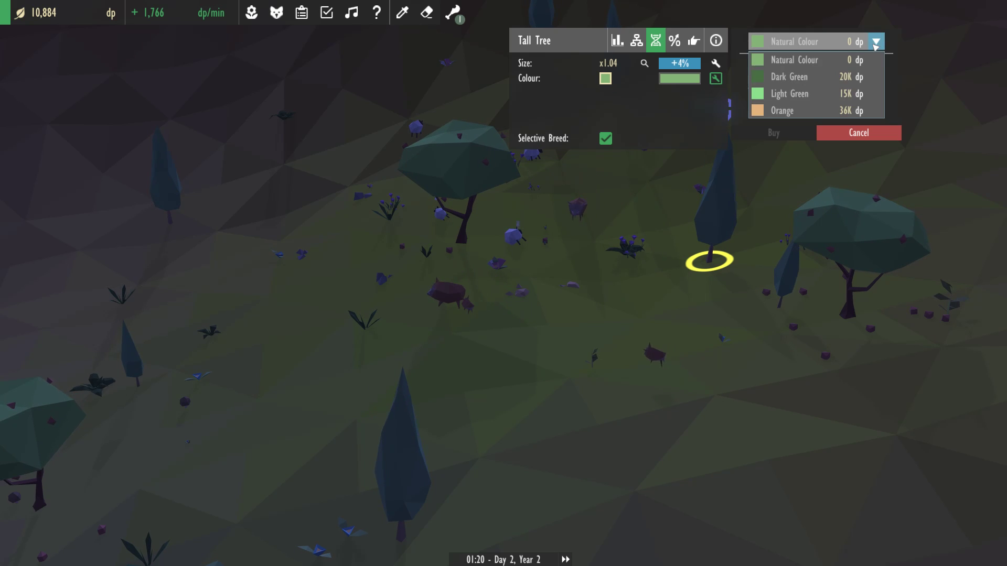
click(819, 81)
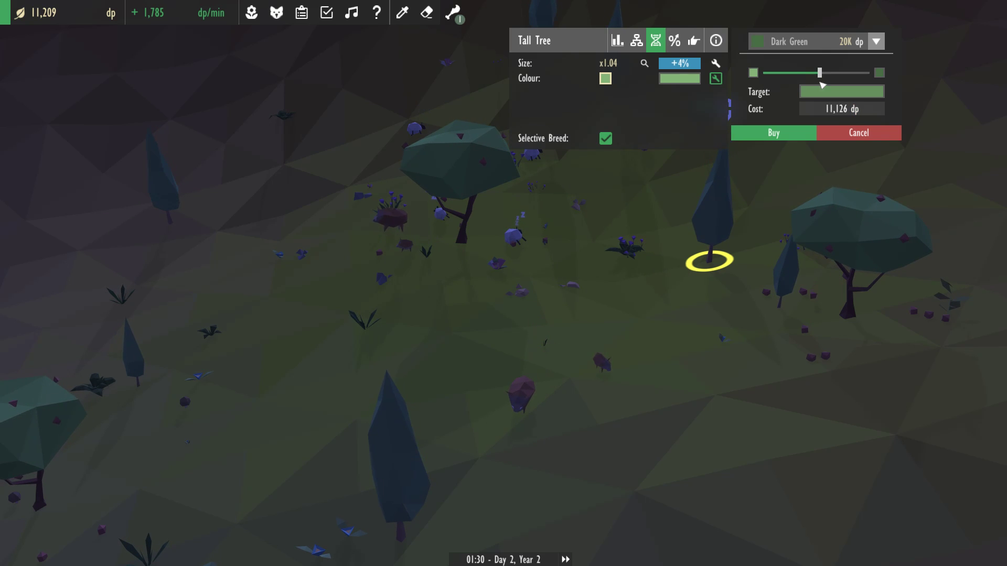
drag(820, 73, 834, 73)
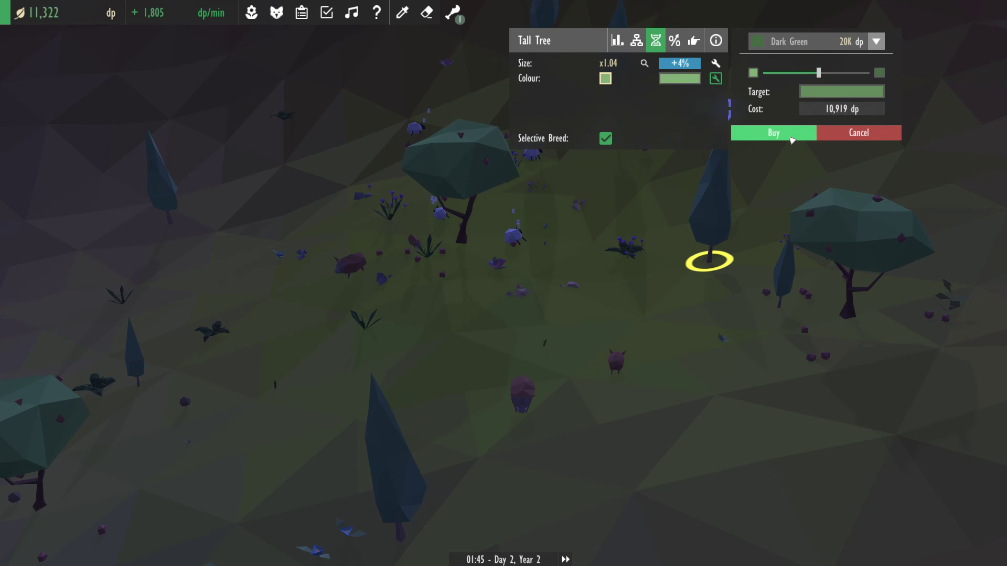
click(792, 138)
click(775, 307)
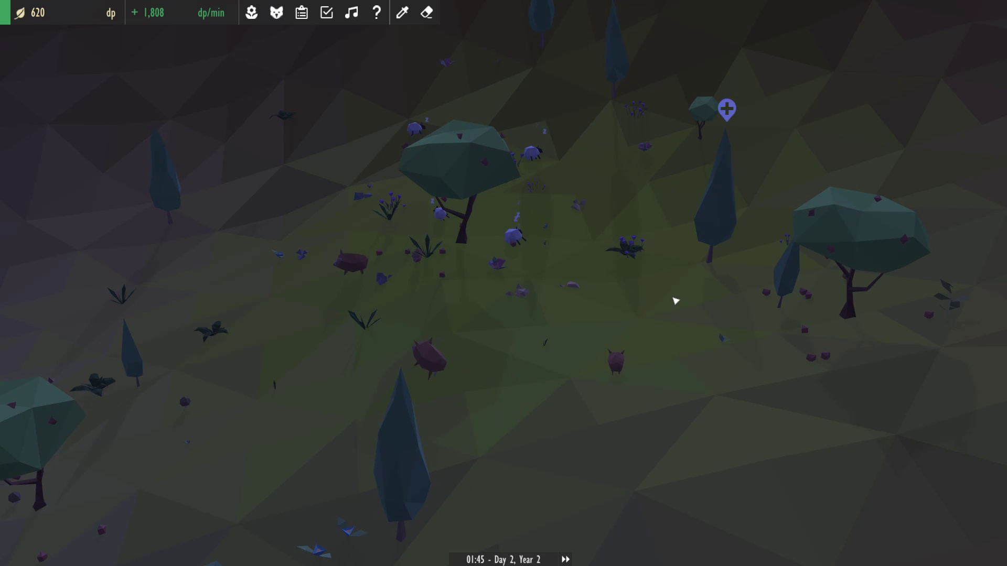
scroll(675, 301, down, 3)
scroll(598, 307, down, 3)
scroll(516, 315, down, 3)
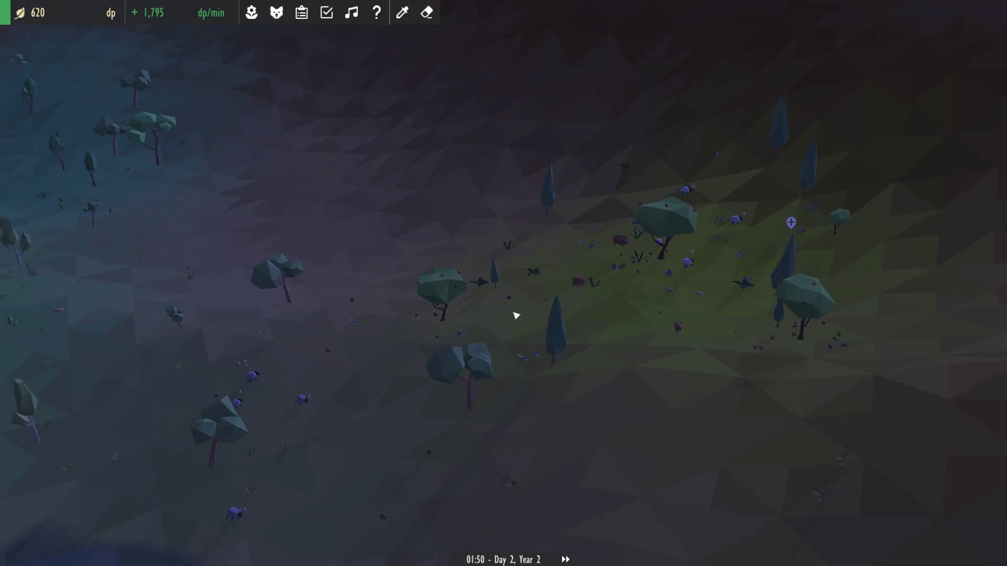
scroll(516, 315, down, 3)
Swing the camera over to the birch woodland by the purple water and fast-forward time.
drag(488, 307, 583, 440)
drag(583, 394, 569, 543)
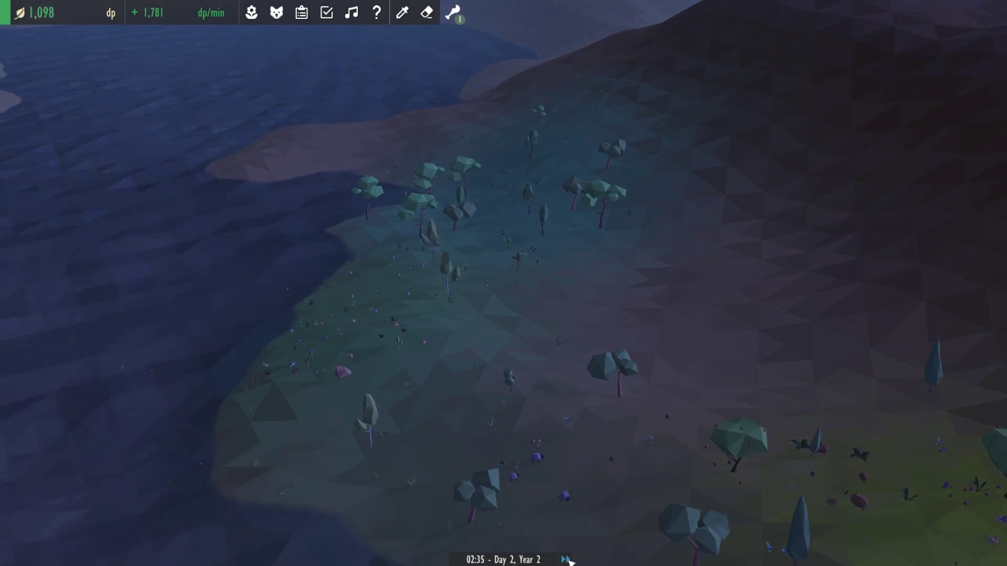
scroll(551, 433, up, 1)
scroll(545, 414, up, 1)
mouse_move(544, 414)
mouse_down()
mouse_move(638, 410)
mouse_move(582, 401)
mouse_up()
scroll(457, 390, up, 4)
scroll(420, 384, up, 3)
drag(420, 384, 394, 283)
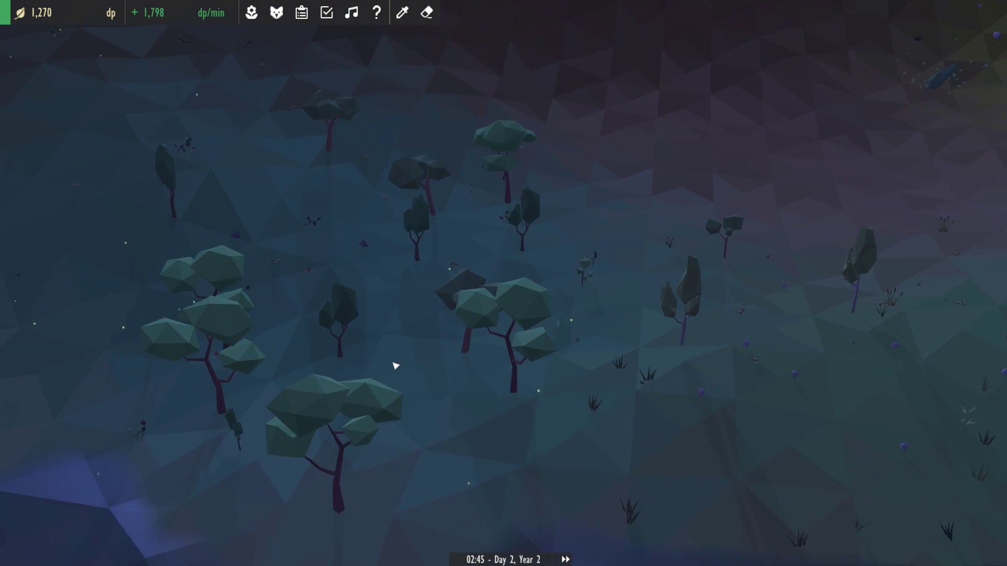
scroll(393, 284, down, 2)
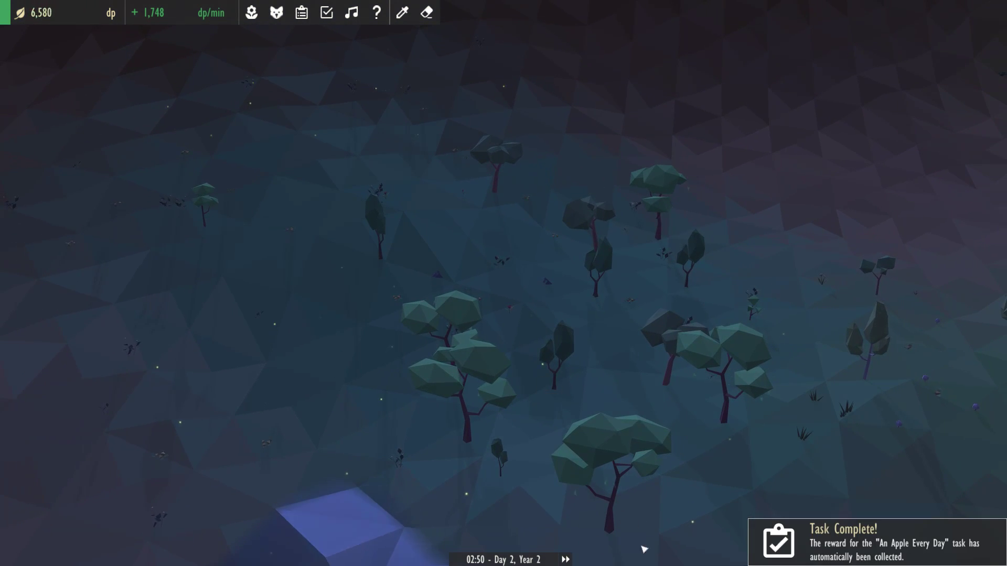
click(566, 559)
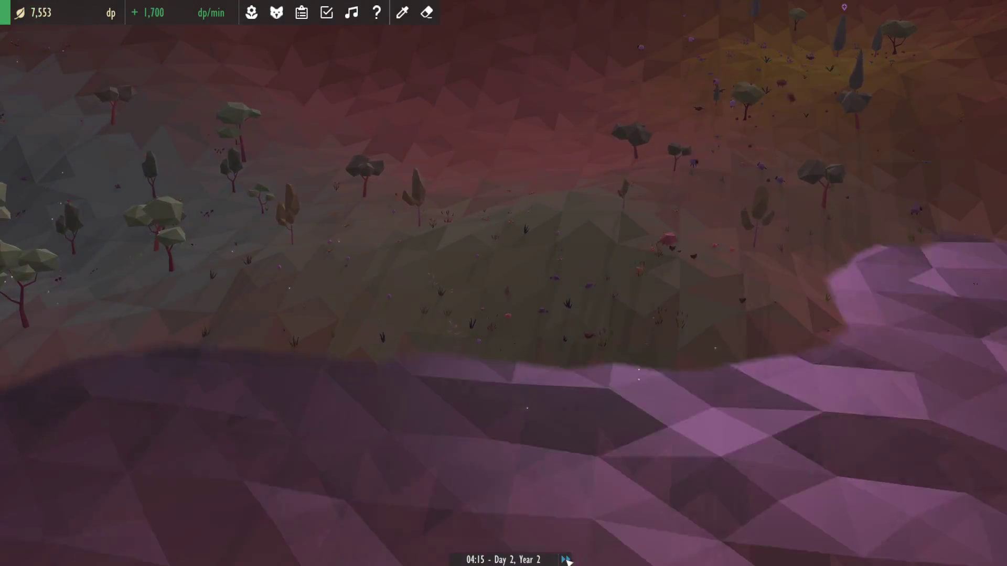
scroll(566, 355, up, 3)
Inspect a birch sapling's actions, then pick up the young birch with Transplant (3,150 dp).
click(568, 220)
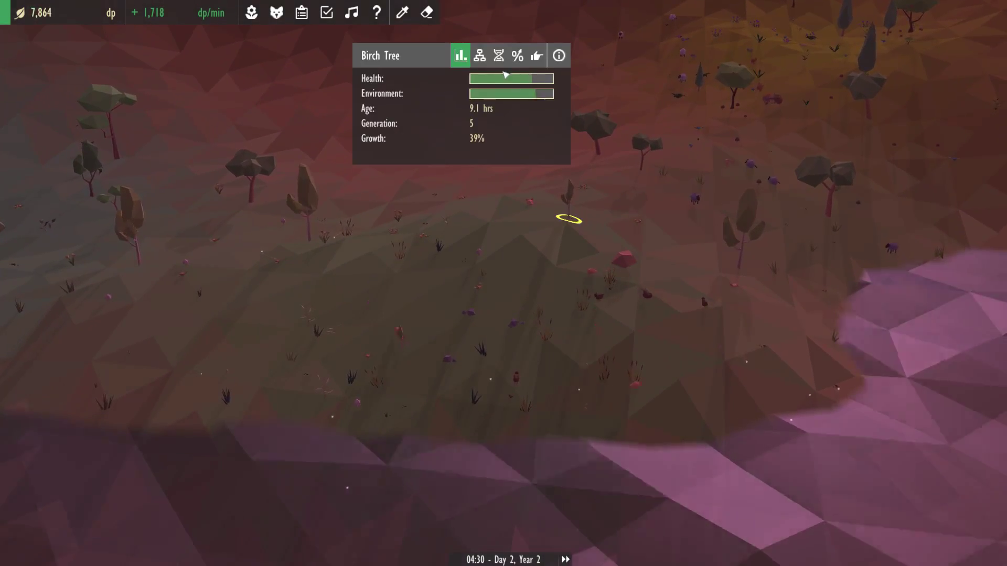
click(536, 56)
key(Escape)
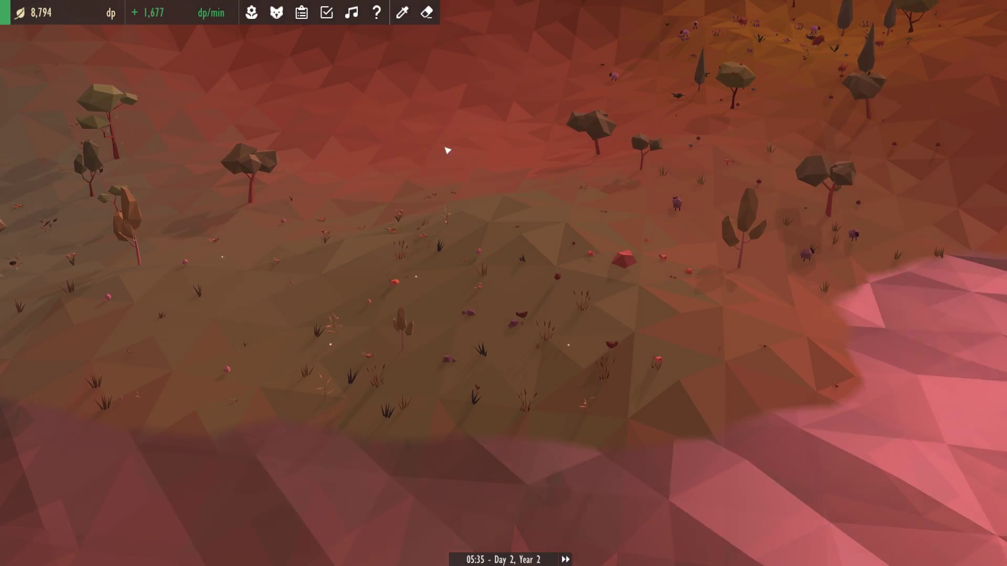
click(408, 359)
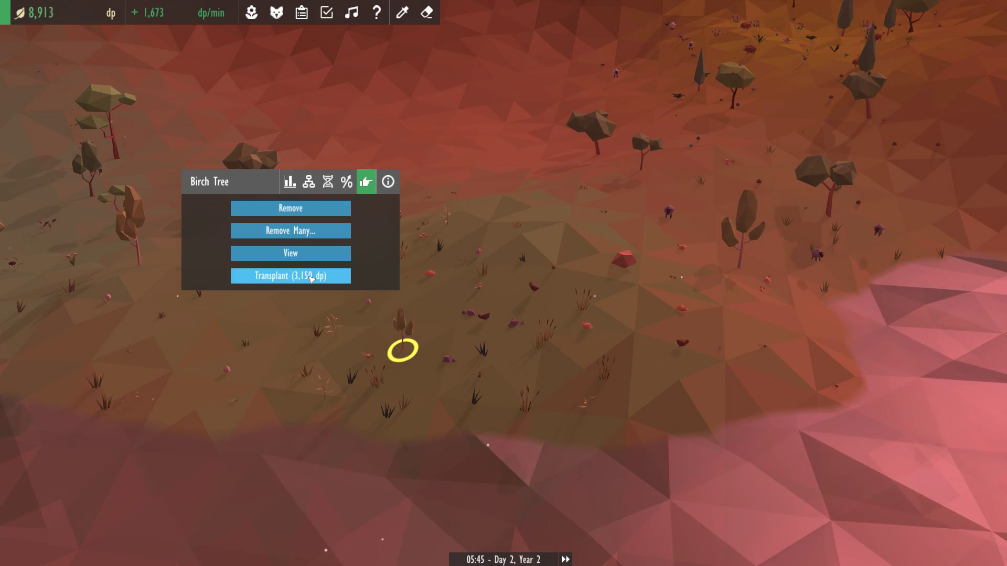
click(291, 276)
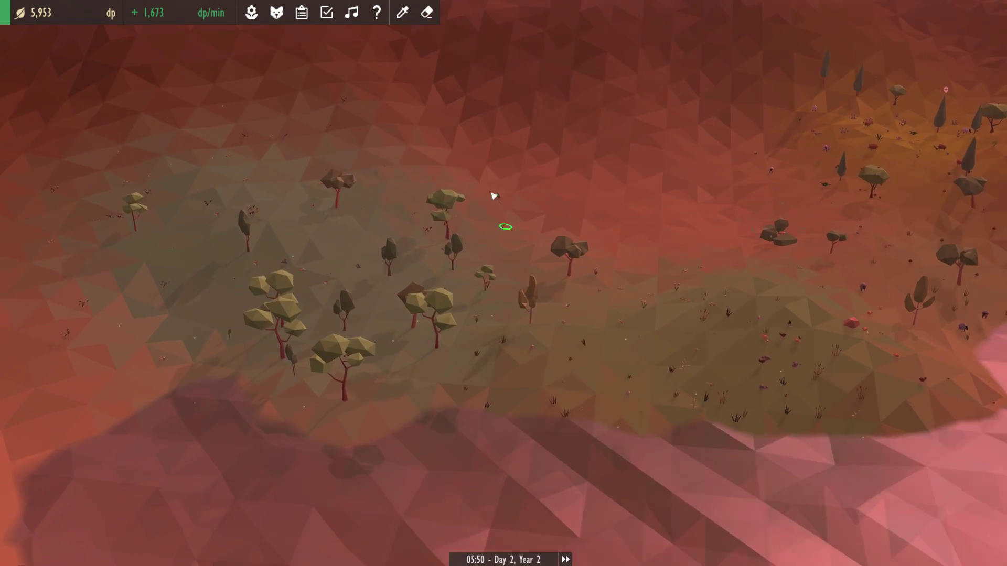
scroll(499, 202, up, 1)
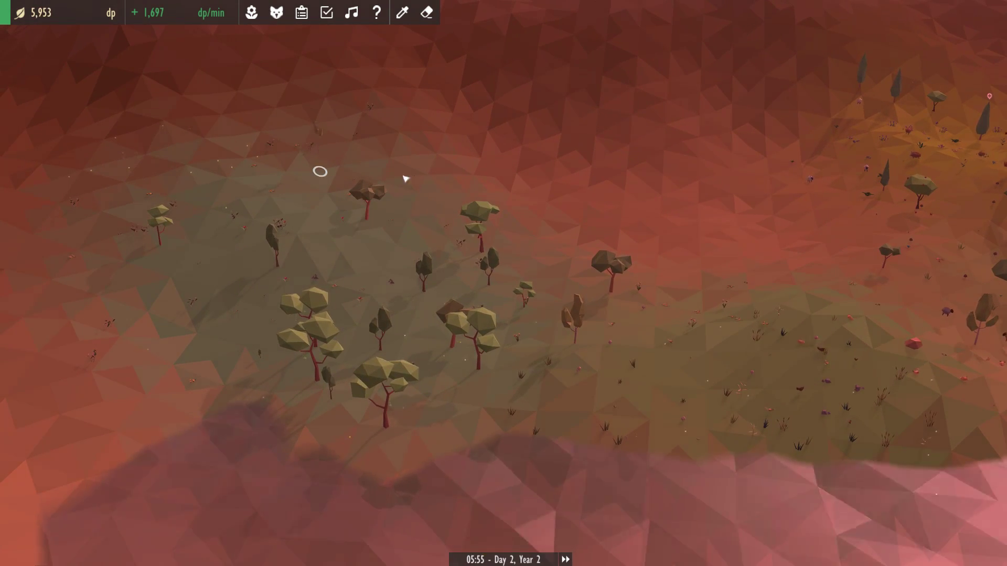
scroll(440, 185, down, 3)
Show All categories in the plant species list, pick and cancel Grass Tuft, then close it.
click(251, 13)
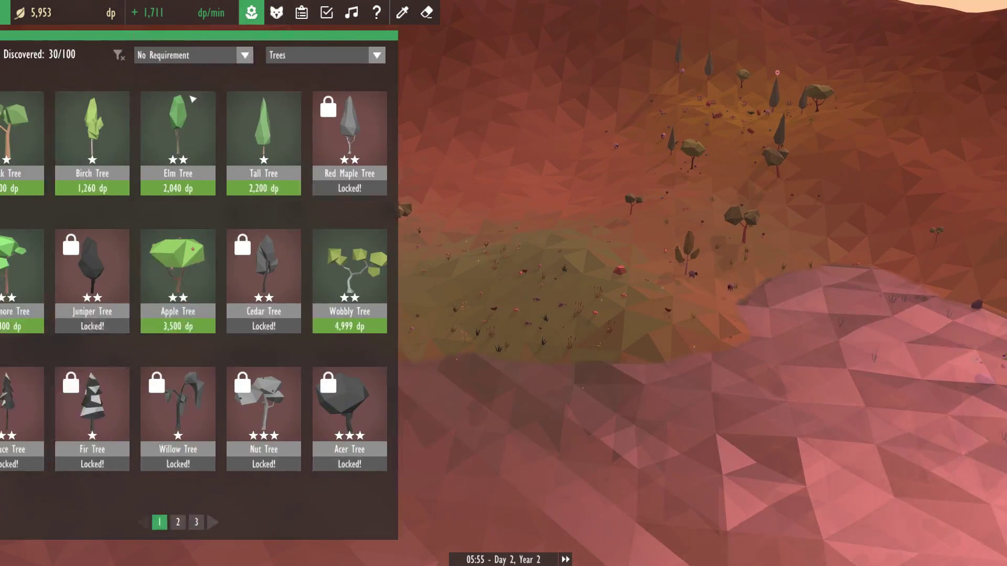
click(399, 55)
click(354, 73)
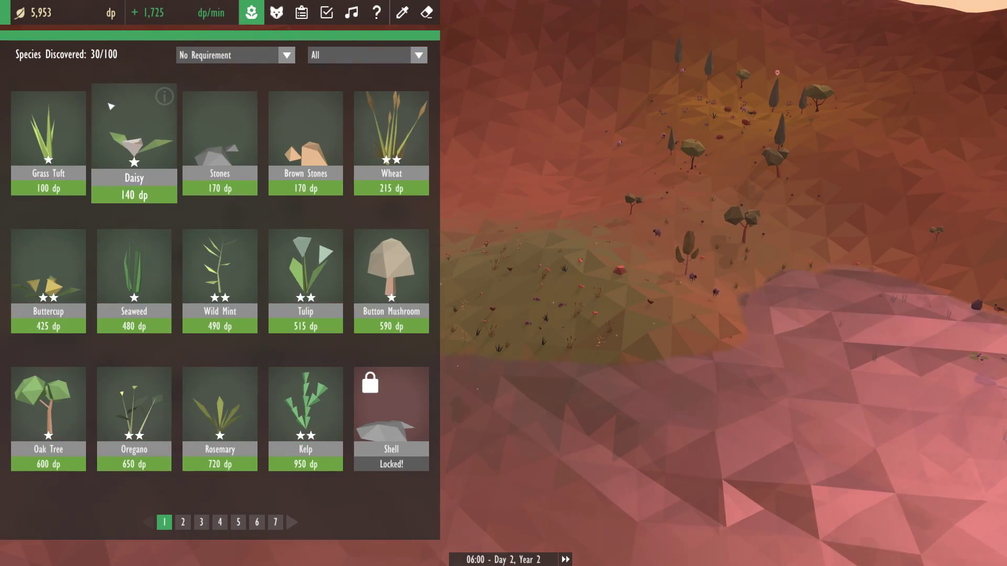
click(48, 134)
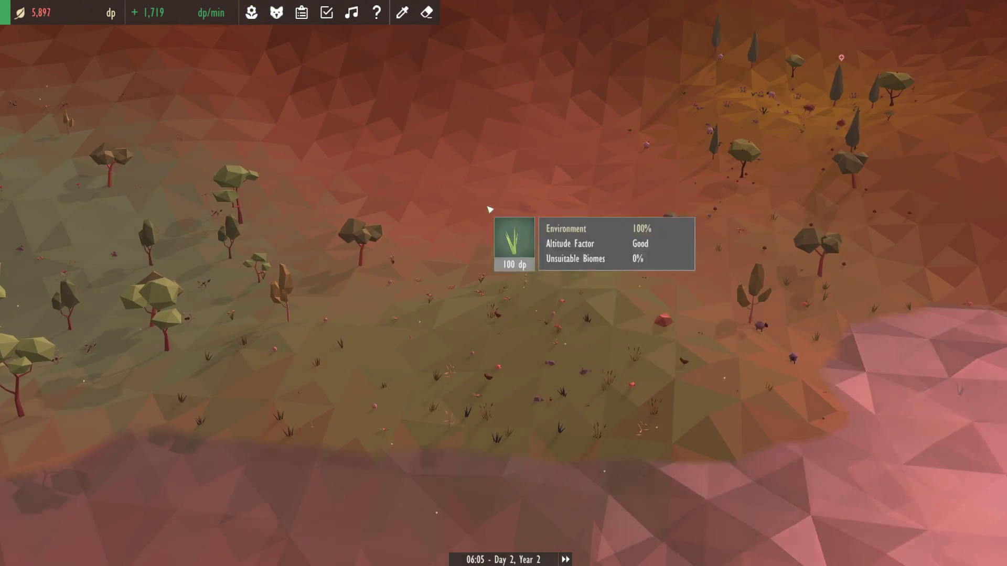
right_click(543, 221)
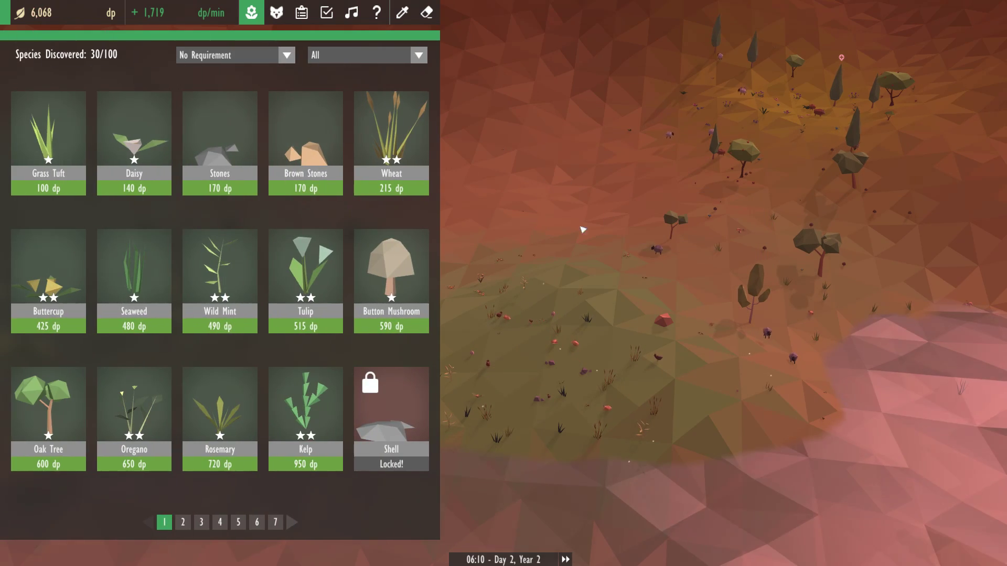
key(Escape)
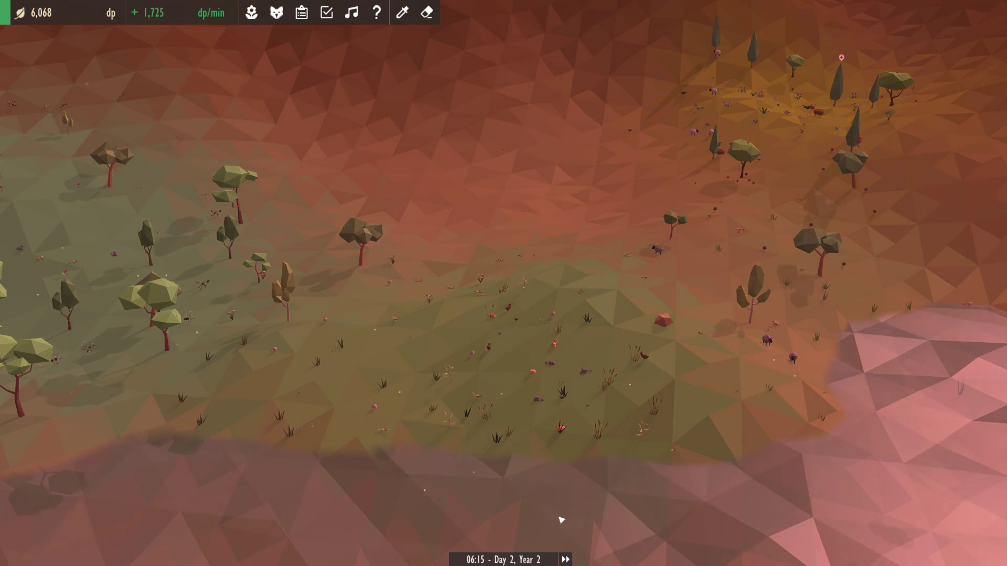
Fast-forward time and pan with W, S and A to the grove above the pond.
click(567, 559)
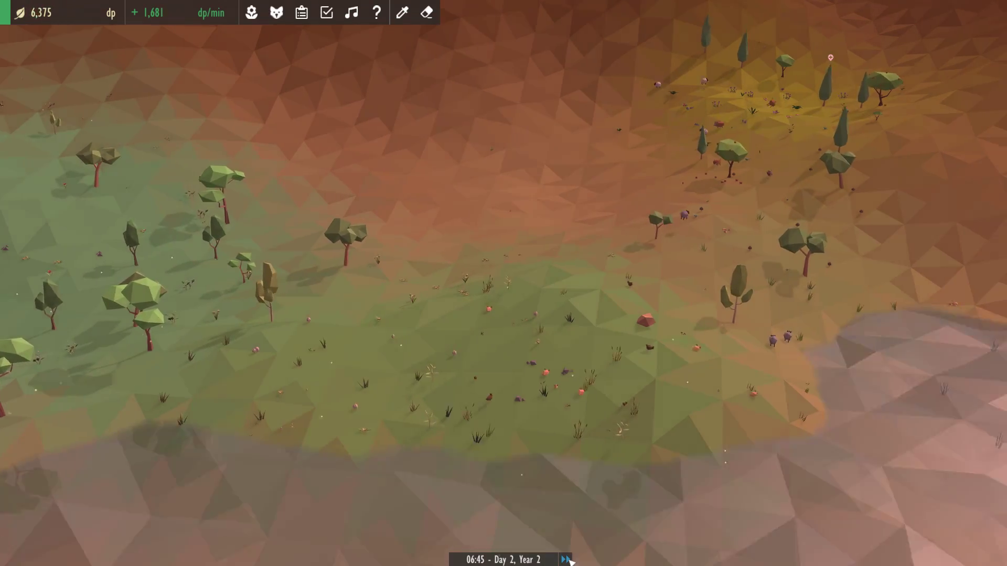
key(w)
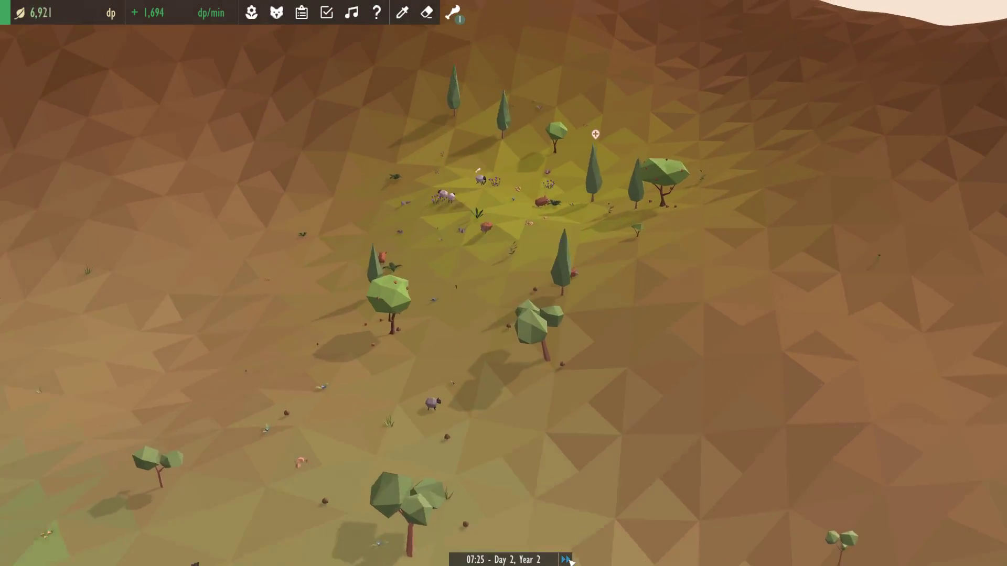
key(w)
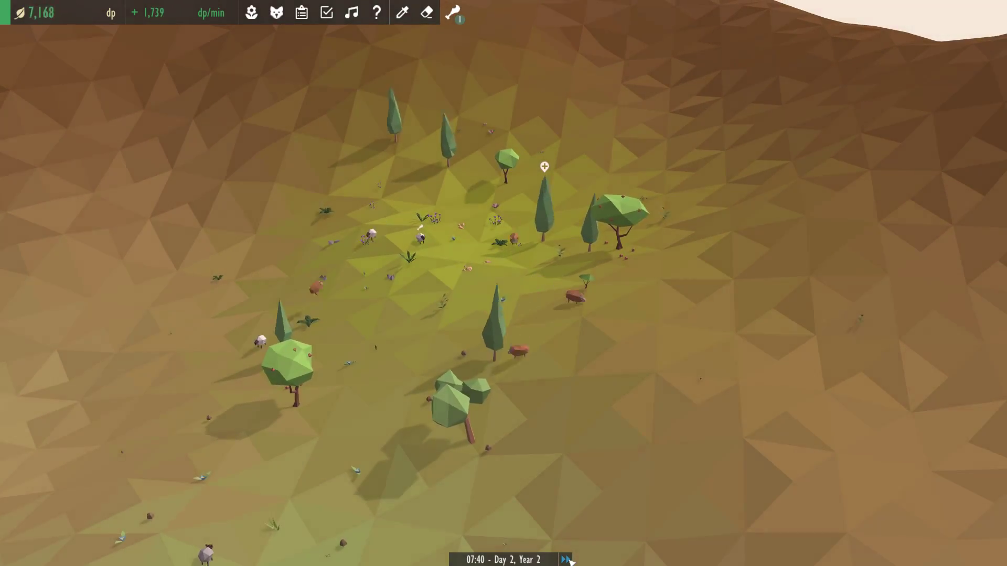
scroll(570, 560, up, 2)
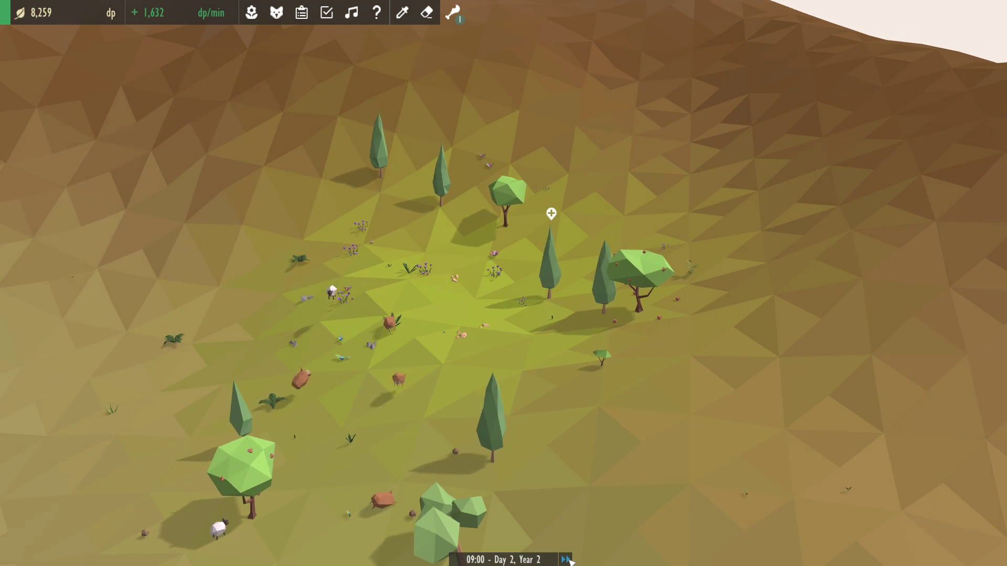
scroll(570, 560, up, 1)
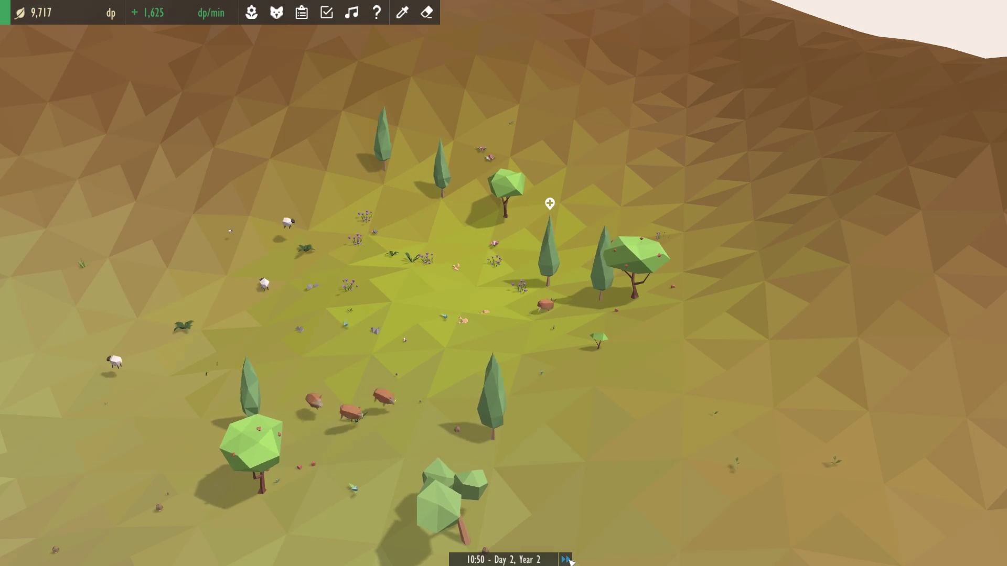
scroll(570, 561, up, 1)
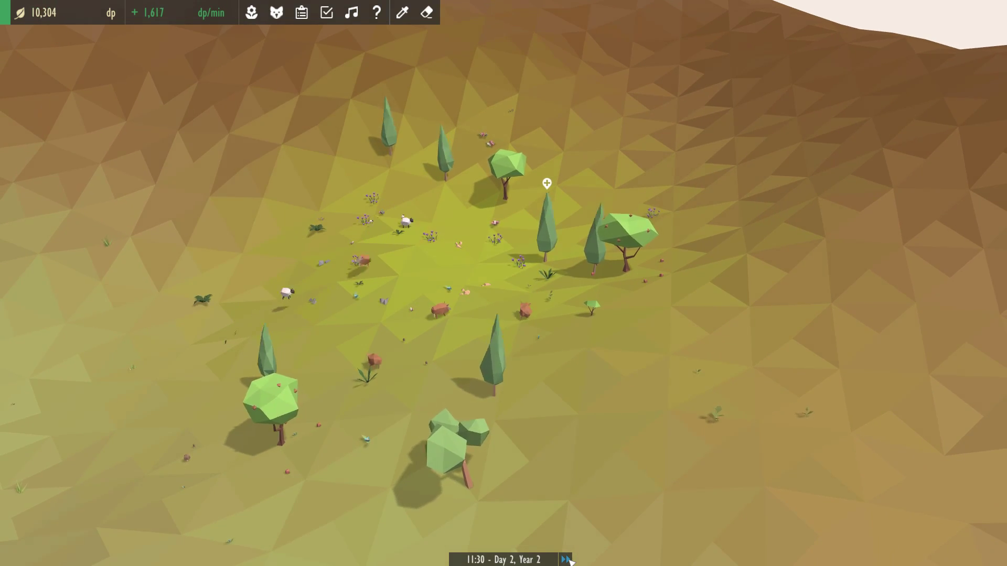
key(s)
key(a)
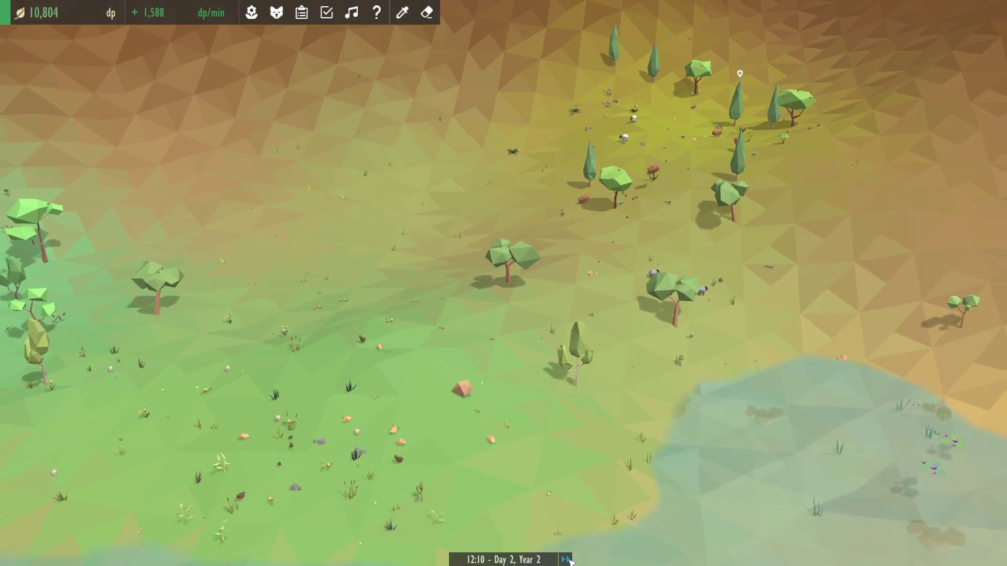
key(a)
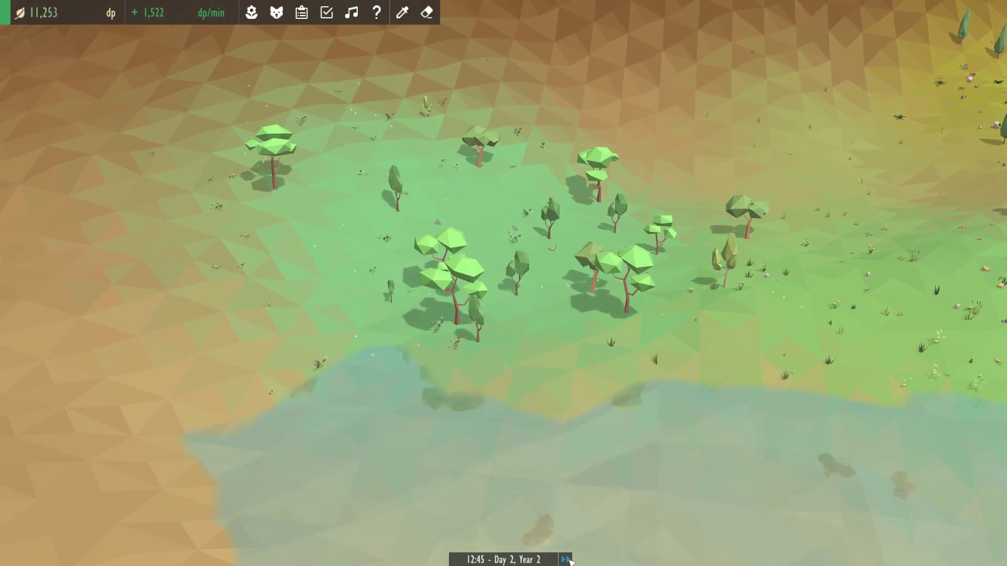
scroll(463, 322, up, 3)
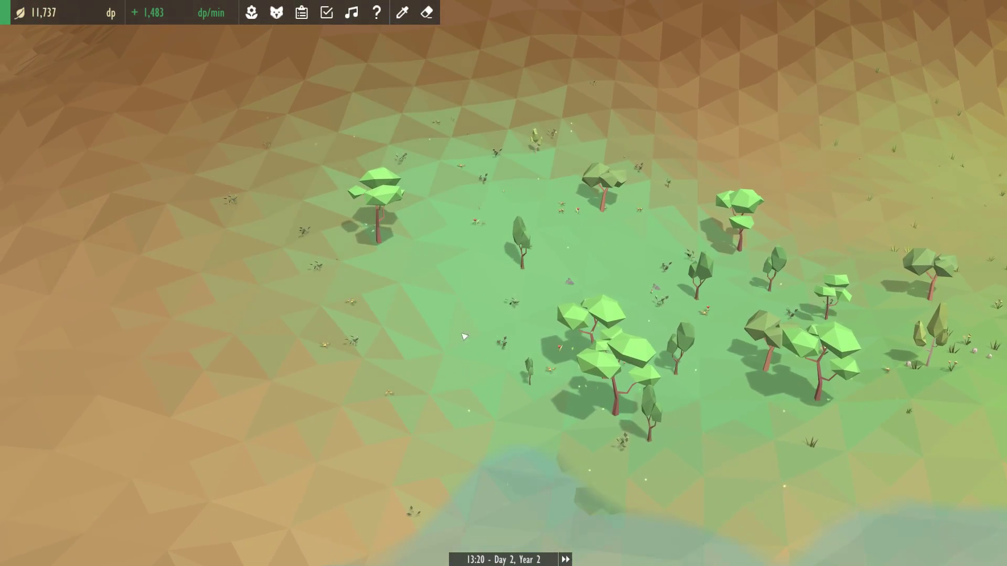
Inspect the Sycamore Trees' actions and evolutions, finding Nut Tree for 18,900 dp.
click(372, 229)
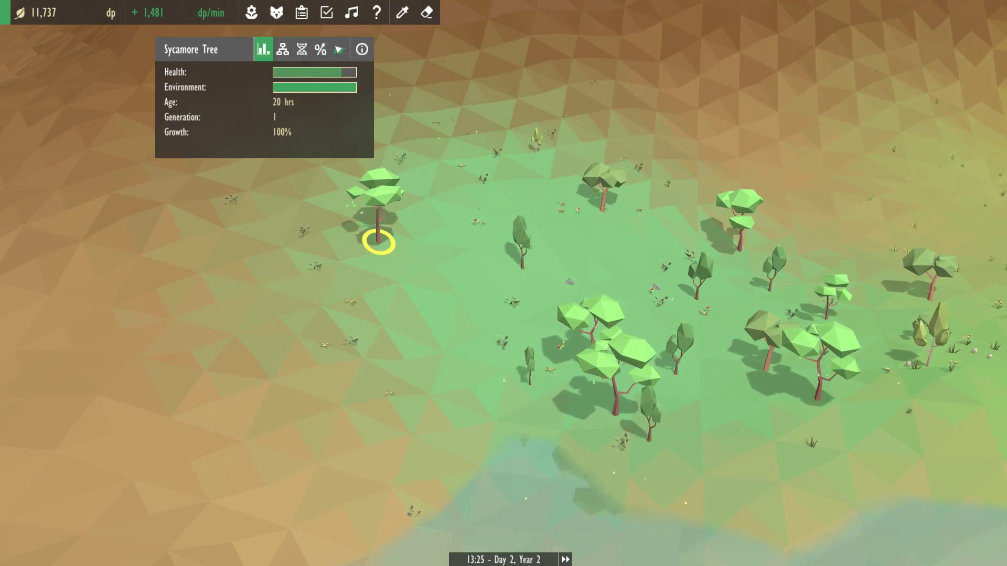
click(339, 51)
click(282, 50)
click(478, 160)
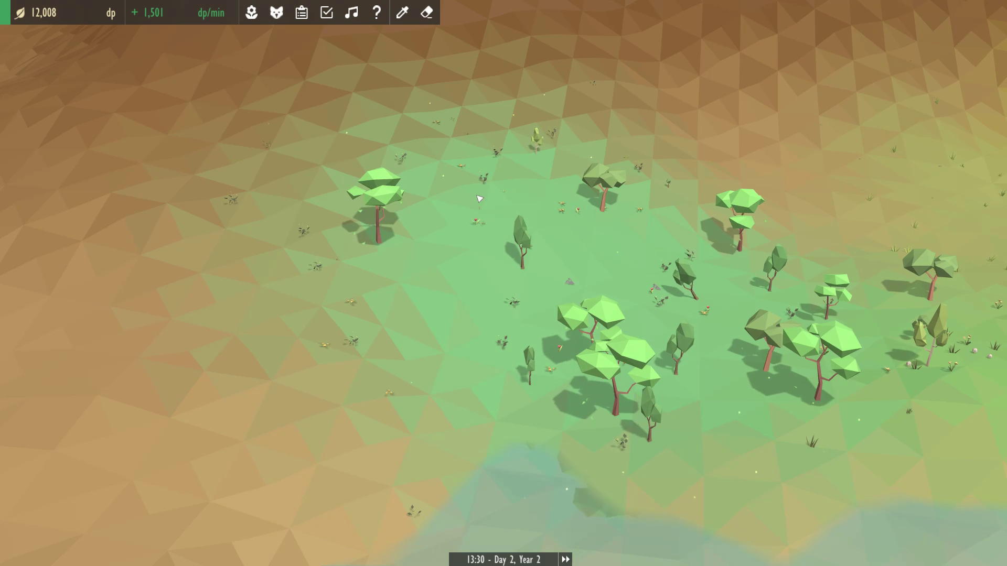
scroll(441, 236, up, 3)
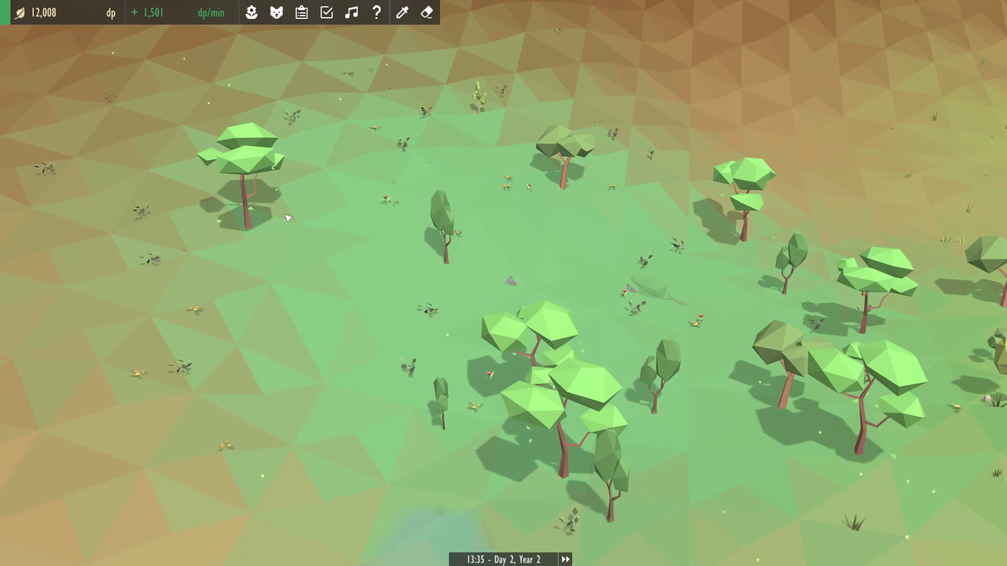
click(288, 218)
mouse_move(215, 70)
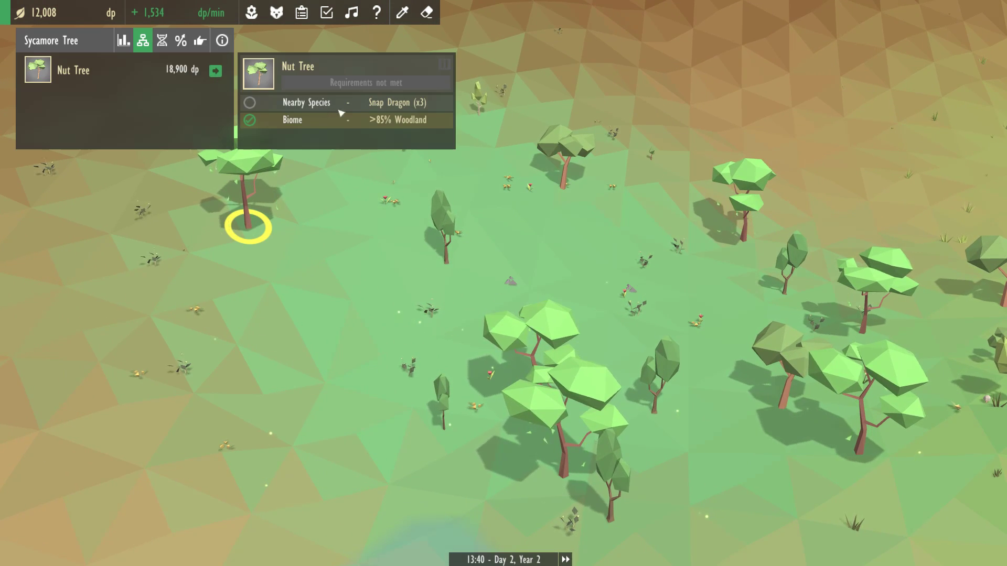
click(351, 217)
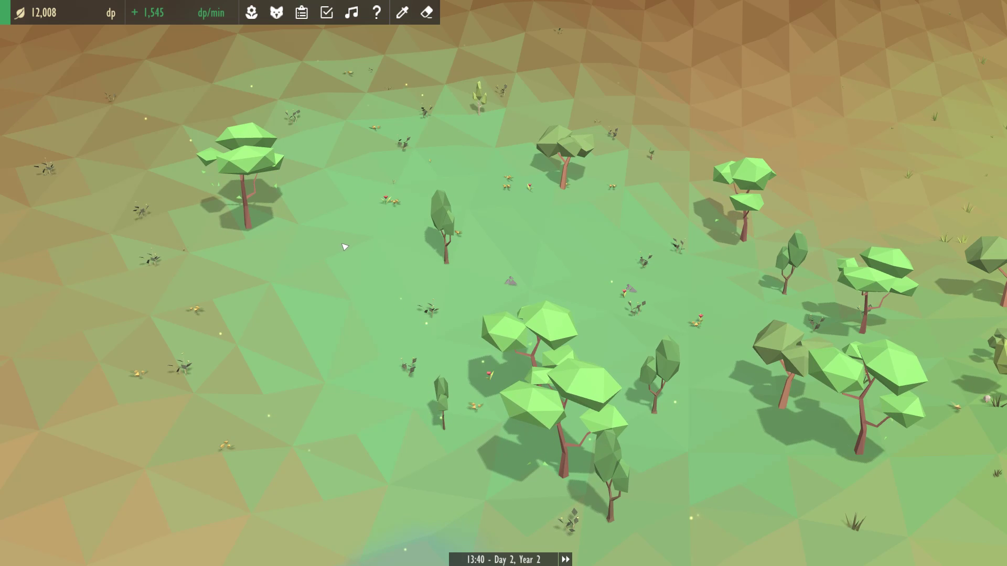
Check a Poppy's evolutions and the Buttercup's Snap Dragon unlock requirements (6,600 dp).
click(390, 201)
click(293, 74)
click(234, 286)
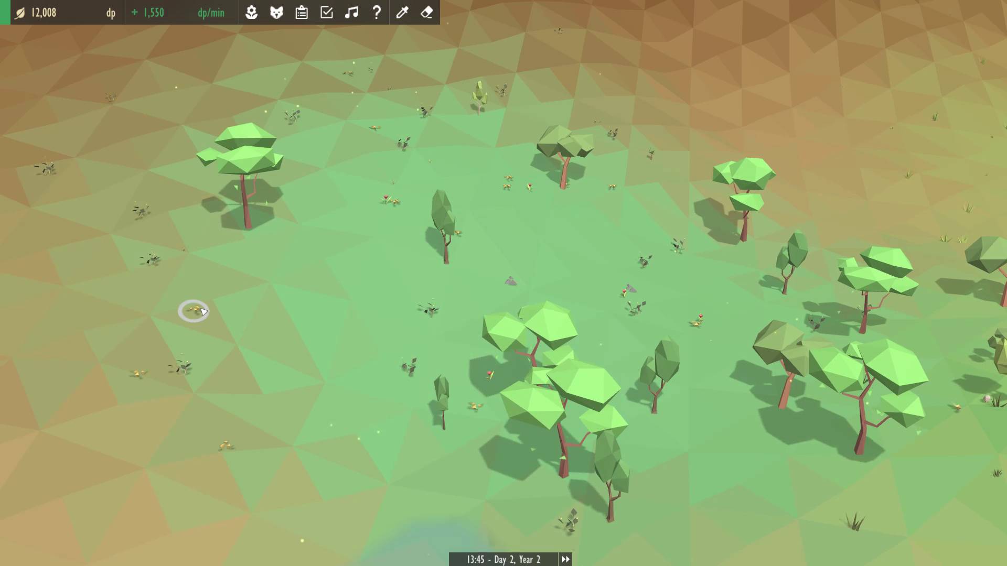
click(194, 312)
click(130, 184)
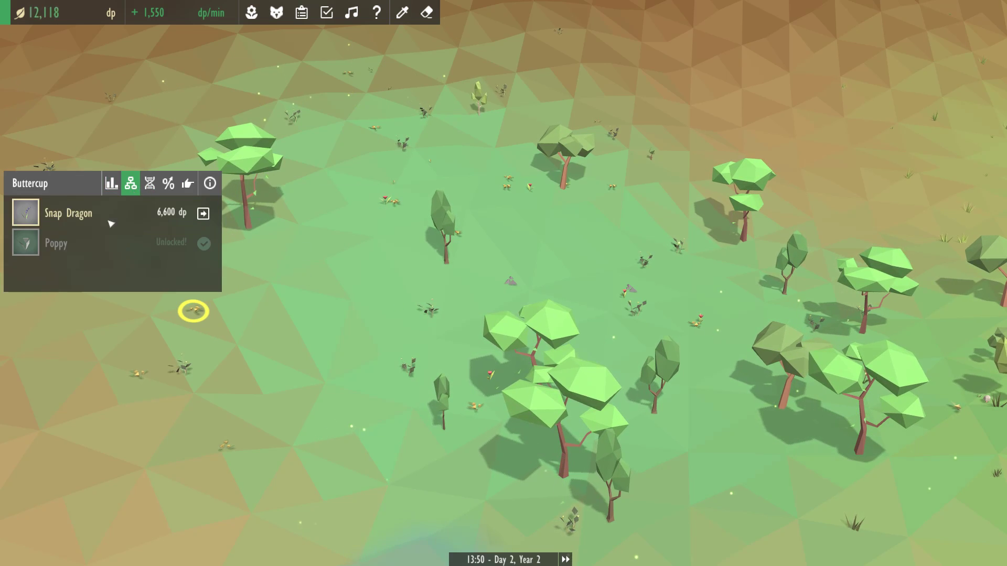
click(203, 213)
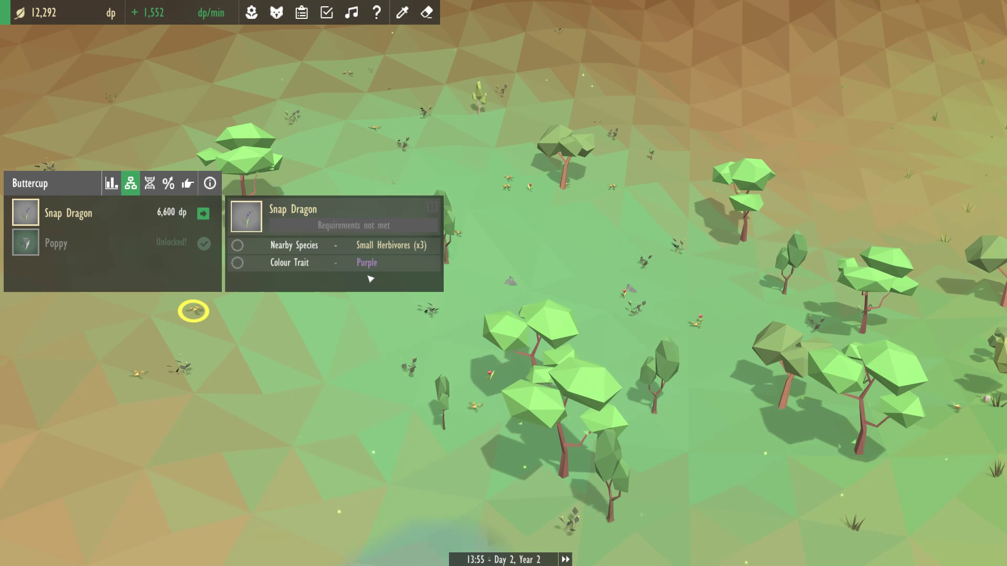
click(344, 171)
drag(345, 171, 472, 315)
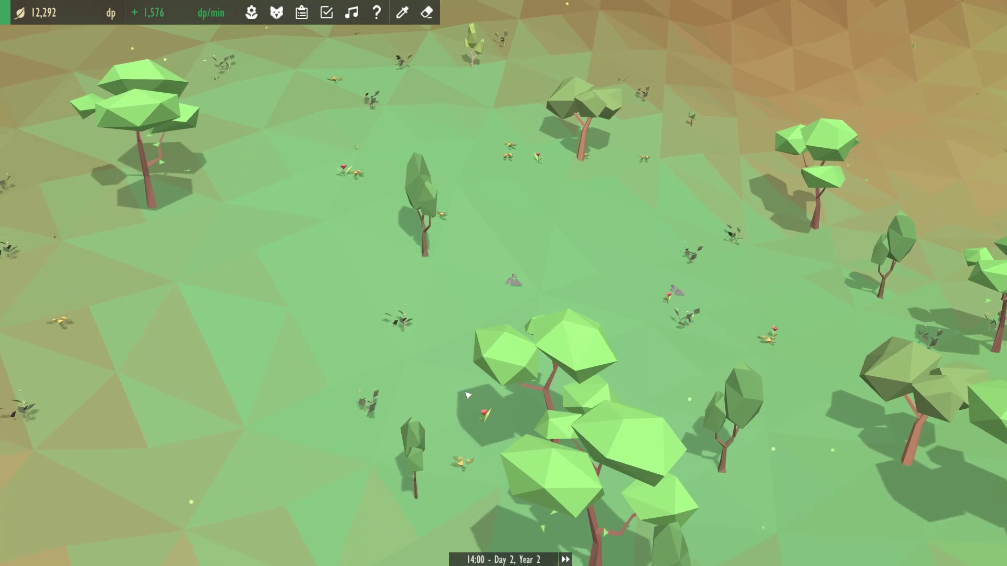
Inspect several Poppies while panning across the meadow to the grove.
click(484, 428)
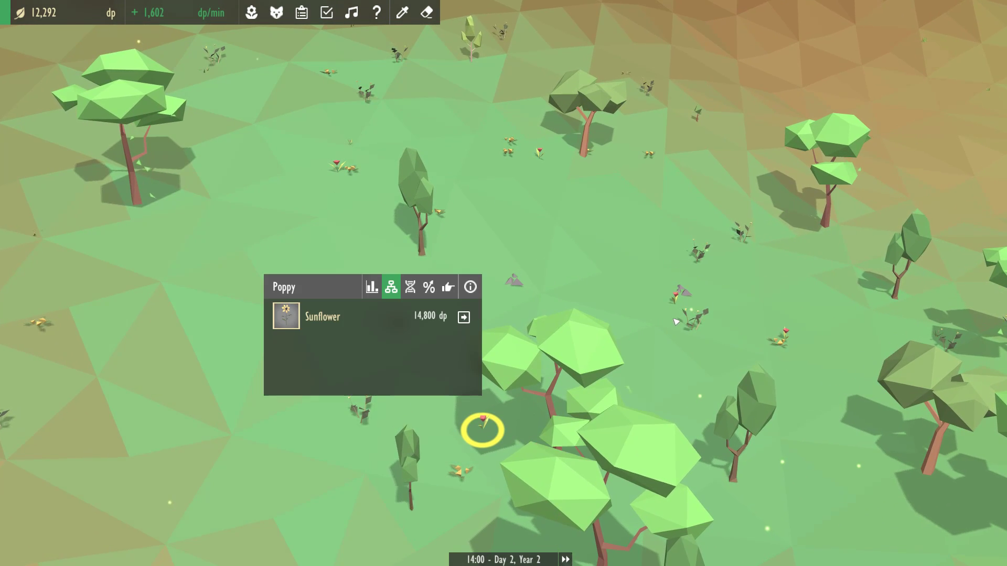
click(674, 300)
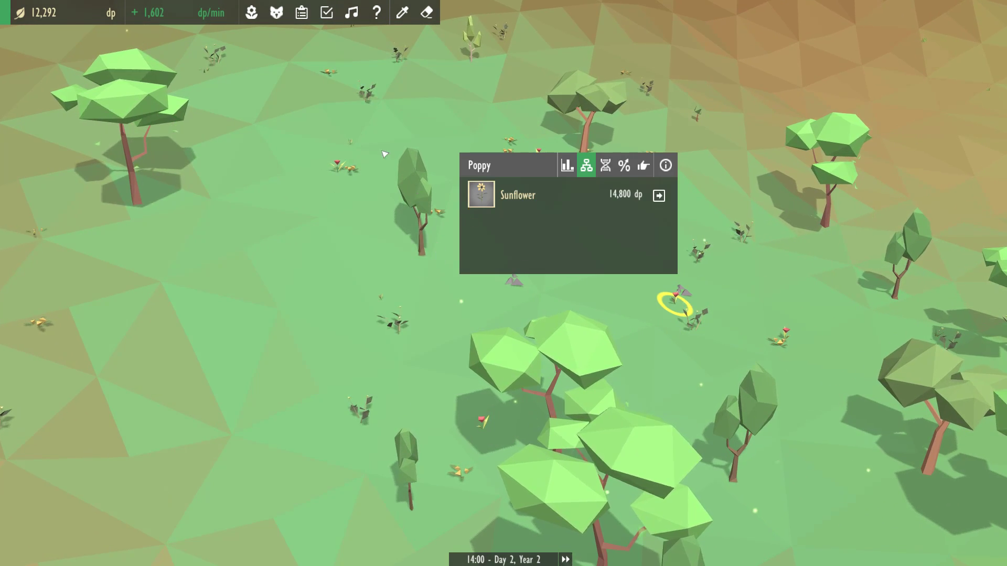
click(307, 182)
mouse_move(541, 149)
mouse_down()
mouse_move(389, 336)
mouse_move(339, 378)
mouse_up()
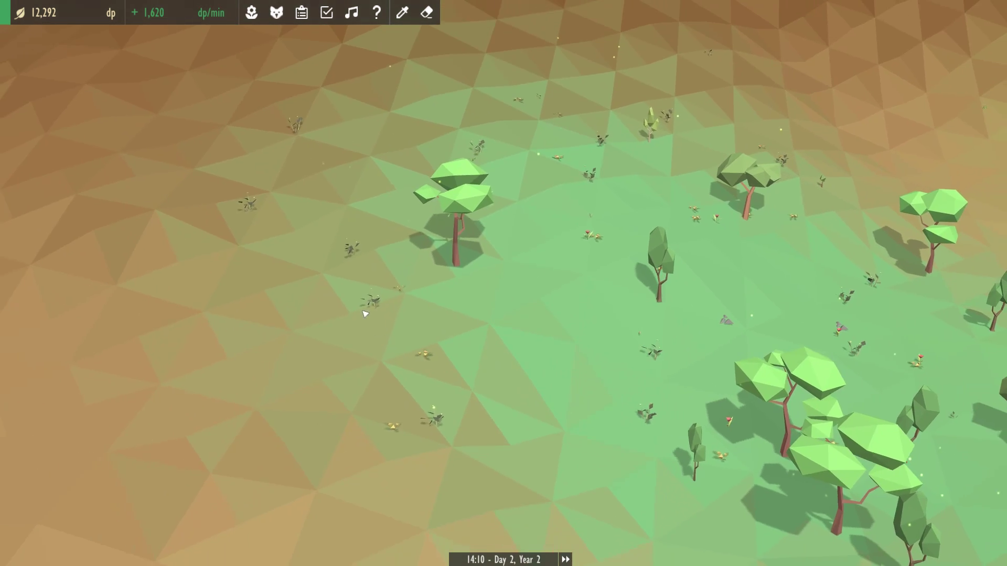
scroll(473, 331, down, 5)
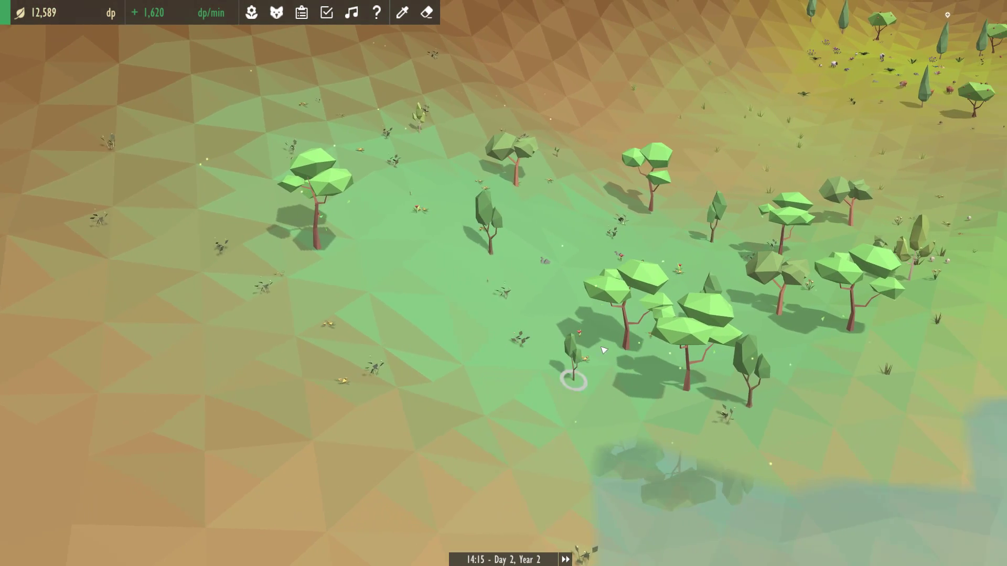
scroll(603, 350, up, 3)
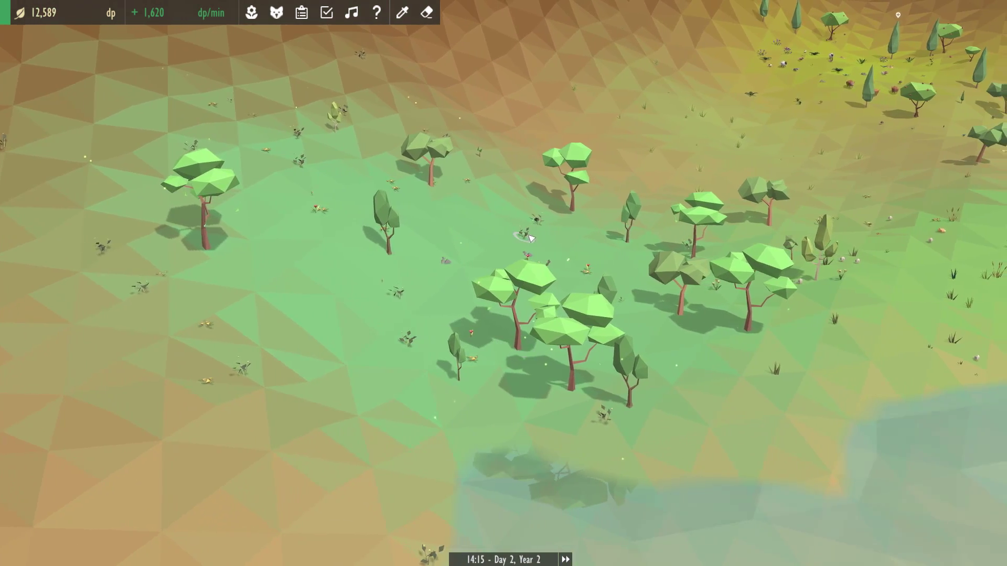
click(512, 346)
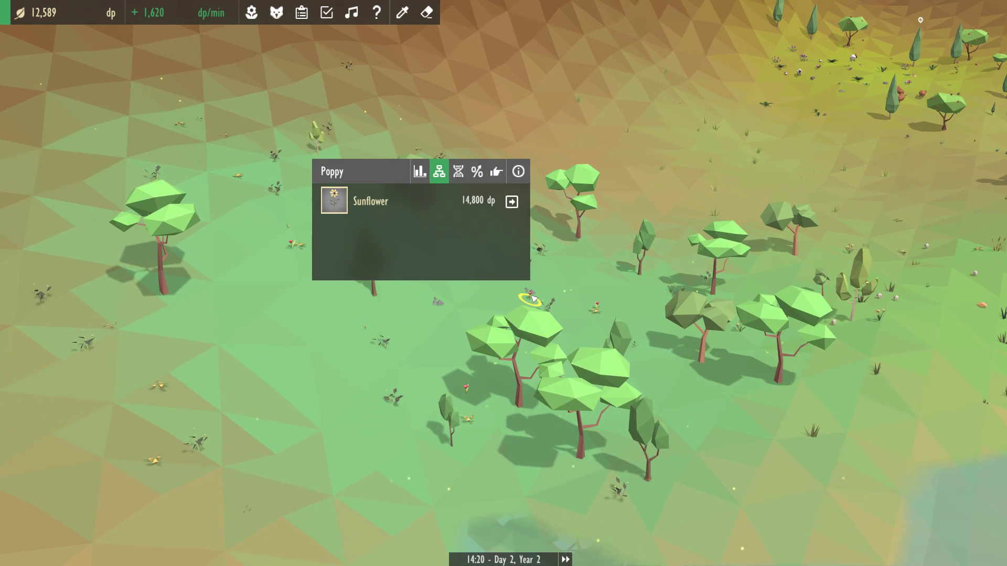
Recheck a Buttercup's Snap Dragon requirements and its health and growth stats.
click(157, 386)
drag(158, 386, 468, 346)
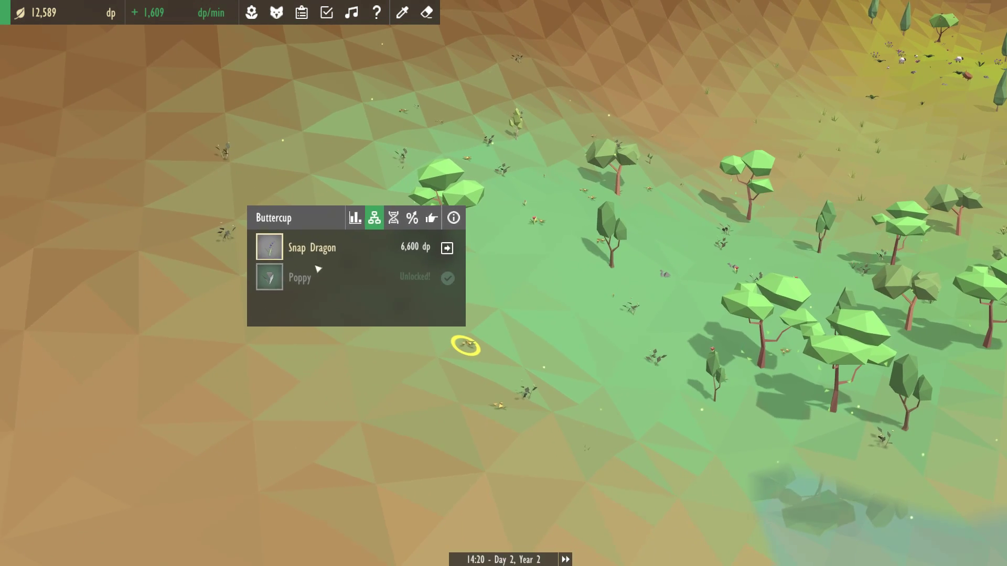
click(448, 247)
click(357, 218)
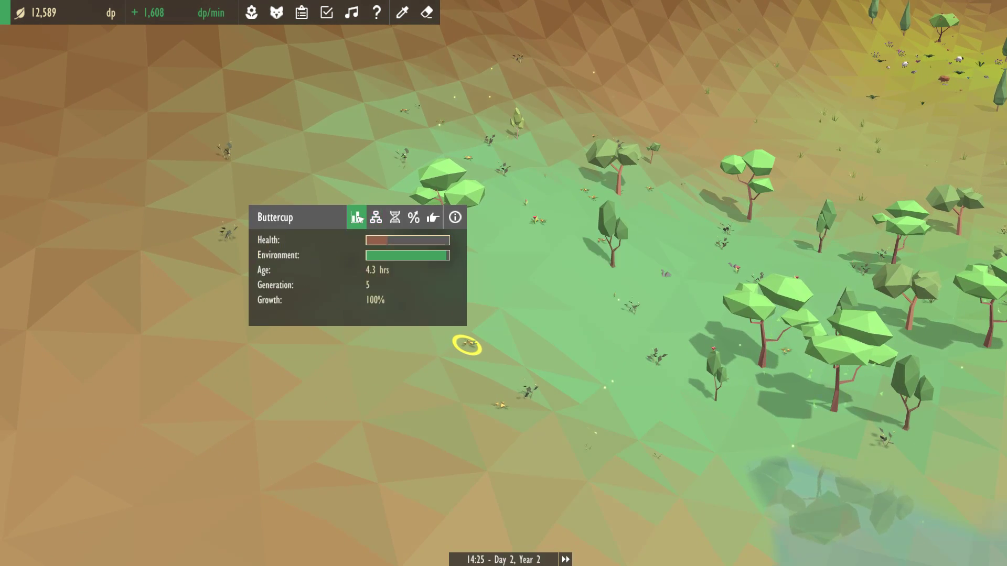
drag(397, 236, 535, 486)
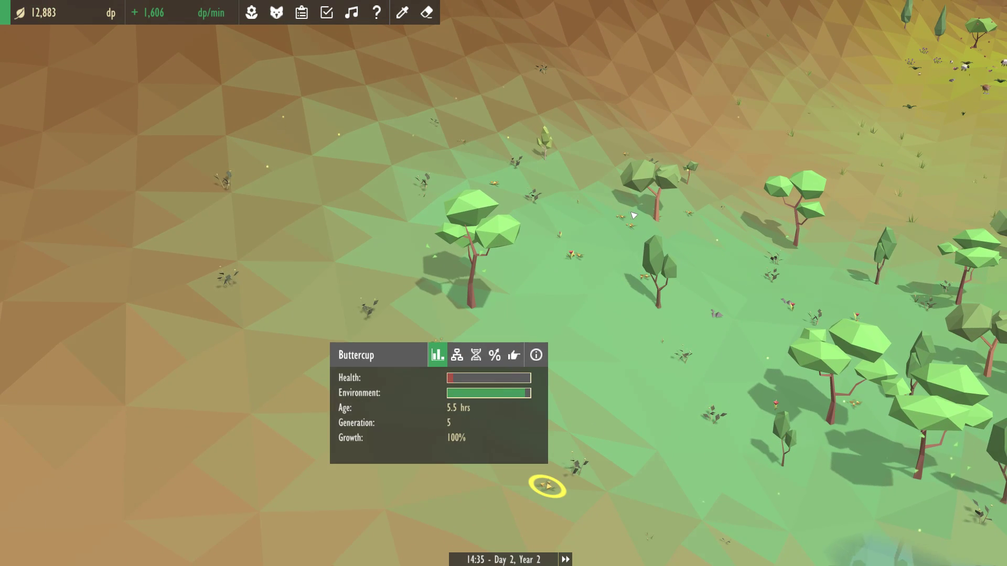
Inspect several Buttercups, the young Elm and the sycamore, ending with a buttercup selected.
click(634, 219)
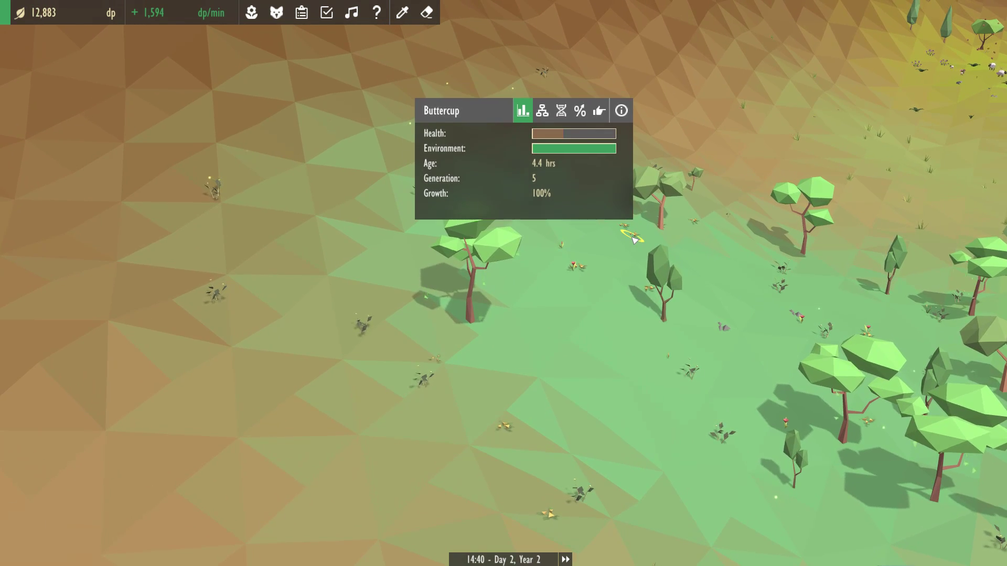
click(647, 235)
click(580, 252)
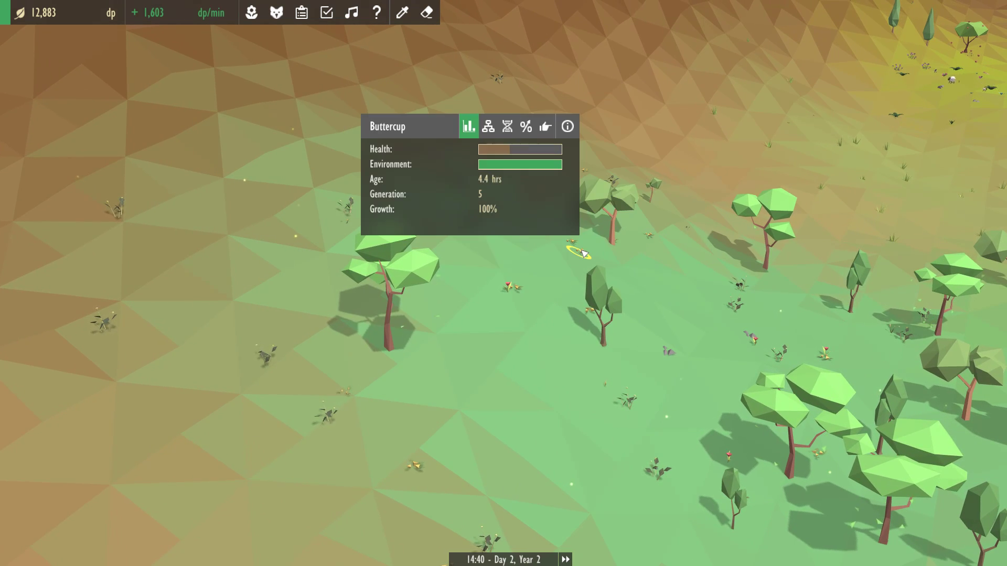
click(591, 318)
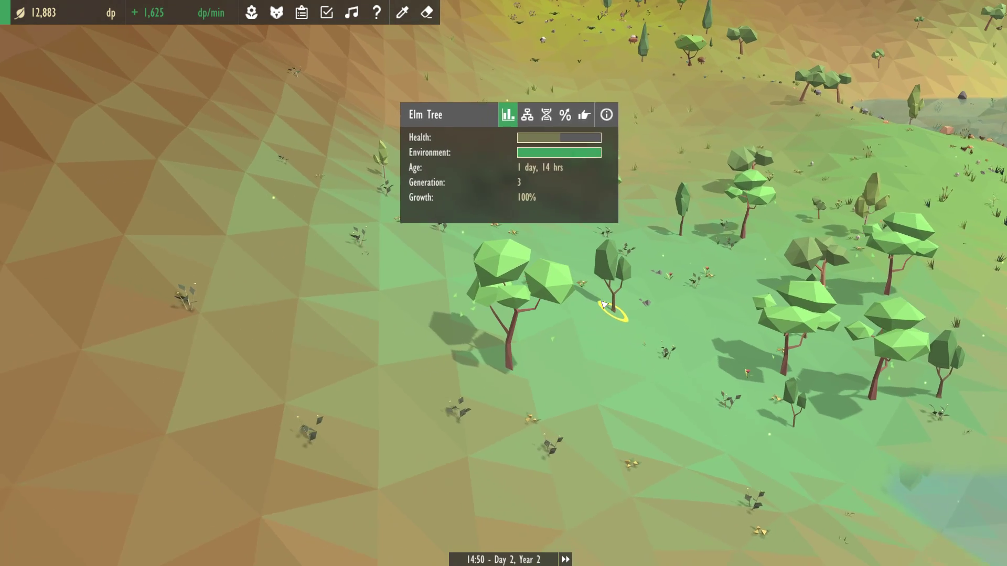
click(529, 317)
drag(530, 316, 574, 300)
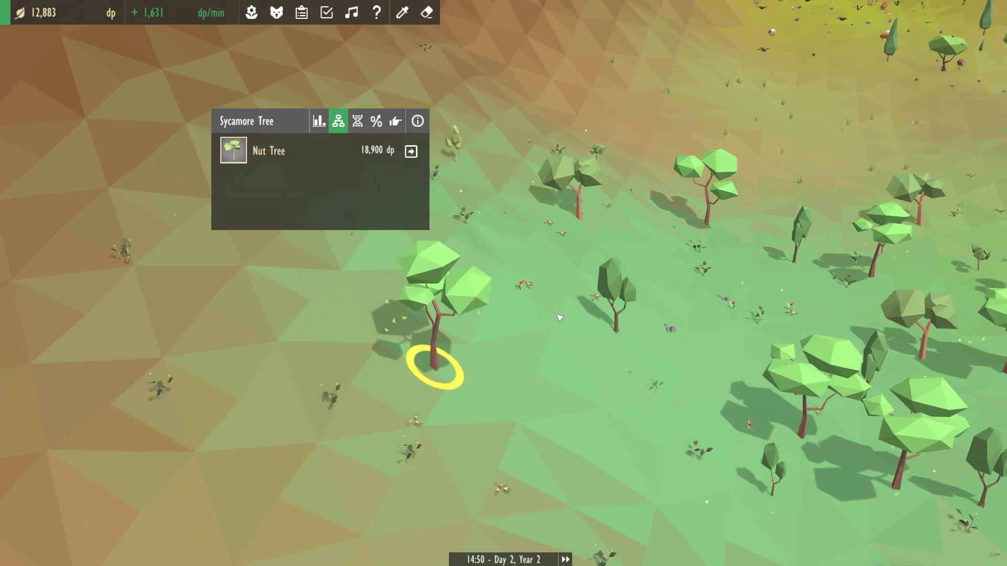
click(573, 300)
drag(503, 314, 550, 362)
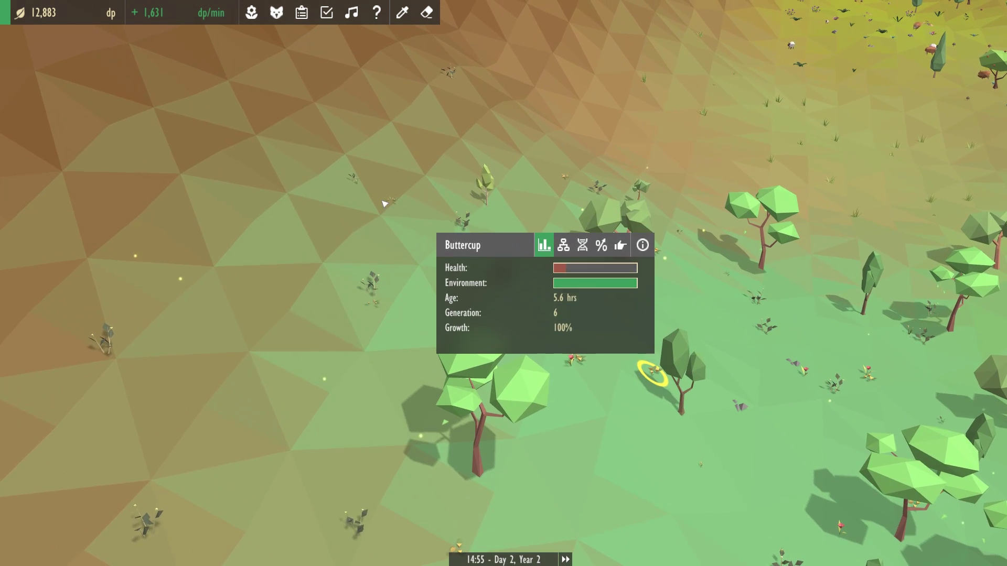
click(401, 204)
Review the Buttercup's Snap Dragon unlock requirements and available actions.
click(298, 75)
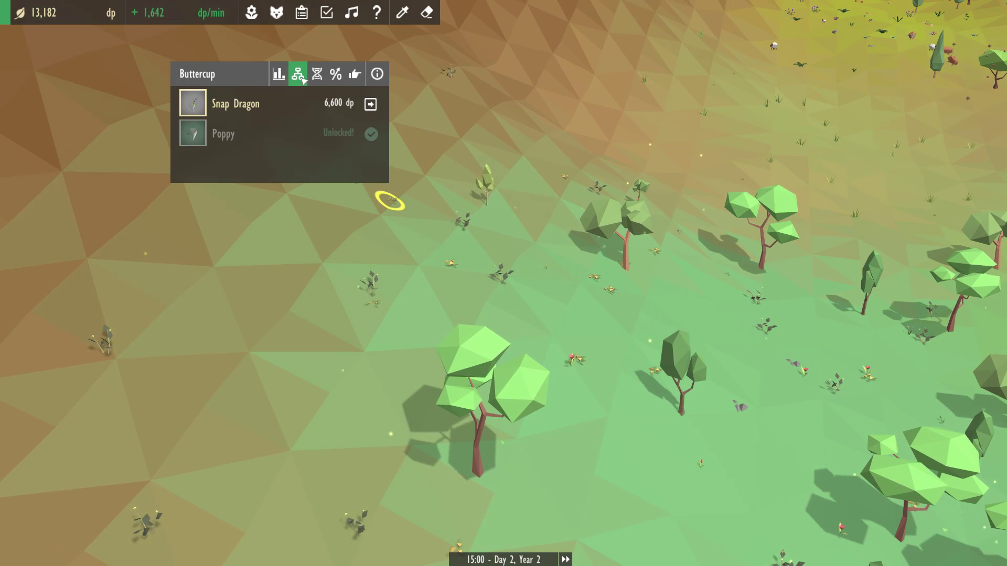
click(371, 104)
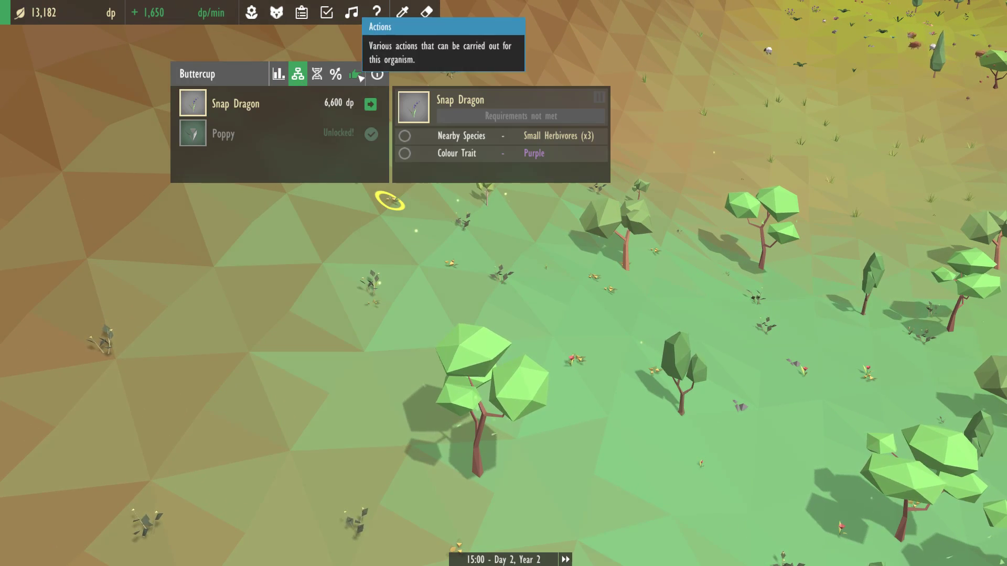
click(355, 74)
Preview a partial Purple colour shift on the Buttercup priced at 12,518 dp, then cancel it.
click(318, 74)
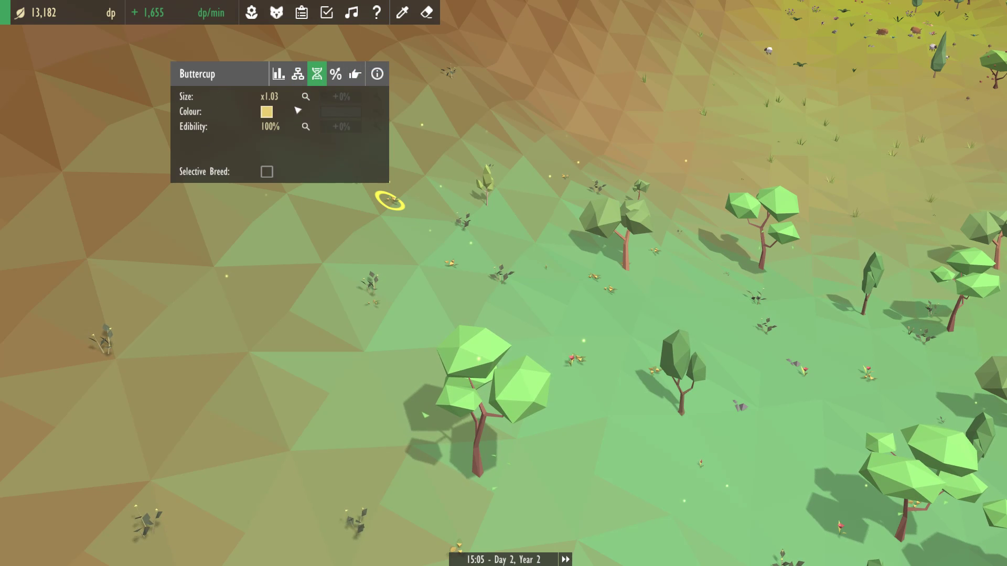
click(376, 113)
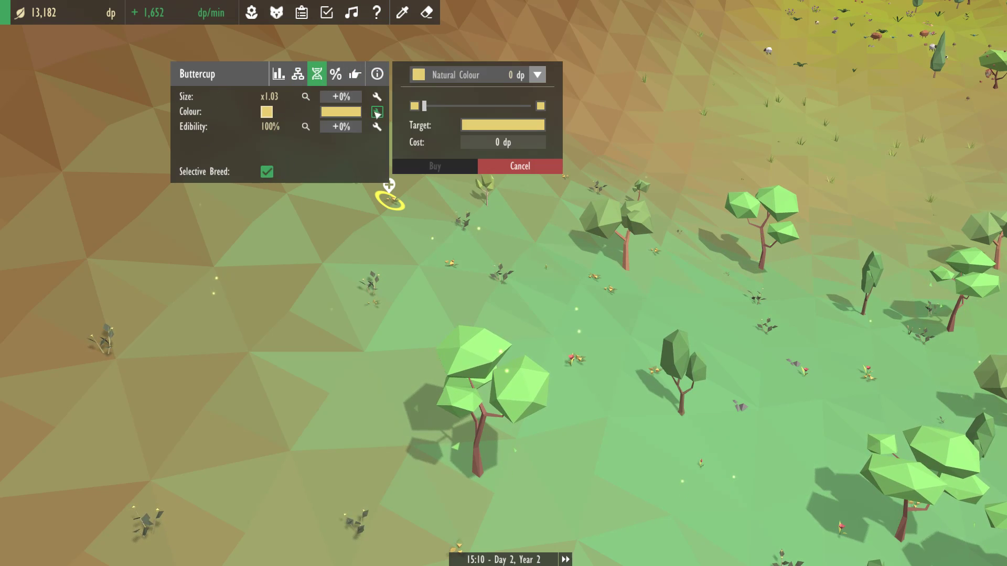
click(538, 74)
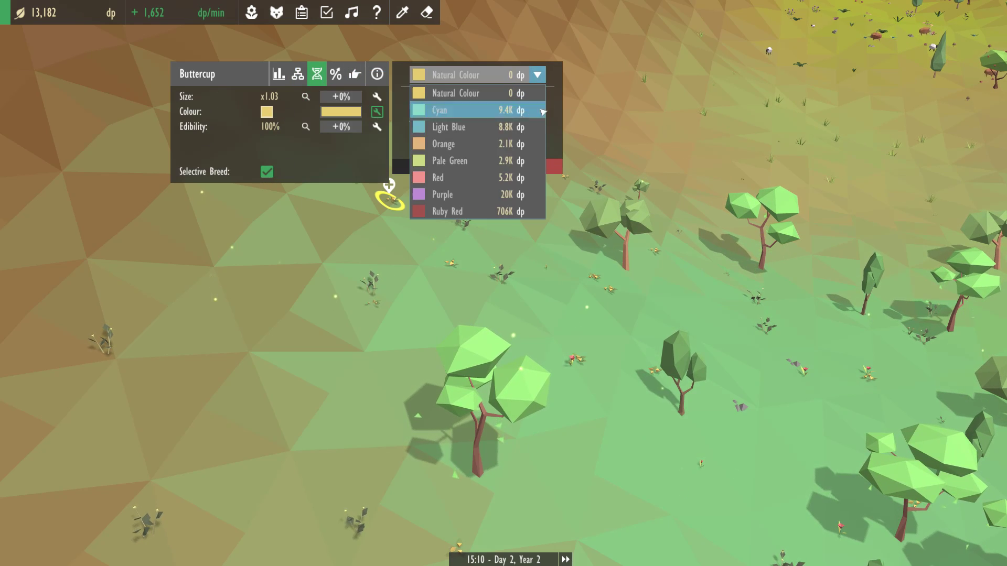
click(472, 192)
drag(533, 107, 474, 106)
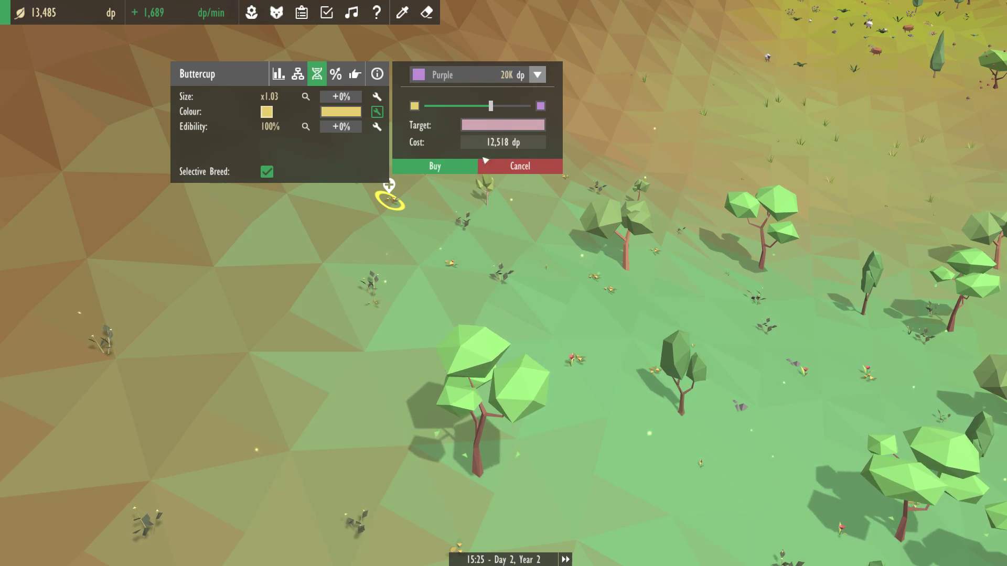
click(496, 169)
scroll(504, 283, down, 5)
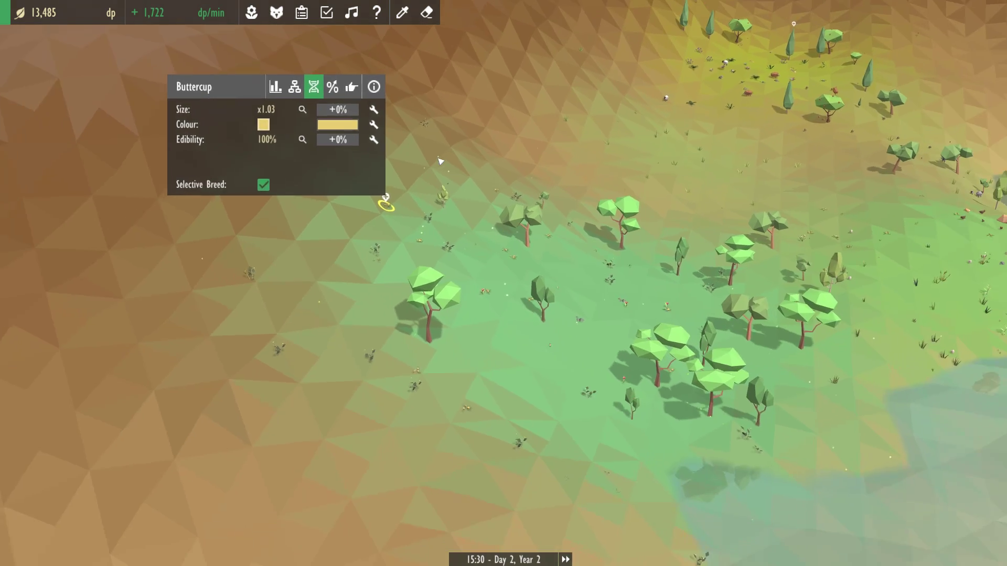
Buy the young Tall Tree a partial Dark Green colour shift for about 5,837 dp.
key(Escape)
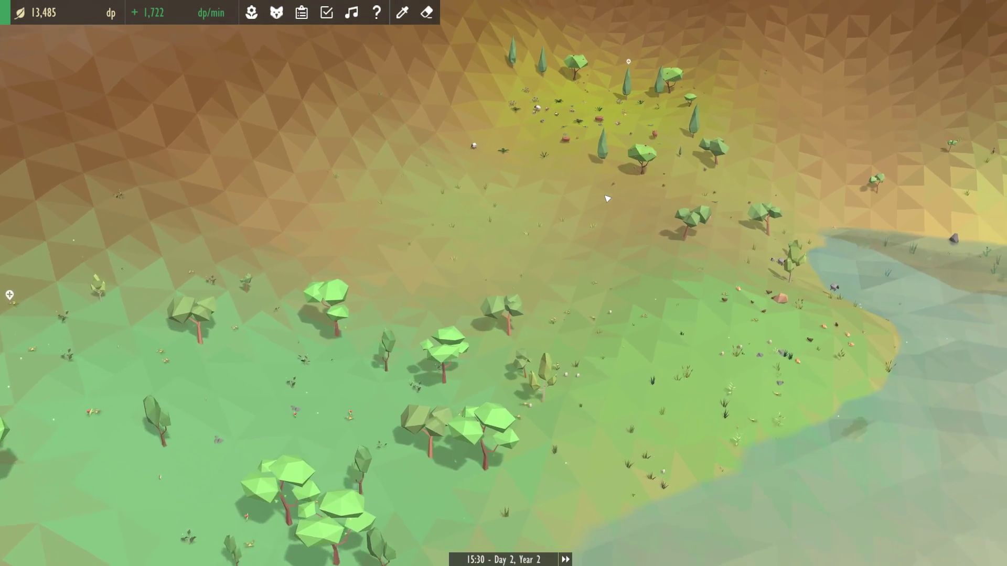
scroll(607, 198, up, 5)
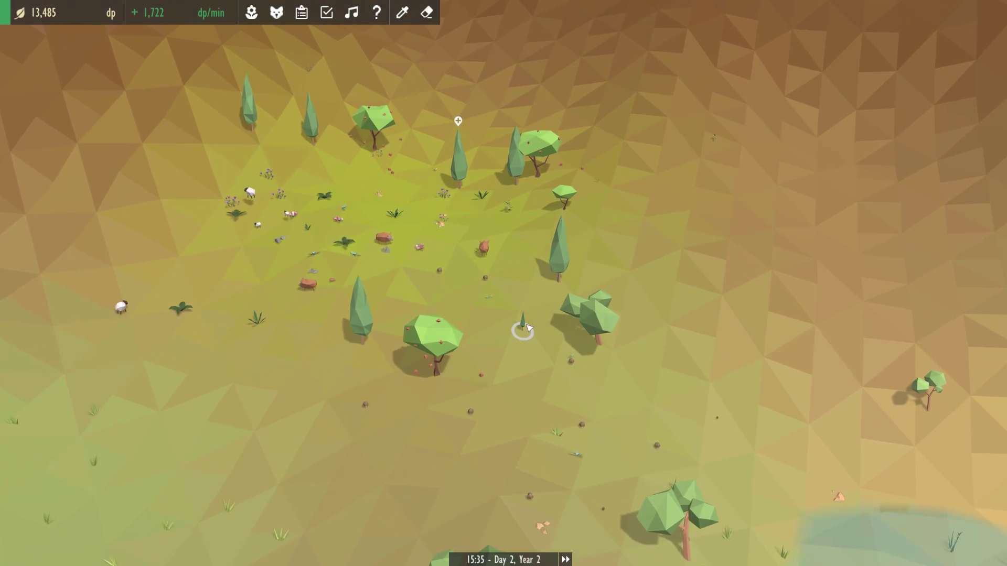
click(524, 329)
click(432, 190)
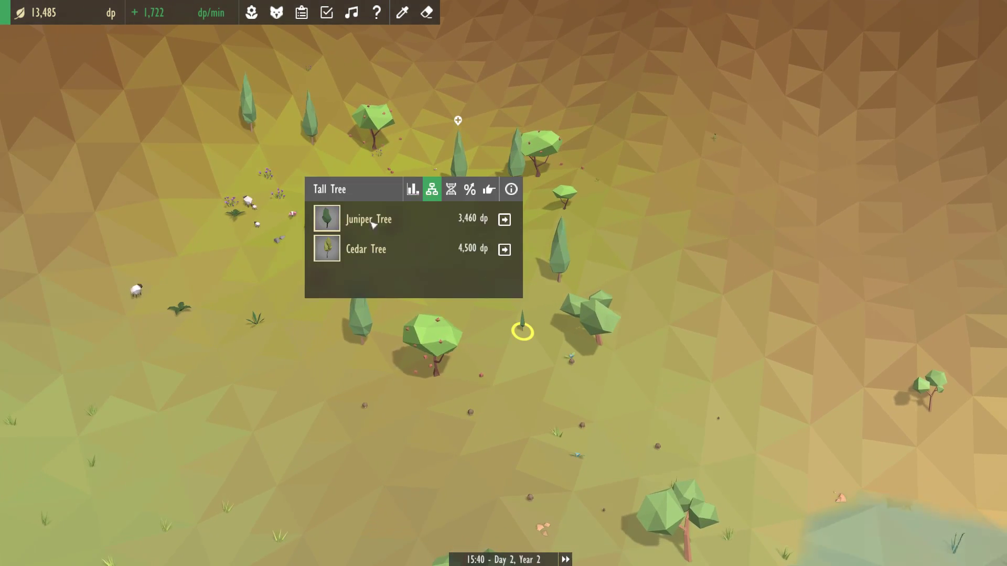
click(450, 189)
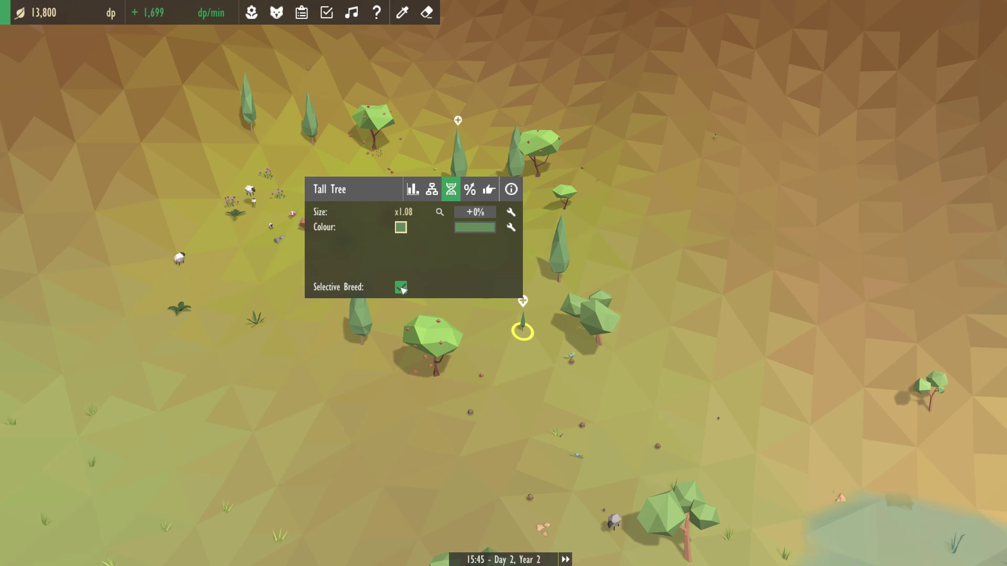
click(511, 228)
click(672, 191)
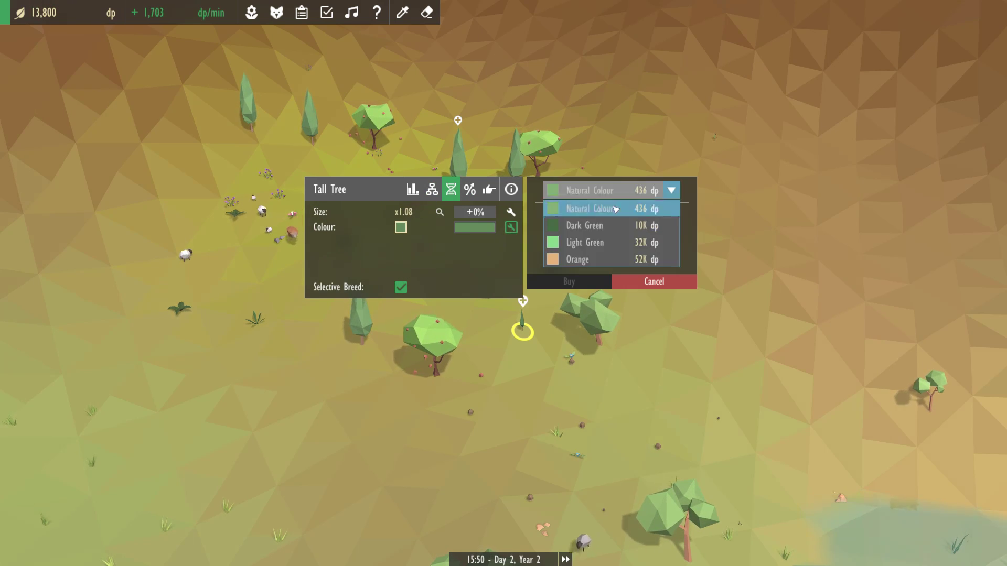
click(582, 229)
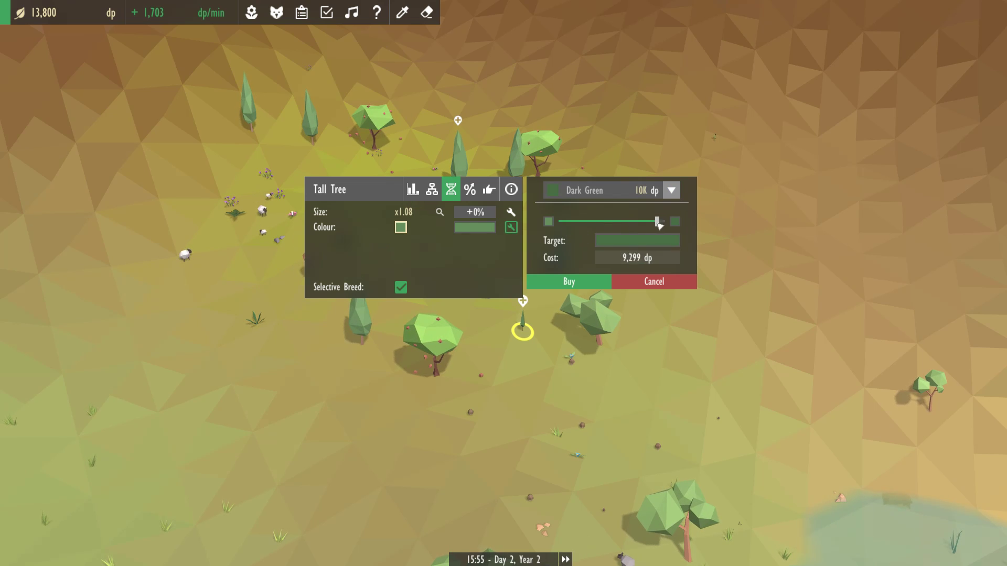
click(569, 281)
click(623, 221)
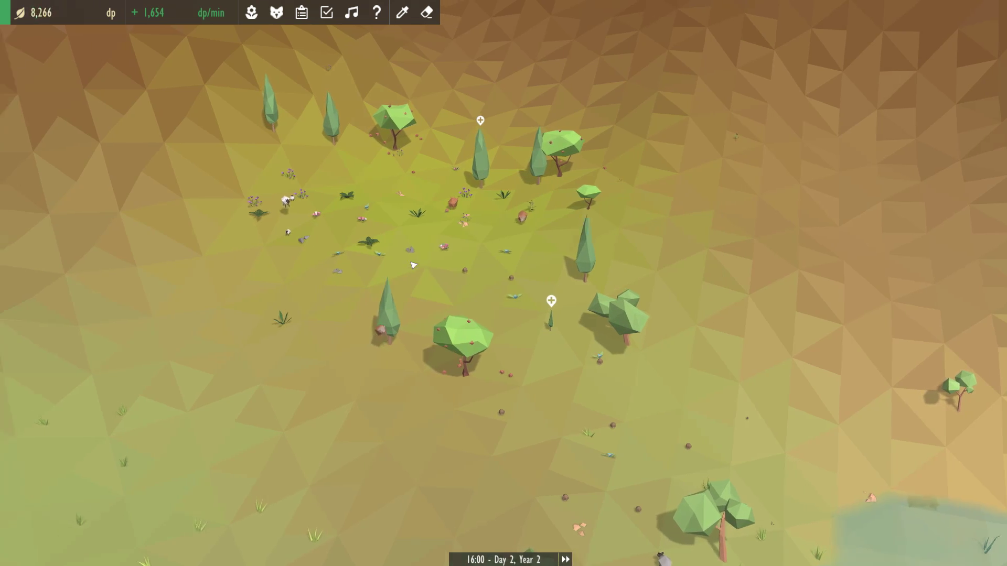
scroll(432, 294, up, 3)
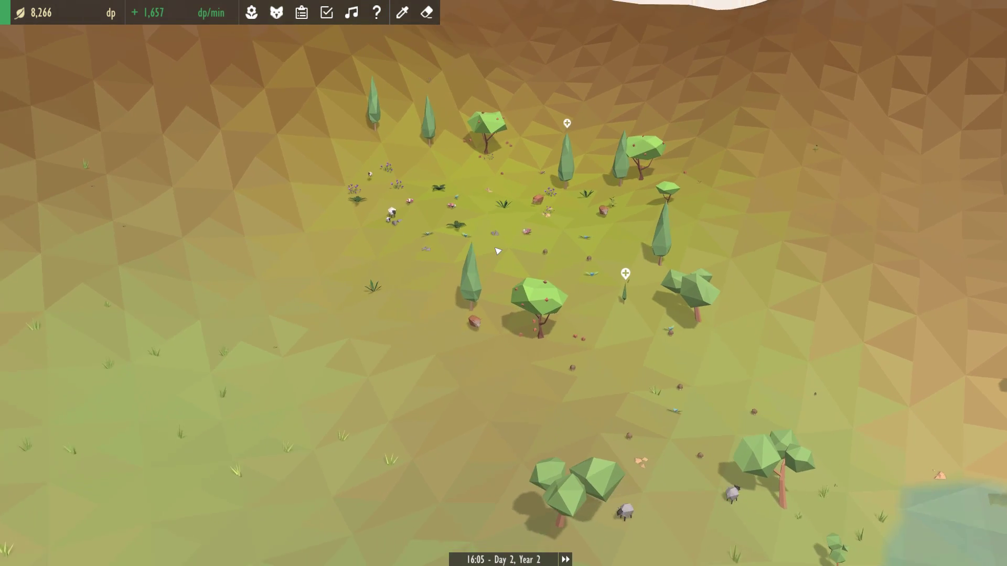
Pan over to the sheep and boar area, inspecting a buttercup and a sheep on the way.
drag(469, 279, 524, 282)
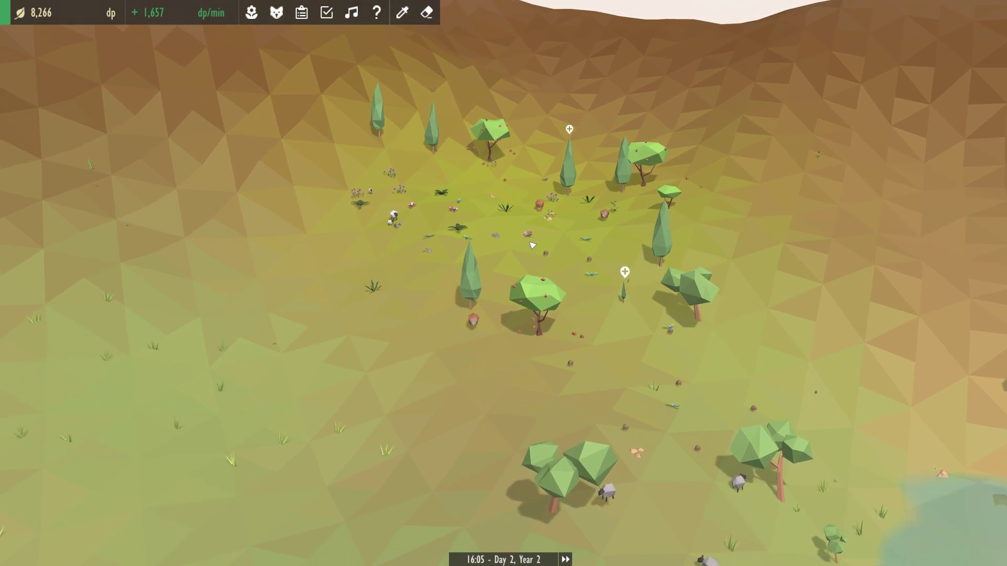
scroll(524, 281, up, 2)
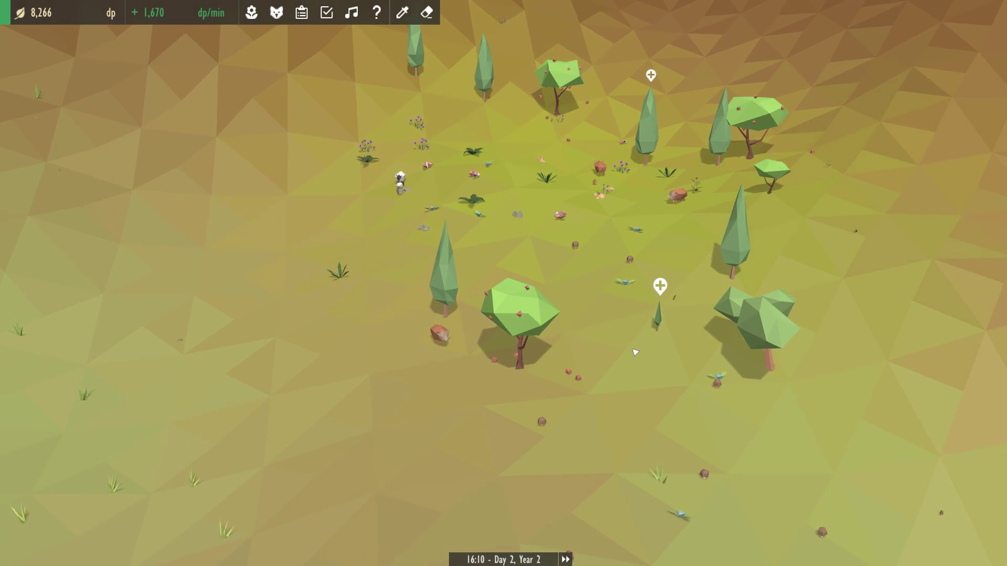
scroll(645, 352, down, 5)
mouse_move(645, 352)
mouse_down()
mouse_move(494, 525)
mouse_move(566, 560)
mouse_up()
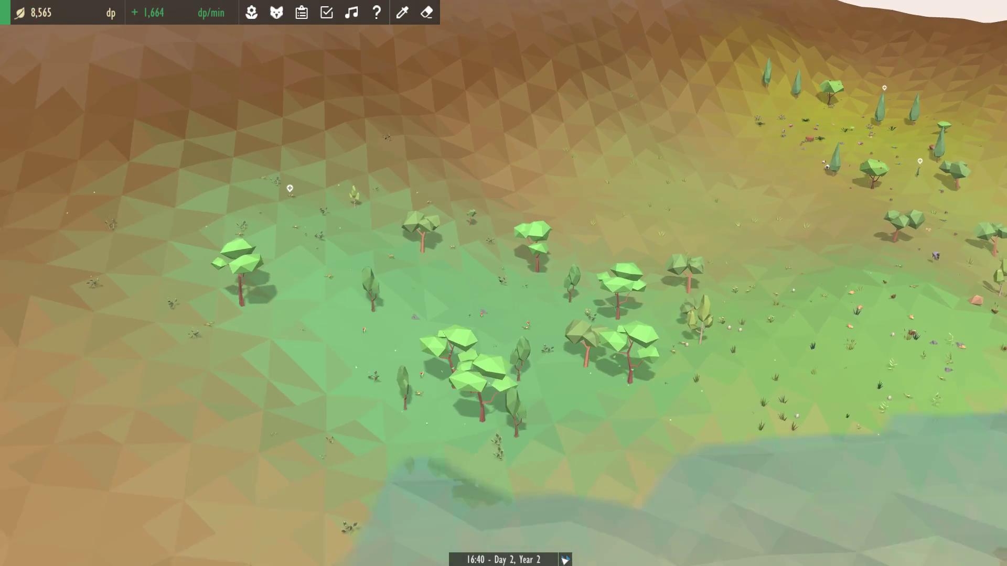
drag(551, 354, 440, 315)
scroll(439, 203, up, 6)
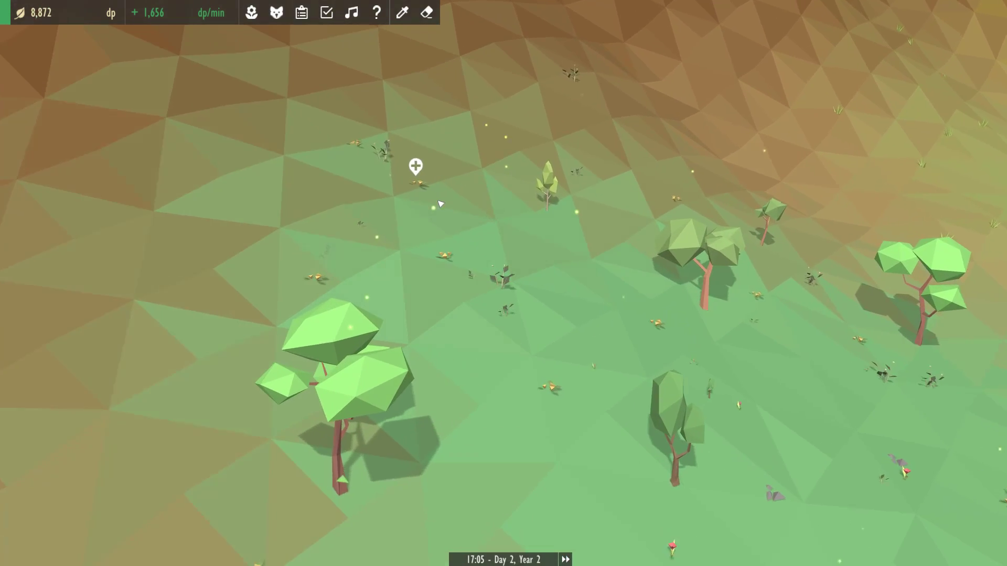
click(416, 183)
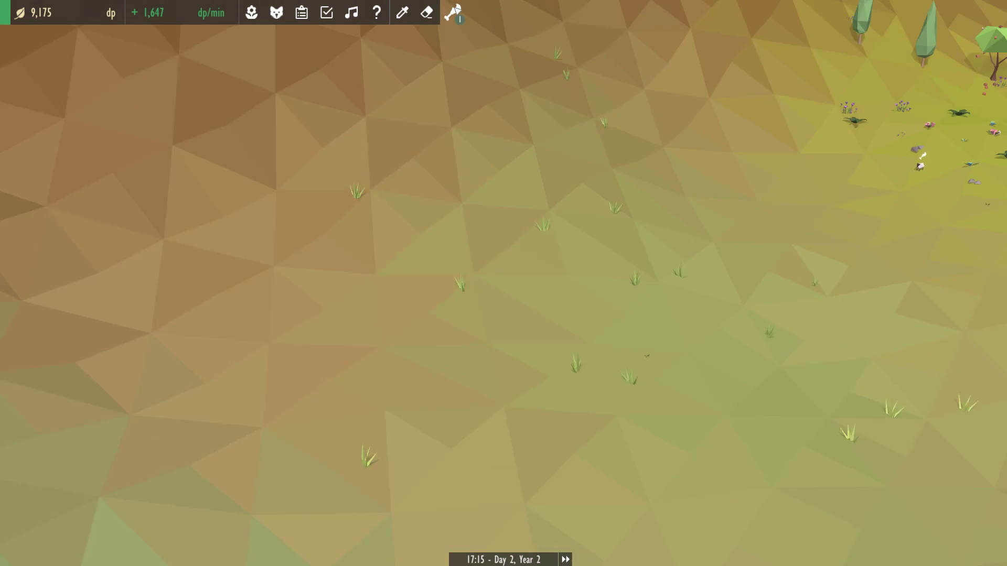
drag(708, 393, 315, 158)
click(491, 284)
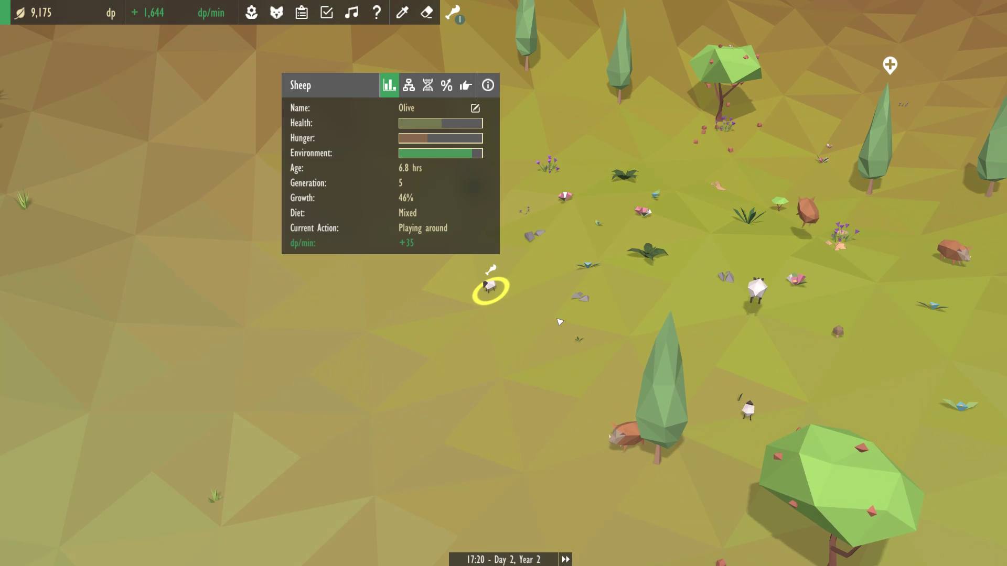
click(520, 330)
scroll(384, 343, up, 2)
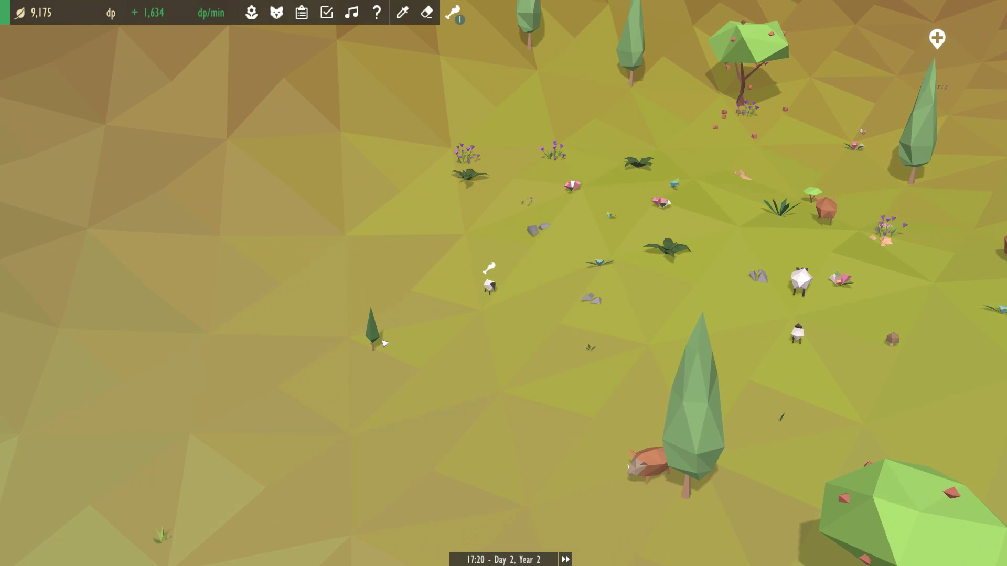
Compare Cedar and Juniper requirements and start breeding the sapling into a Cedar Tree.
click(377, 339)
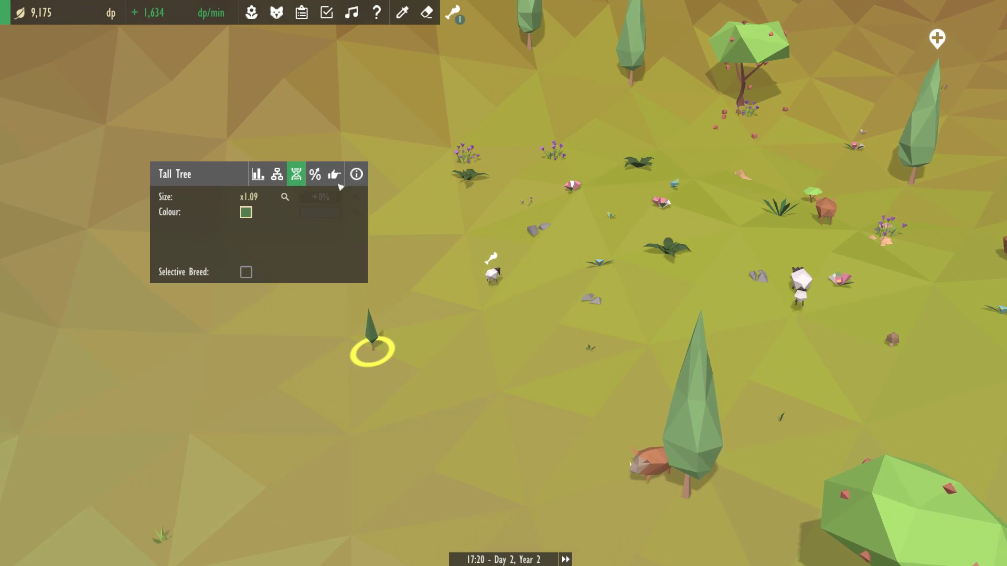
click(277, 174)
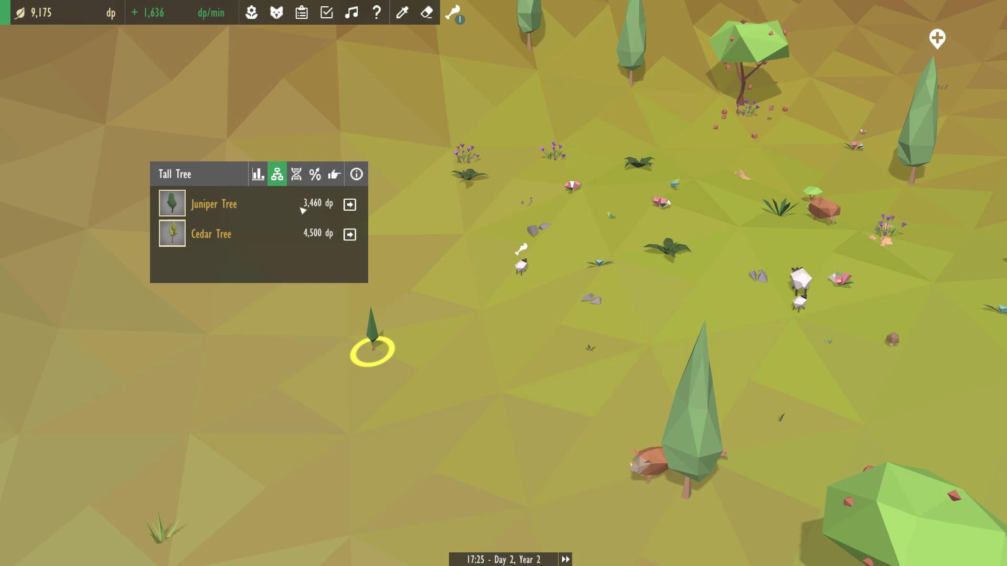
click(349, 234)
click(350, 205)
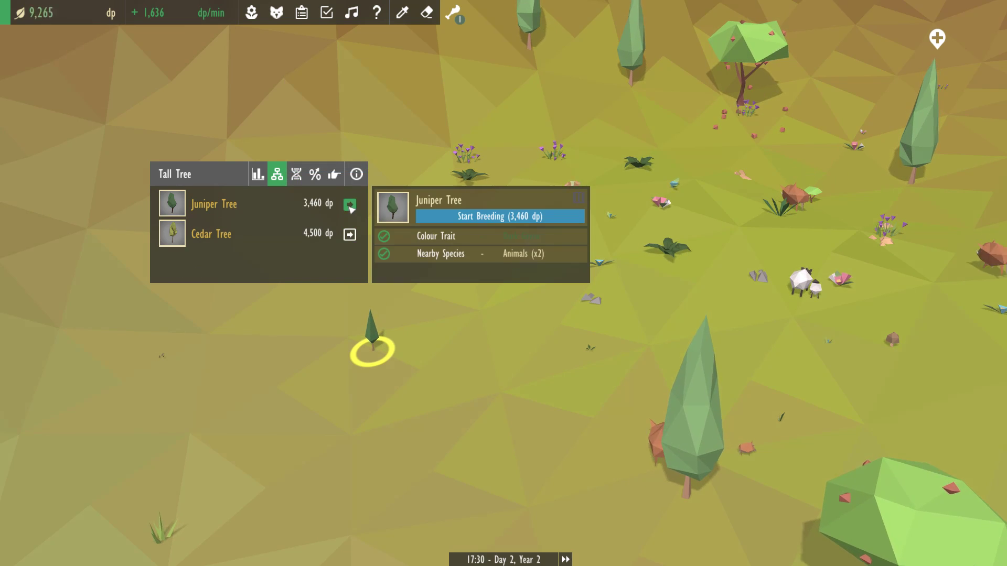
click(350, 235)
click(350, 235)
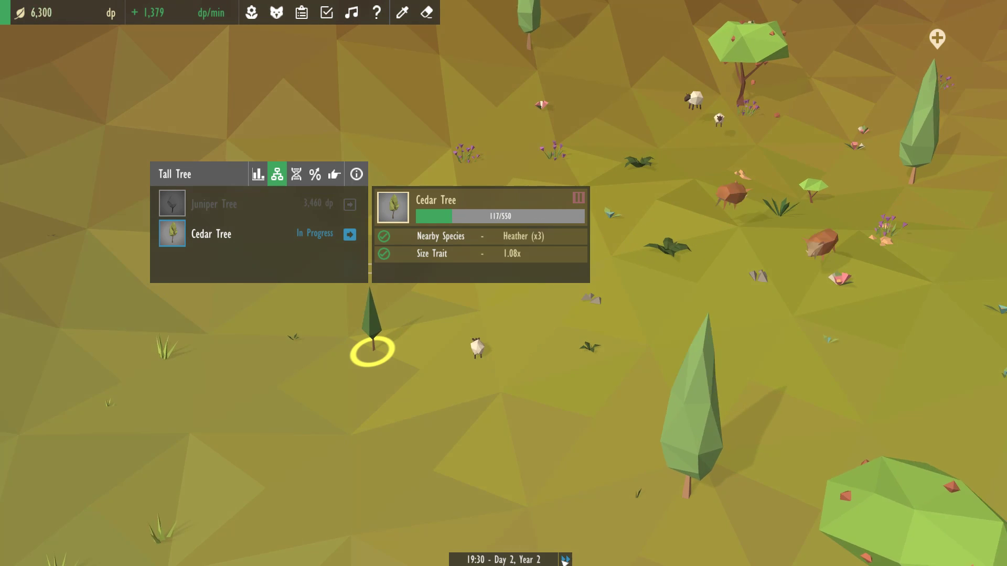
Filter the species catalogue to Trees, page through pages 1–3 and back, then fast-forward.
click(250, 12)
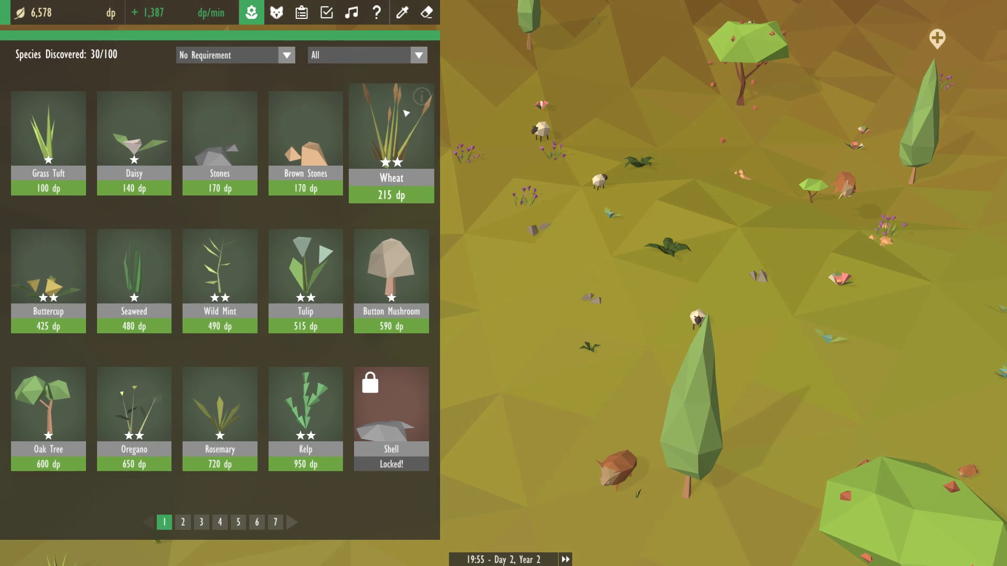
click(235, 54)
click(311, 67)
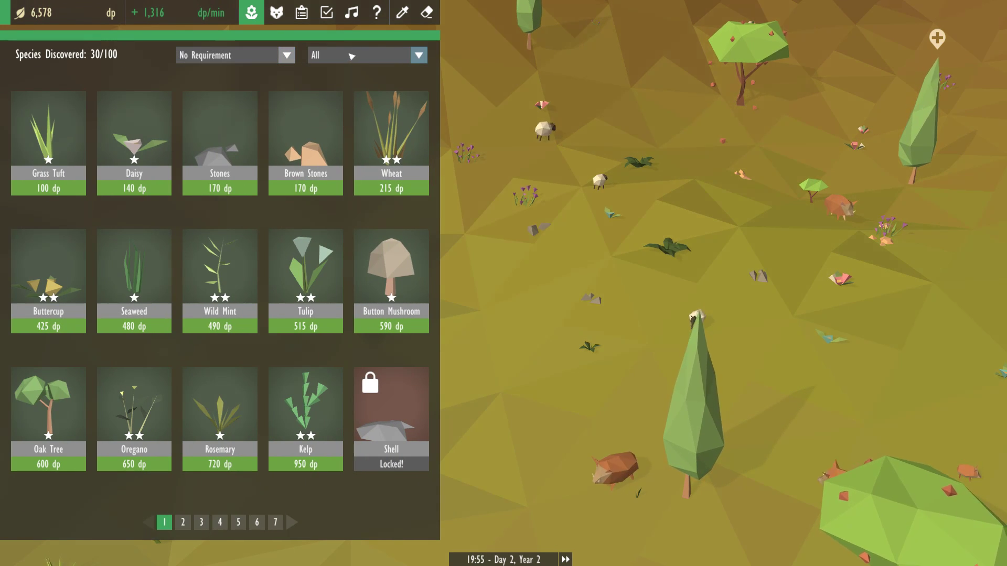
click(366, 56)
click(331, 84)
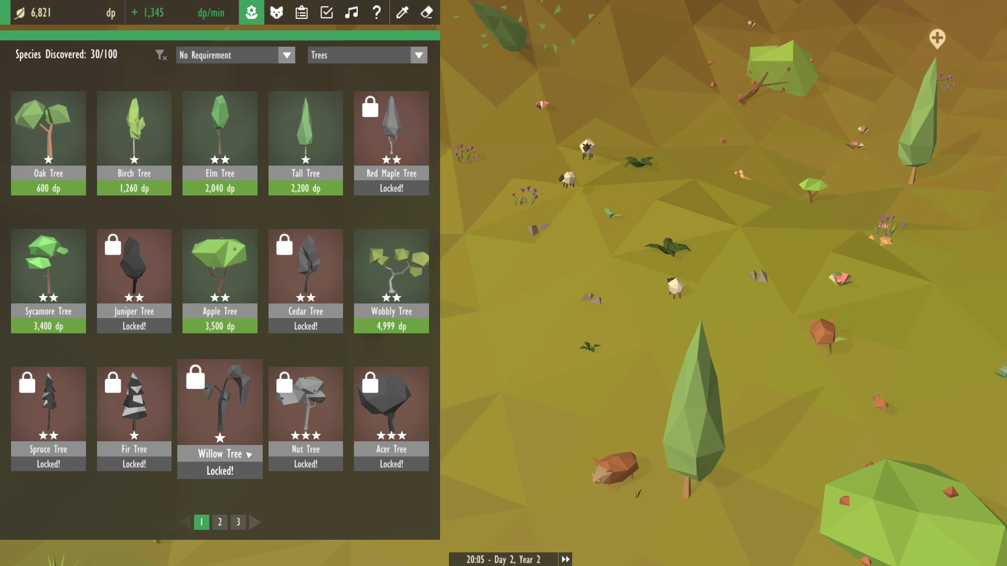
click(282, 524)
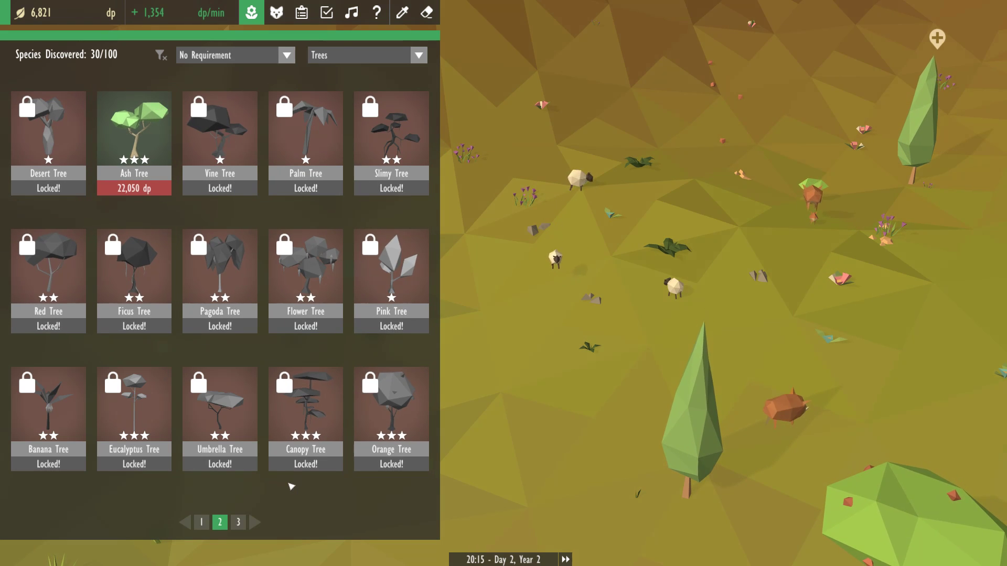
click(257, 524)
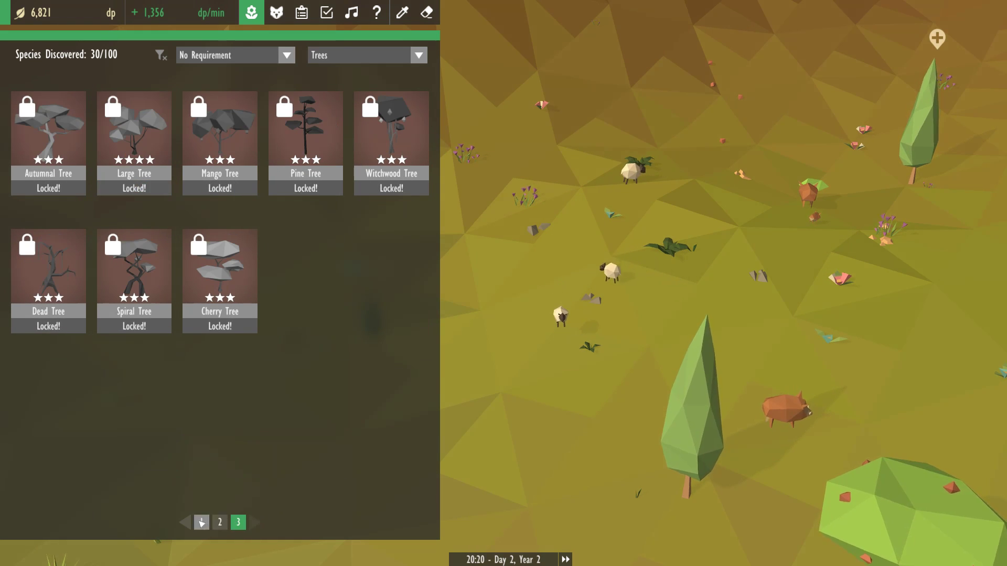
click(190, 525)
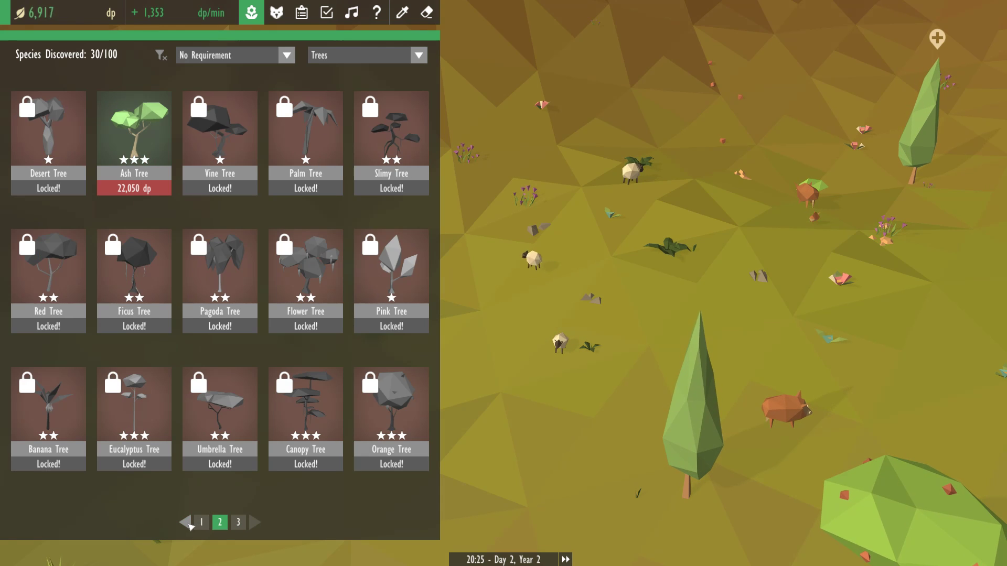
click(190, 524)
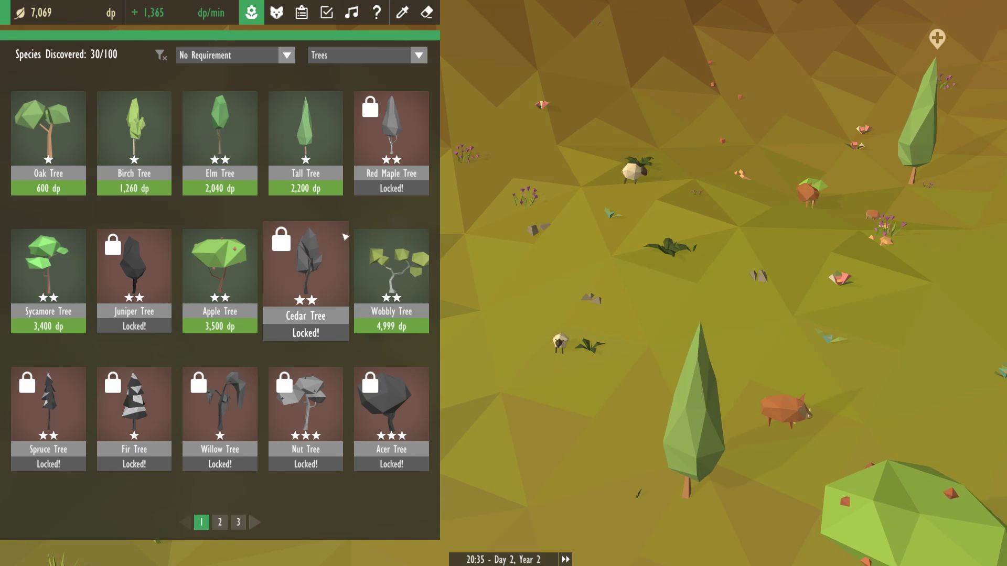
key(Escape)
click(566, 560)
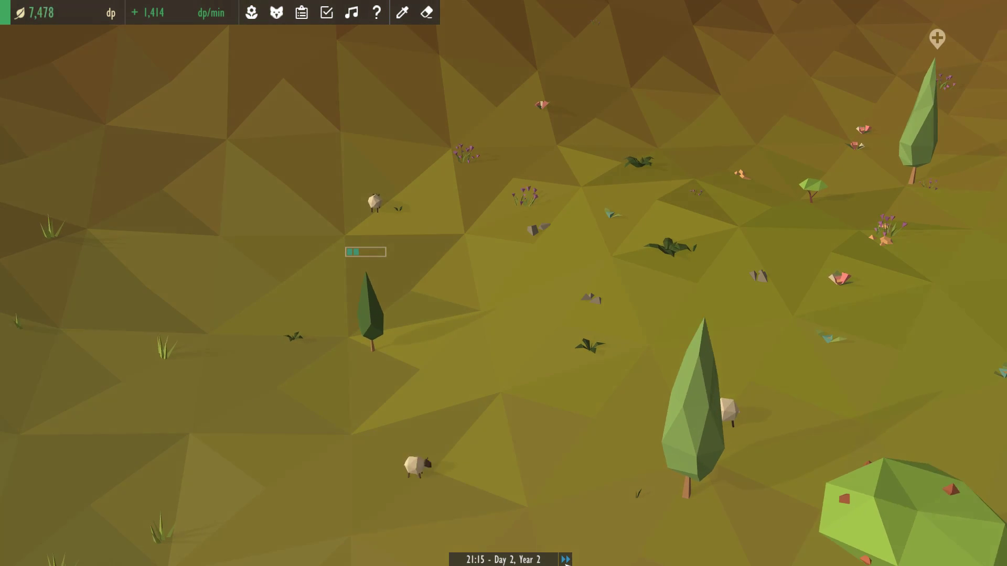
Check the tall tree's Cedar Tree evolution progress and growth stats until it evolves.
click(373, 351)
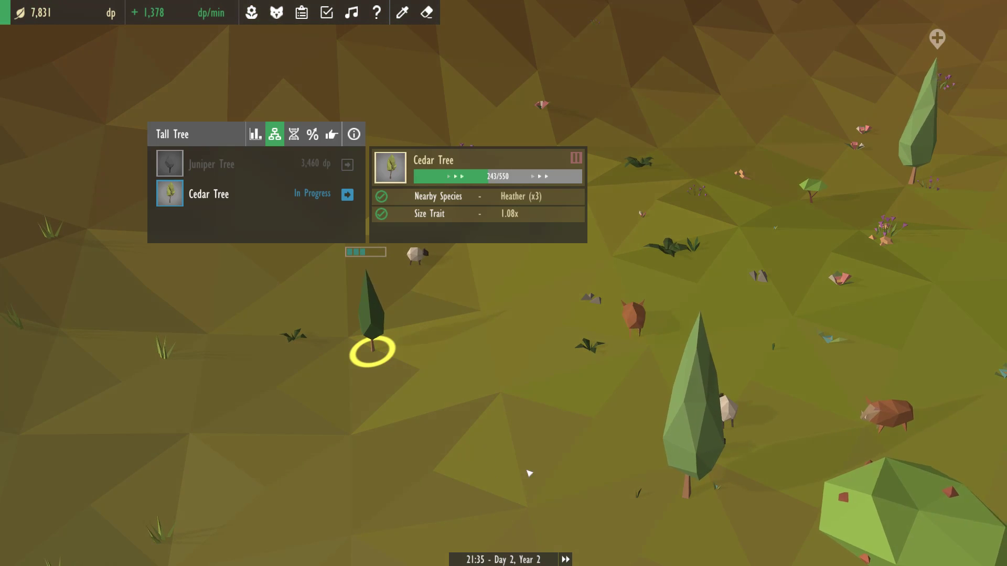
click(256, 134)
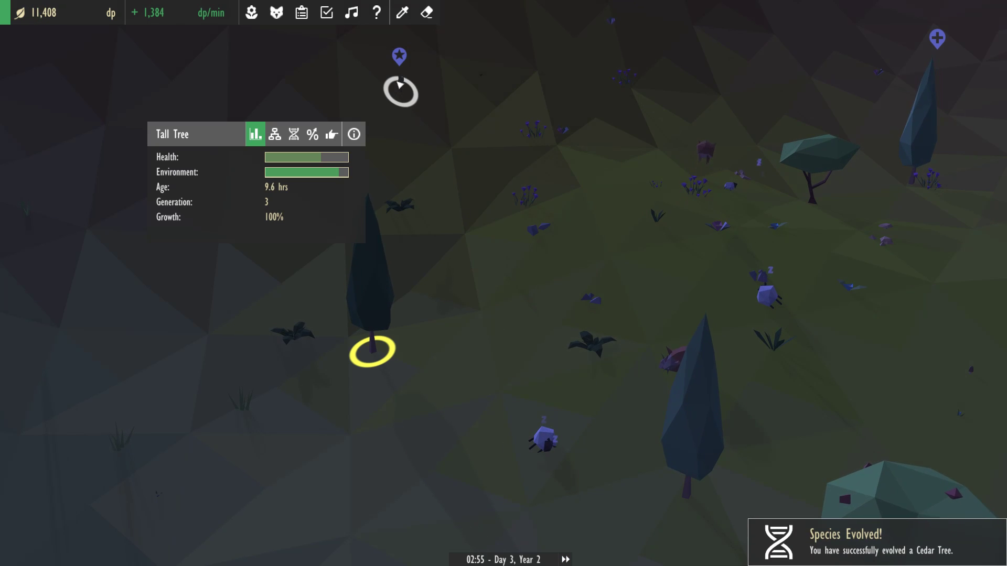
Read the Cedar Tree's species details and habitat preferences in the catalogue, then close it.
click(252, 13)
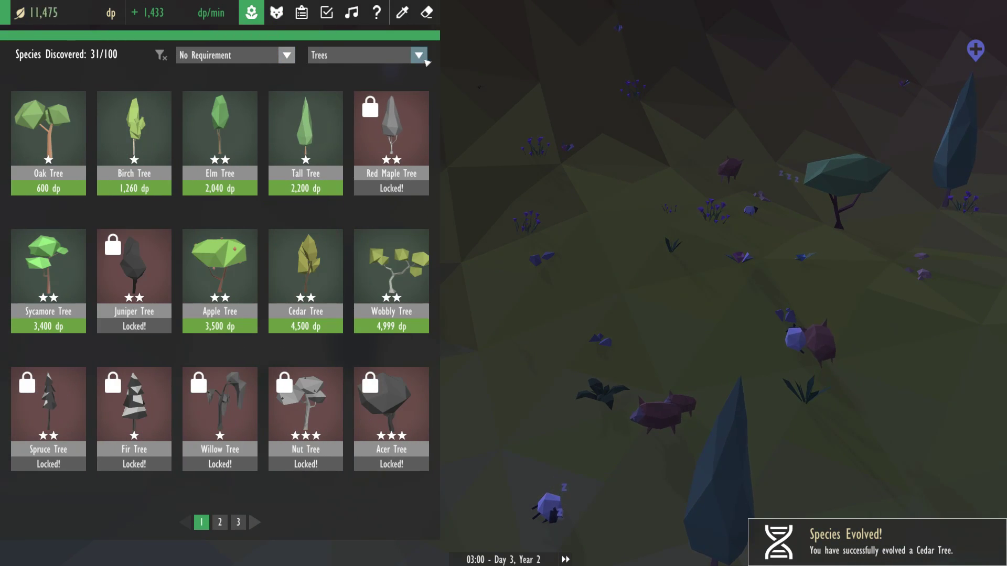
click(321, 254)
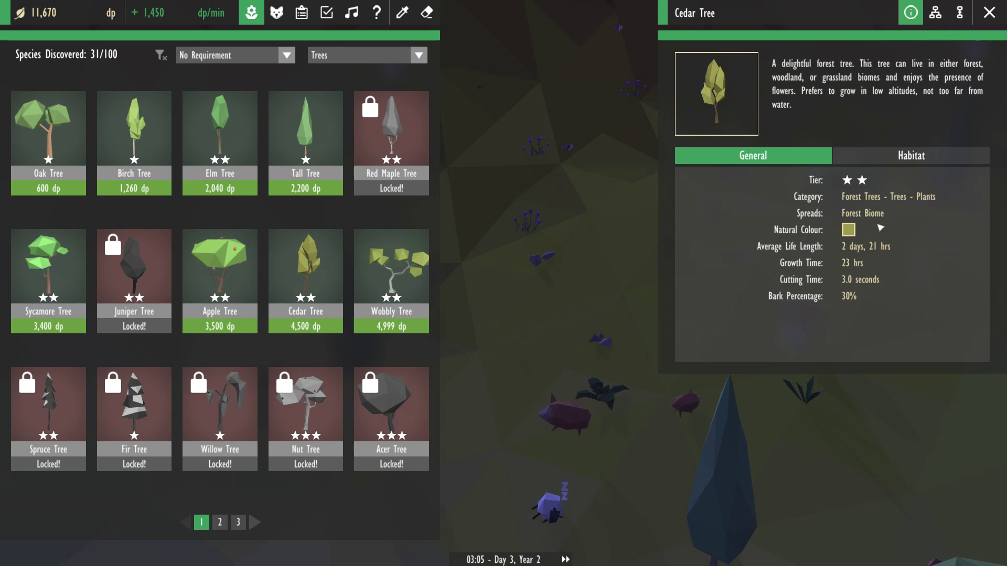
click(911, 155)
click(791, 158)
click(911, 155)
click(753, 155)
key(Escape)
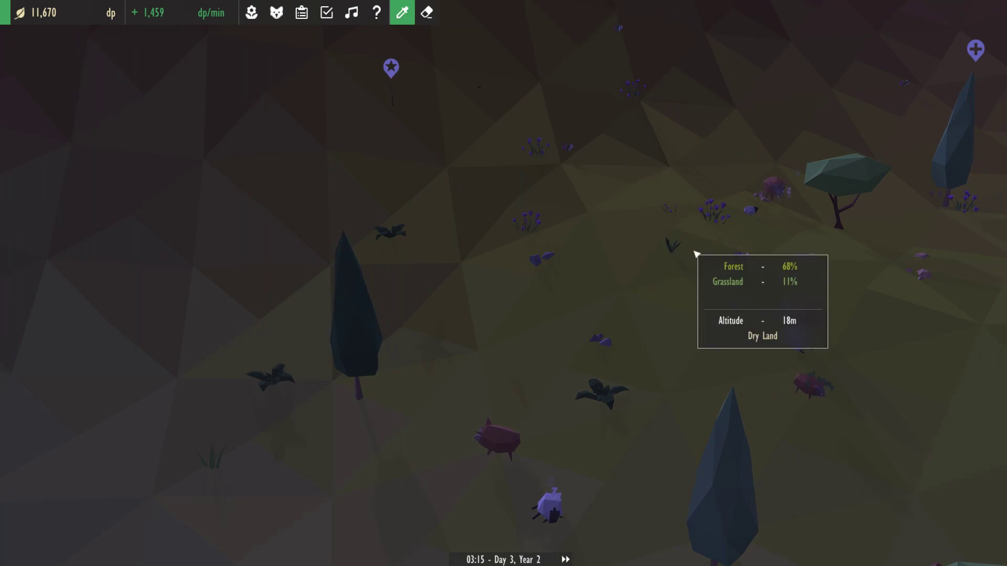
scroll(642, 167, down, 2)
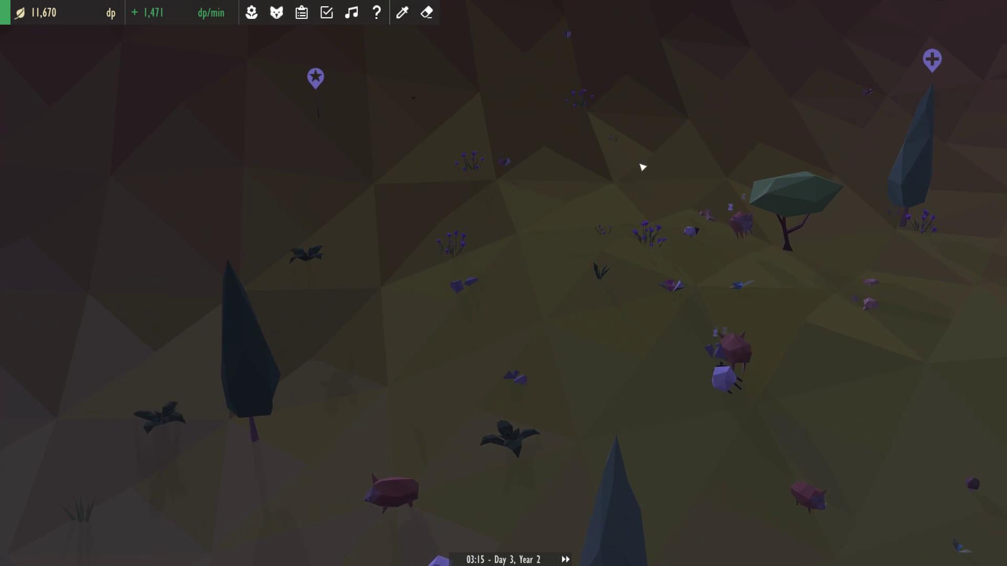
scroll(642, 167, down, 3)
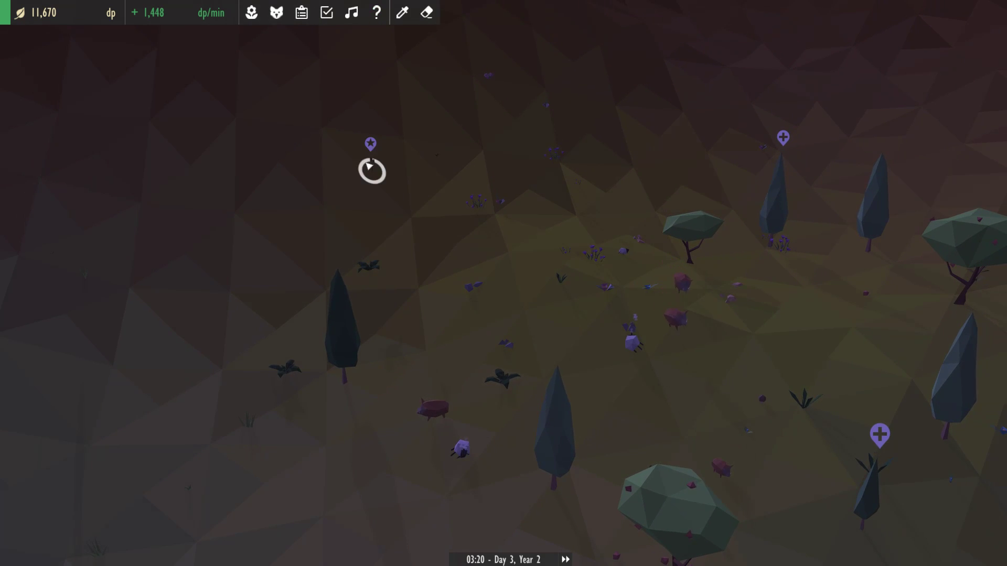
Inspect the new cedar seedling's stats, traits, growth and actions, then deselect it.
click(398, 187)
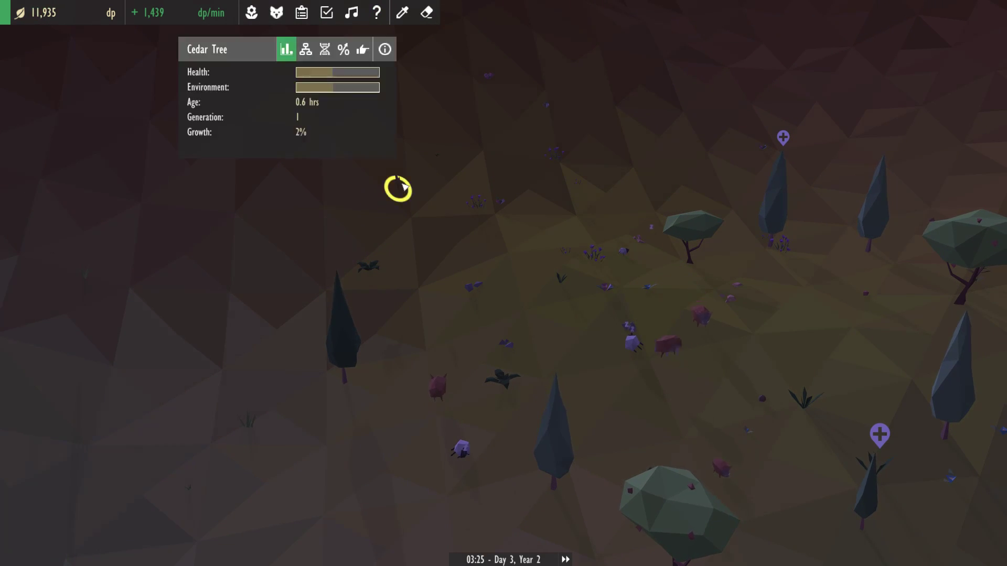
click(306, 49)
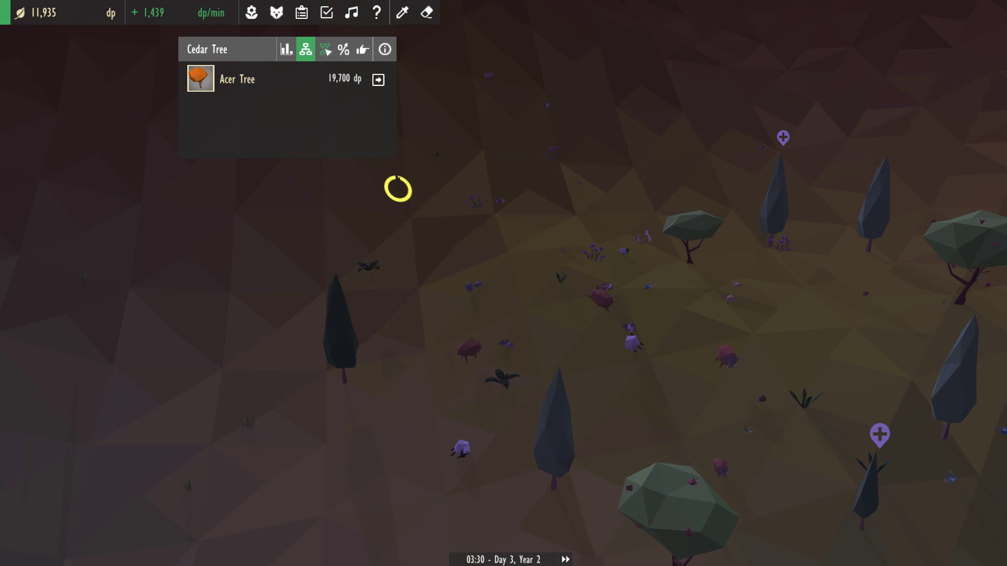
click(343, 50)
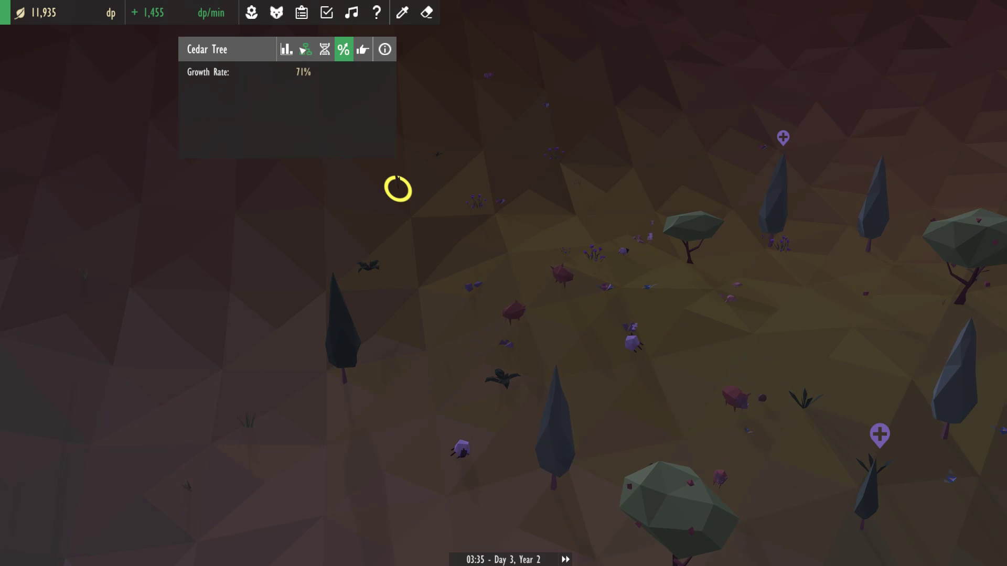
click(363, 50)
click(287, 49)
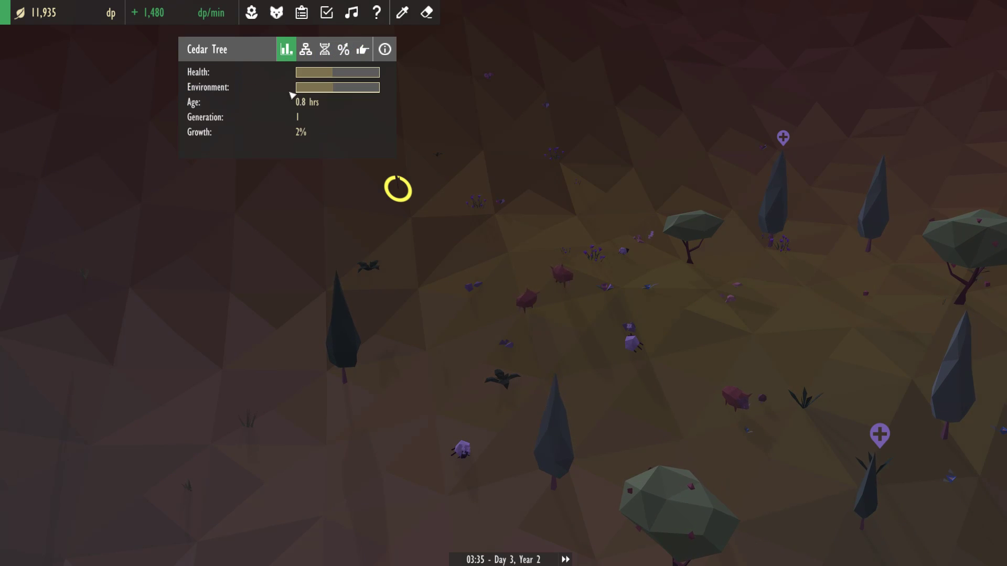
click(397, 160)
scroll(395, 190, up, 2)
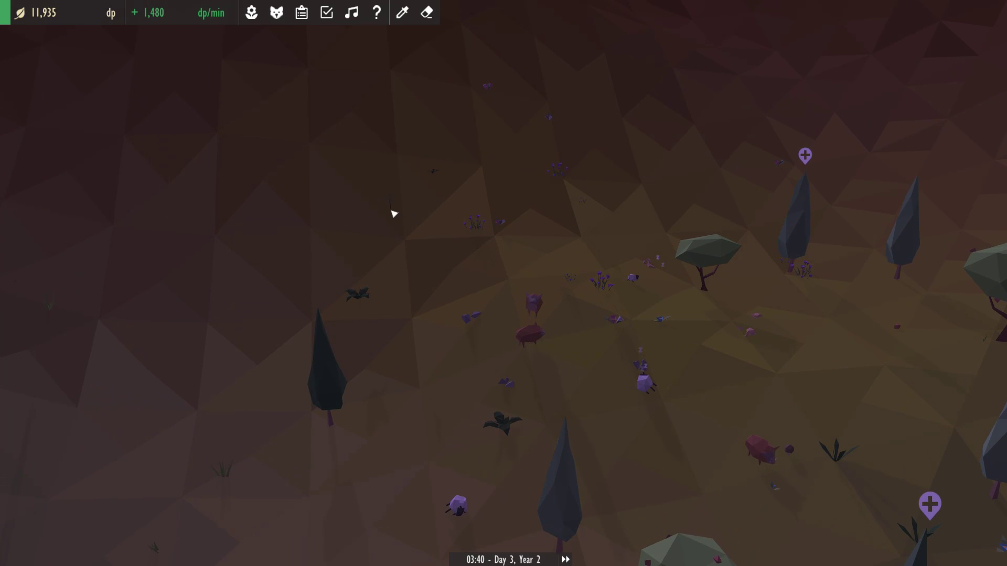
Inspect an existing fern's info and available actions, then close it.
click(366, 295)
click(344, 165)
click(420, 170)
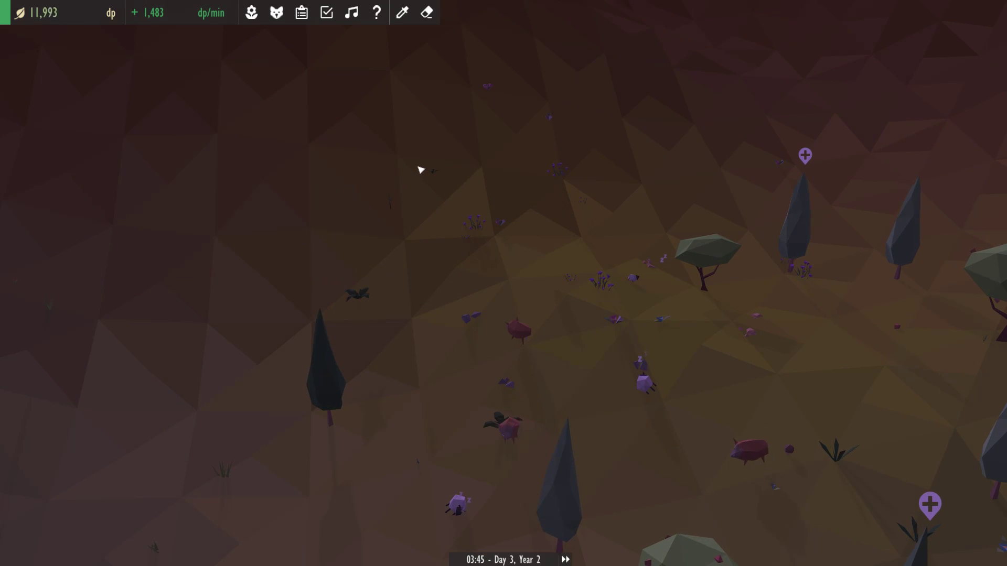
Plant a Fern from page 2 of the all-categories catalogue on the grassland.
click(251, 12)
click(367, 56)
click(347, 69)
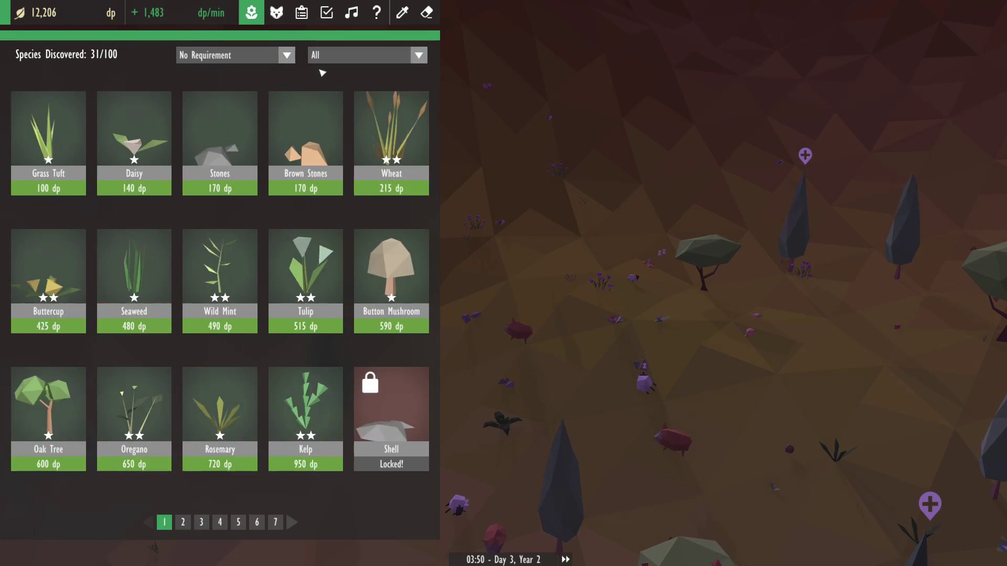
click(293, 522)
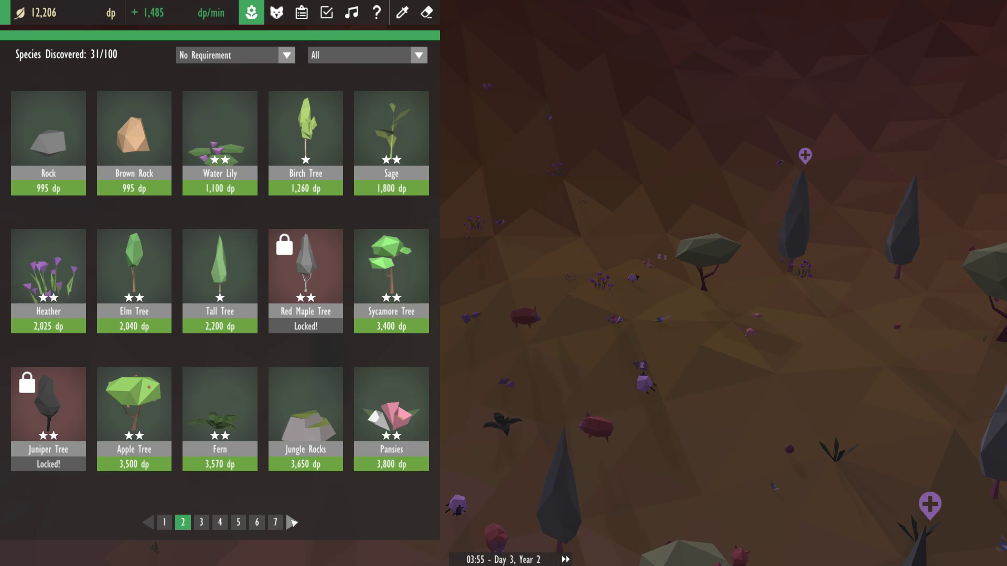
click(219, 419)
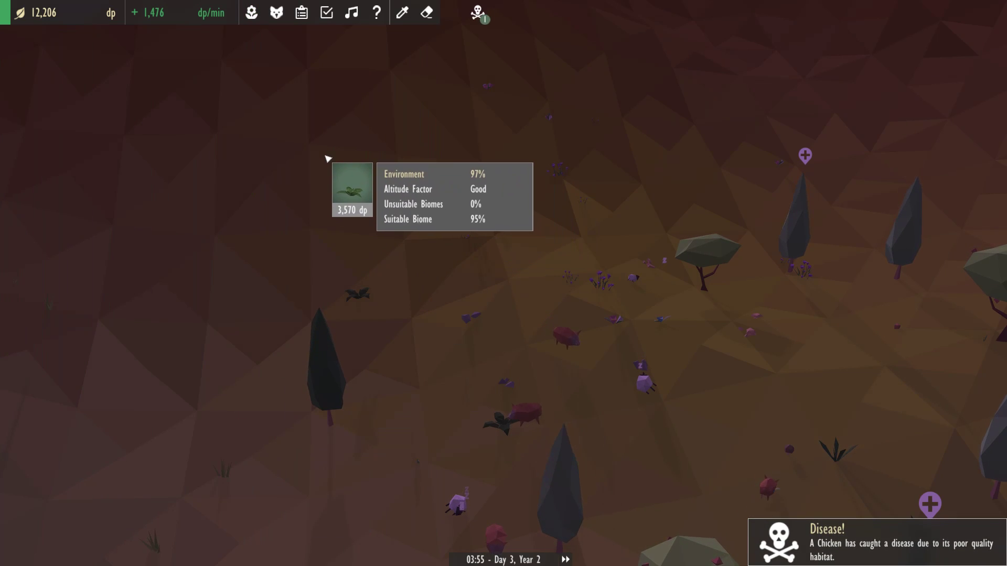
click(350, 197)
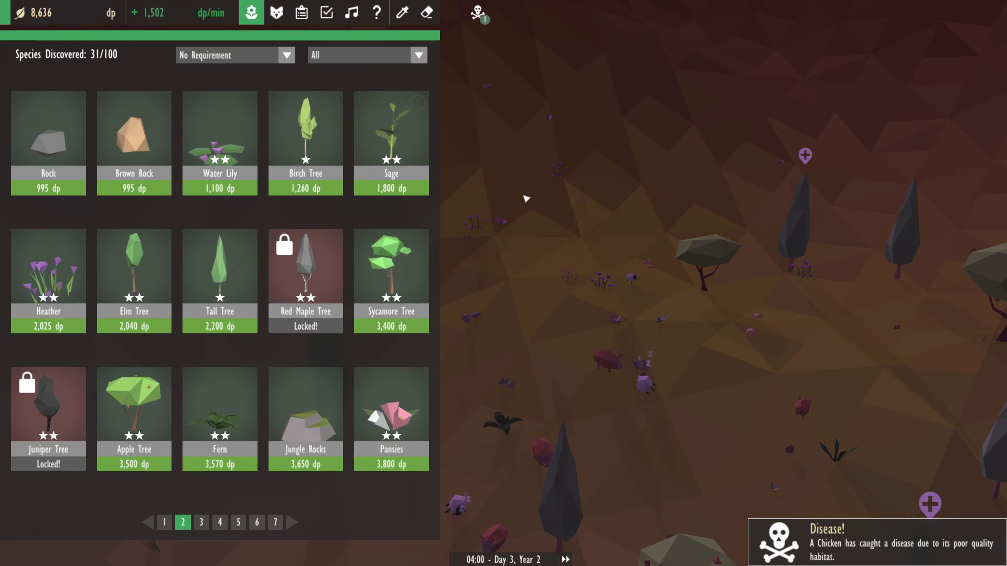
right_click(533, 204)
scroll(533, 204, down, 5)
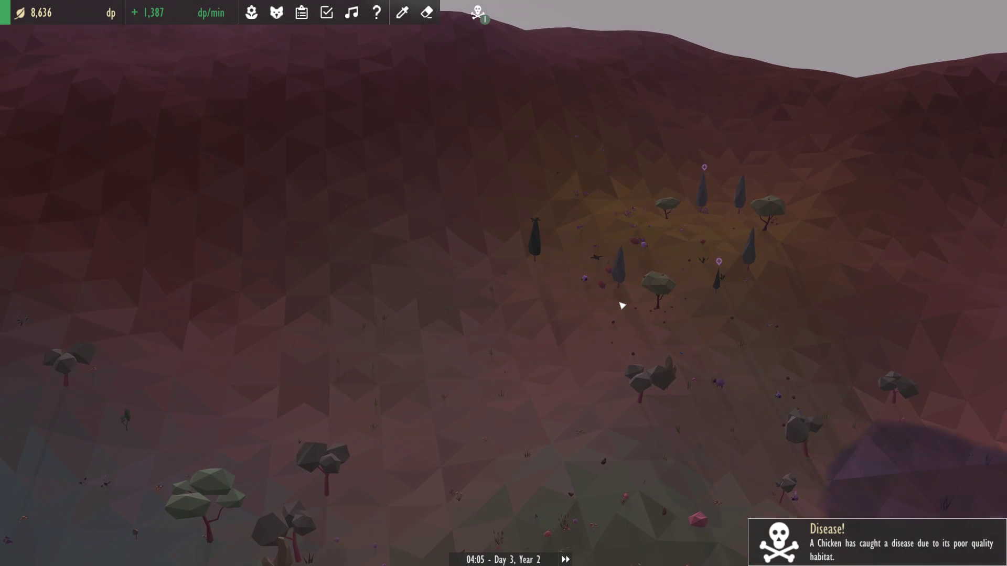
Start breeding a fully grown tall tree into a Juniper Tree and check its progress.
drag(621, 305, 577, 197)
click(578, 196)
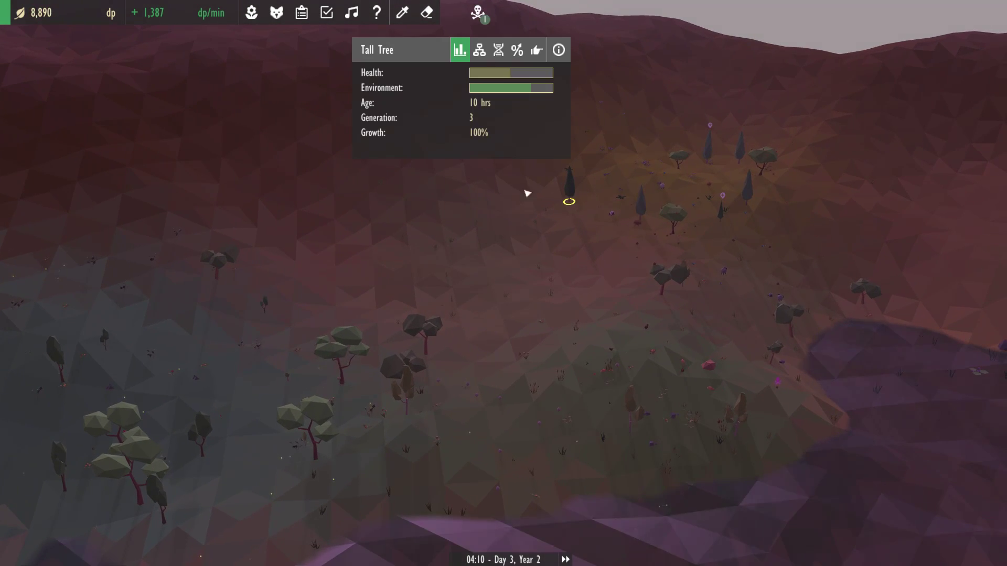
click(479, 50)
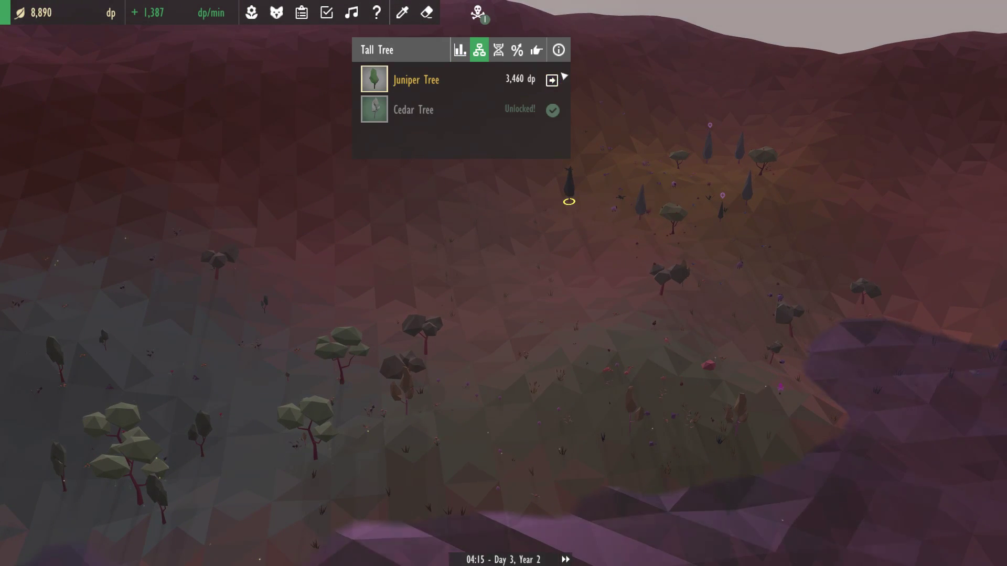
click(553, 80)
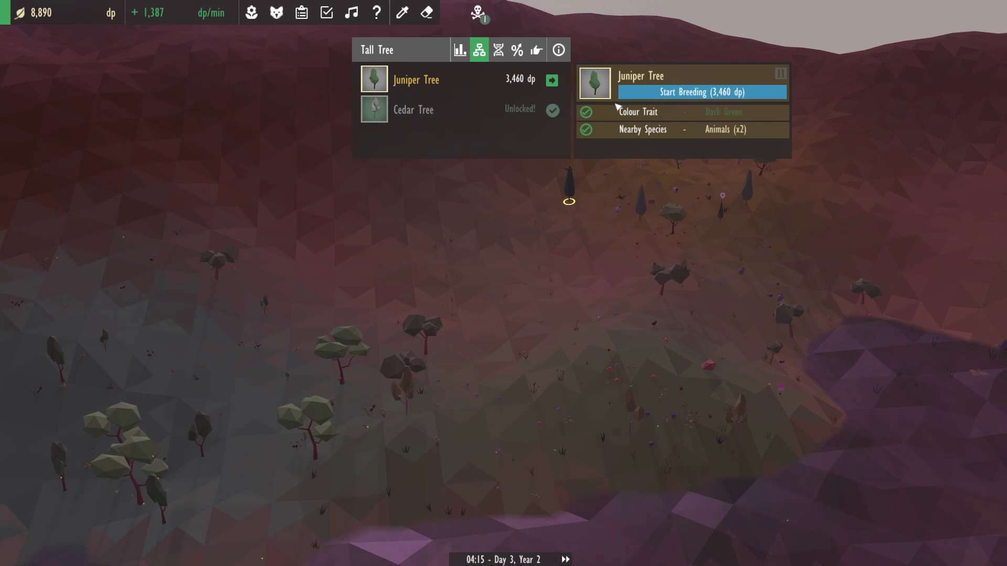
click(641, 95)
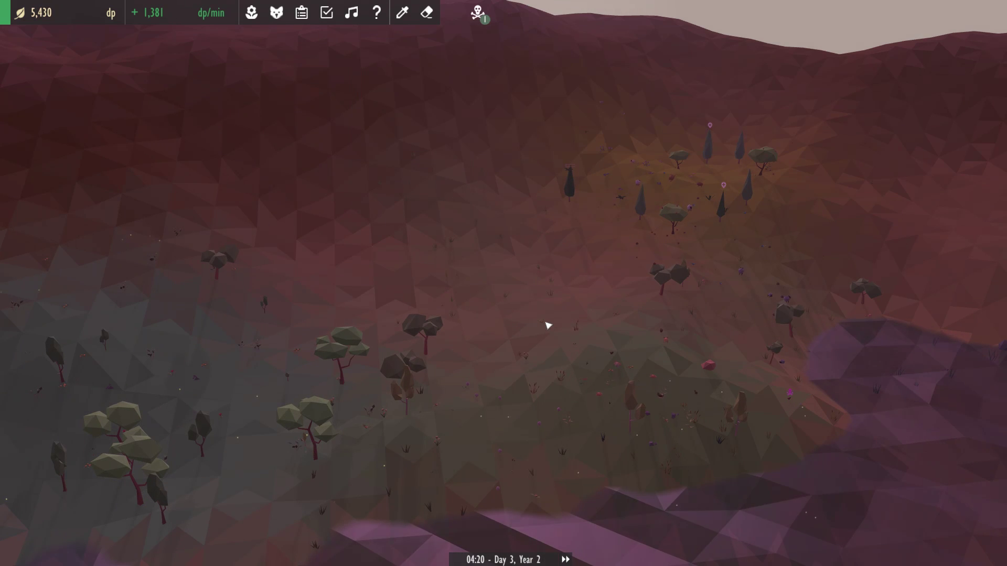
mouse_move(549, 325)
mouse_down()
mouse_move(583, 555)
mouse_move(552, 236)
mouse_up()
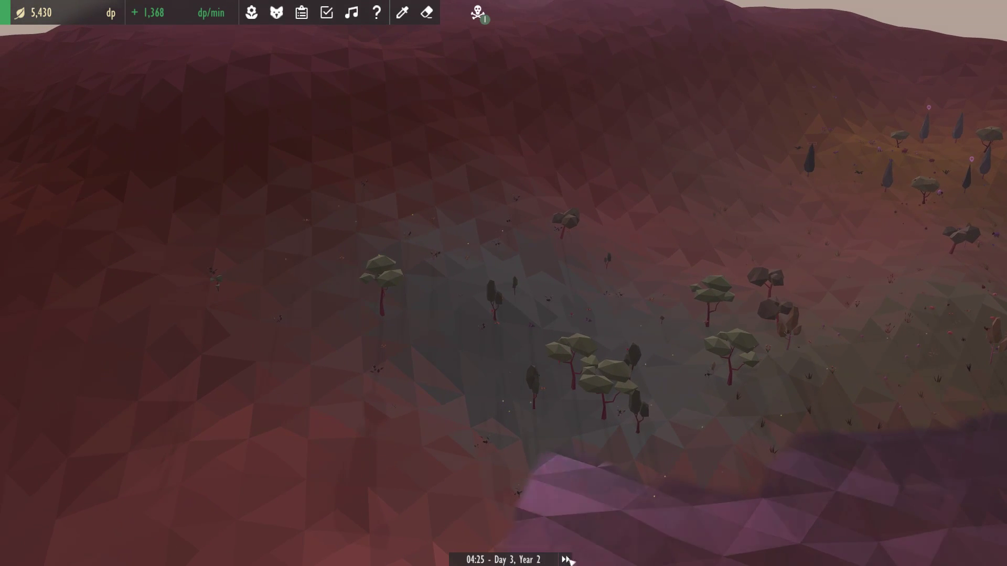
scroll(504, 236, up, 5)
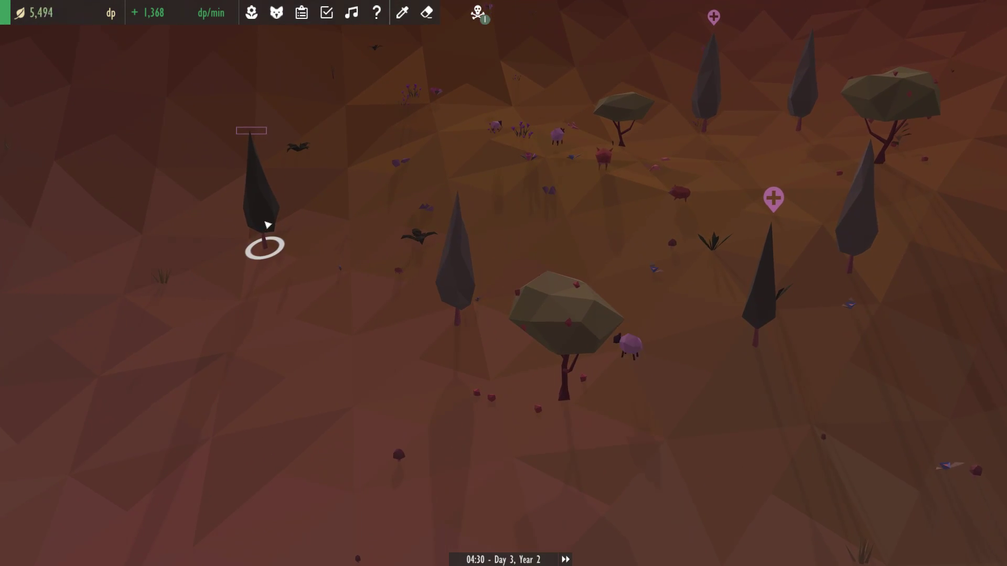
click(263, 225)
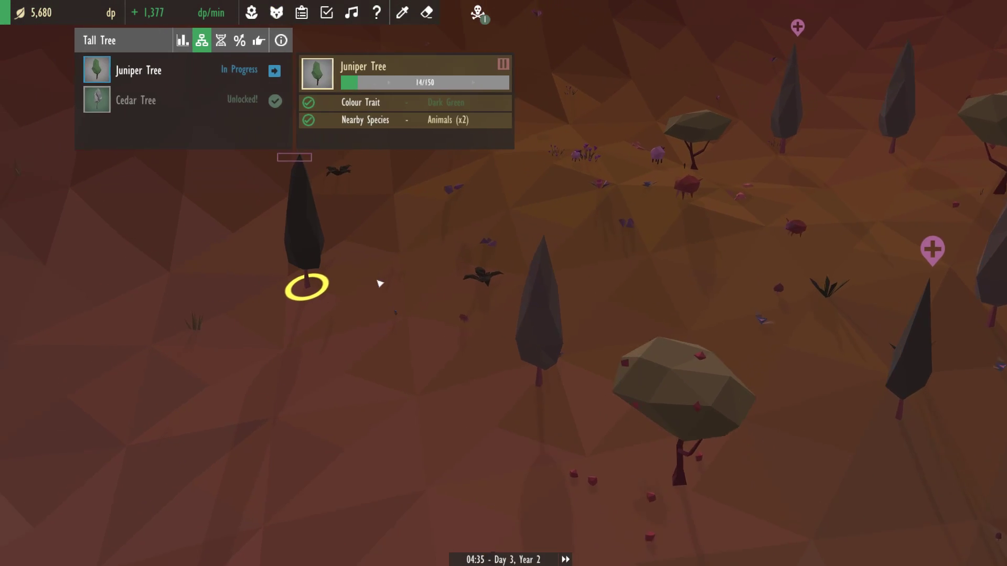
key(Escape)
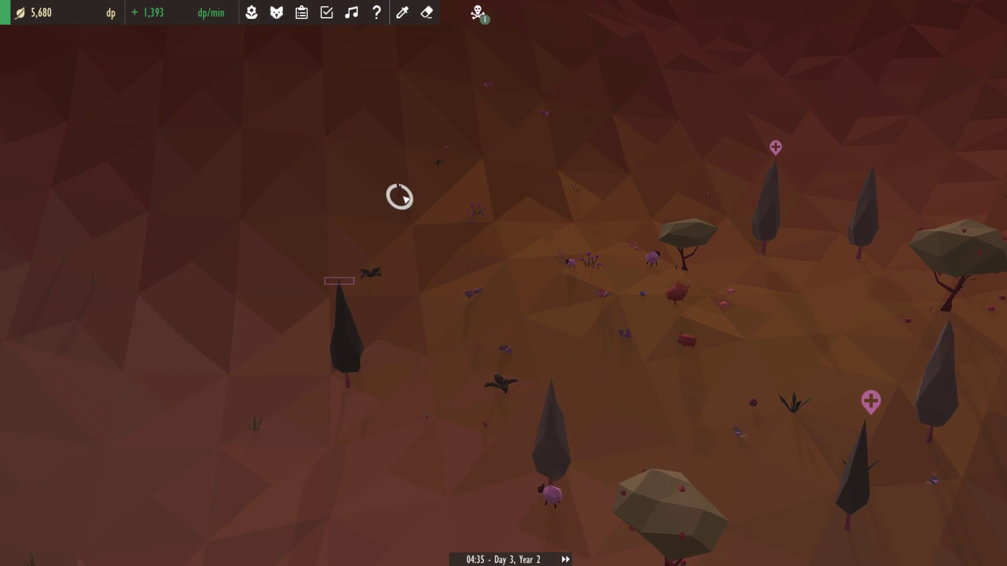
Review the cedar's Acer Tree requirements and colour selective-breeding targets without buying.
click(406, 199)
click(306, 59)
mouse_move(379, 88)
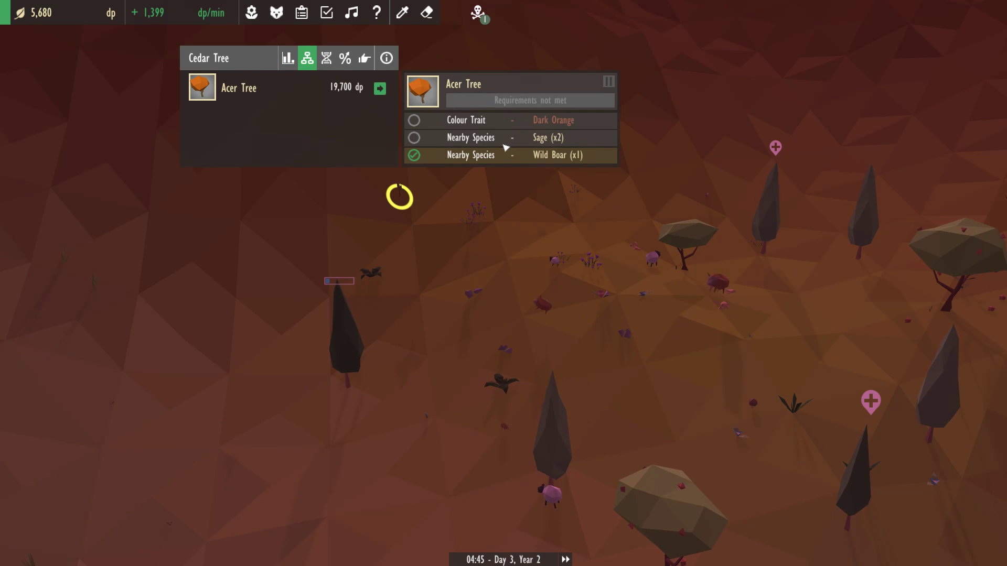
click(326, 58)
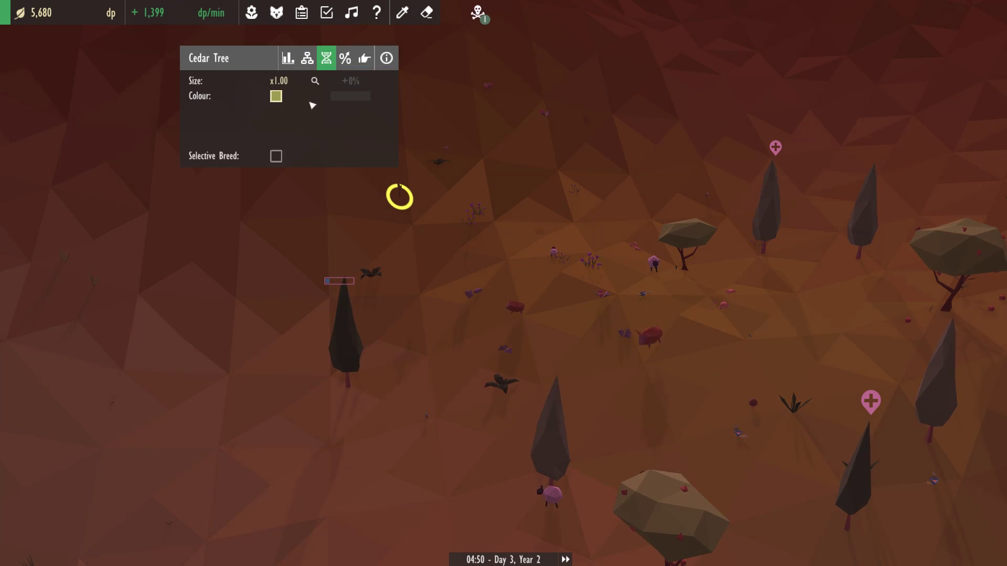
click(386, 96)
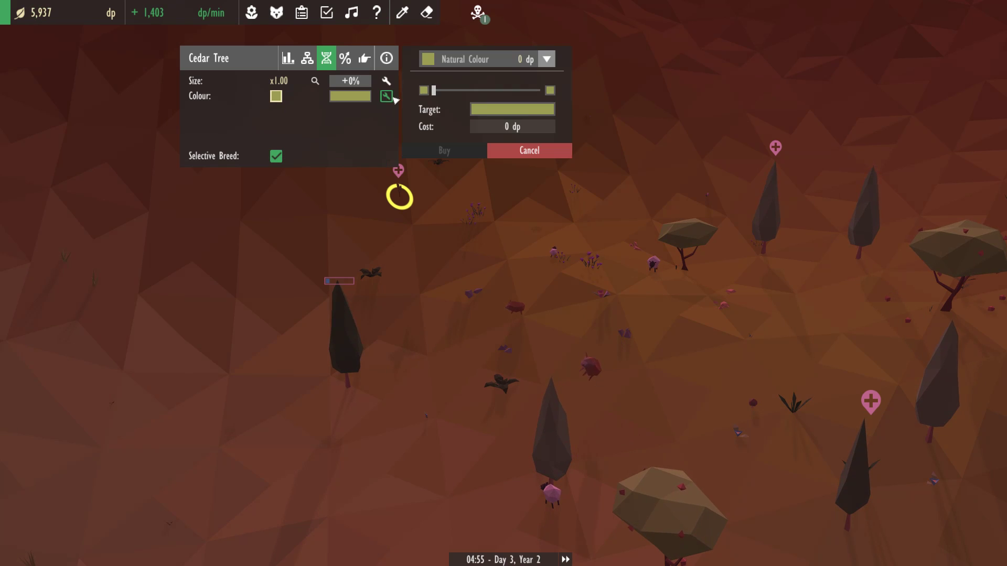
click(546, 59)
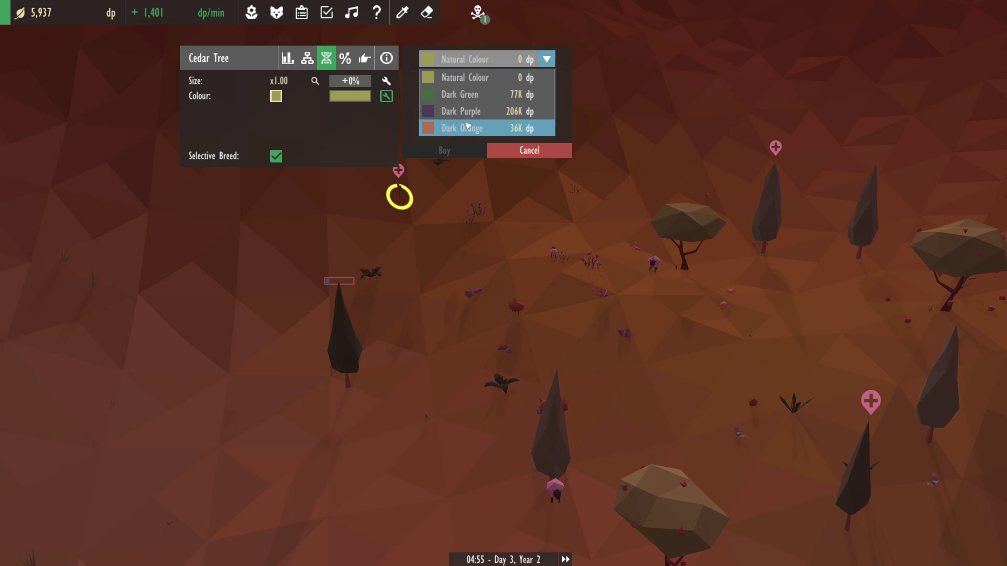
click(473, 166)
click(477, 213)
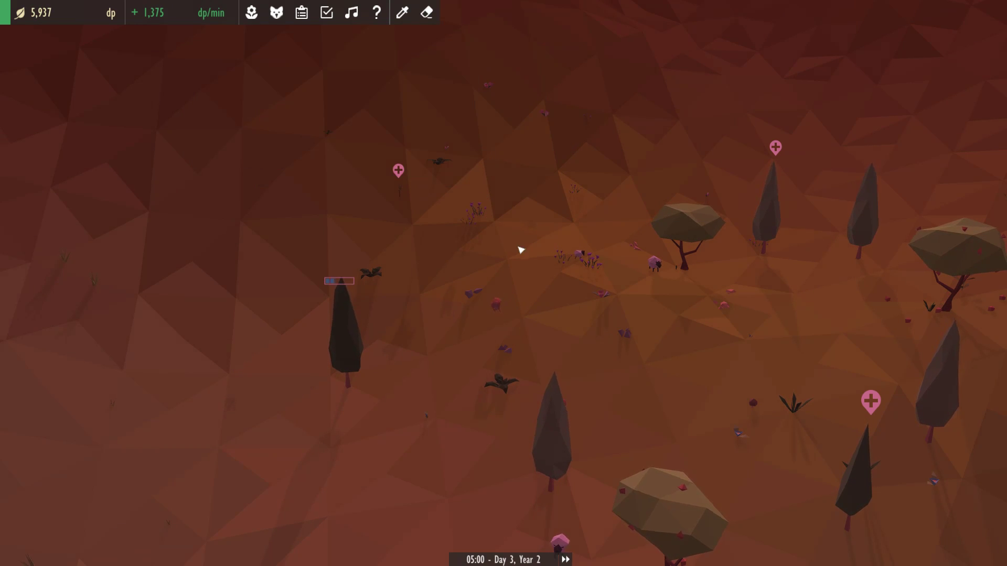
scroll(520, 248, down, 8)
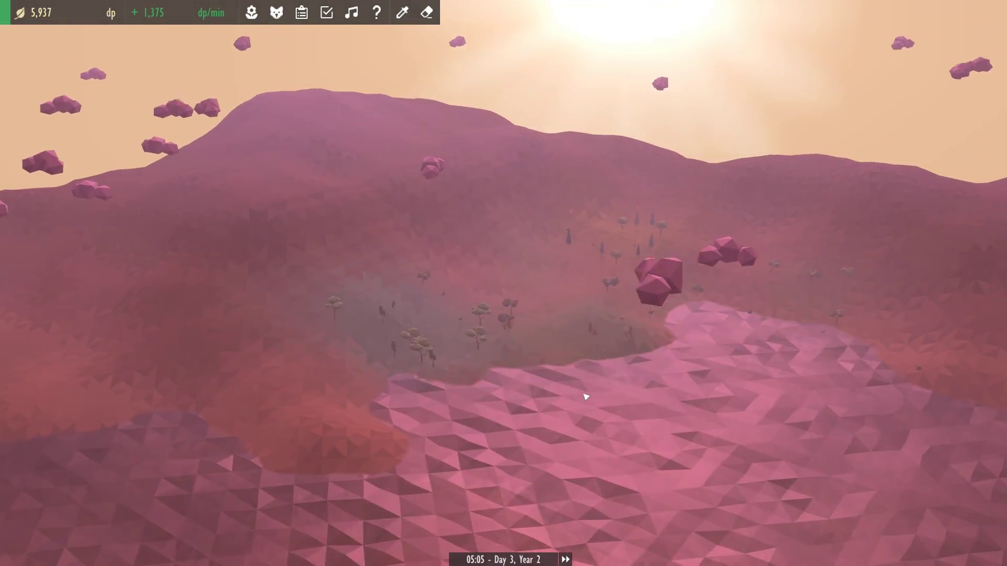
Read the Juniper Tree's altitude and biome preferences from the tree-filtered catalogue.
drag(585, 397, 575, 551)
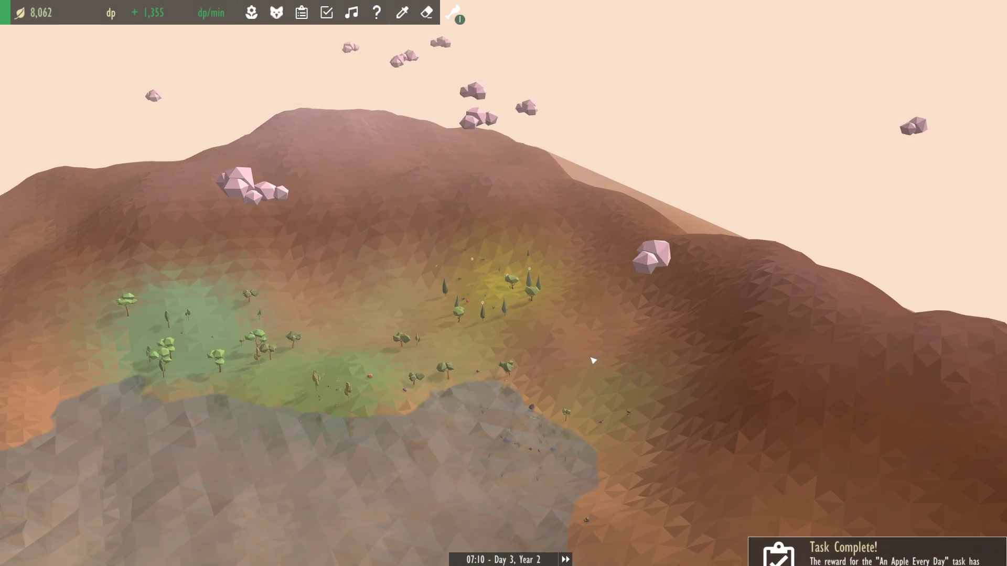
scroll(589, 355, up, 5)
scroll(504, 315, up, 5)
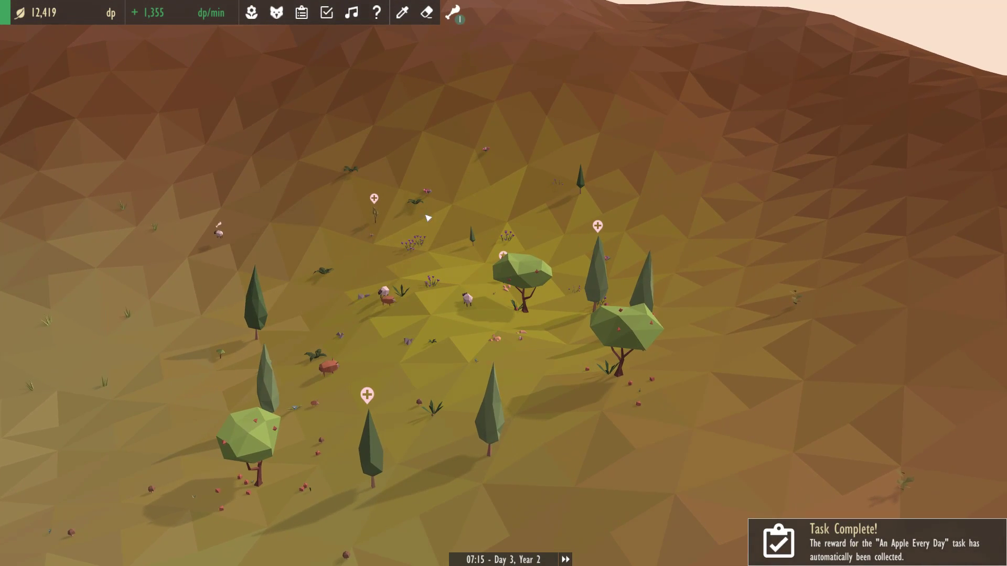
click(252, 12)
click(368, 55)
click(338, 83)
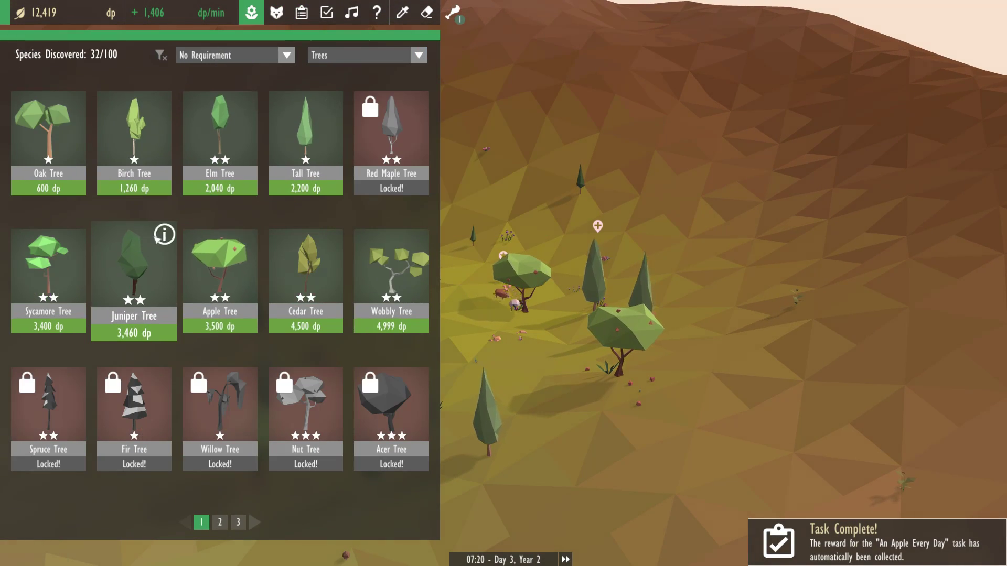
click(161, 239)
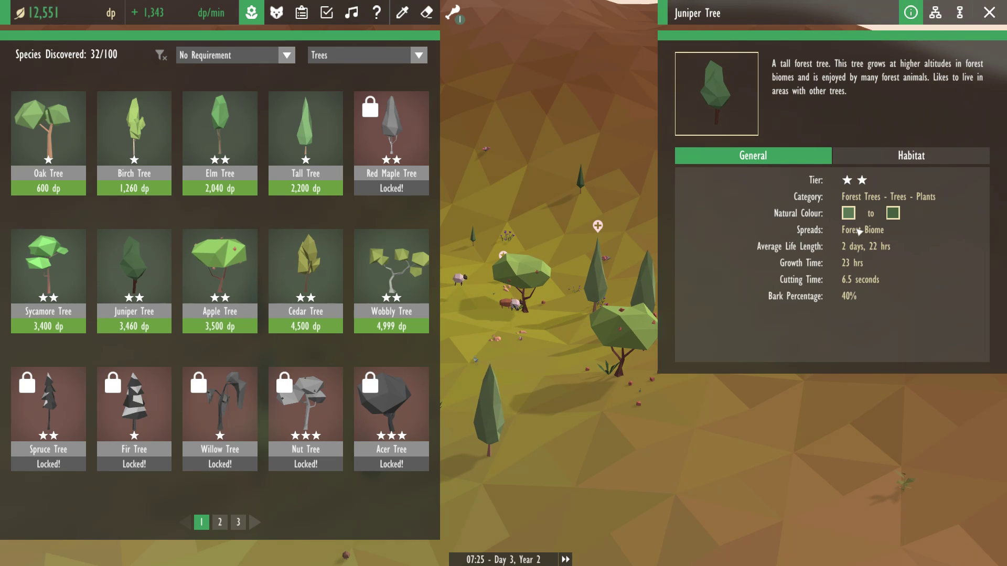
click(880, 158)
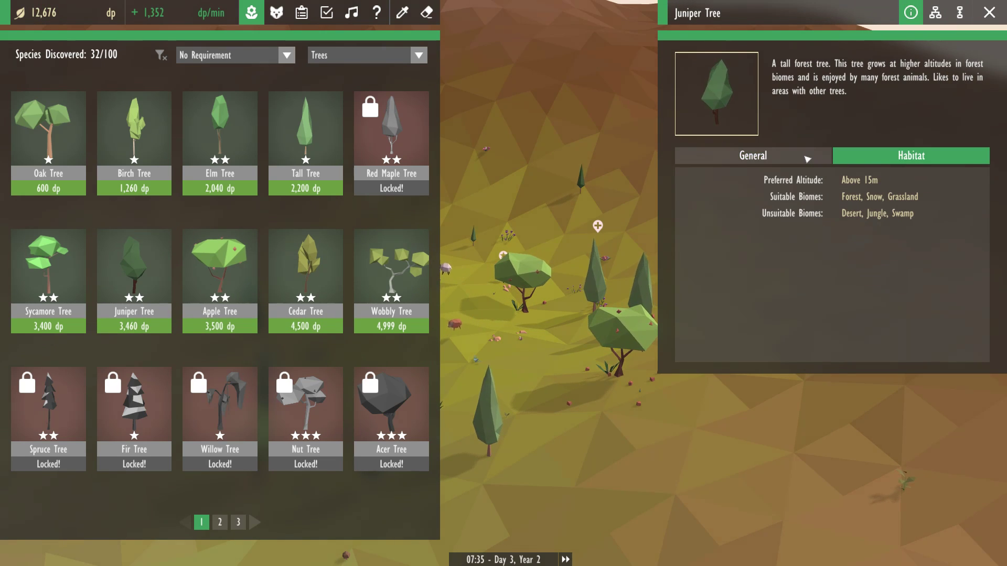
click(808, 159)
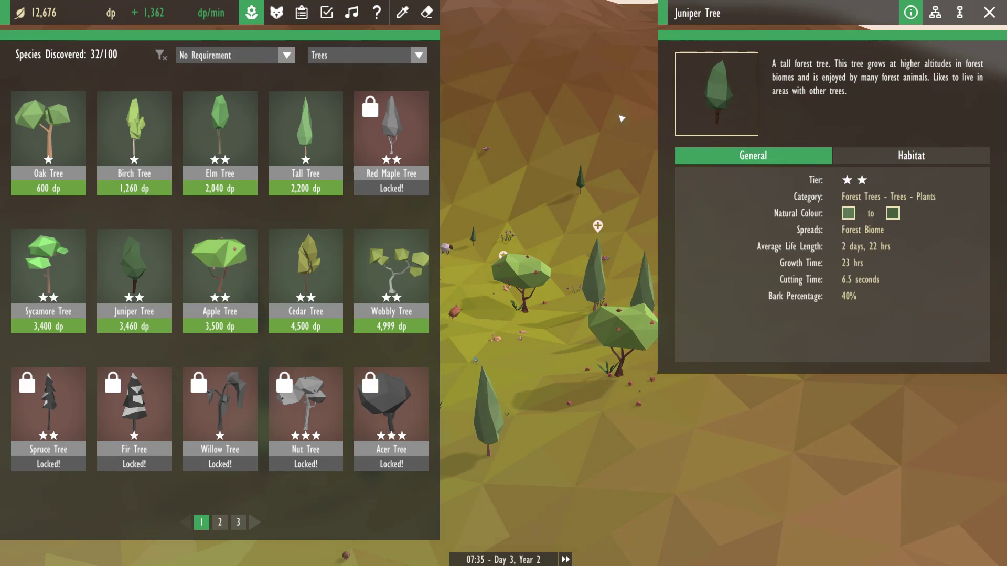
key(Escape)
scroll(503, 283, down, 5)
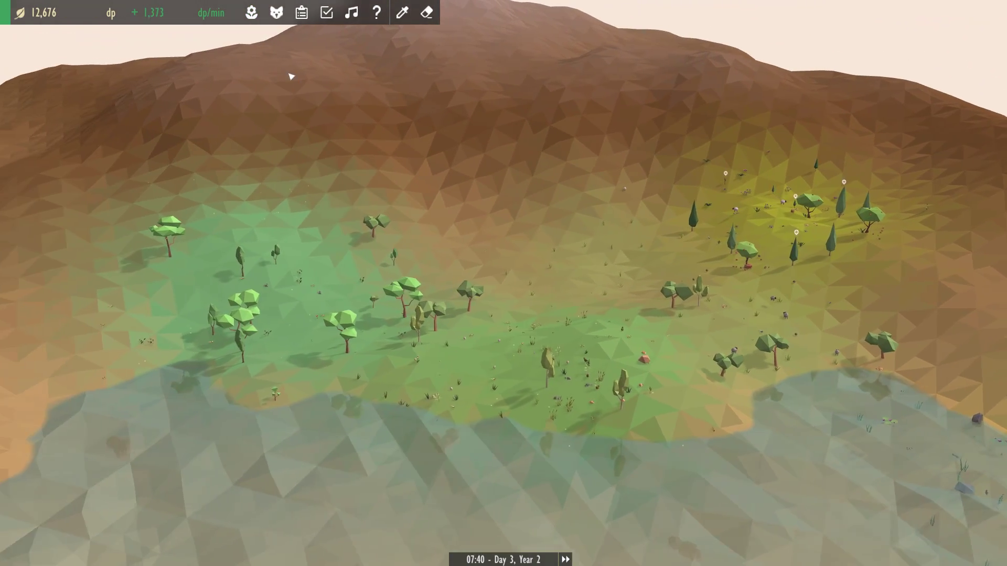
scroll(504, 284, up, 3)
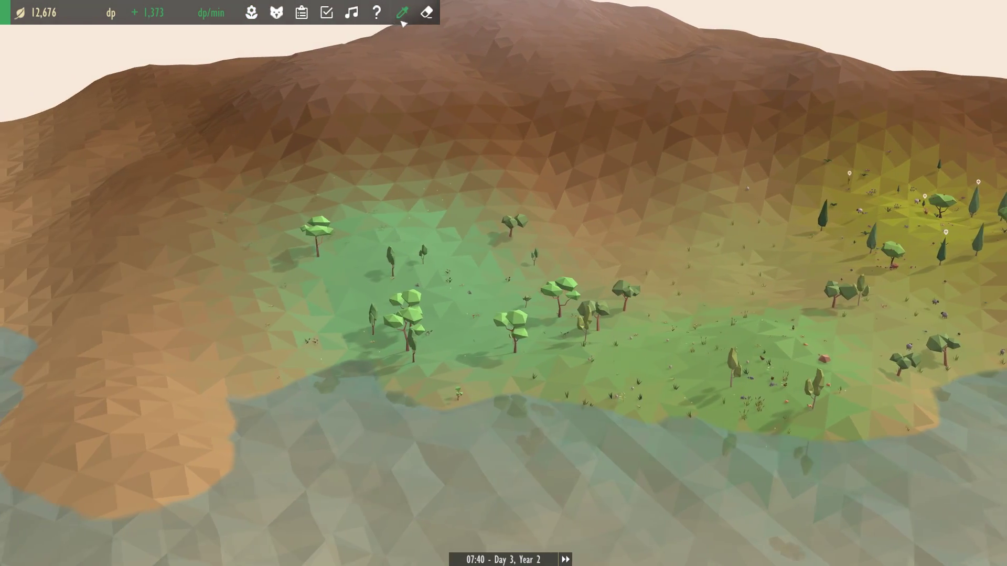
Check the terrain's biome mix and altitude while centring the yellow forest patch.
click(402, 13)
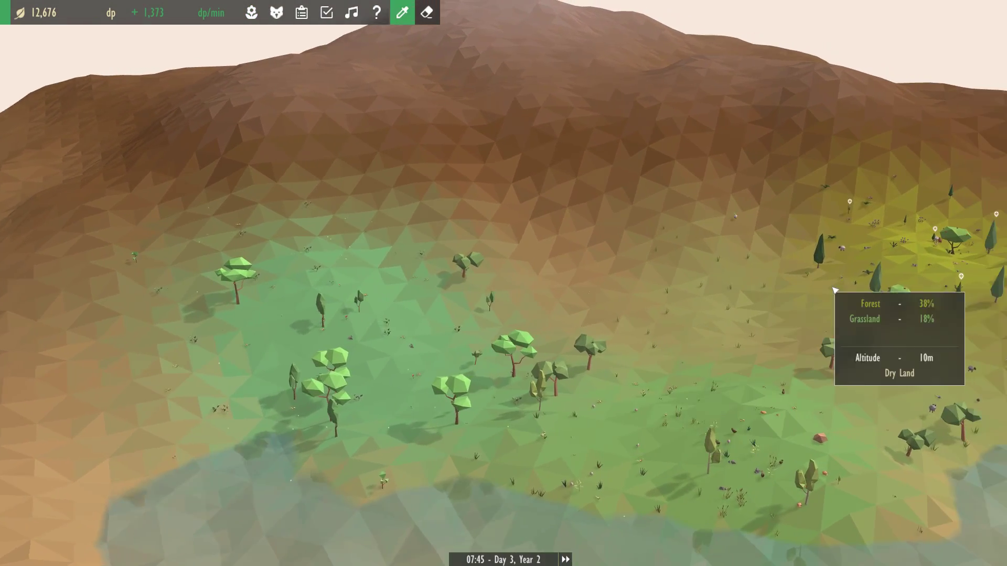
drag(837, 291, 606, 318)
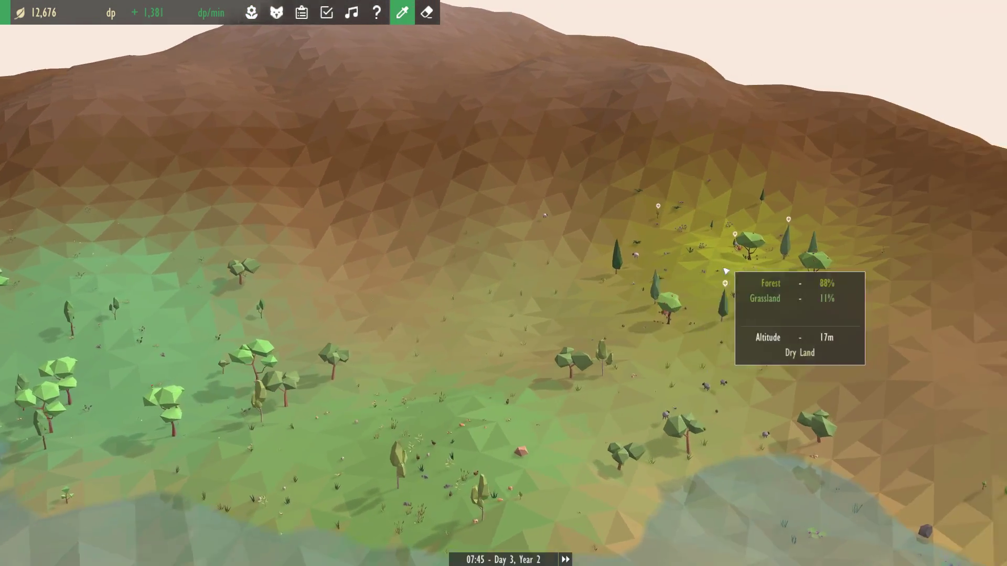
right_click(602, 322)
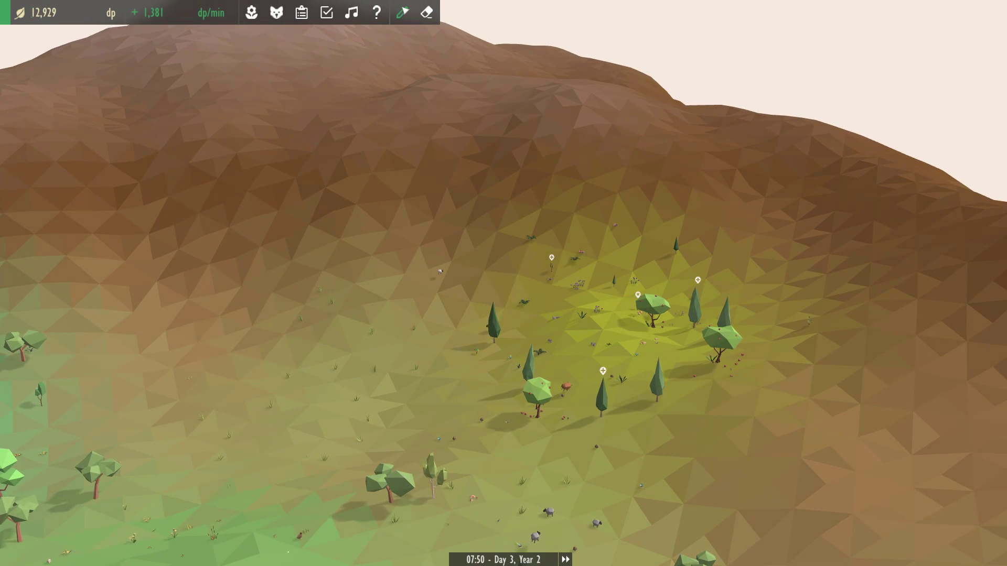
click(402, 14)
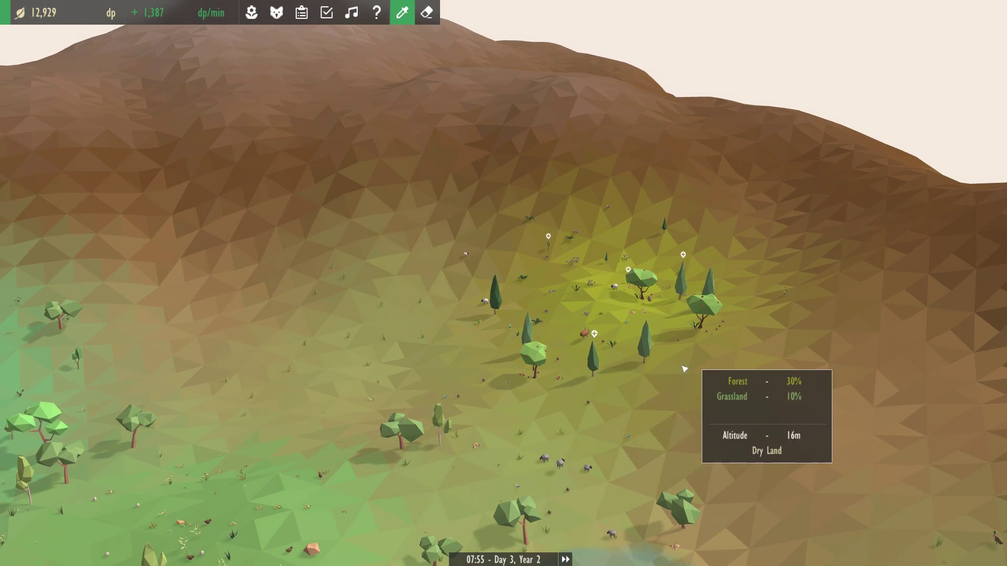
right_click(739, 283)
scroll(583, 260, up, 4)
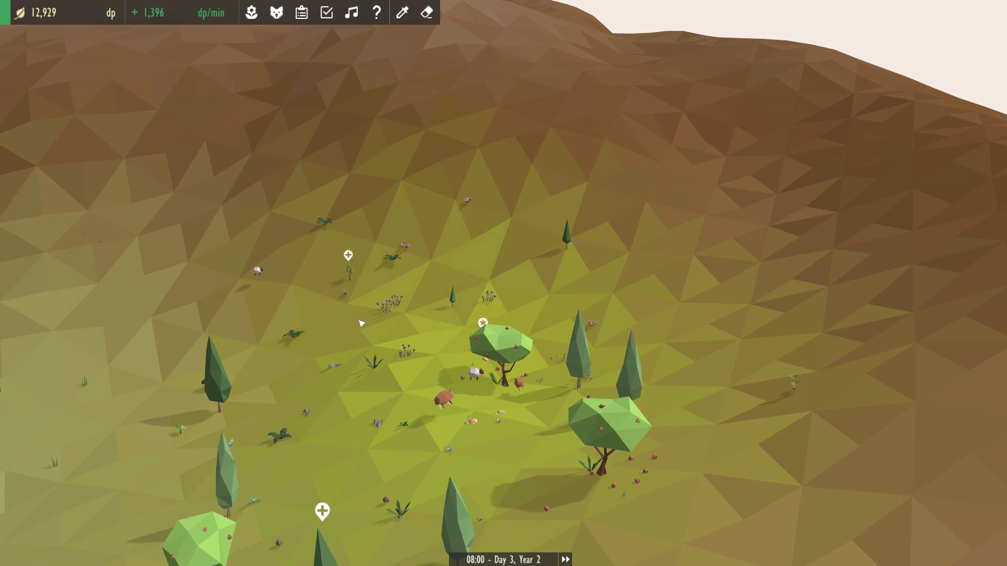
scroll(362, 324, up, 3)
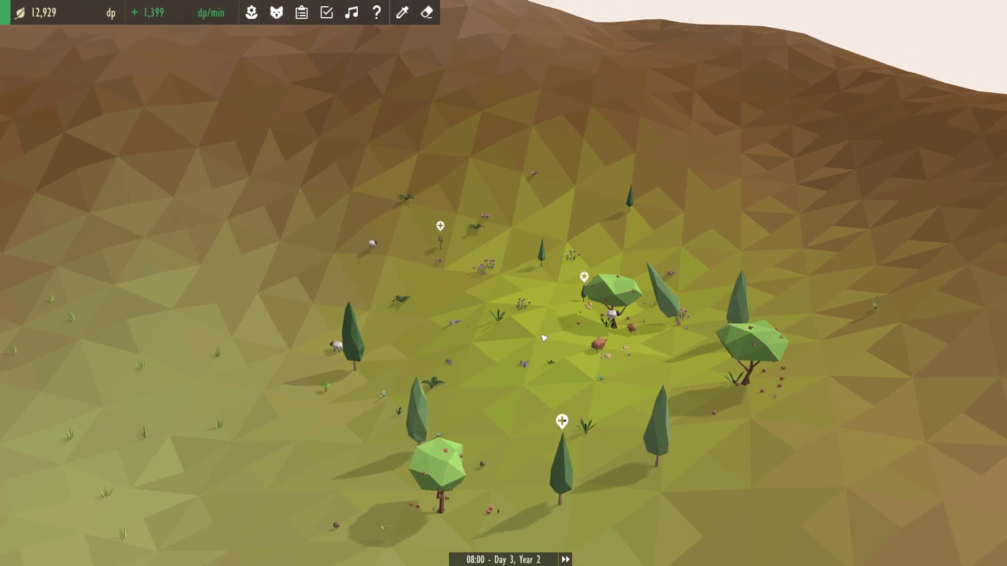
scroll(472, 315, up, 3)
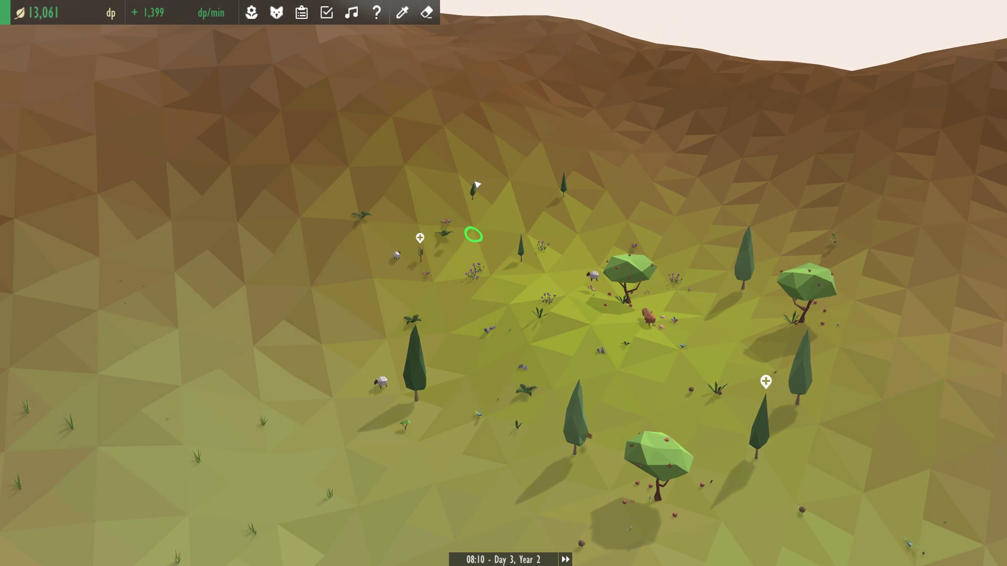
Inspect the Juniper and cedar saplings and a grazing sheep, then show the cedar's evolution.
click(475, 226)
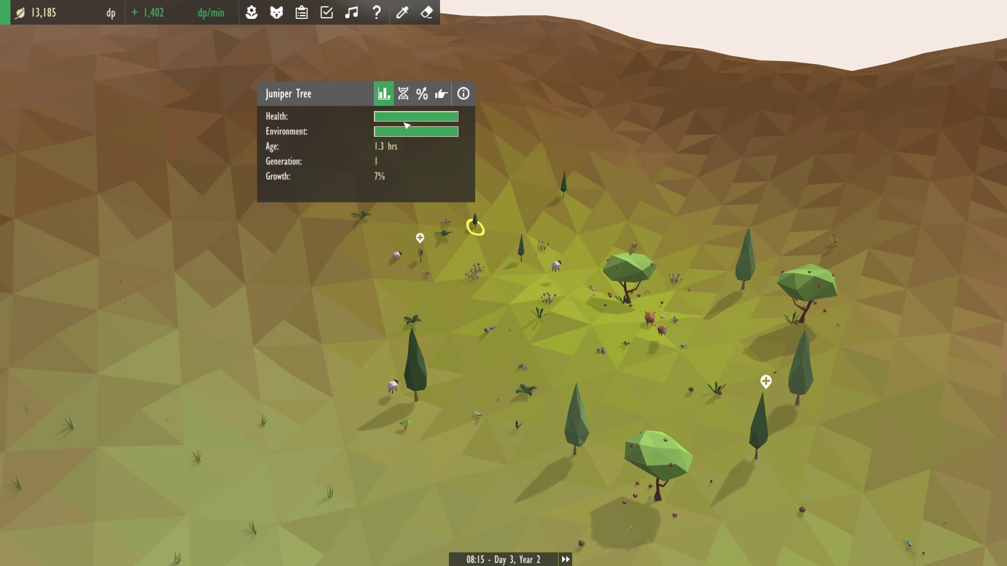
click(420, 261)
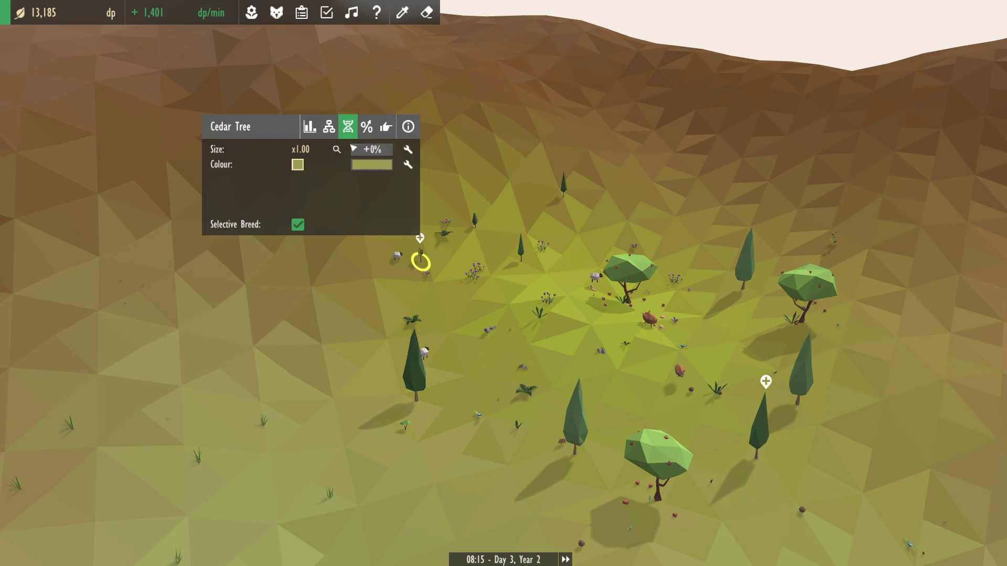
click(310, 127)
click(446, 330)
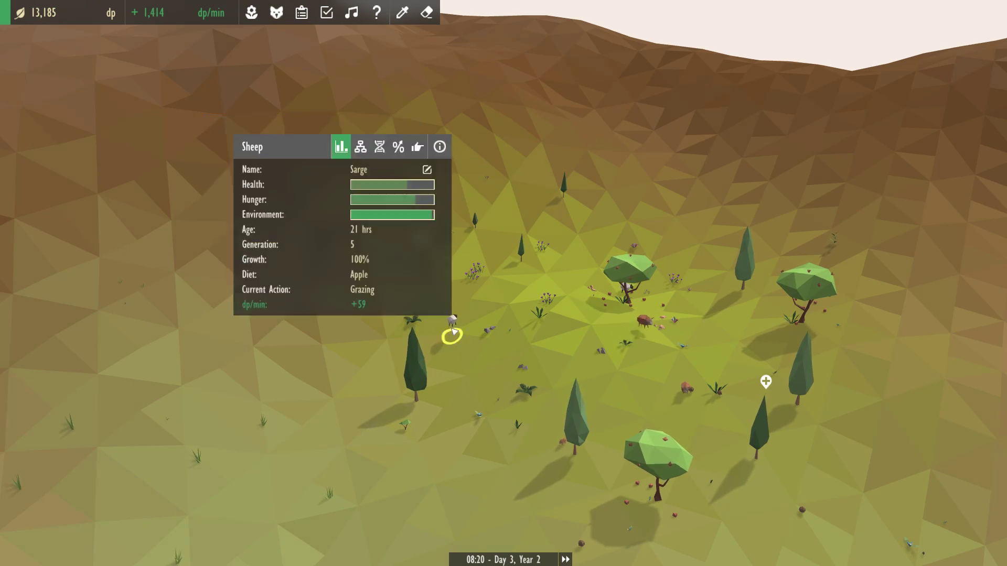
click(472, 393)
scroll(473, 354, up, 5)
scroll(394, 276, up, 3)
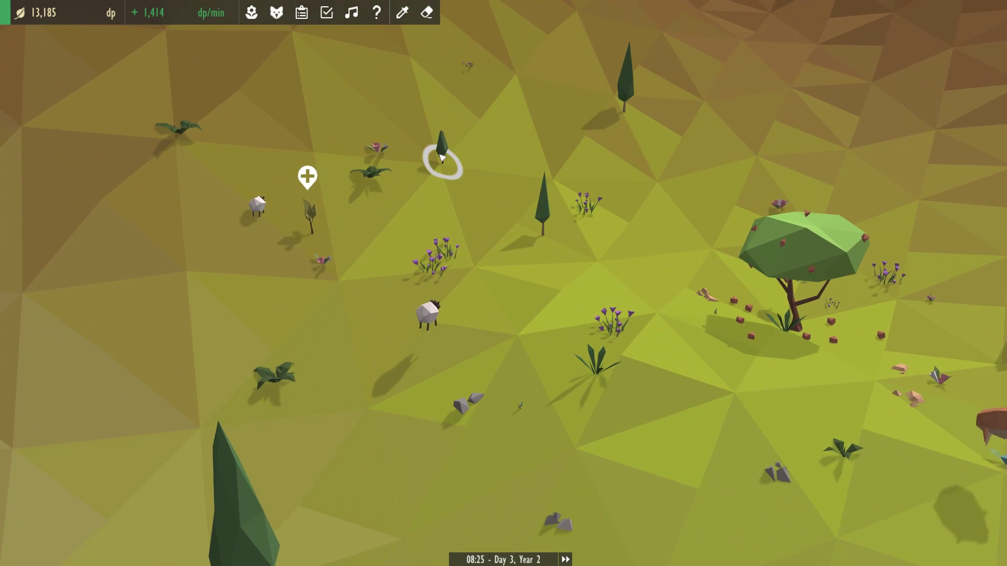
click(443, 157)
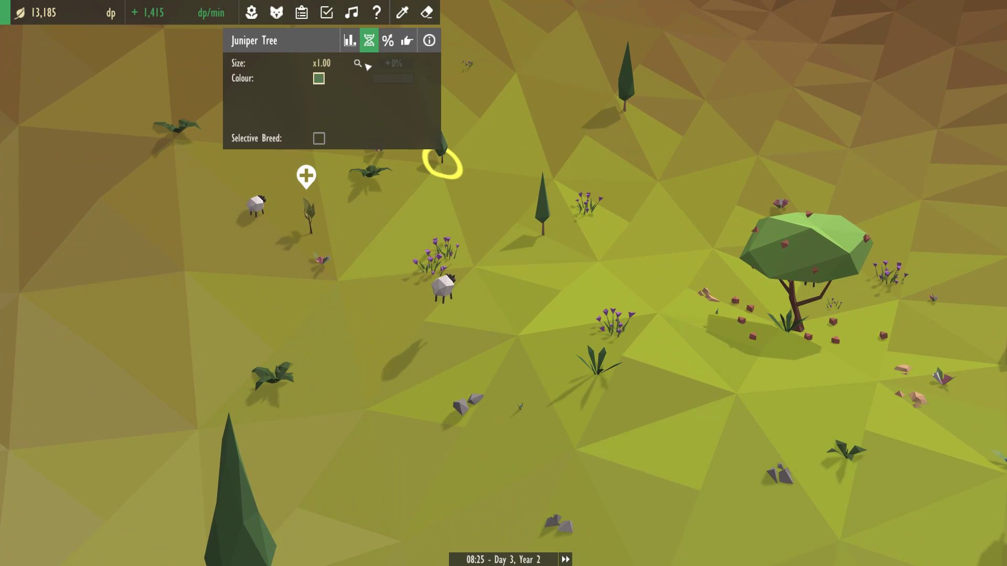
click(402, 287)
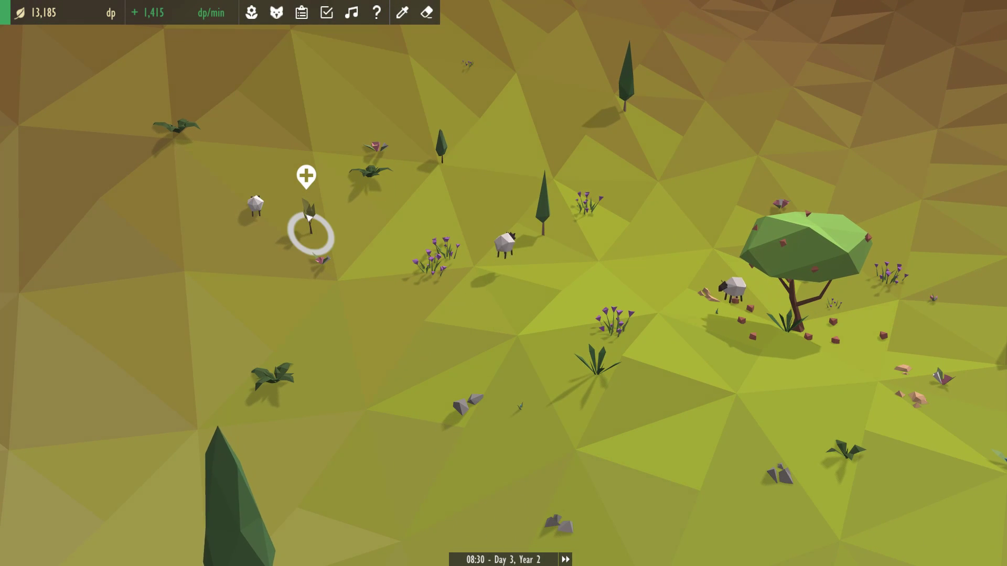
click(311, 229)
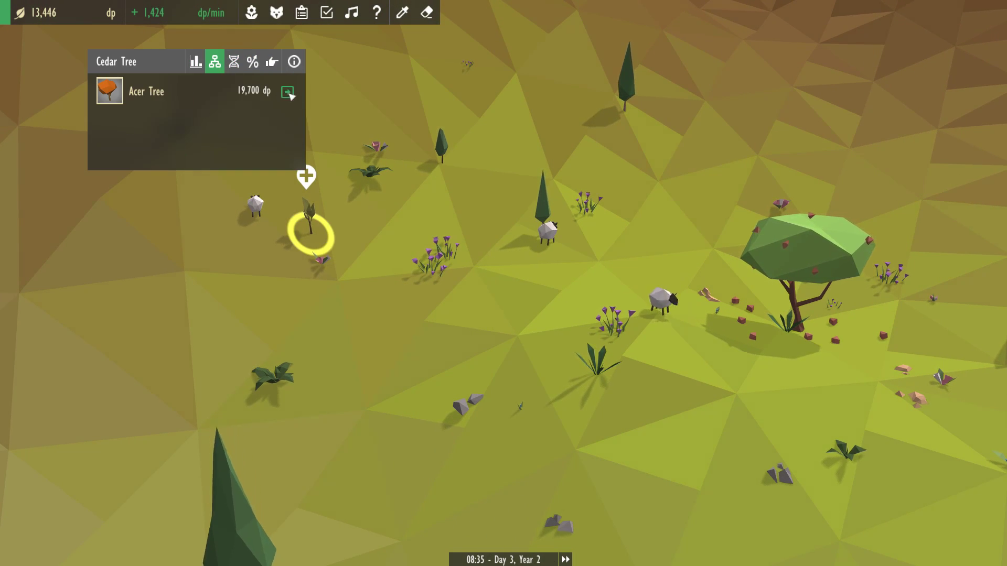
Recheck the cedar sapling's Acer Tree evolution, then turn the view onto the green meadow.
click(439, 228)
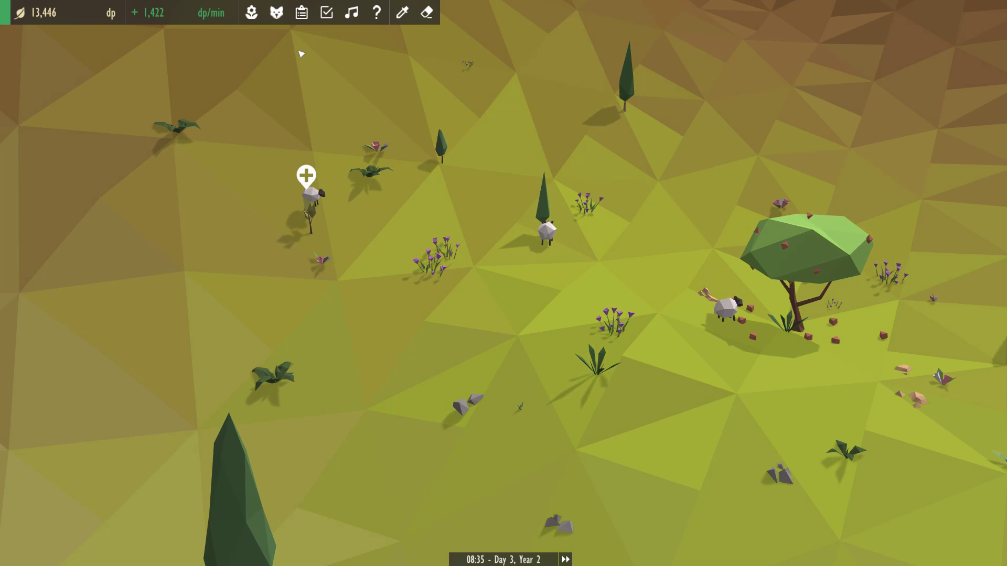
click(319, 235)
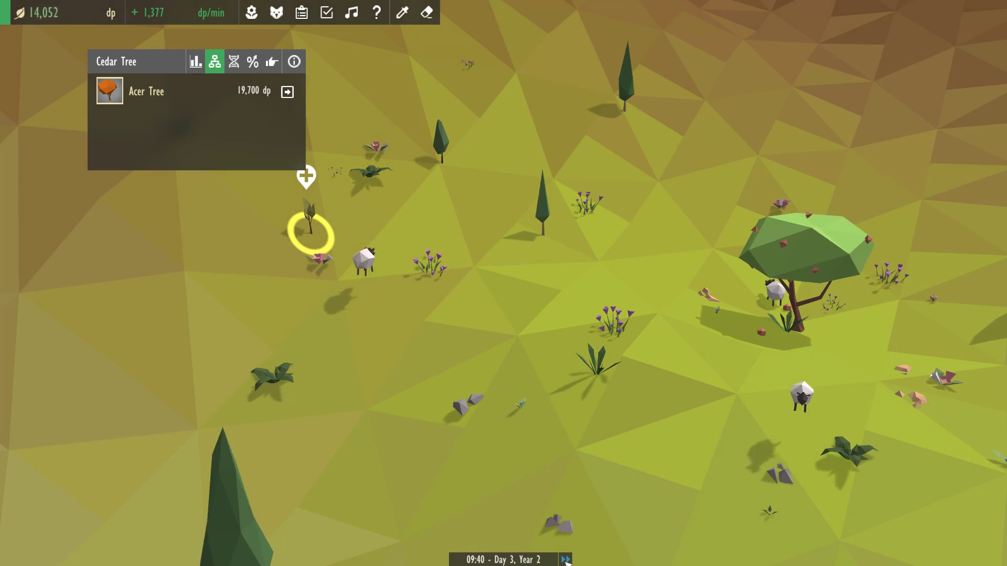
scroll(520, 404, down, 5)
click(528, 345)
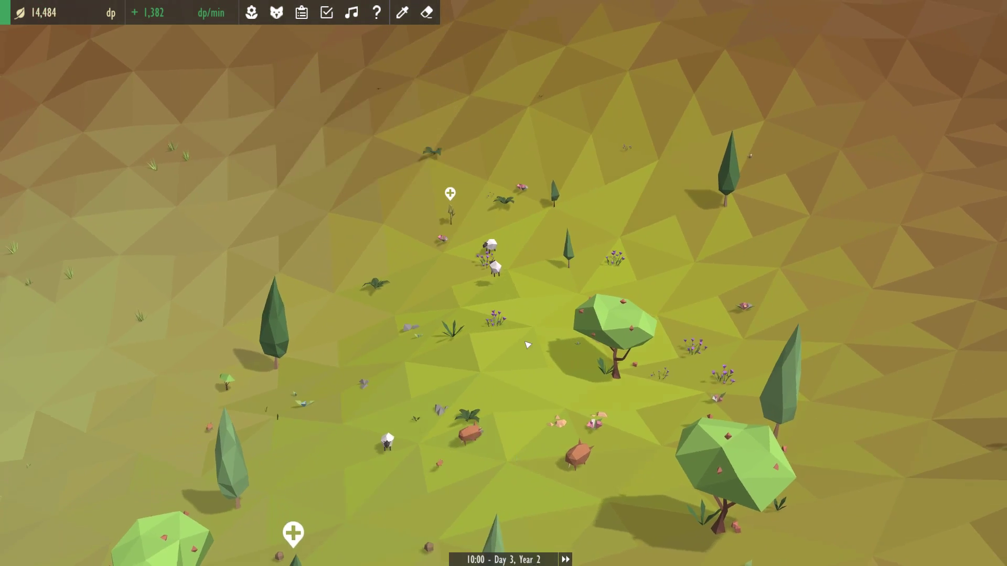
click(450, 214)
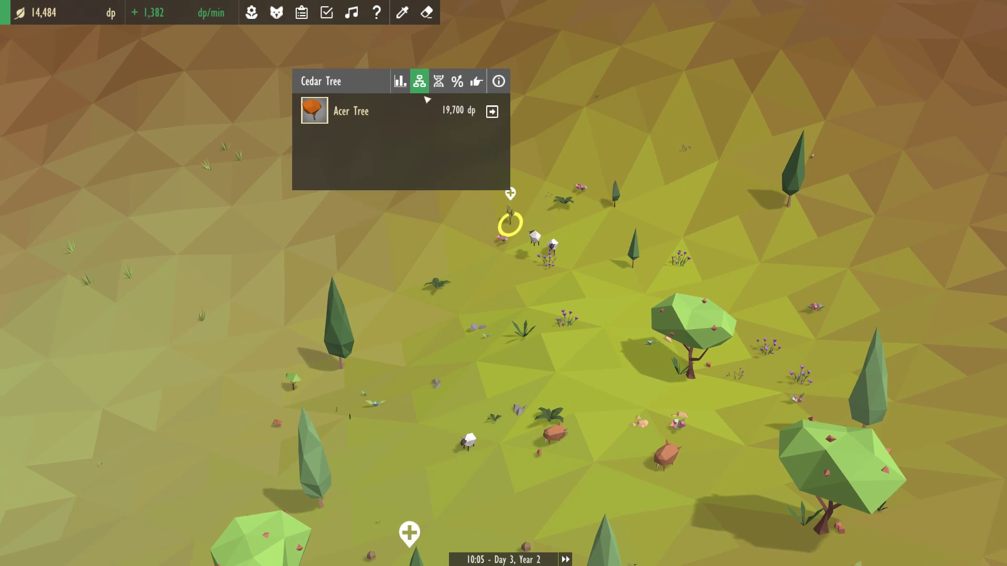
drag(463, 236, 512, 236)
click(404, 81)
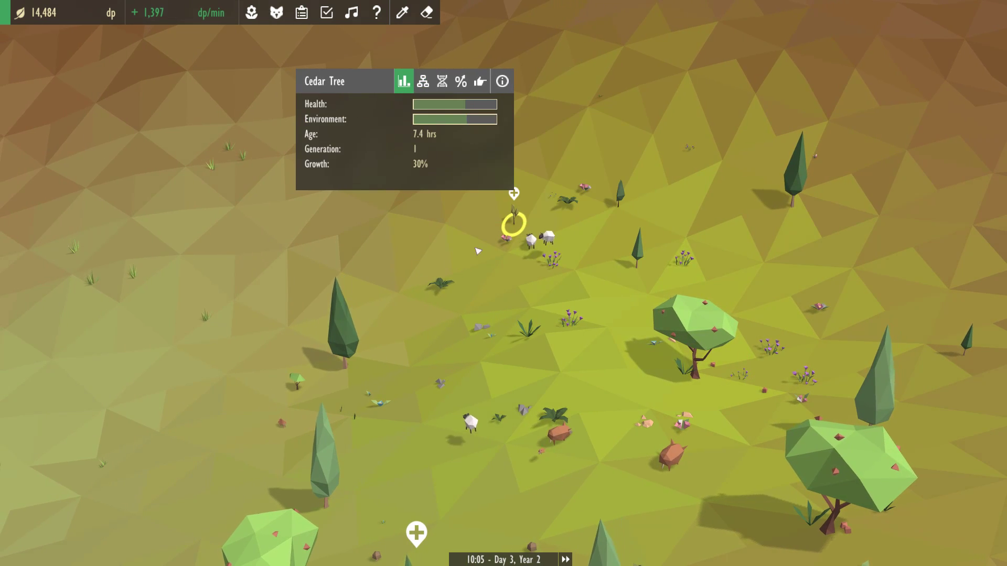
click(477, 250)
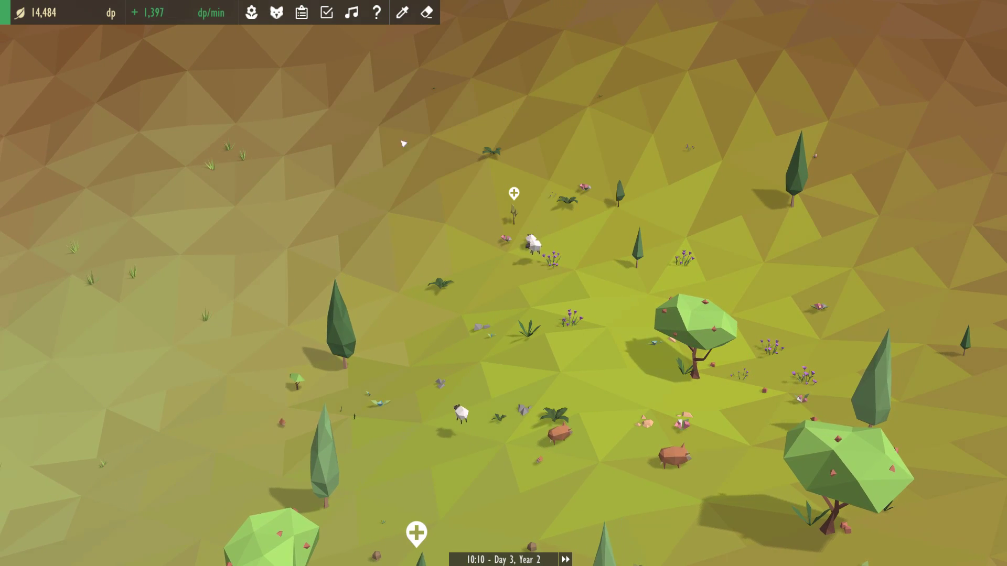
scroll(488, 276, down, 8)
mouse_move(494, 282)
mouse_down()
mouse_move(550, 283)
mouse_move(439, 260)
mouse_up()
scroll(578, 301, up, 8)
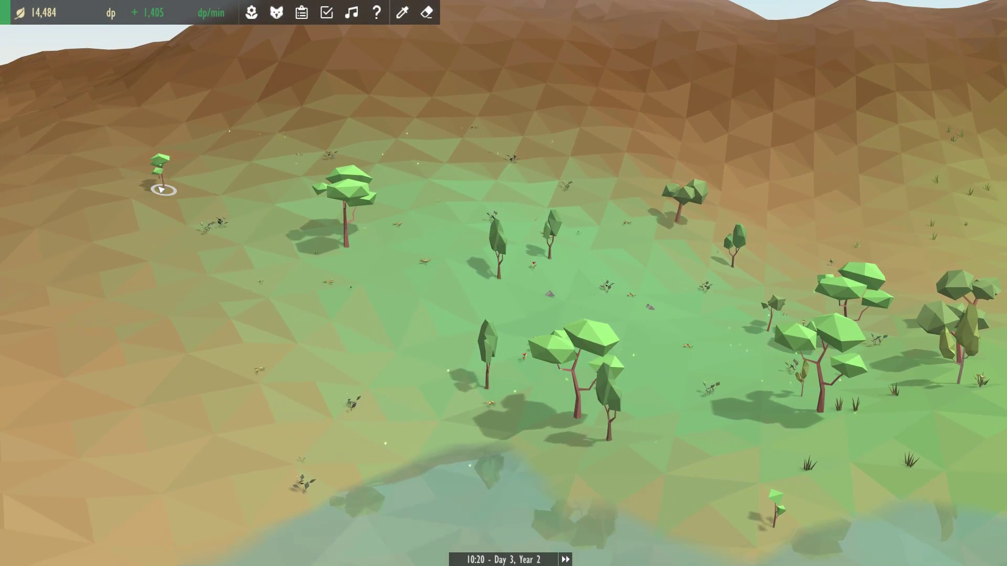
click(163, 188)
click(344, 205)
drag(344, 260, 351, 275)
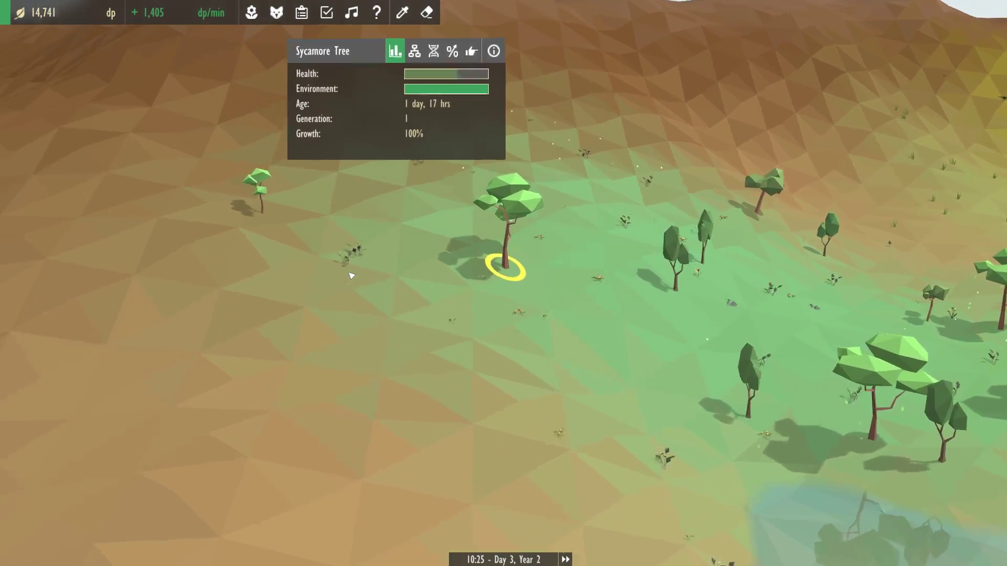
click(351, 275)
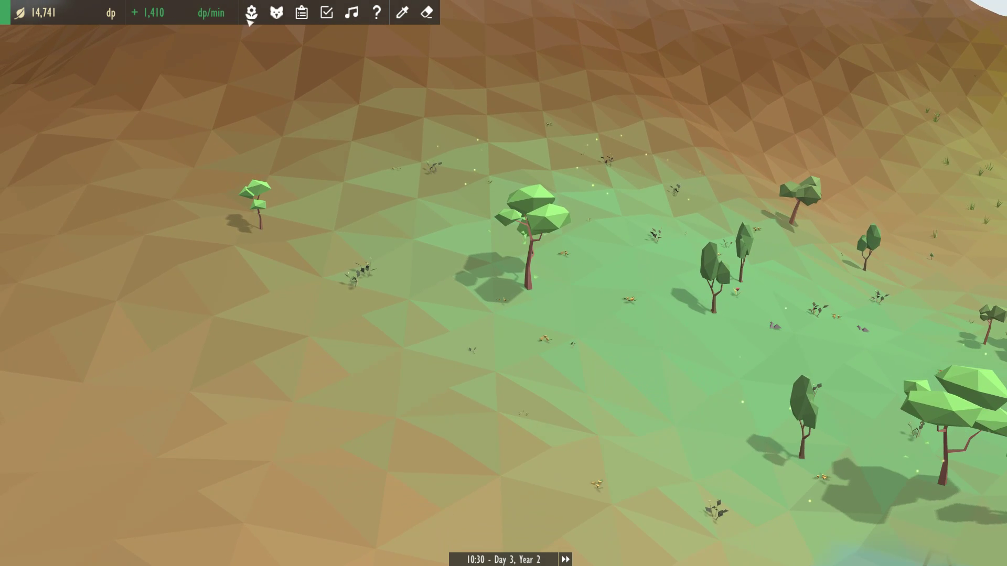
click(252, 13)
click(256, 522)
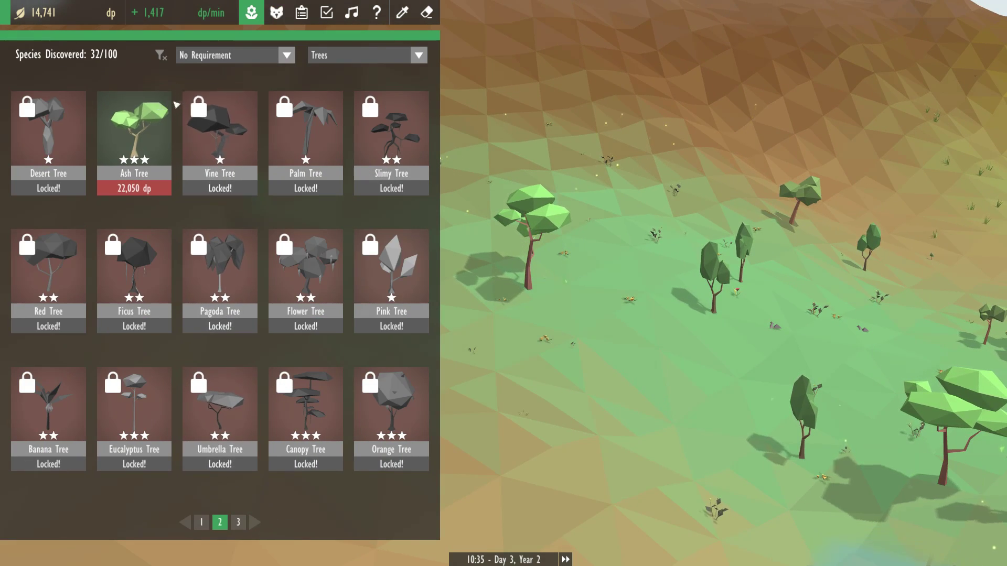
click(163, 98)
key(Escape)
scroll(579, 467, down, 5)
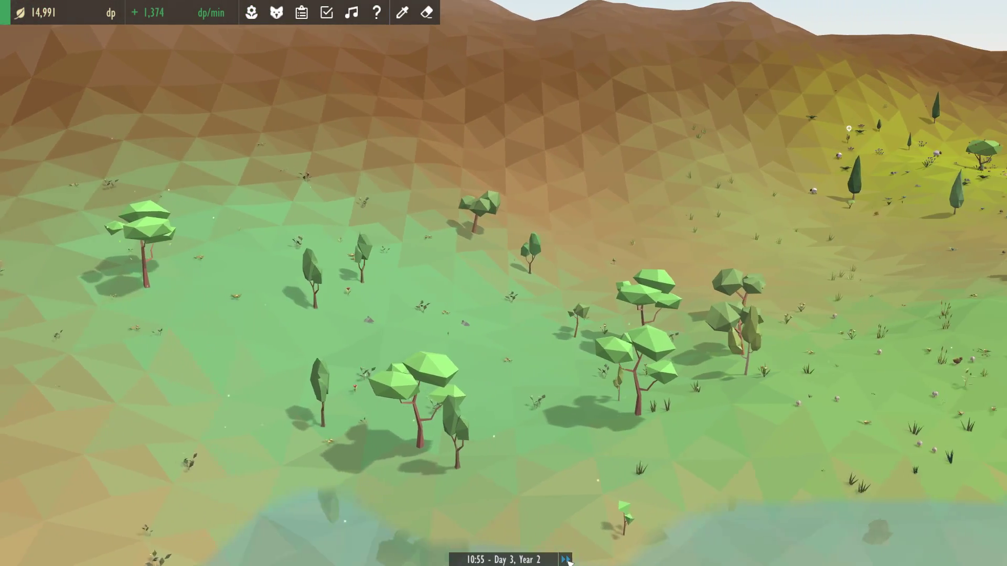
Remove the birch trees and a birch sapling from the meadow near the water.
drag(654, 243, 533, 358)
click(533, 358)
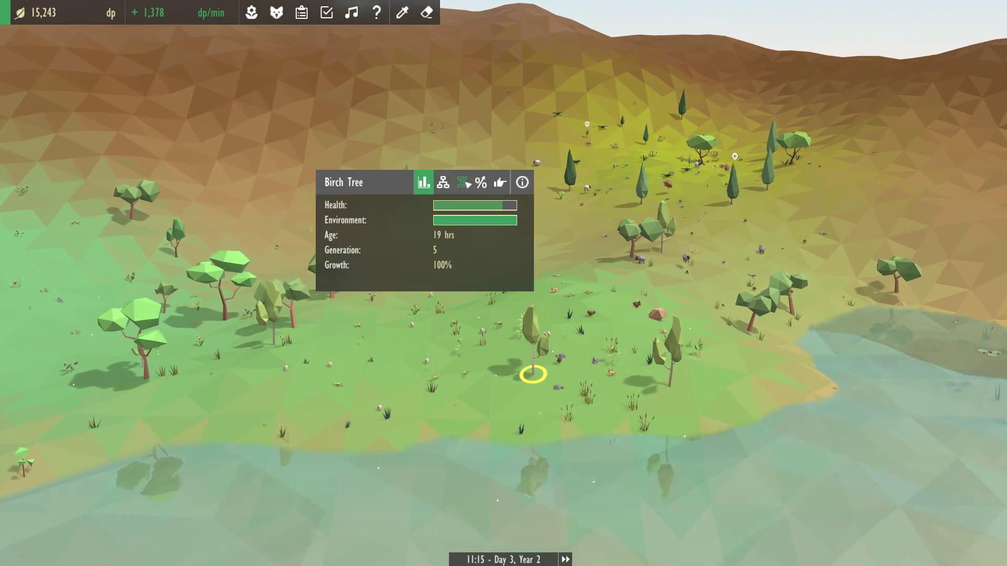
click(500, 184)
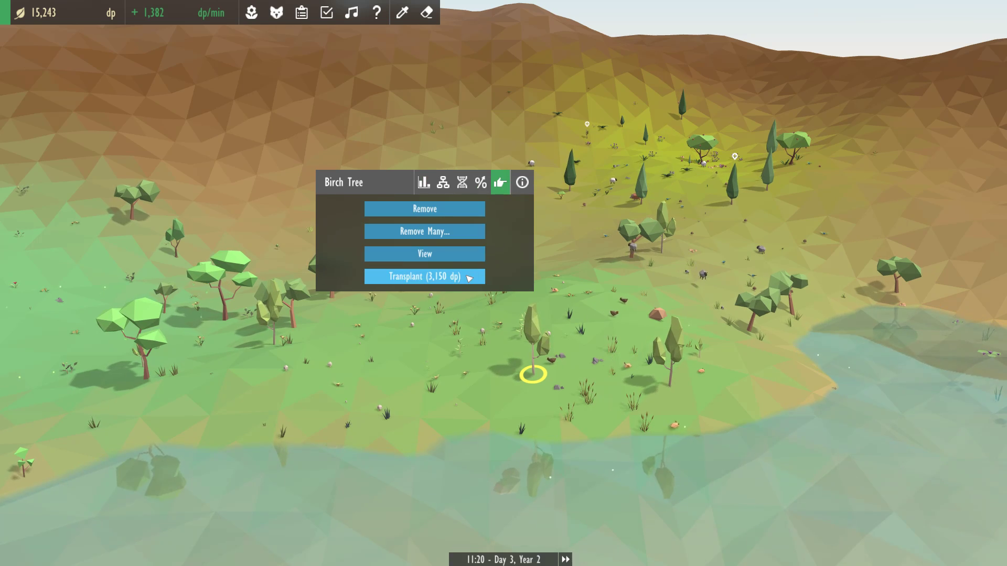
click(425, 232)
drag(527, 346, 638, 357)
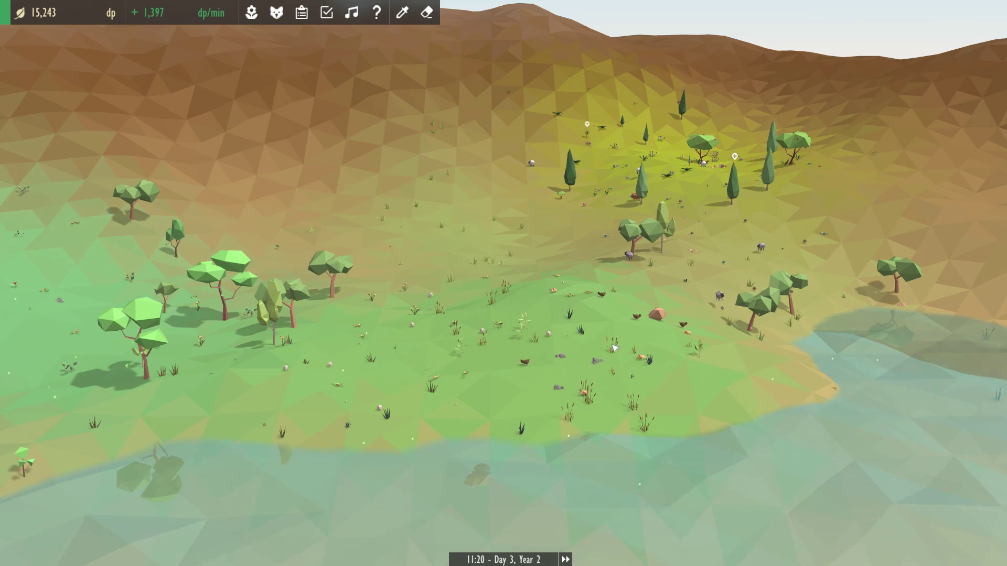
click(646, 236)
right_click(700, 358)
scroll(669, 346, up, 2)
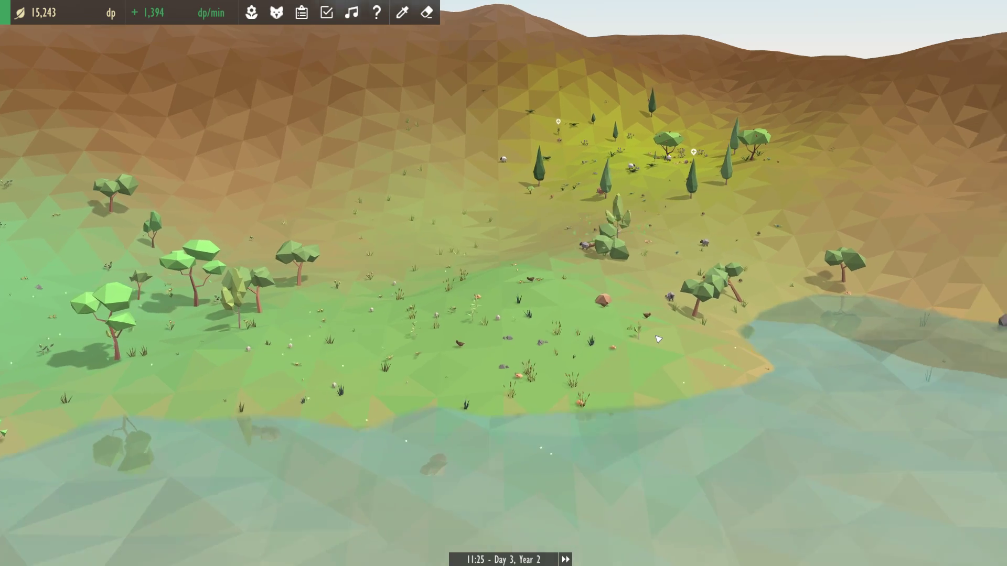
click(622, 340)
click(509, 225)
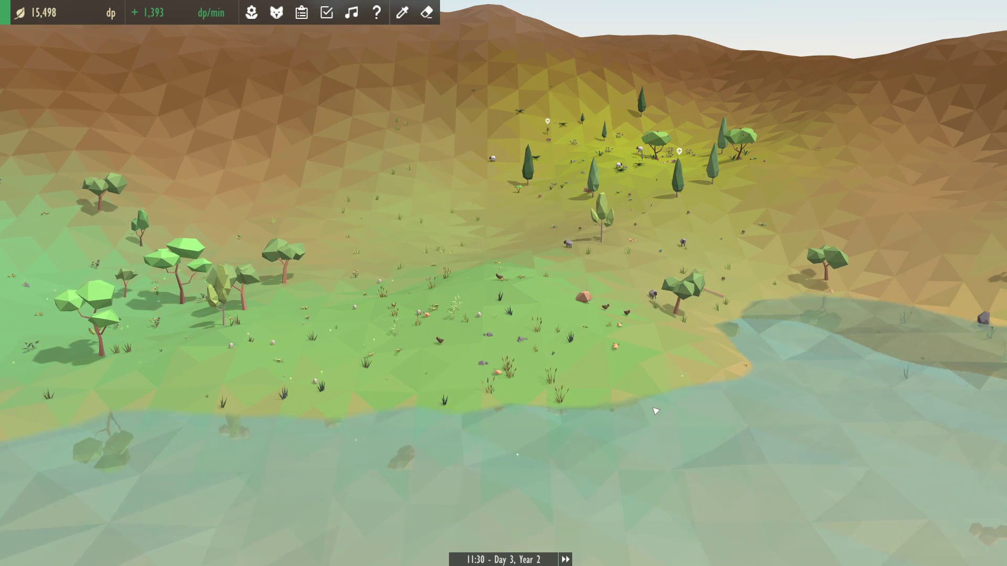
Check the meadow's biome mix and altitude, then pan toward the lake shore.
drag(552, 315, 472, 299)
click(382, 331)
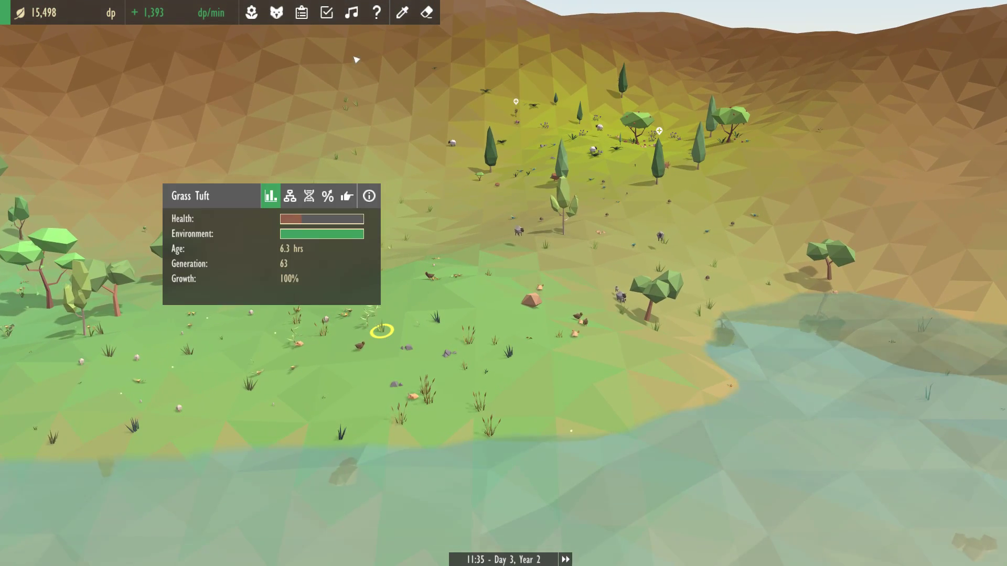
click(402, 12)
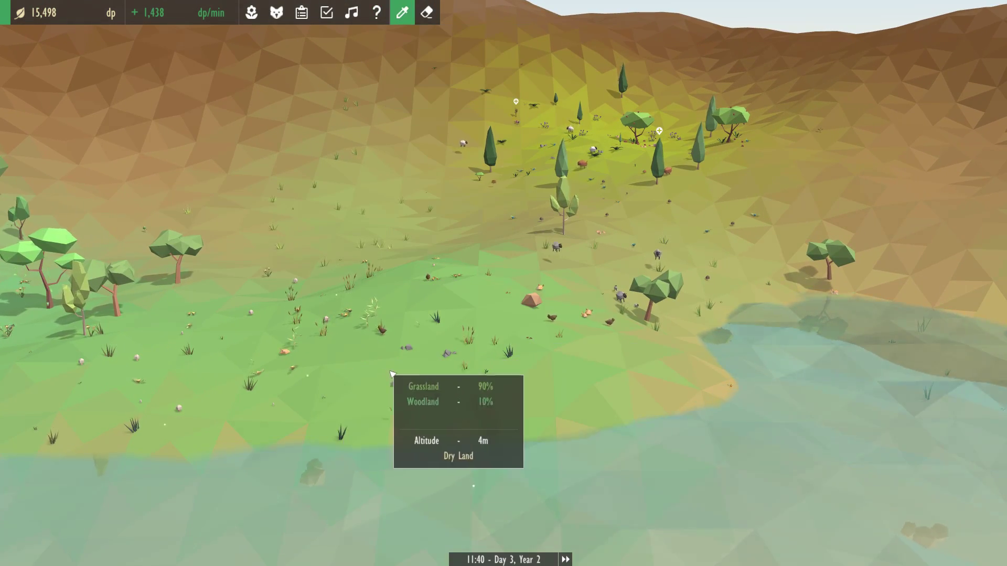
scroll(387, 360, up, 3)
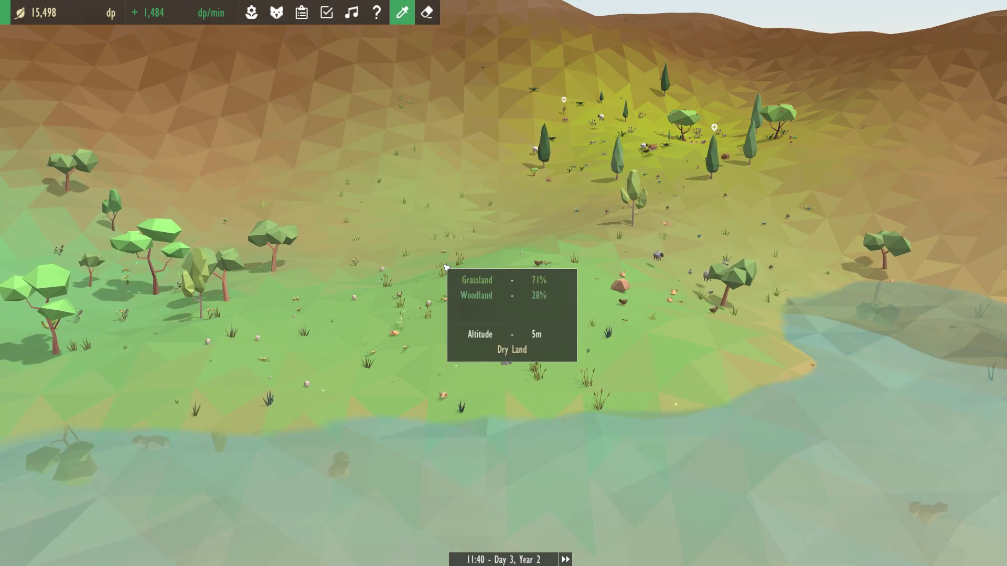
right_click(445, 268)
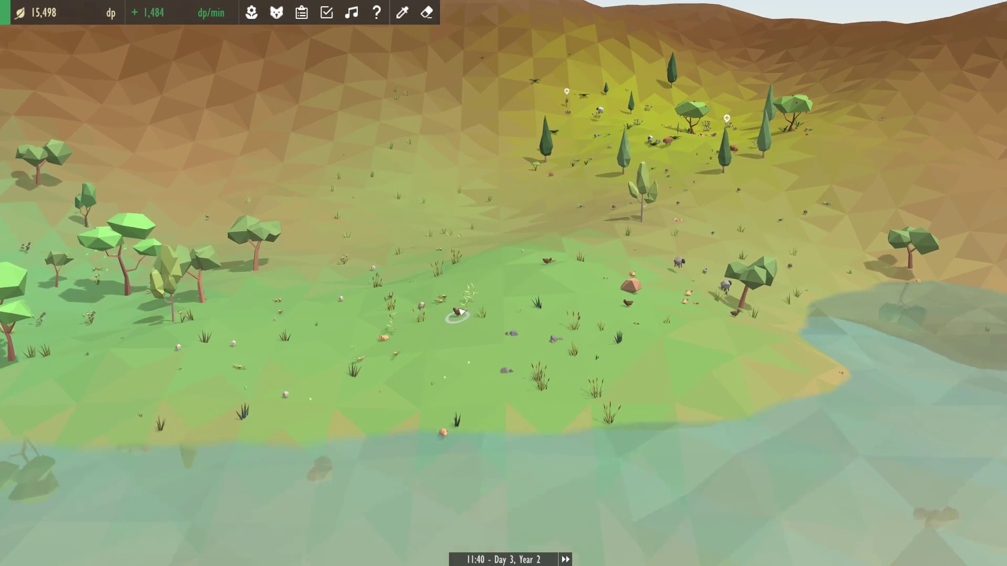
scroll(472, 300, up, 3)
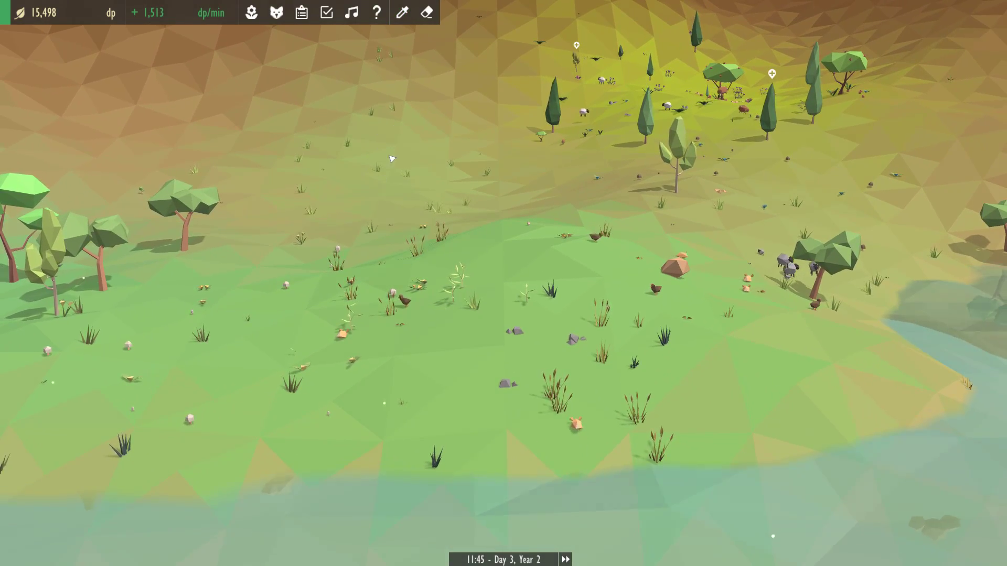
scroll(467, 436, down, 2)
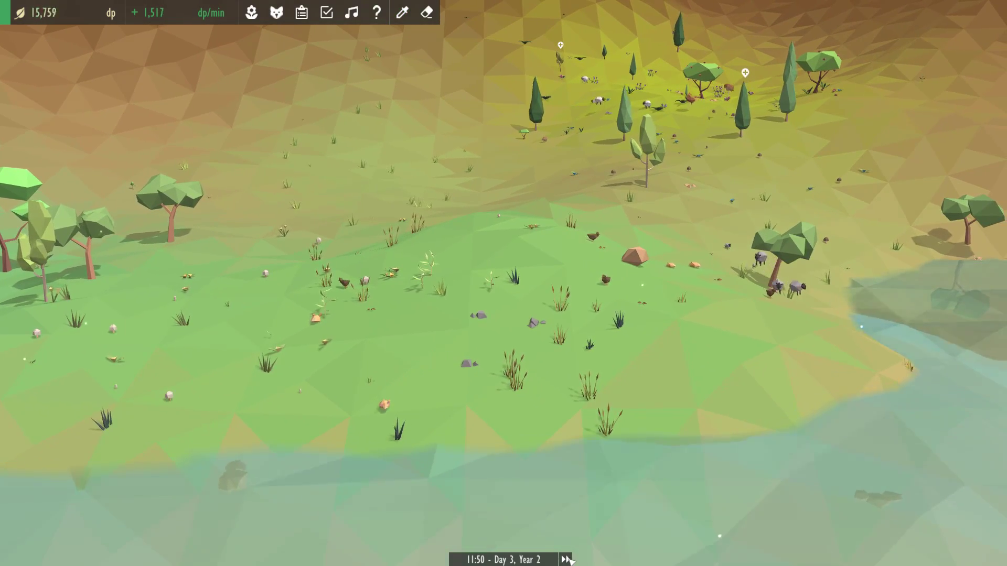
key(s)
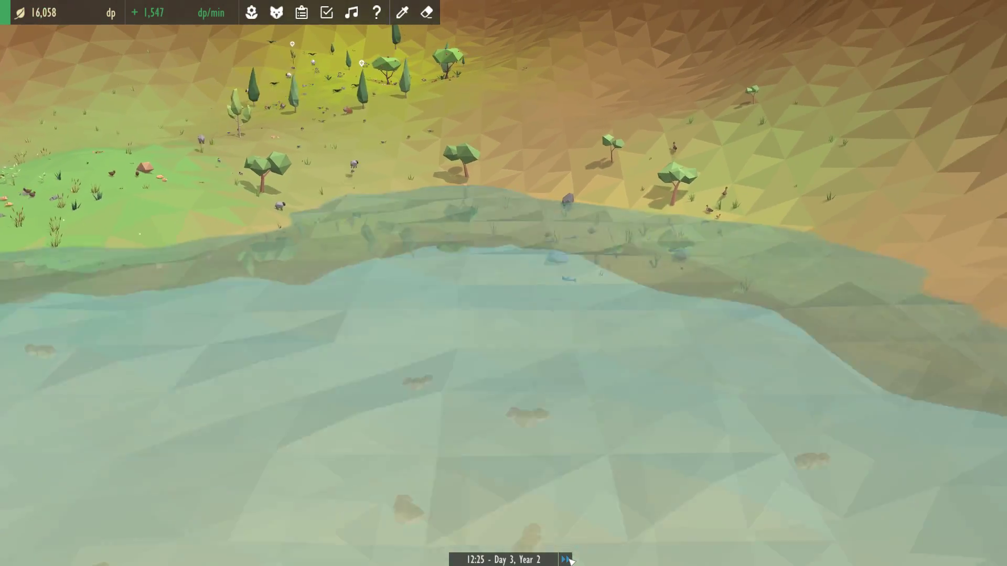
key(s)
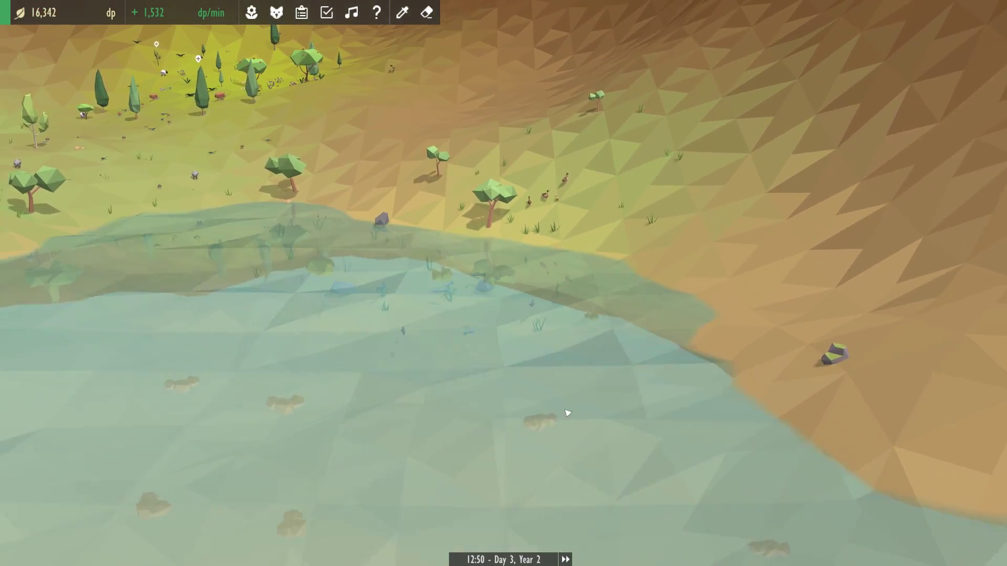
scroll(582, 418, up, 4)
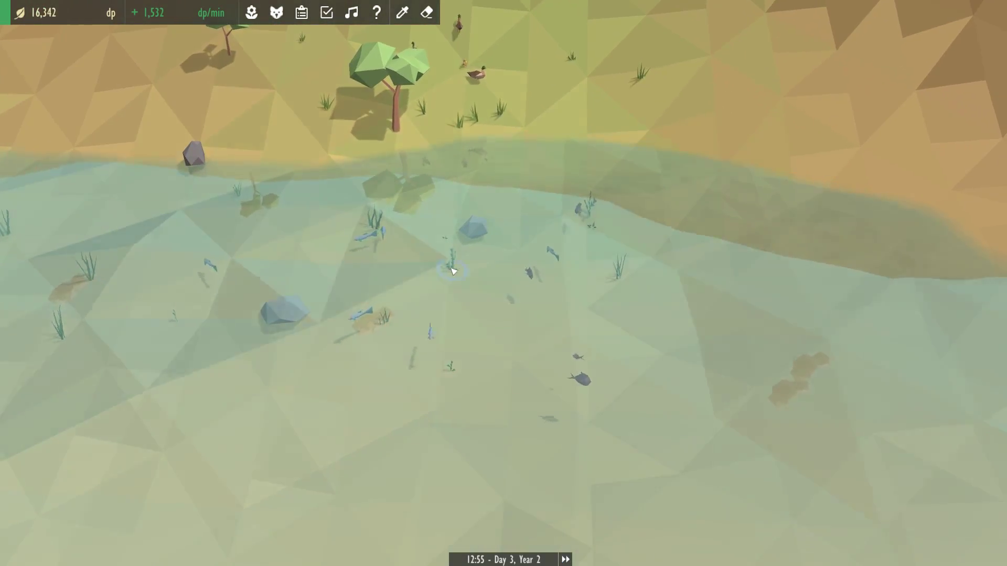
Inspect the kelp's Tropical Seaweed requirements, a seaweed's evolutions, and a trout's stats.
click(454, 271)
click(362, 122)
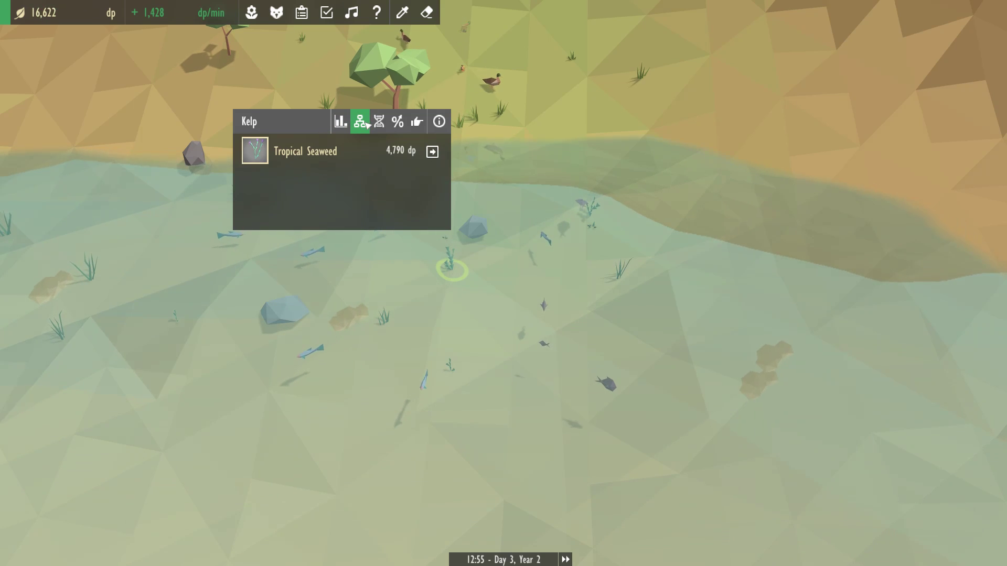
click(433, 152)
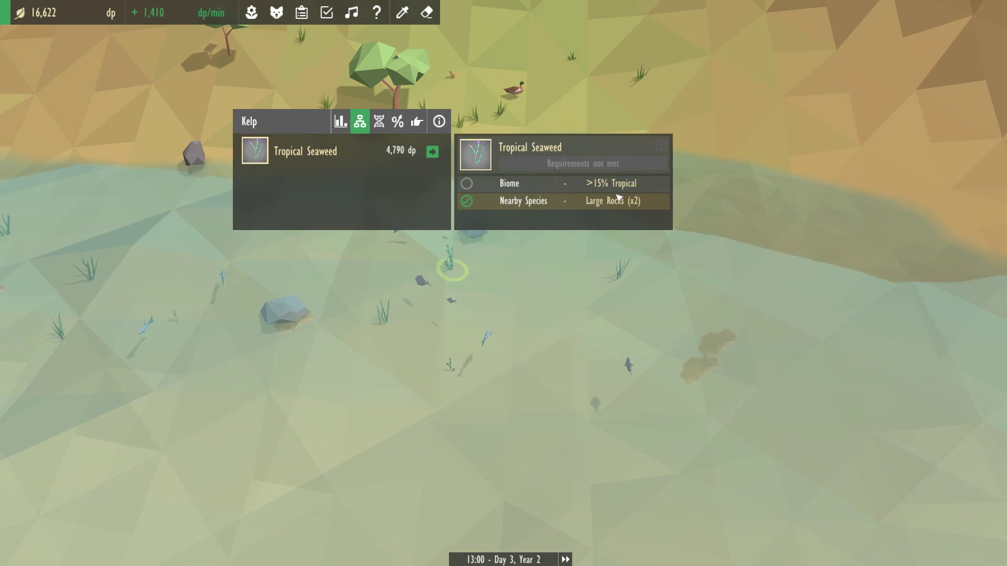
click(619, 271)
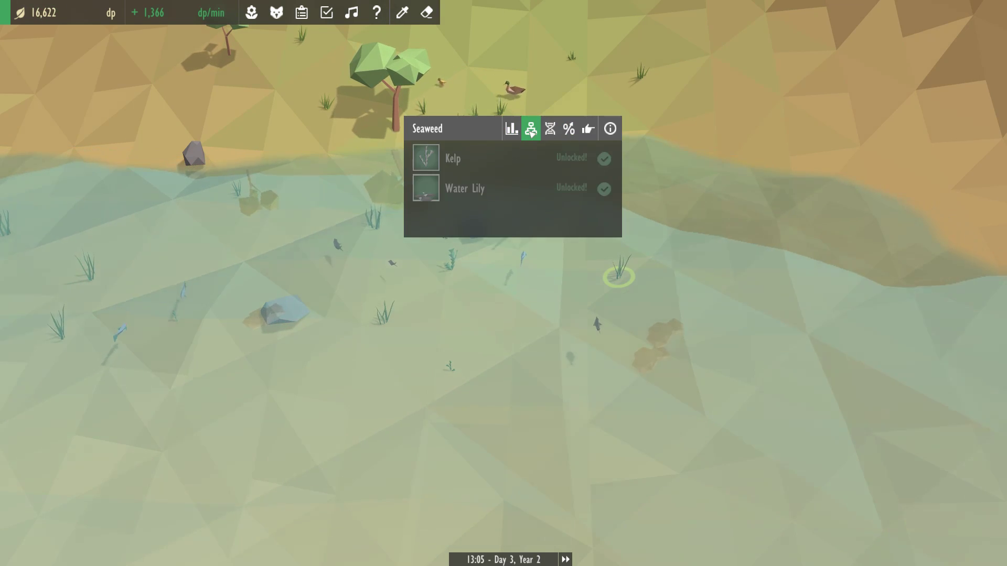
click(628, 249)
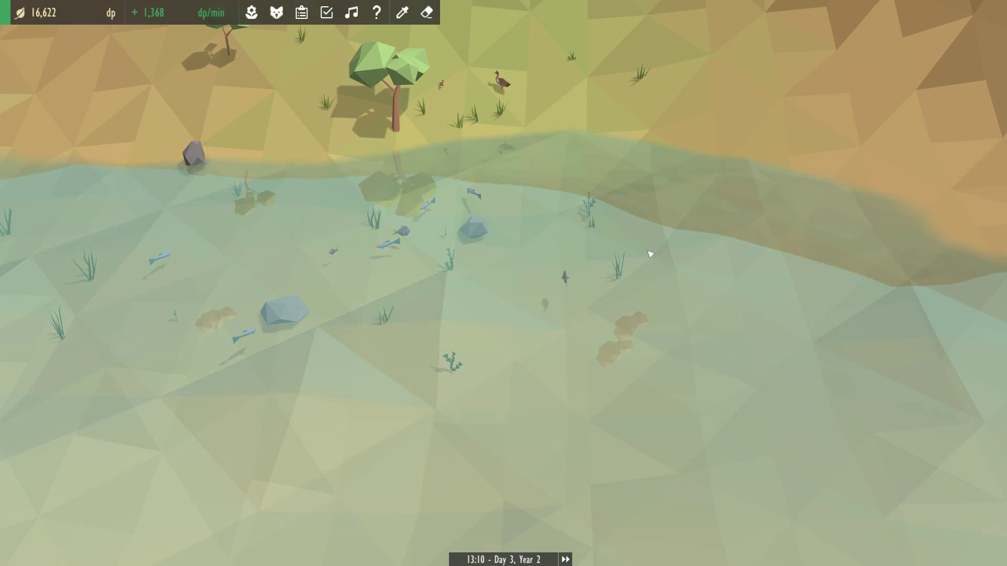
click(597, 213)
click(555, 223)
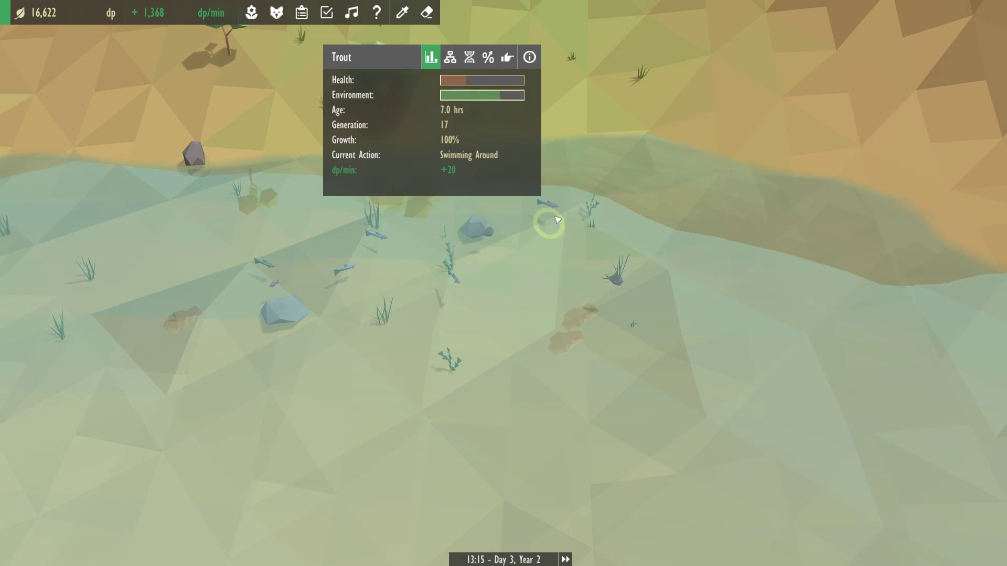
click(606, 209)
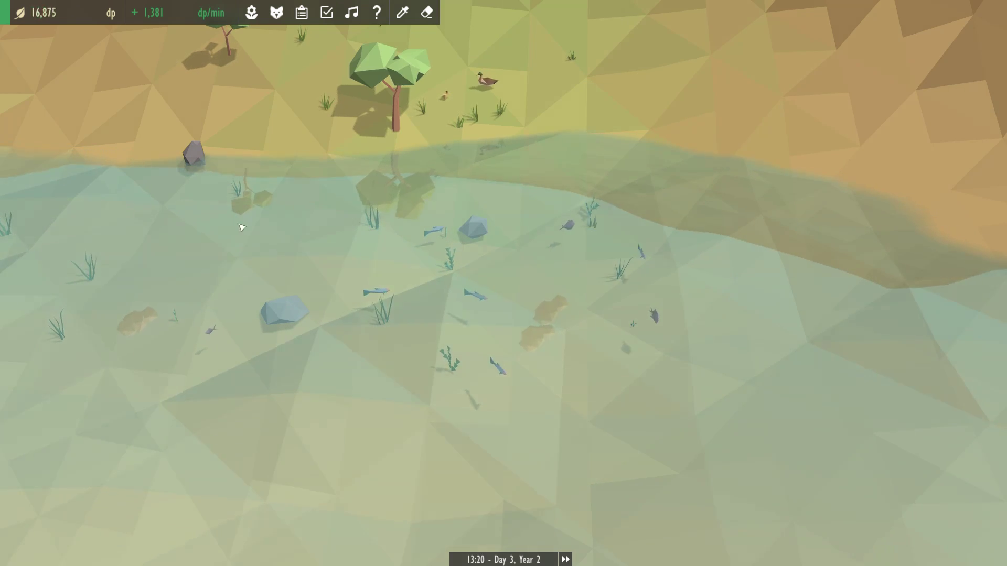
Pan along the lake and bring up the species catalogue's filter options.
drag(244, 228, 268, 213)
click(252, 13)
click(235, 56)
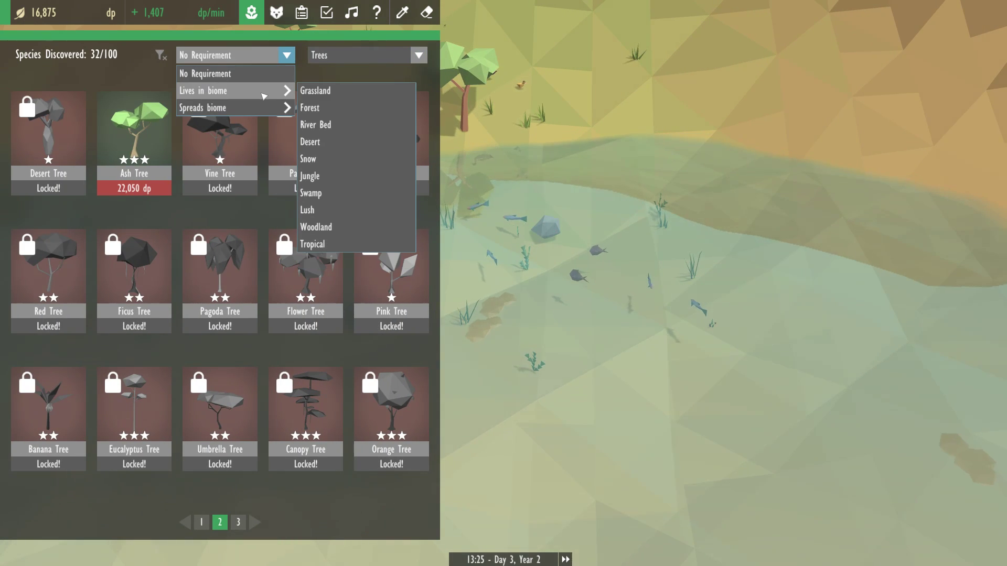
mouse_move(228, 108)
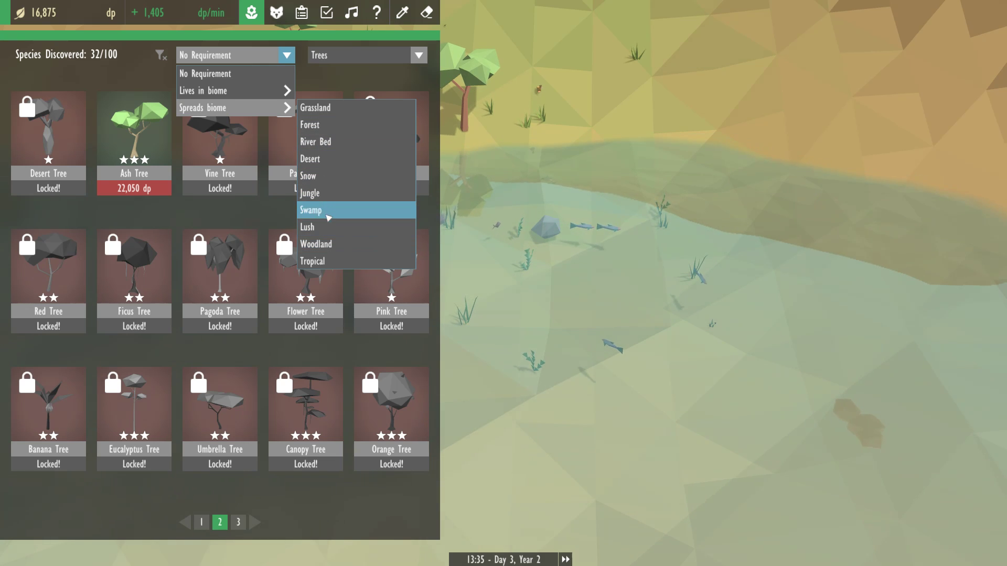
Filter the catalogue to all-category species that spread the Tropical biome.
click(313, 262)
click(366, 55)
click(331, 74)
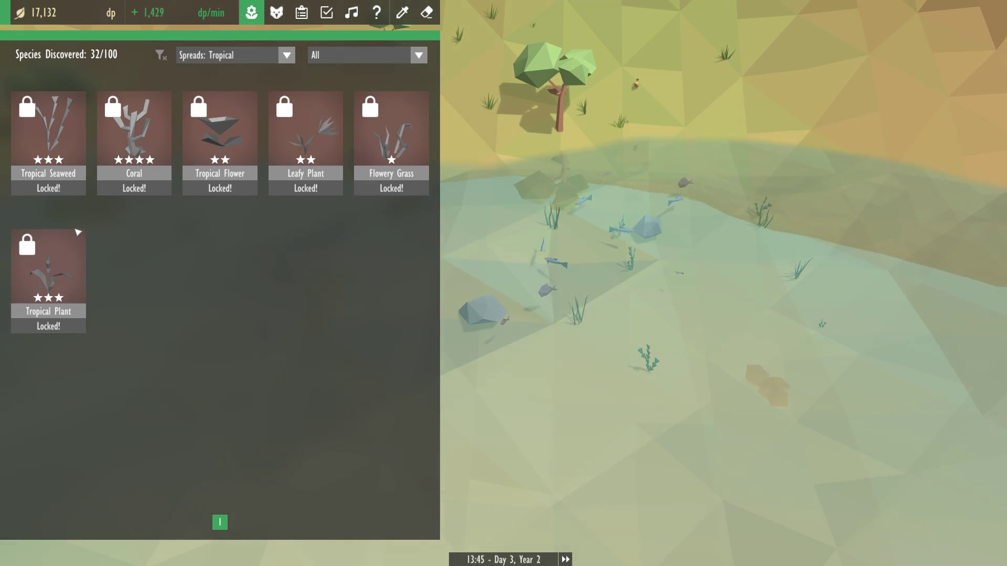
key(Escape)
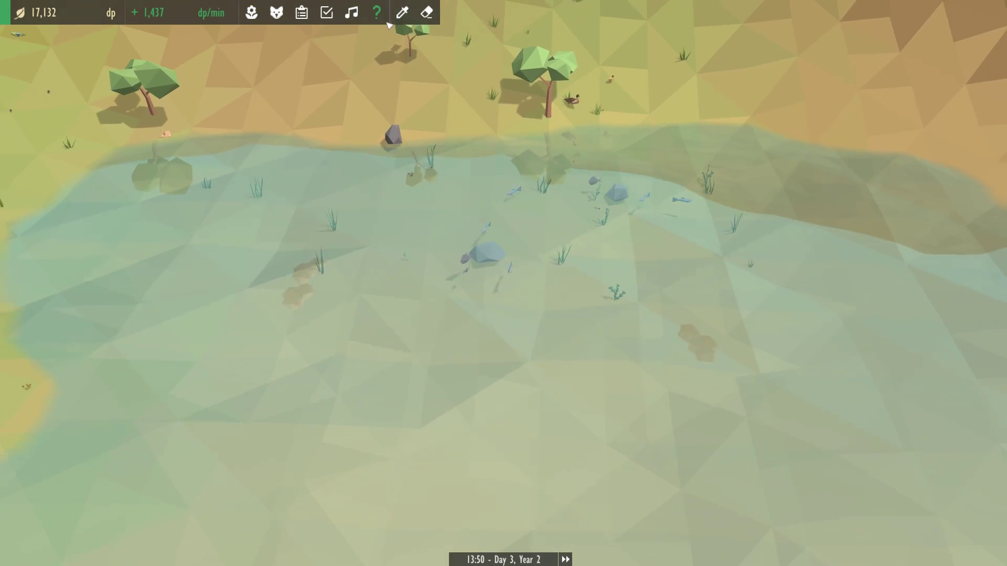
Read the lake water's biome mix with the biome inspector while moving across it.
click(402, 12)
scroll(550, 237, down, 4)
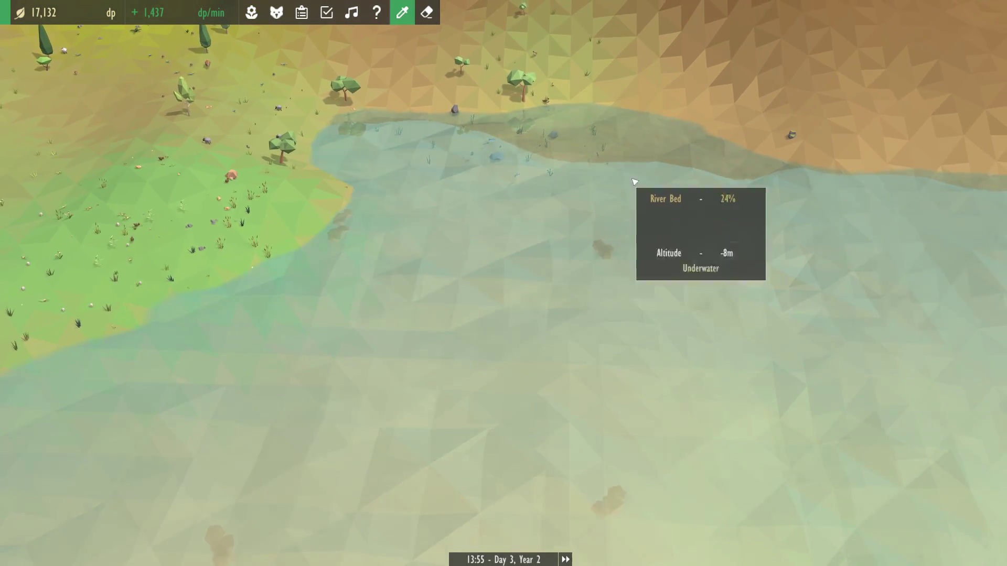
key(w)
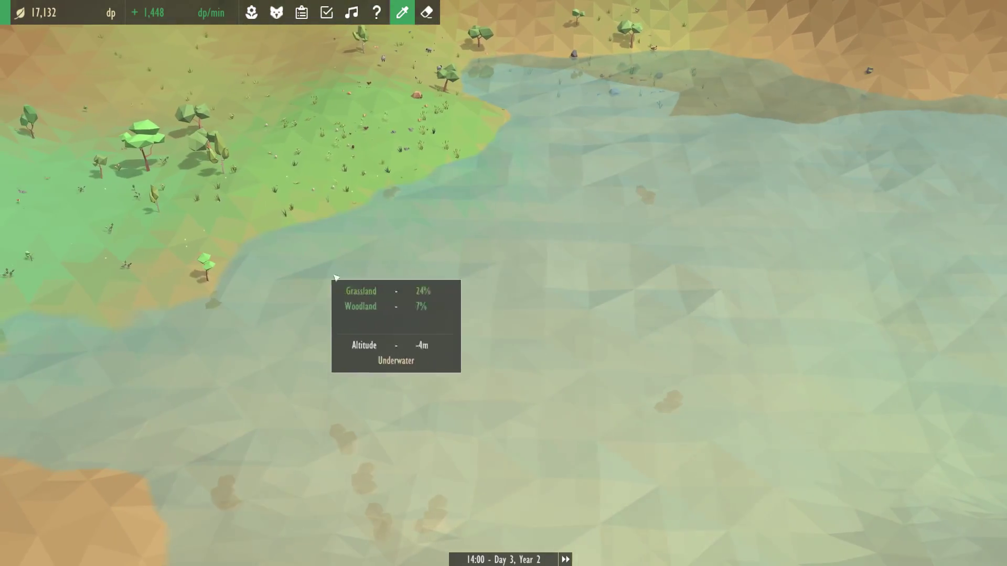
key(w)
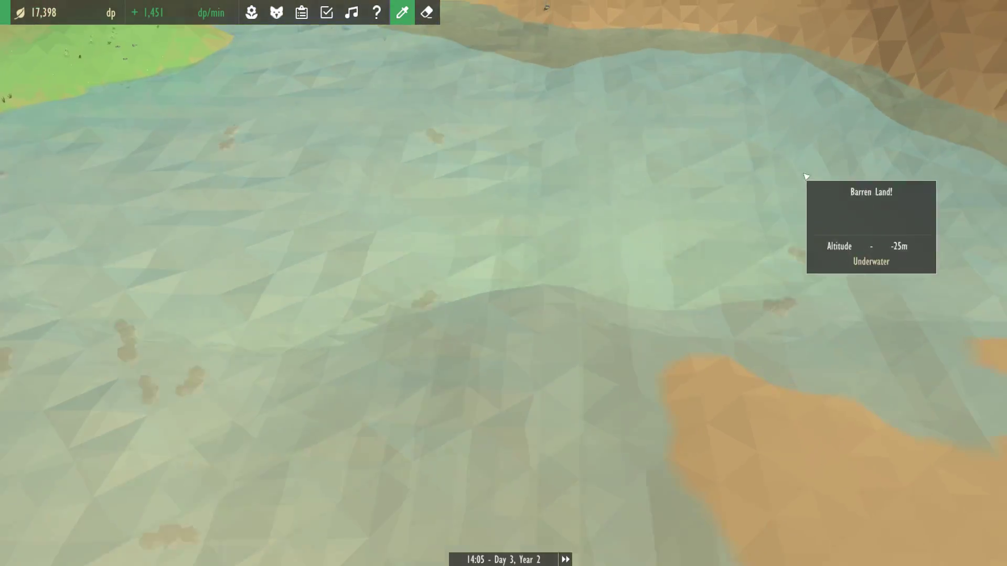
key(w)
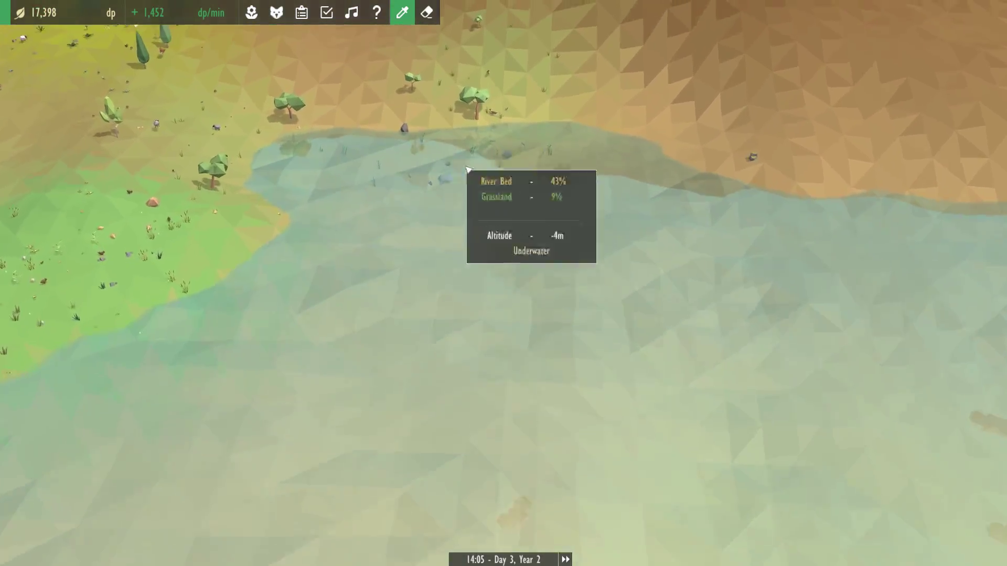
key(w)
Filter the species catalogue to species that spread River Bed.
click(252, 12)
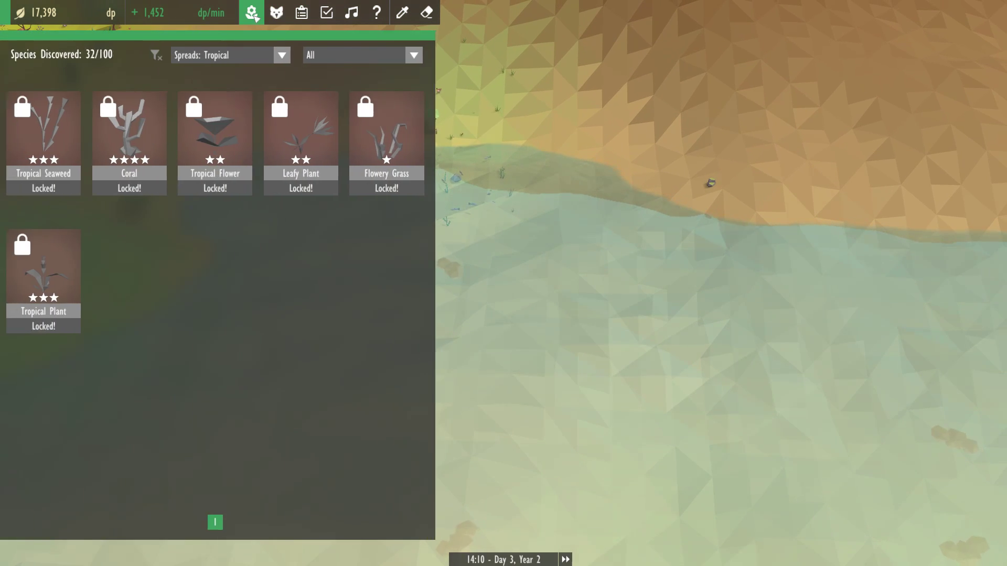
click(286, 55)
mouse_move(229, 107)
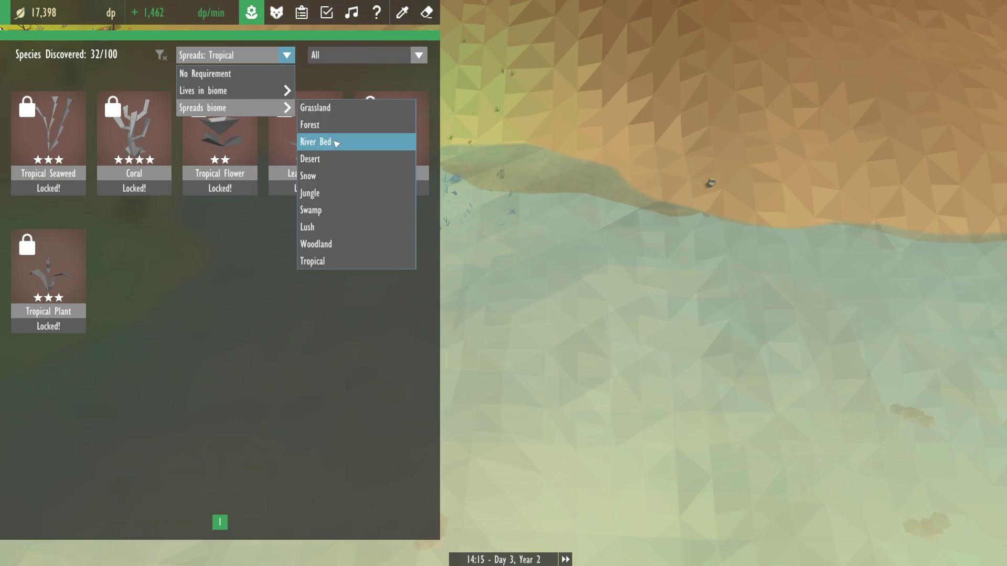
click(336, 143)
Read the Seaweed and Kelp habitat requirements, then close the info panel.
click(78, 96)
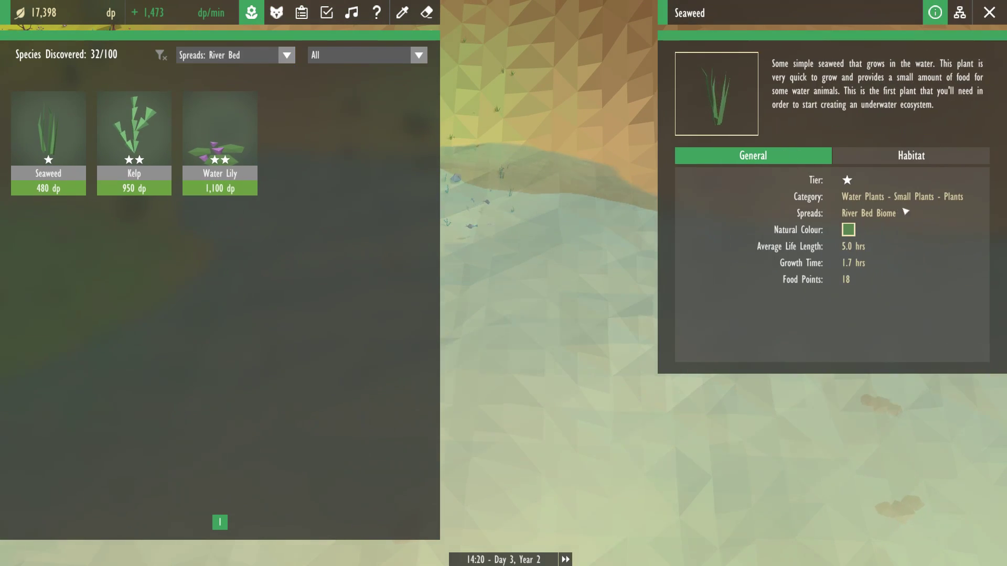
click(875, 161)
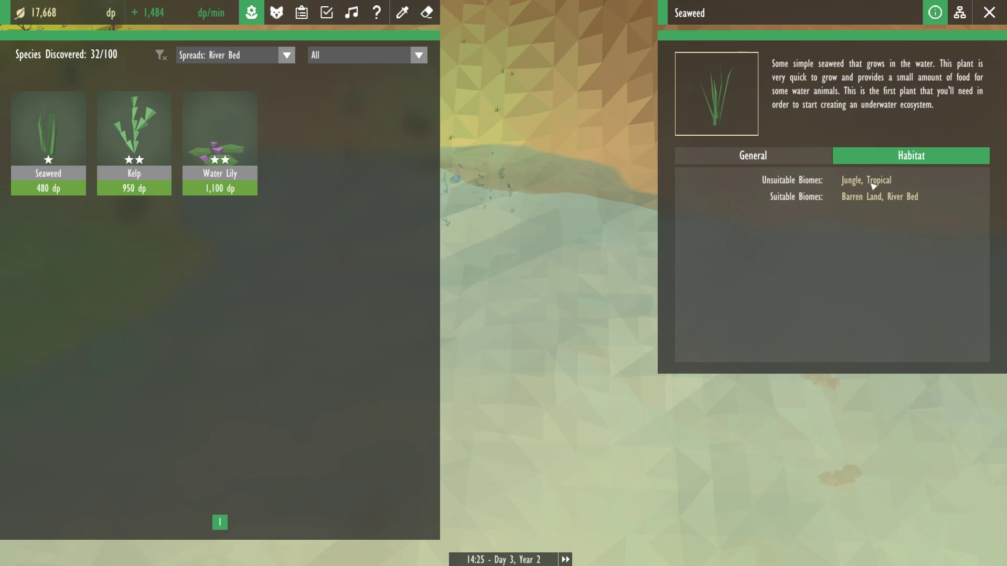
click(165, 99)
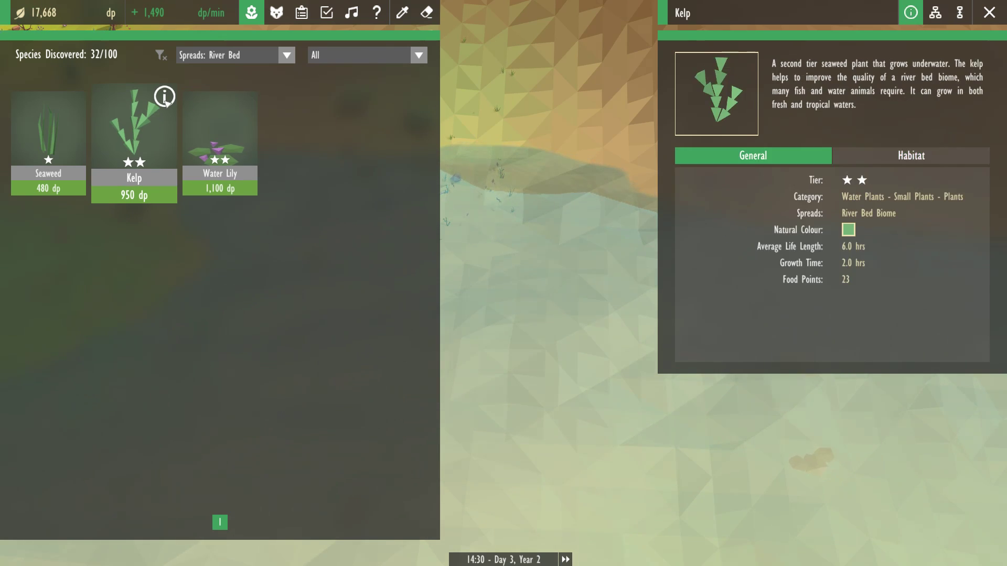
click(873, 159)
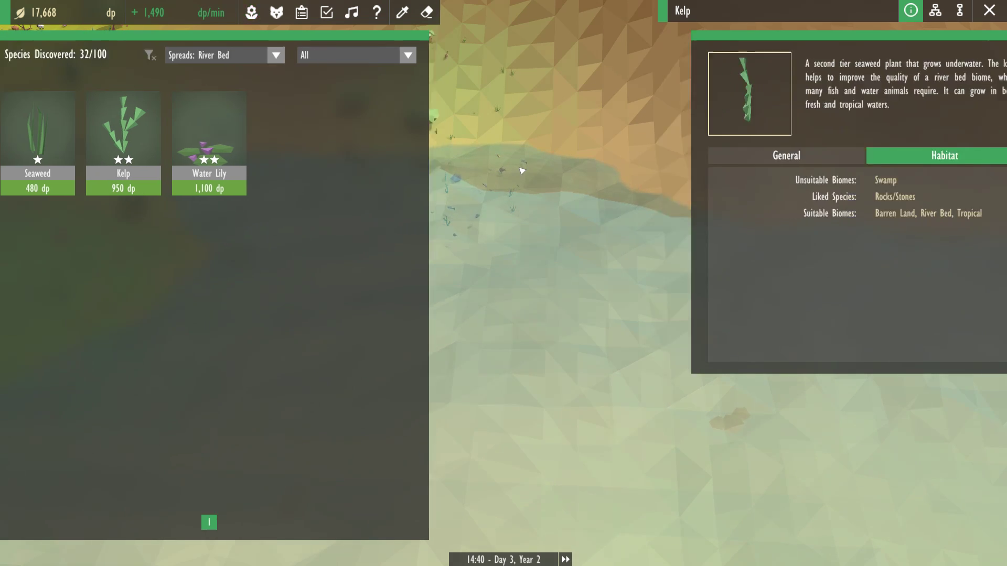
click(564, 200)
scroll(564, 199, up, 3)
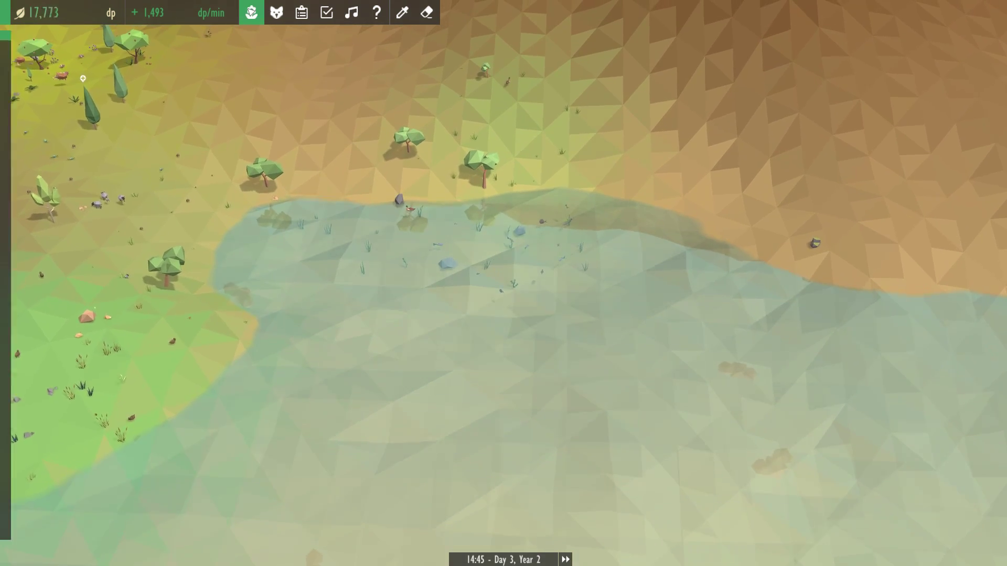
click(252, 13)
Plant a Kelp for 950 dp in the shallow lake and check the lake biomes.
click(133, 134)
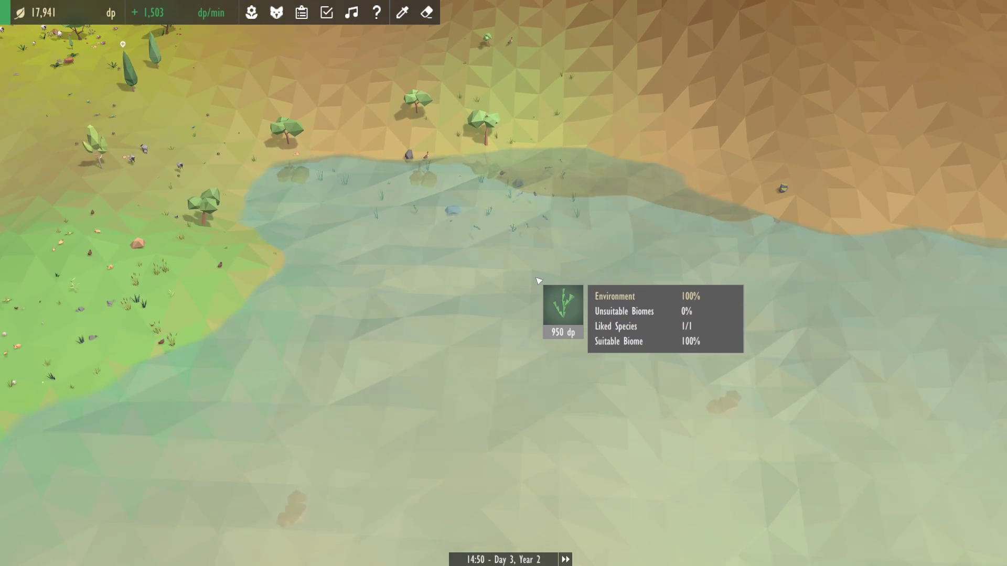
click(425, 284)
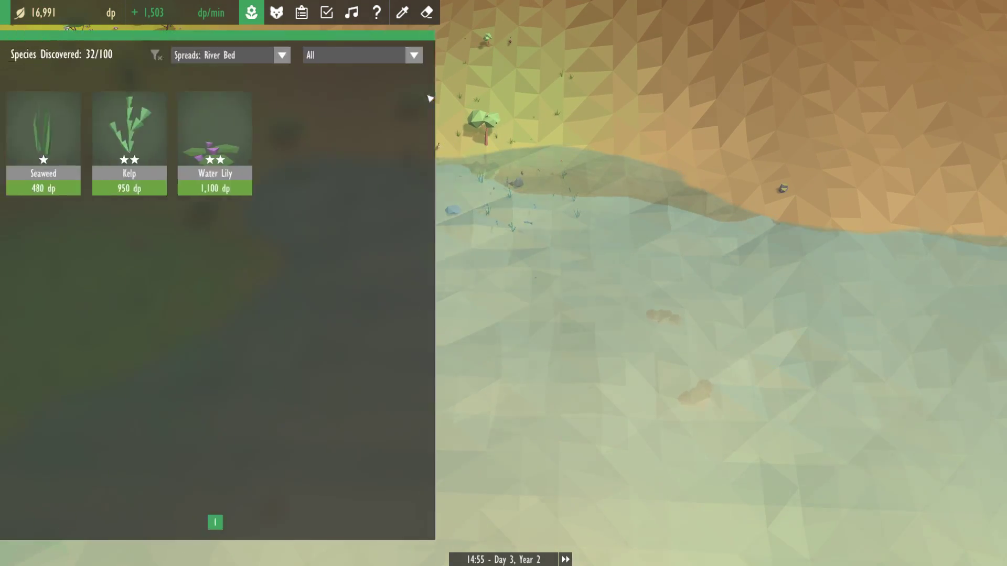
click(402, 13)
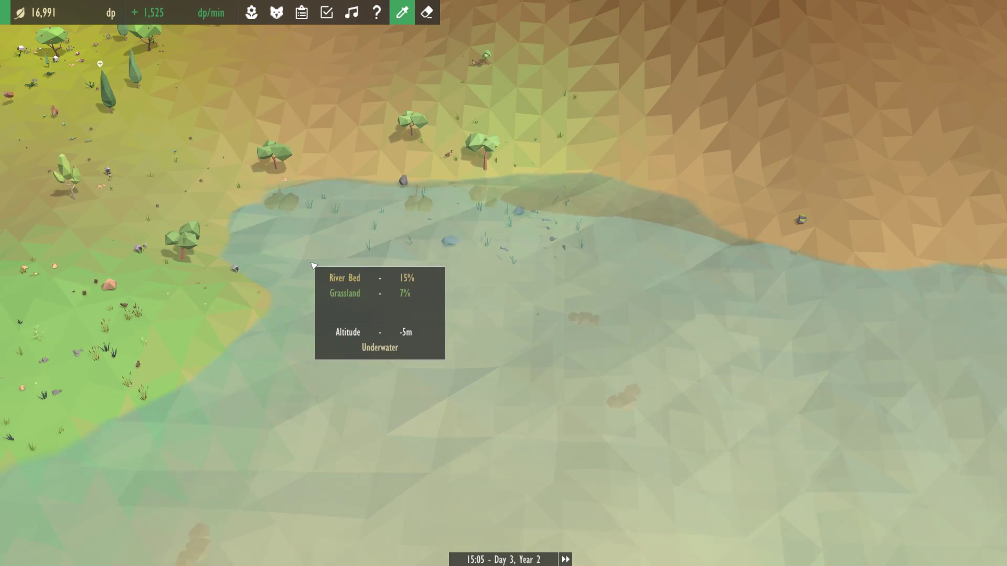
scroll(410, 191, up, 2)
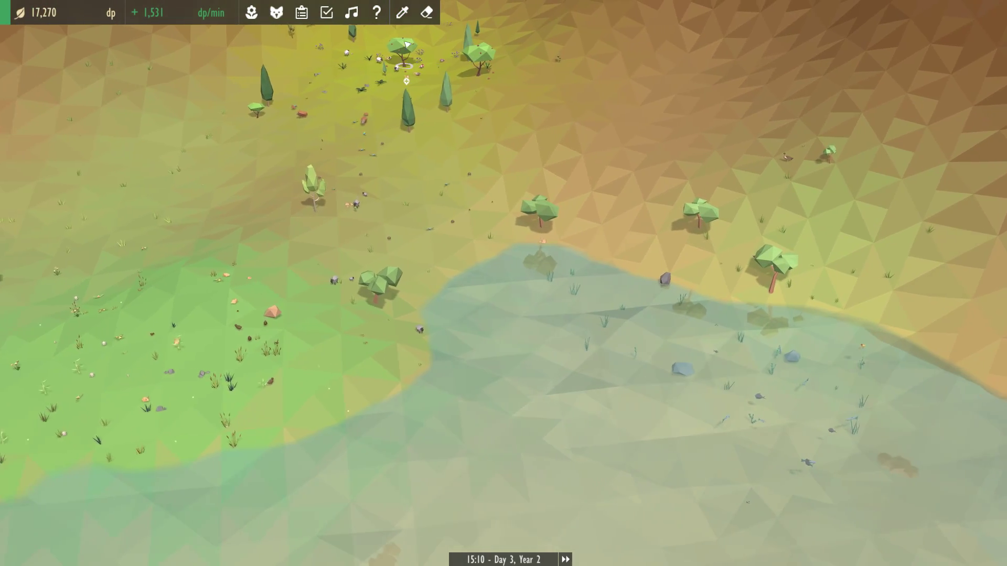
Read the Biomes help page on spreading, uses and the Biome Testing Tool, then close Help.
click(377, 12)
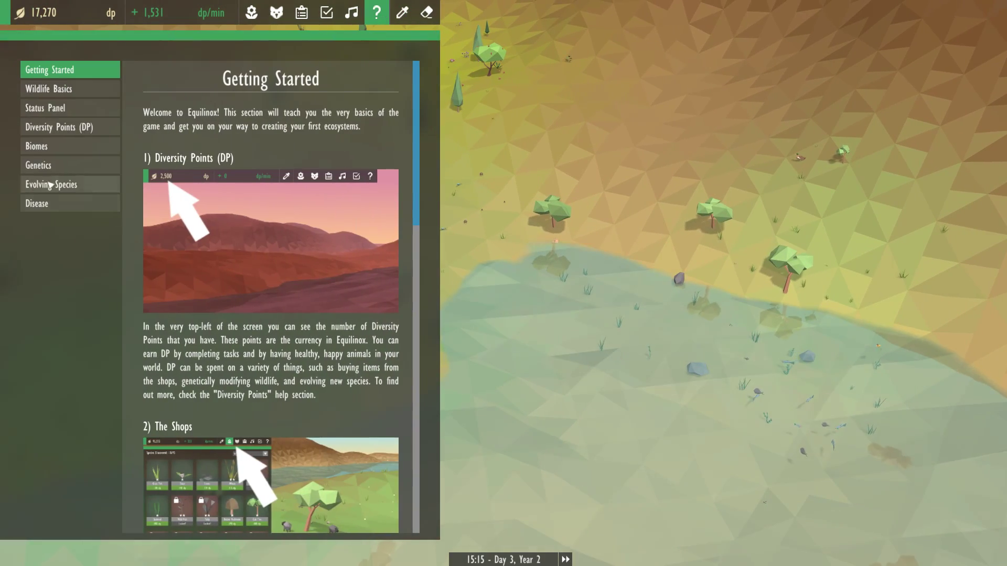
click(52, 147)
scroll(275, 276, down, 3)
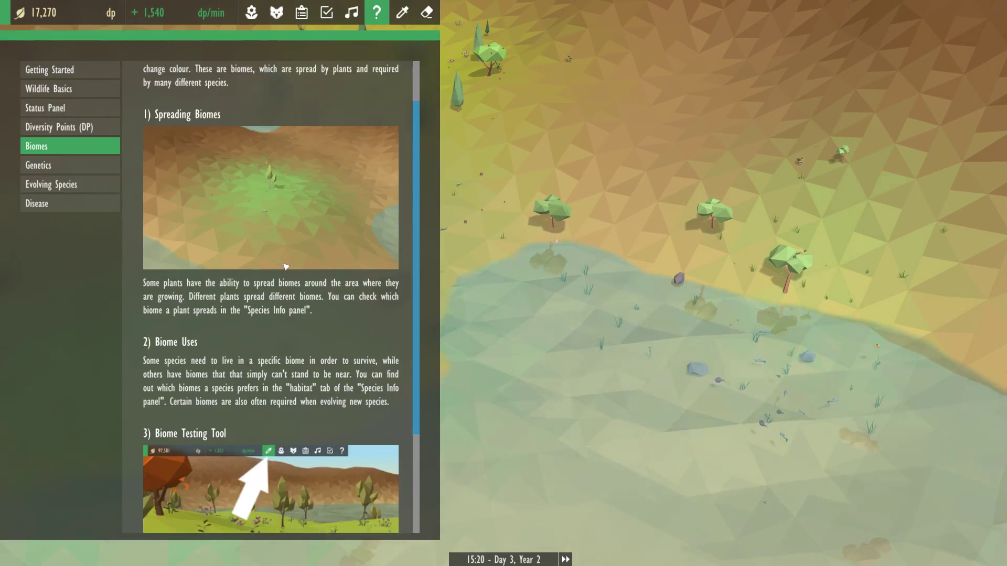
scroll(283, 330, down, 3)
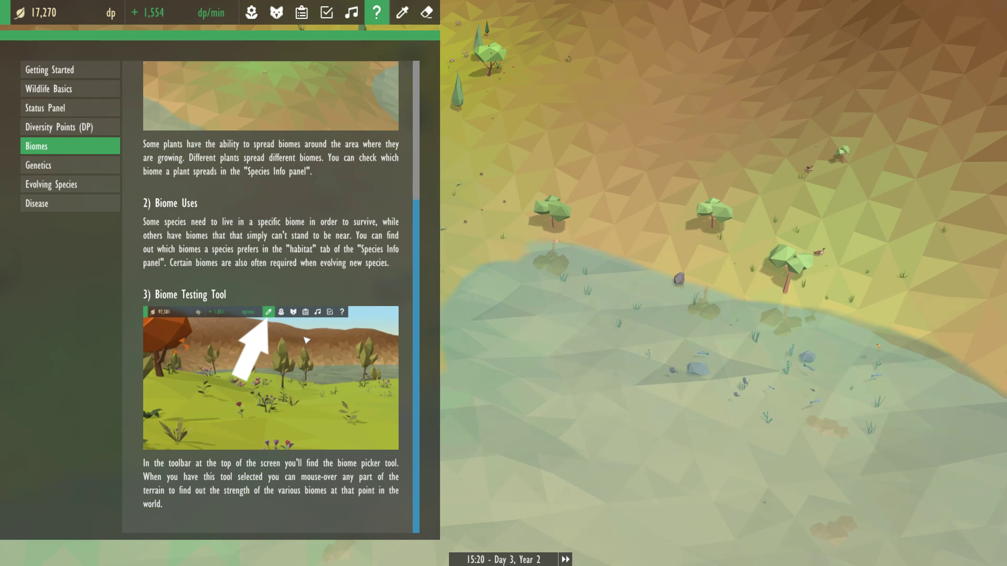
scroll(314, 354, up, 5)
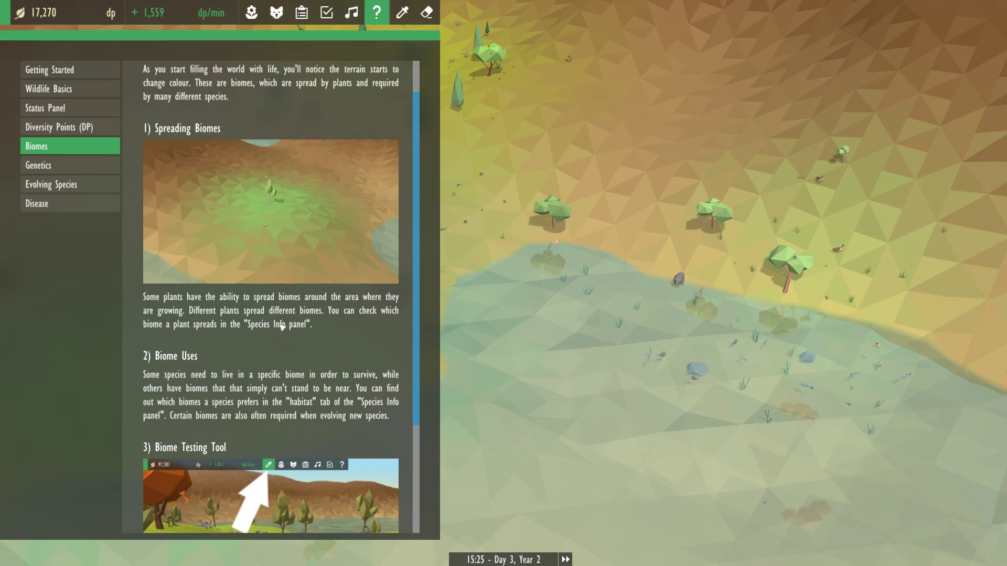
scroll(315, 197, down, 3)
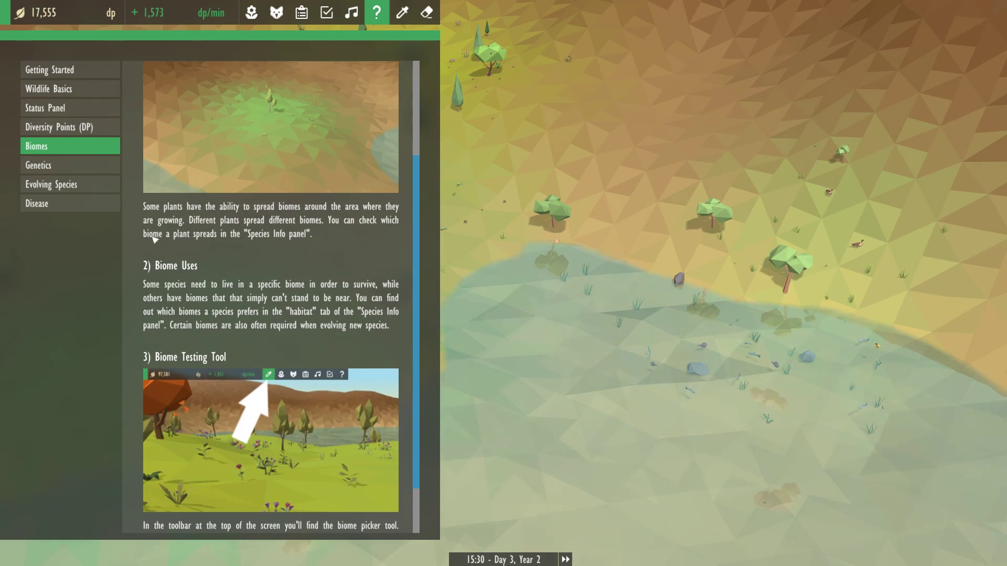
scroll(284, 243, down, 2)
scroll(299, 268, down, 1)
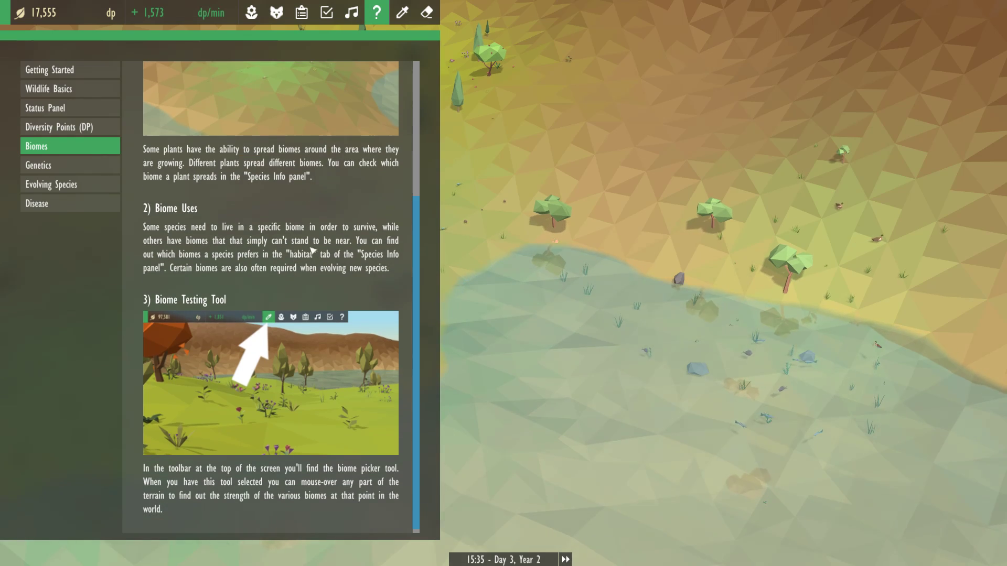
key(Escape)
Pan over the wooded meadows and fast-forward past 19:30 as points reach 20,706.
mouse_move(504, 298)
mouse_down()
mouse_move(393, 232)
mouse_move(220, 49)
mouse_up()
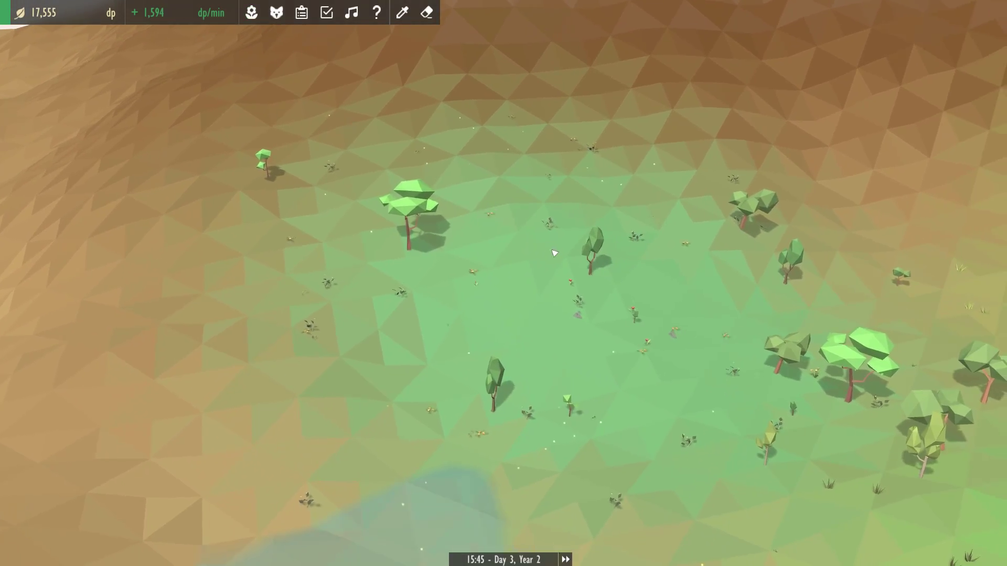
scroll(503, 283, down, 5)
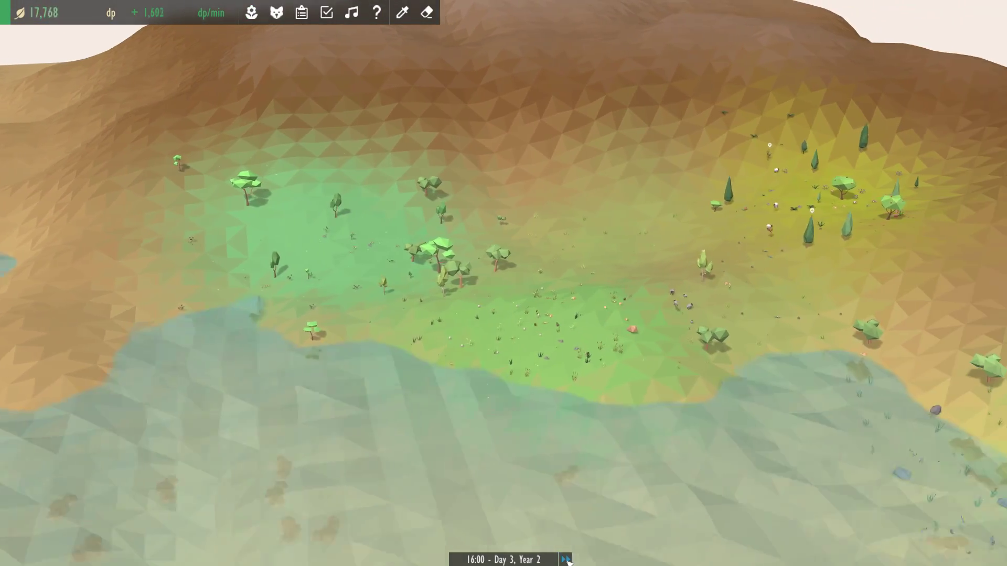
key(w)
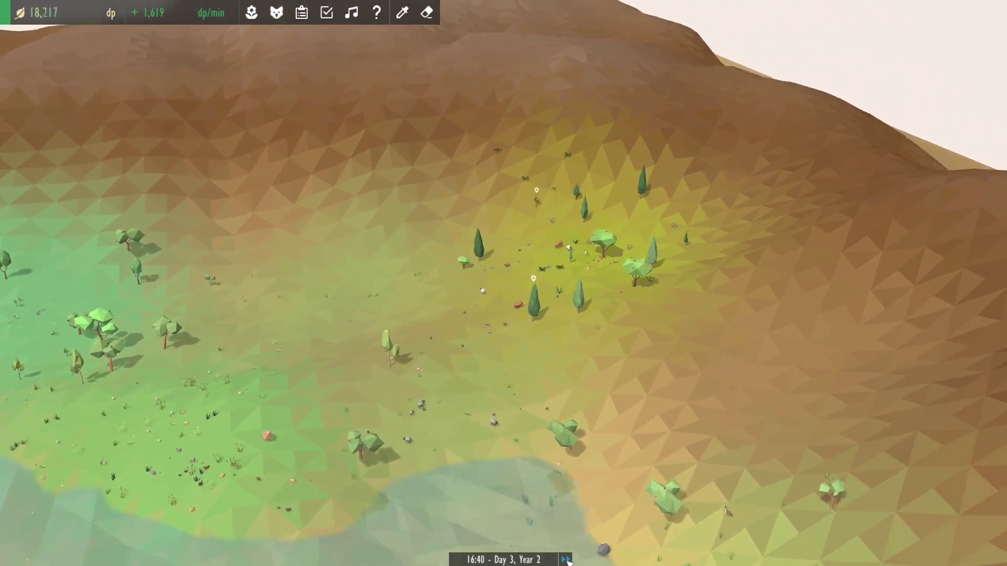
scroll(567, 559, up, 3)
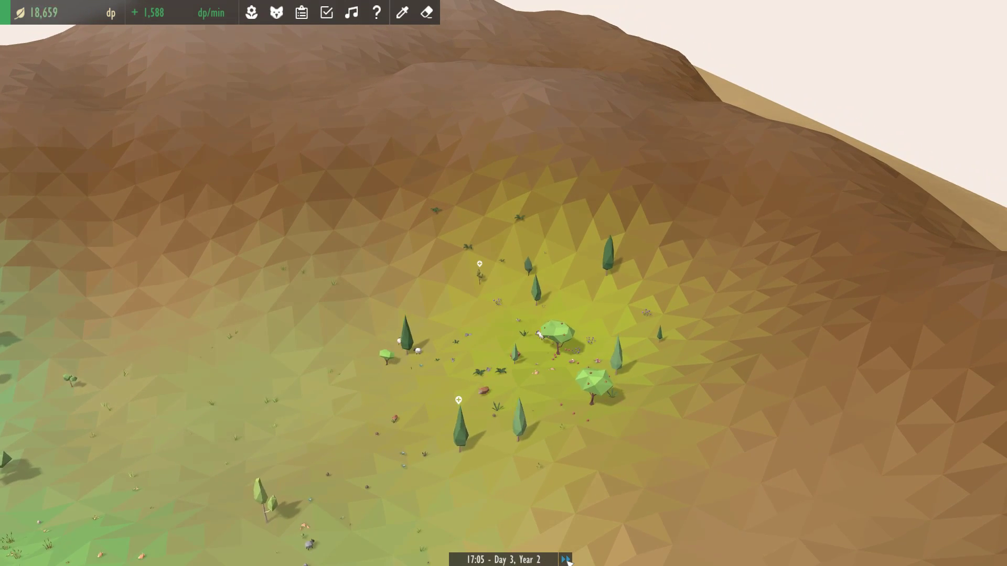
scroll(567, 560, up, 2)
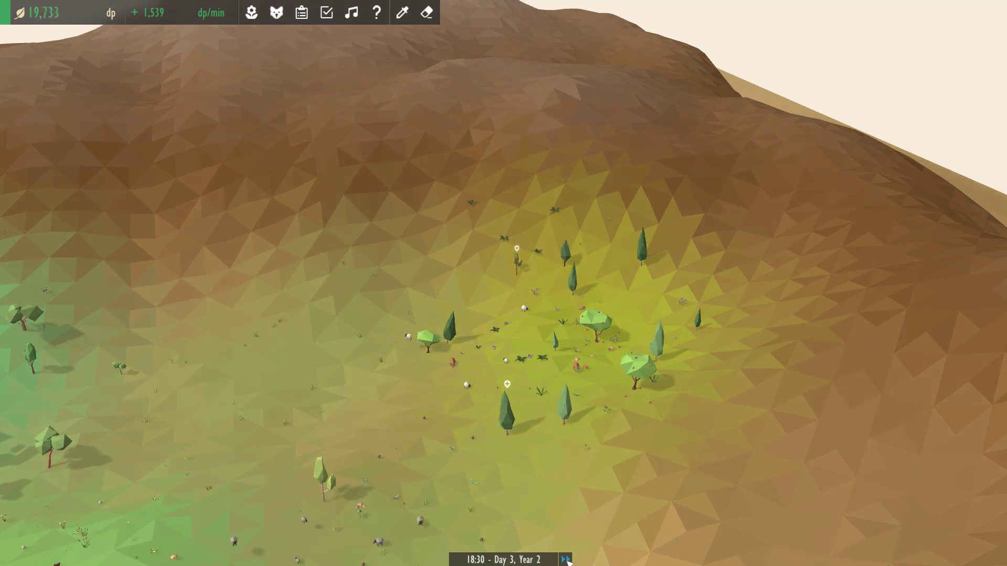
scroll(566, 560, down, 5)
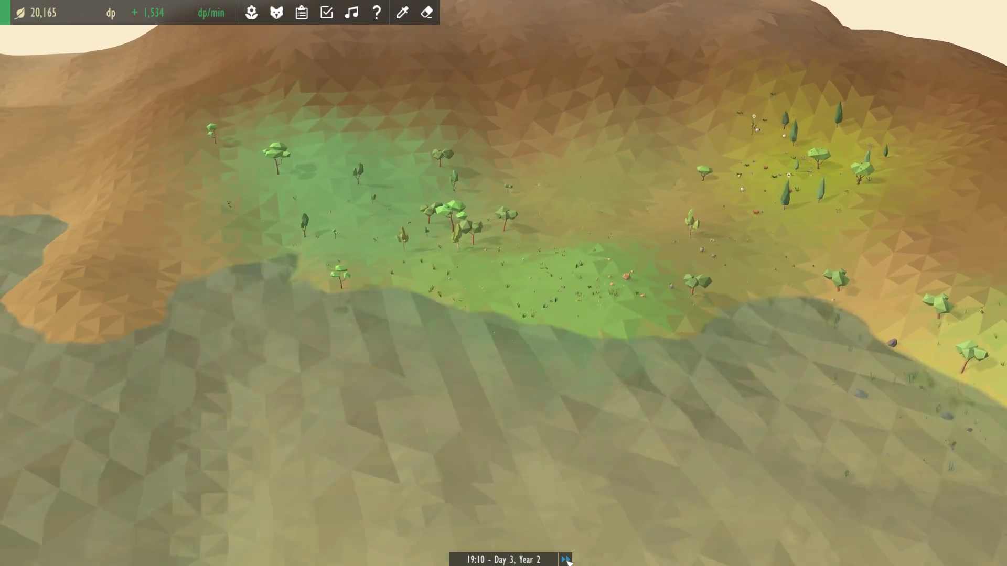
scroll(567, 560, down, 2)
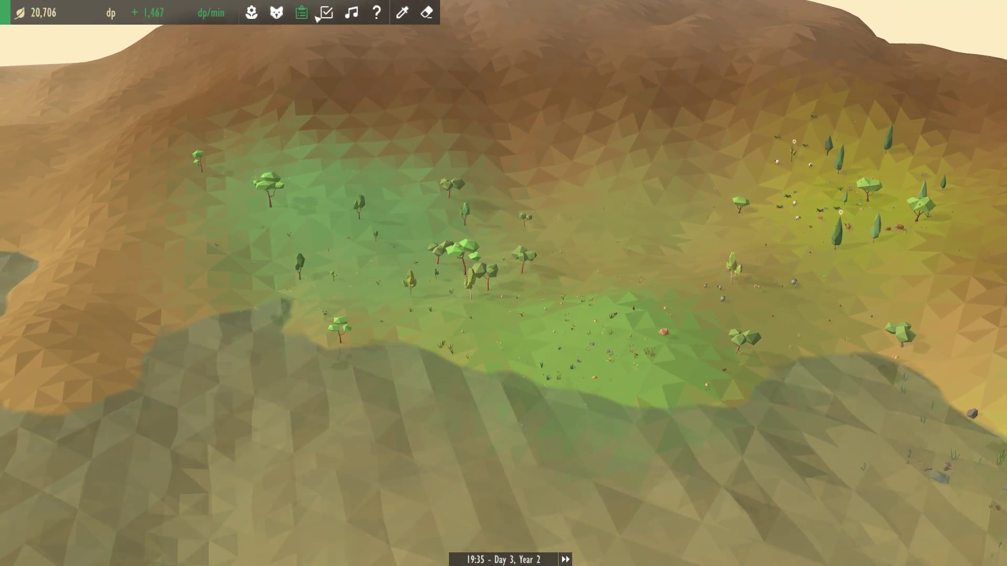
Clear the plant filter and page through to Tomato Plant, which requires Grassy Plains.
click(326, 13)
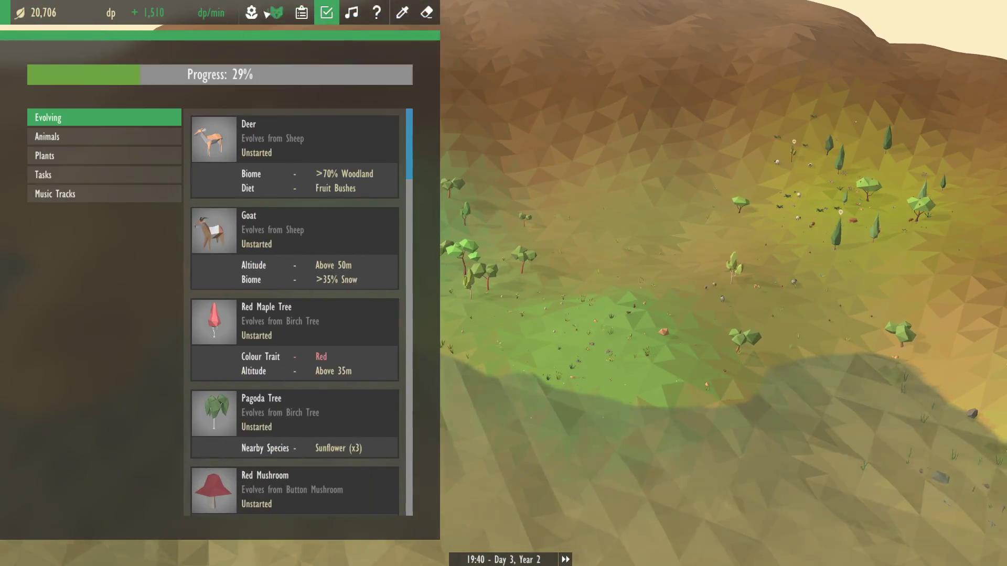
click(277, 13)
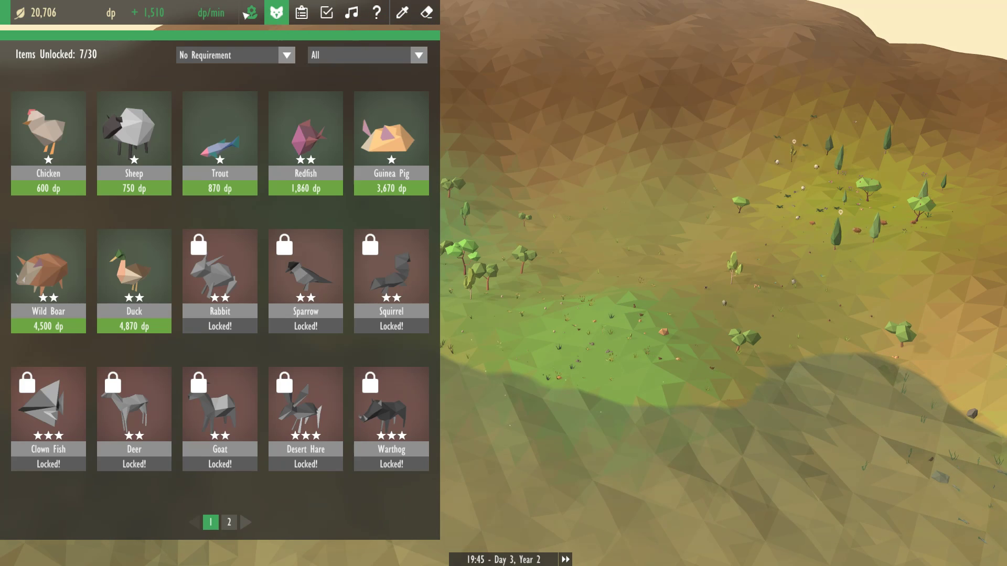
click(285, 56)
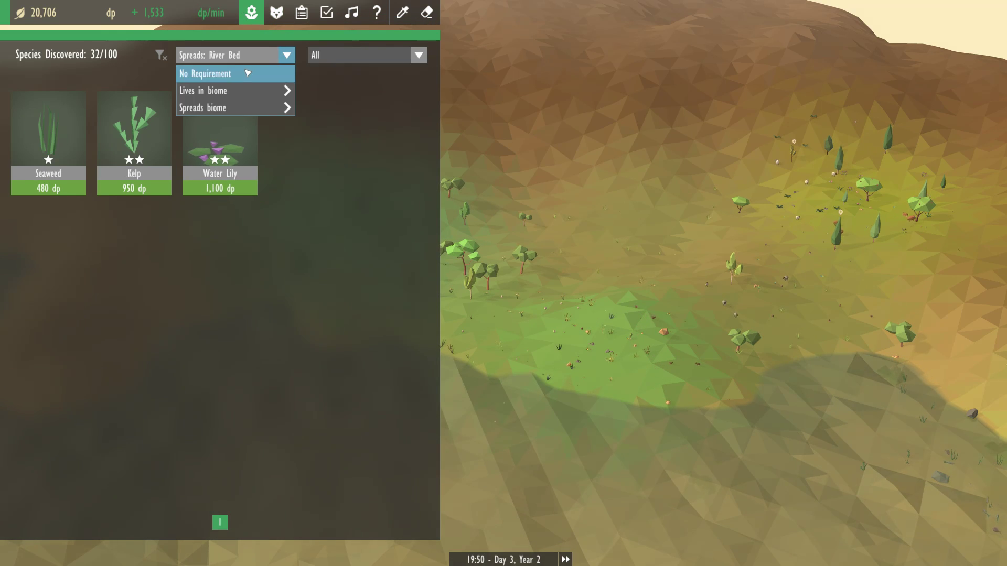
click(226, 74)
click(292, 523)
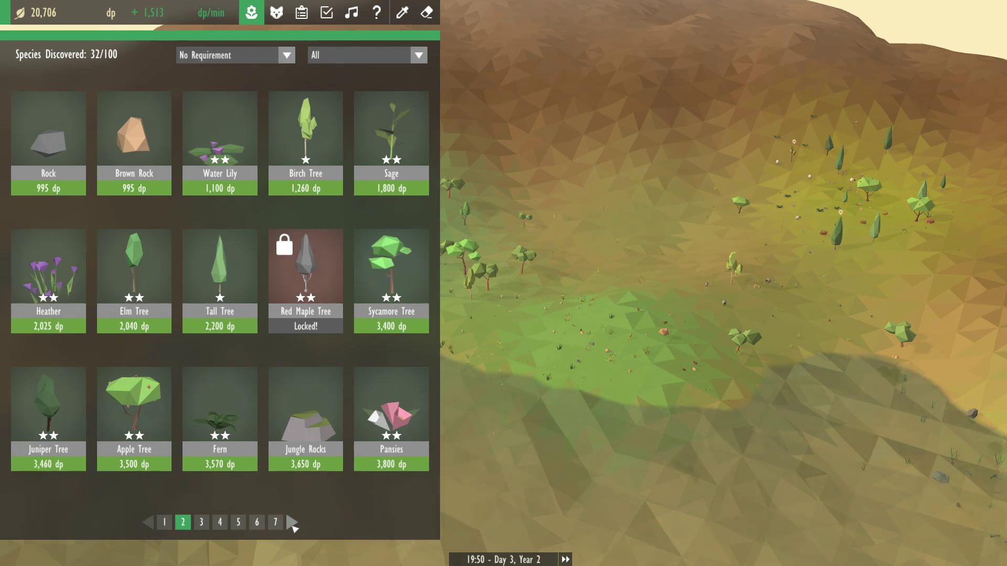
click(293, 522)
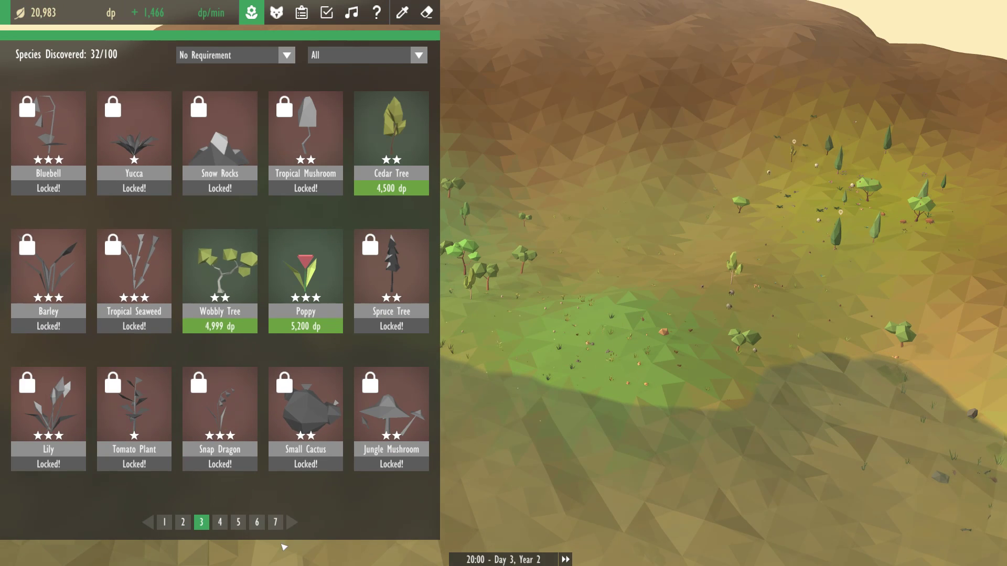
click(292, 523)
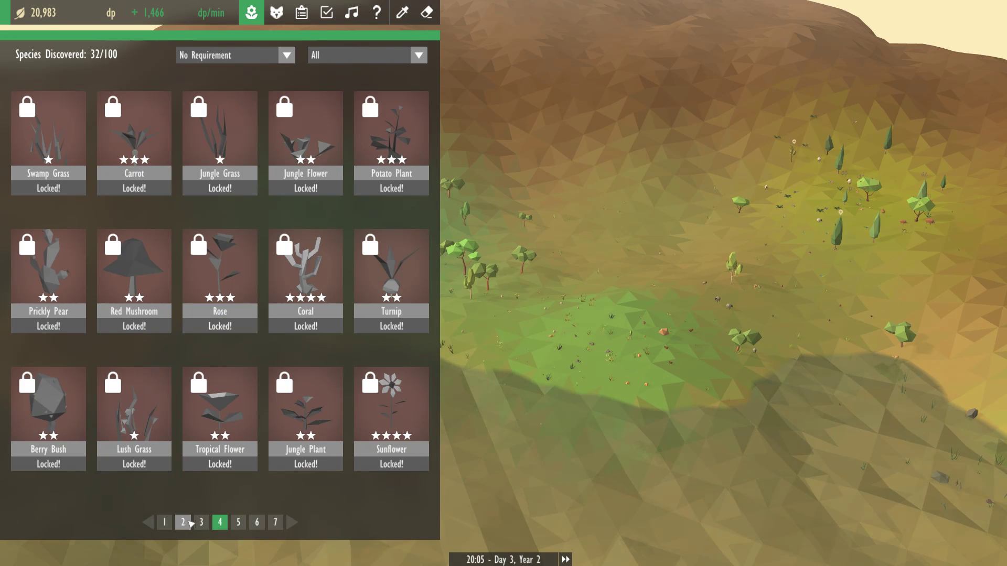
click(151, 525)
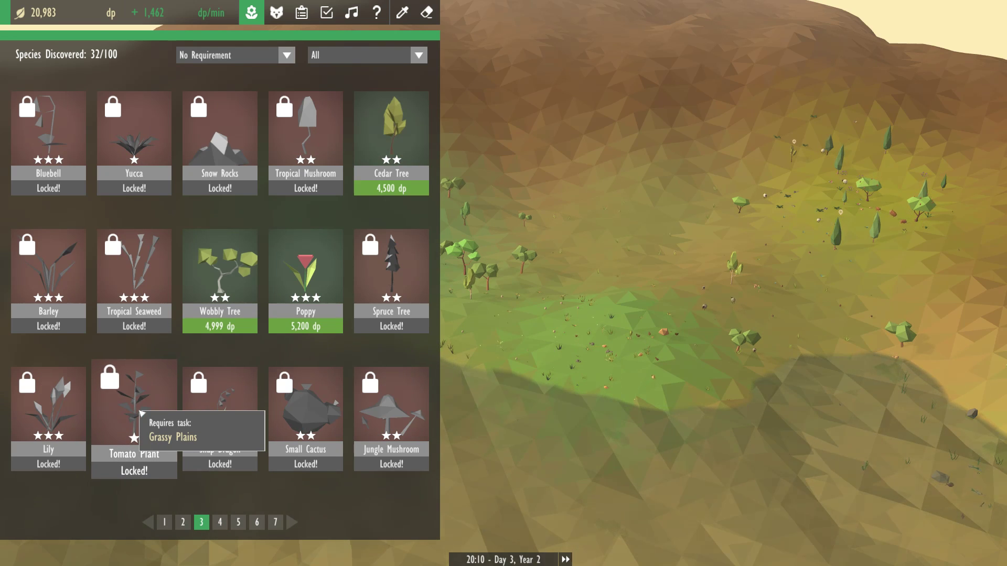
Page through all three pages of the task list and back to the first.
click(302, 12)
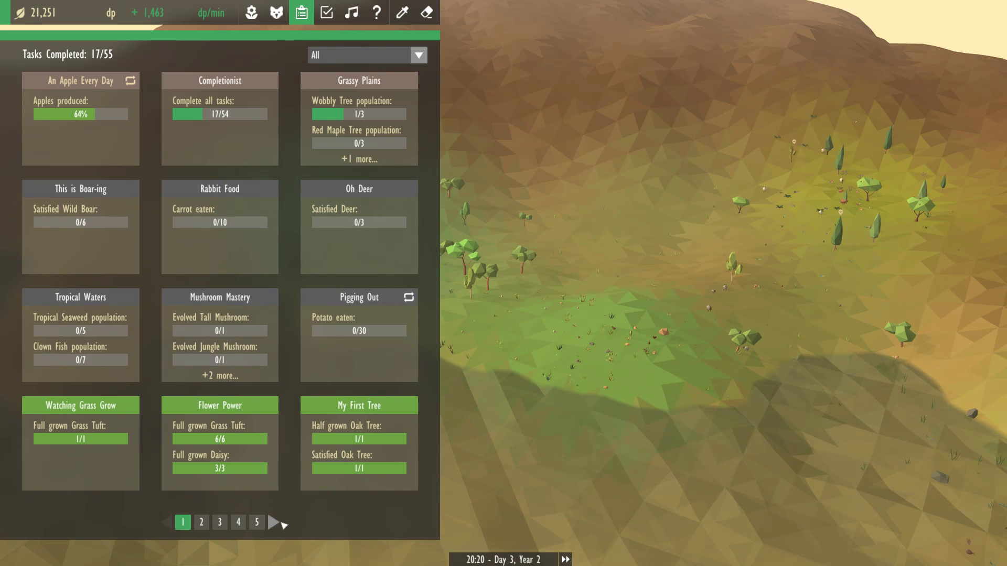
click(273, 523)
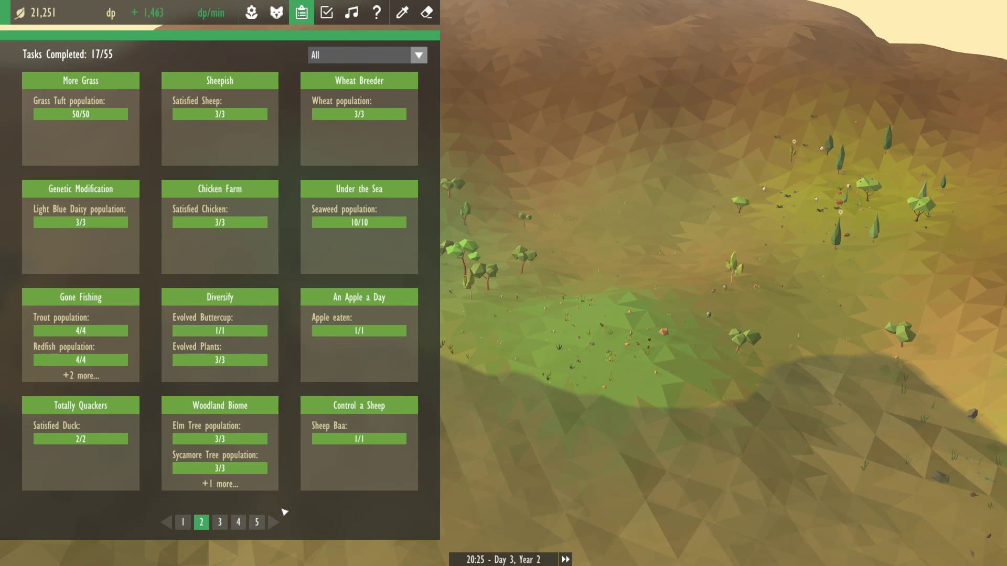
click(276, 522)
click(181, 523)
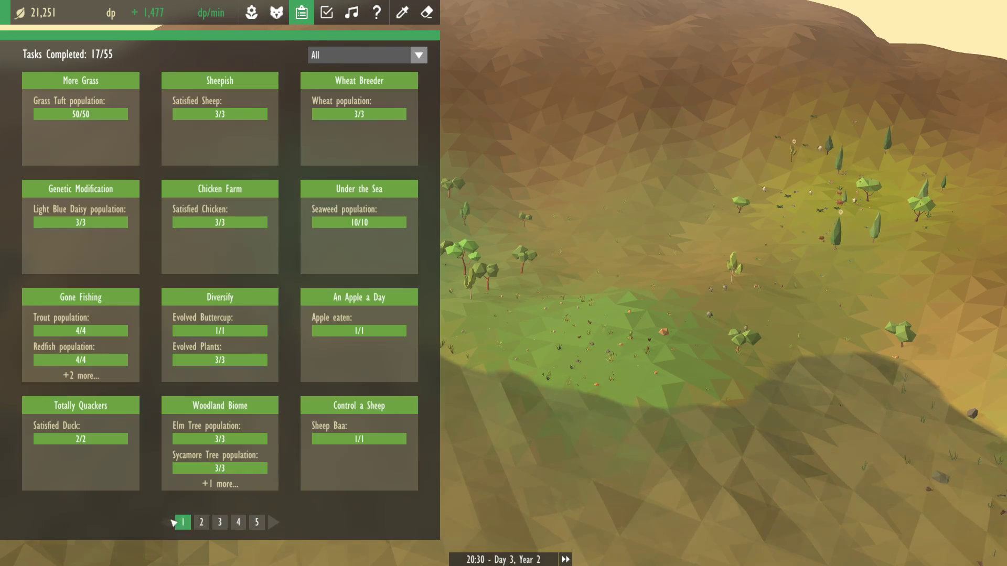
Inspect the Grassy Plains, Oh Deer and This is Boar-ing task cards.
click(370, 130)
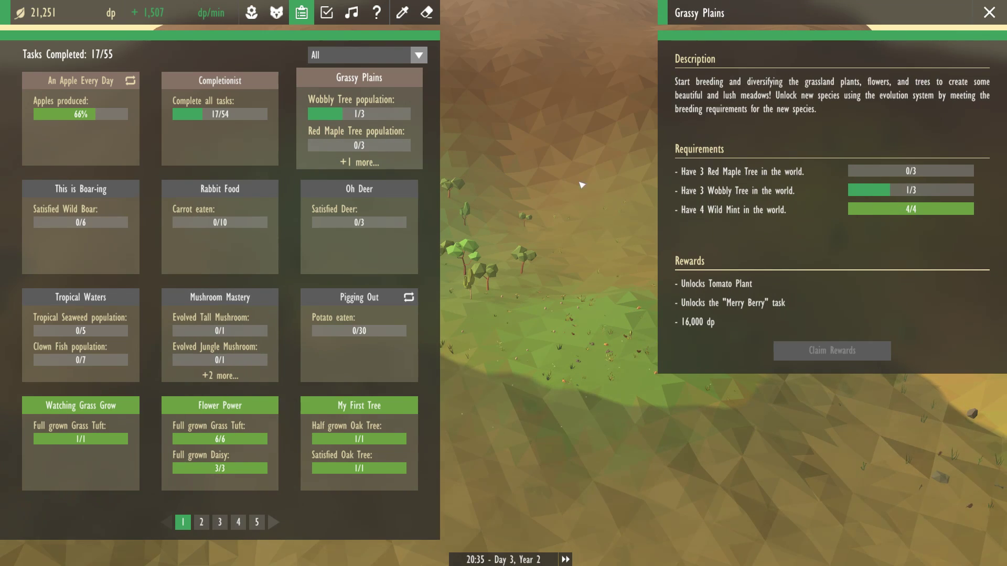
click(364, 248)
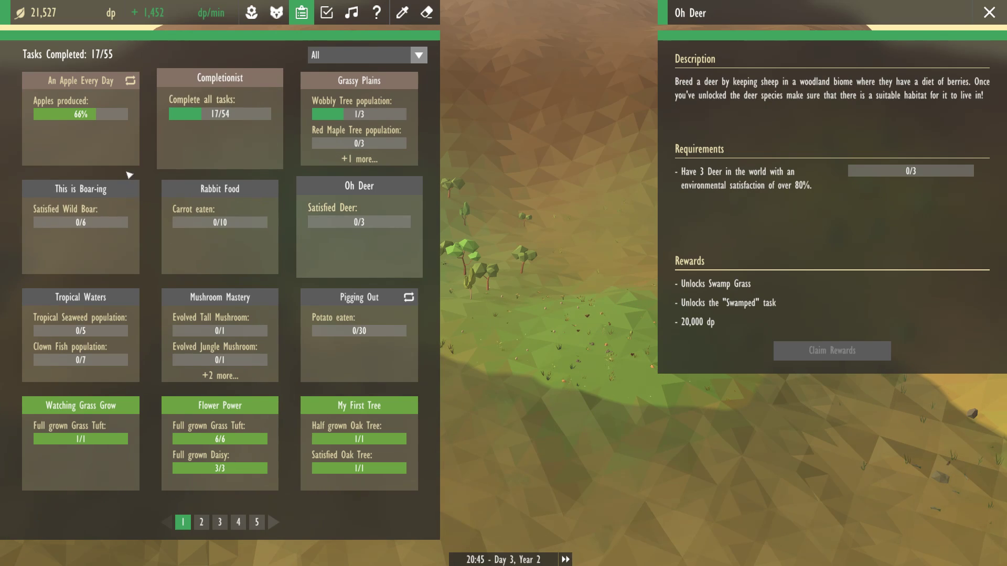
click(88, 229)
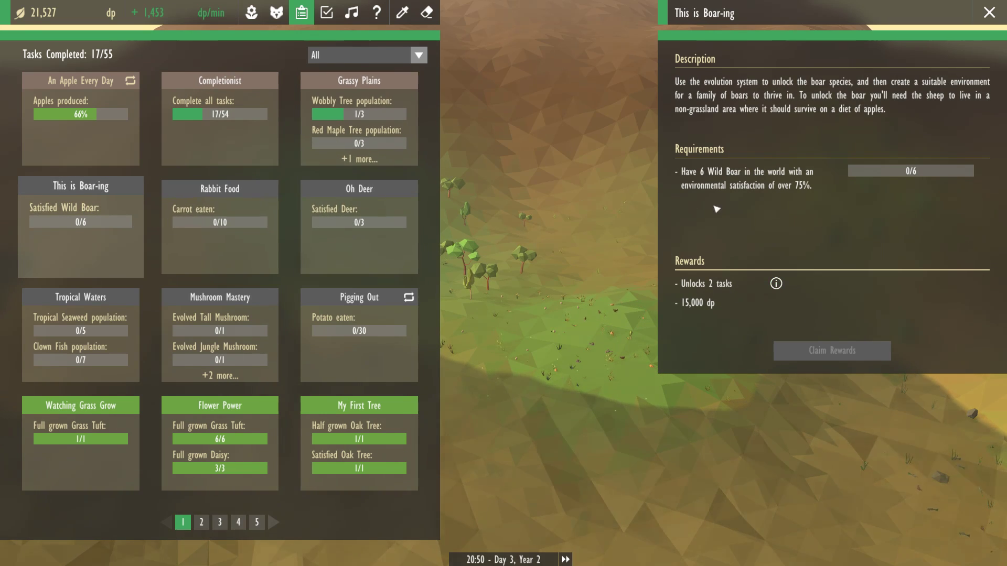
key(Escape)
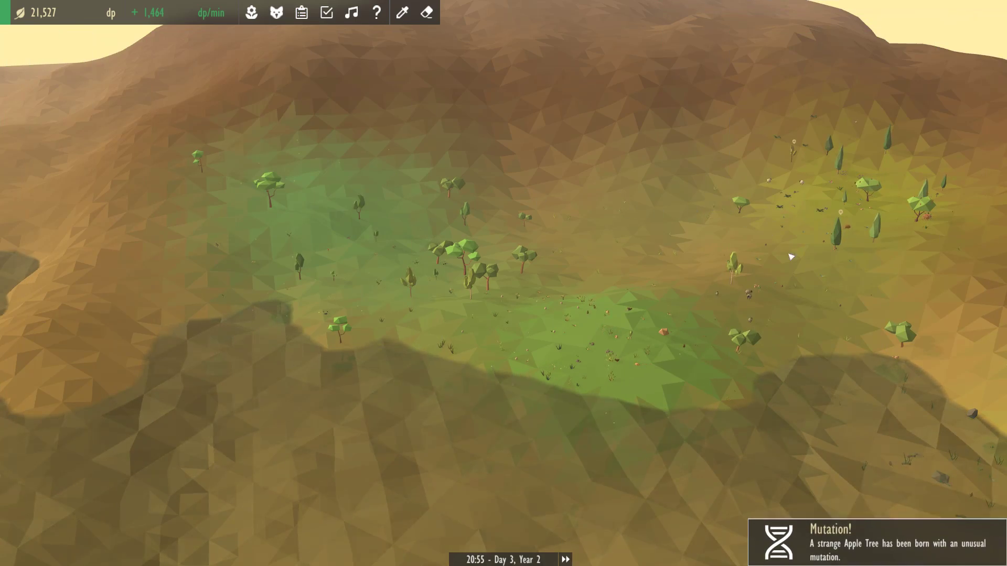
click(830, 535)
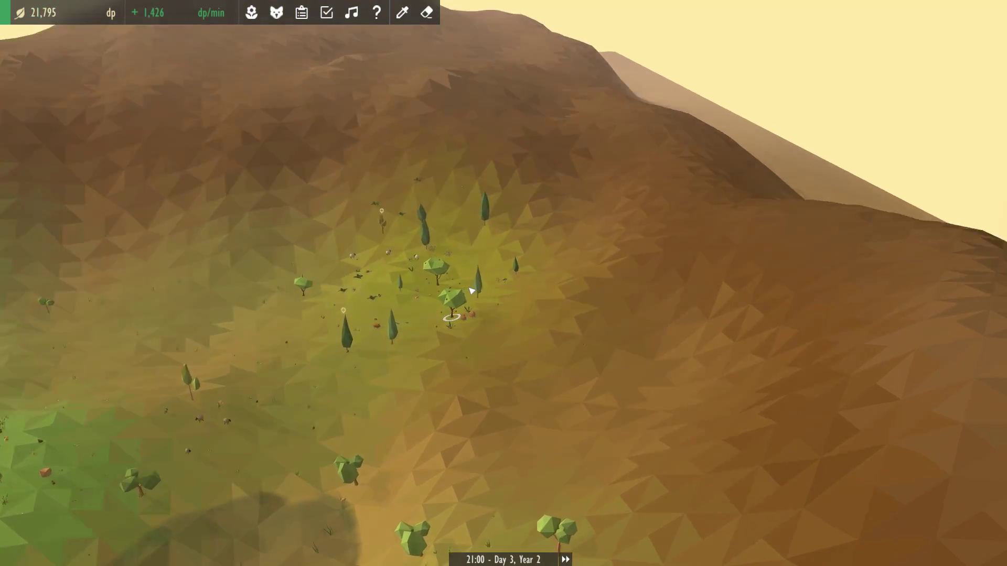
scroll(467, 322, up, 5)
scroll(468, 323, up, 3)
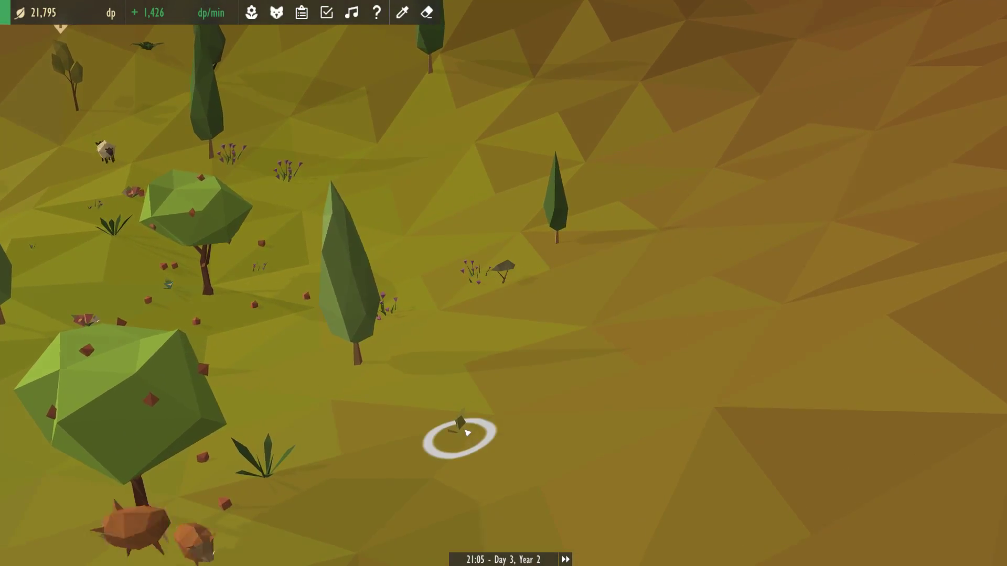
click(468, 427)
click(503, 272)
click(431, 92)
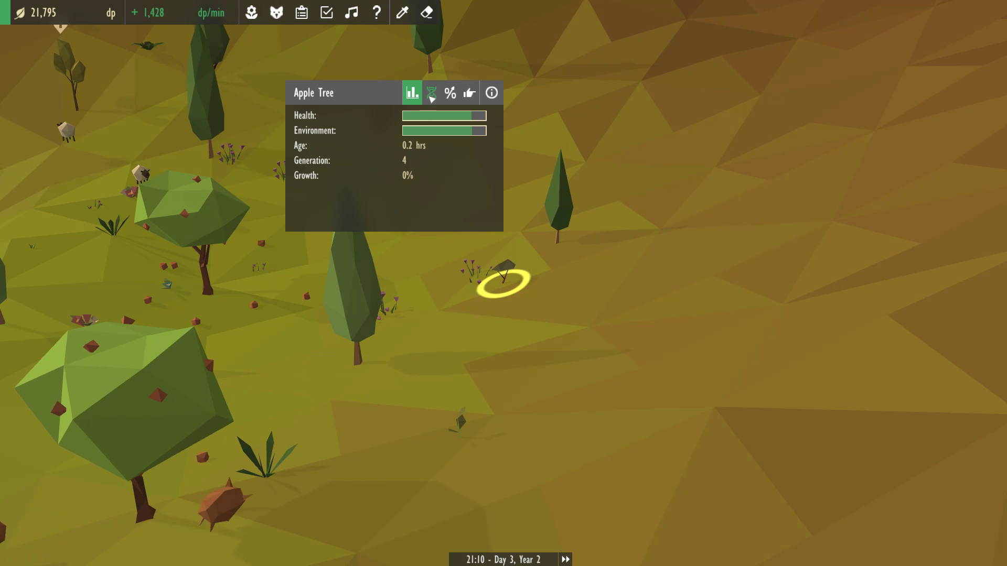
click(637, 276)
scroll(512, 228, down, 5)
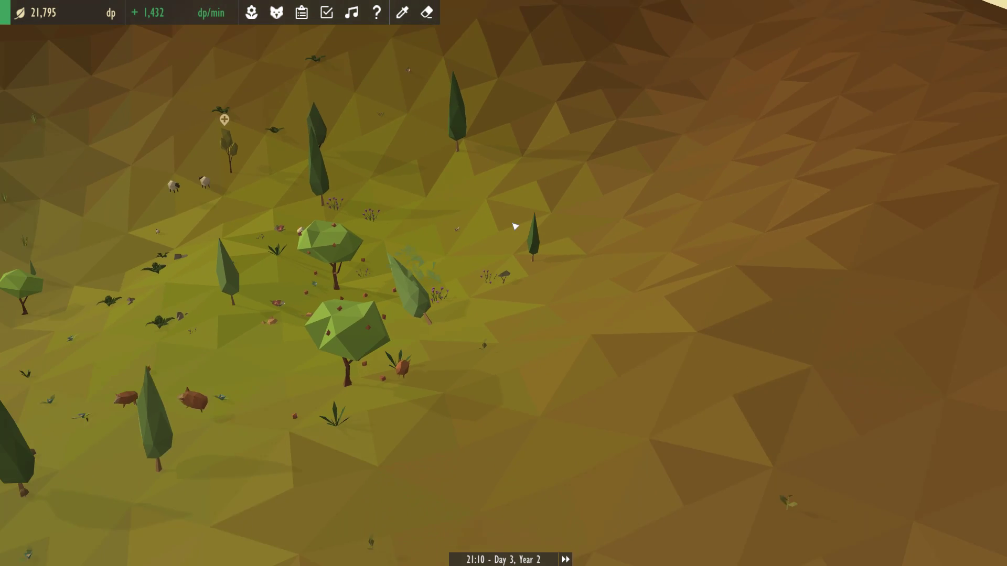
scroll(444, 227, up, 5)
click(464, 250)
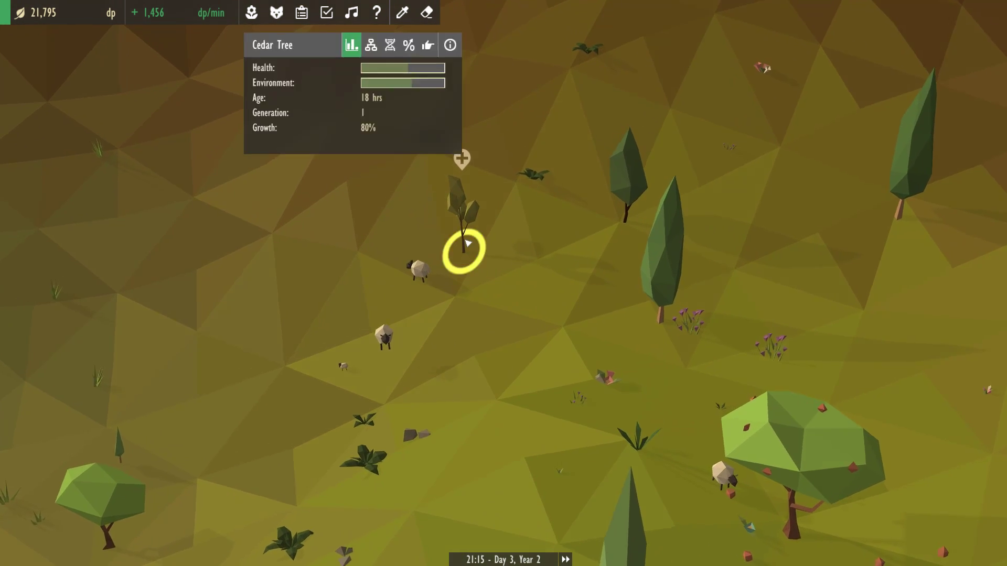
click(370, 44)
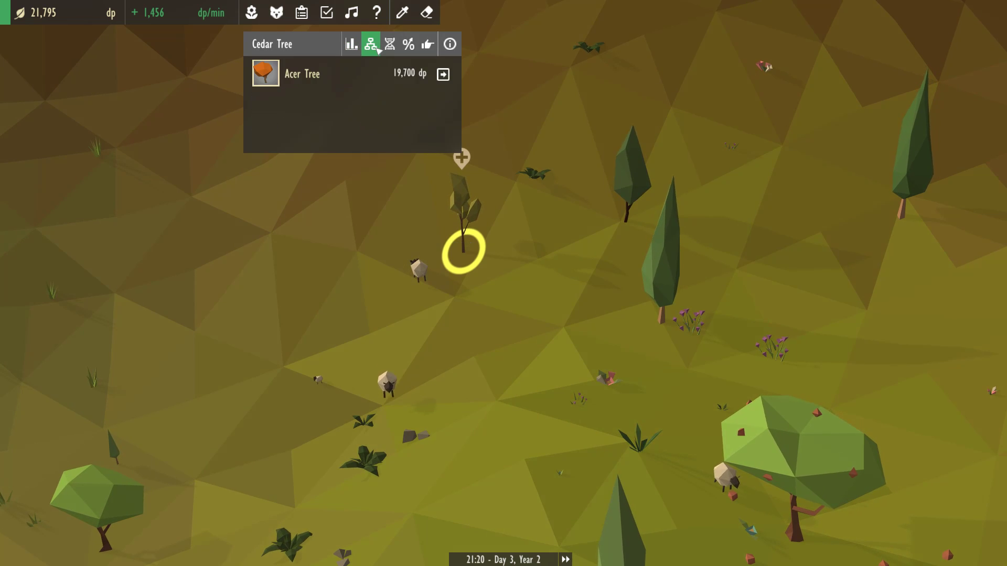
click(443, 73)
click(520, 252)
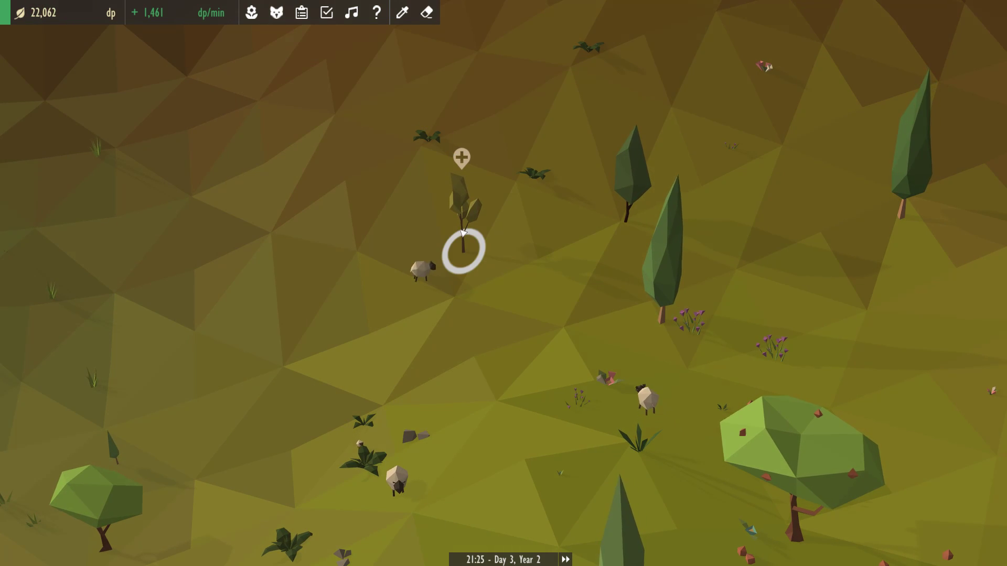
scroll(436, 233, down, 2)
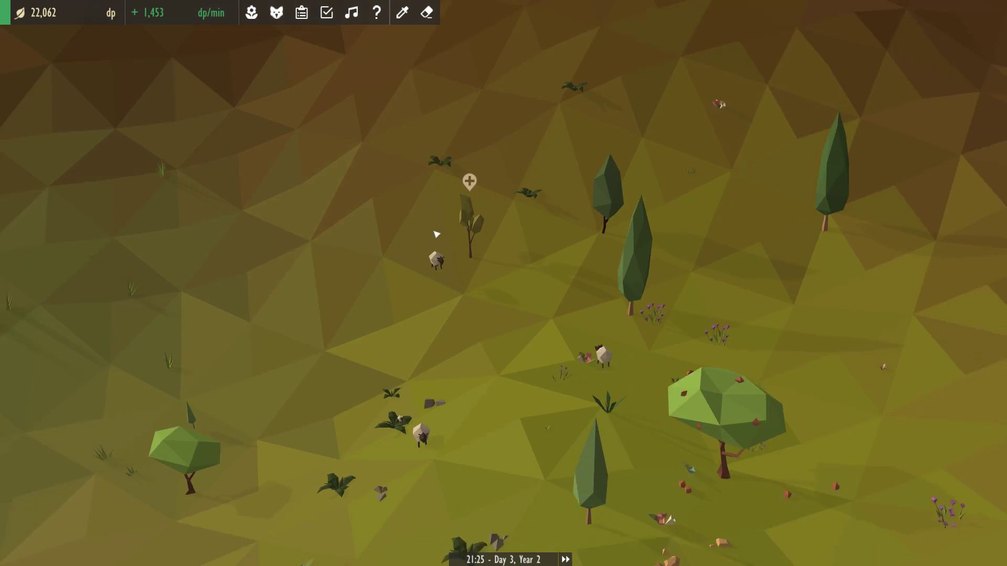
scroll(436, 234, down, 8)
scroll(315, 259, up, 8)
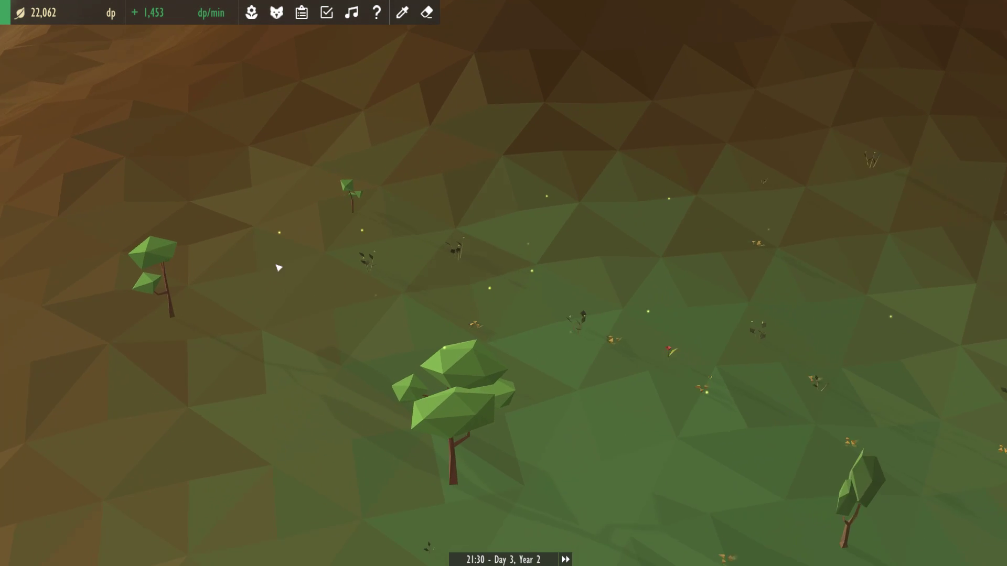
scroll(278, 268, up, 2)
Filter the catalogue to trees and test-place an Ash Tree at 65% environment.
click(252, 12)
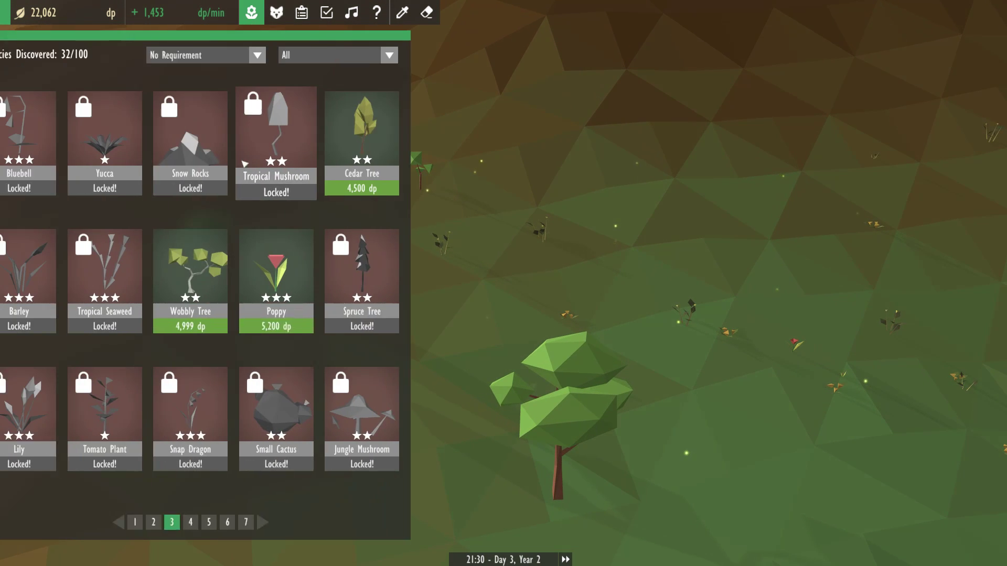
click(292, 521)
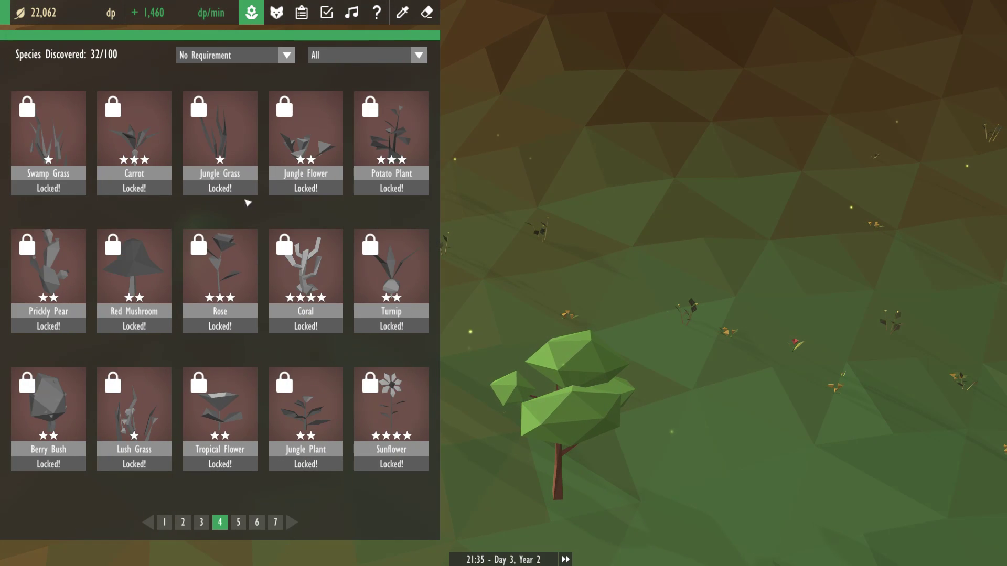
click(347, 55)
click(338, 90)
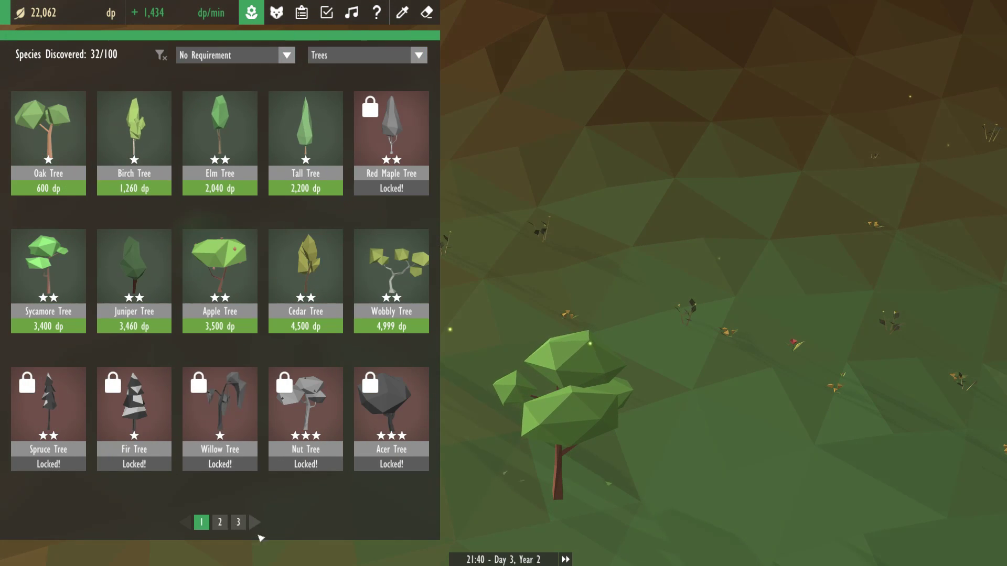
click(256, 523)
click(134, 141)
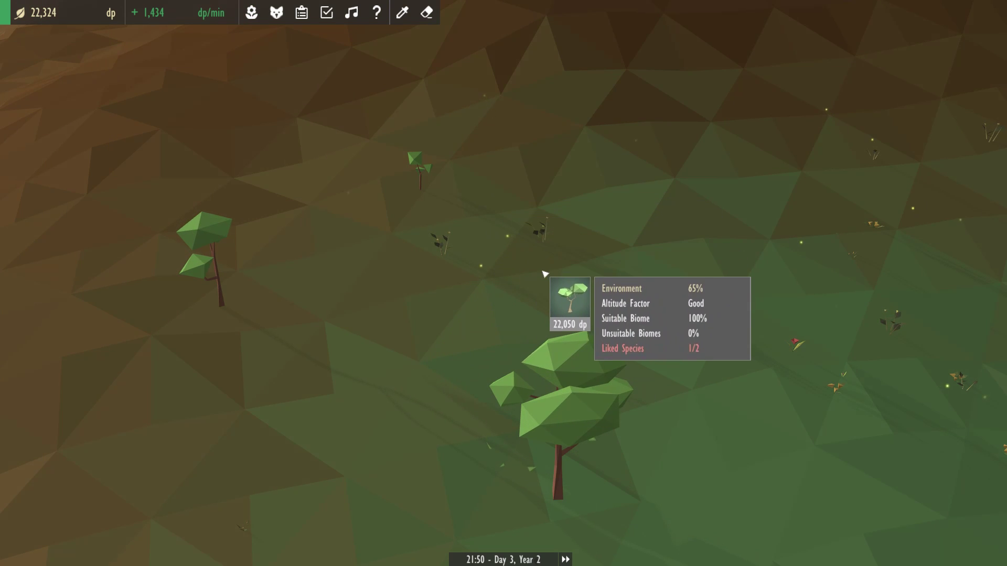
right_click(547, 289)
Read the Ash Tree's habitat, which likes rocks and flowers, then close it.
click(161, 99)
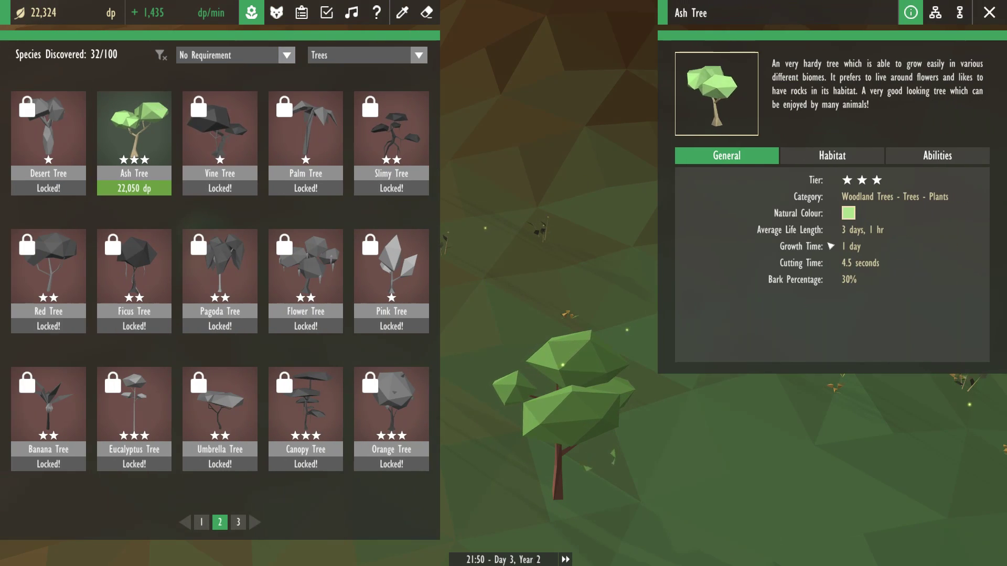
click(832, 155)
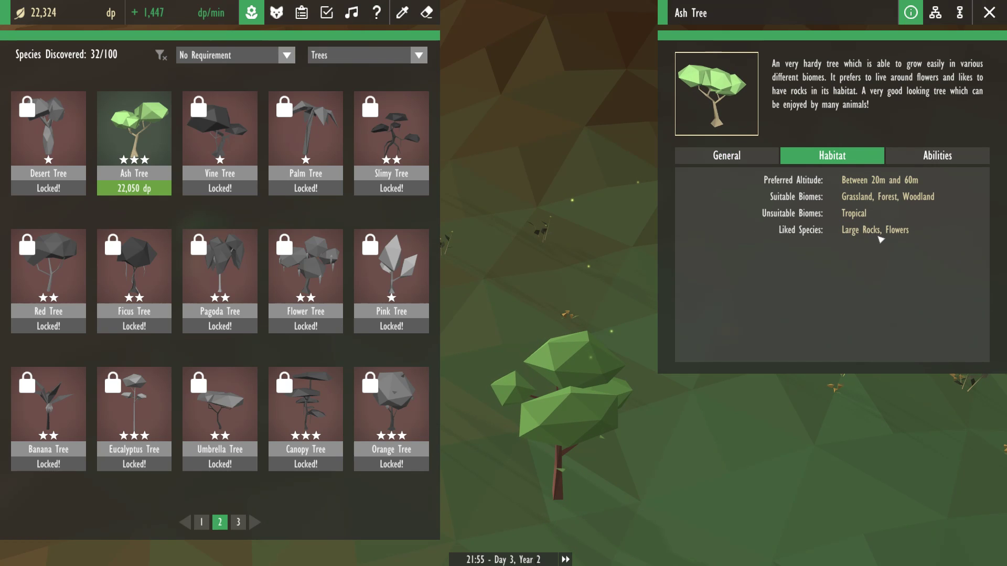
key(Escape)
click(251, 13)
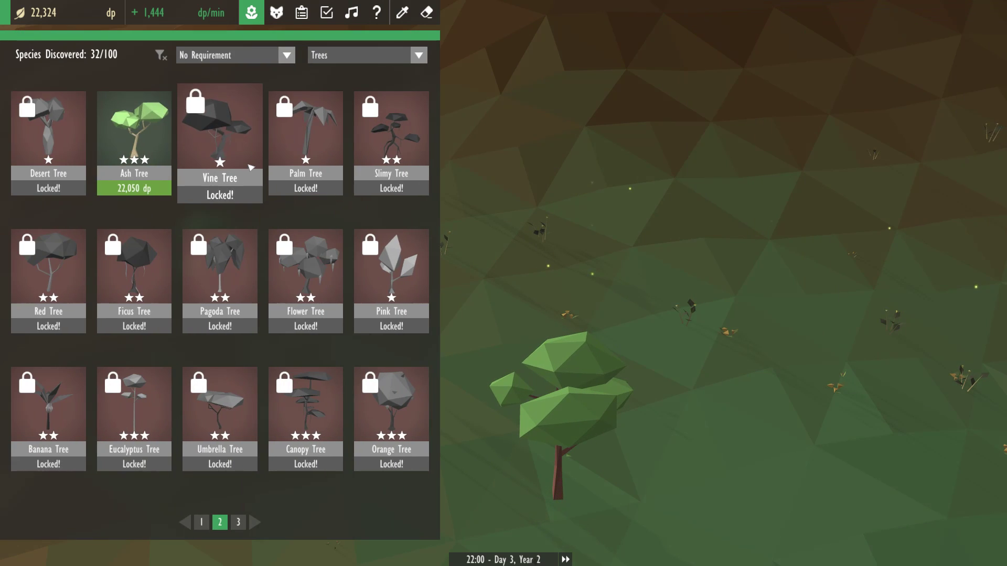
Show all species and place a Brown Rock on the slope near the trees.
click(311, 59)
click(339, 72)
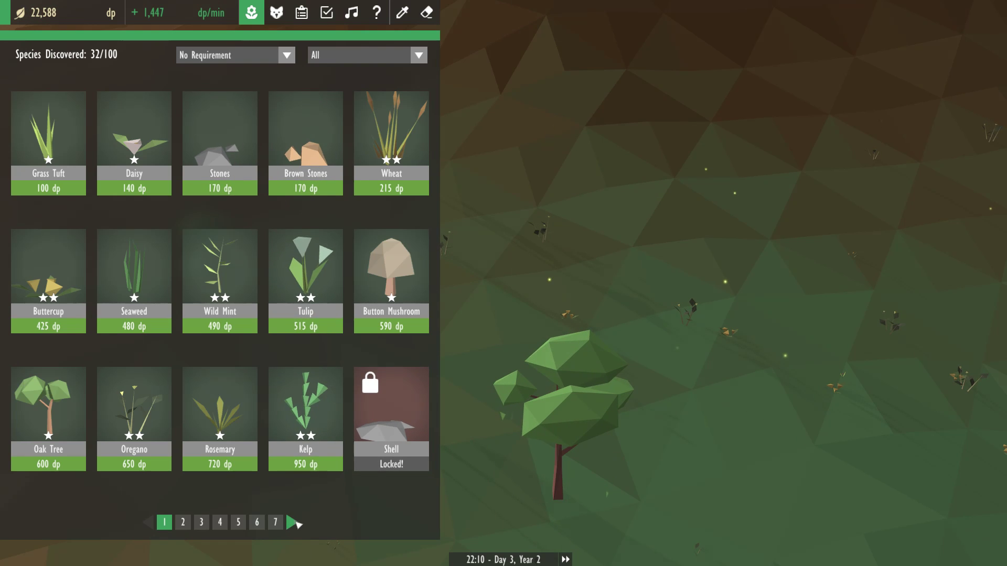
click(293, 523)
click(133, 142)
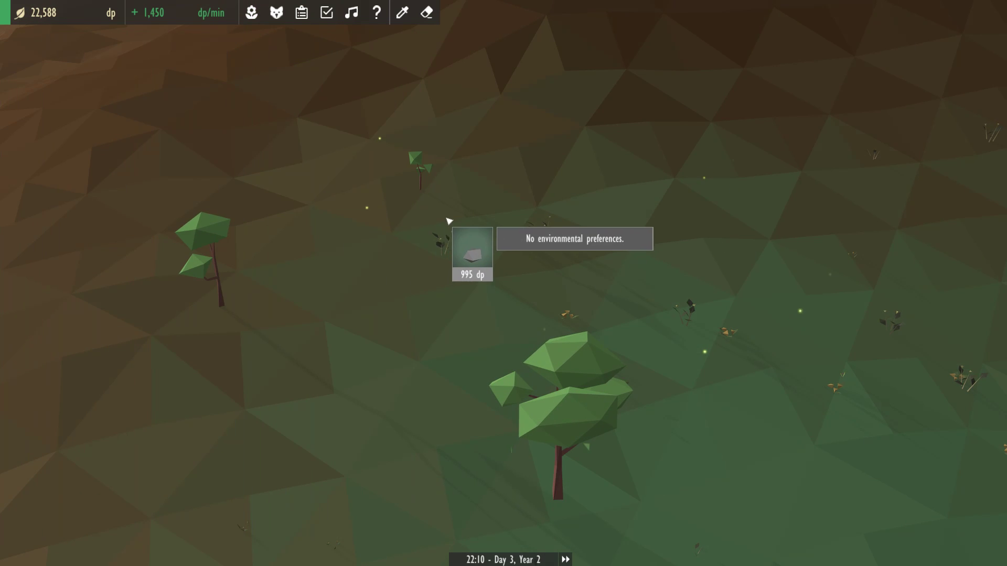
click(305, 198)
right_click(543, 291)
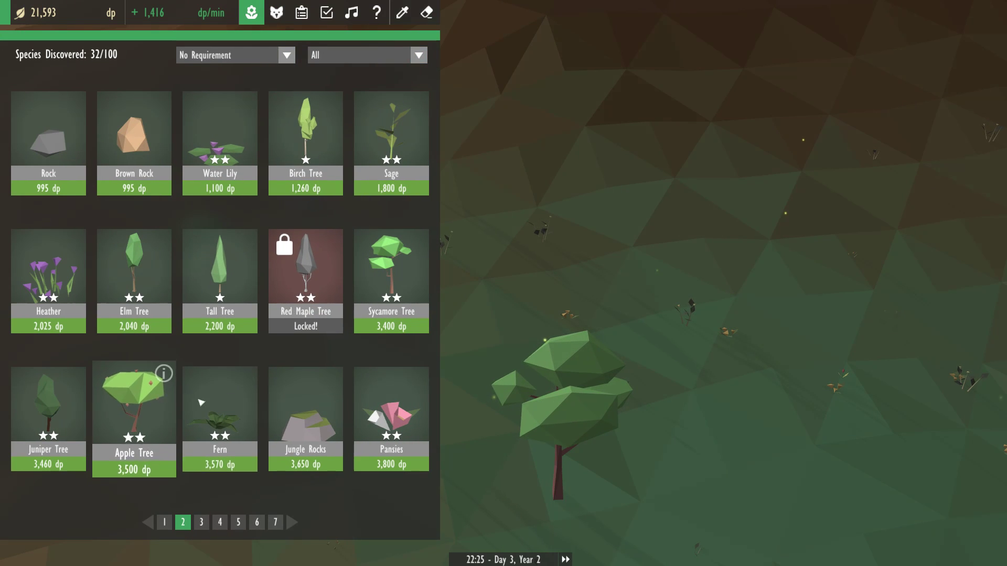
Plant an Ash Tree for 22,050 dp at a 100%-environment meadow spot.
click(295, 523)
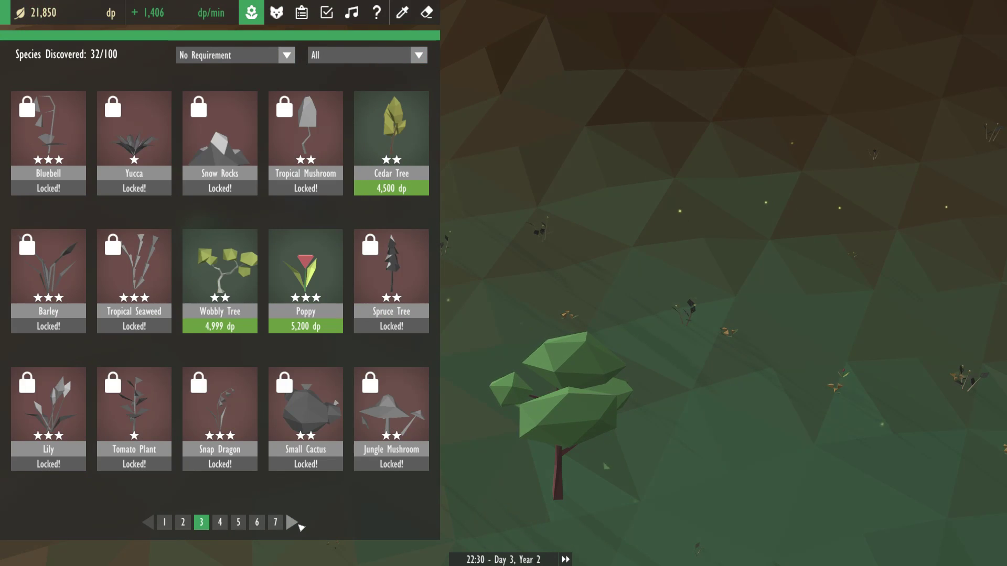
click(295, 522)
click(166, 523)
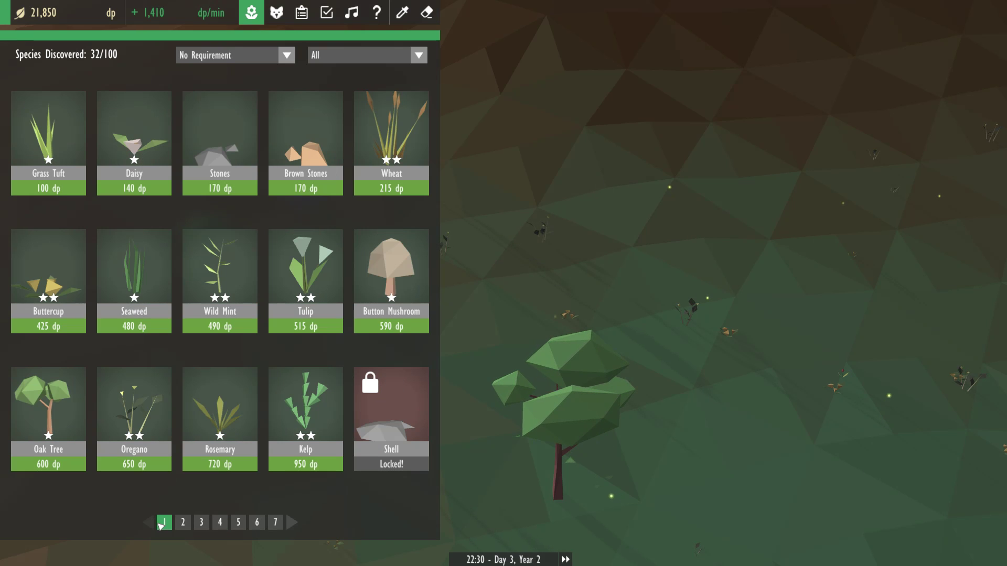
click(201, 523)
click(202, 523)
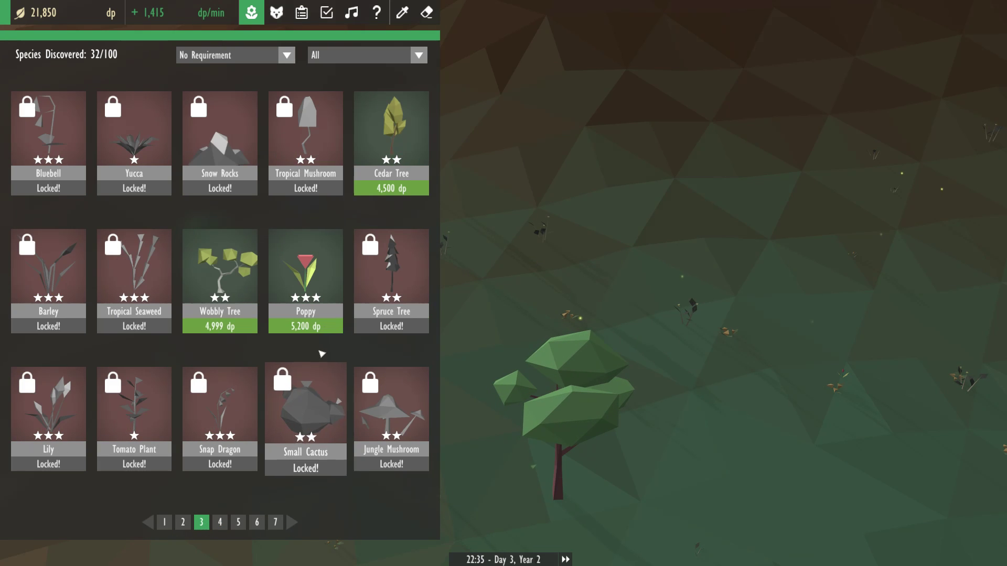
click(293, 523)
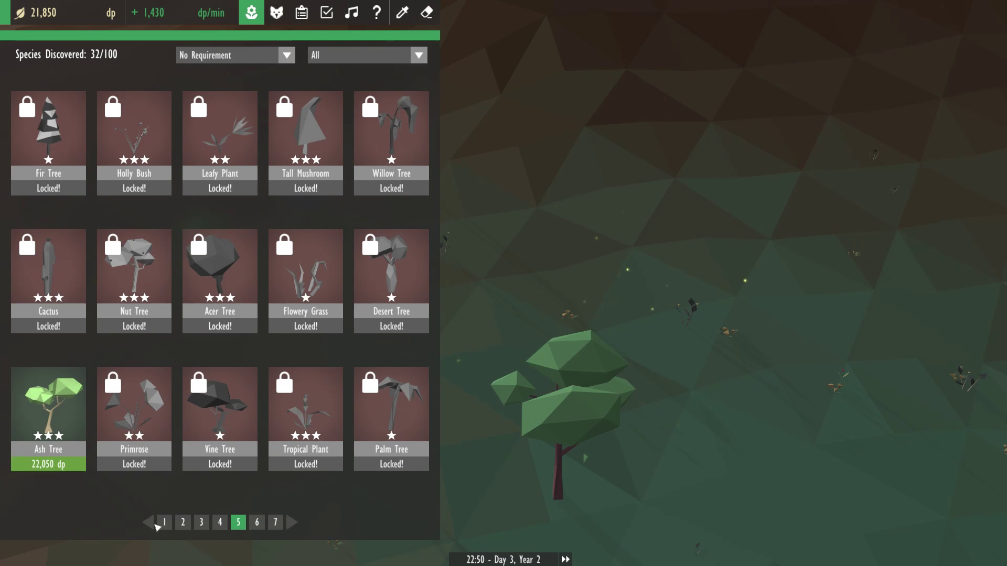
click(48, 410)
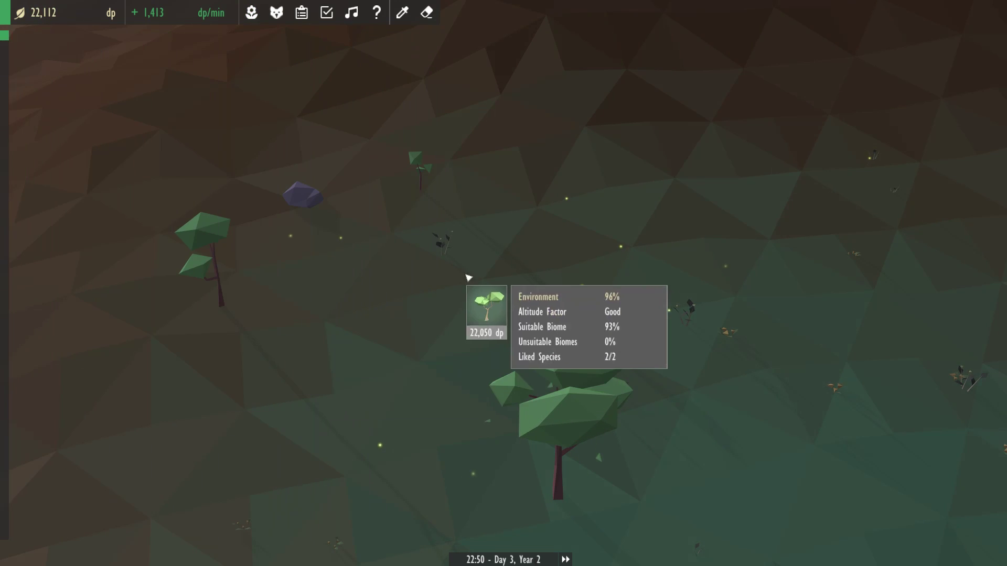
click(490, 220)
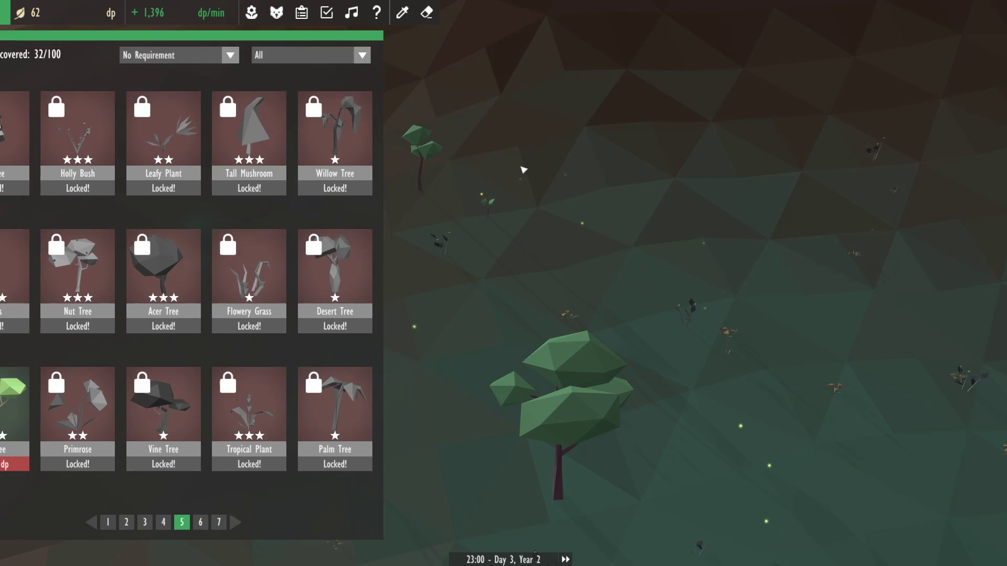
scroll(488, 339, down, 3)
scroll(488, 338, down, 5)
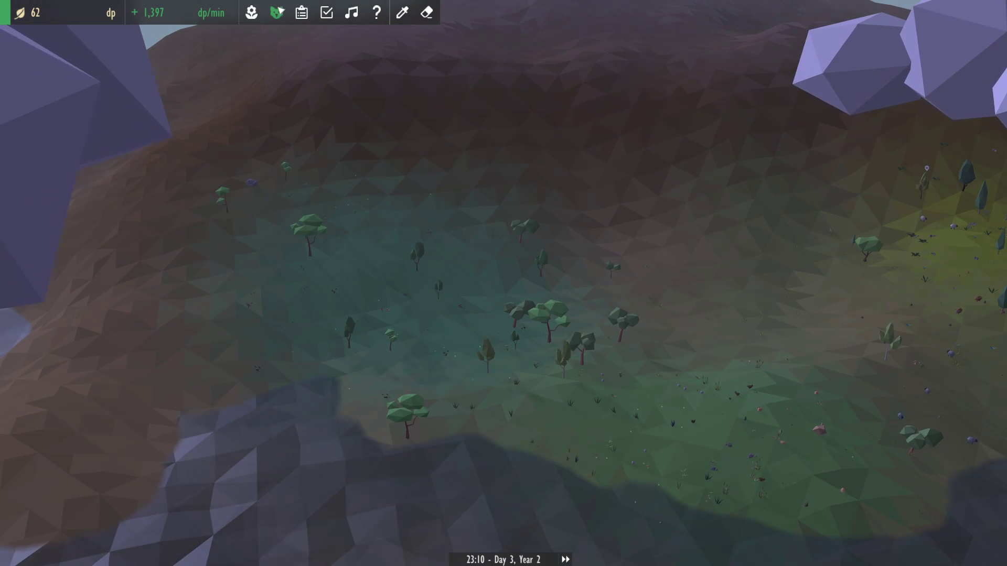
click(252, 13)
click(252, 12)
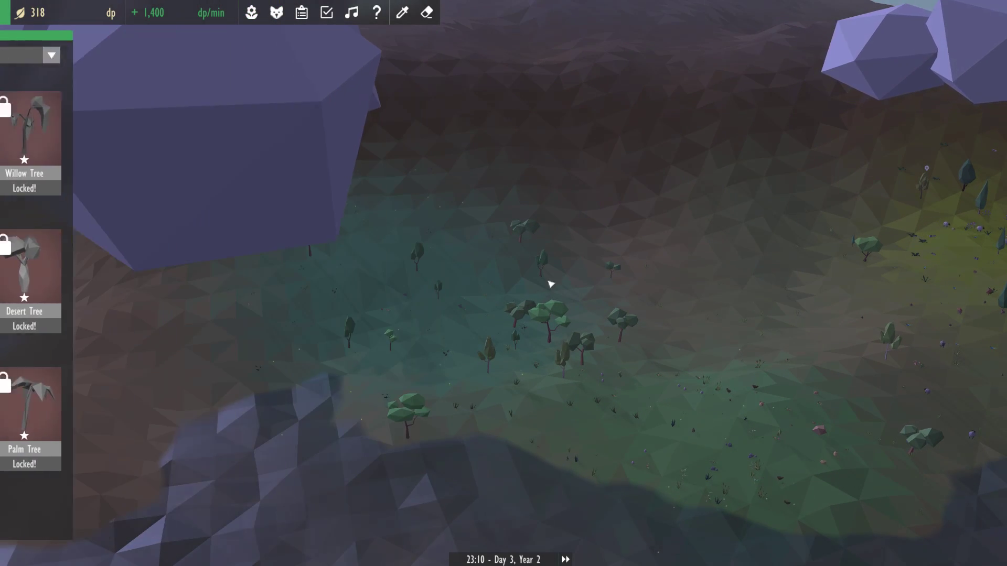
drag(519, 299, 678, 247)
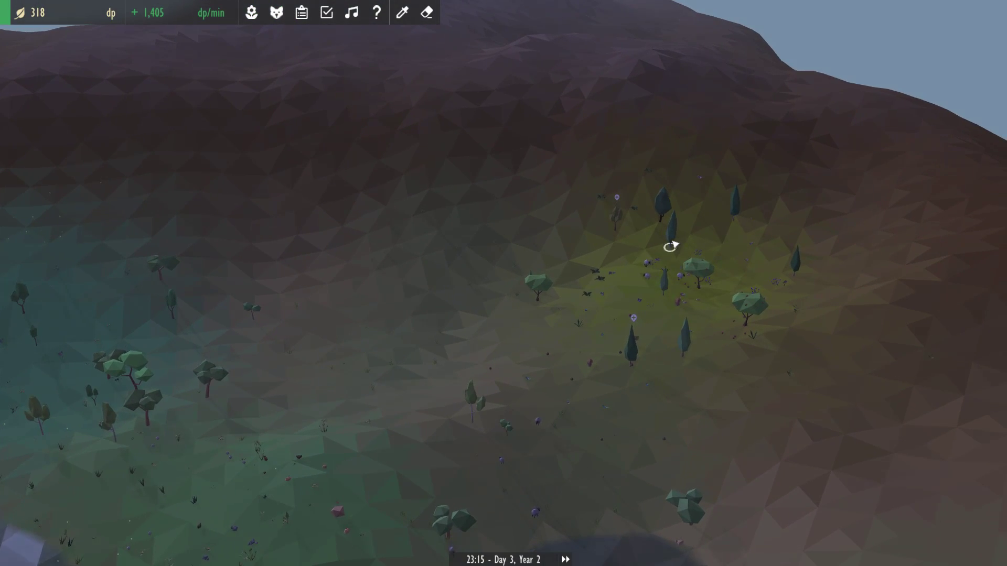
mouse_move(663, 206)
click(591, 73)
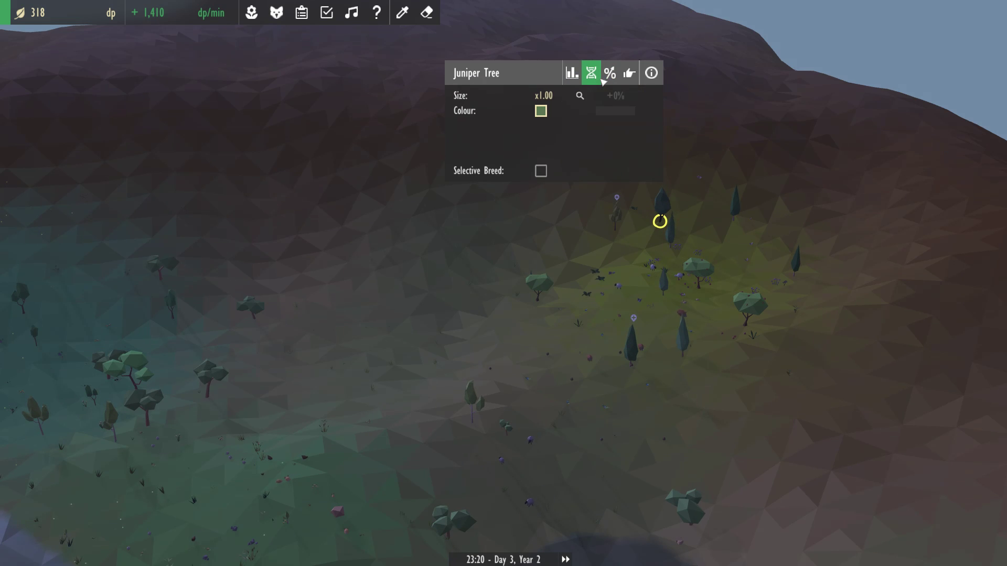
click(473, 390)
click(383, 235)
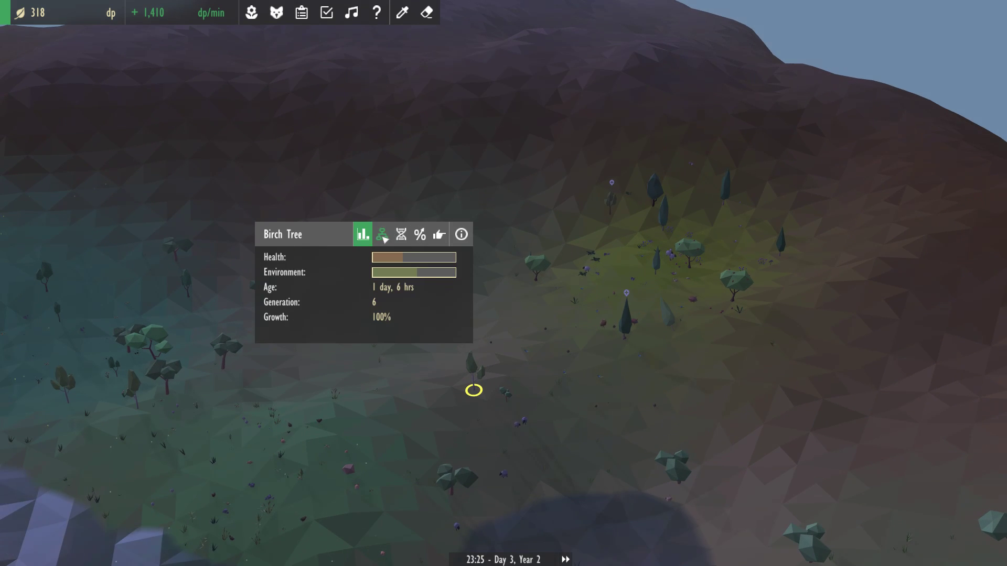
click(454, 265)
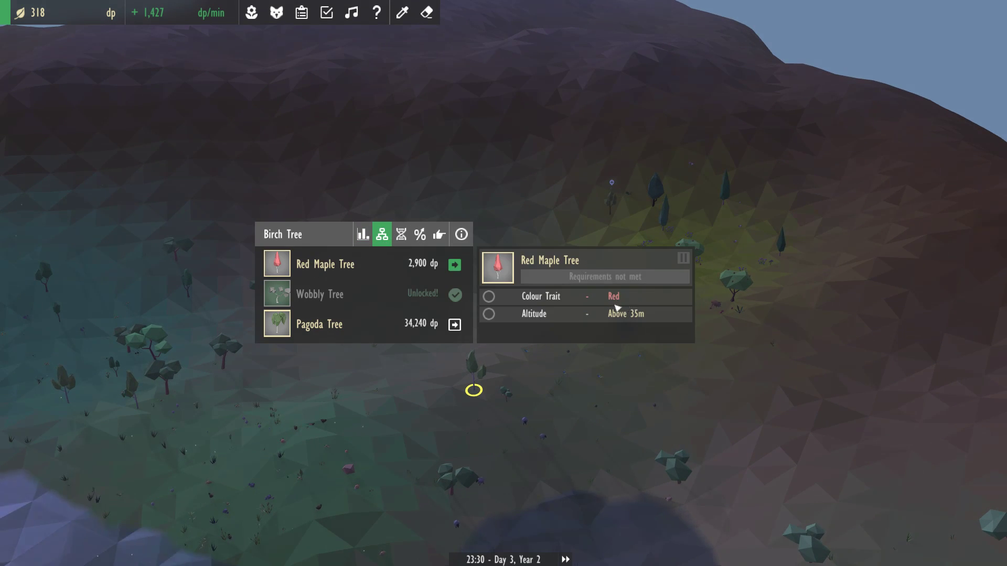
click(455, 325)
click(454, 266)
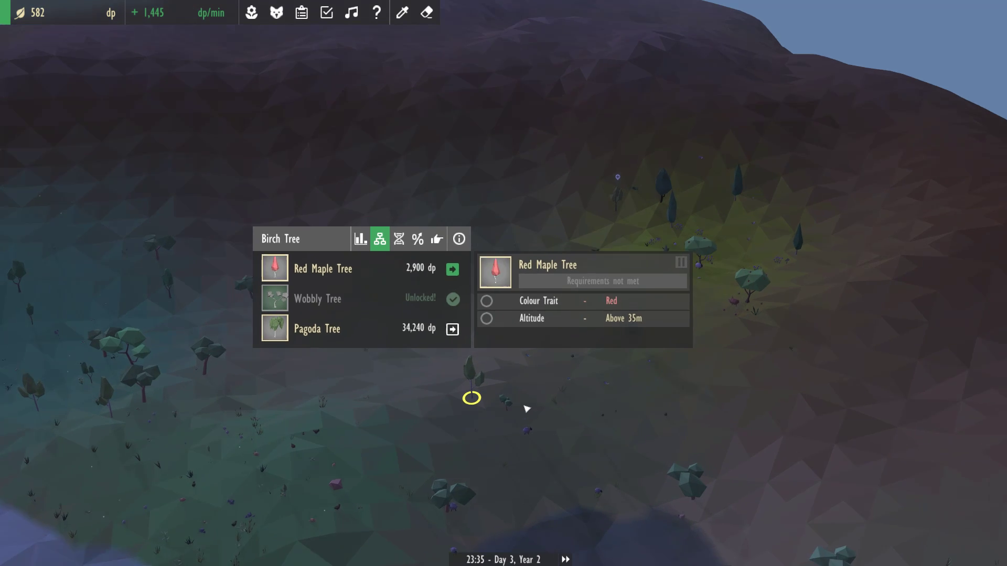
scroll(519, 405, up, 5)
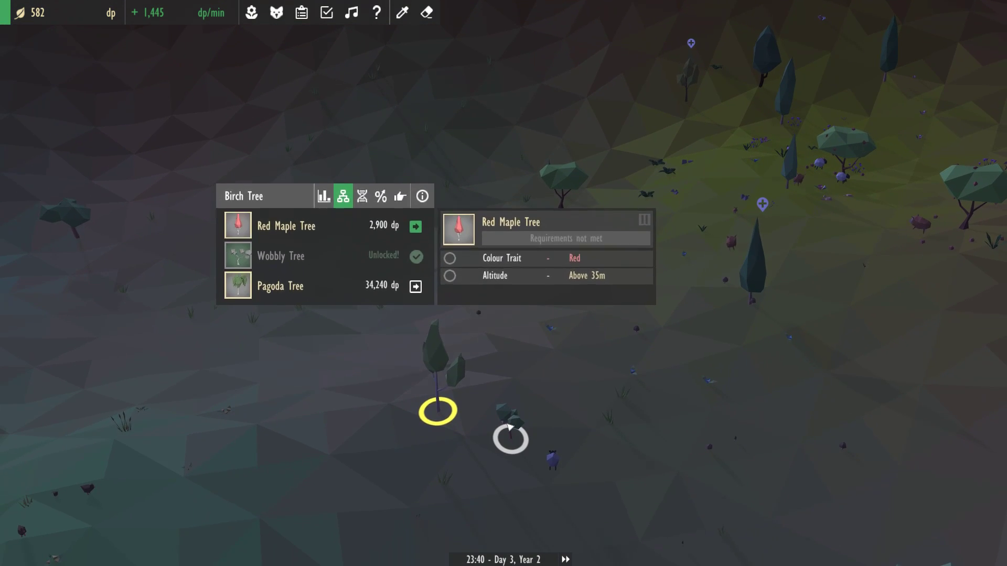
click(510, 429)
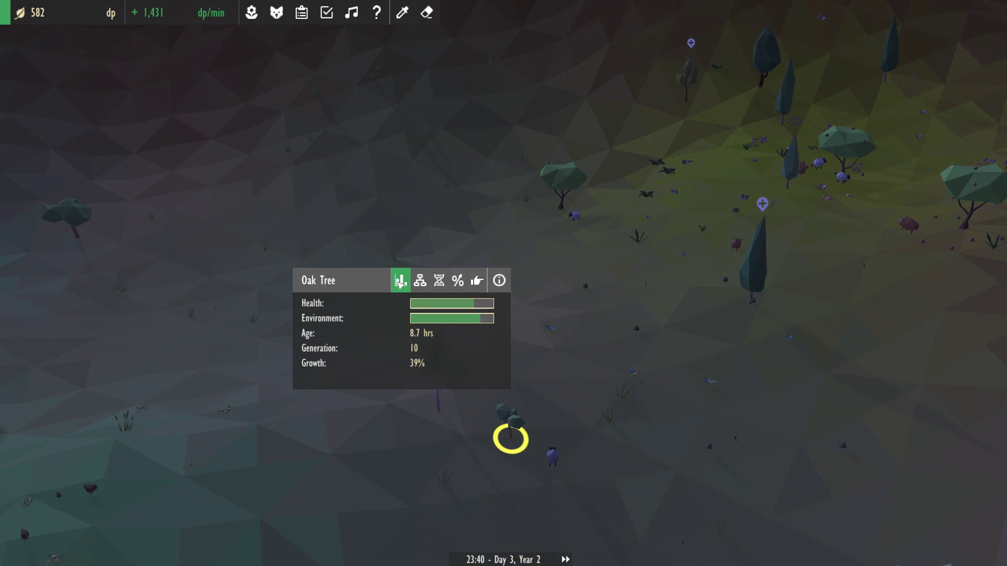
click(441, 406)
click(324, 196)
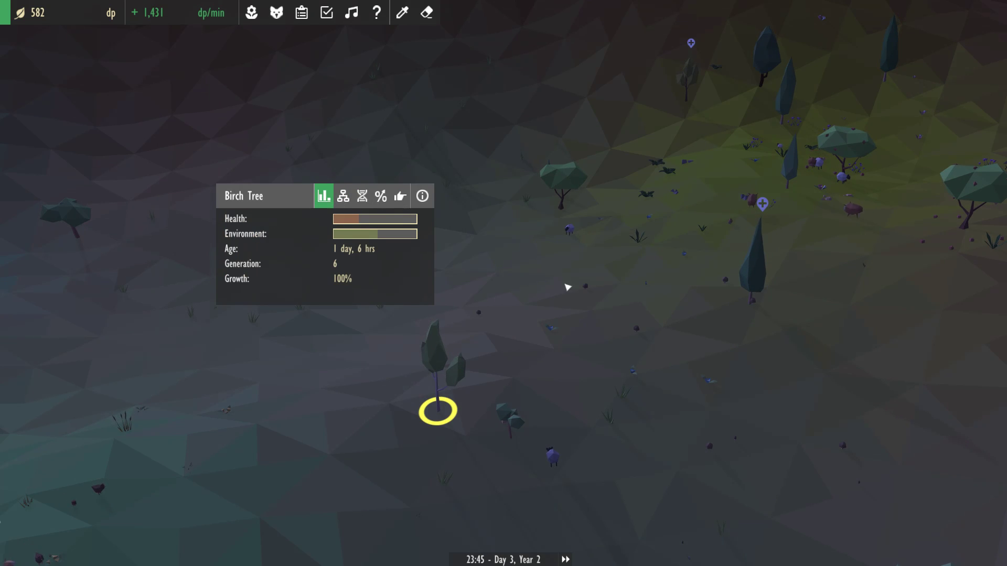
scroll(573, 280, down, 5)
mouse_move(472, 315)
mouse_down()
mouse_move(338, 292)
mouse_move(331, 307)
mouse_up()
click(356, 291)
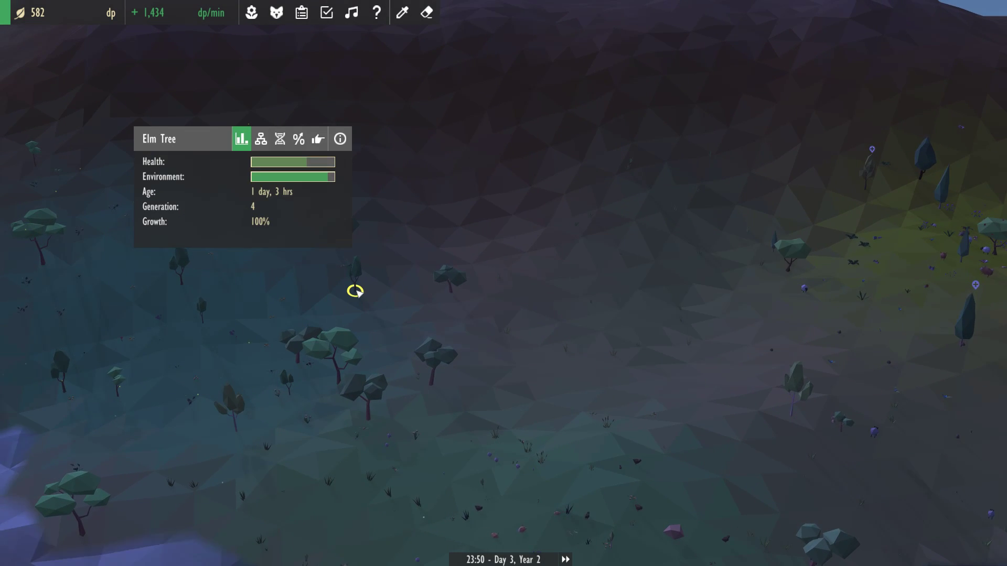
scroll(387, 333, up, 3)
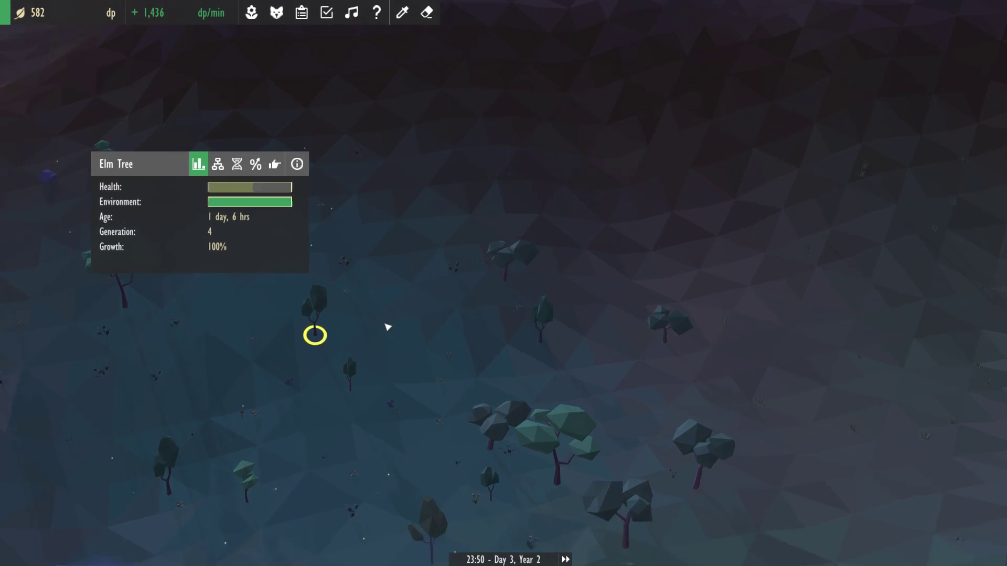
scroll(387, 333, down, 5)
click(277, 207)
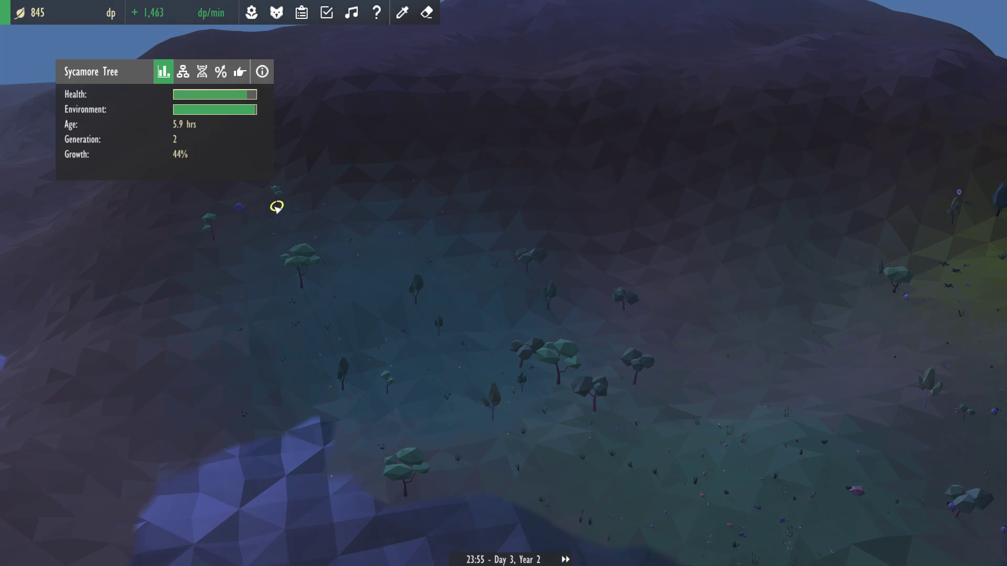
click(472, 197)
click(343, 389)
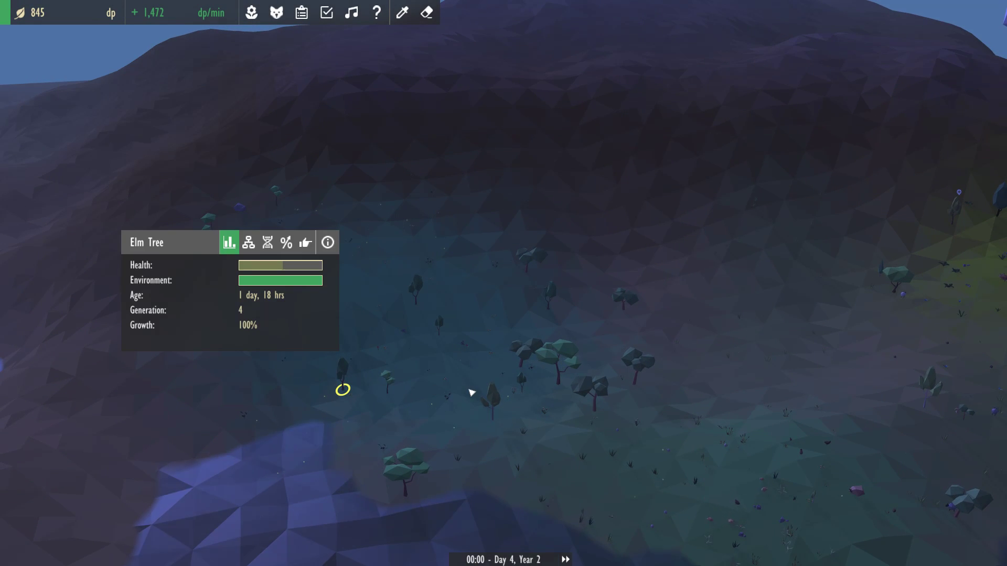
click(491, 409)
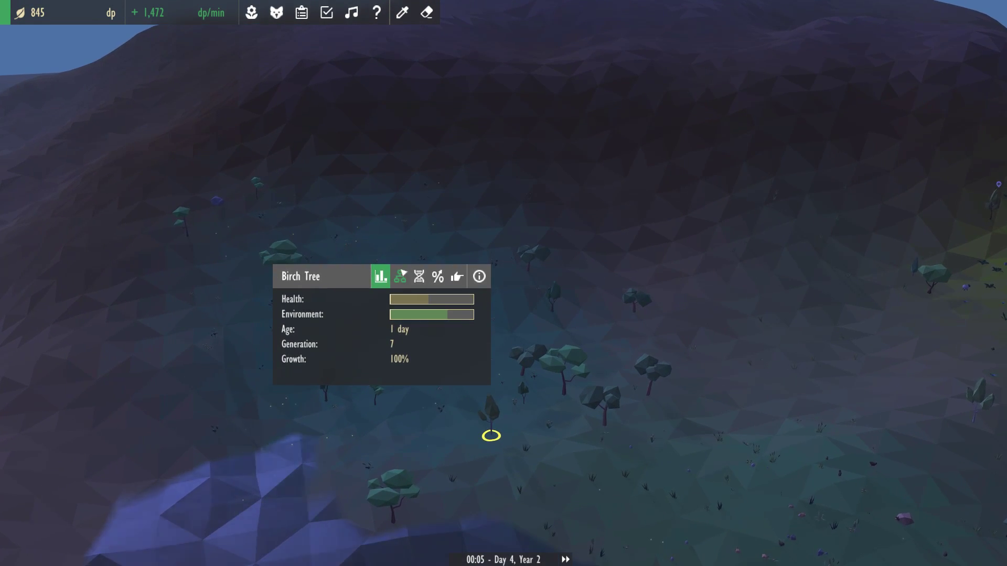
click(399, 277)
click(380, 276)
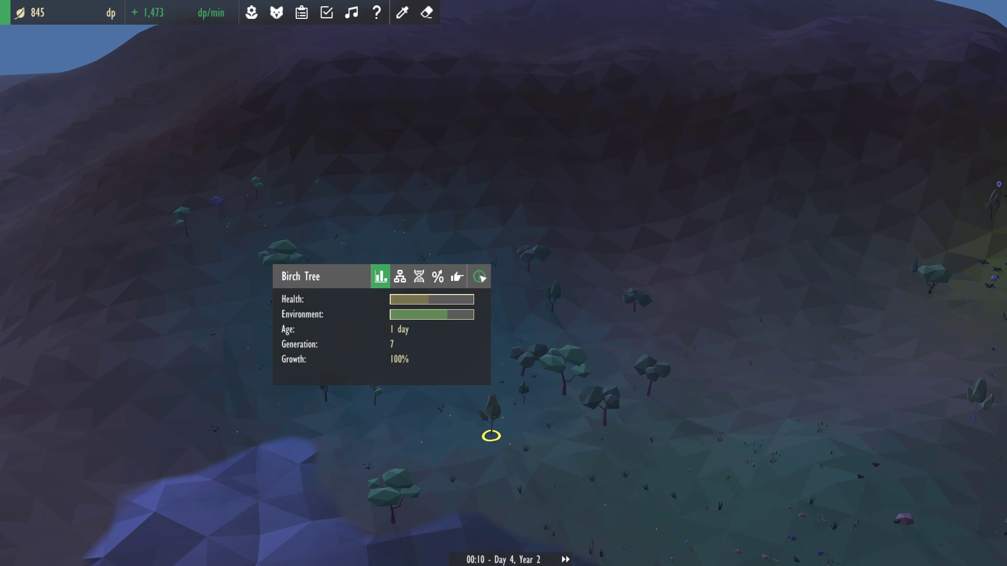
click(478, 277)
click(840, 158)
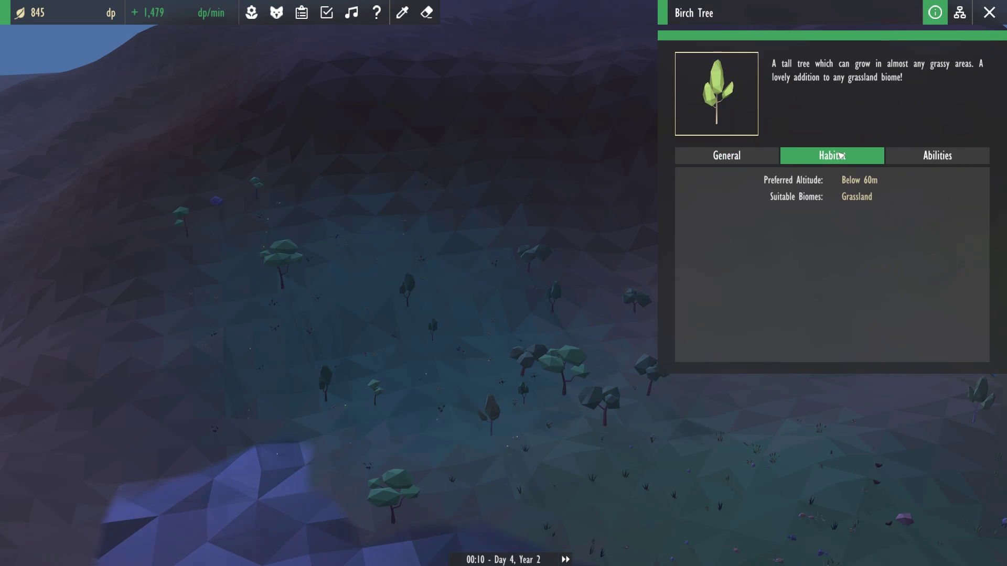
click(947, 159)
click(861, 162)
Inspect the oak tree's stats while panning across the meadow.
key(Escape)
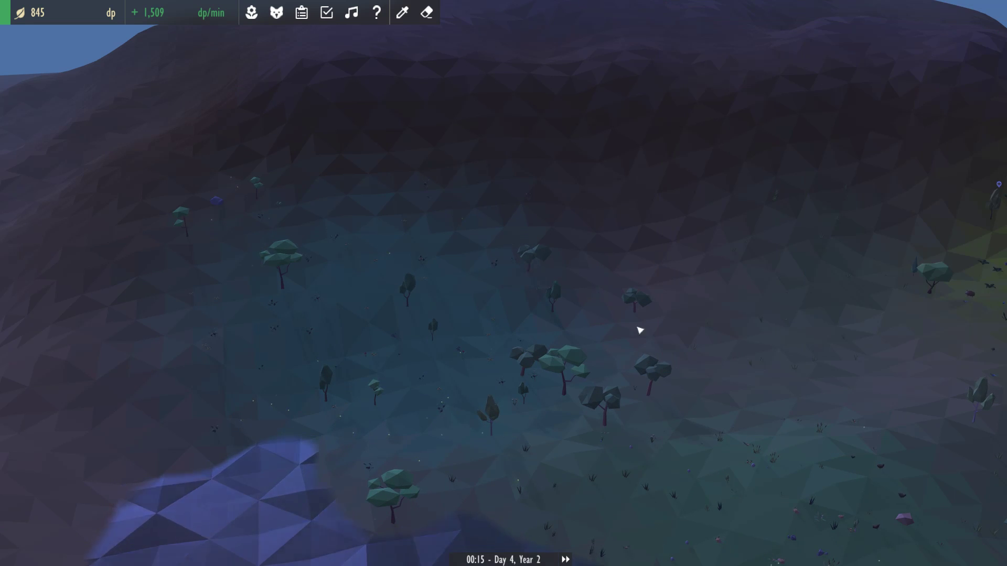
mouse_move(614, 330)
mouse_down()
mouse_move(678, 379)
mouse_move(653, 354)
mouse_up()
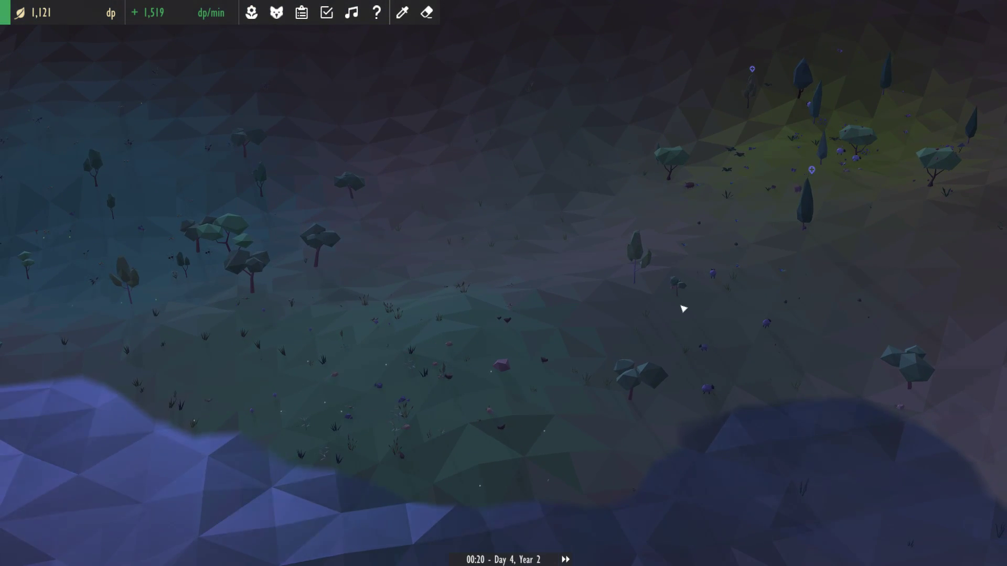
click(683, 308)
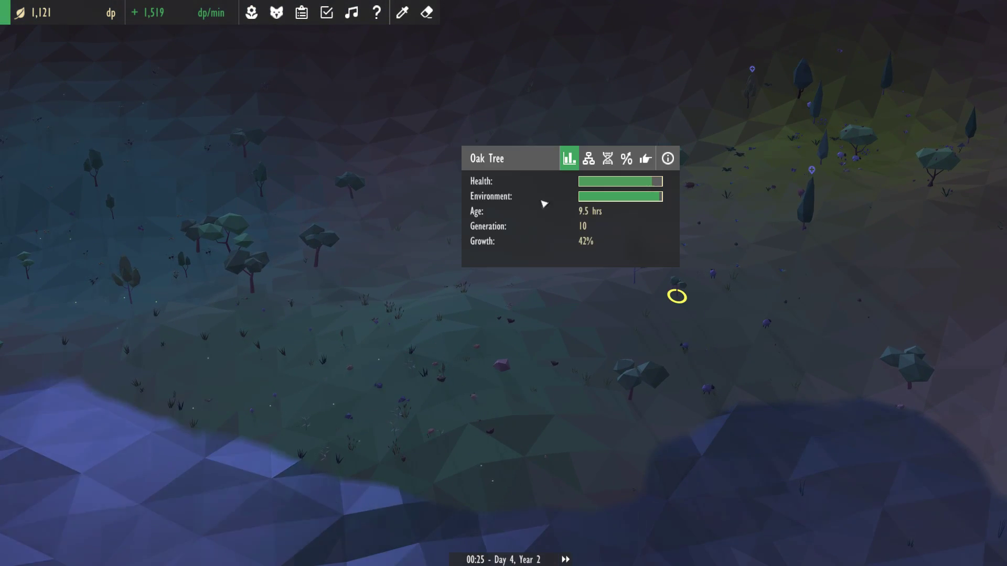
key(Escape)
drag(583, 323, 551, 346)
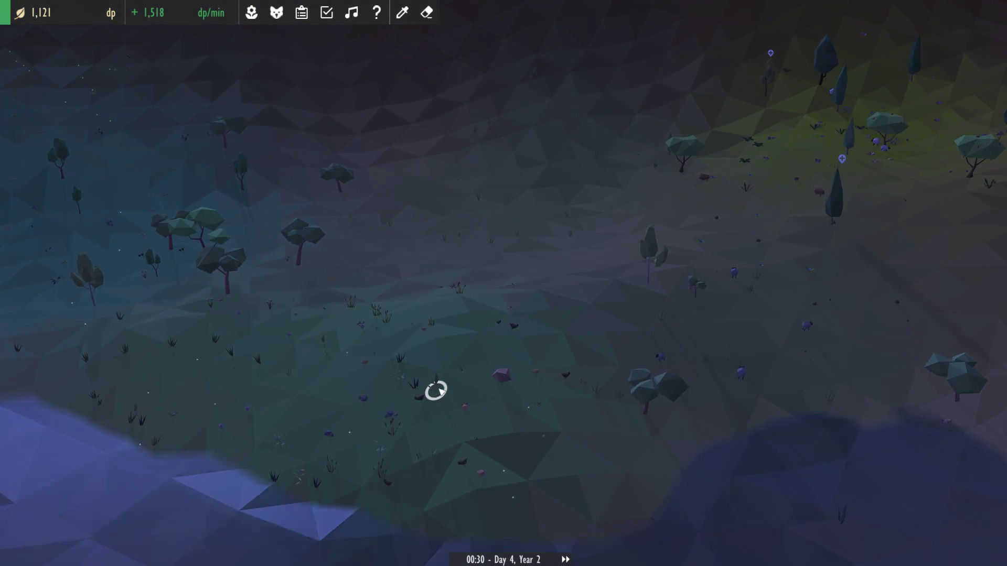
Fast-forward time and transplant the small birch tree to a new hillside spot.
click(436, 390)
click(400, 252)
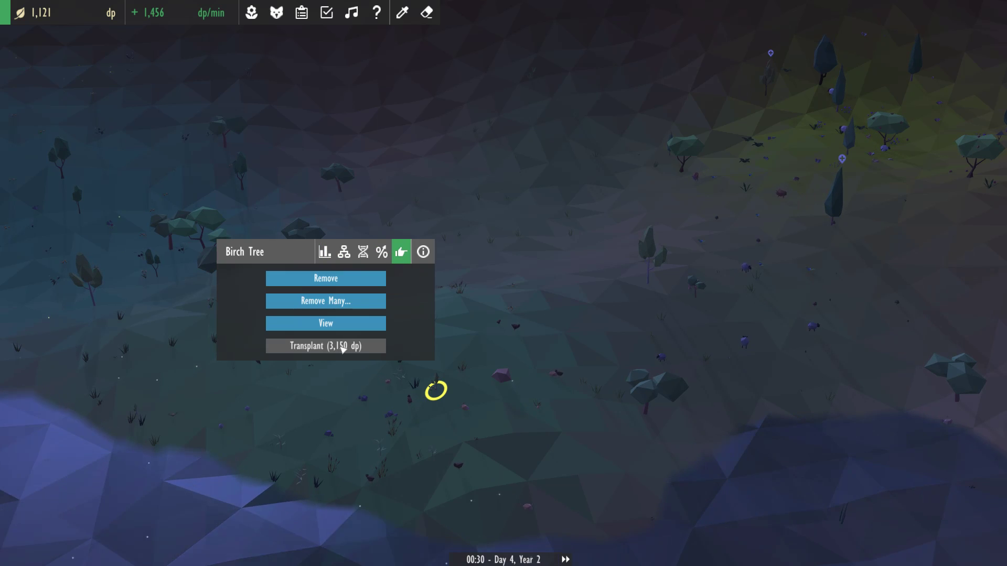
click(566, 560)
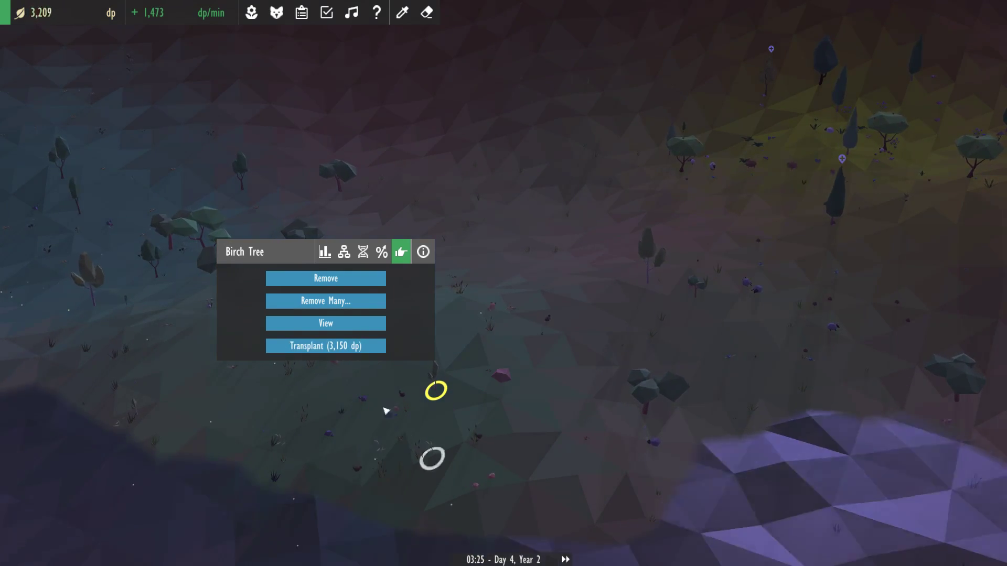
click(361, 347)
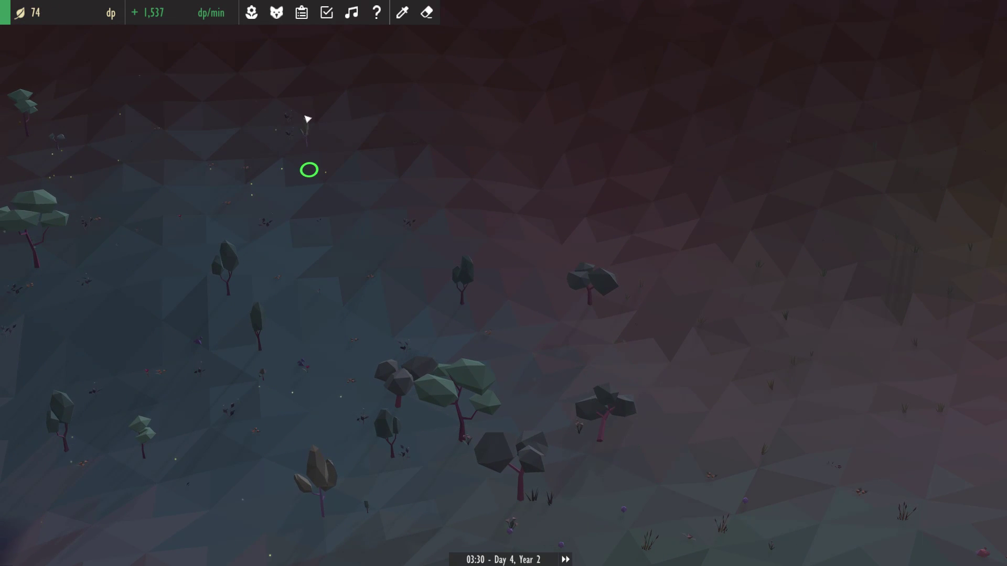
Check the generation-7 birch's 46% growth and reread its grassland habitat and abilities.
click(309, 166)
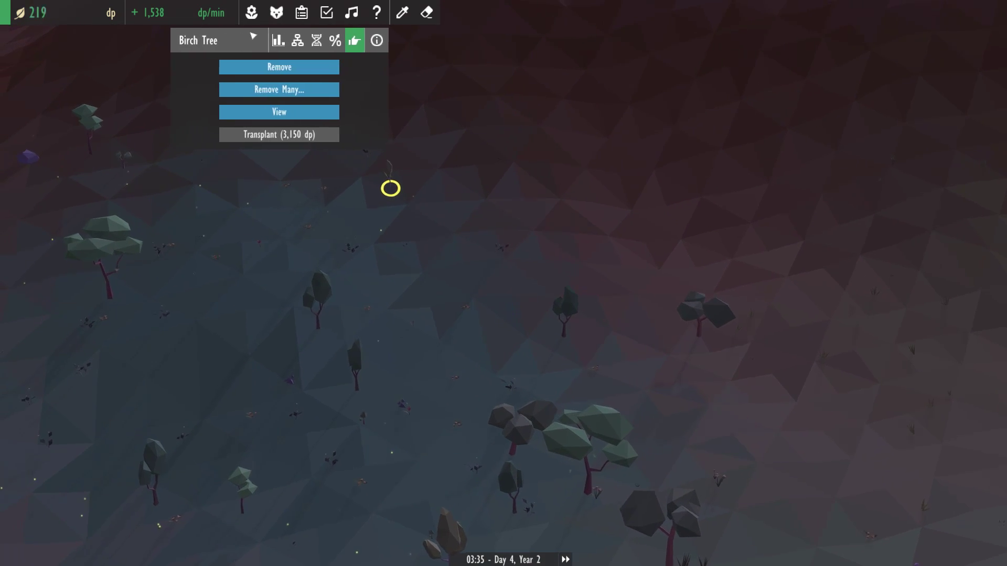
click(279, 43)
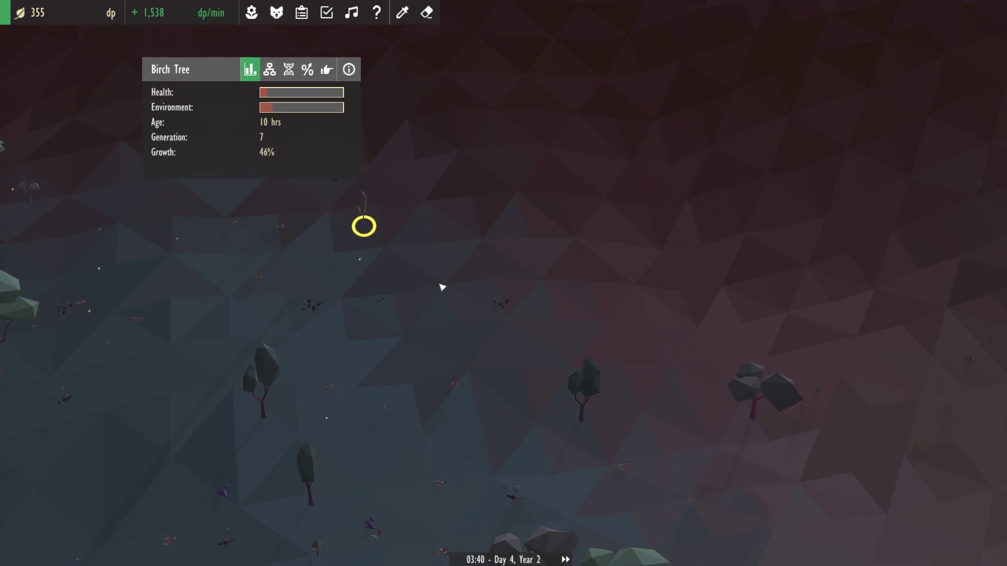
click(352, 194)
click(409, 230)
click(432, 70)
click(832, 155)
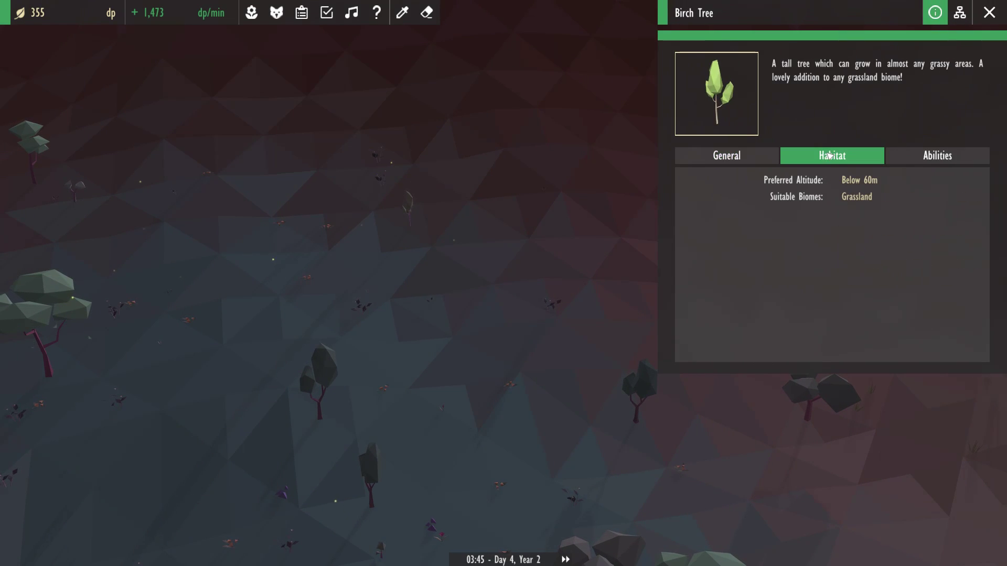
click(927, 155)
click(831, 155)
key(Escape)
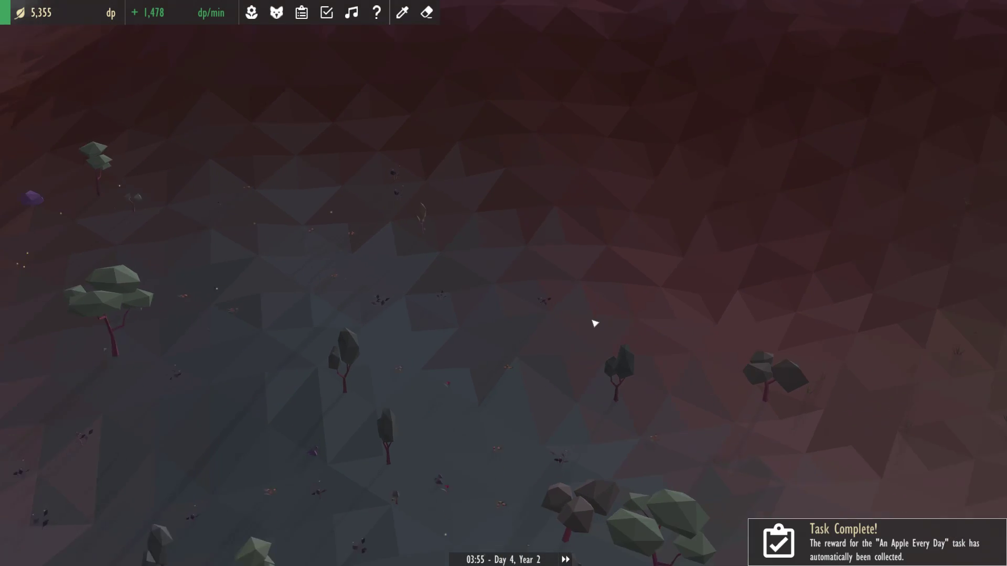
scroll(859, 440, down, 5)
scroll(552, 299, down, 5)
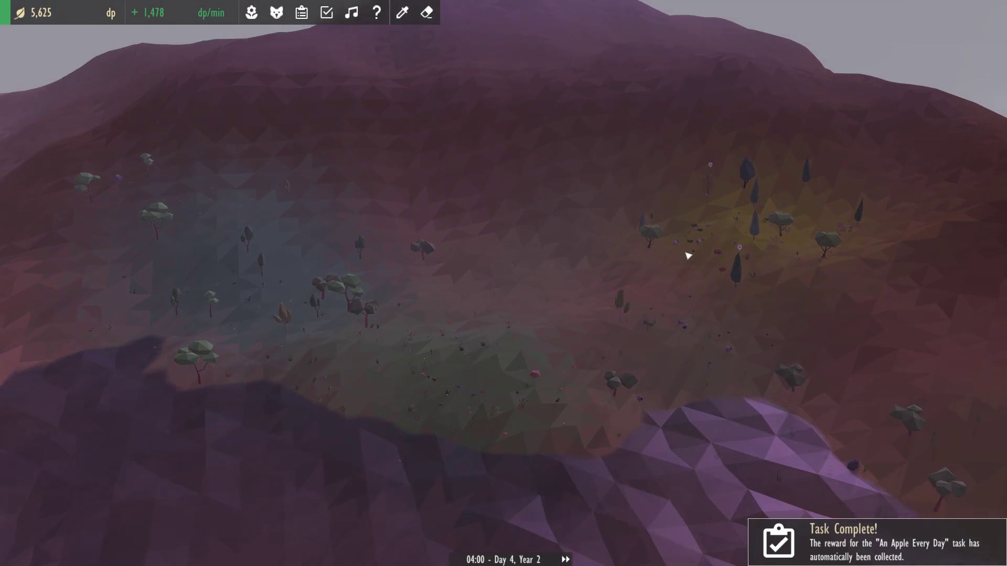
scroll(688, 256, up, 4)
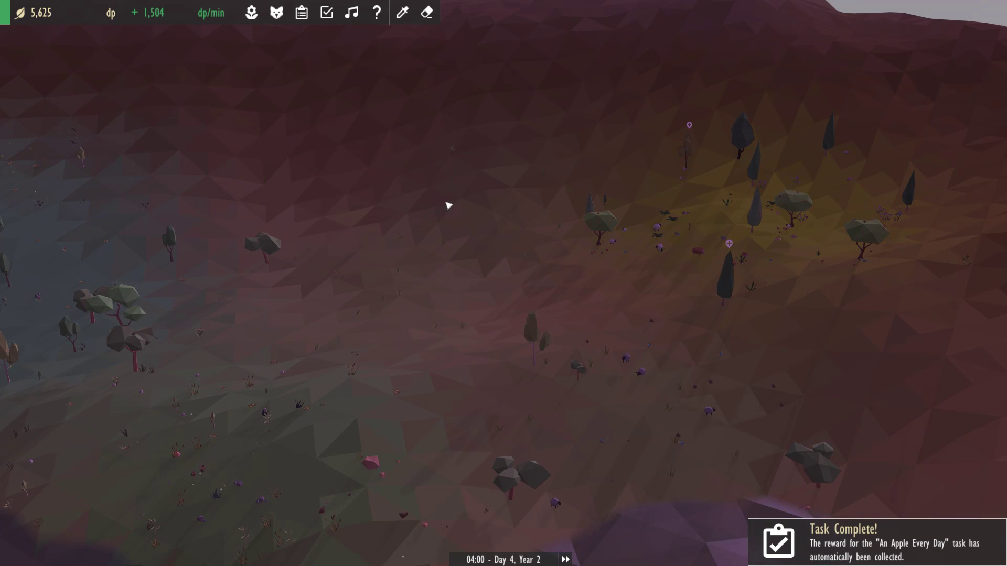
Transplant the birch sapling to another hillside spot for 3,150 dp.
drag(448, 205, 409, 197)
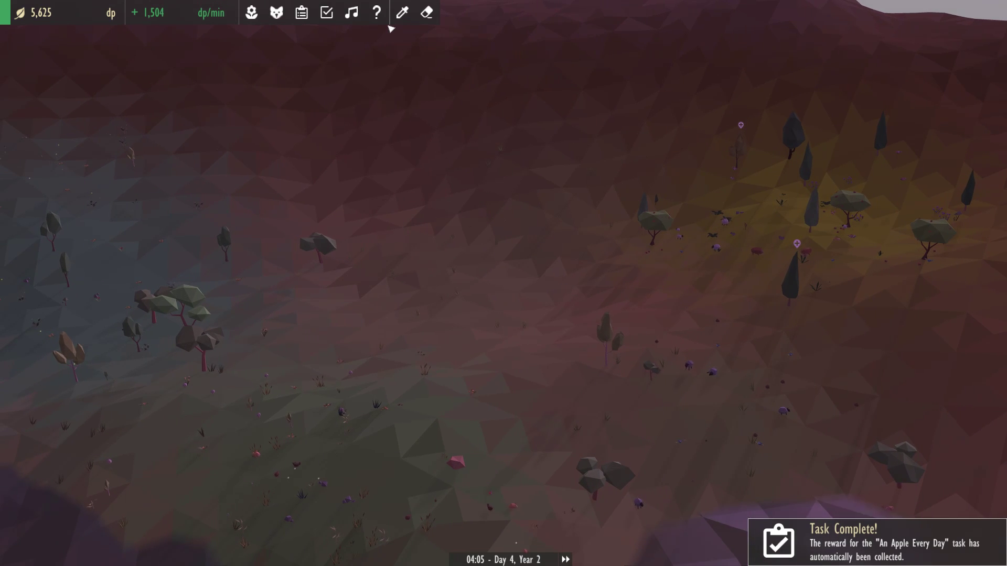
click(403, 12)
drag(468, 274, 236, 189)
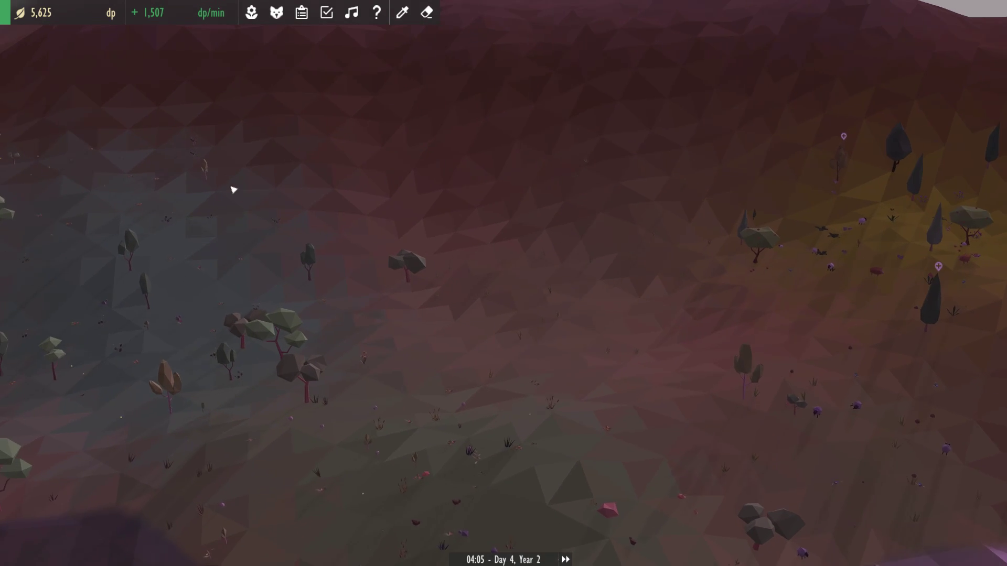
click(219, 185)
click(187, 46)
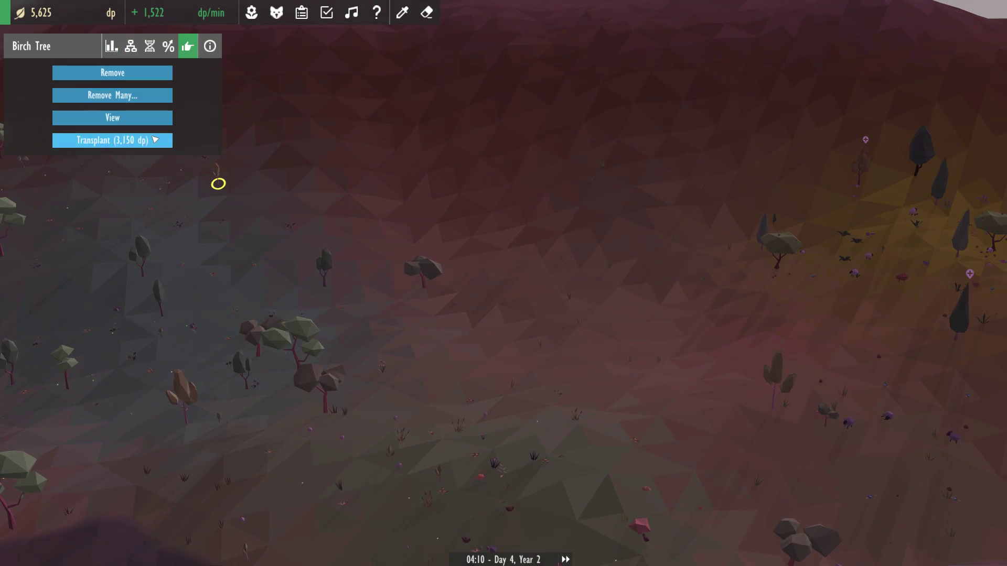
click(138, 140)
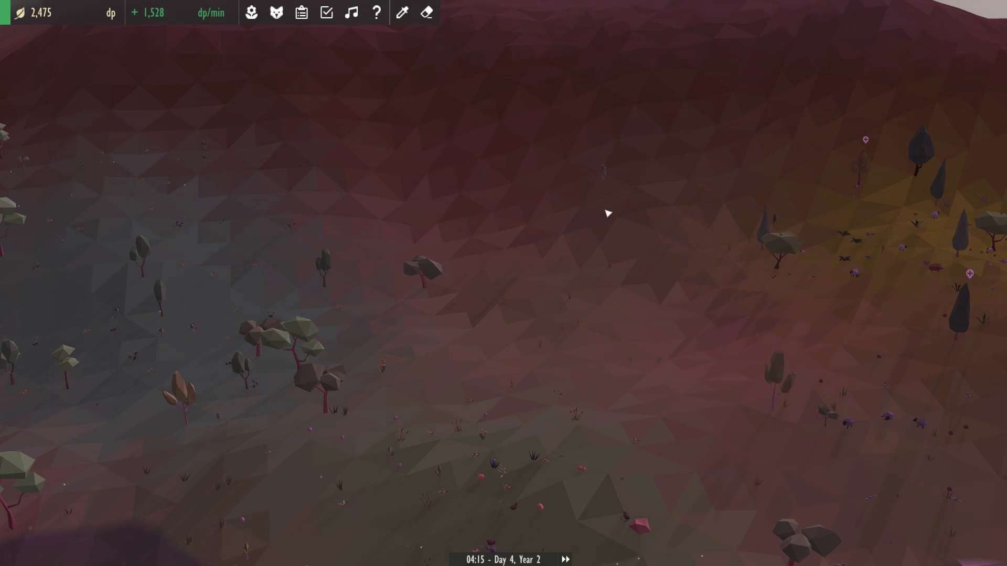
Check the sapling's 48% growth and its Red Maple evolution at 2,900 dp.
click(605, 201)
click(495, 49)
click(622, 295)
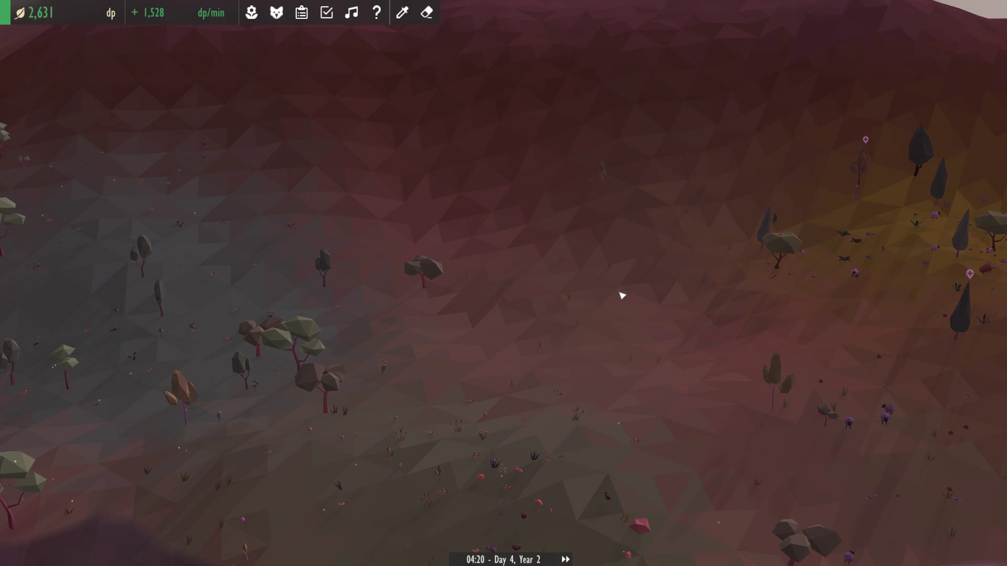
scroll(582, 205, up, 5)
click(466, 205)
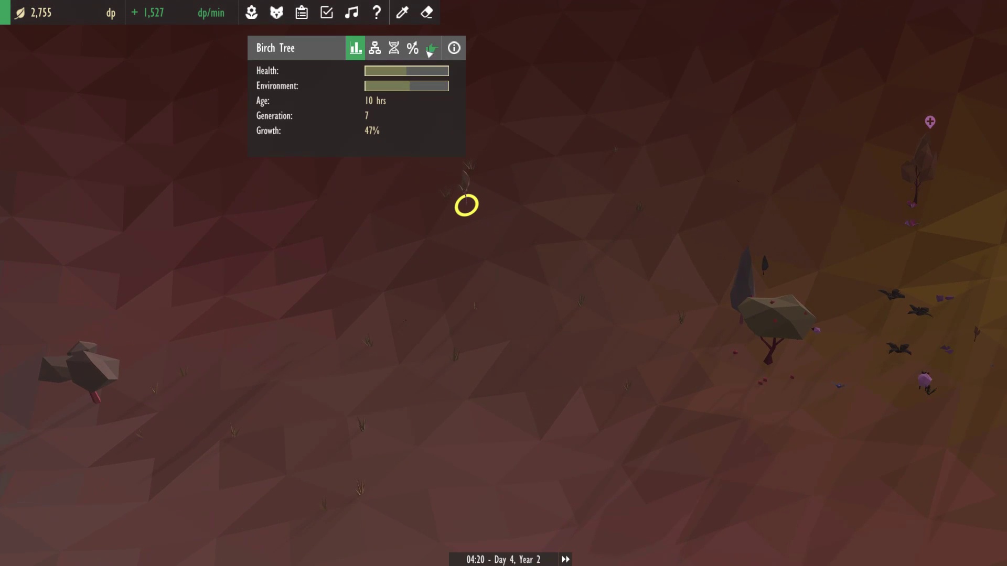
click(374, 49)
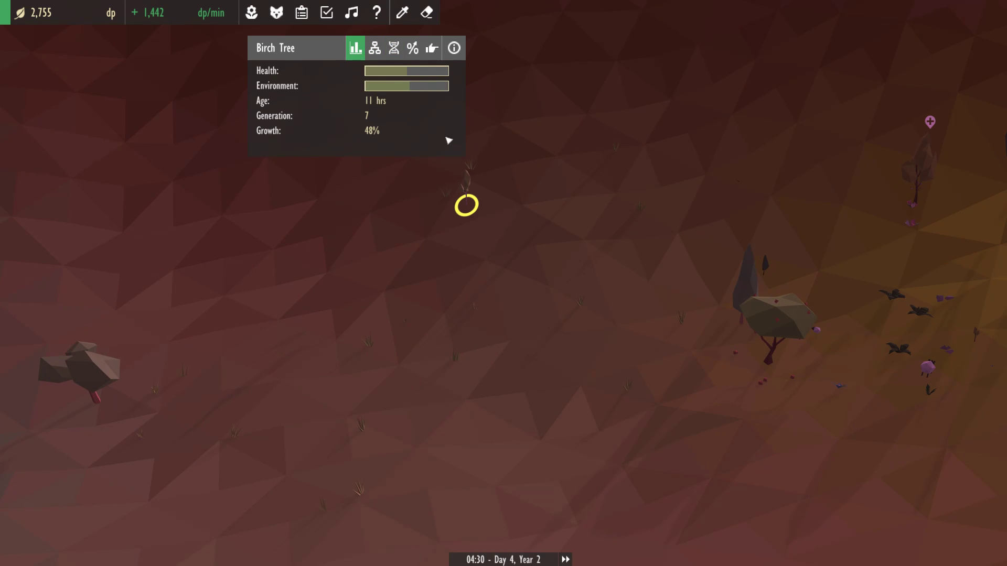
Filter the plant catalogue to species that spread Grassland.
click(521, 143)
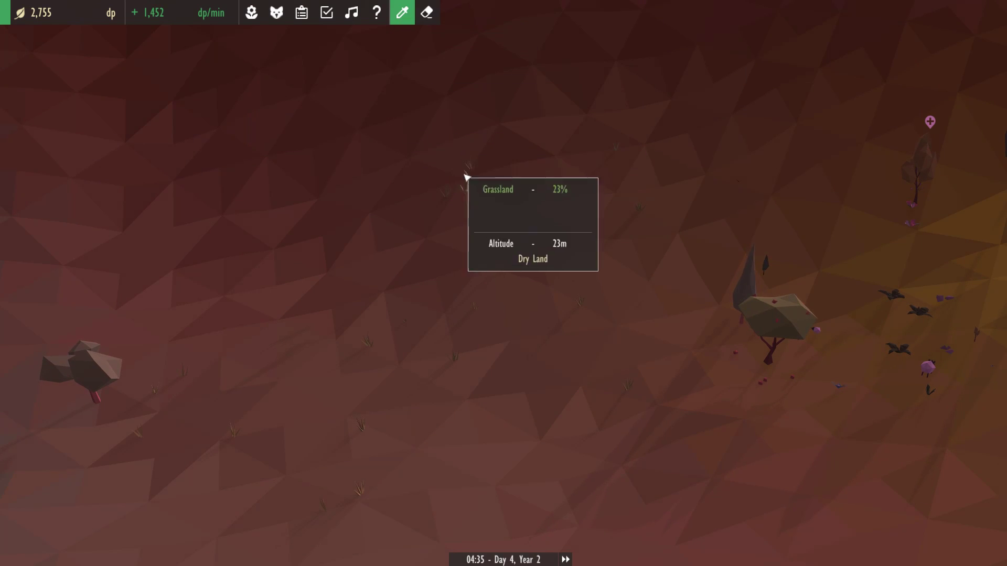
scroll(467, 178, down, 5)
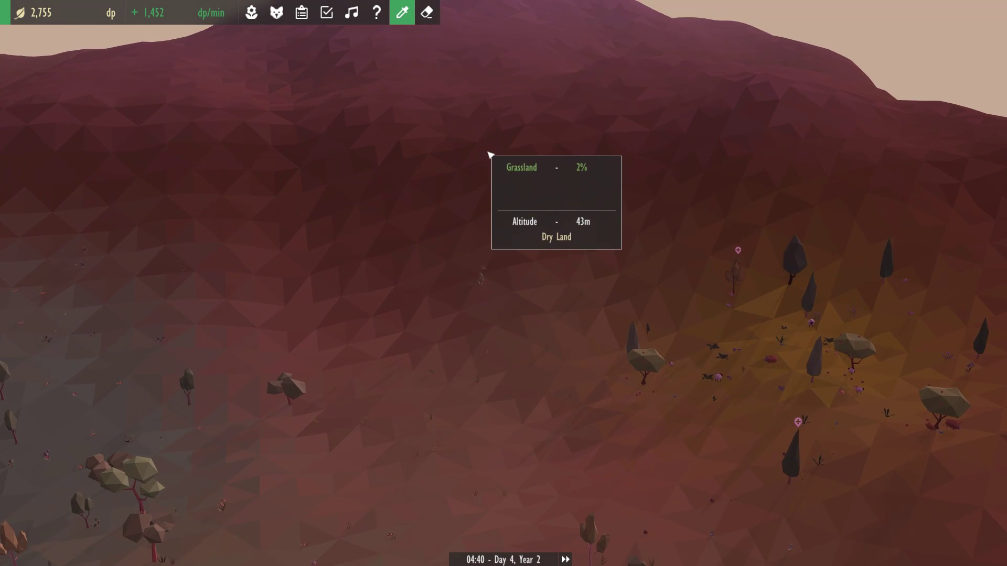
scroll(484, 226, up, 3)
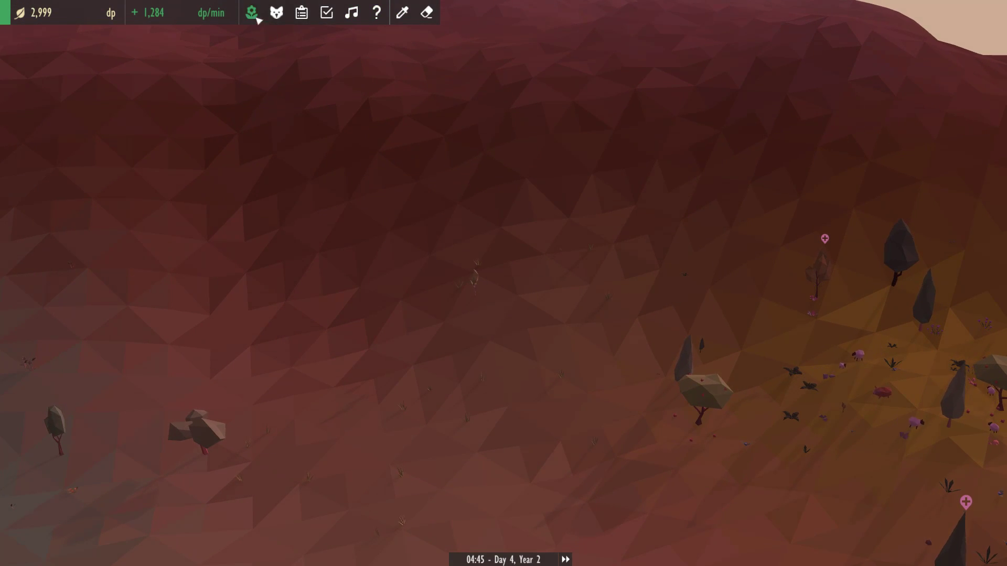
click(253, 13)
click(418, 55)
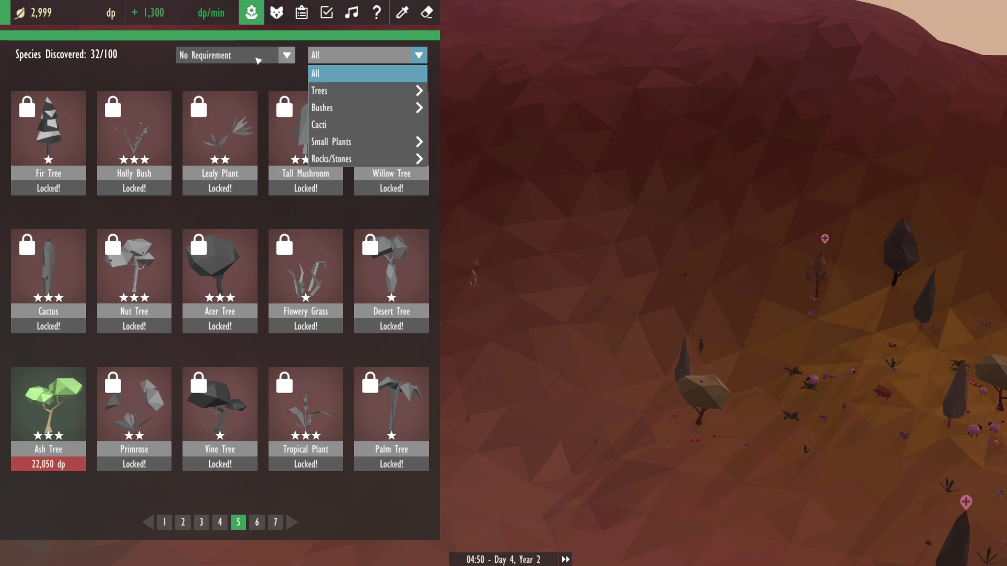
click(287, 55)
mouse_move(229, 107)
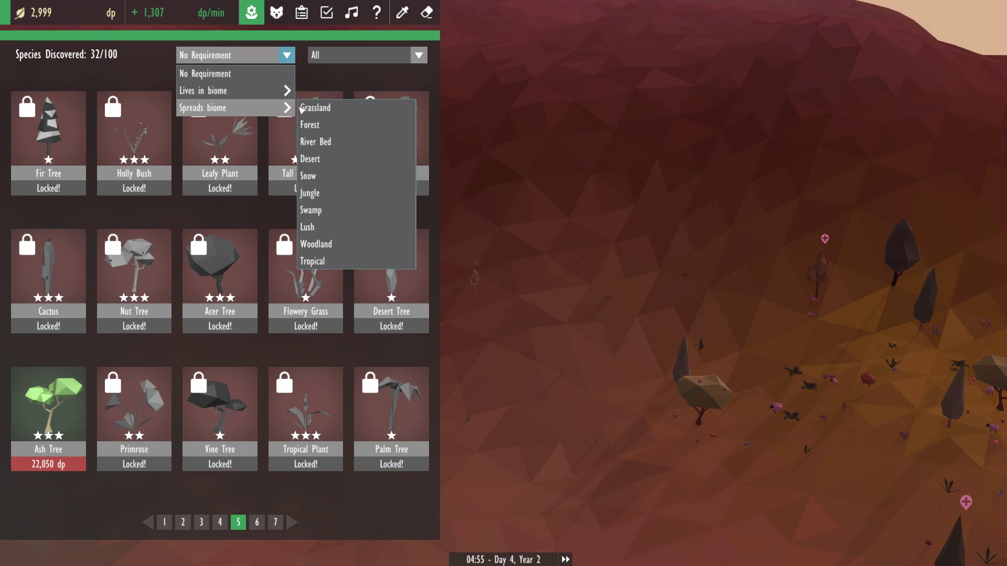
click(307, 107)
Plant a Grass Tuft on the reddish hillside and close the catalogue.
click(75, 118)
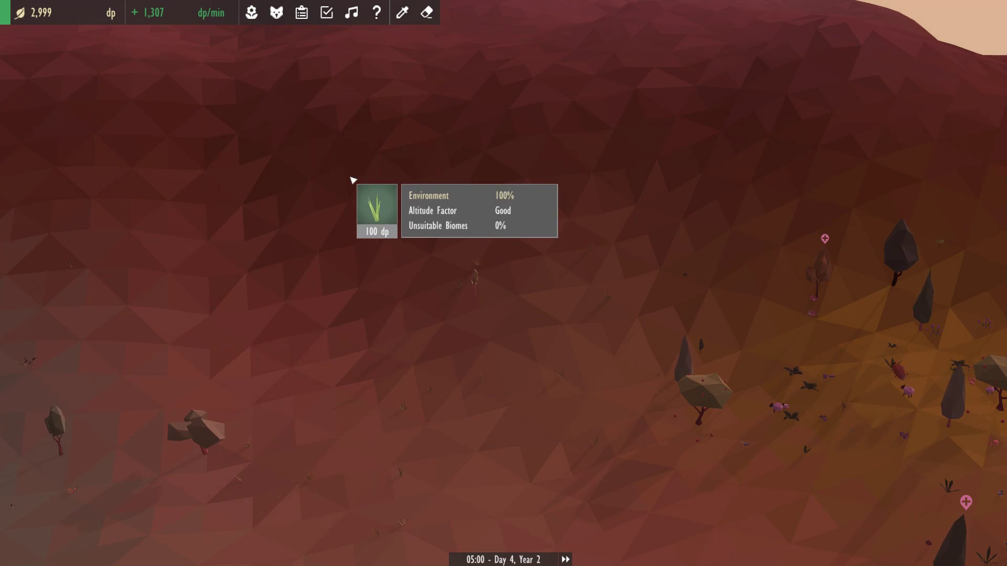
click(563, 161)
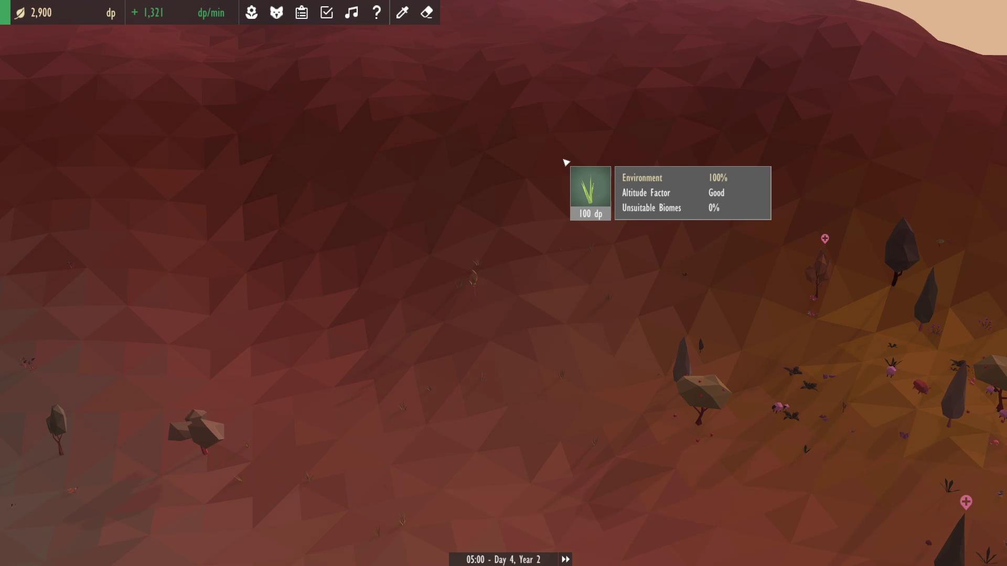
right_click(460, 333)
key(Escape)
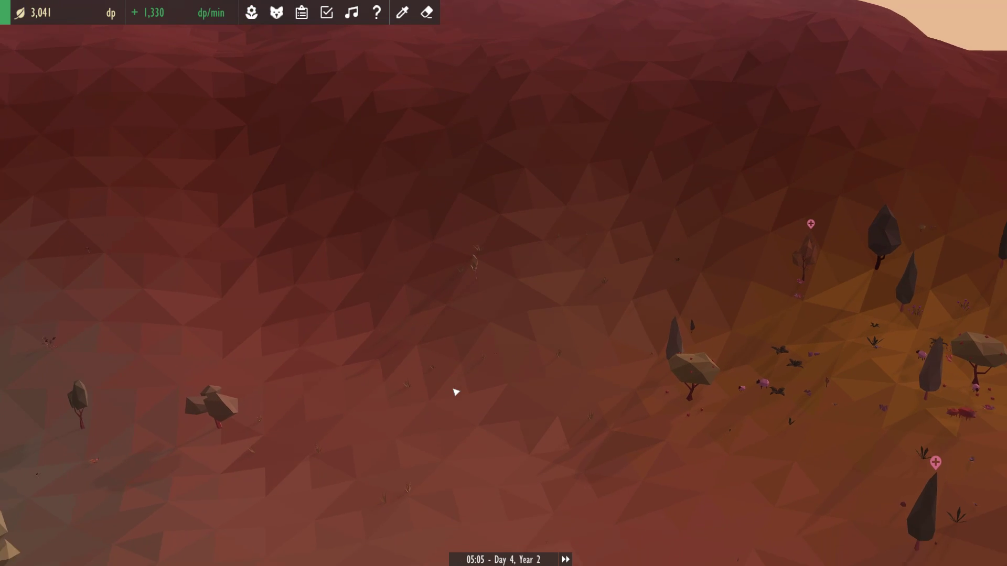
scroll(455, 391, down, 3)
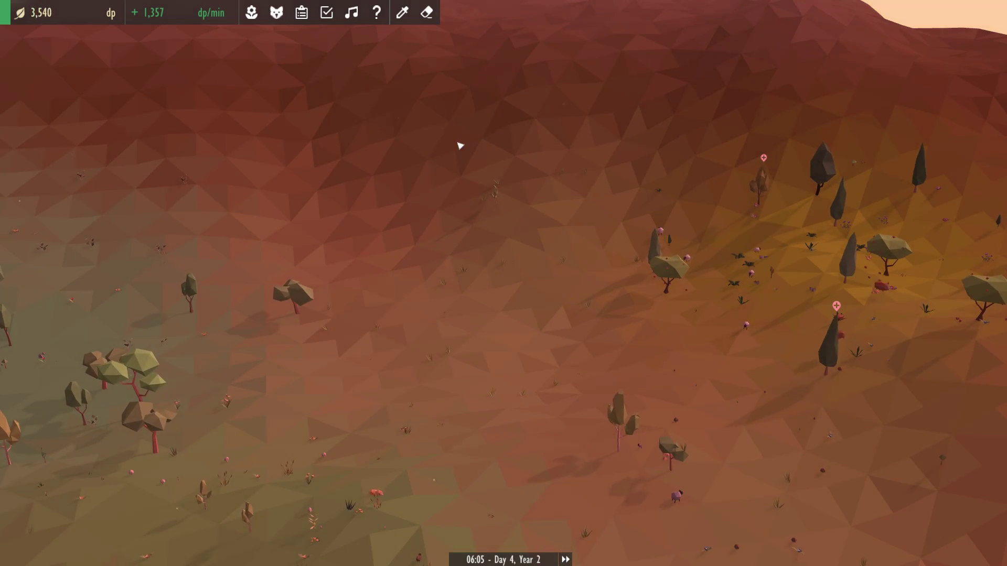
scroll(644, 324, down, 3)
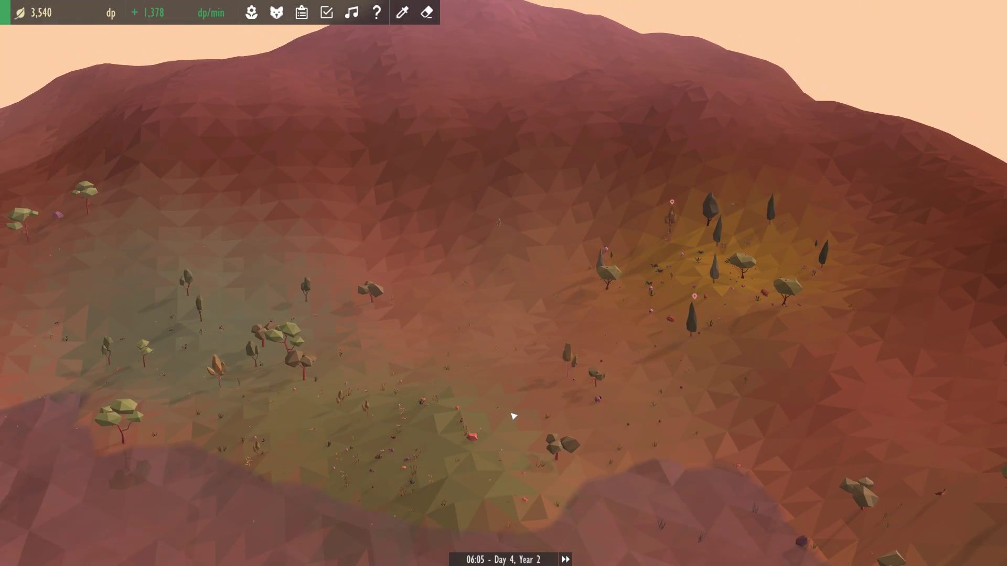
drag(513, 417, 441, 331)
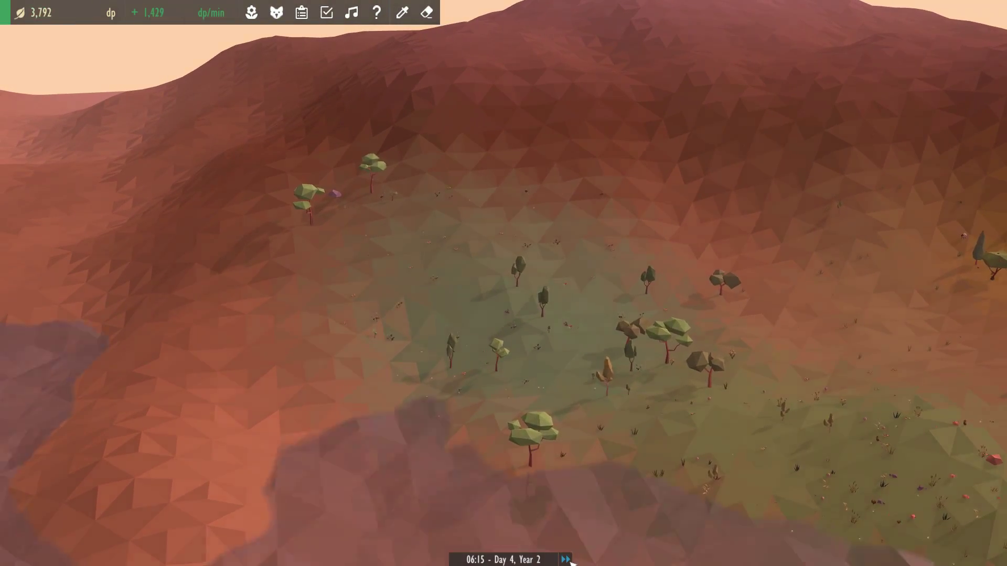
key(a)
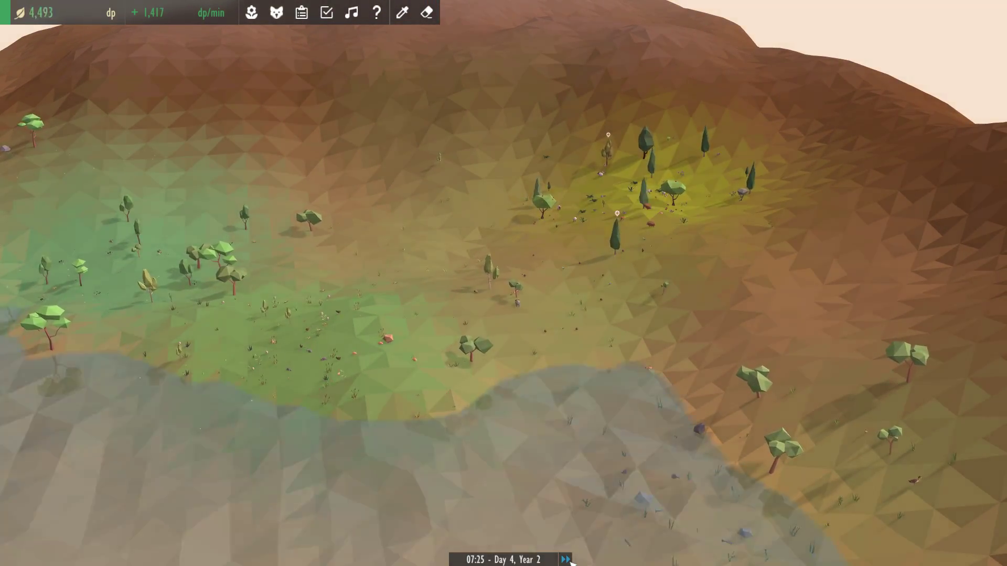
key(w)
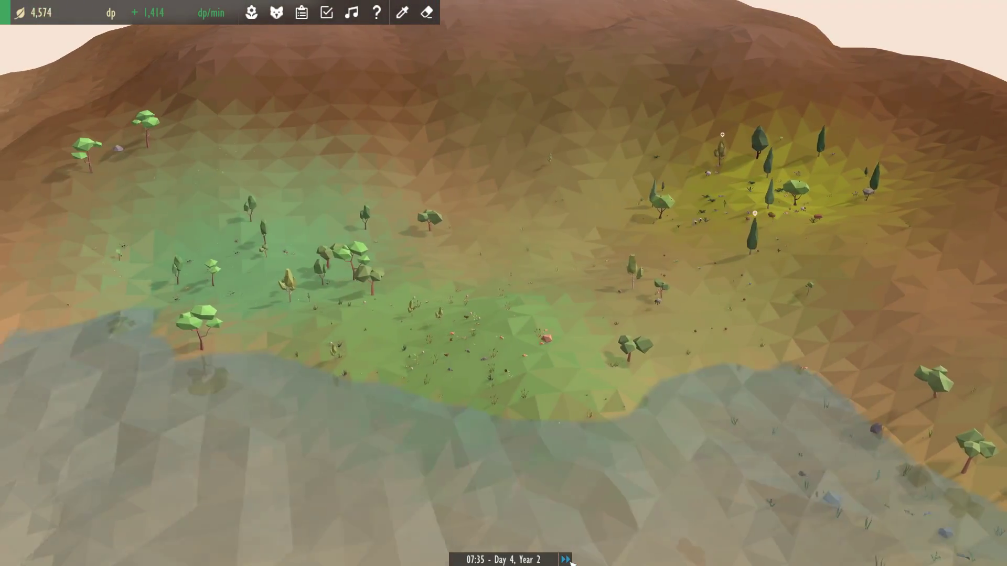
key(w)
click(510, 308)
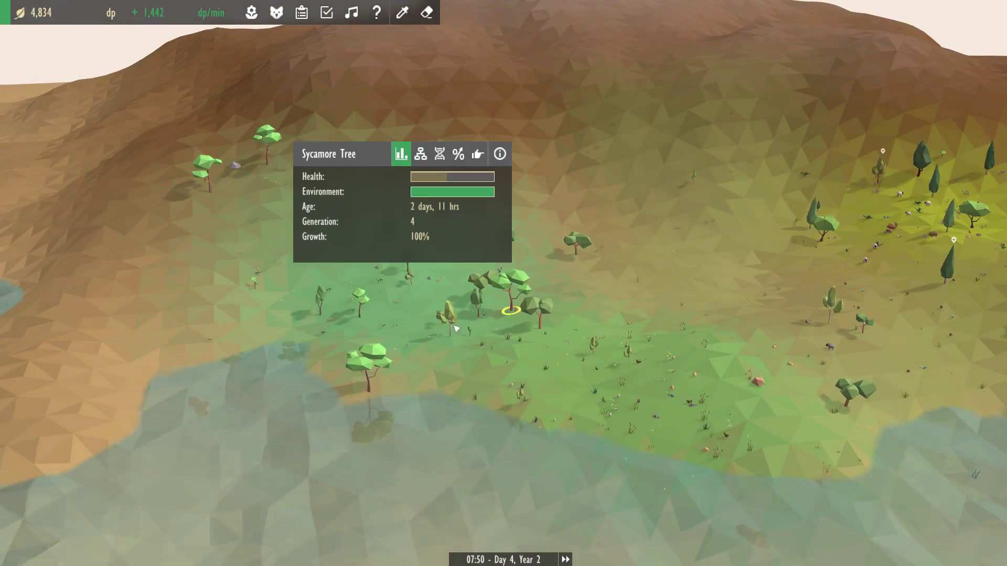
click(575, 348)
key(e)
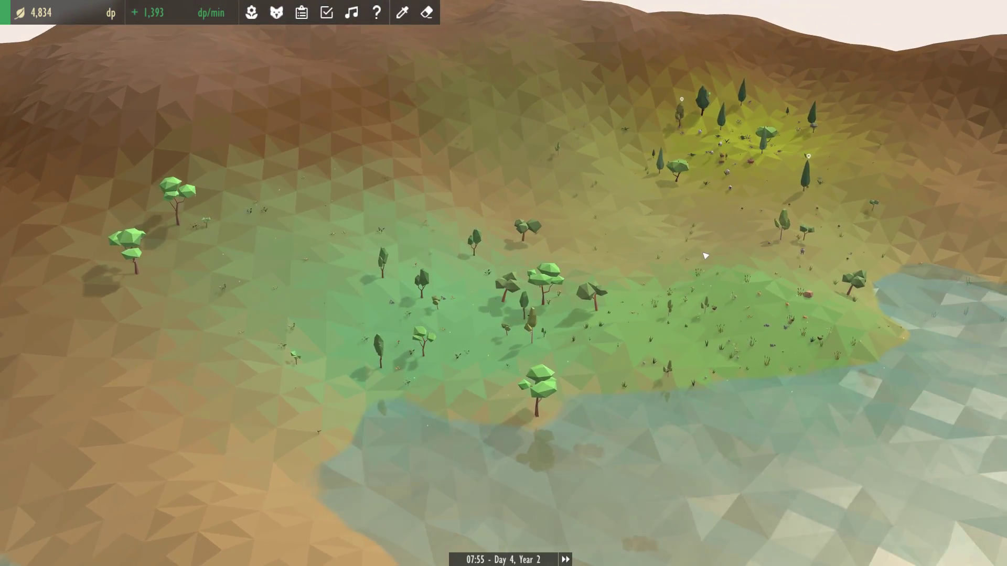
key(d)
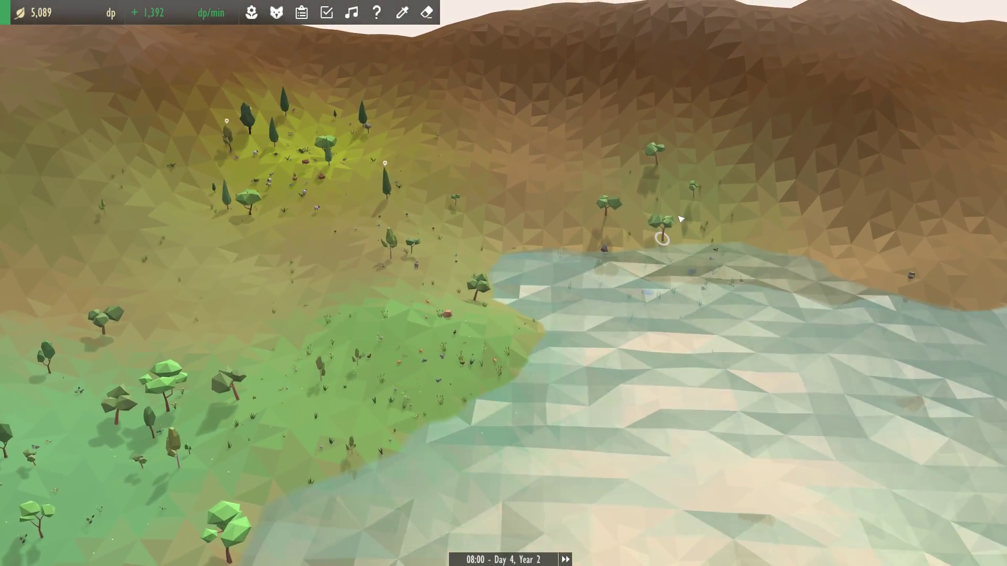
click(660, 232)
click(512, 236)
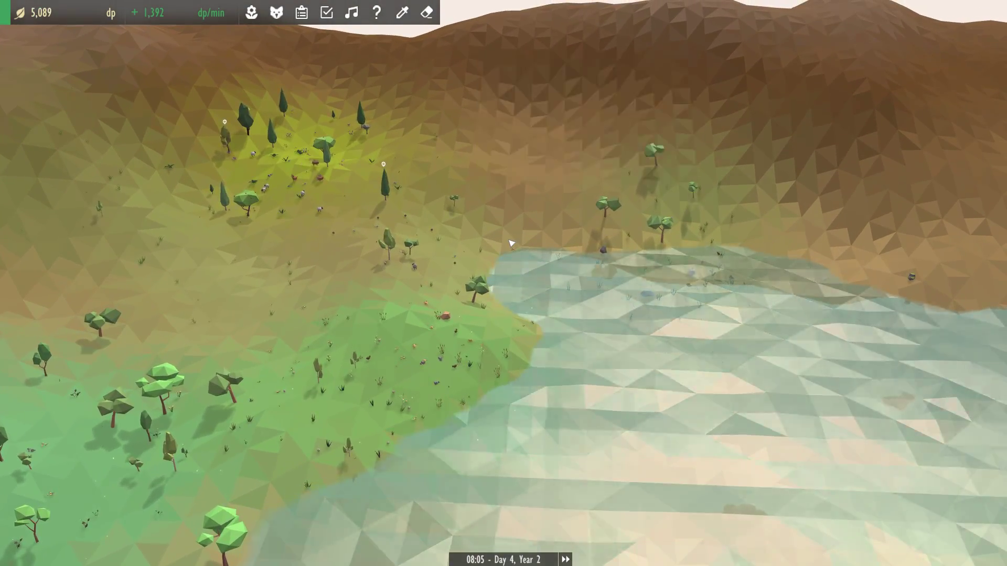
key(e)
key(a)
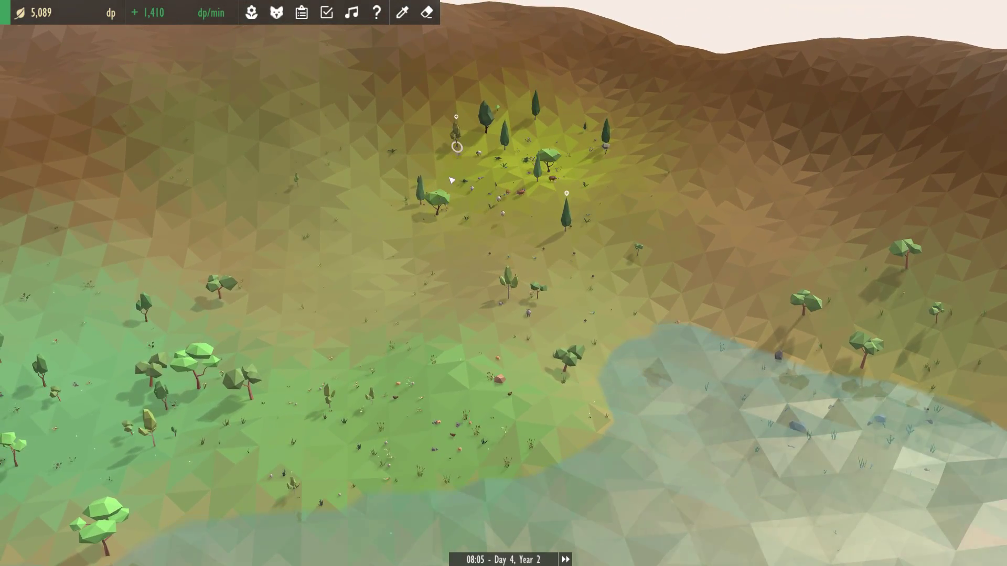
key(a)
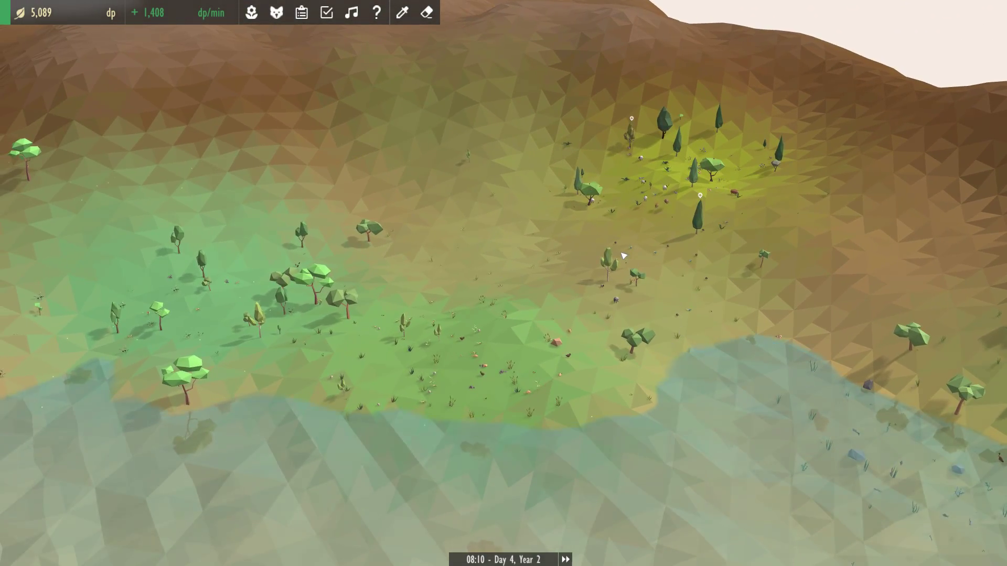
Filter the plant catalogue to tree species with No Requirement.
click(251, 13)
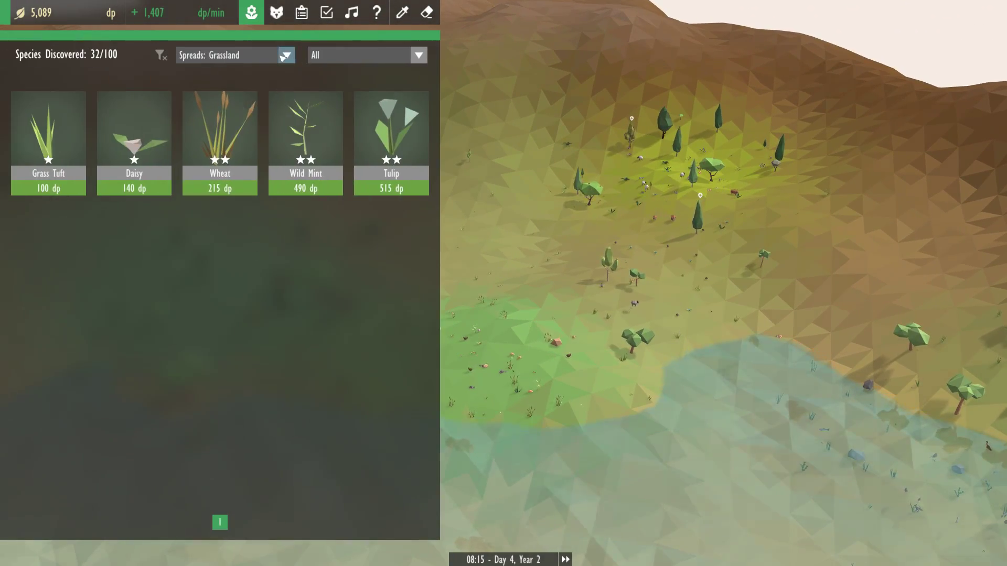
click(418, 55)
click(330, 78)
click(285, 55)
click(232, 80)
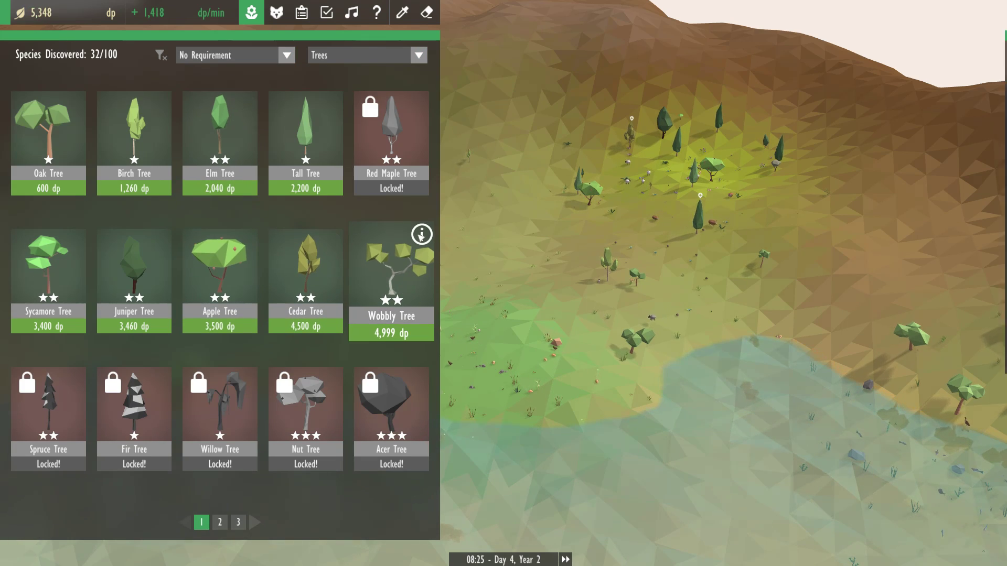
Review the Wobbly Tree's stats and plant it on the grassland by the water.
click(422, 234)
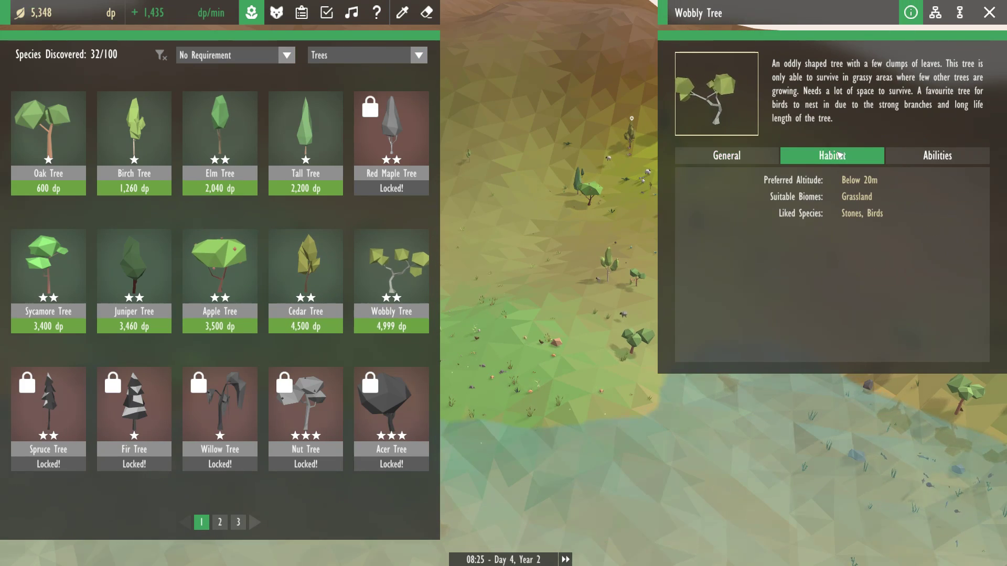
click(728, 154)
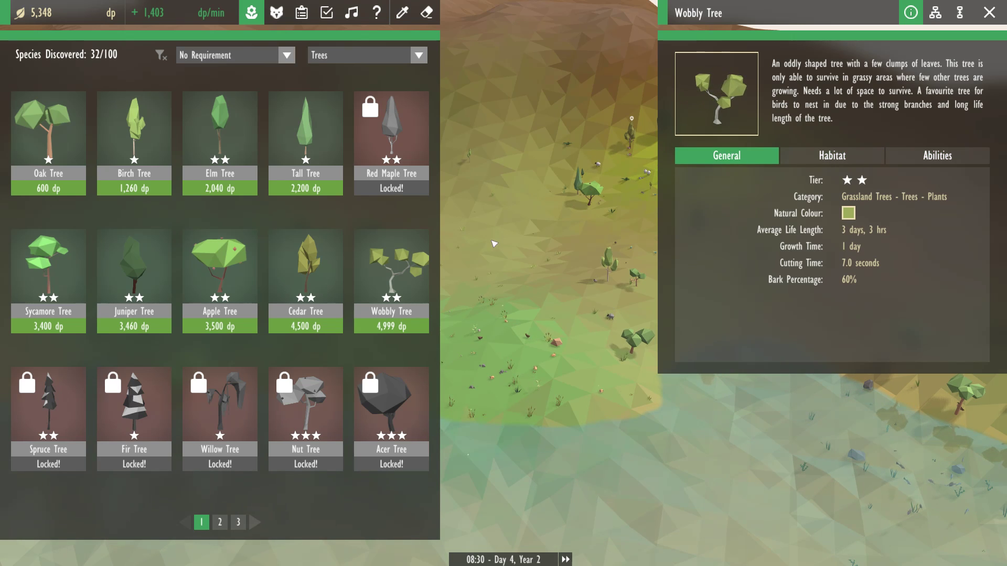
click(403, 279)
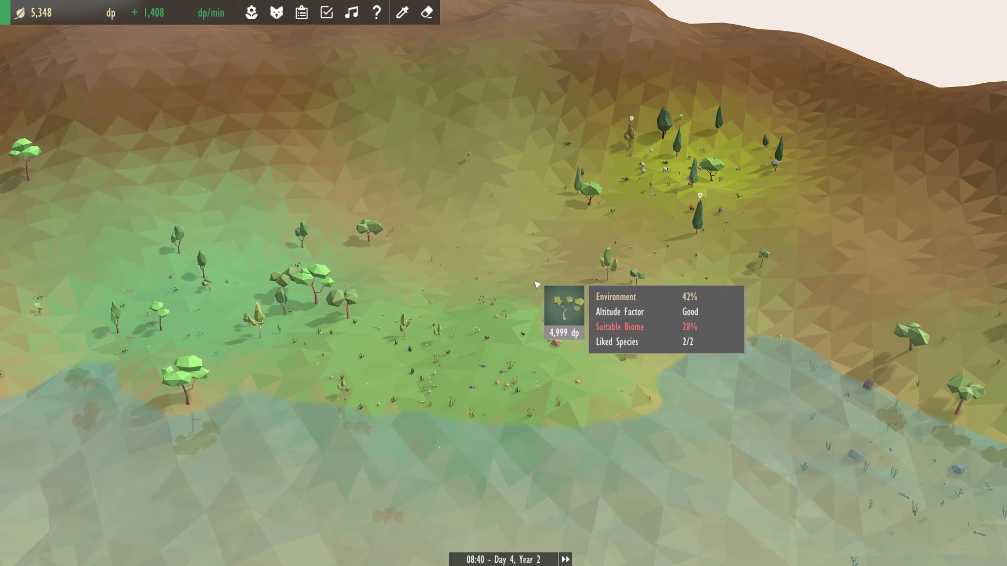
click(499, 331)
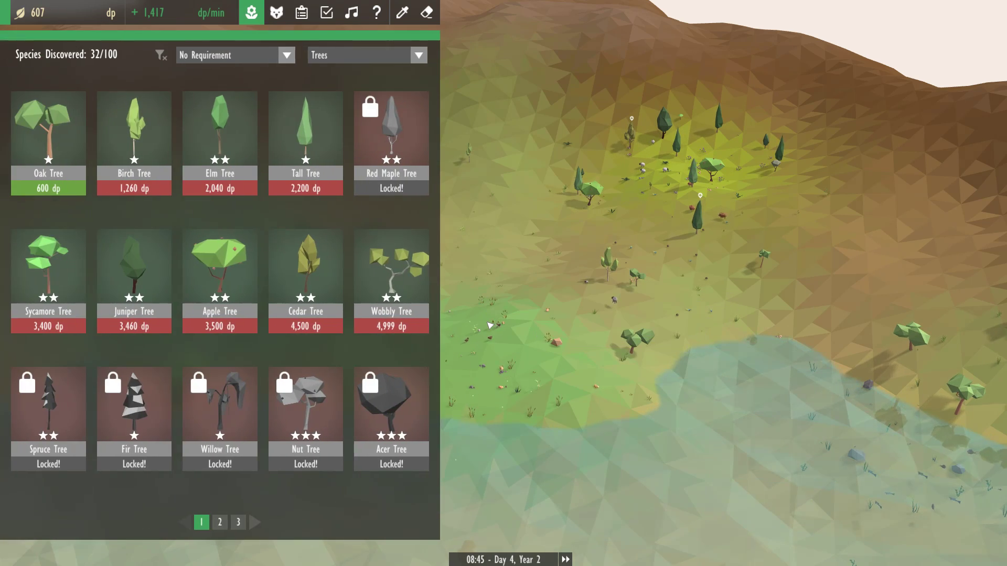
key(Escape)
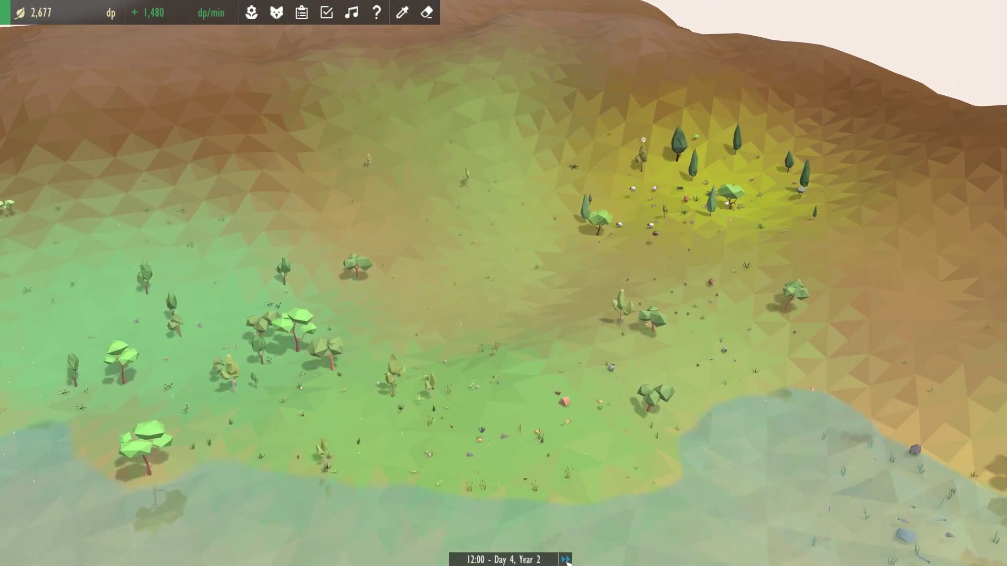
scroll(370, 287, up, 3)
Selectively breed the birch sapling's colour toward Red, paying 2,917 dp.
click(377, 155)
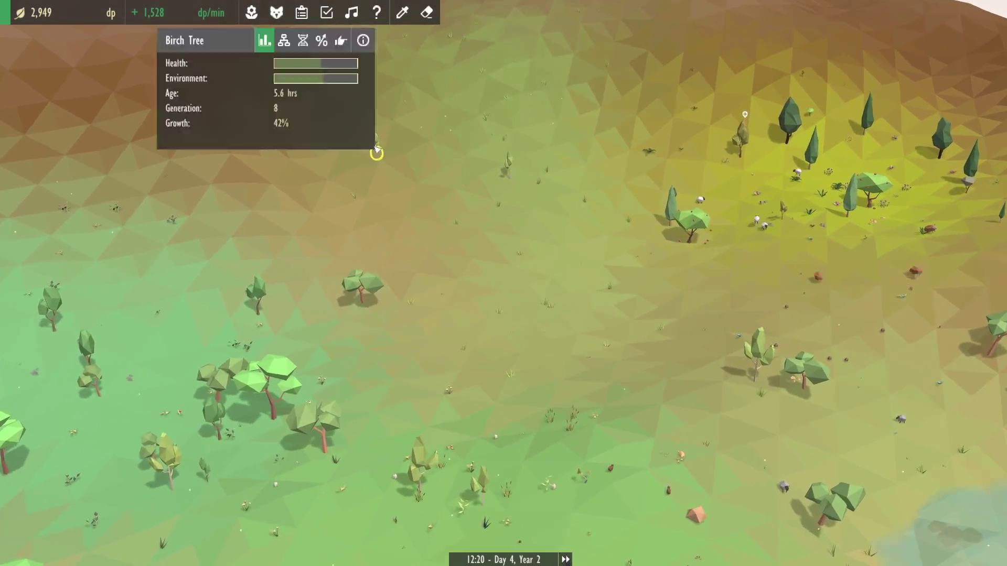
key(Tab)
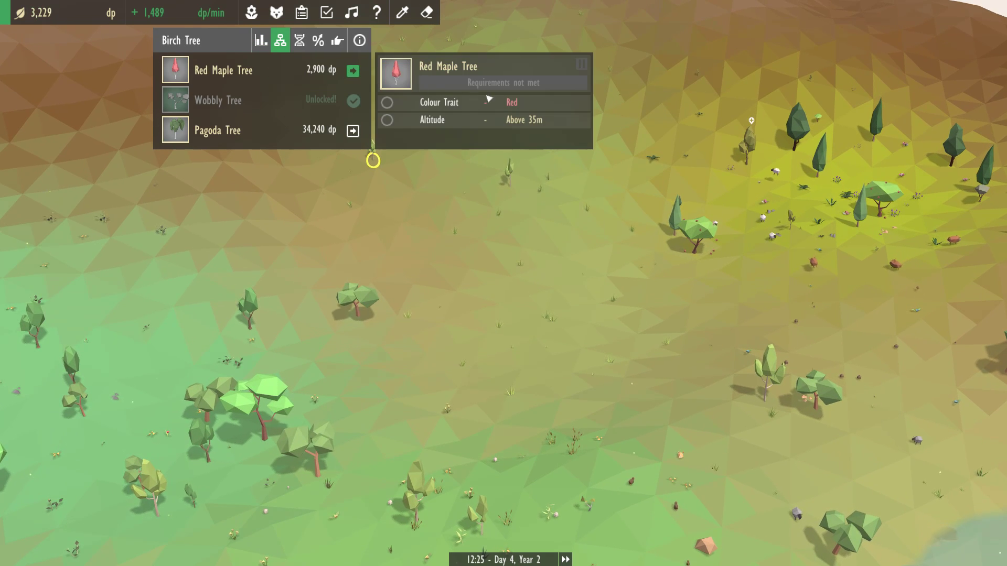
scroll(355, 72, down, 2)
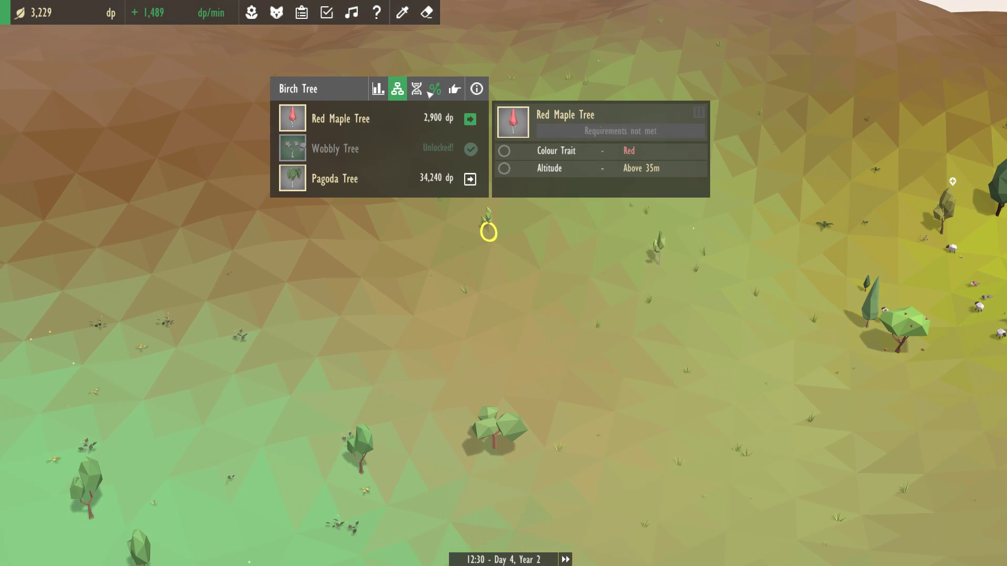
click(435, 89)
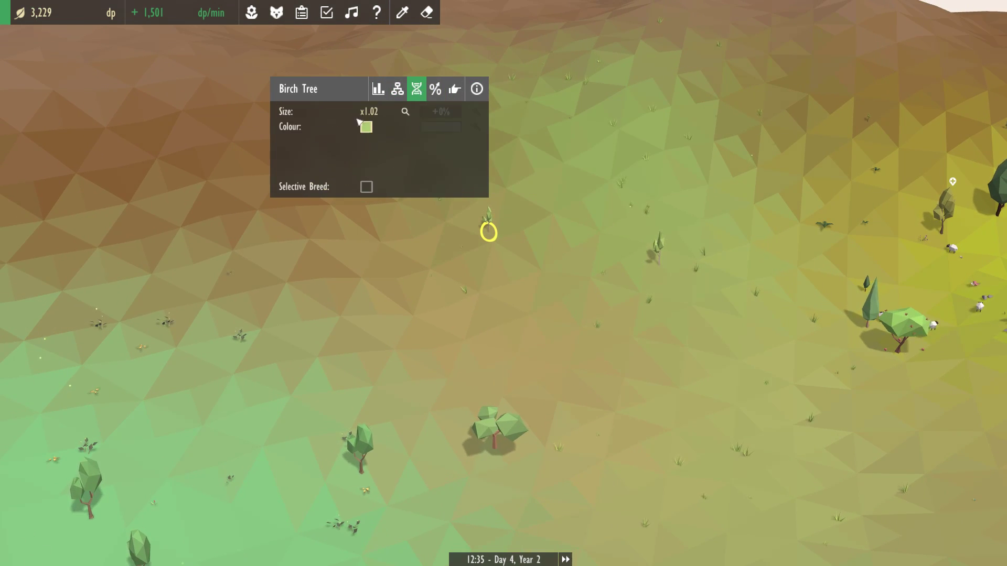
click(475, 127)
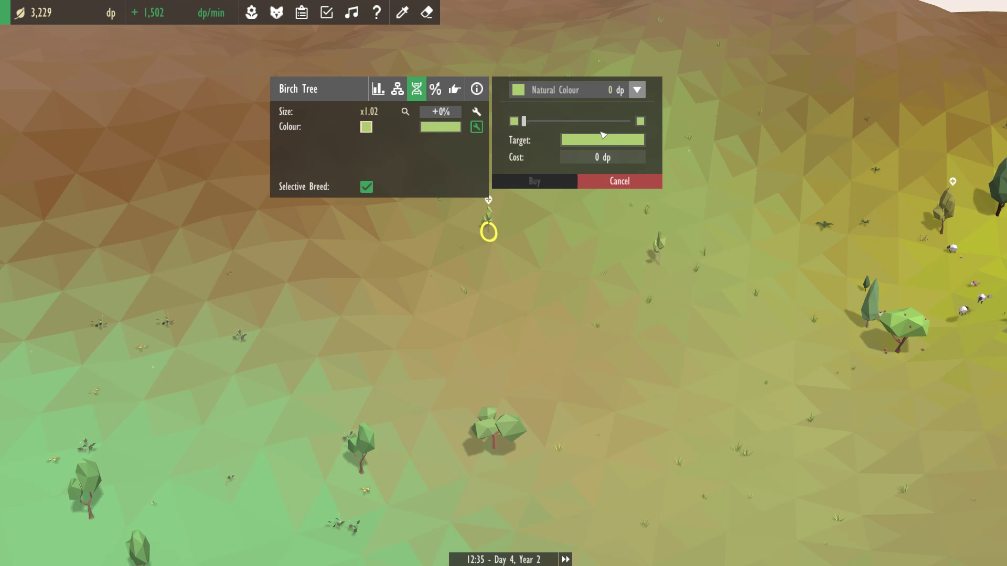
click(636, 88)
click(554, 159)
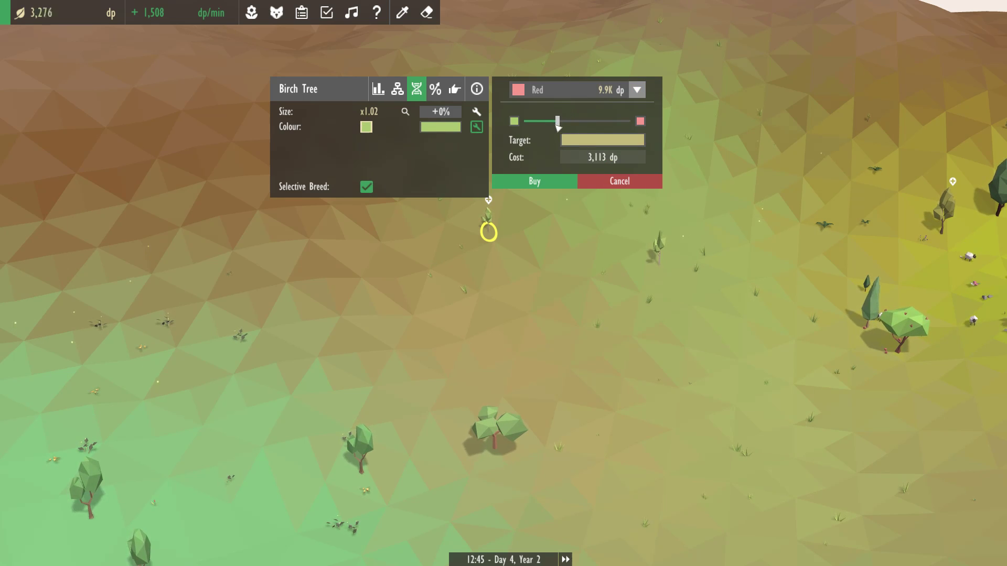
click(545, 183)
click(535, 277)
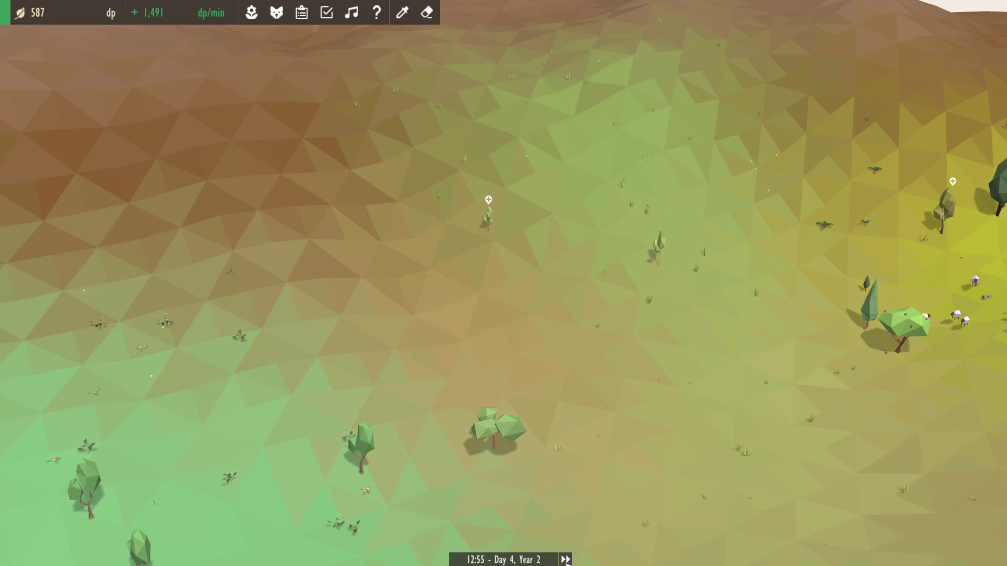
scroll(503, 283, down, 5)
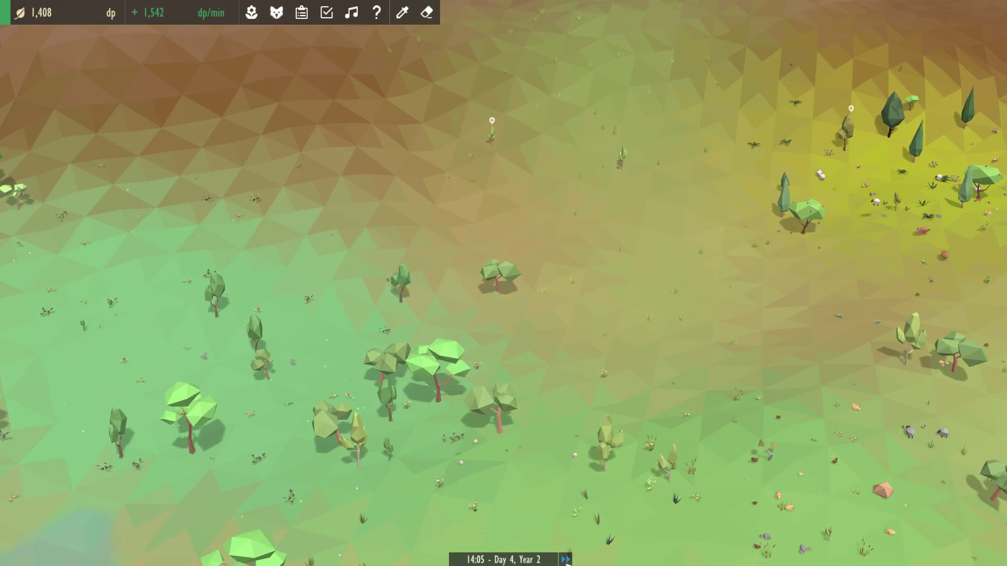
drag(315, 393, 441, 330)
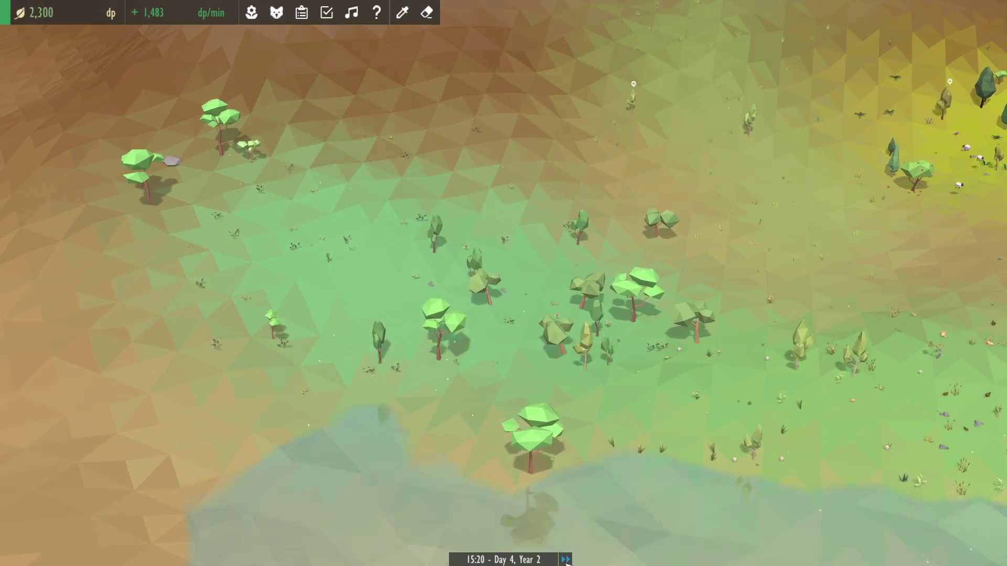
drag(567, 533, 488, 330)
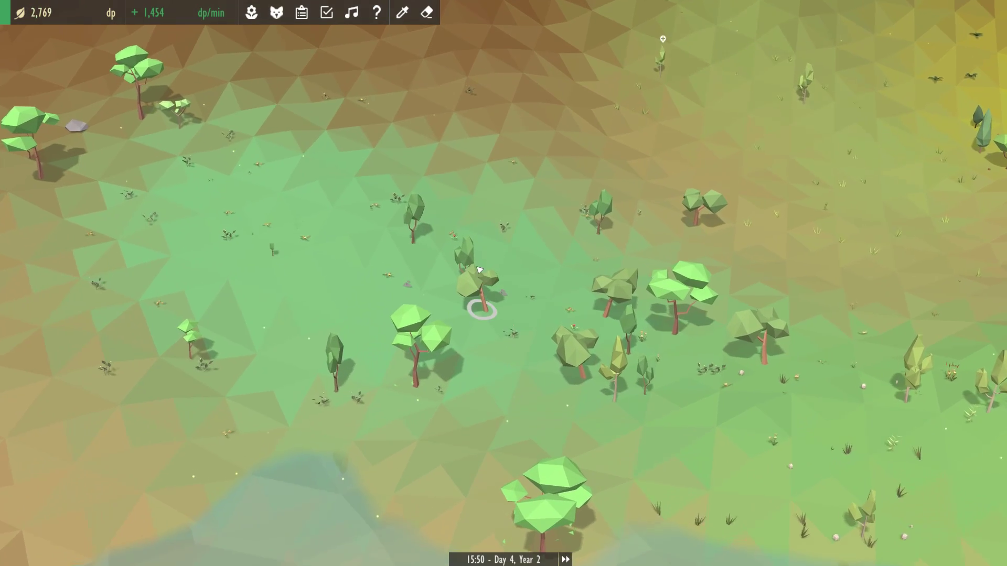
click(484, 307)
click(410, 232)
drag(410, 236, 504, 299)
click(304, 171)
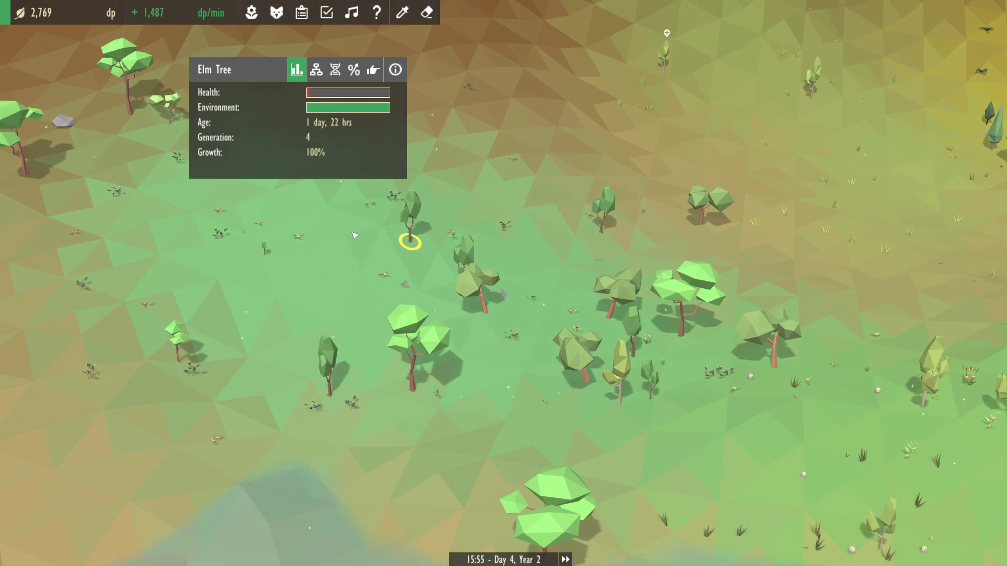
click(338, 180)
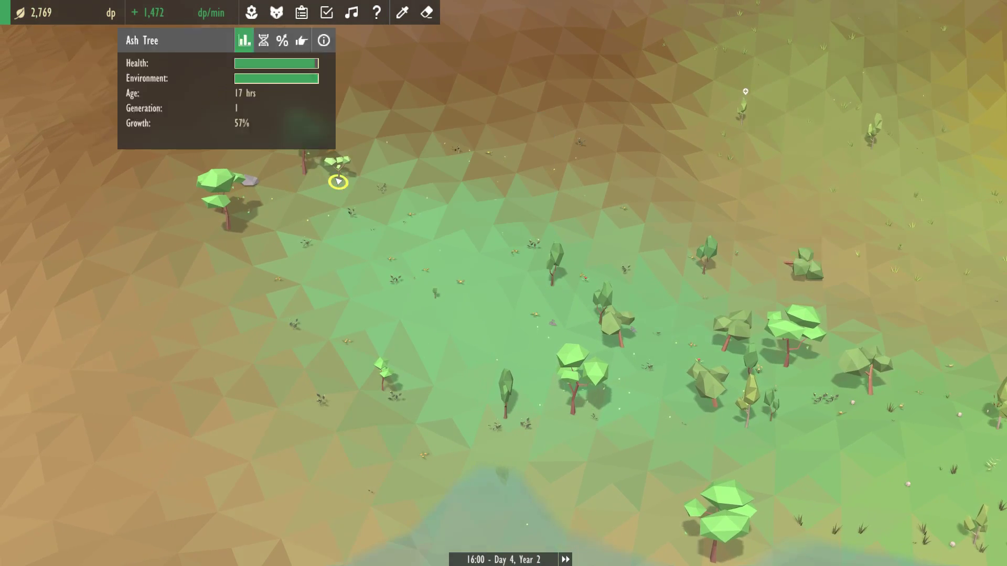
click(258, 215)
drag(259, 214, 181, 236)
click(153, 234)
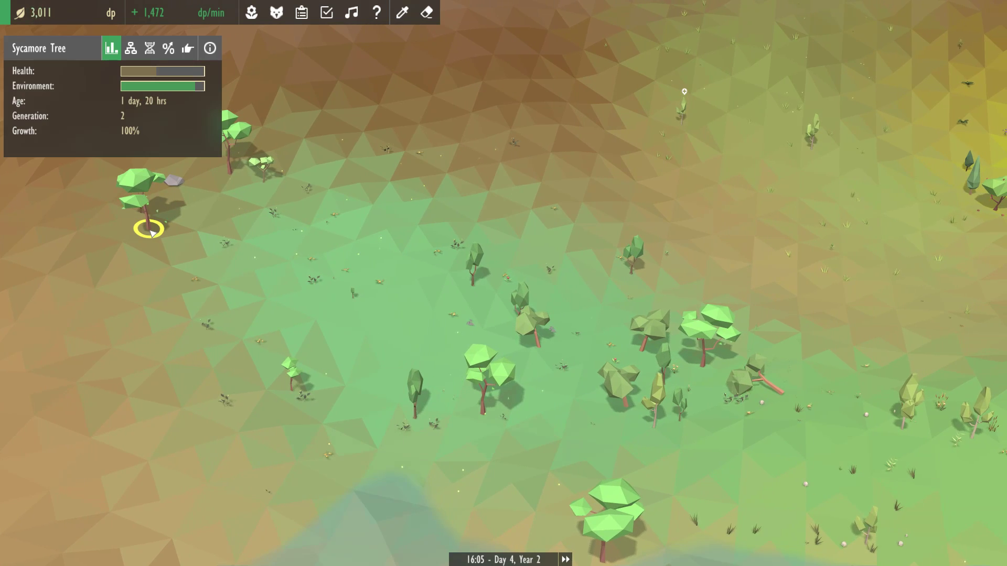
click(273, 177)
drag(273, 176, 435, 328)
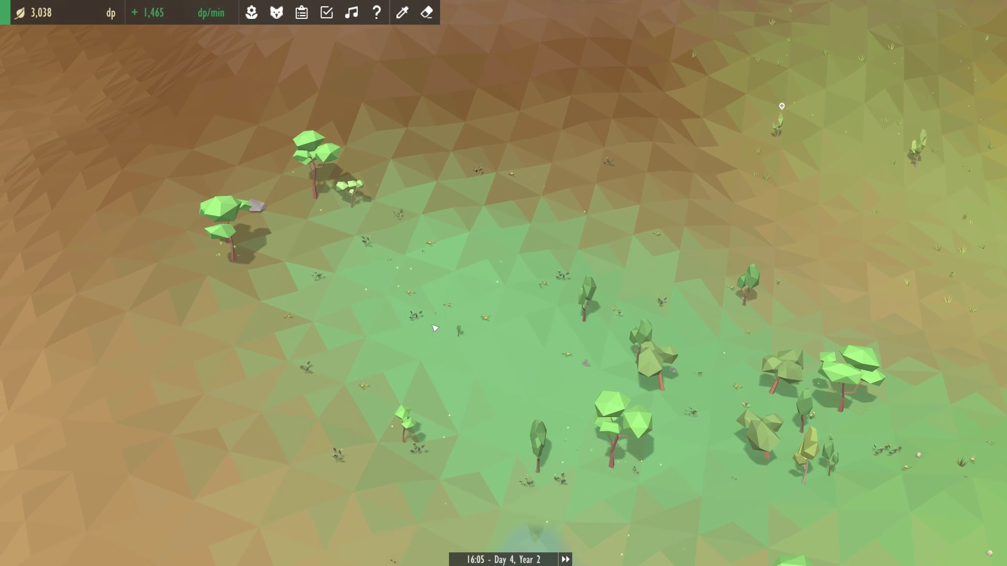
click(408, 425)
click(408, 425)
drag(407, 425, 442, 472)
click(384, 209)
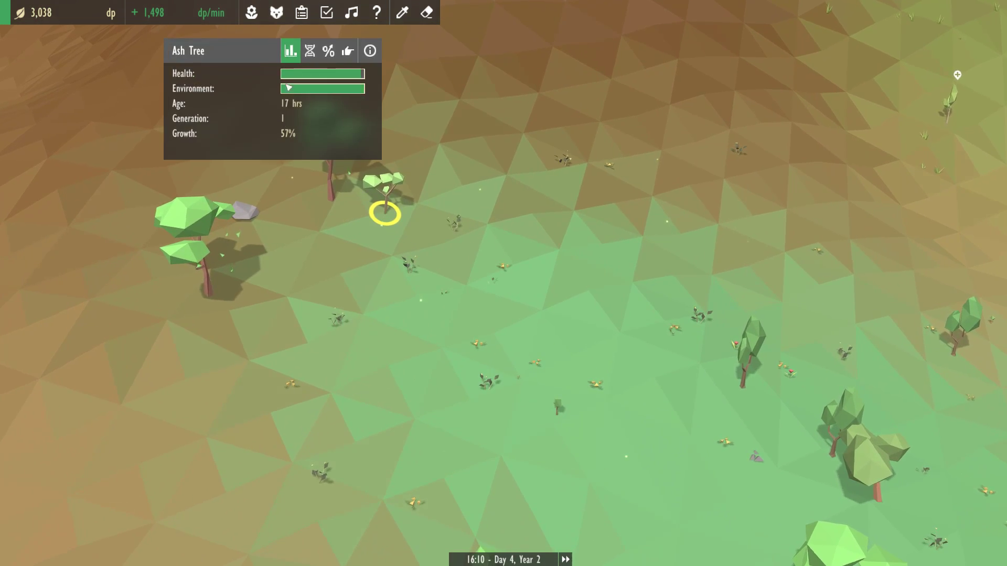
click(511, 237)
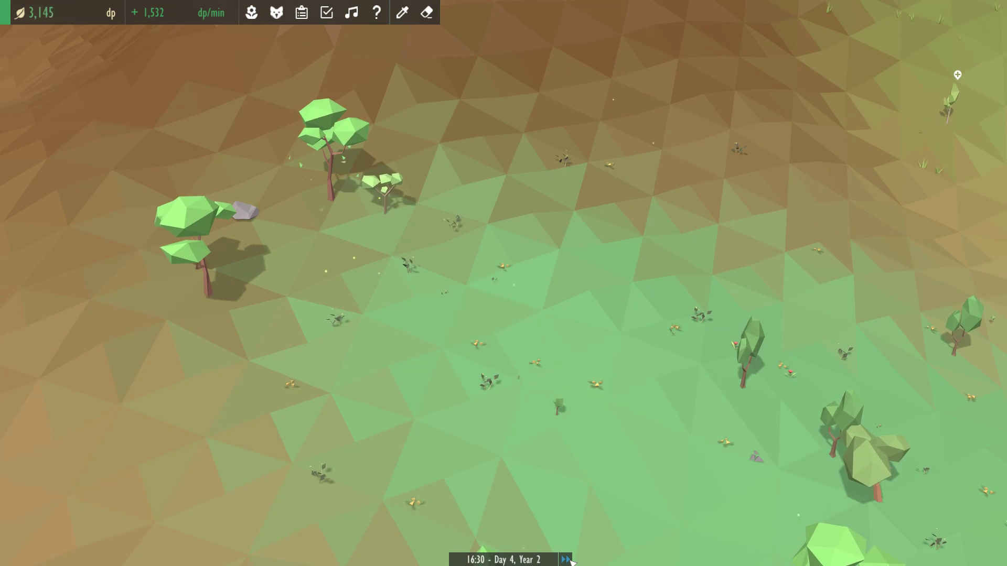
scroll(568, 560, up, 1)
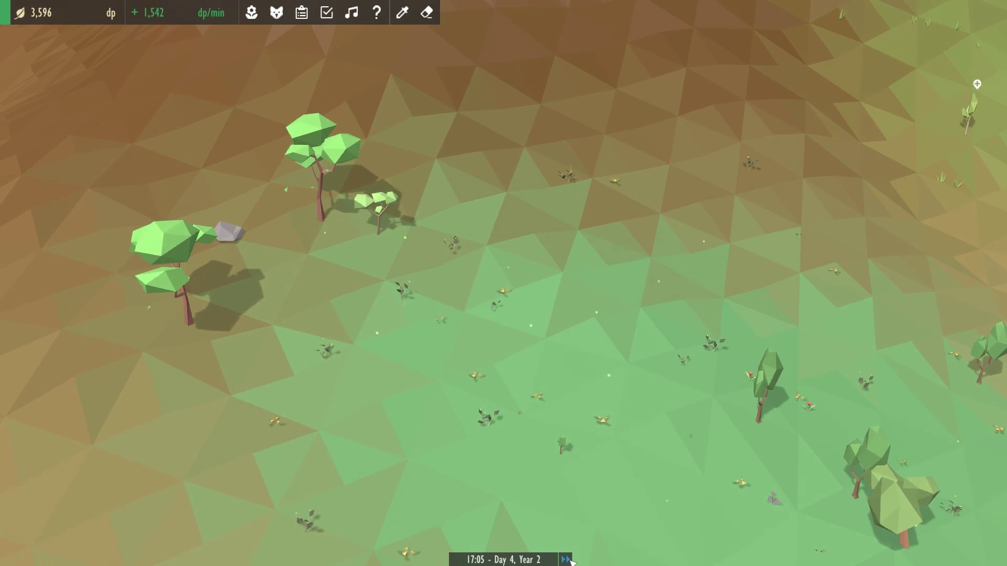
scroll(570, 560, down, 1)
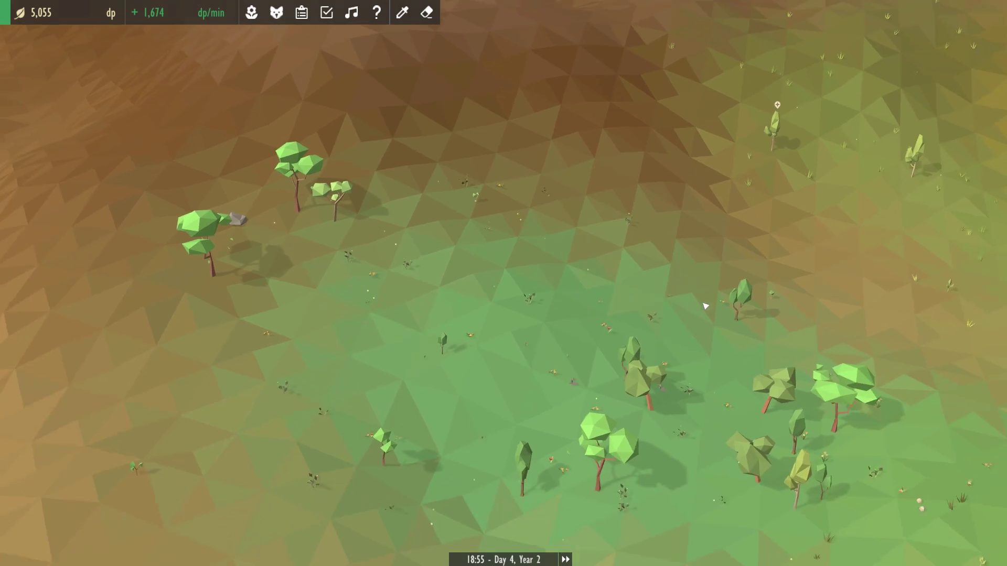
scroll(527, 177, down, 3)
drag(527, 236, 740, 351)
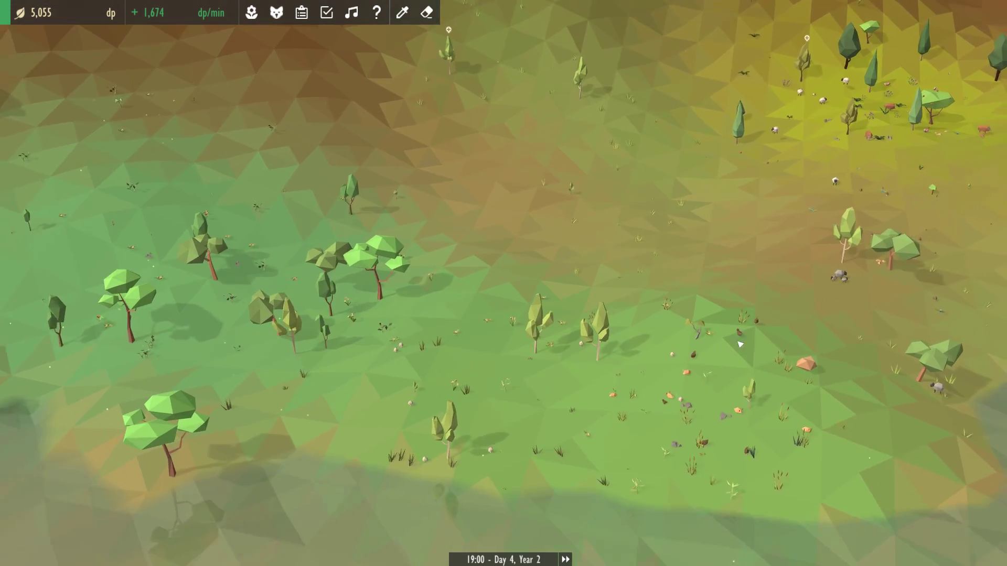
scroll(740, 351, up, 1)
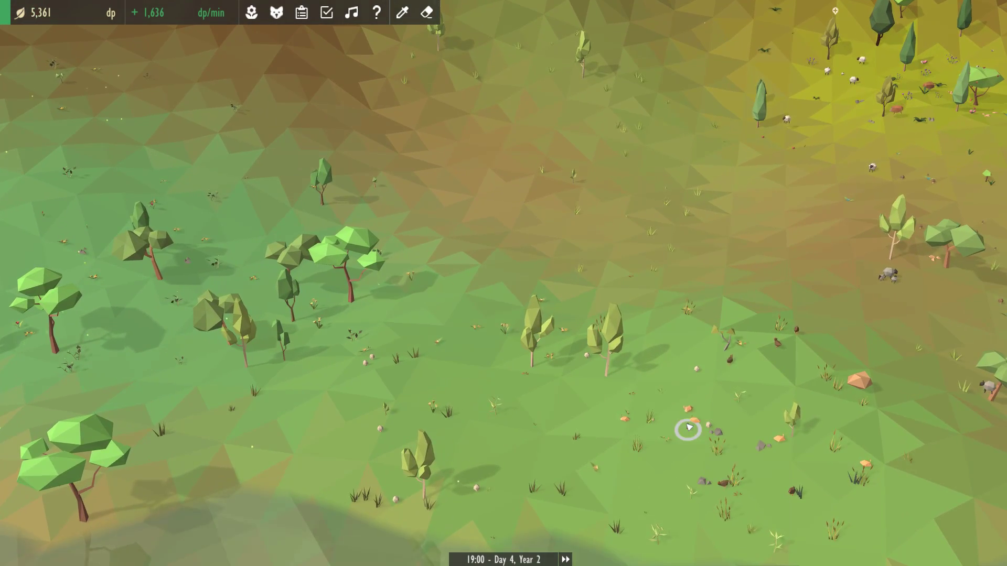
click(690, 428)
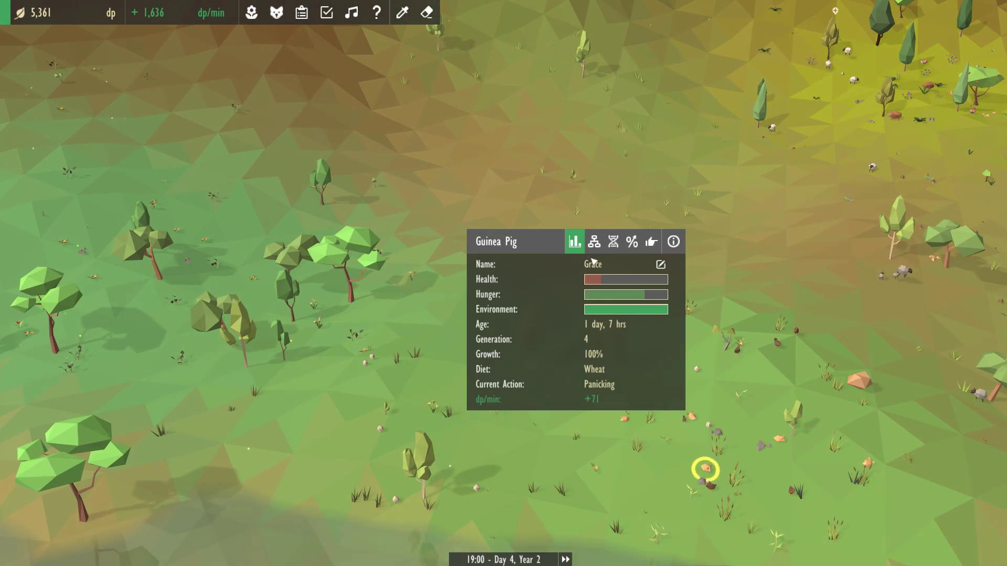
click(594, 242)
click(707, 235)
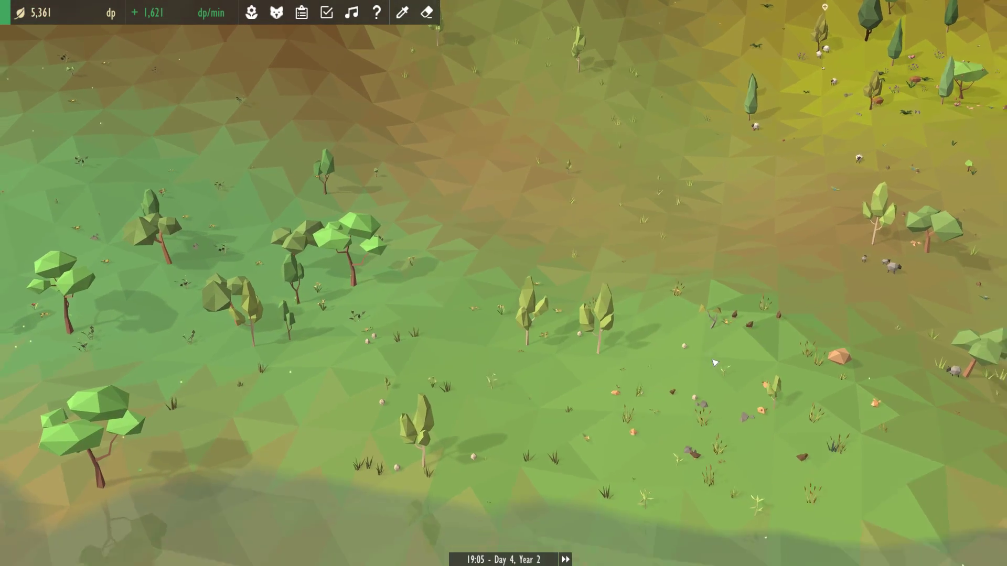
drag(707, 252, 570, 472)
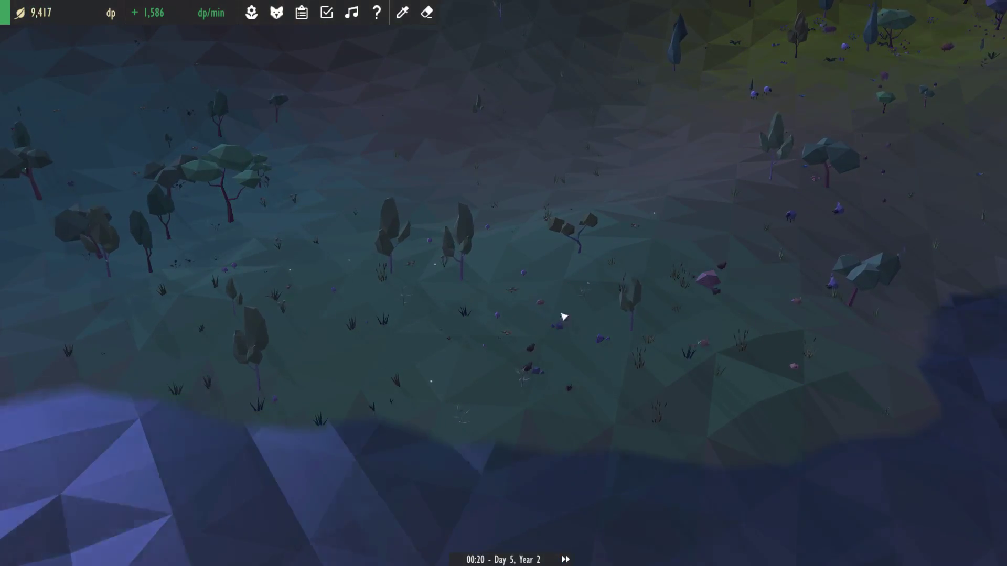
Take control of a guinea pig in the field.
click(541, 304)
click(430, 116)
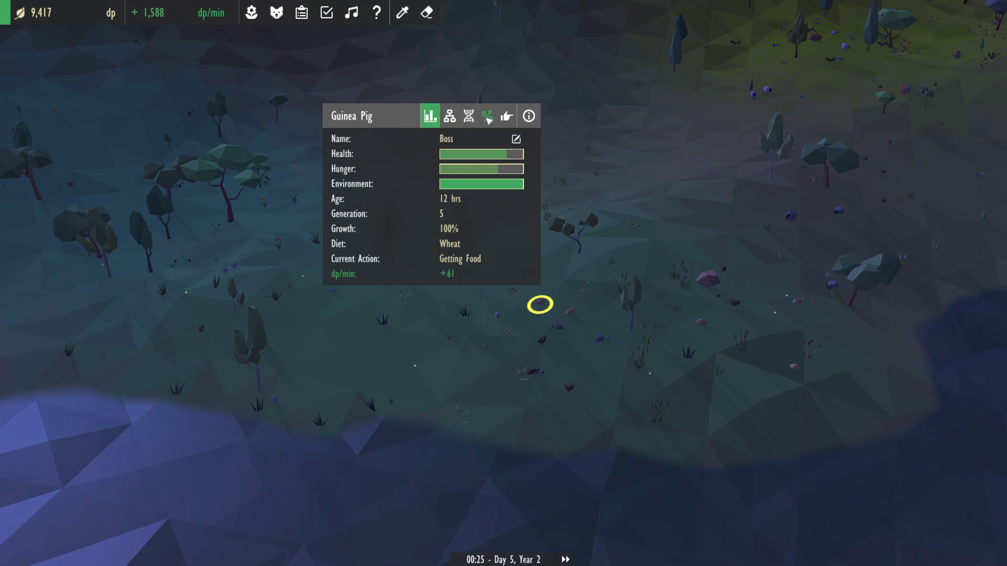
click(506, 115)
click(431, 139)
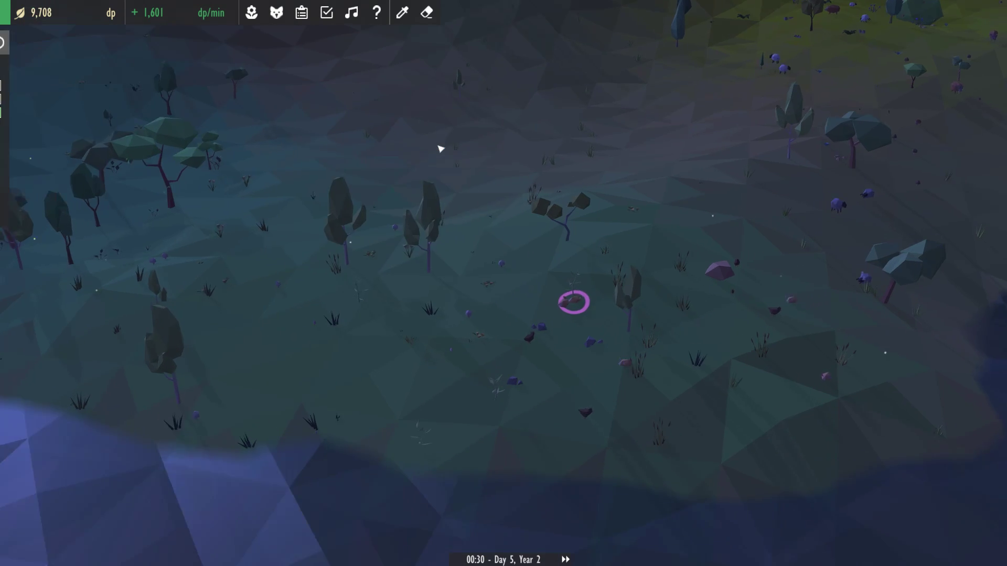
Walk the guinea pig forward past the trees and across the hillside.
key(w)
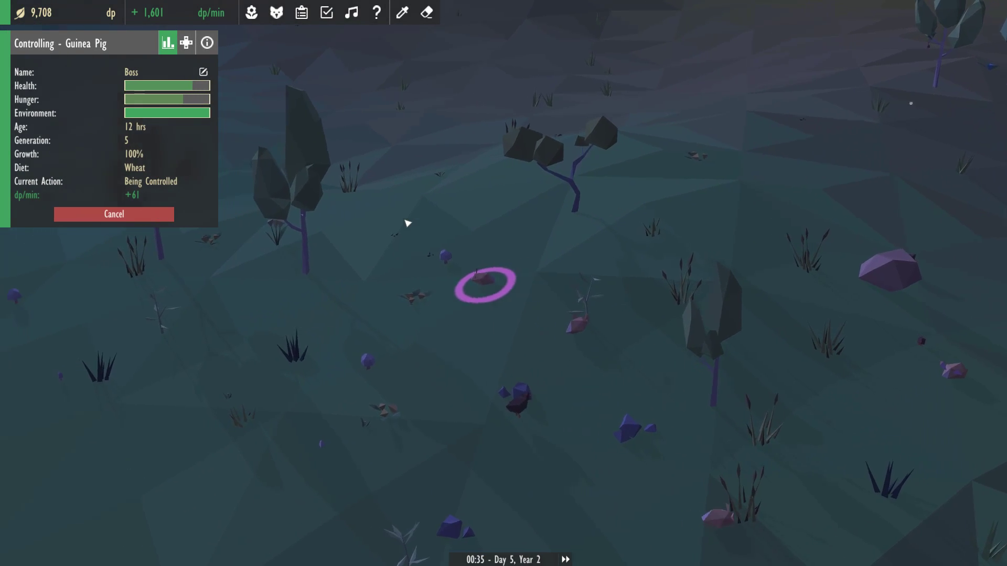
key(w)
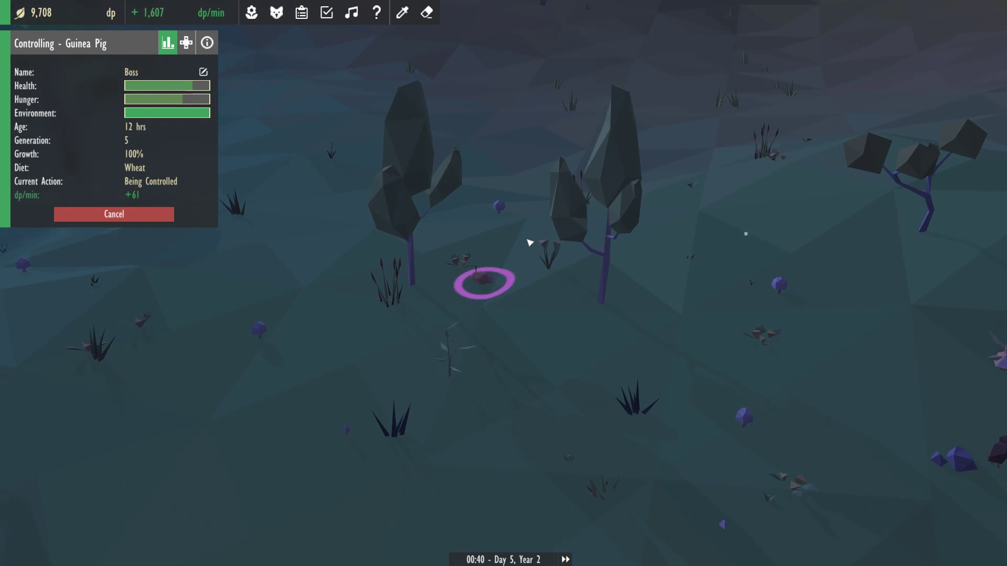
key(w)
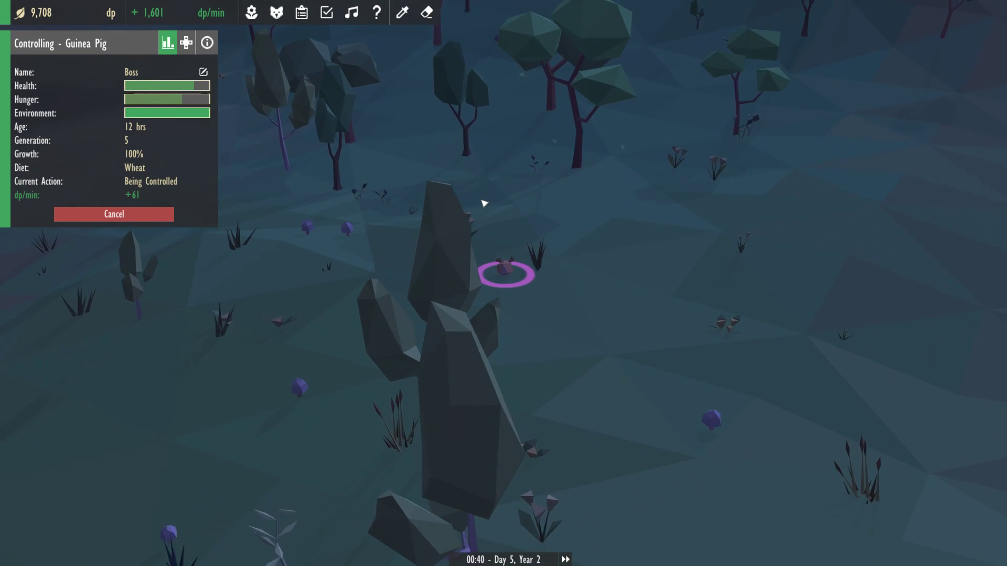
key(w)
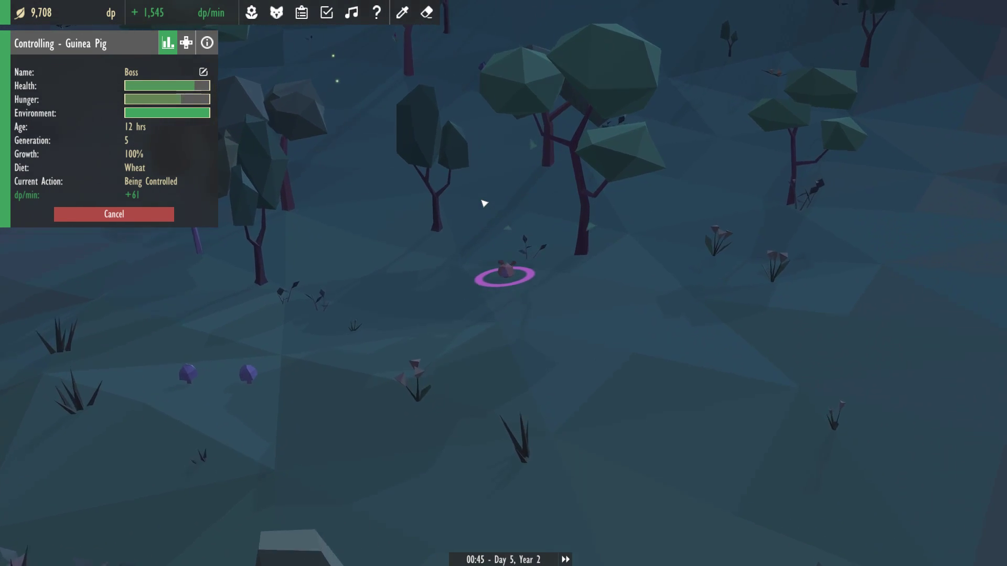
key(w)
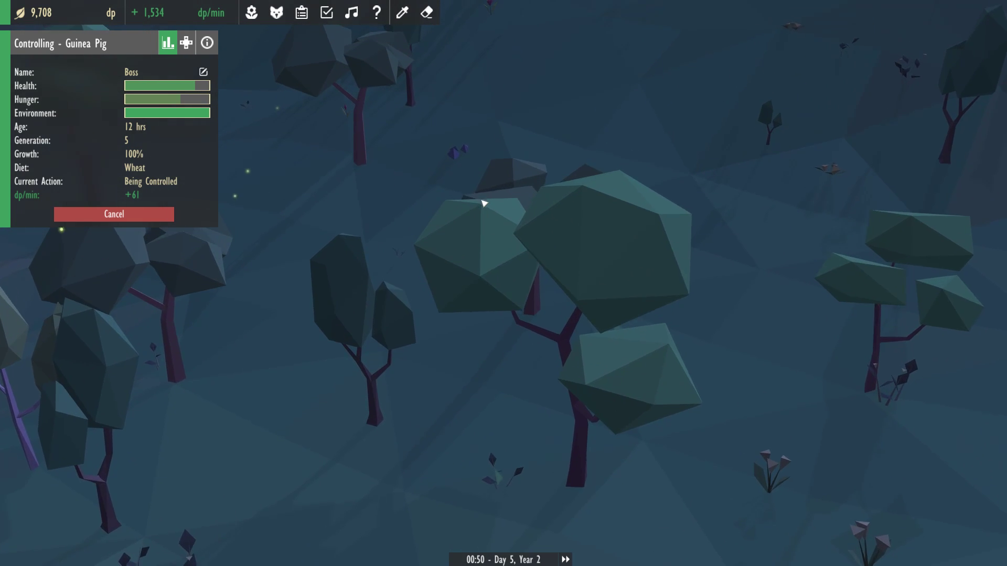
key(w)
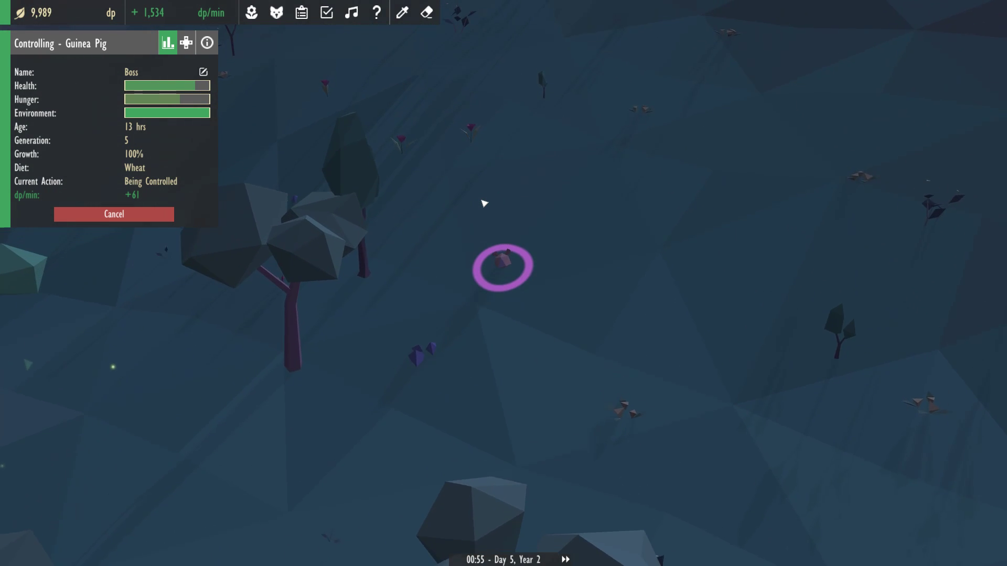
key(w)
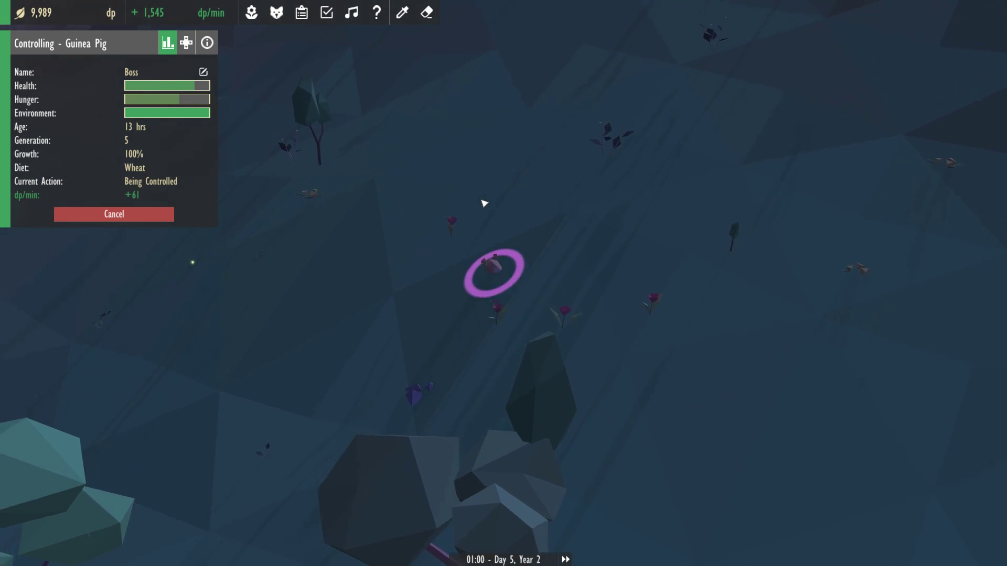
key(w)
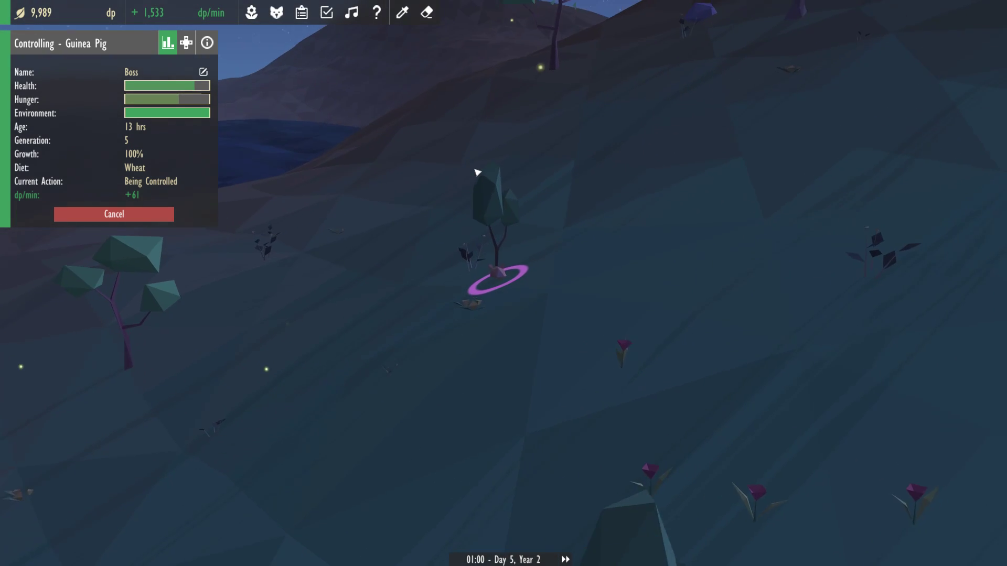
key(w)
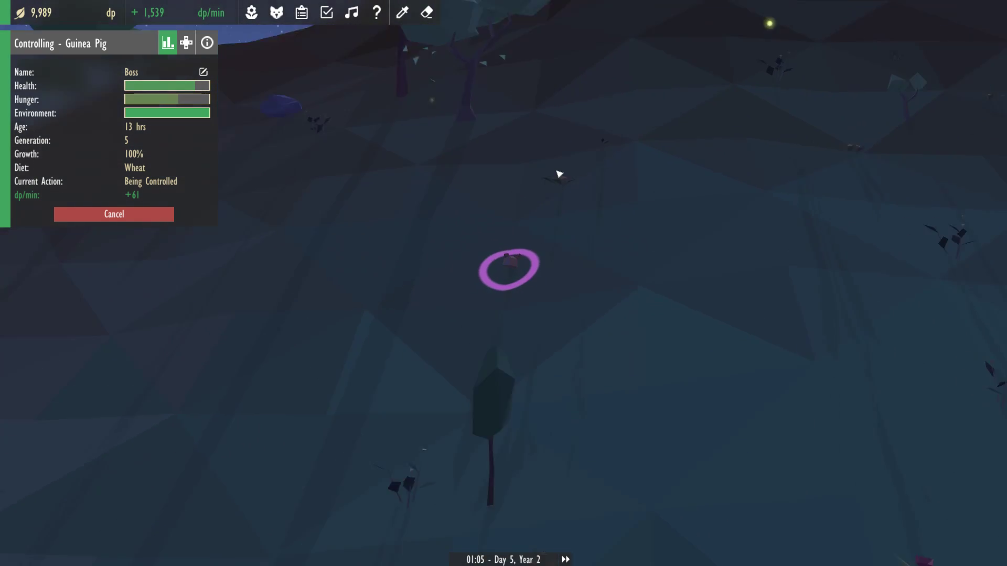
key(w)
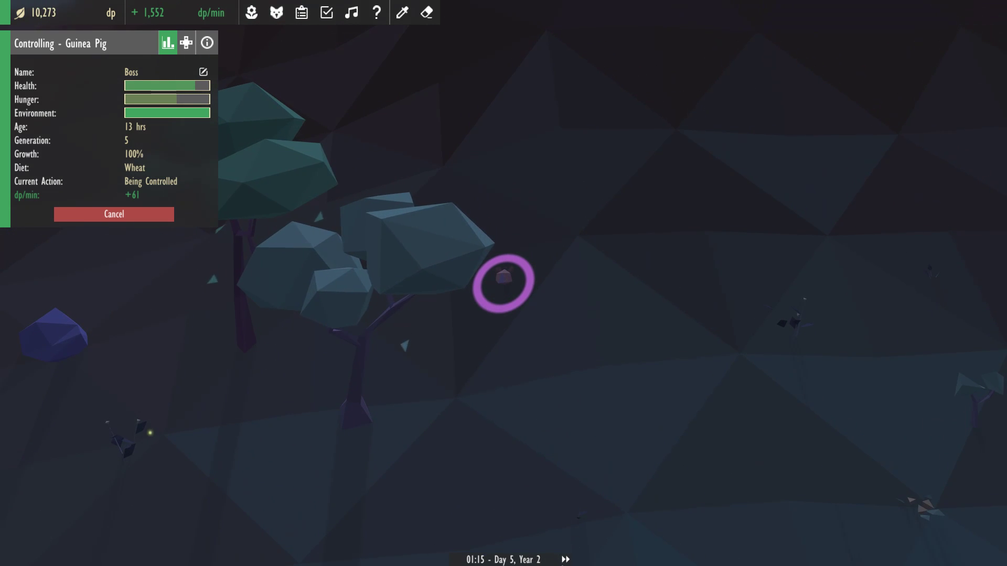
Release the guinea pig and inspect the nearby Ash and Sycamore trees.
key(Escape)
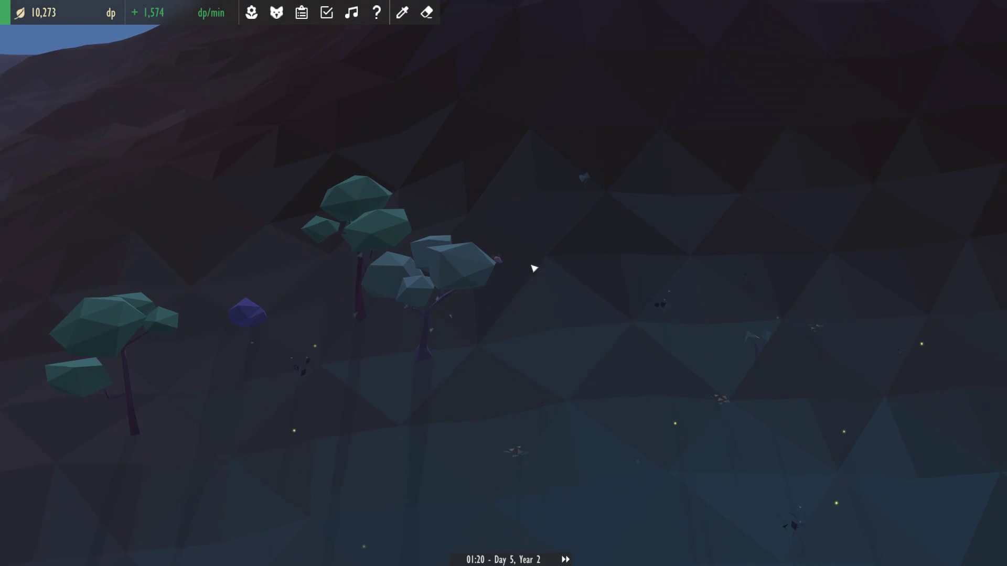
click(450, 235)
click(402, 319)
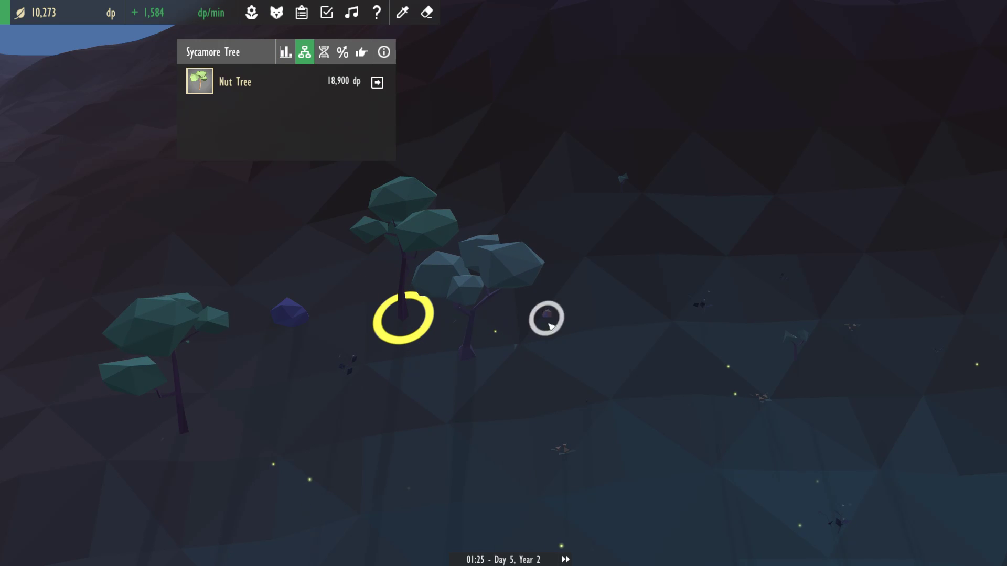
click(539, 287)
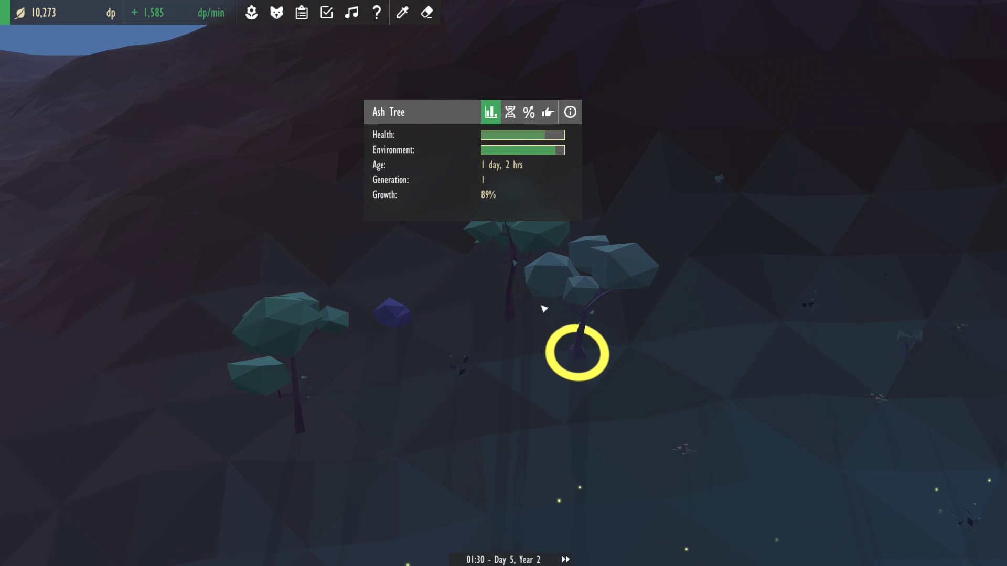
Review the guinea pig's requirements for evolving into a Rabbit.
click(519, 315)
click(539, 353)
click(437, 147)
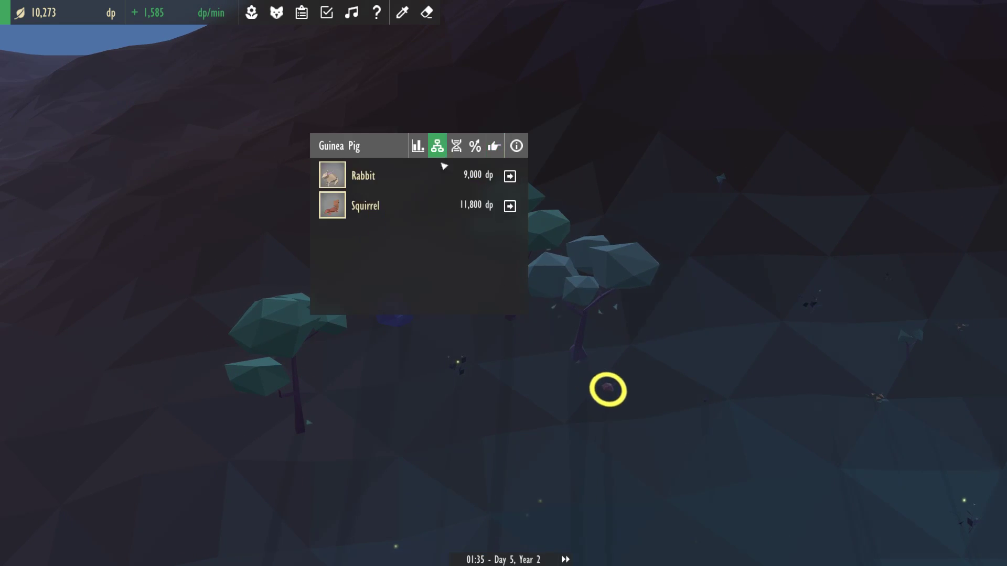
click(510, 176)
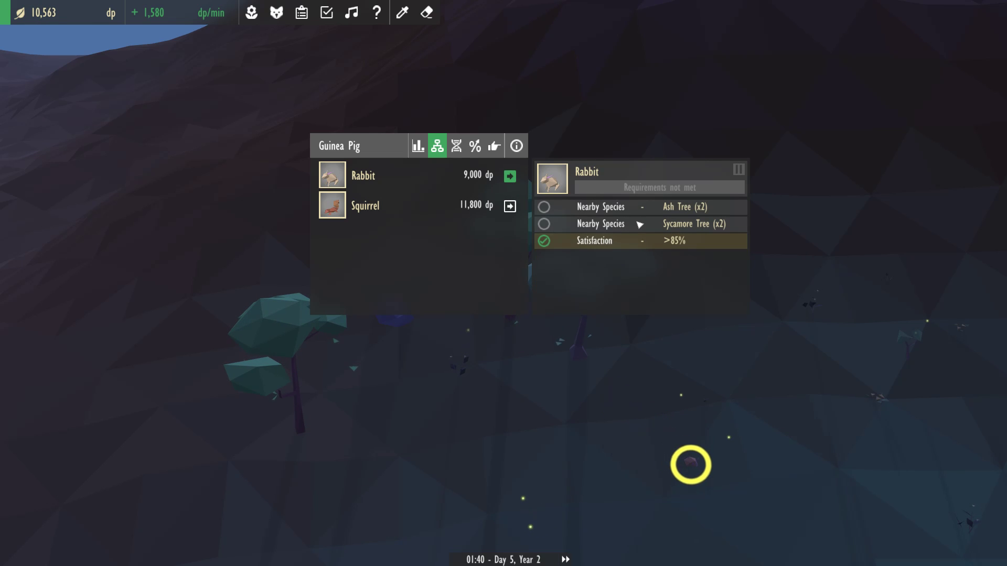
click(656, 347)
scroll(655, 347, down, 5)
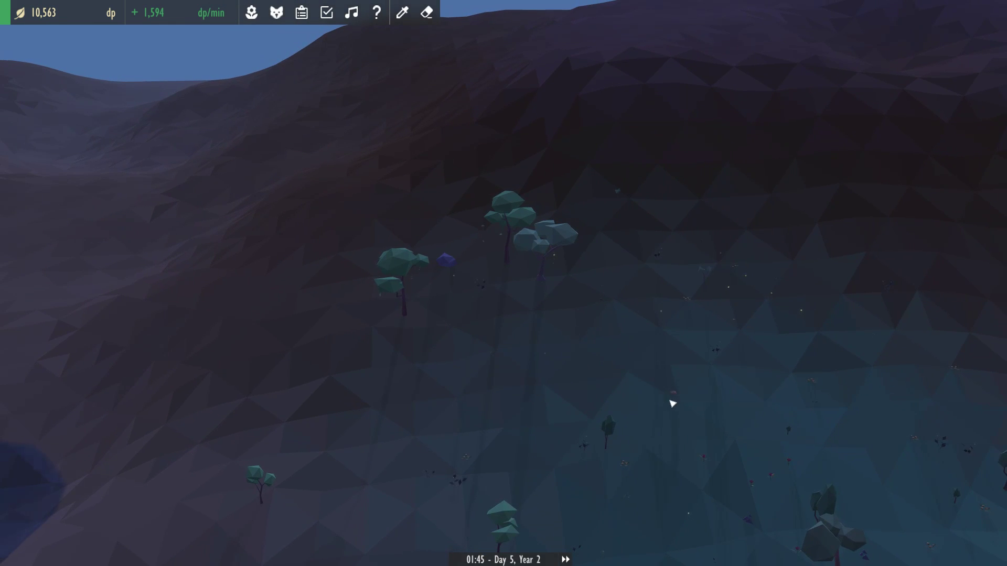
Inspect the young and fully grown Birch Trees on the slope, including genetic traits.
mouse_move(656, 328)
mouse_down()
mouse_move(703, 292)
mouse_move(363, 230)
mouse_up()
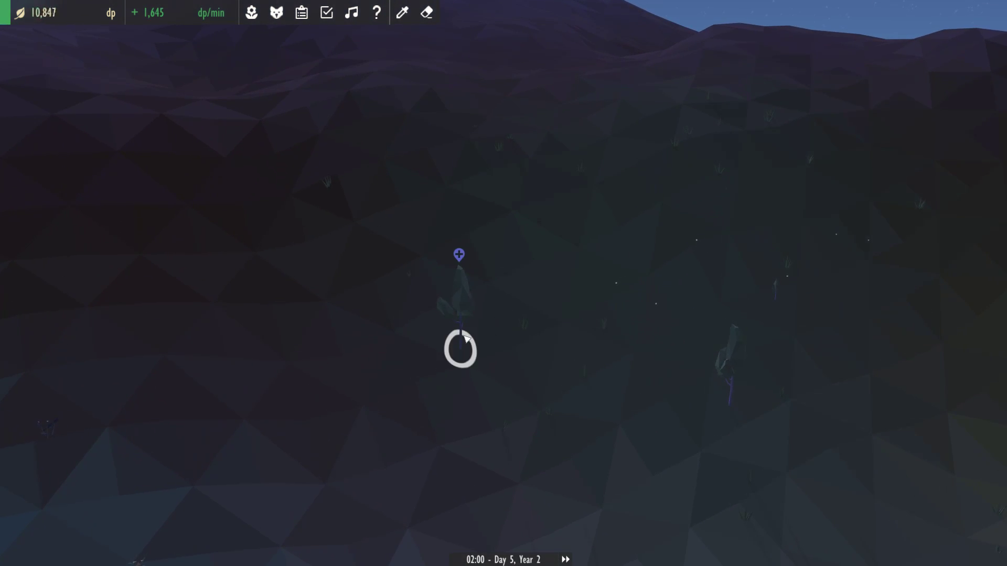
click(775, 298)
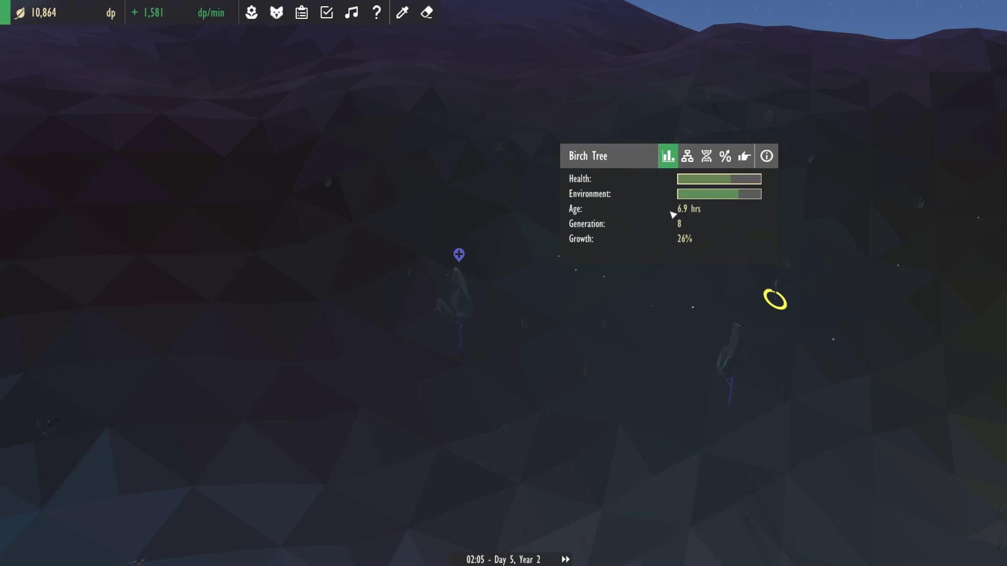
click(464, 339)
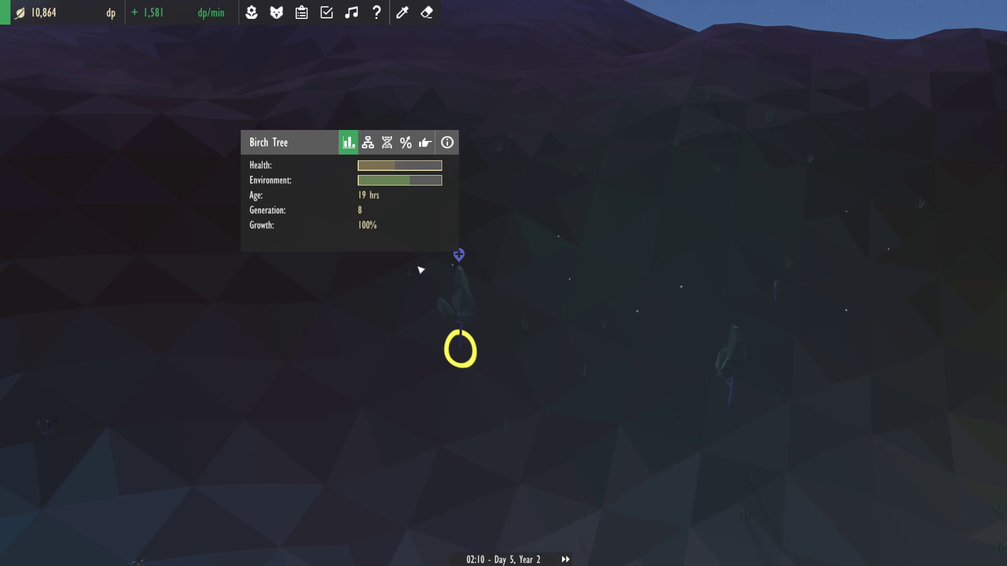
click(368, 143)
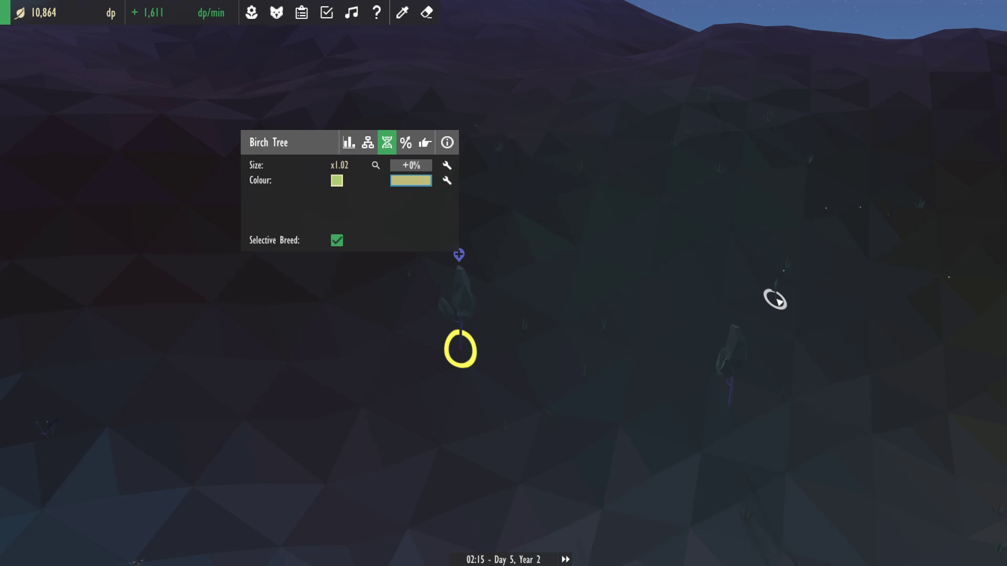
click(777, 301)
click(744, 377)
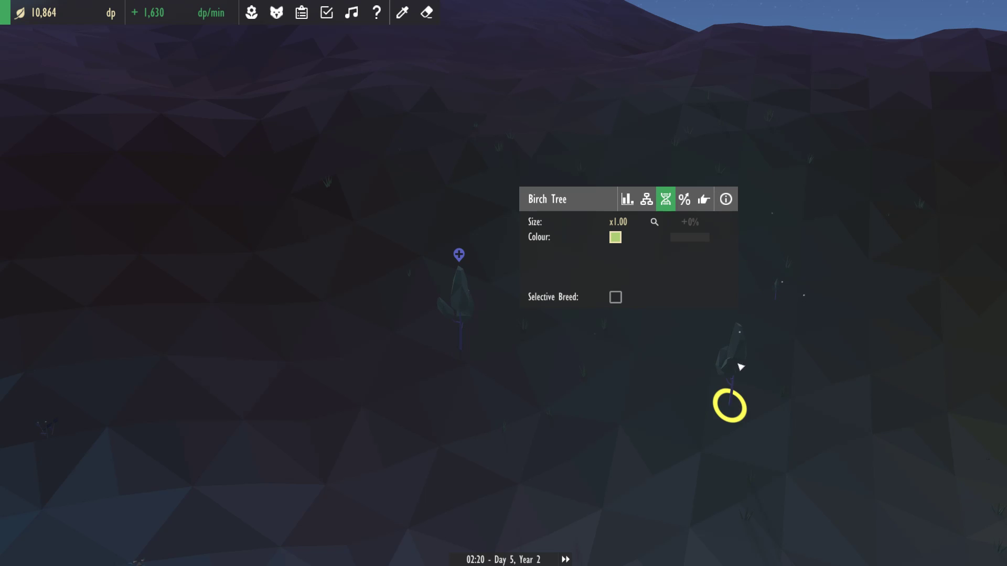
click(775, 300)
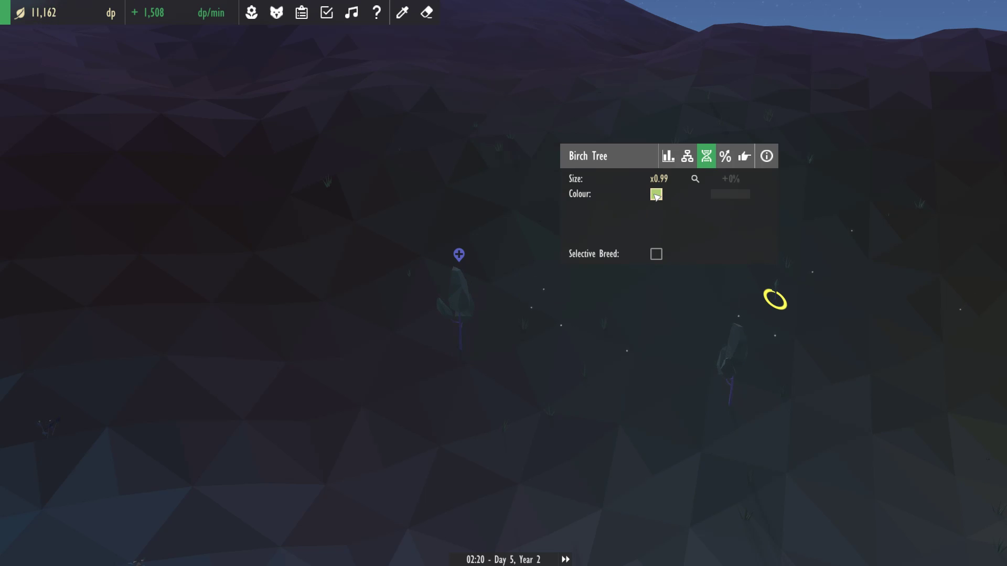
Enable selective breeding on the young Birch Tree and browse colours without buying.
click(656, 254)
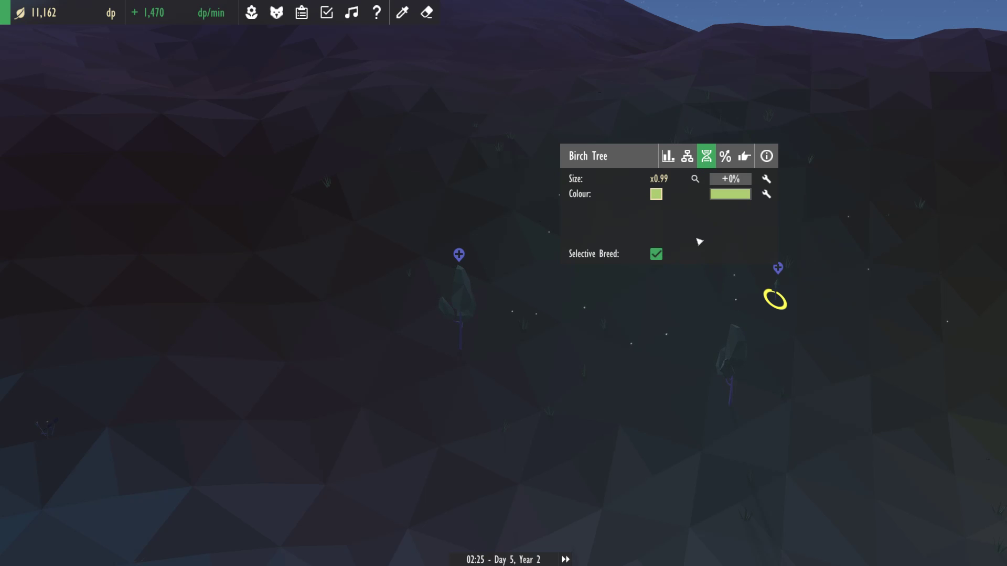
click(767, 195)
click(927, 157)
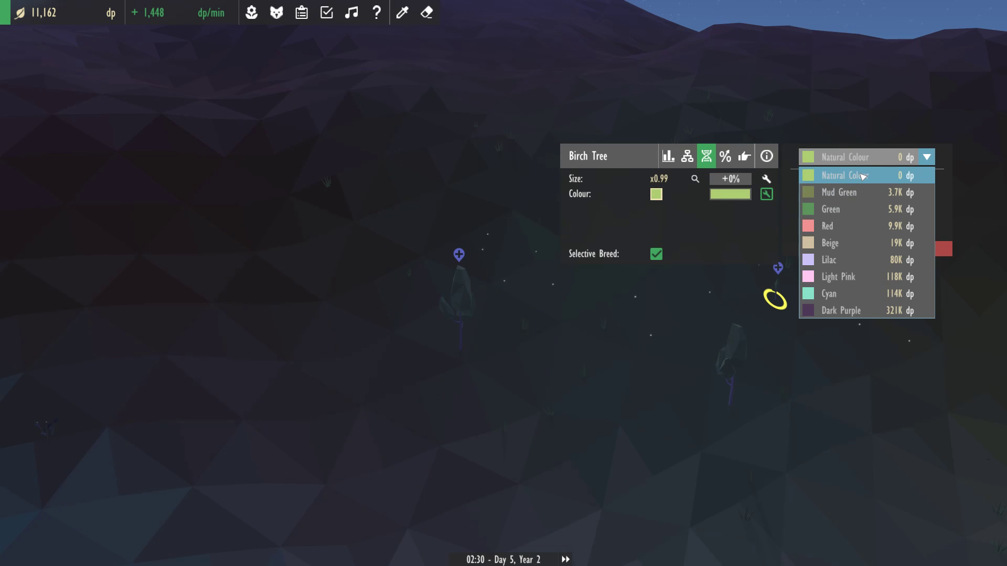
click(709, 314)
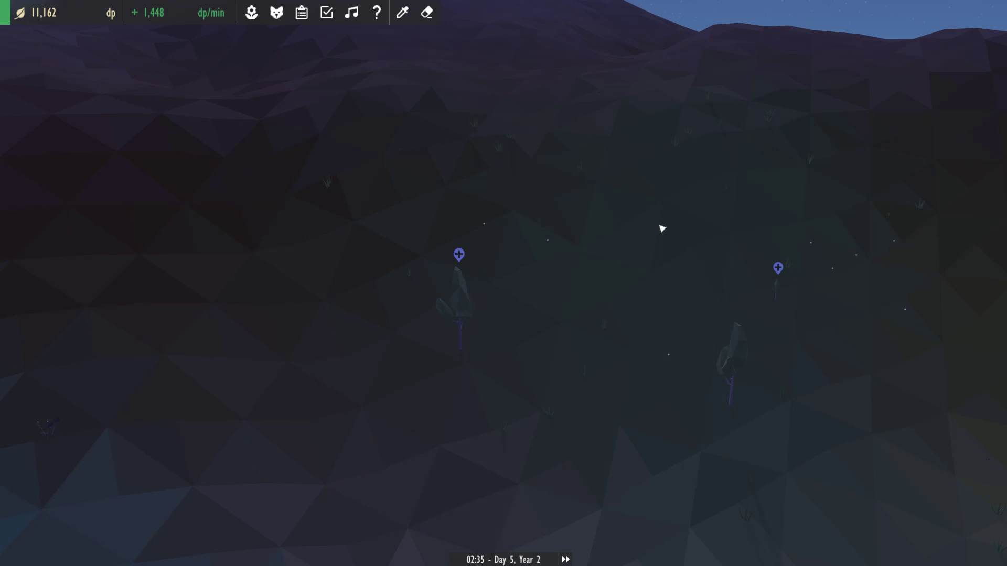
drag(661, 228, 685, 392)
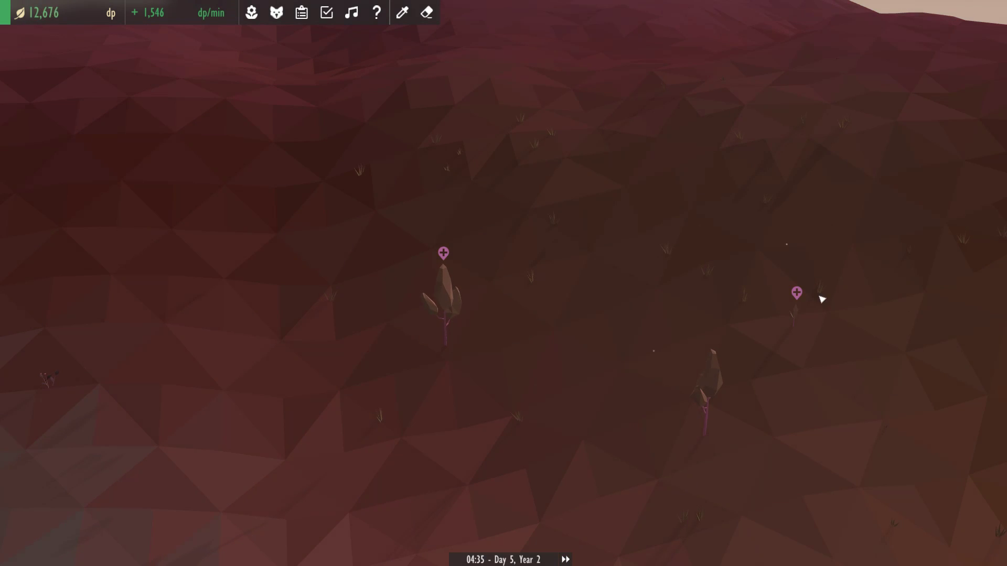
Fast-forward time into daylight until An Apple Every Day completes.
click(792, 325)
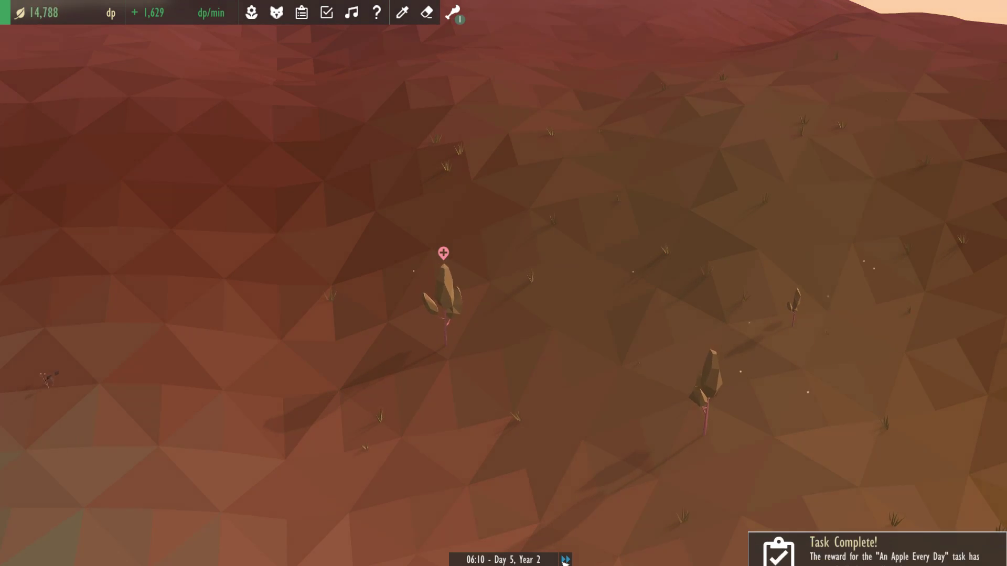
scroll(907, 471, down, 6)
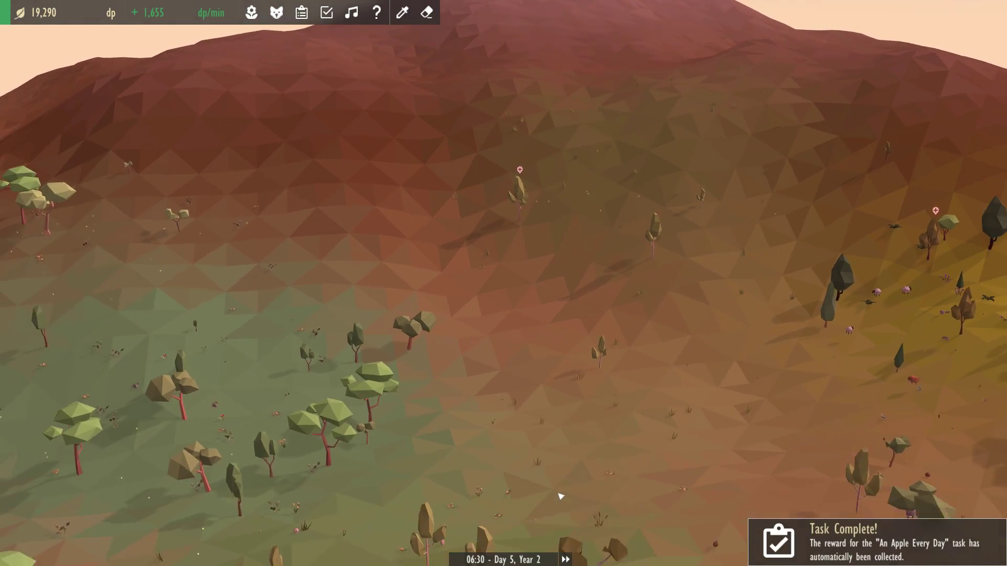
scroll(560, 496, down, 4)
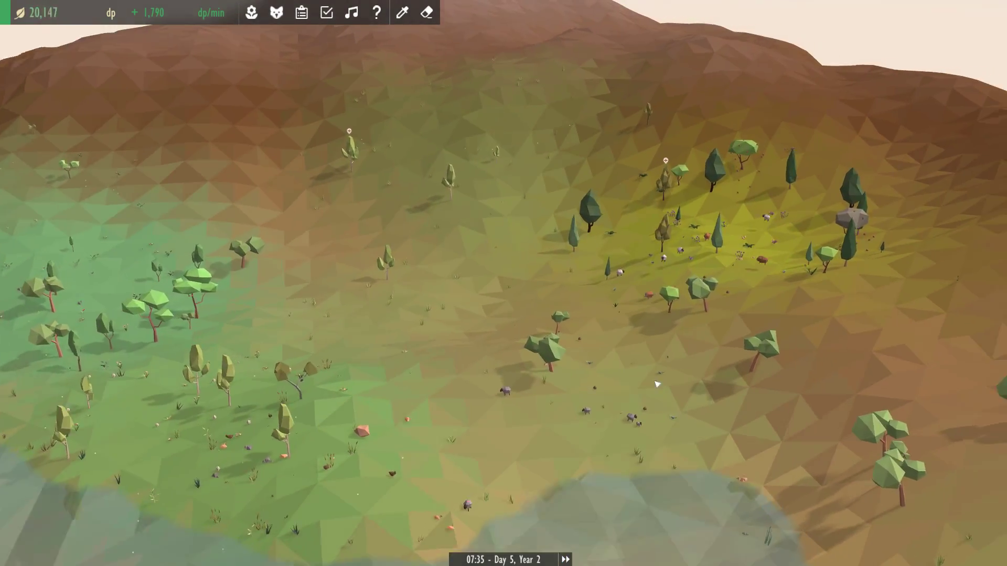
scroll(682, 370, up, 5)
scroll(682, 370, up, 6)
scroll(591, 354, up, 3)
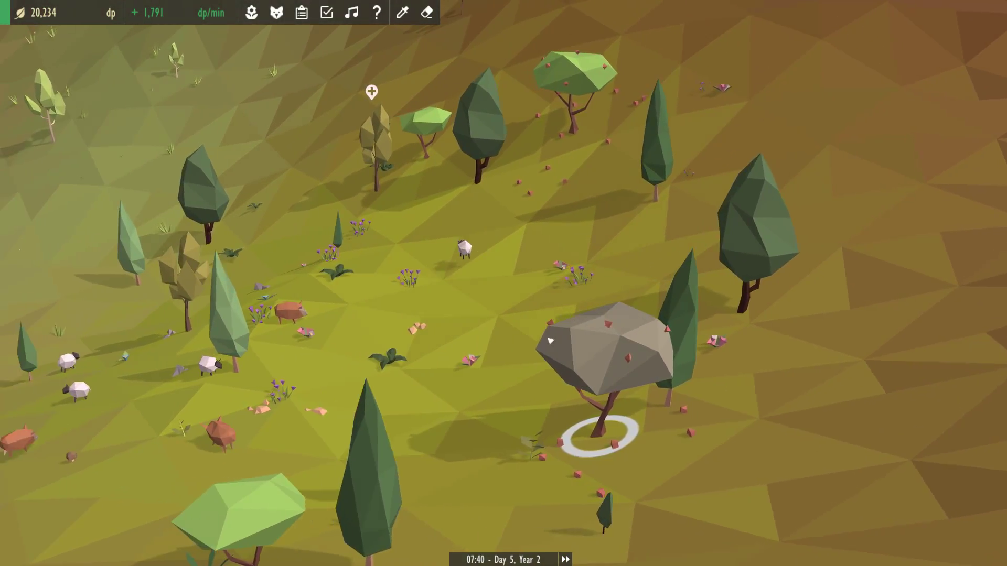
scroll(551, 340, up, 3)
click(563, 216)
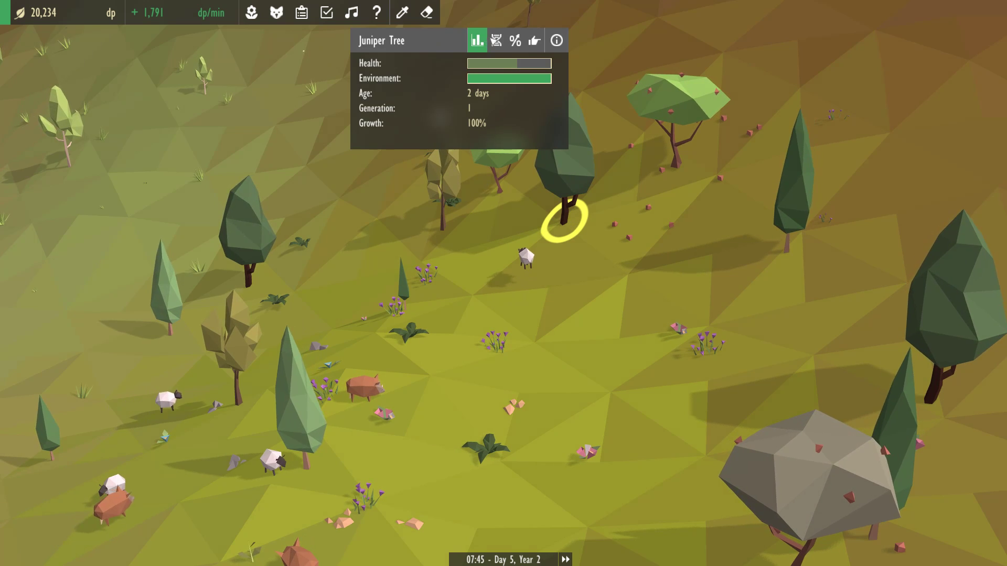
click(495, 41)
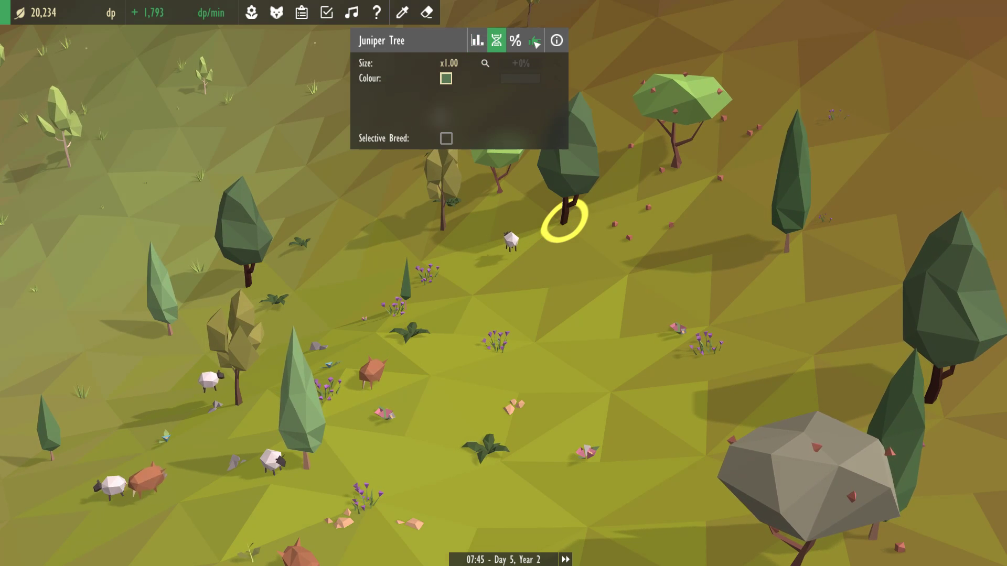
click(444, 182)
click(353, 41)
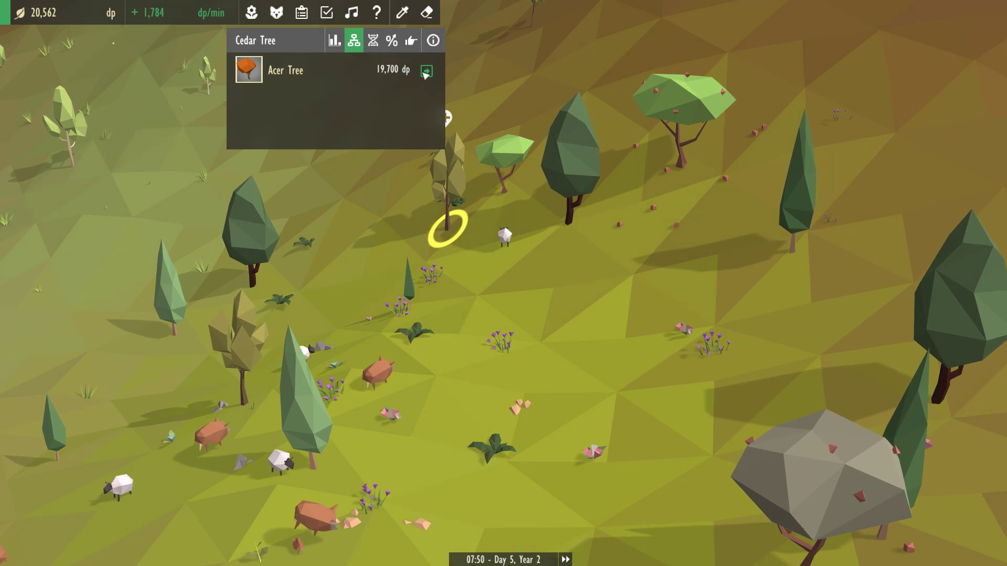
click(426, 70)
scroll(581, 252, down, 3)
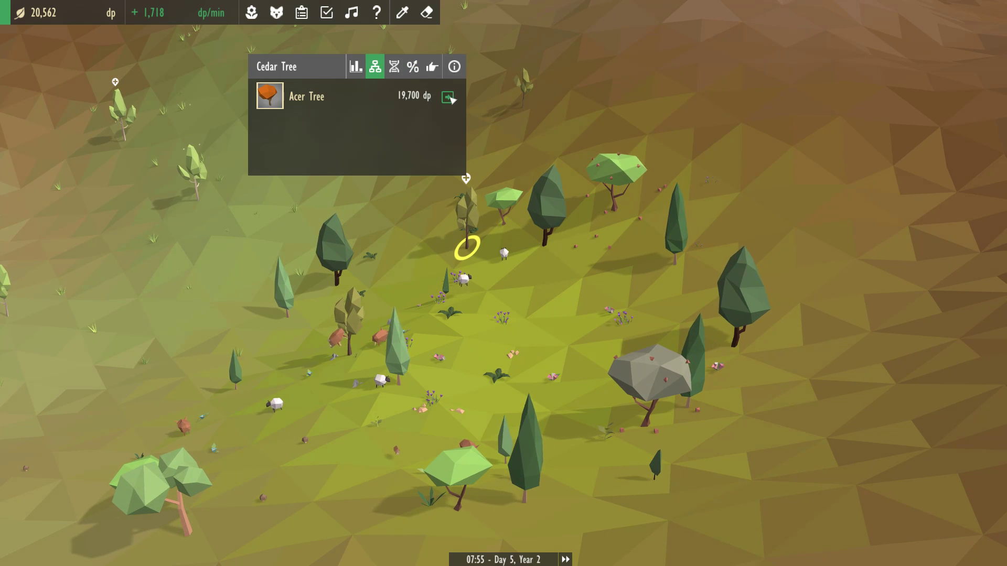
click(448, 96)
click(472, 260)
click(465, 213)
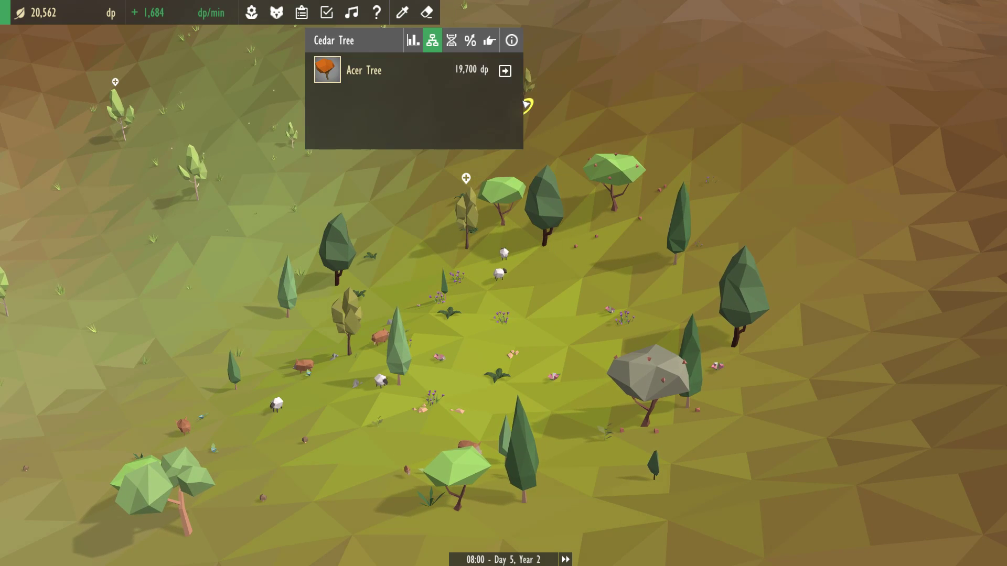
click(505, 71)
click(607, 219)
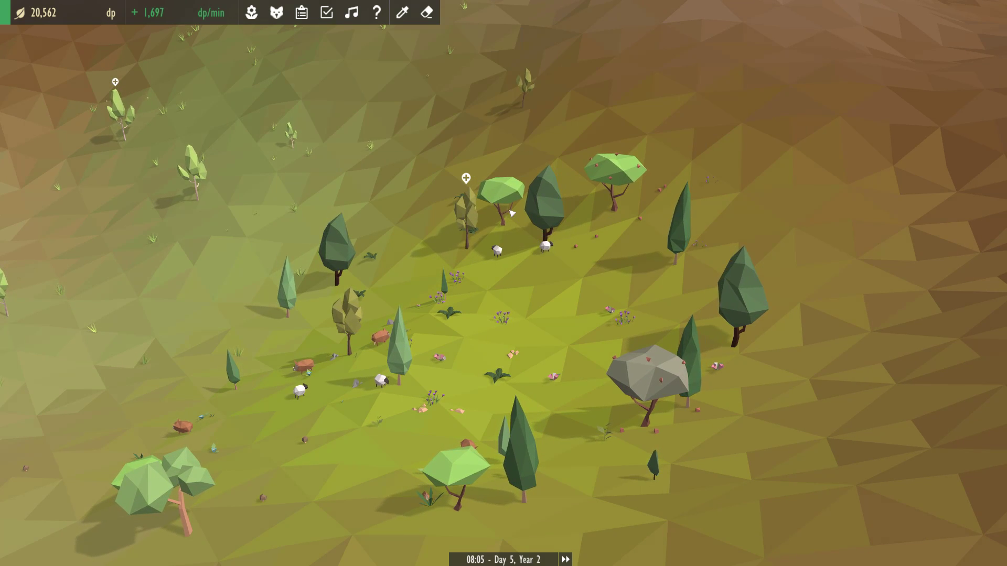
click(527, 103)
click(452, 40)
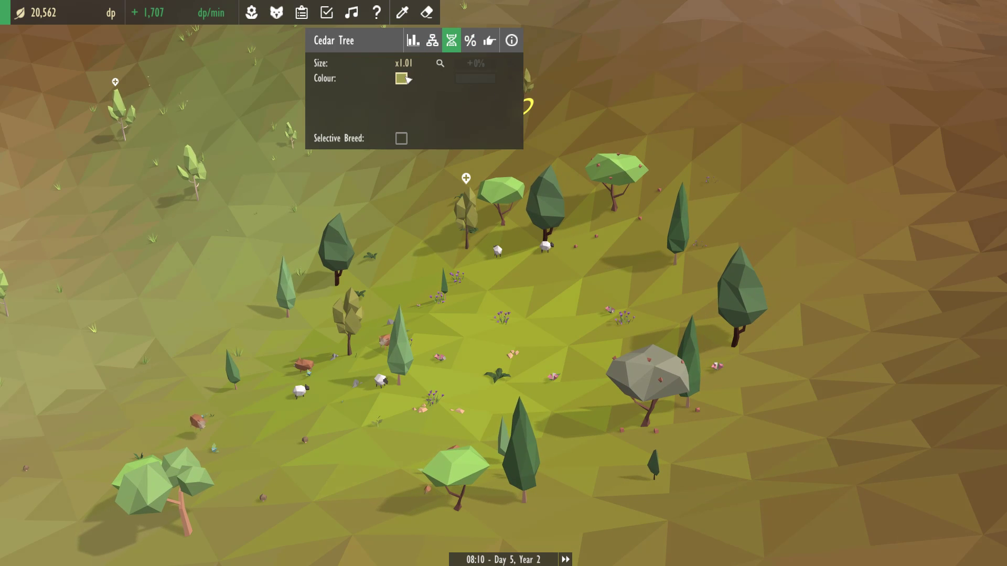
click(432, 40)
click(506, 71)
click(508, 197)
scroll(551, 369, down, 5)
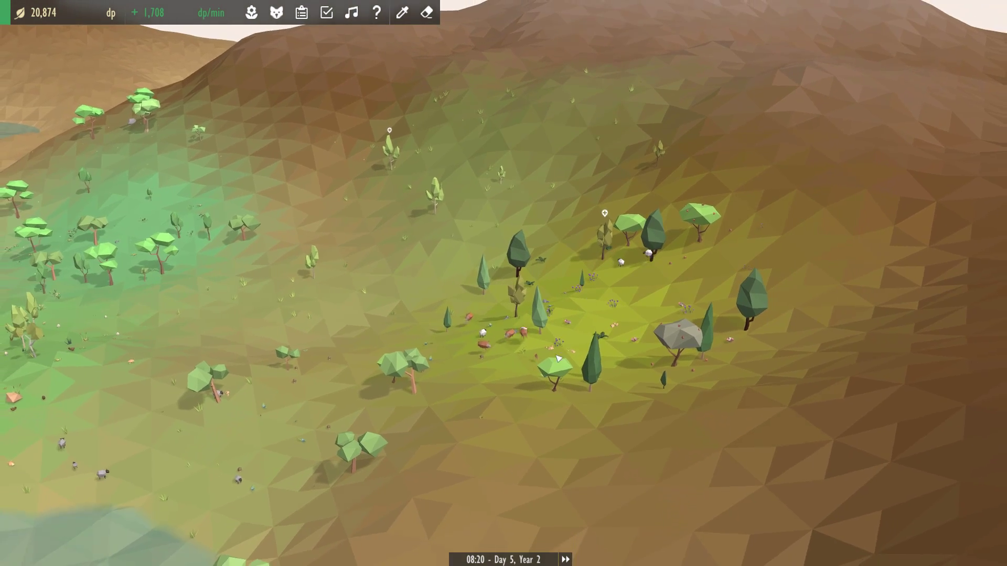
scroll(550, 369, down, 4)
mouse_move(551, 363)
mouse_down()
mouse_move(550, 342)
mouse_move(422, 189)
mouse_move(464, 189)
mouse_up()
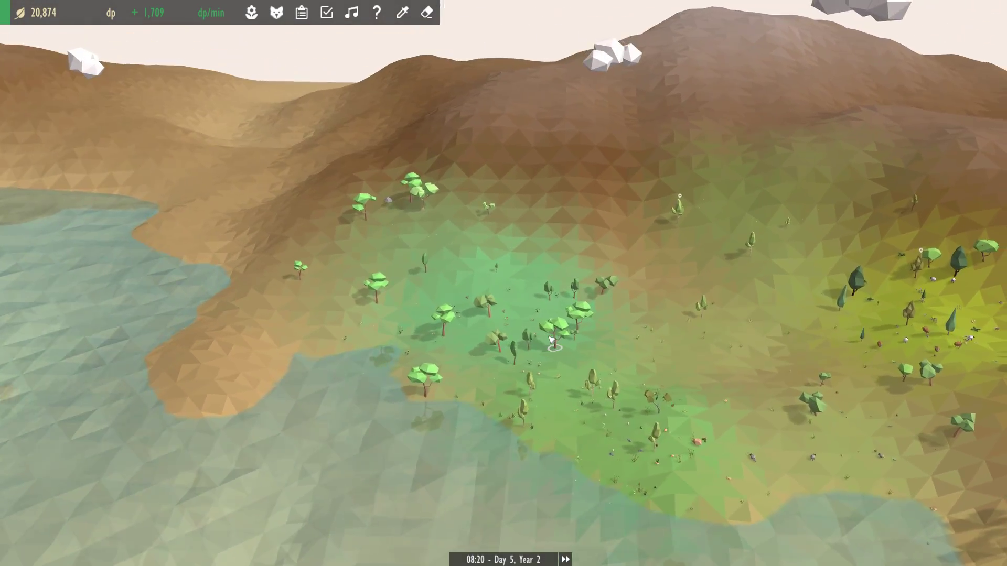
scroll(551, 342, up, 5)
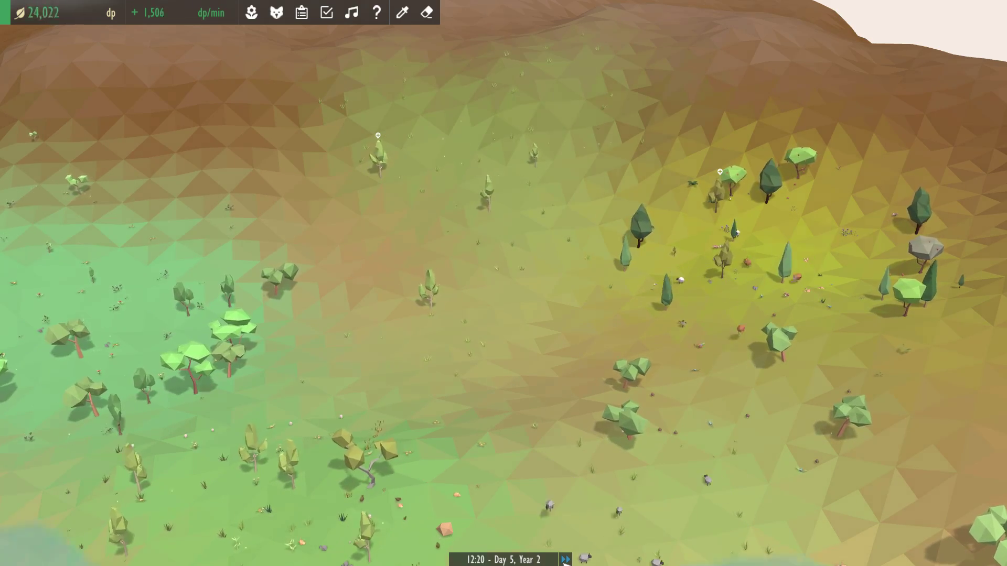
Pan toward the lakeshore and inspect the generation-10 Oak Tree.
key(s)
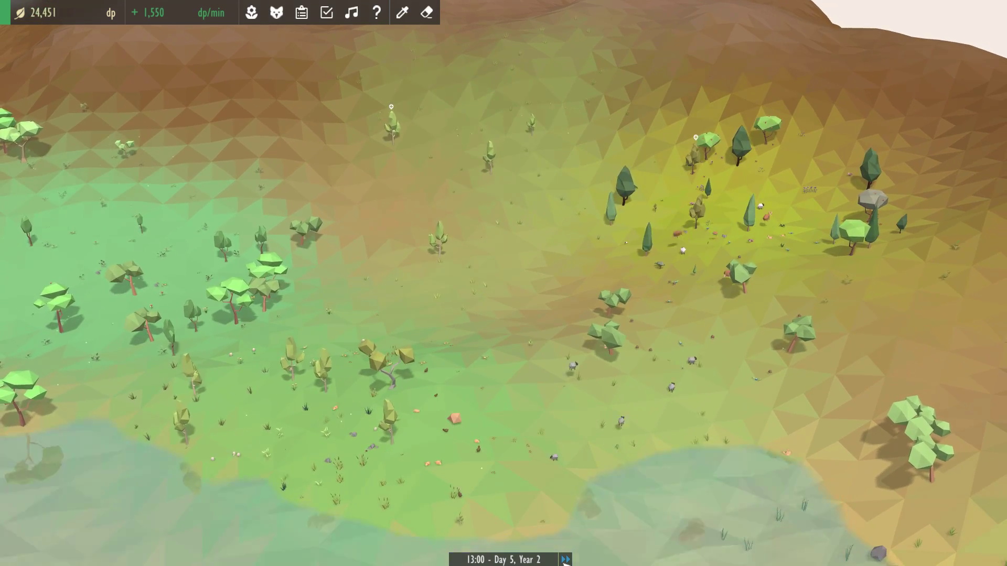
click(608, 339)
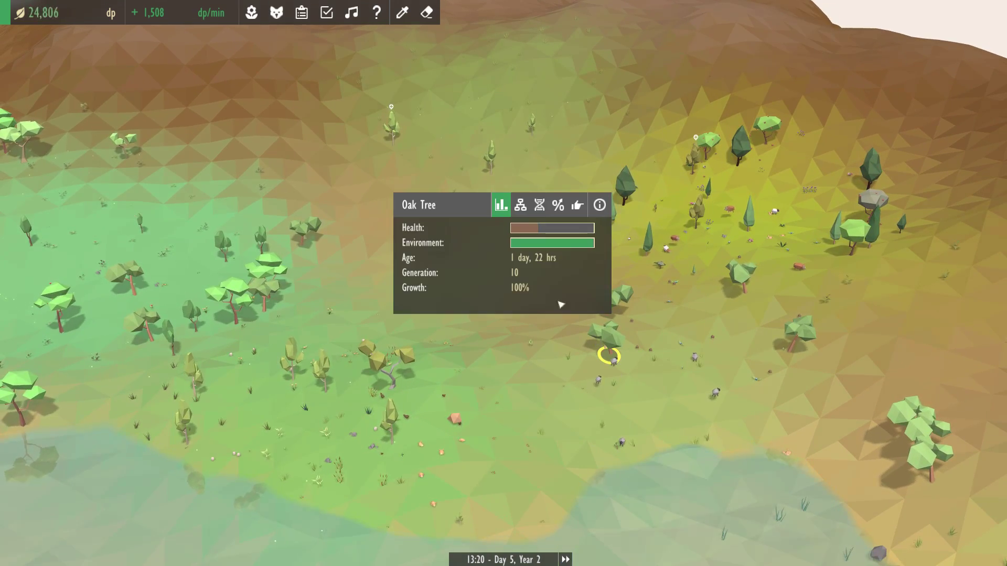
click(566, 398)
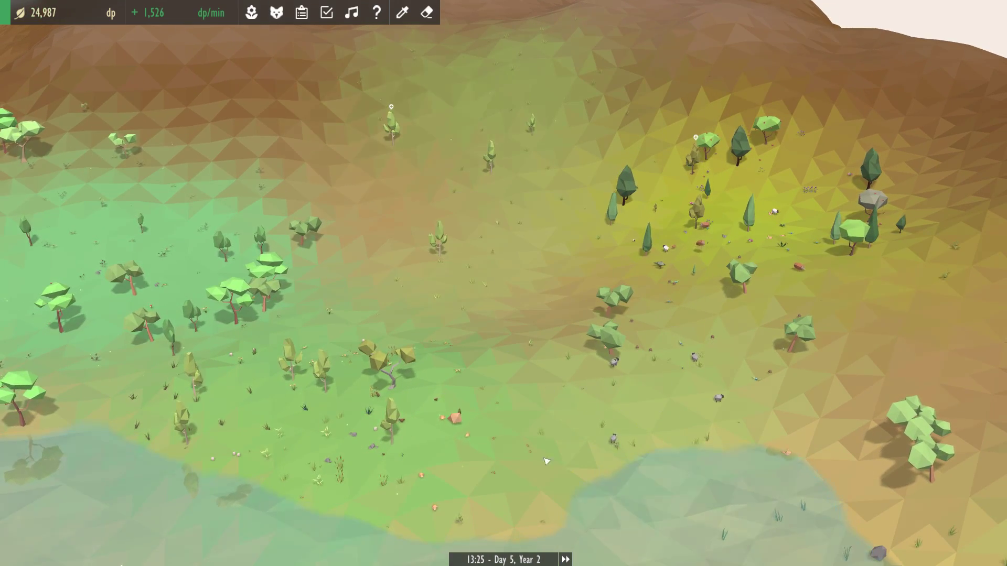
Transplant the lakeshore birch sapling up onto the brown mountainside.
click(392, 437)
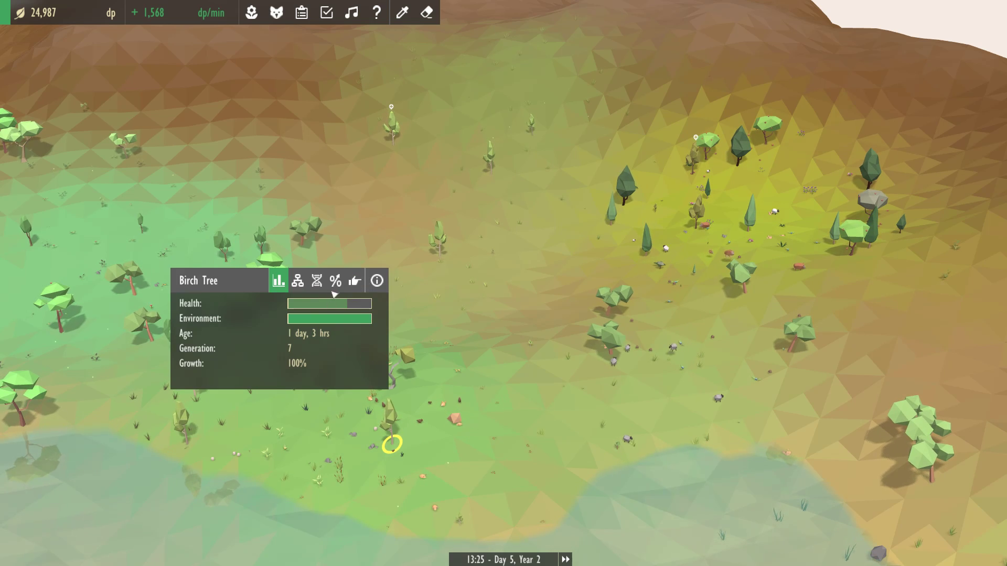
click(356, 281)
click(280, 374)
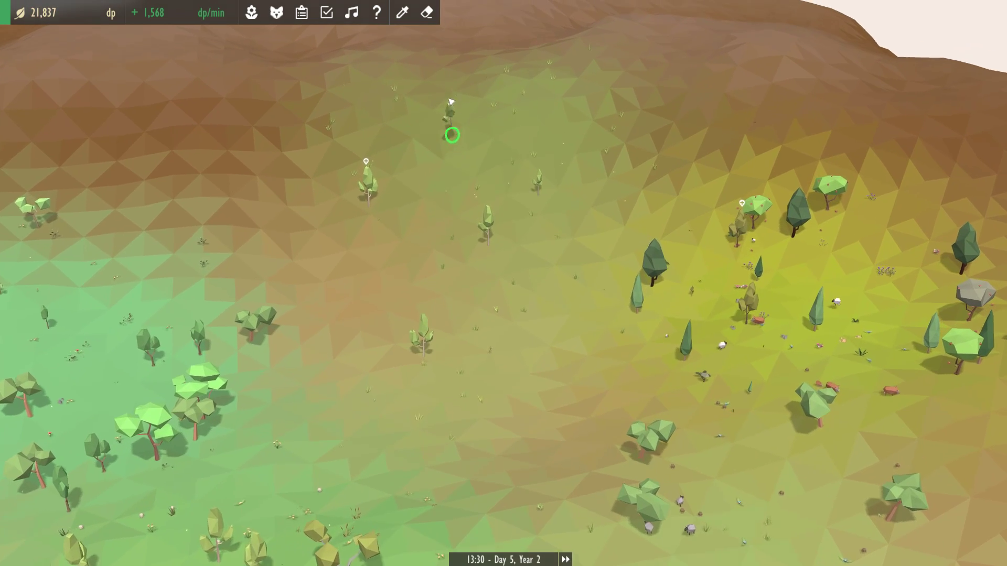
click(455, 67)
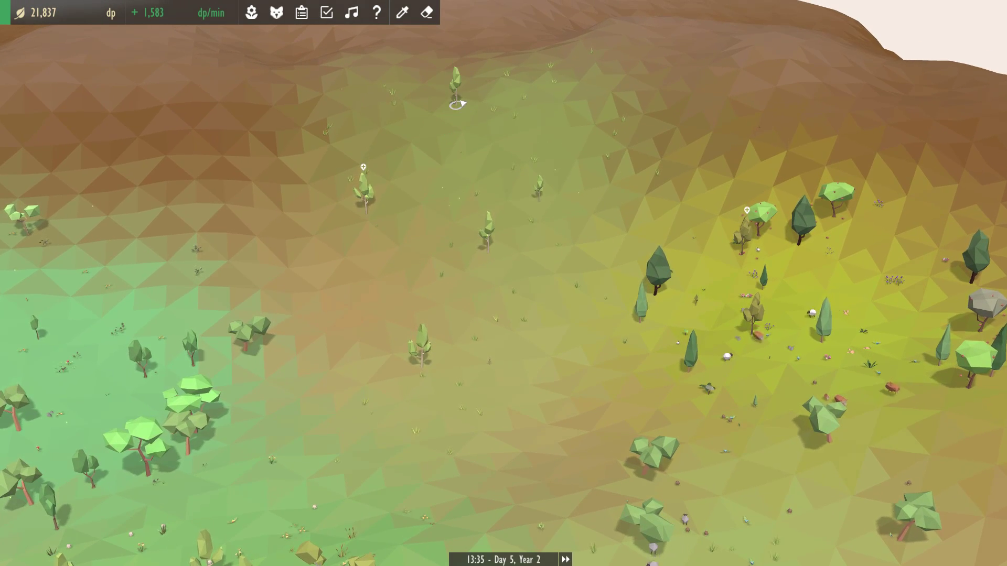
Check the transplanted birch's Red Maple requirements and genetic traits.
click(455, 75)
click(364, 40)
scroll(504, 237, up, 2)
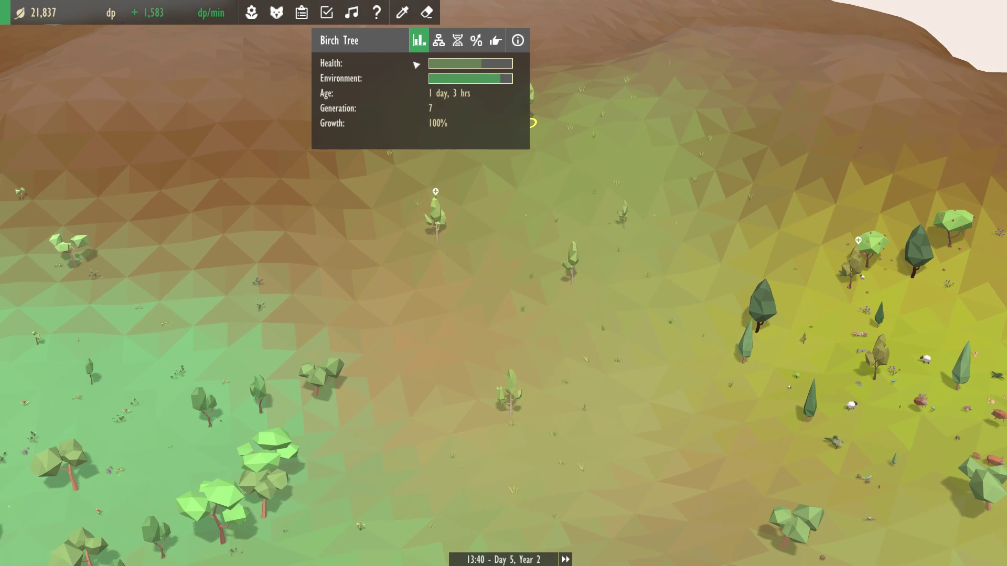
click(441, 39)
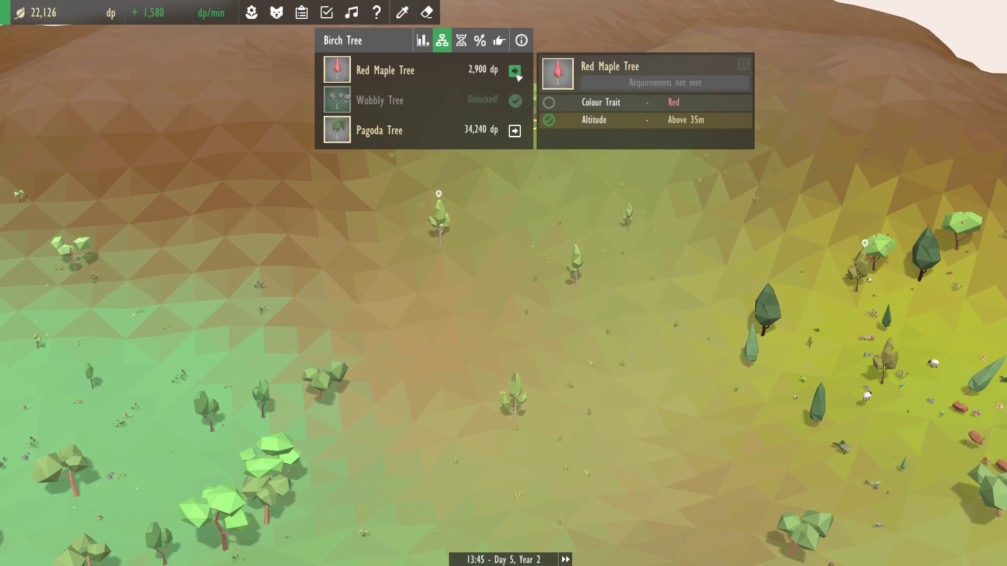
click(461, 40)
Inspect the neighbouring birch saplings and the transplanted birch again.
click(588, 129)
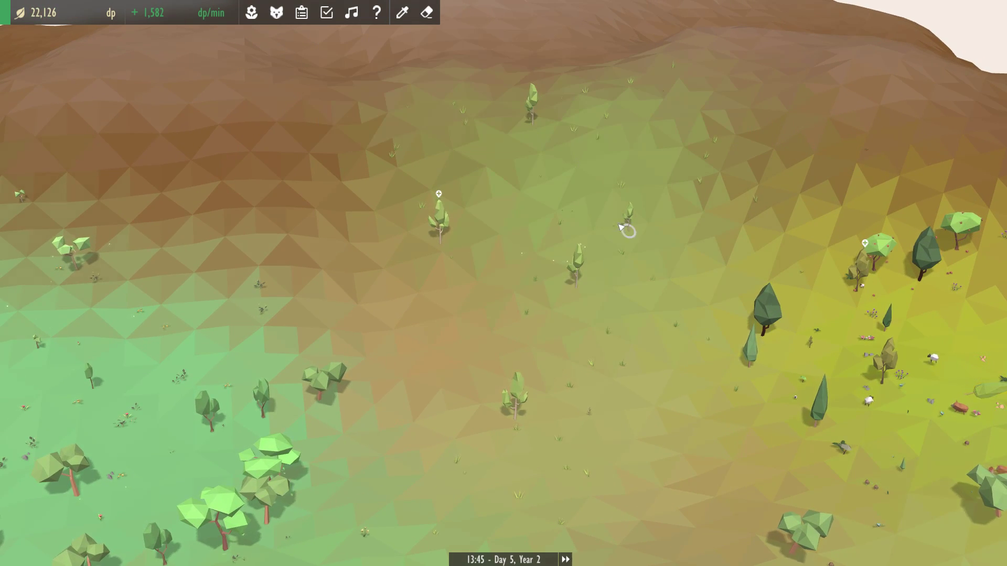
click(628, 216)
click(686, 162)
click(441, 245)
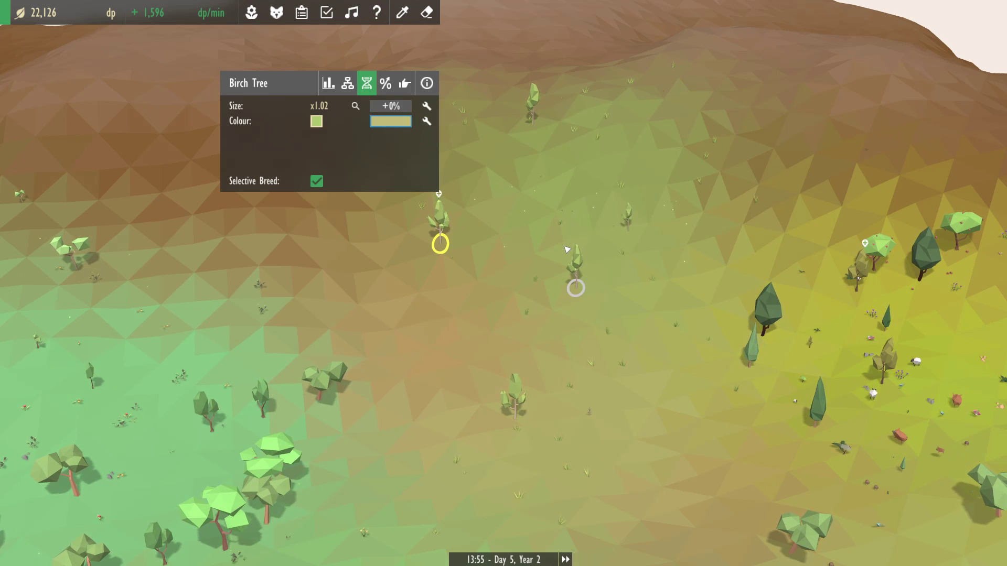
click(573, 263)
click(683, 126)
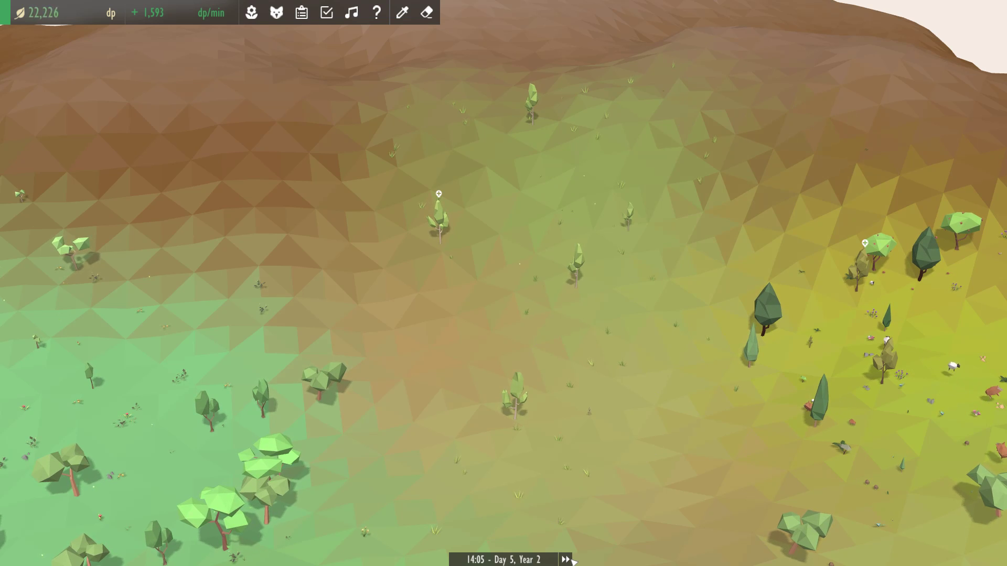
Switch the time bar to fast-forward.
click(567, 559)
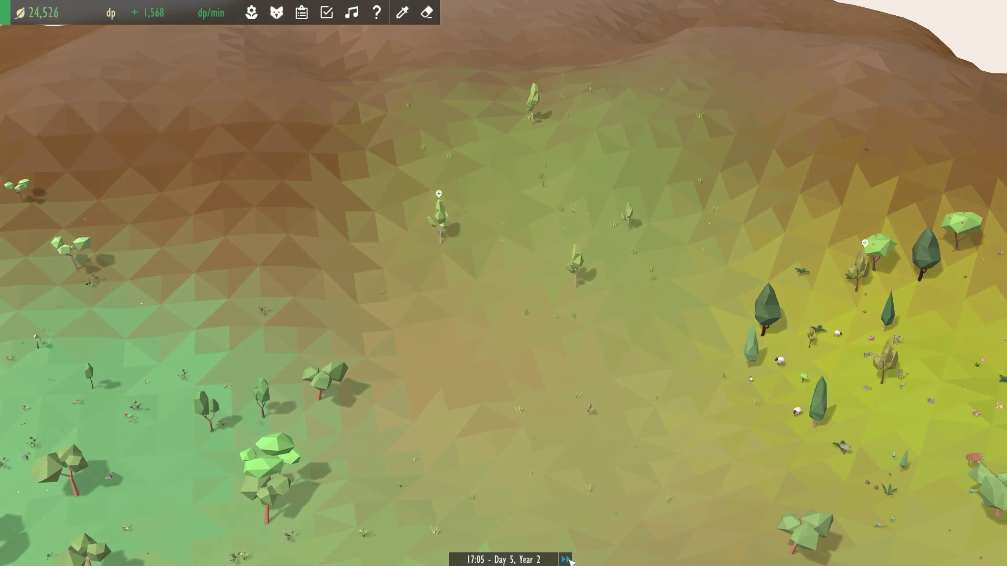
scroll(567, 561, down, 5)
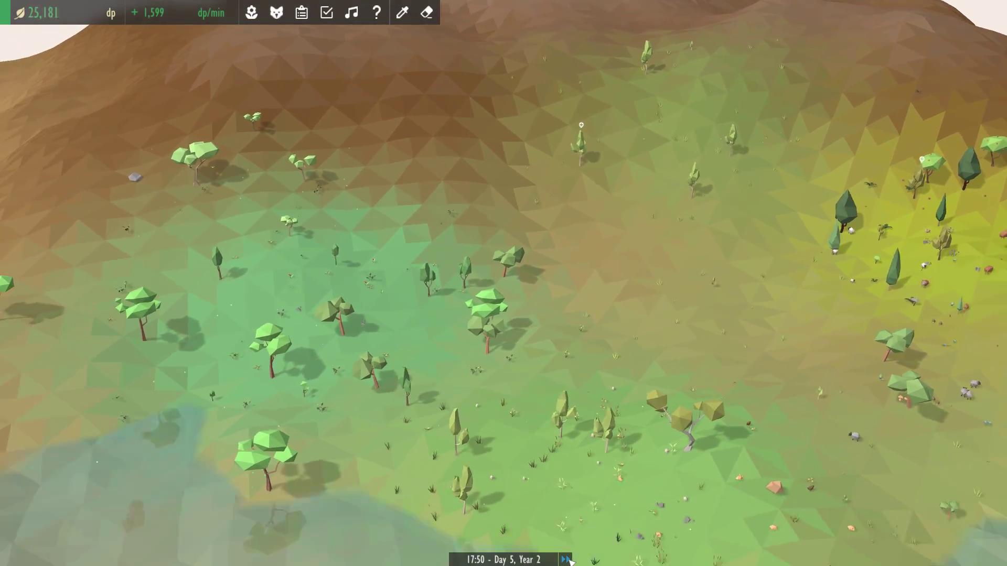
scroll(568, 561, down, 2)
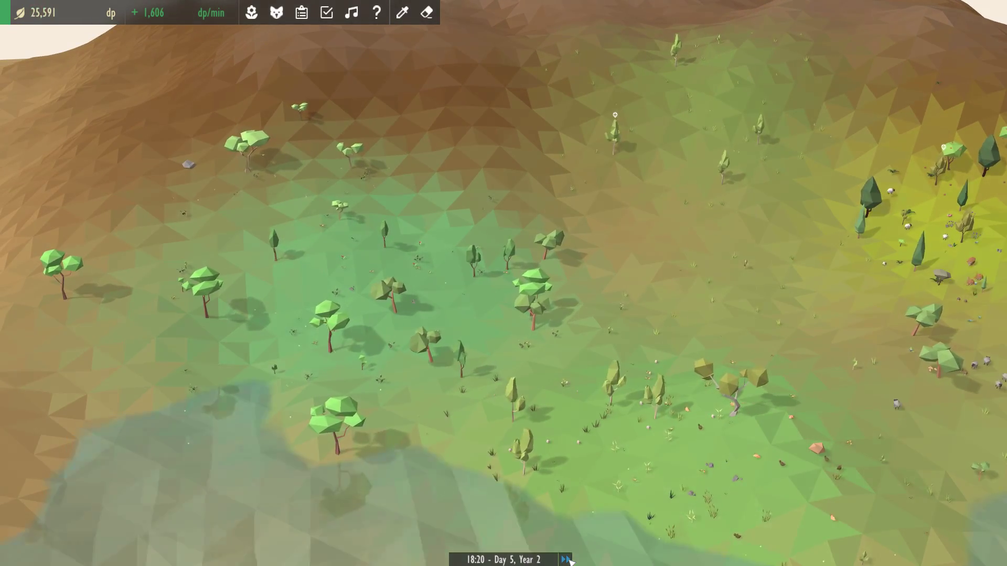
scroll(542, 134, up, 6)
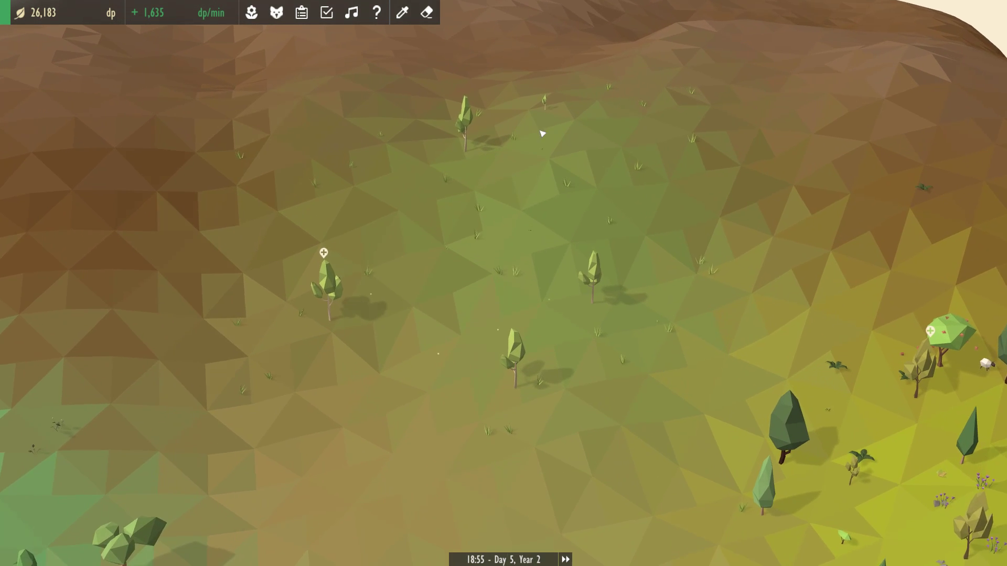
scroll(542, 134, up, 2)
Breed the slope birch's colour toward Red for about 7,942 dp.
click(549, 108)
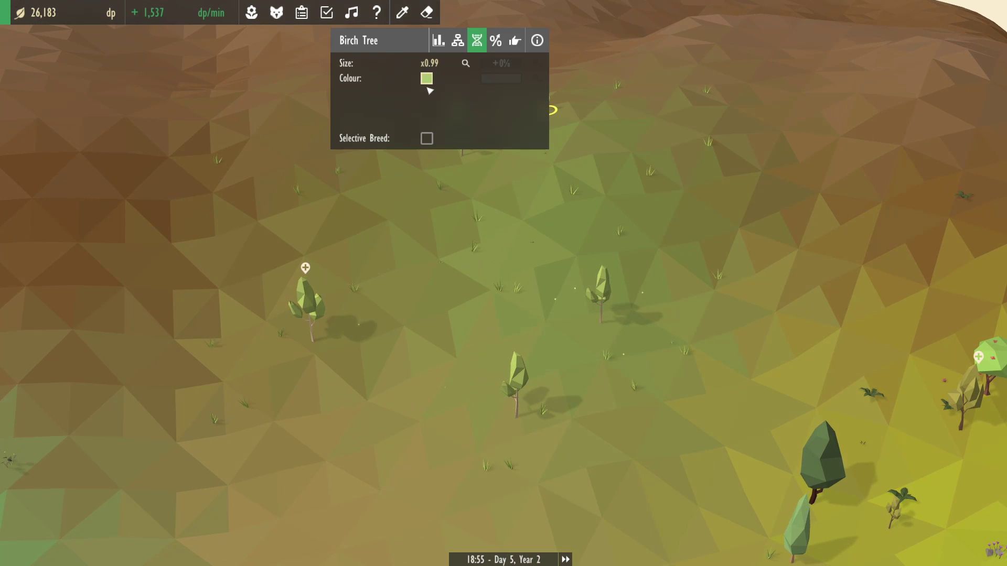
click(426, 138)
click(536, 78)
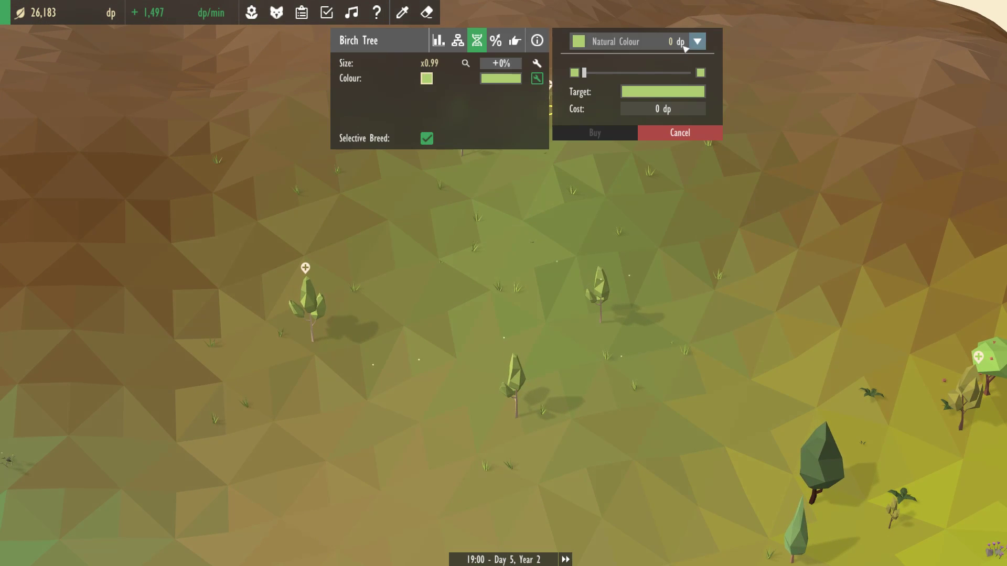
click(686, 42)
click(621, 103)
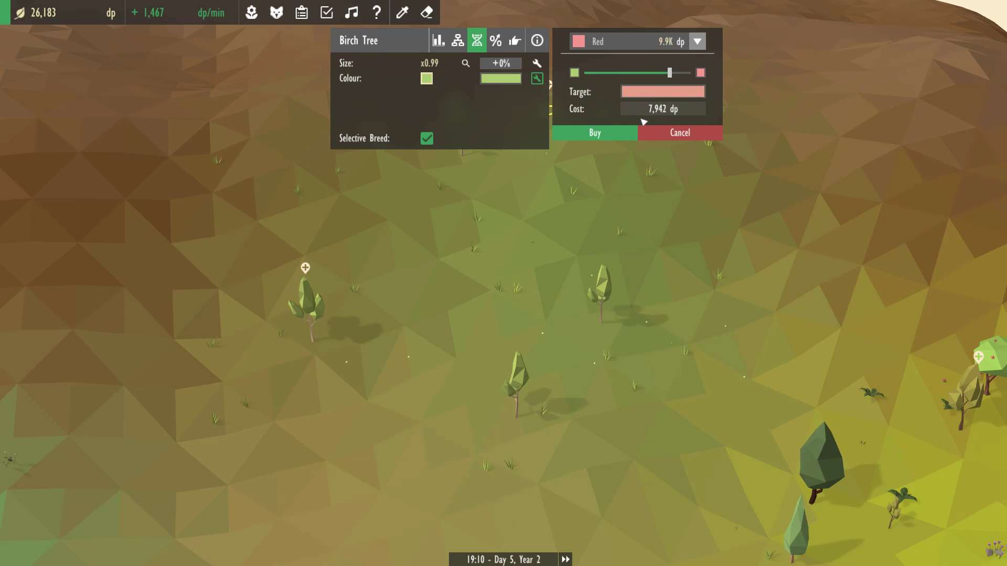
click(595, 133)
click(592, 238)
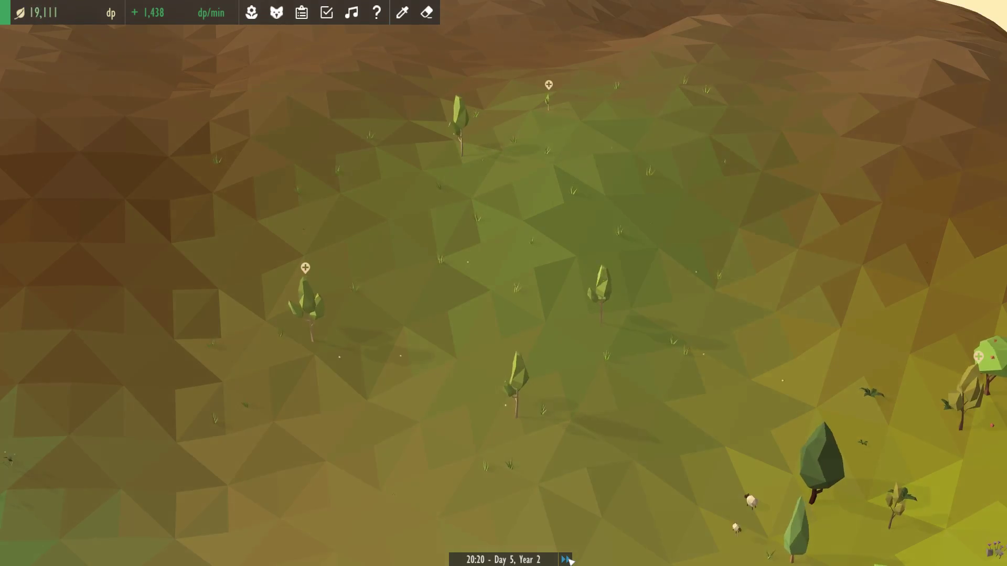
scroll(568, 560, down, 5)
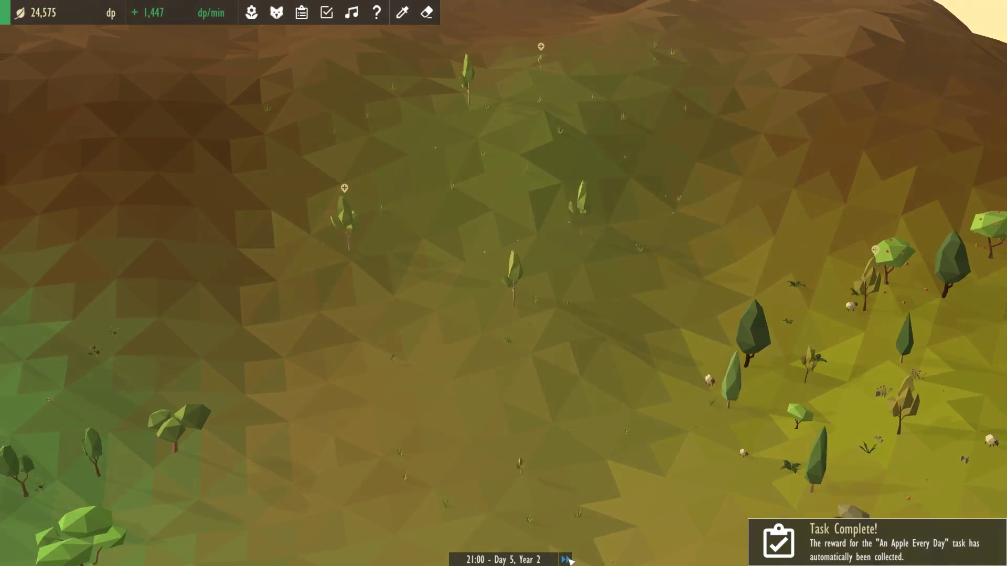
mouse_move(568, 472)
mouse_down()
mouse_move(646, 454)
mouse_move(598, 393)
mouse_up()
Transplant the guinea pig to a new spot and check its Rabbit evolution requirements.
click(592, 385)
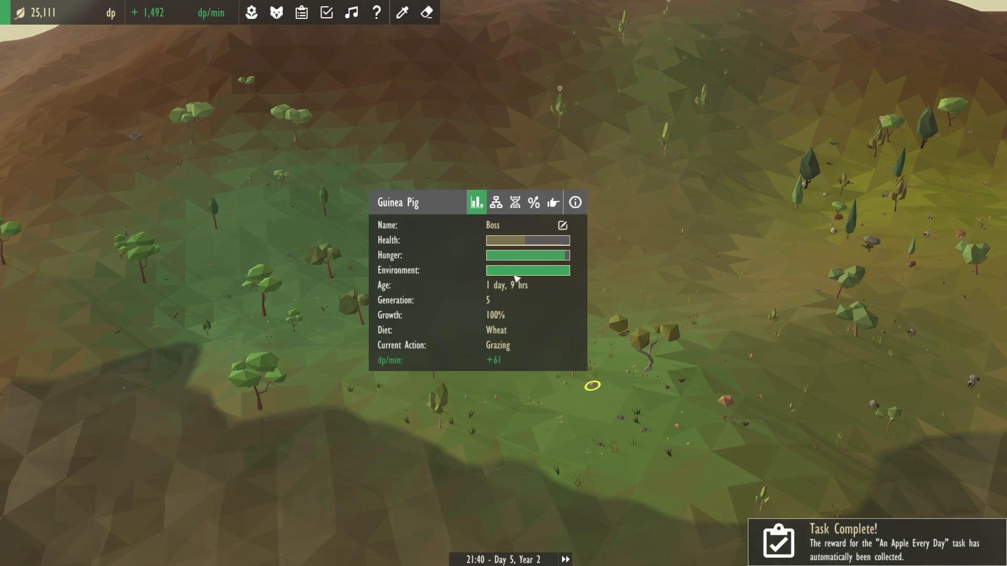
click(553, 202)
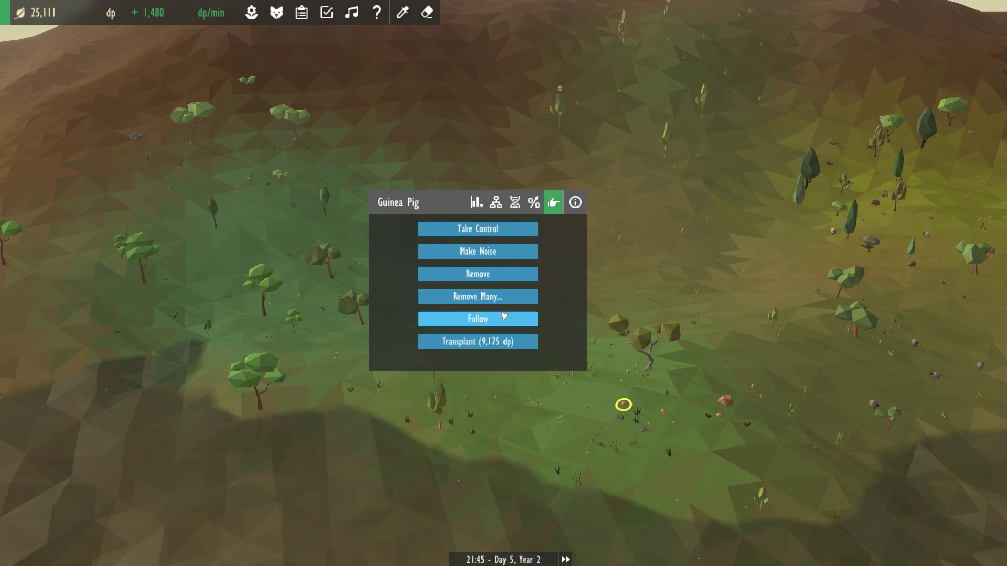
click(478, 341)
click(401, 188)
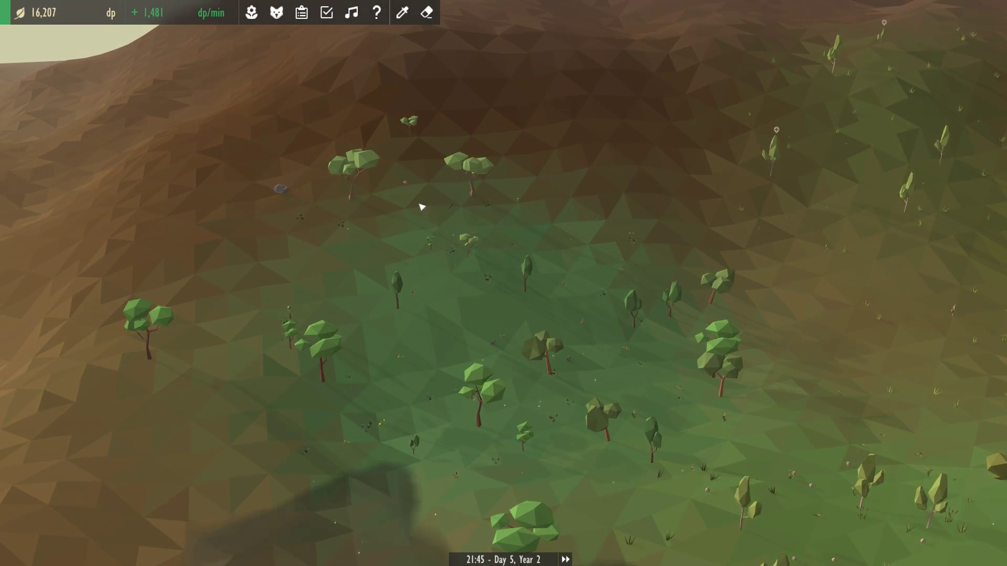
click(407, 192)
click(314, 42)
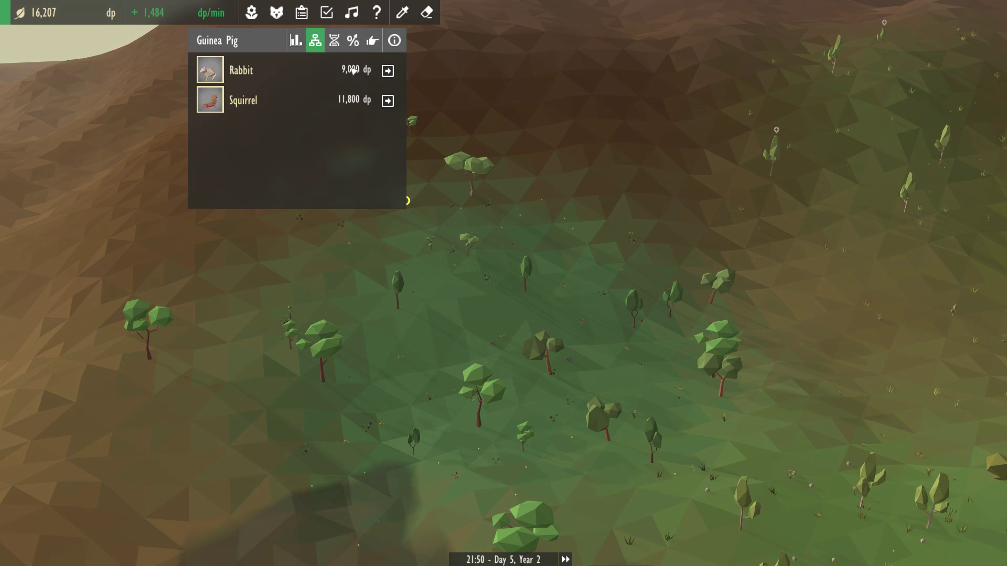
click(387, 69)
Show a grazing guinea pig's stats, with environment at 76% and liked species 2/2.
click(469, 242)
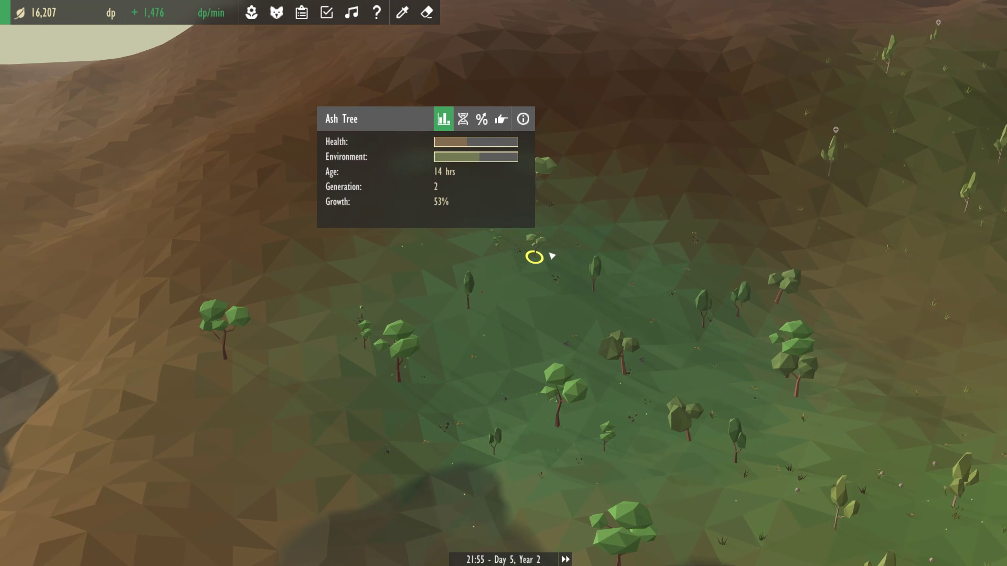
click(538, 257)
drag(519, 236, 473, 229)
click(463, 229)
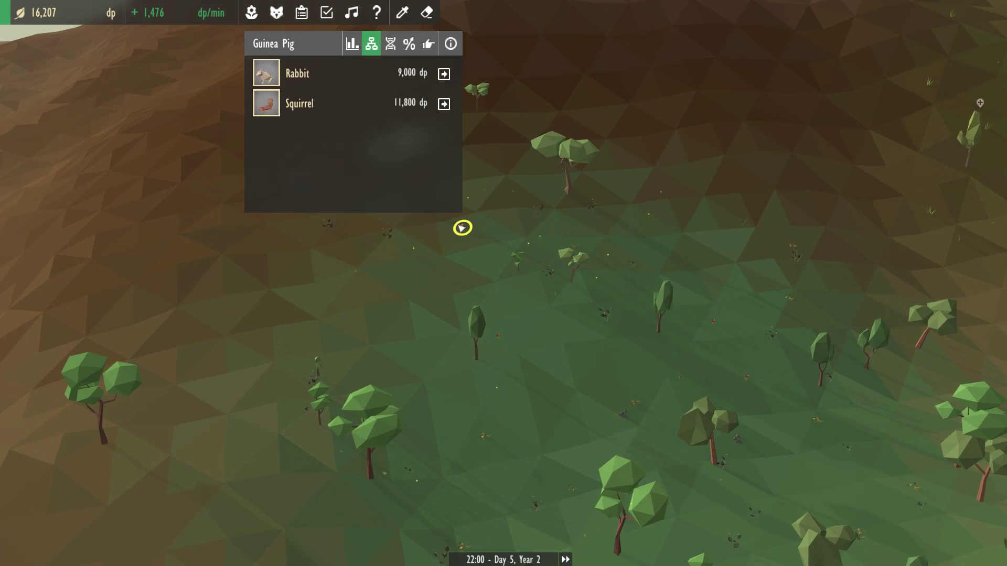
click(352, 43)
mouse_move(398, 108)
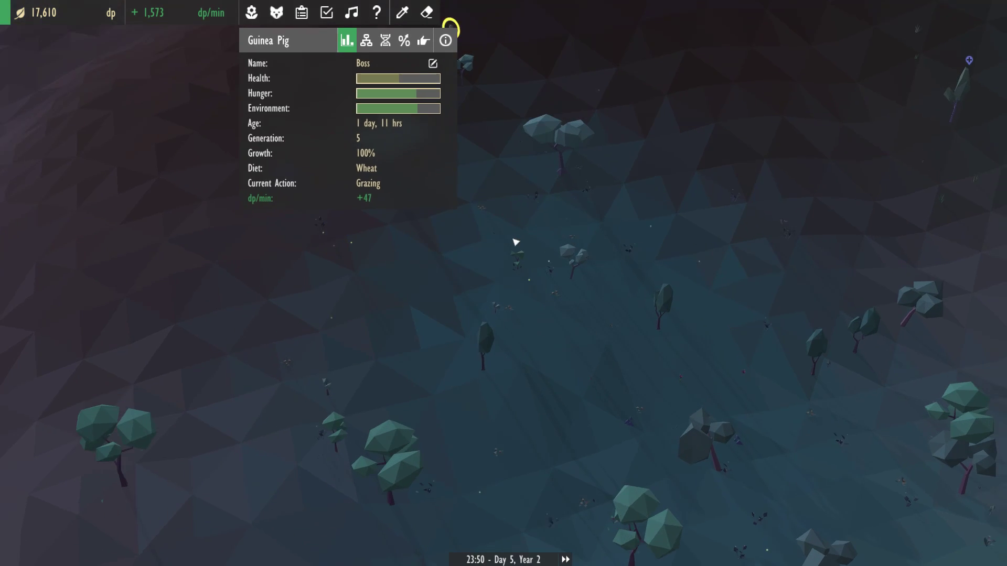
drag(547, 297, 582, 536)
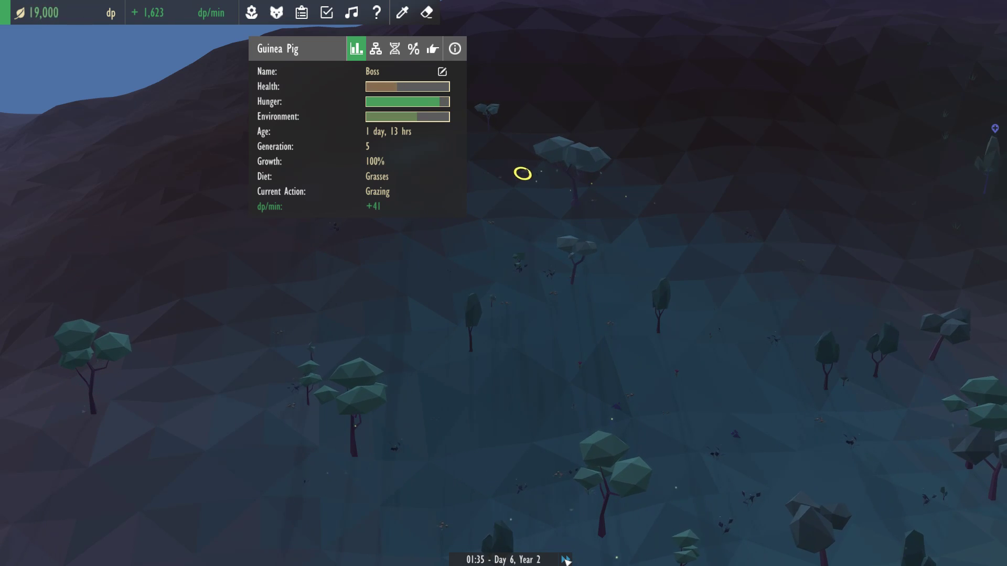
Review the guinea pig's traits, buffs and habitat preferences in its species info.
click(376, 50)
click(414, 50)
click(455, 49)
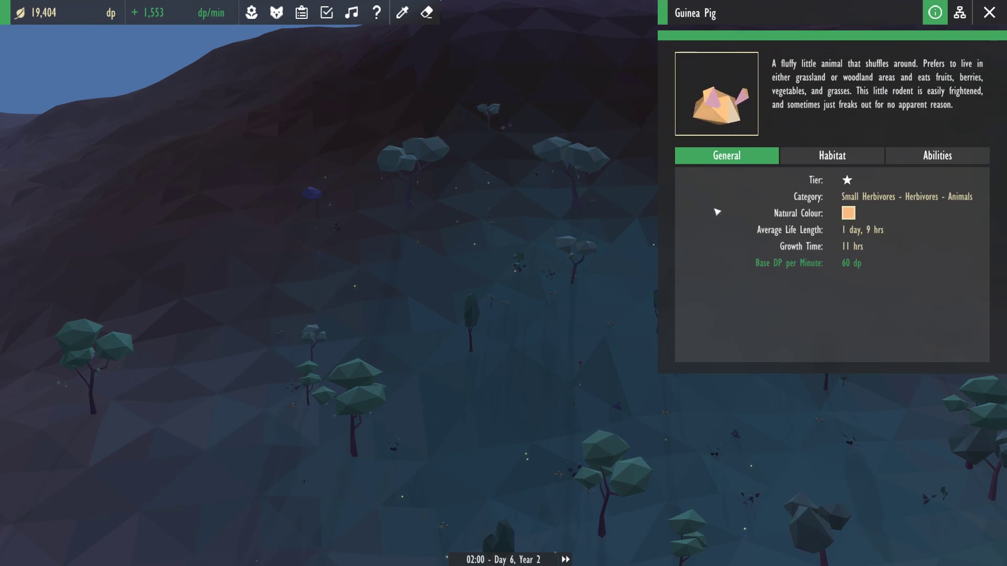
click(832, 155)
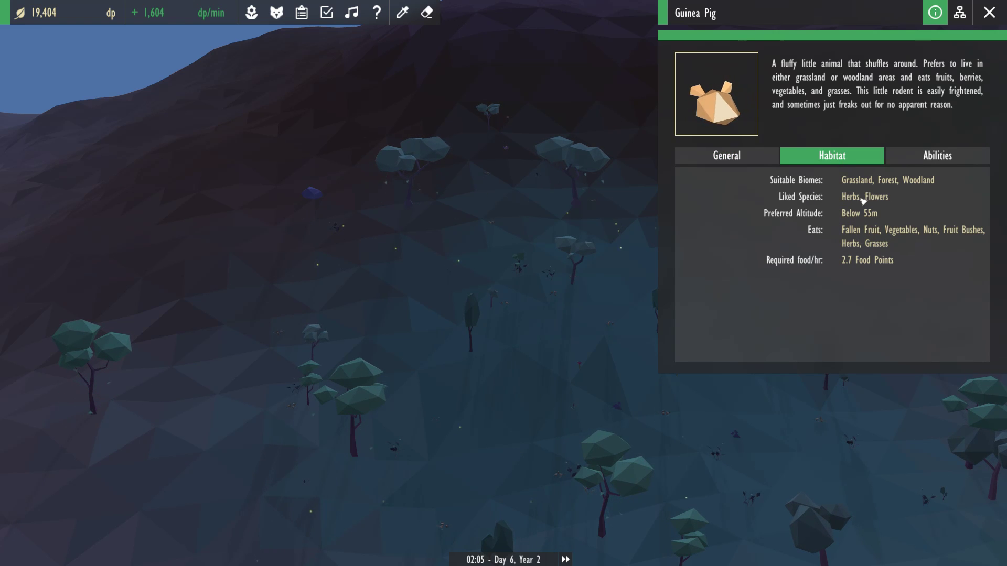
click(548, 136)
scroll(548, 158, up, 5)
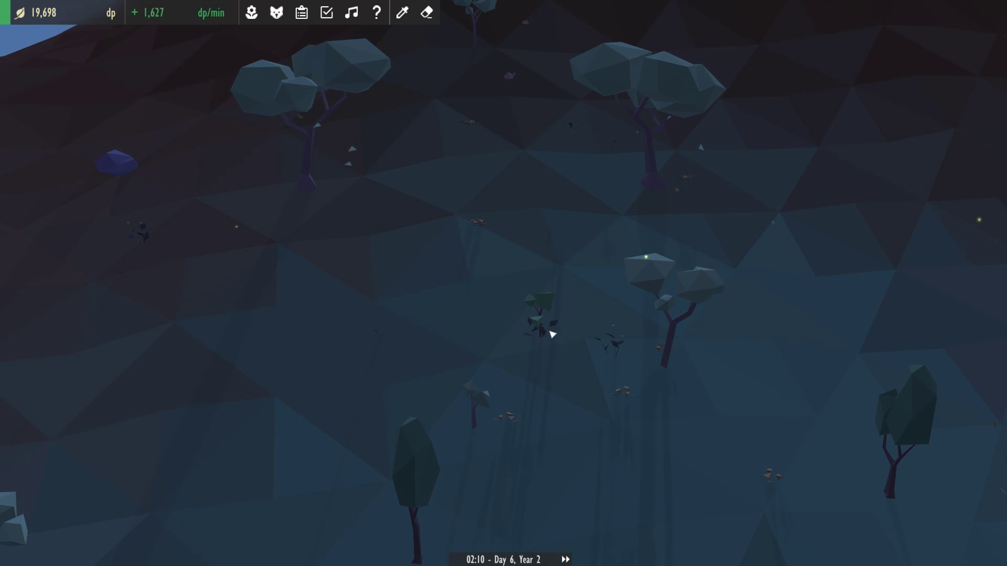
Inspect a nearby sycamore tree and pan across the hillside.
click(542, 319)
click(425, 346)
drag(426, 347, 287, 122)
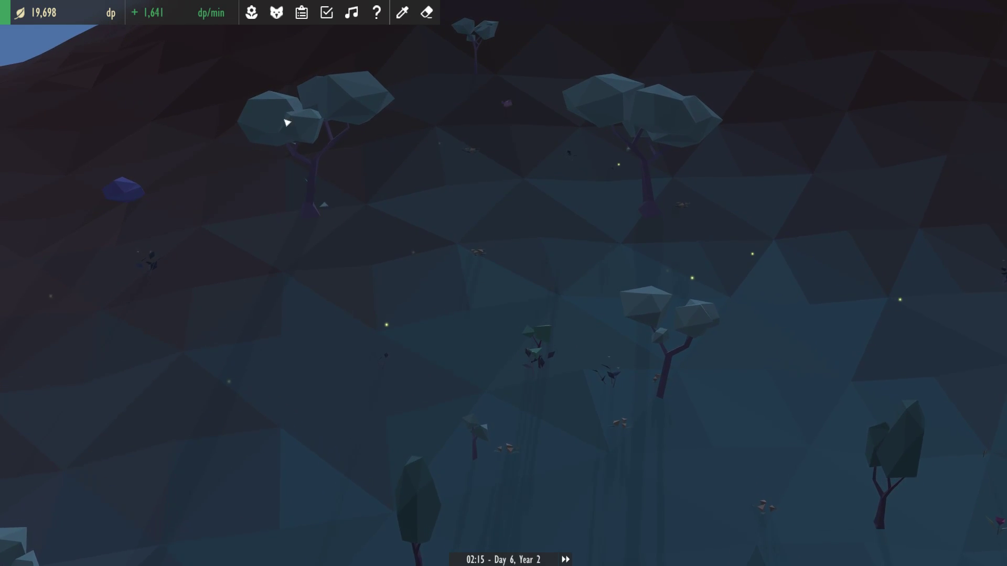
Filter the plant catalogue to Flowers that spread Woodland.
click(427, 11)
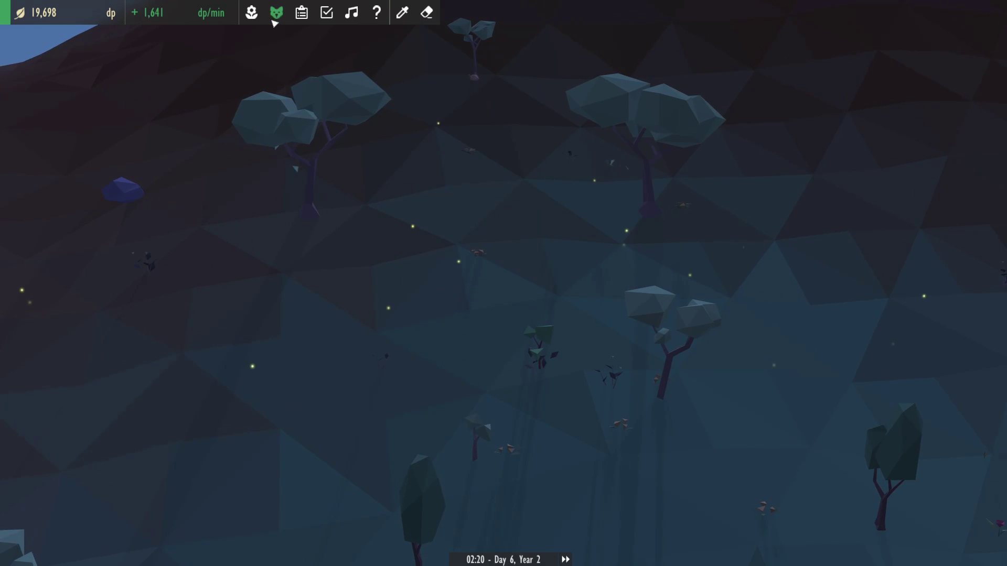
click(250, 12)
click(366, 55)
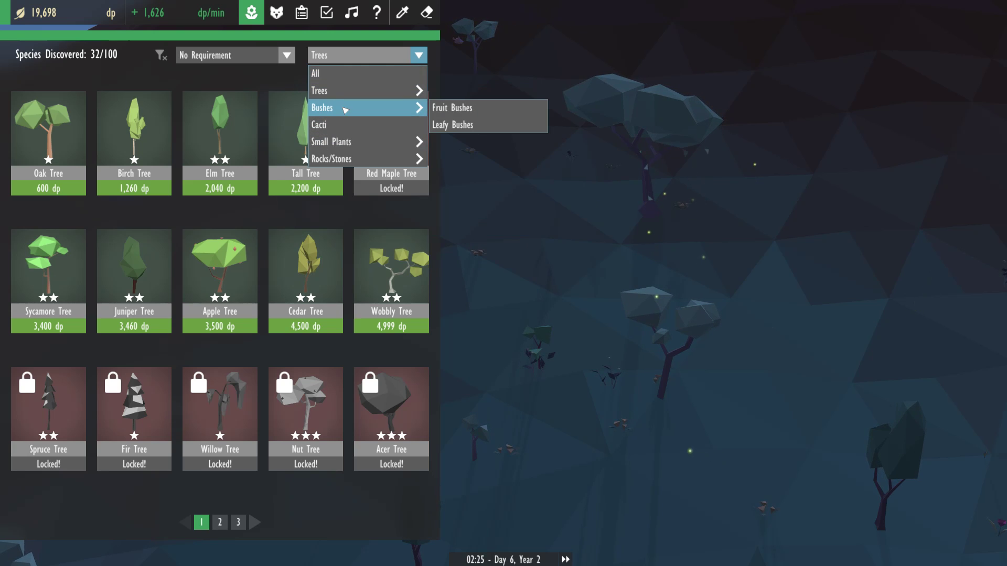
click(457, 227)
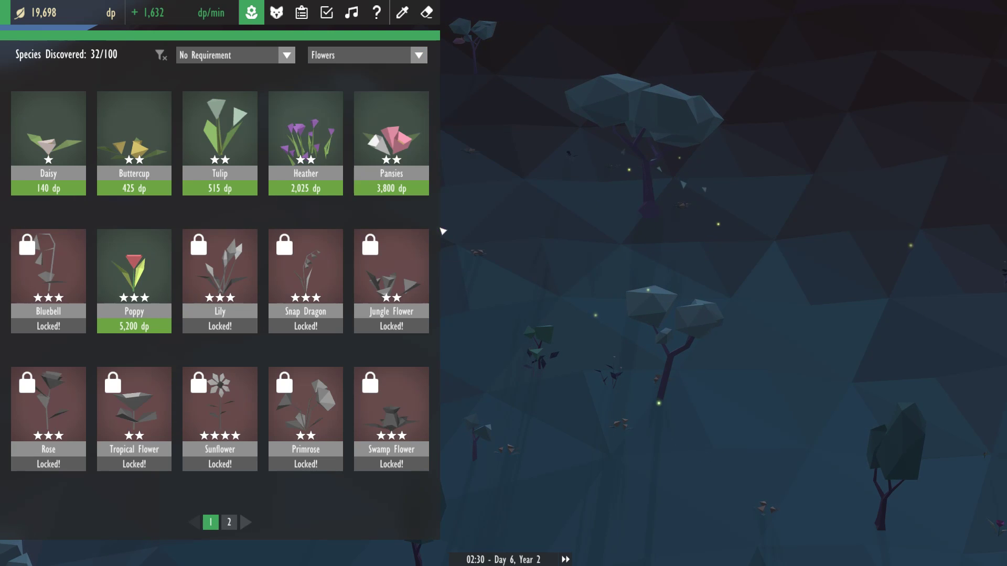
click(287, 56)
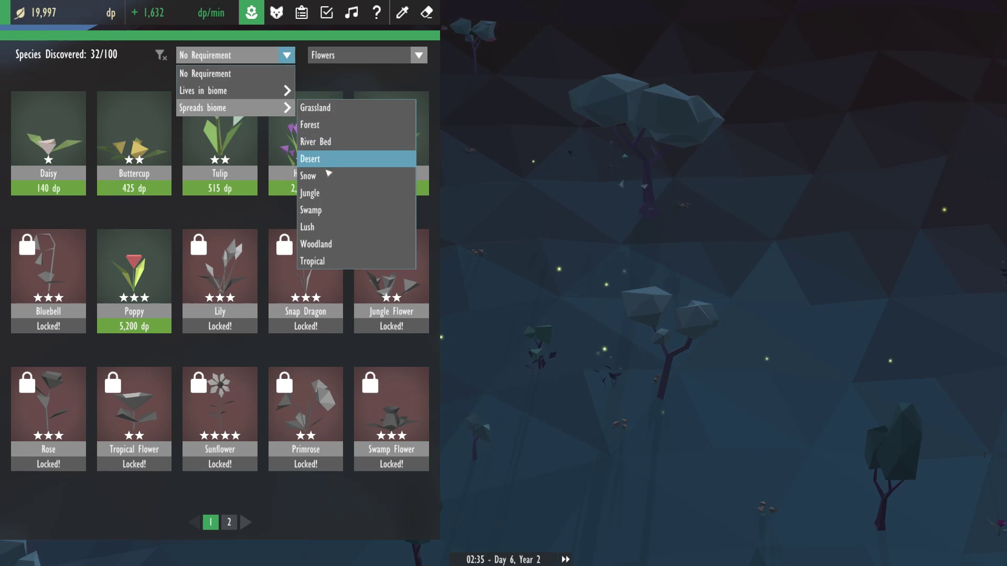
click(317, 244)
Try the Poppy at a 17% spot, then choose the Buttercup instead.
click(134, 147)
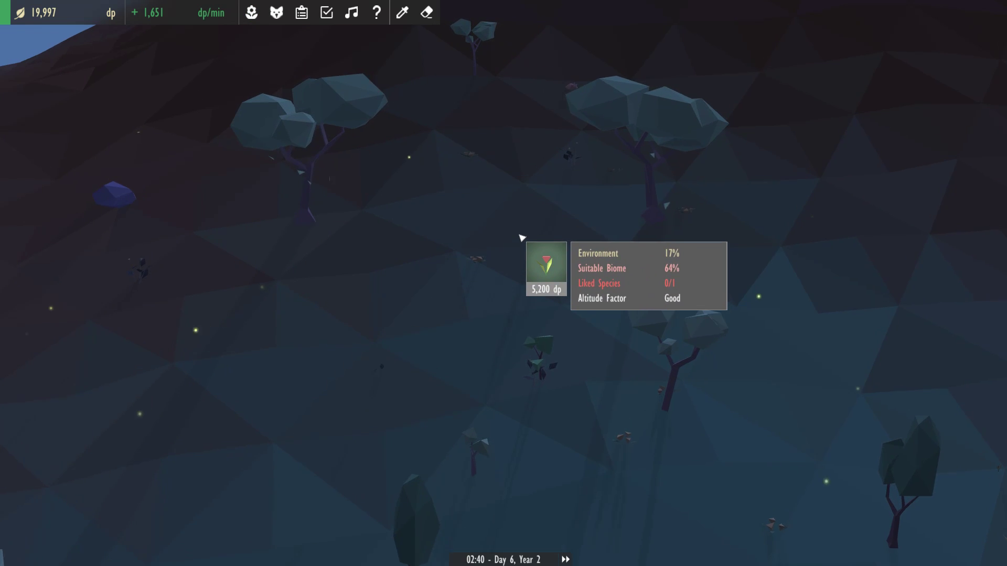
right_click(401, 126)
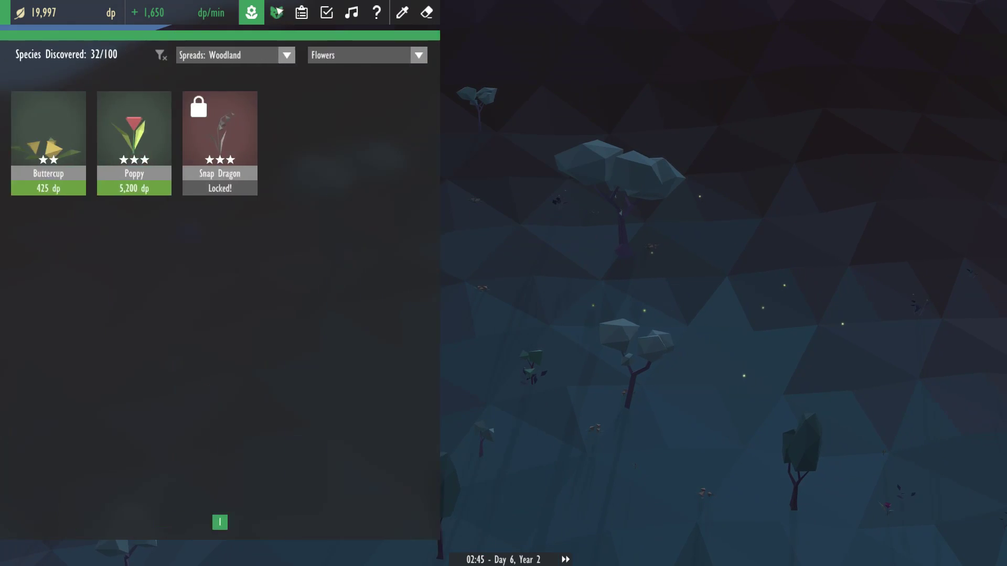
click(48, 142)
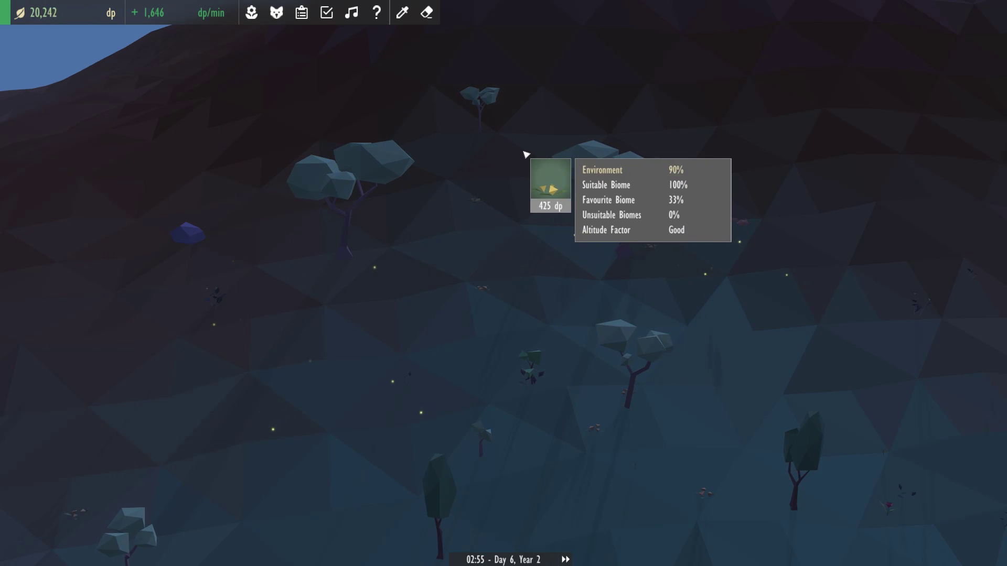
Plant a buttercup on the hillside and view a guinea pig's Rabbit requirements.
click(735, 195)
key(Escape)
click(732, 224)
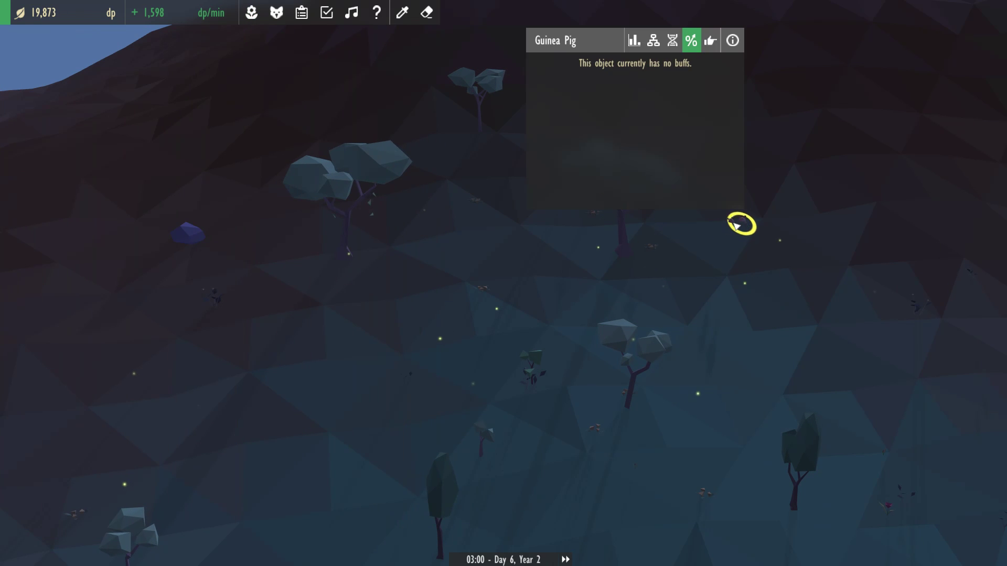
click(733, 224)
click(641, 42)
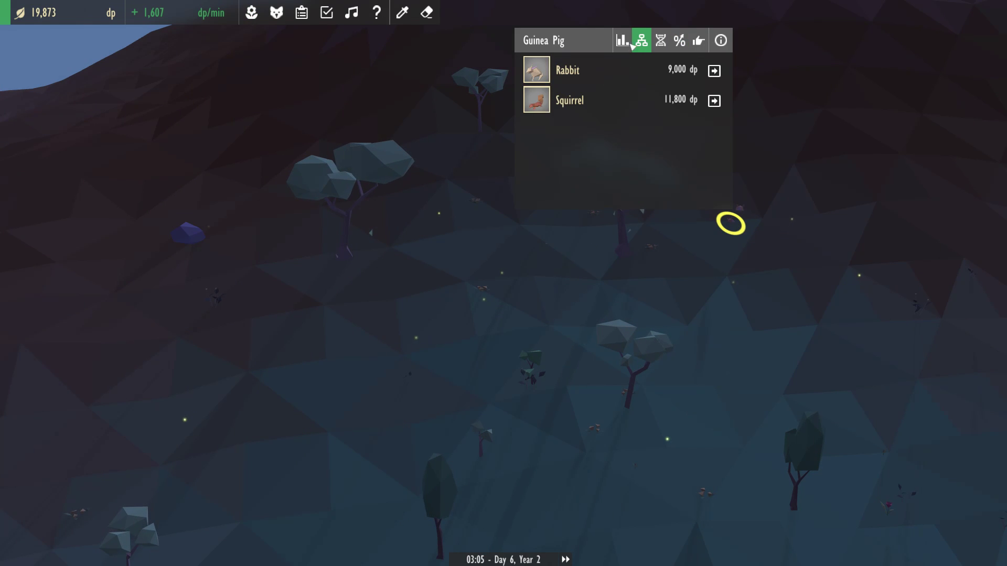
click(714, 70)
Review the guinea pig's stats, genetic traits and habitat preferences.
click(622, 42)
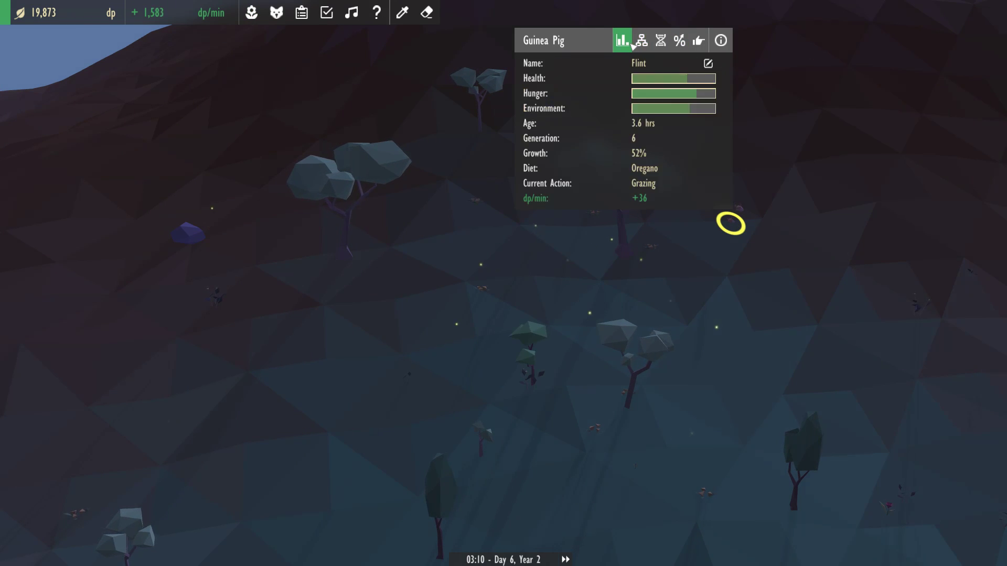
click(698, 40)
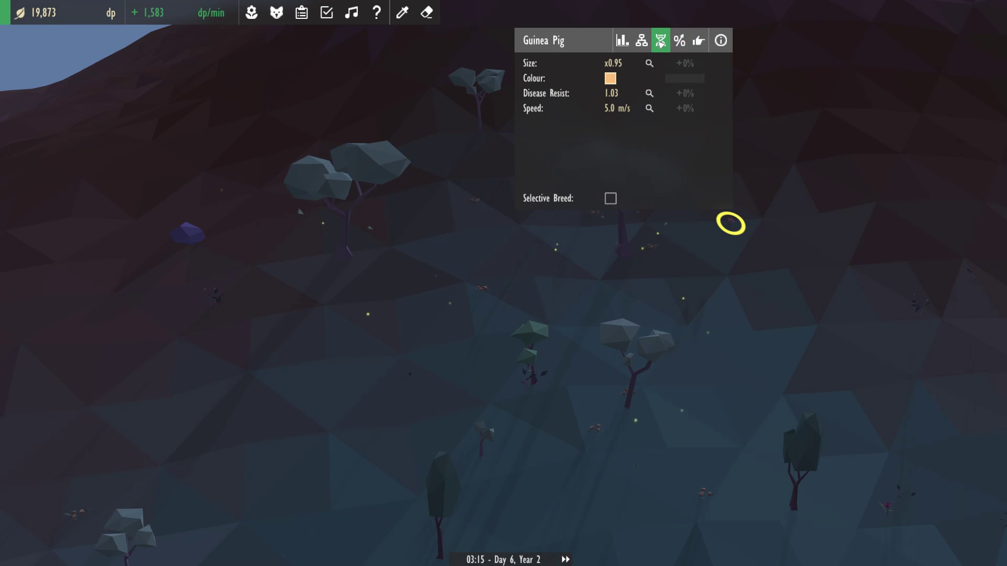
click(721, 41)
click(833, 155)
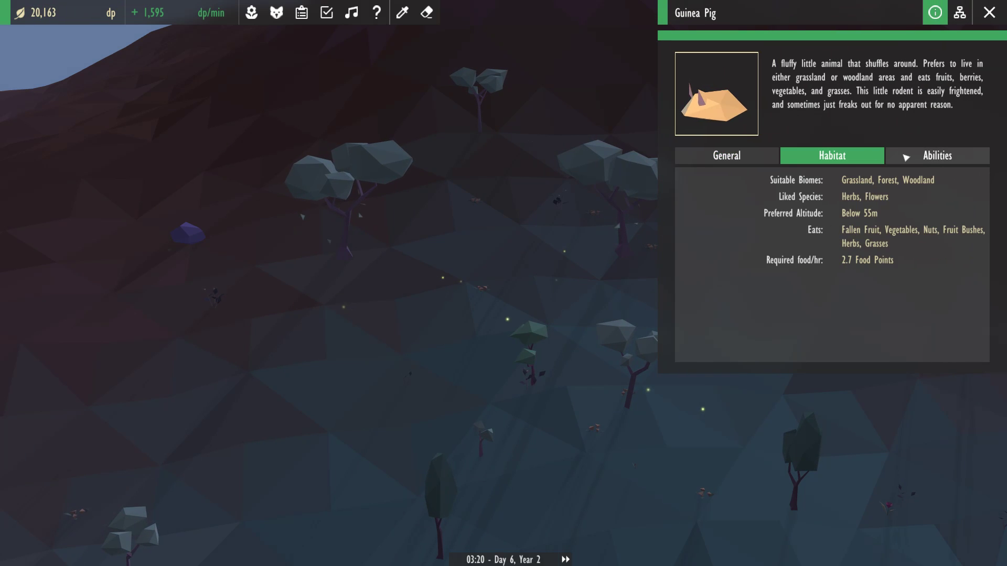
click(622, 252)
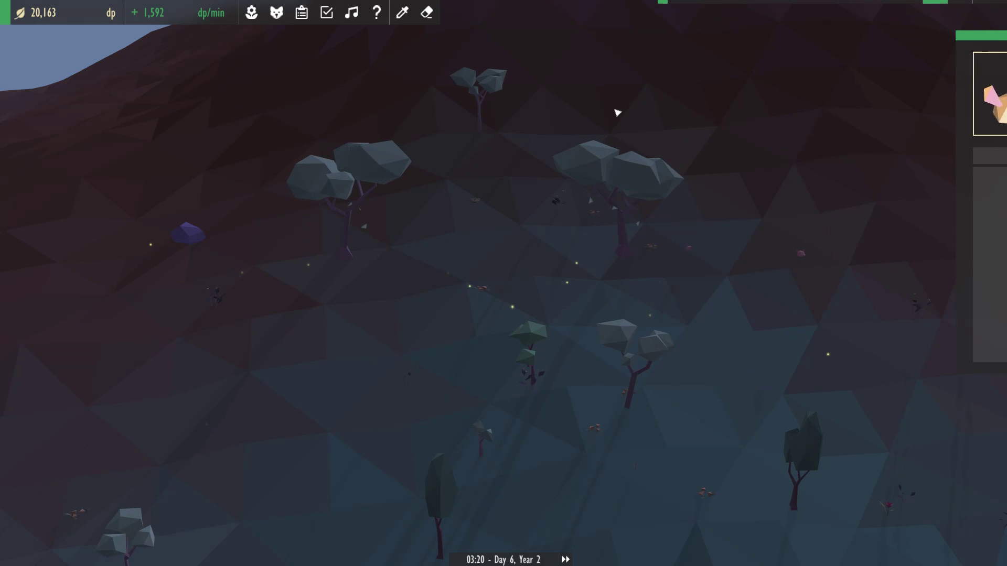
Inspect the nearby oregano and ash, then check a guinea pig's 63% environment breakdown.
click(558, 207)
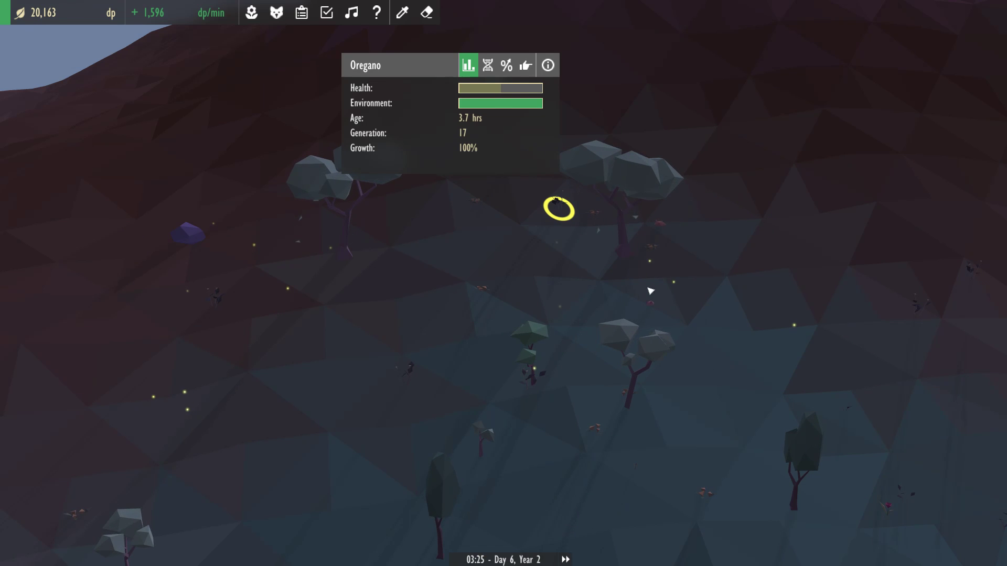
click(630, 236)
scroll(630, 236, up, 3)
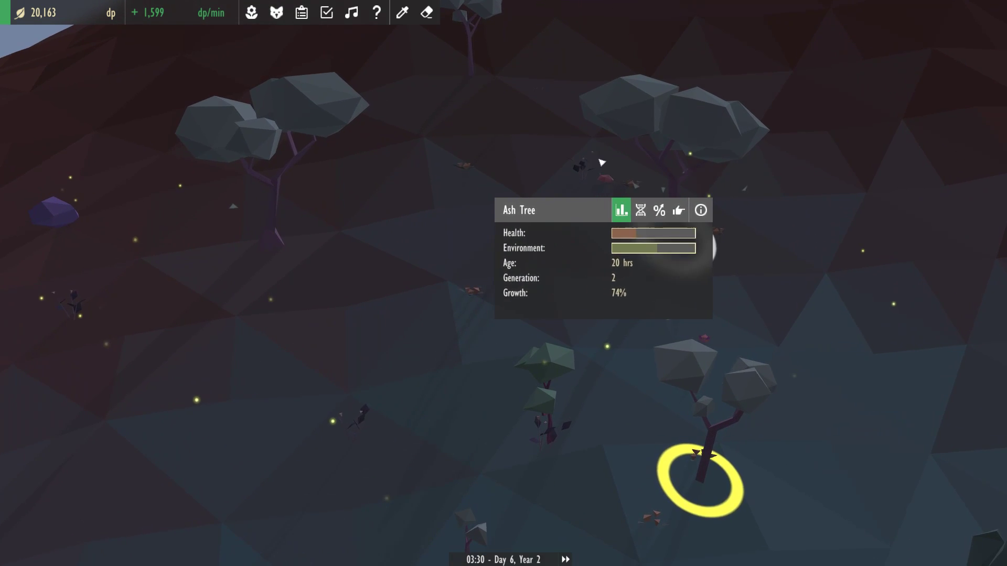
click(583, 175)
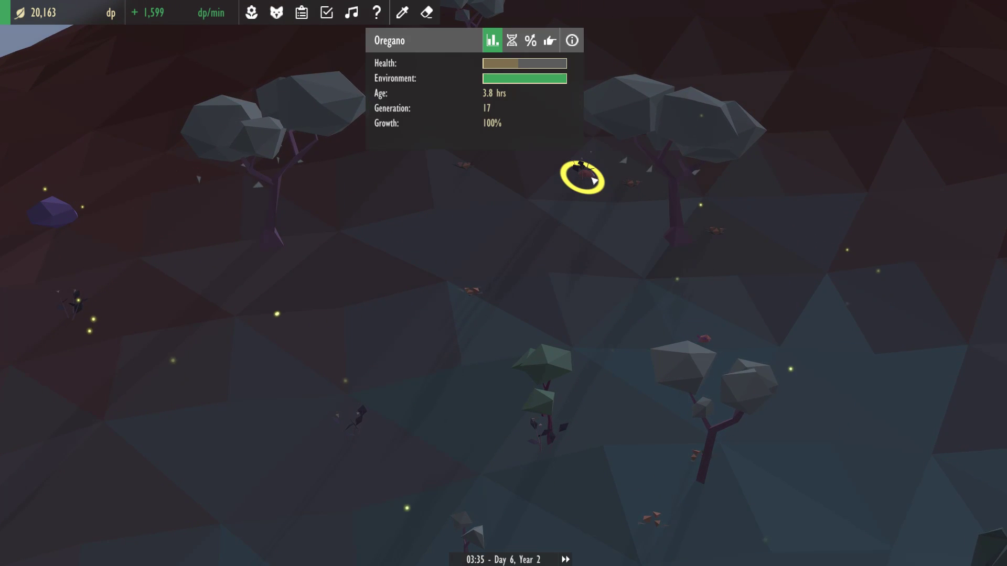
click(605, 179)
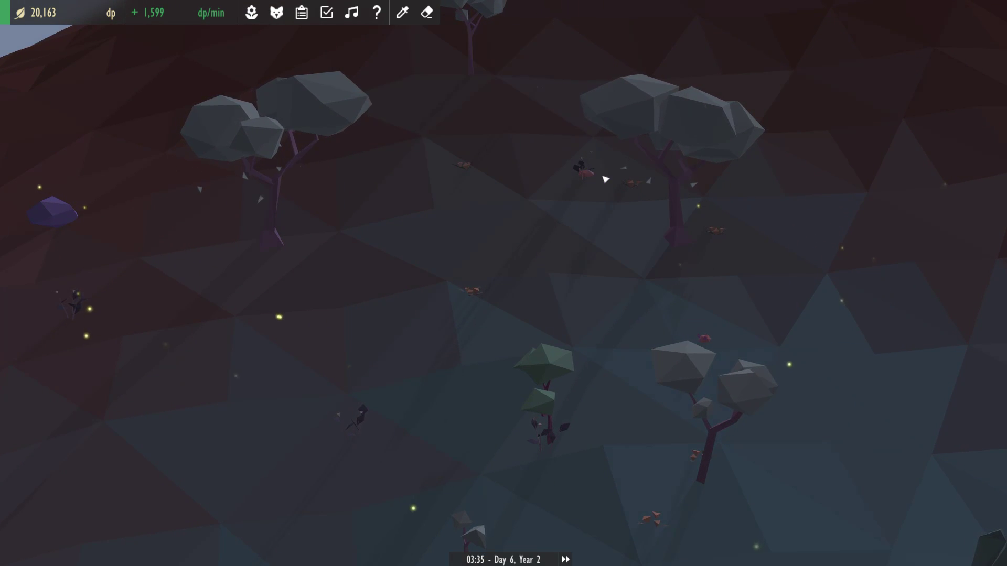
click(586, 169)
click(469, 40)
mouse_move(520, 109)
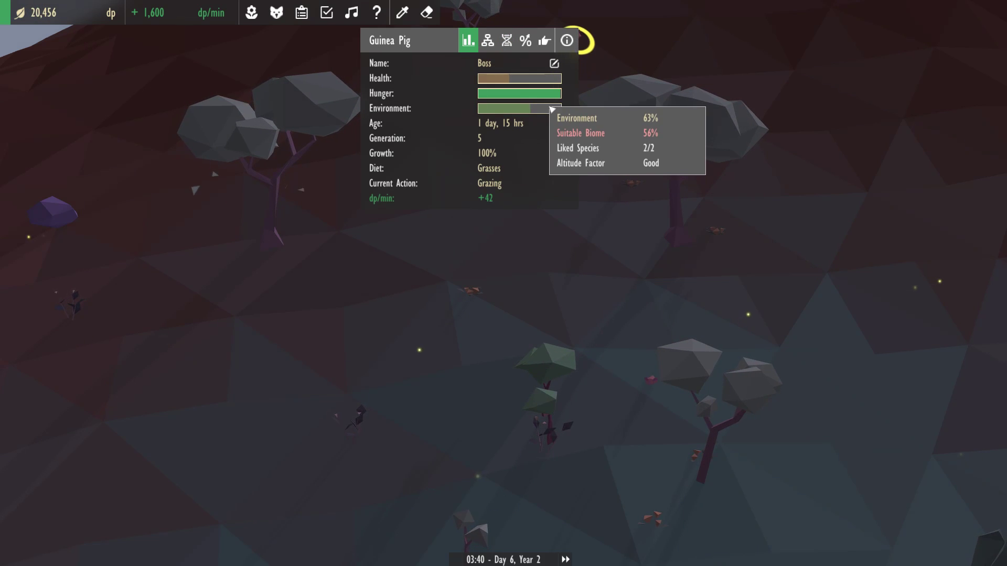
click(639, 240)
scroll(639, 240, down, 3)
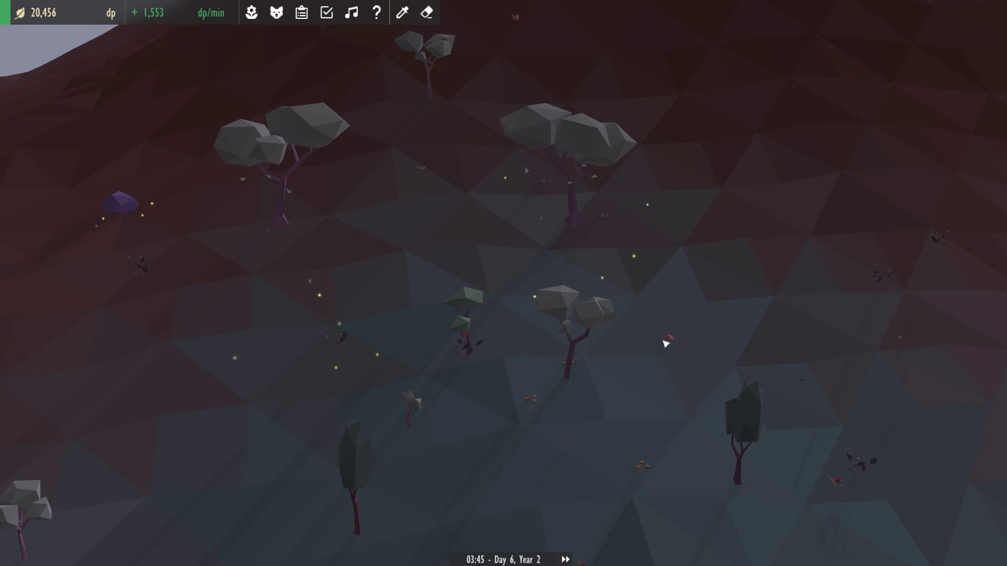
Check another guinea pig's Rabbit requirements, which still need over 85% satisfaction.
click(646, 308)
click(562, 120)
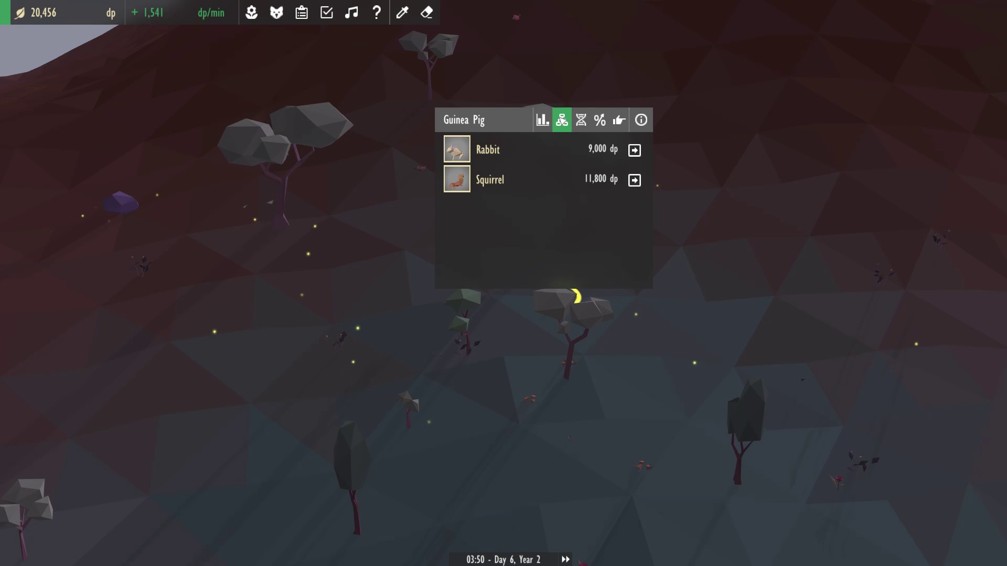
click(636, 150)
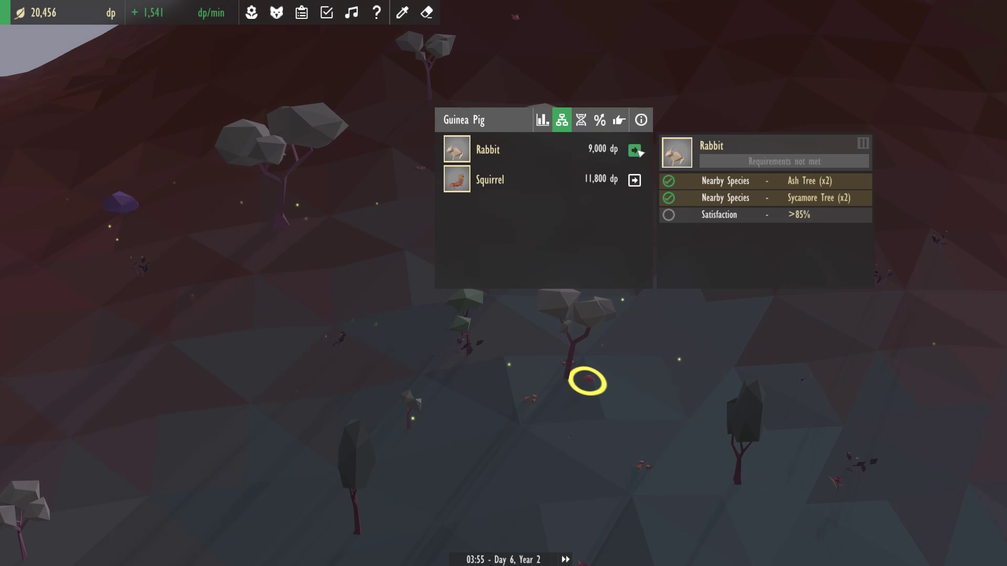
right_click(717, 227)
drag(630, 283, 443, 169)
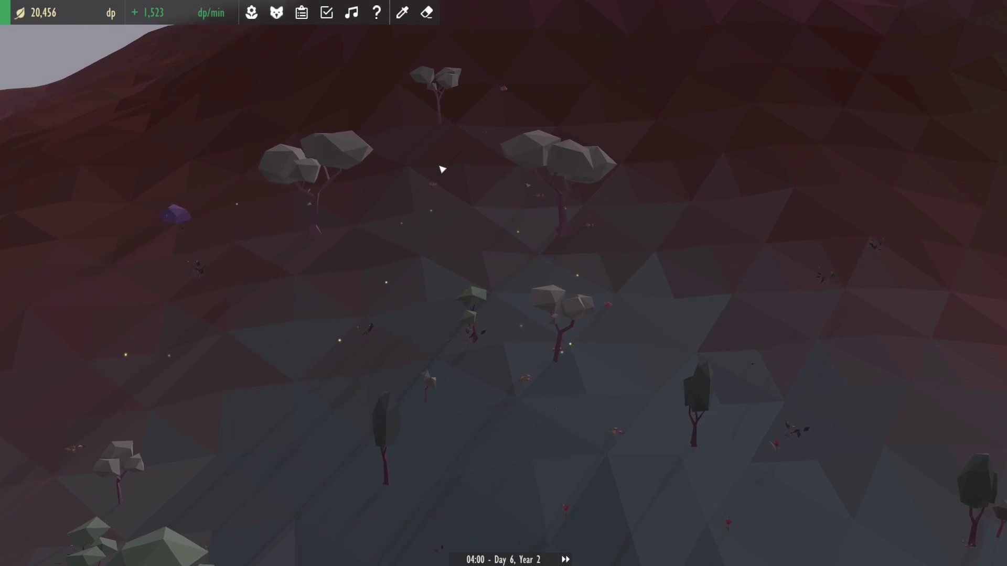
Plant two 425 dp buttercups, one right of the large trees and one near the upper-left tree.
click(252, 13)
mouse_move(134, 142)
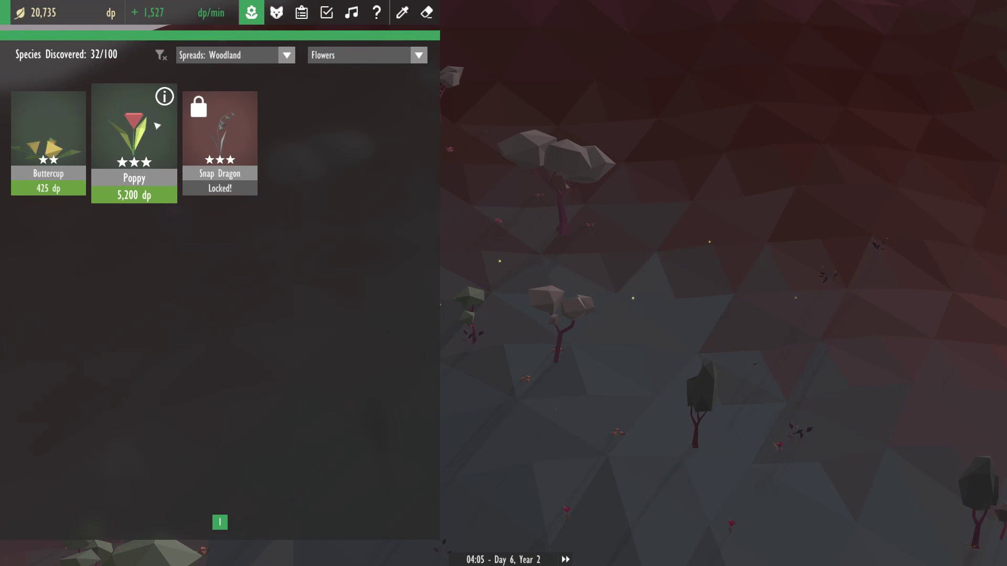
click(47, 141)
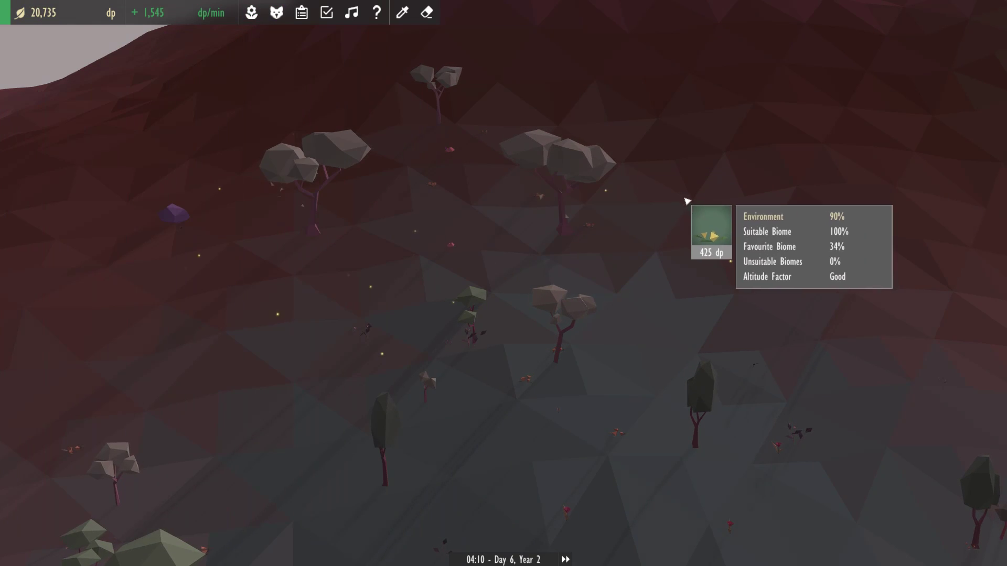
click(692, 203)
click(339, 114)
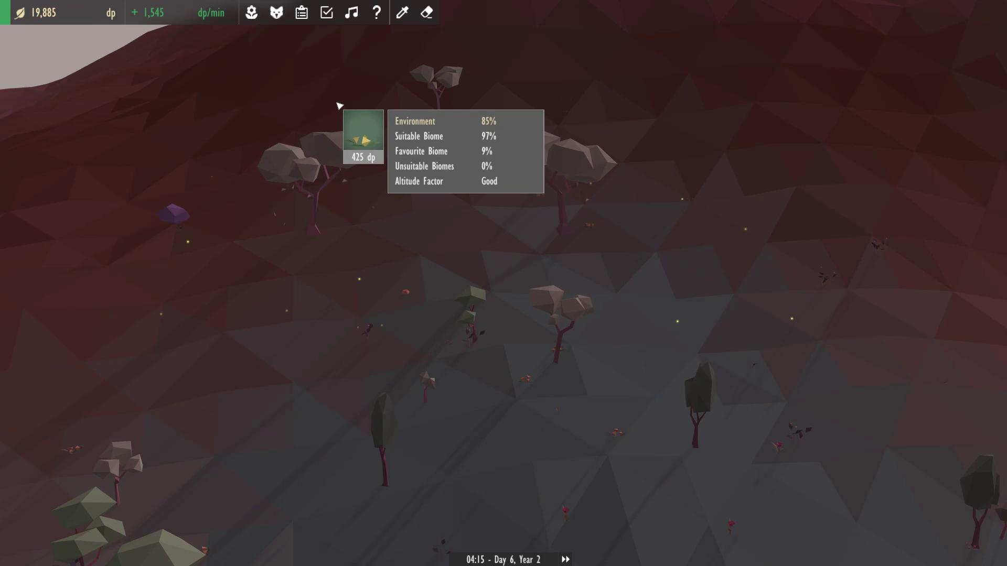
click(236, 244)
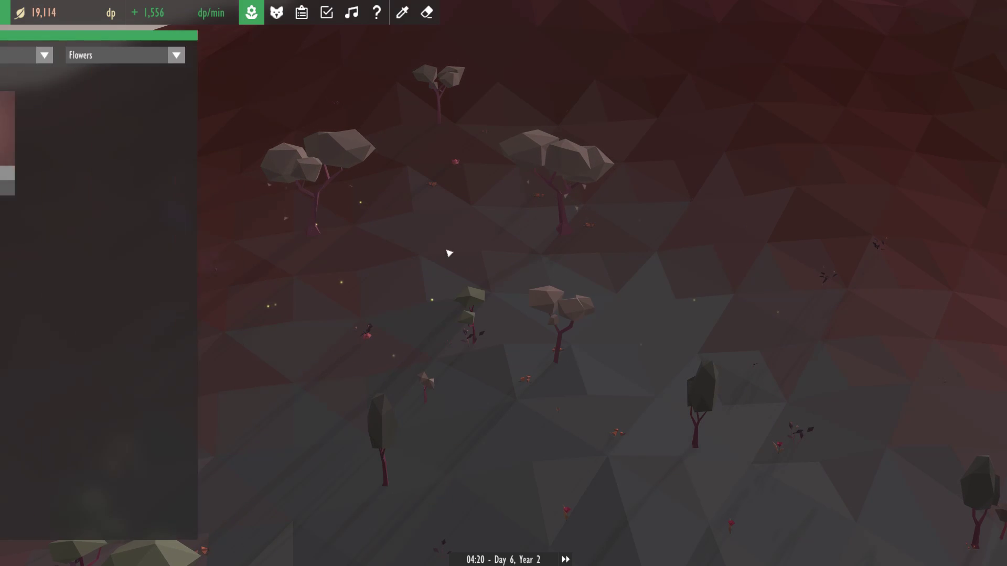
click(252, 13)
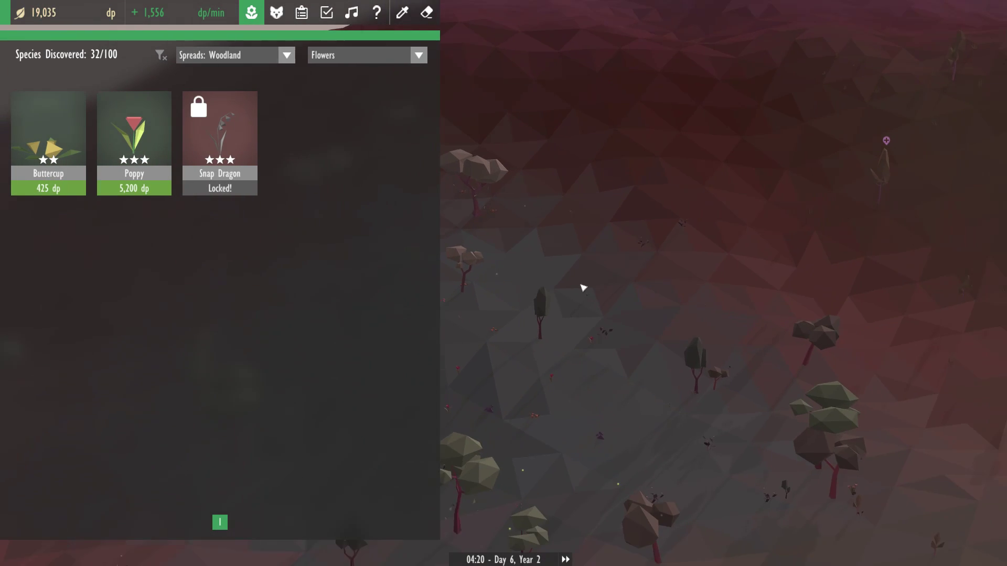
key(Escape)
scroll(583, 288, down, 5)
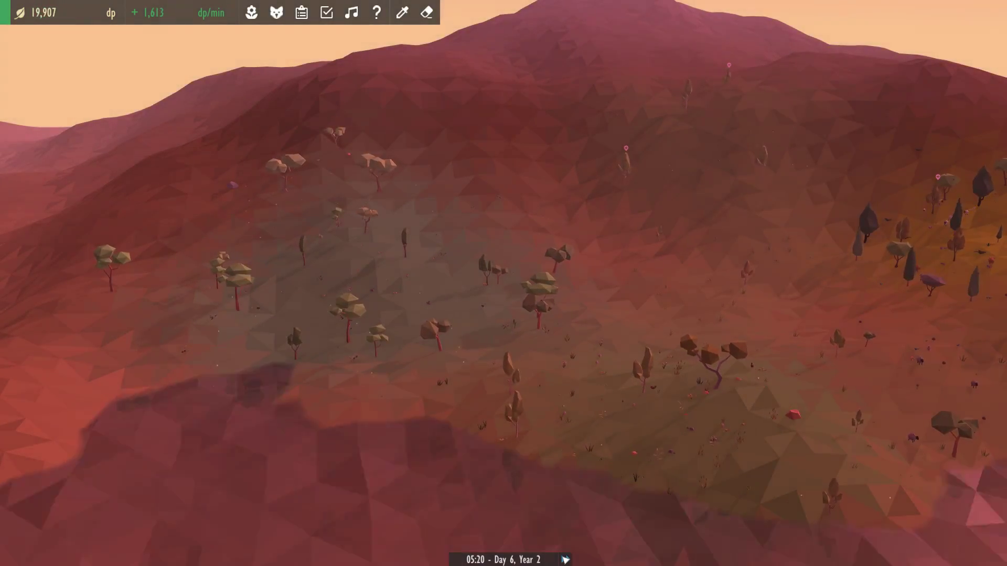
scroll(614, 349, up, 2)
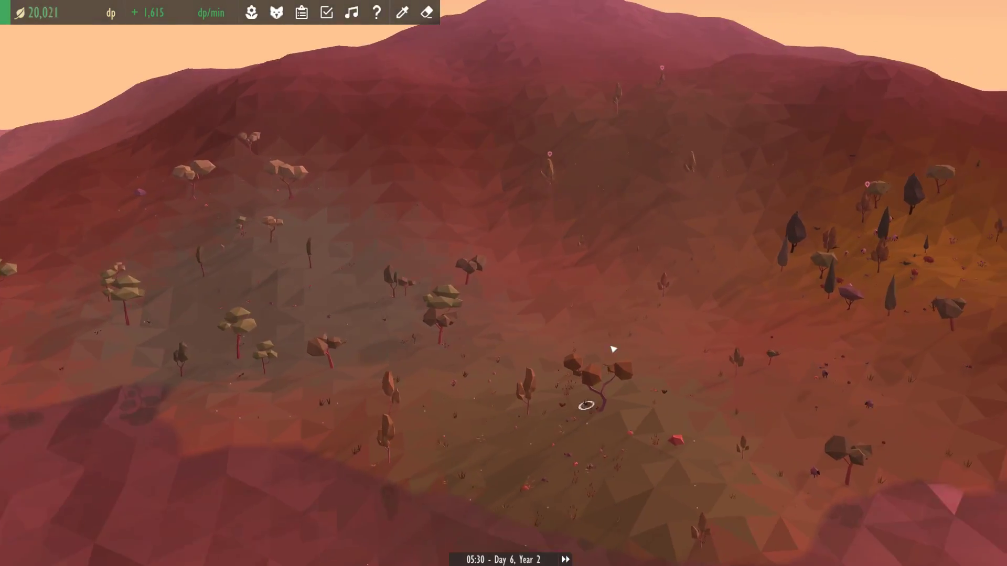
scroll(614, 349, up, 6)
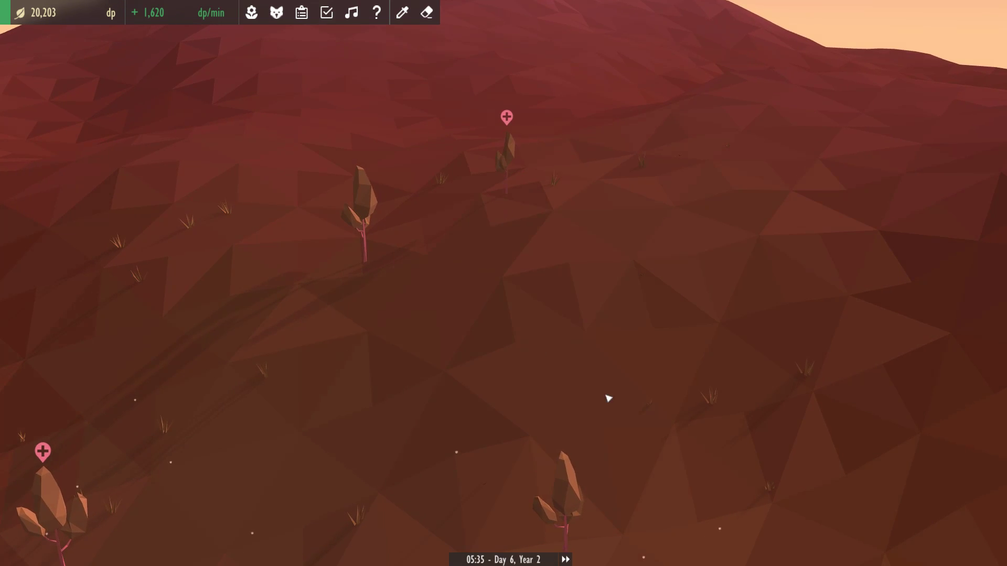
scroll(608, 399, down, 4)
scroll(608, 399, down, 4)
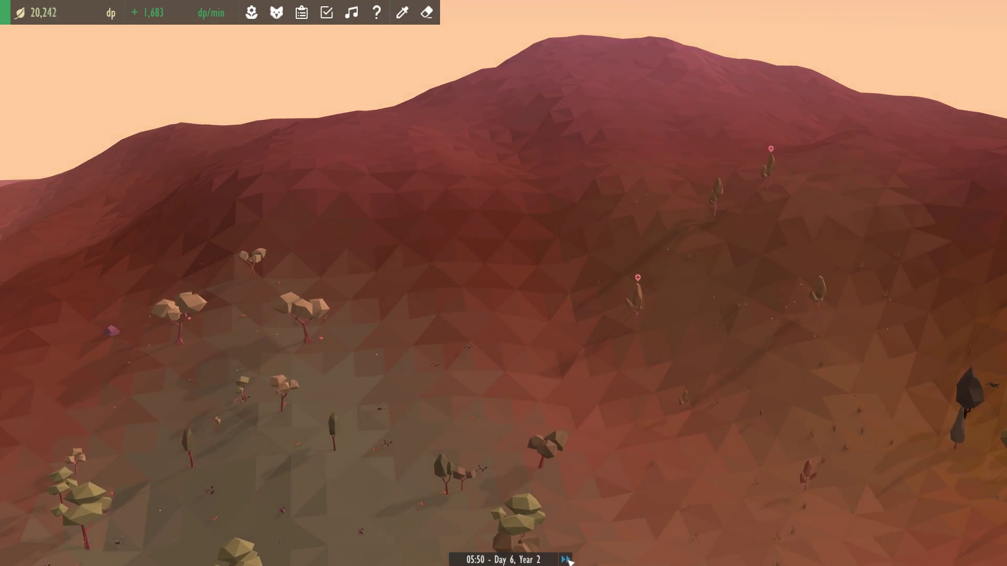
key(a)
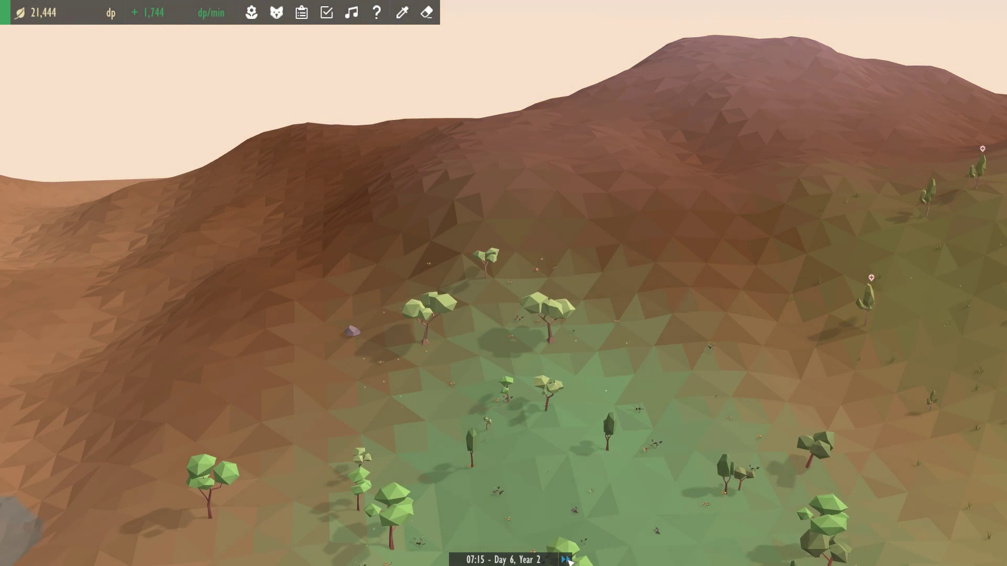
scroll(551, 409, up, 6)
click(544, 281)
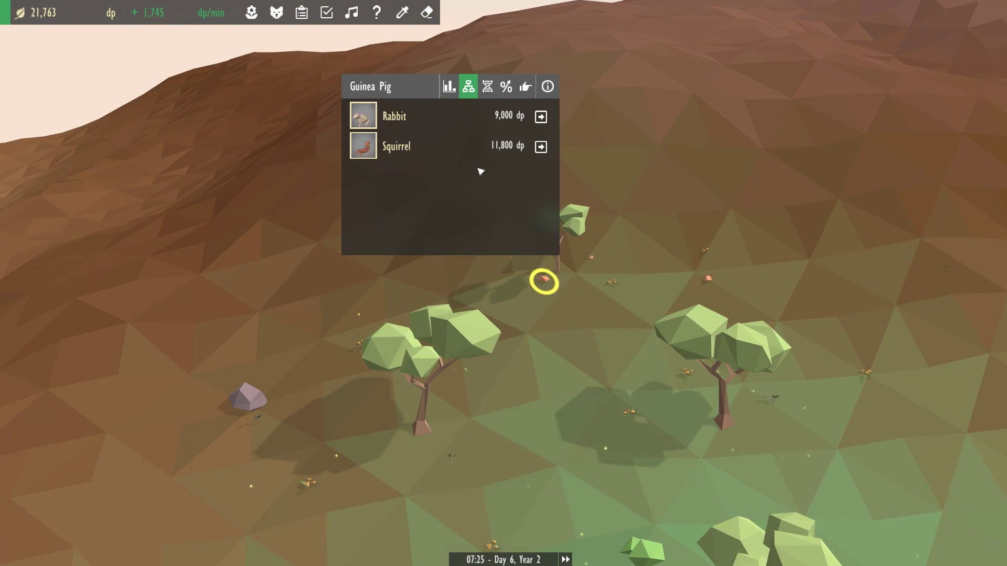
click(541, 117)
click(680, 281)
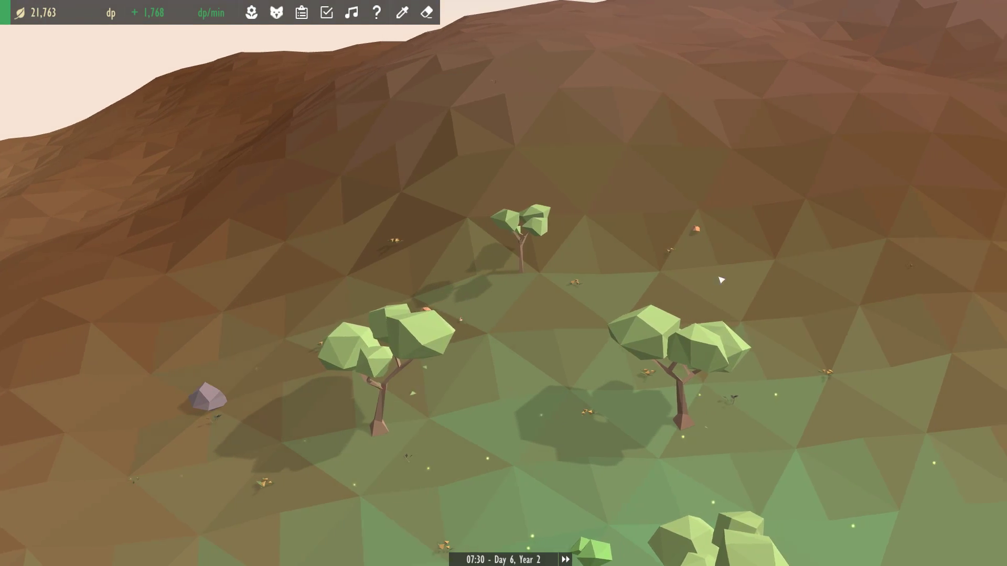
click(682, 226)
click(574, 40)
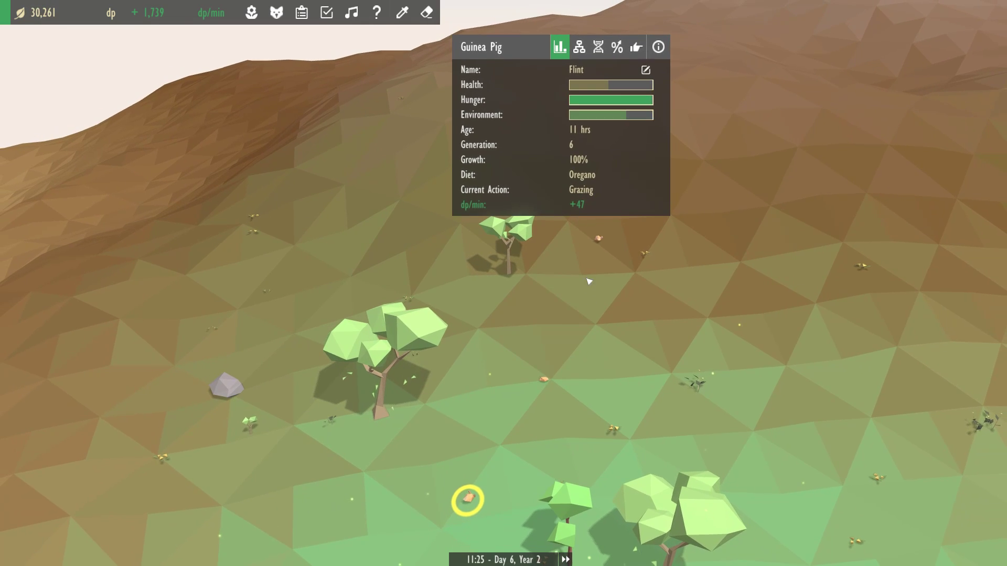
click(598, 238)
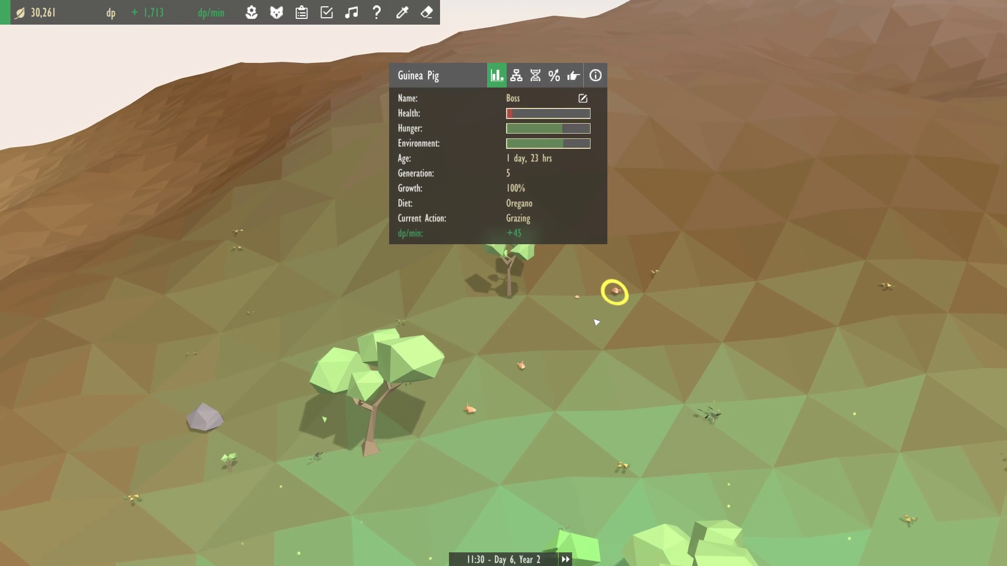
click(605, 268)
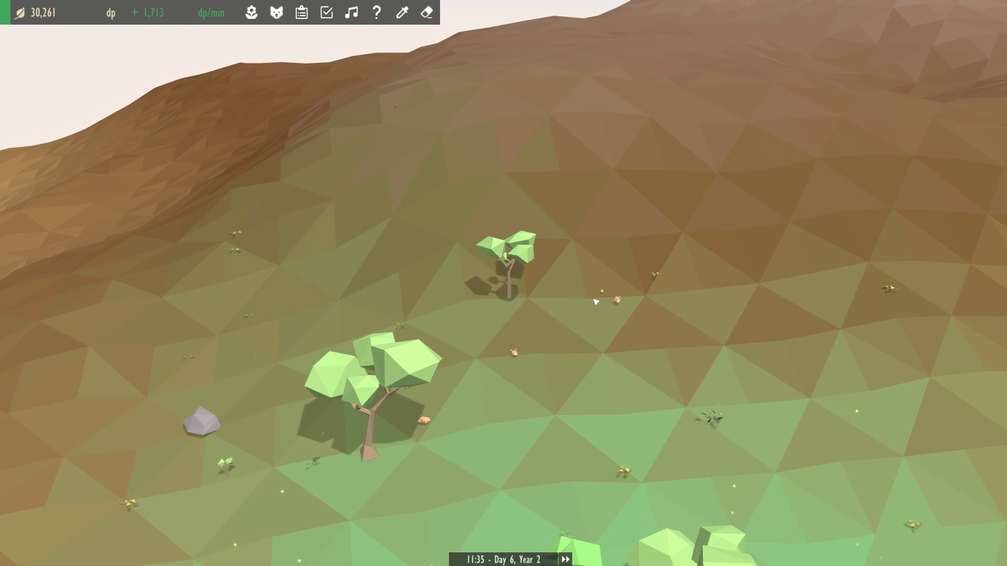
click(495, 306)
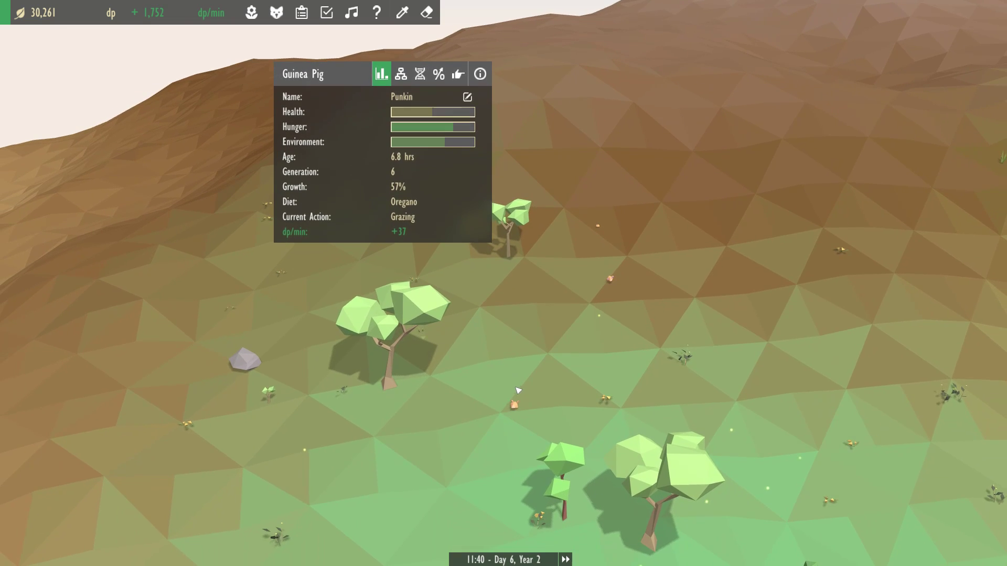
key(Escape)
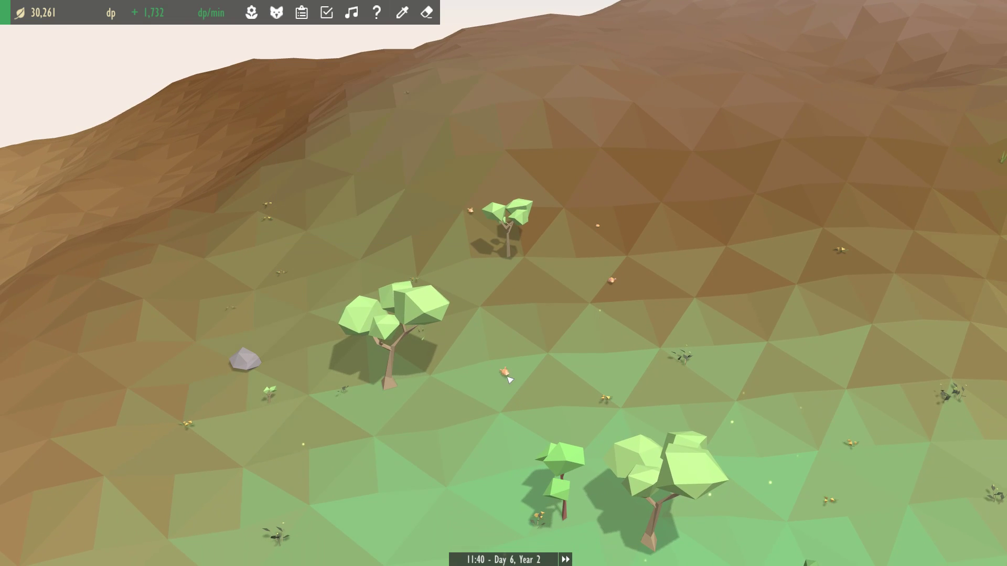
click(488, 342)
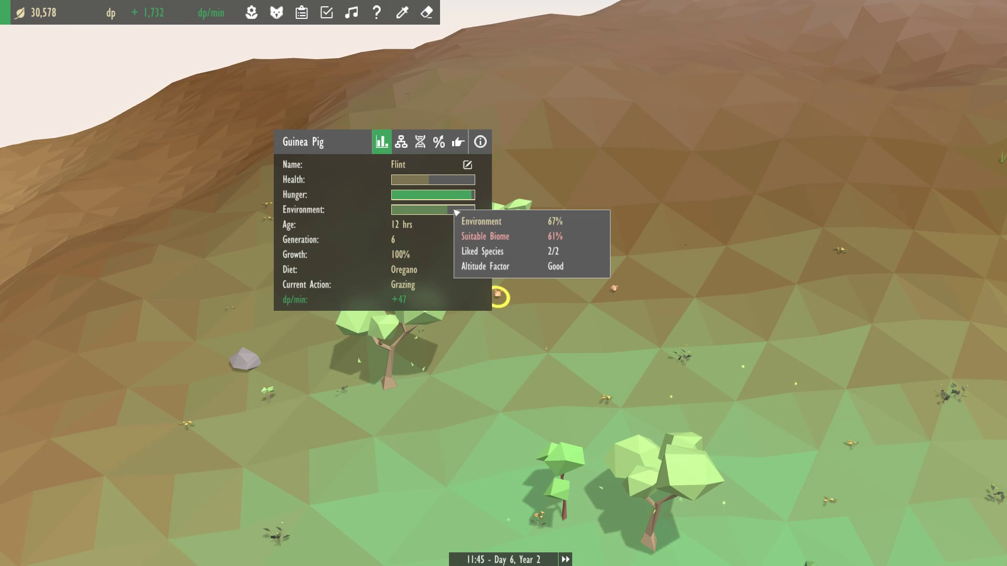
key(Escape)
scroll(580, 264, down, 2)
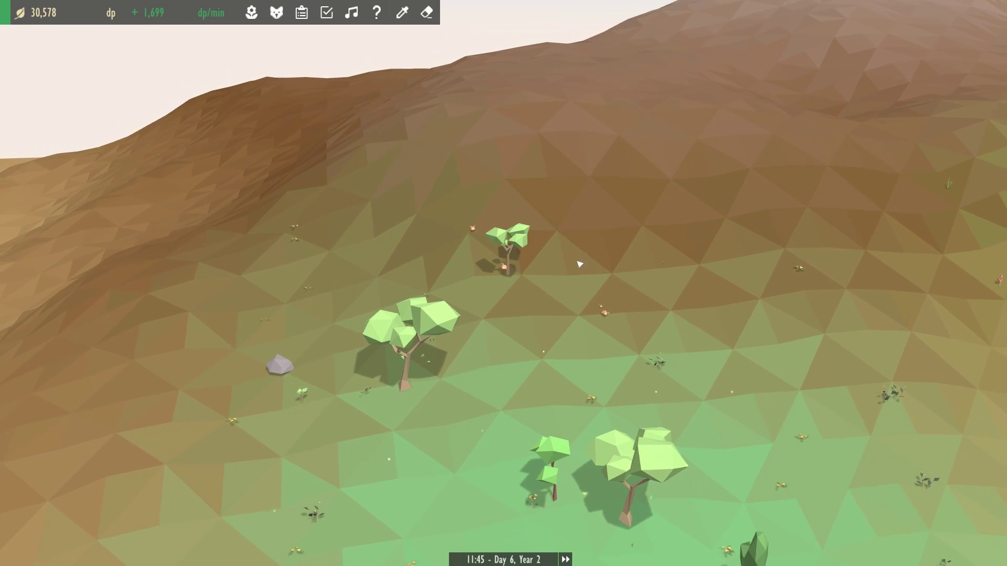
scroll(579, 265, down, 1)
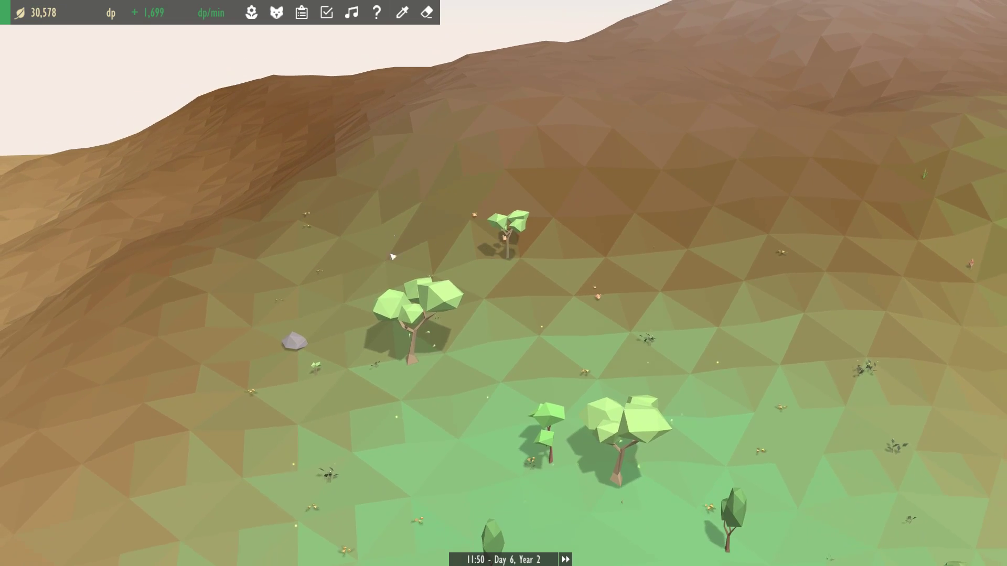
scroll(472, 236, down, 1)
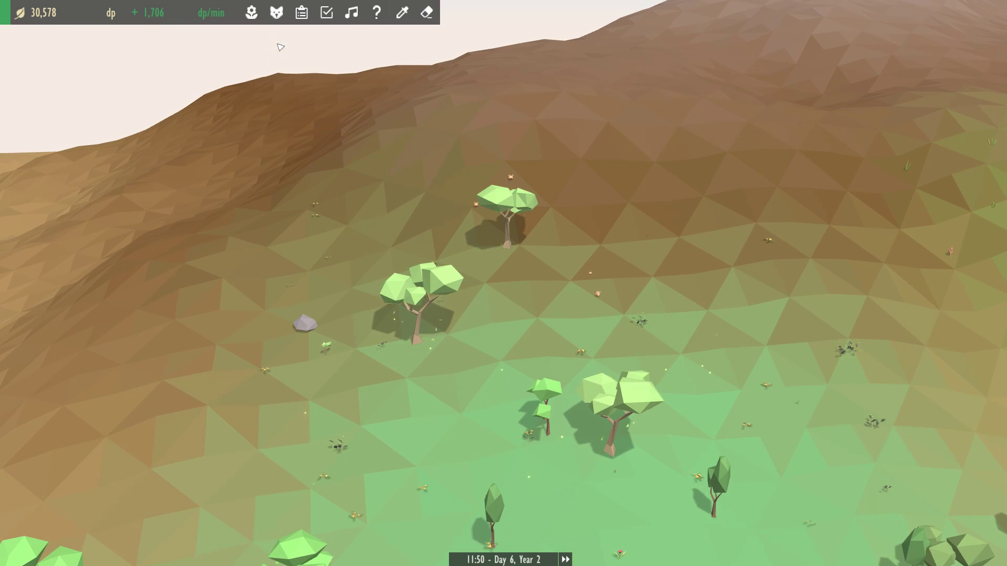
Try placing the Poppy, then review its habitat needs in the species details.
click(252, 13)
click(157, 149)
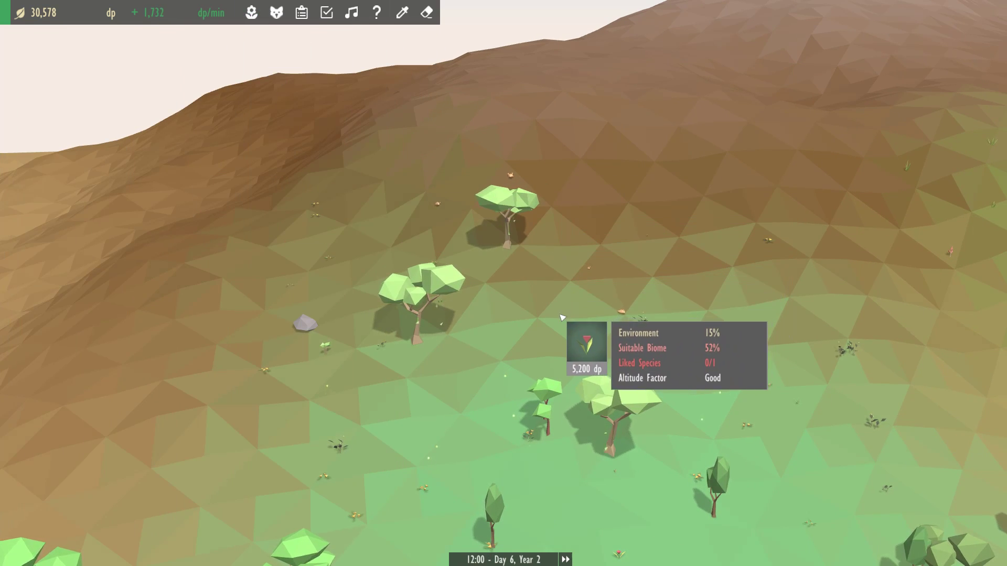
right_click(554, 300)
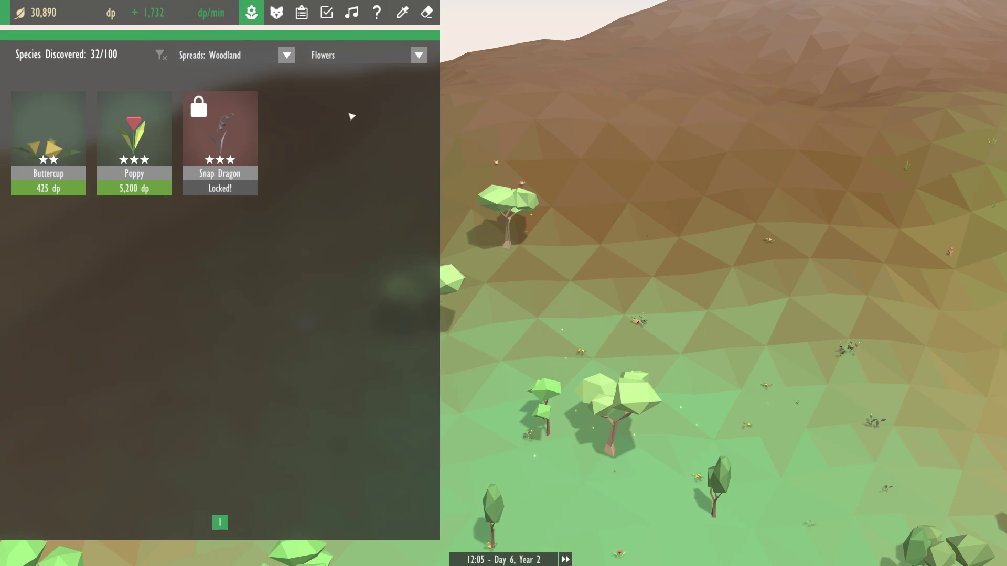
click(165, 96)
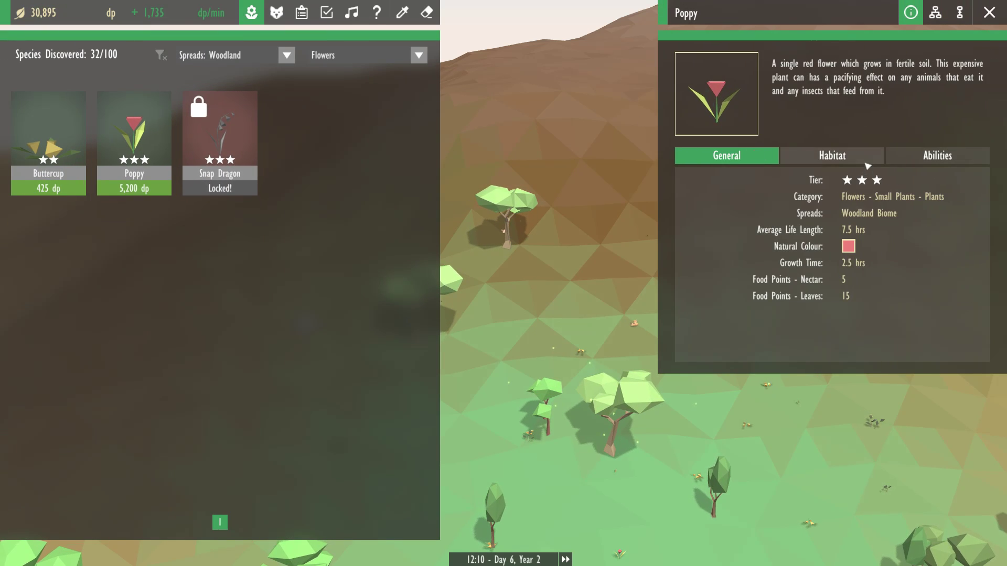
click(832, 155)
click(727, 156)
key(Escape)
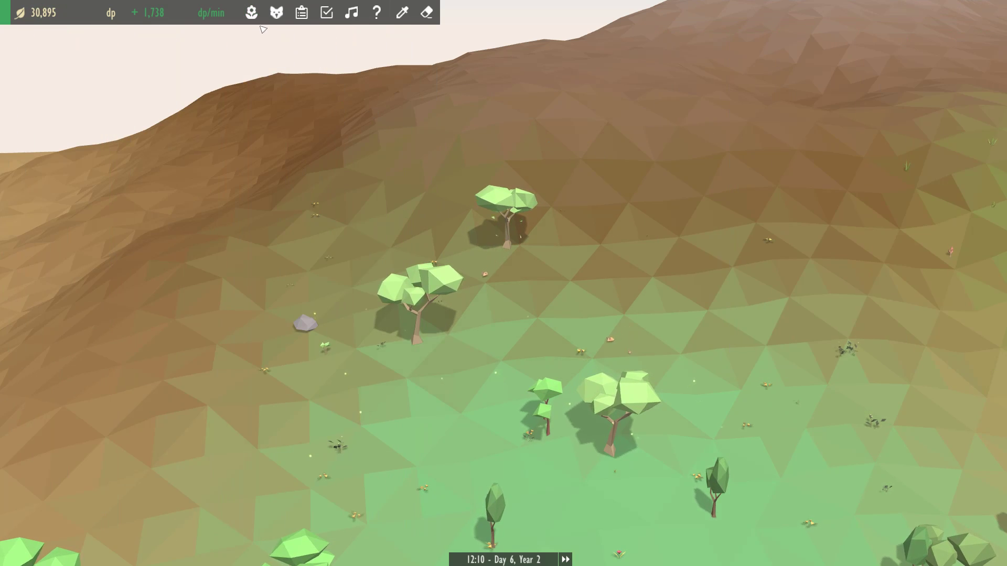
Clear the biome filter, show all categories, and place Stones on the slope.
click(252, 13)
click(287, 55)
click(221, 72)
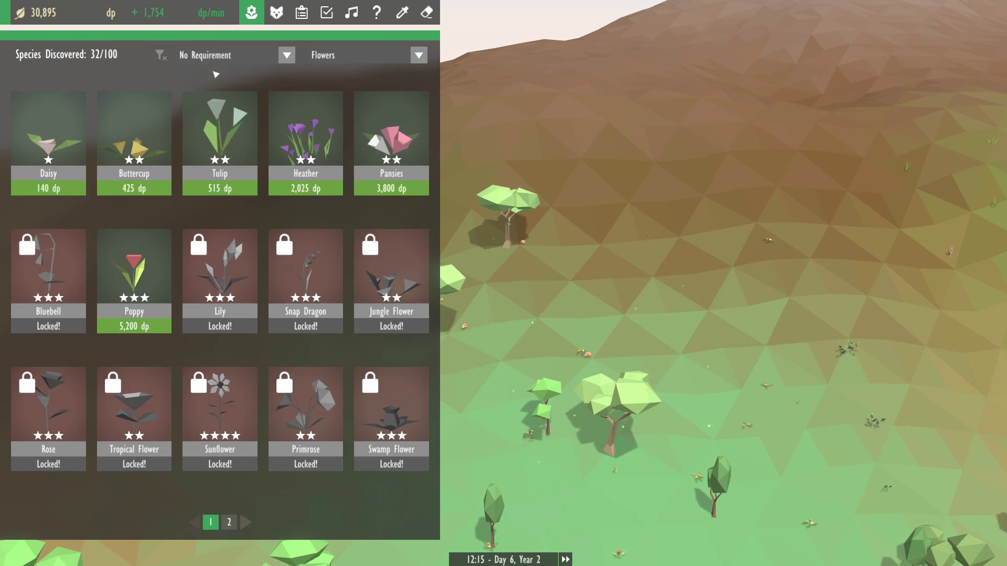
click(363, 56)
click(316, 73)
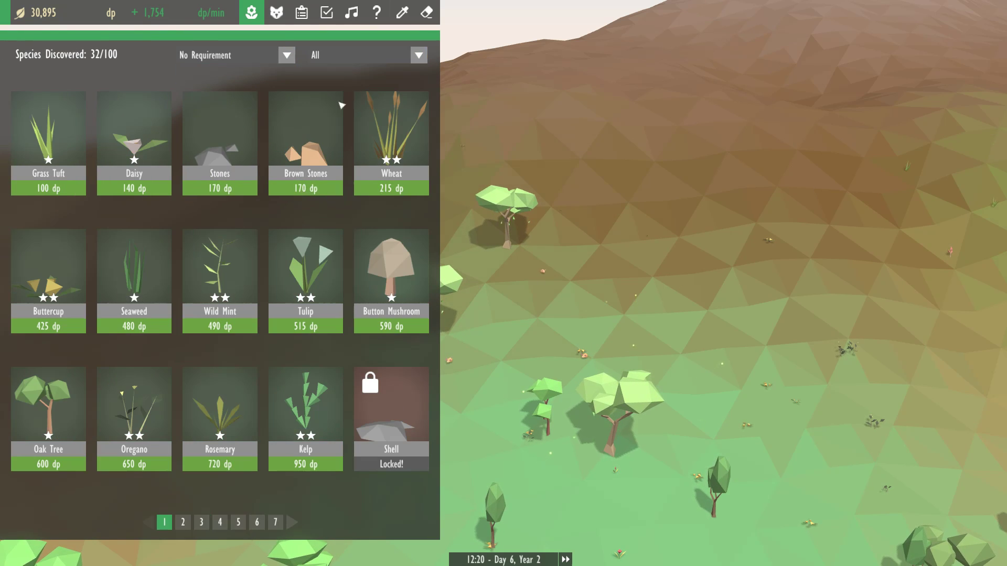
click(219, 141)
click(584, 230)
Filter to woodland-spreading species and plant a 5,200 dp Poppy beside the trees.
click(276, 13)
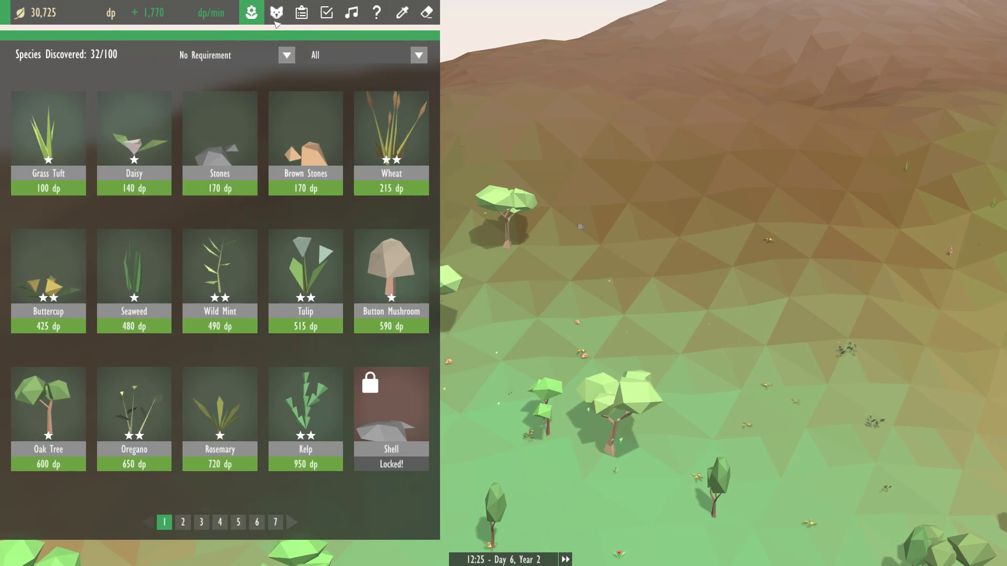
click(287, 55)
click(236, 108)
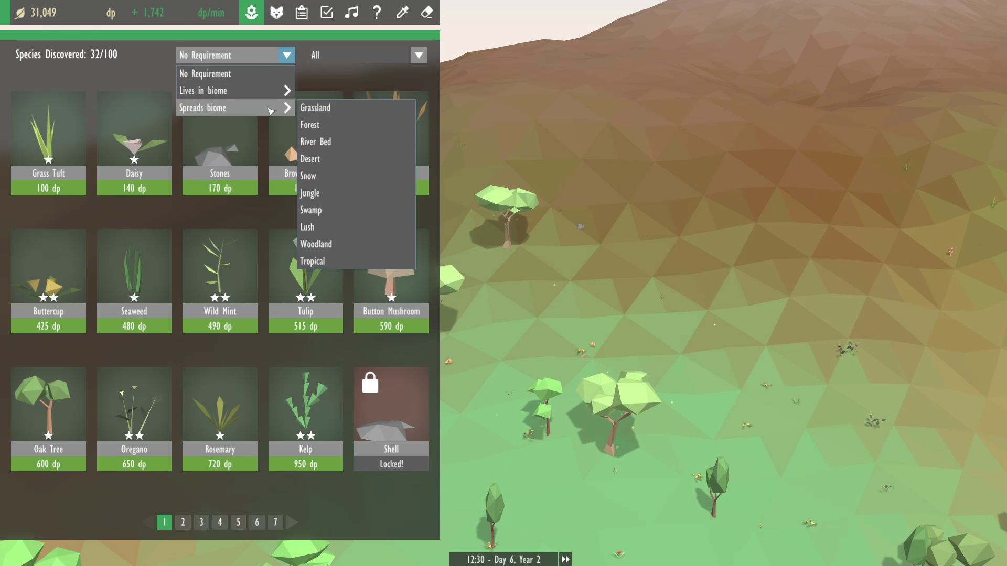
click(335, 127)
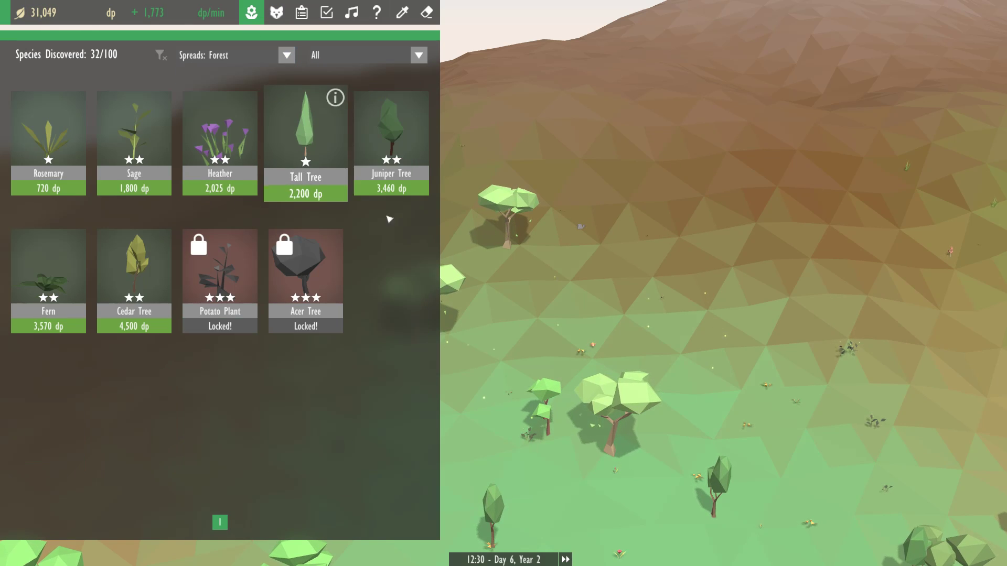
click(286, 55)
mouse_move(228, 108)
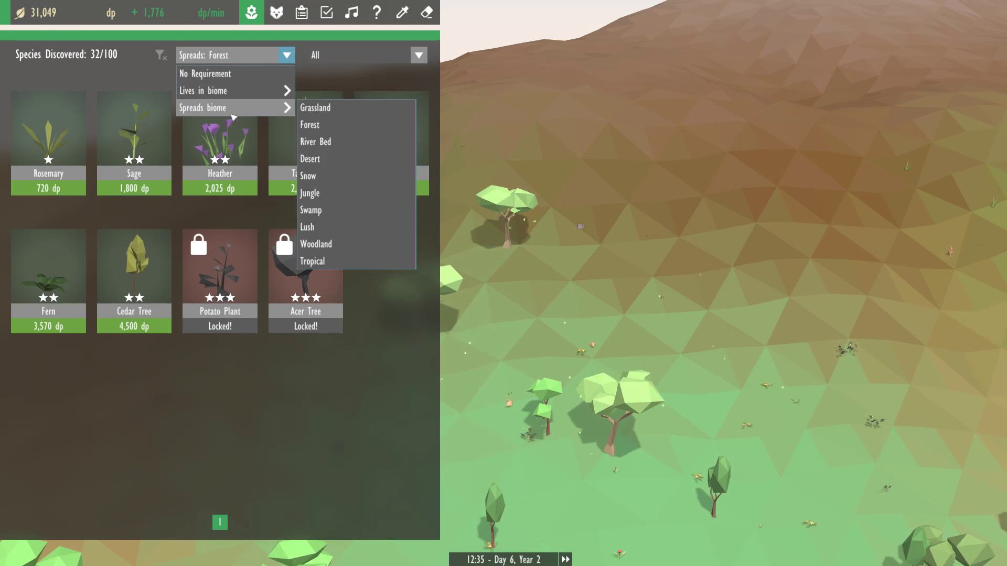
click(329, 240)
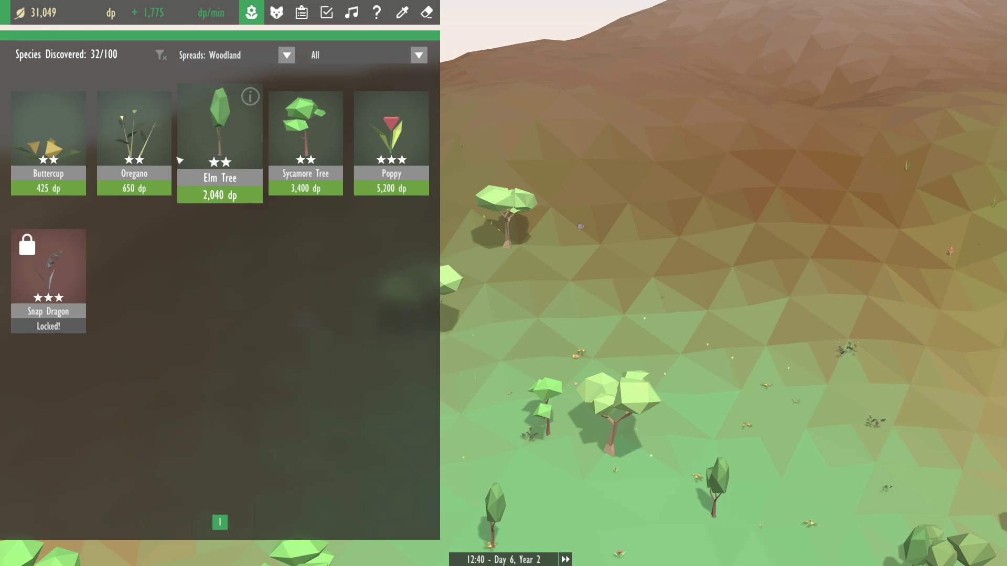
click(391, 142)
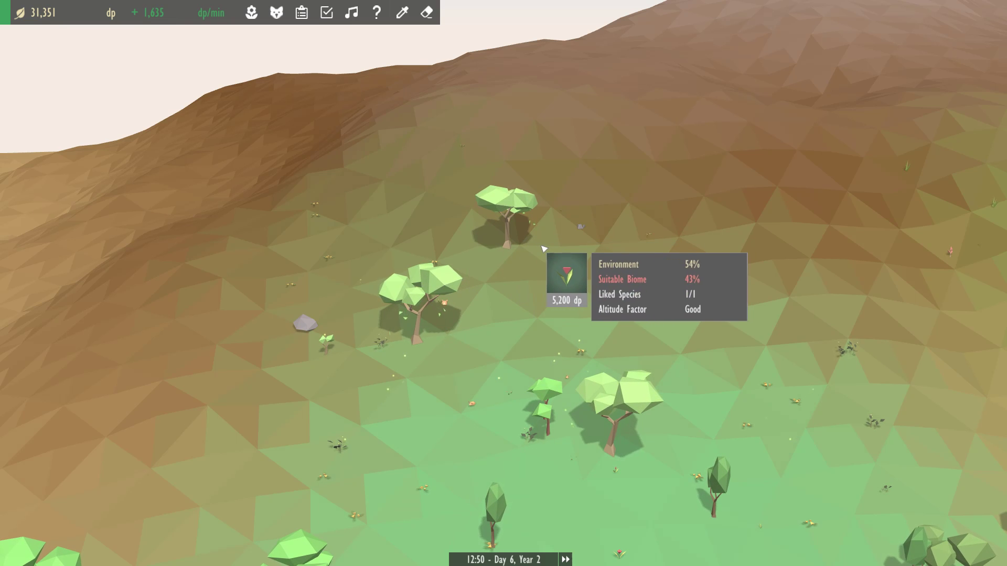
click(560, 246)
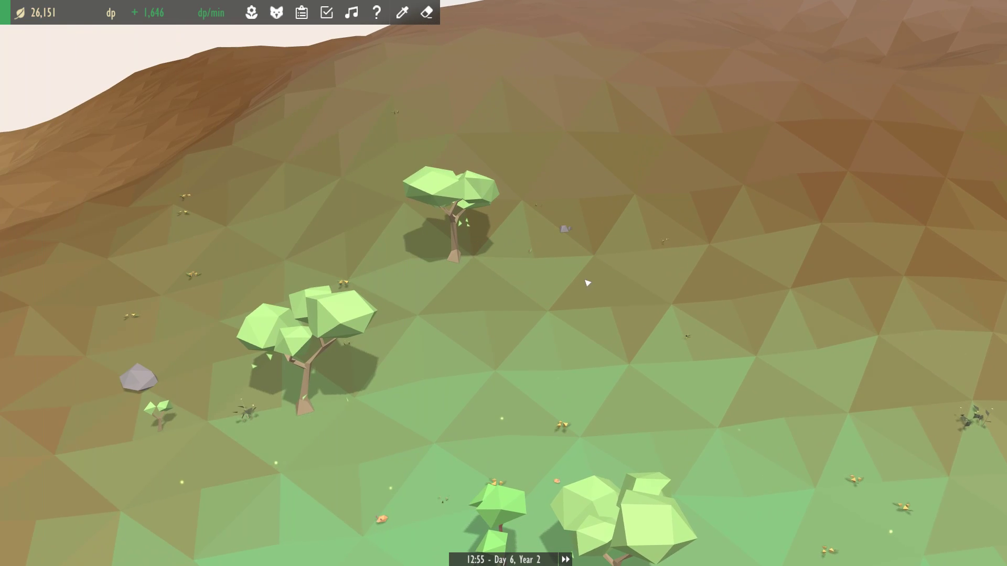
scroll(488, 292, down, 5)
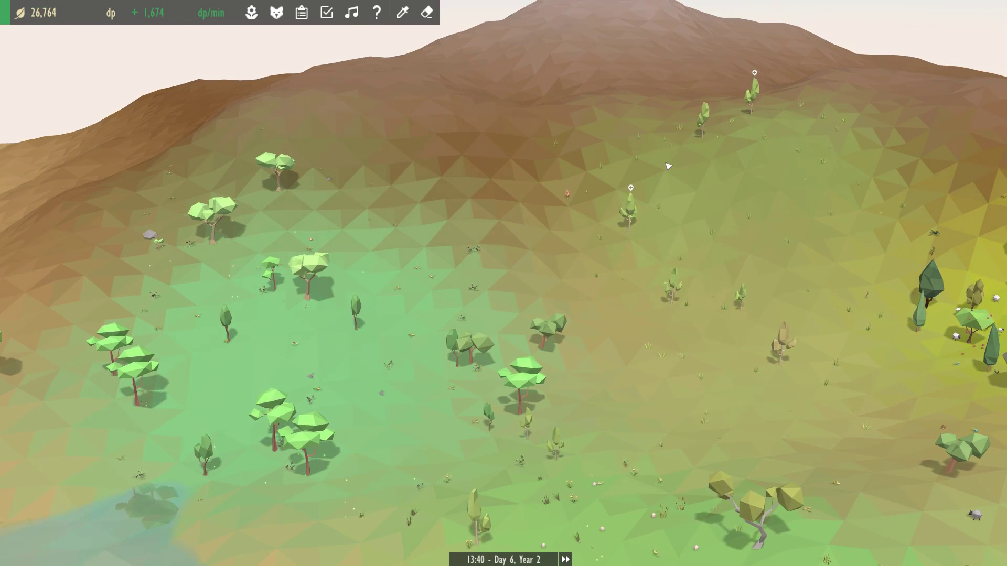
Inspect the birch tree and the small red sapling on the slope, starting a transplant.
click(569, 197)
click(476, 73)
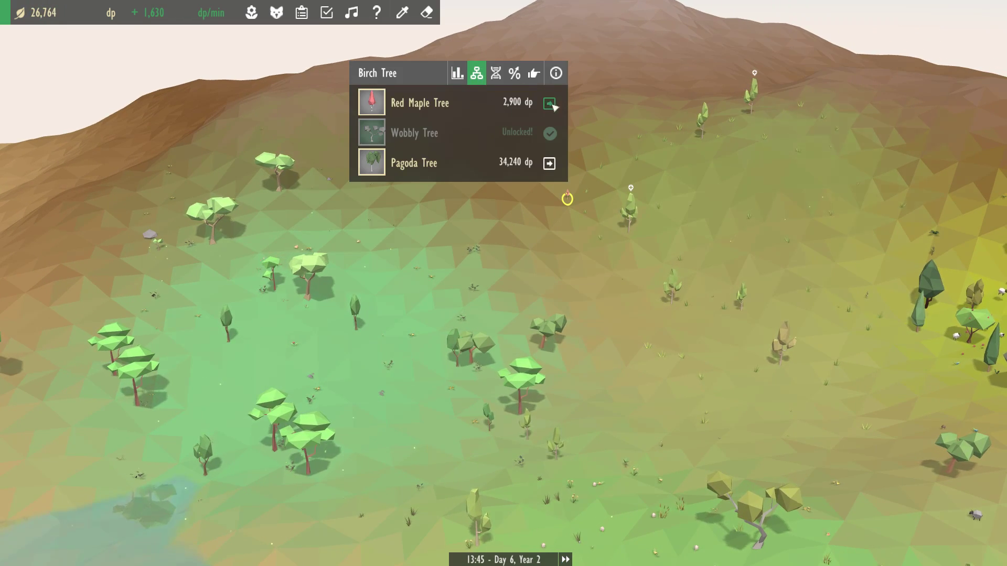
click(622, 257)
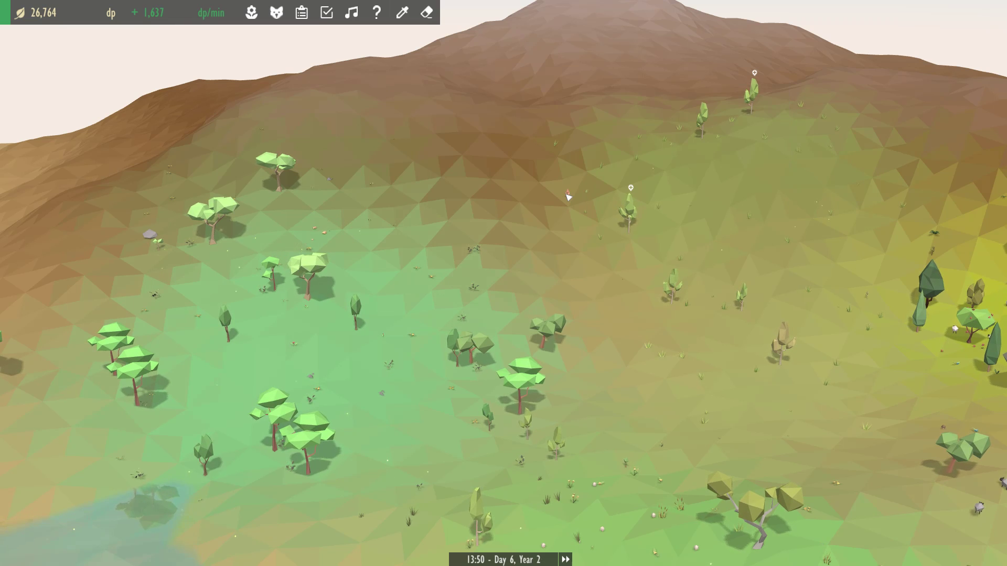
scroll(568, 197, up, 5)
scroll(568, 197, up, 3)
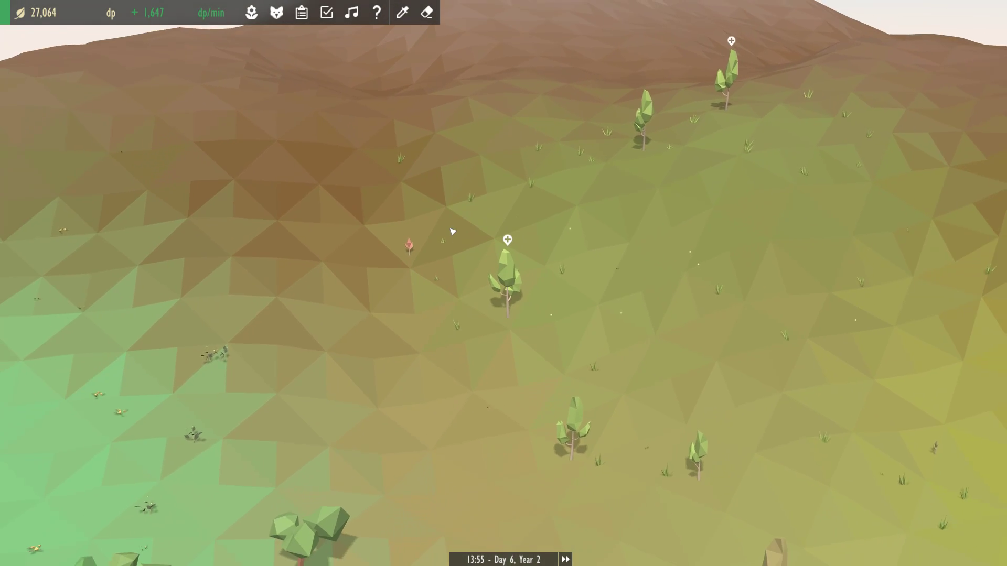
click(504, 284)
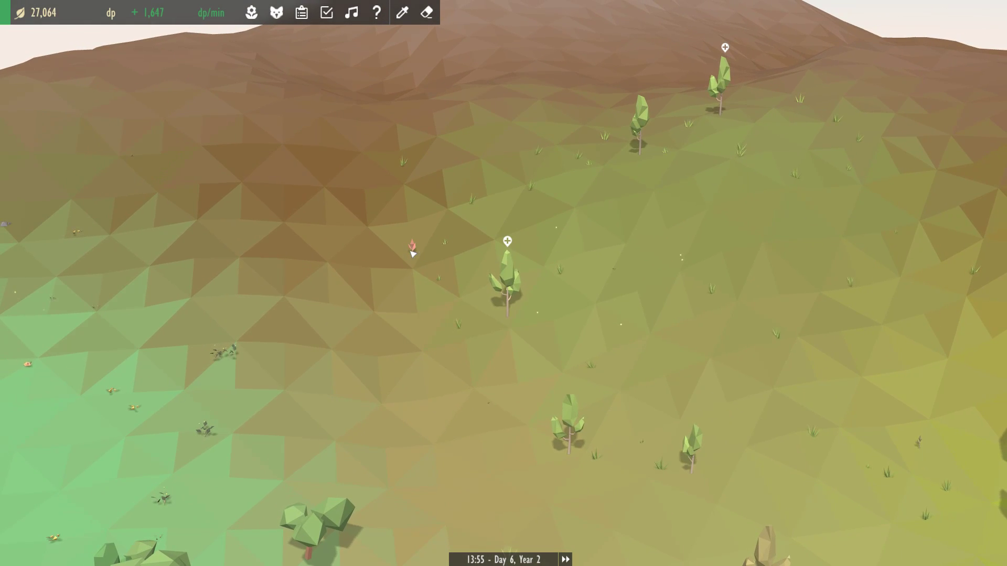
click(413, 252)
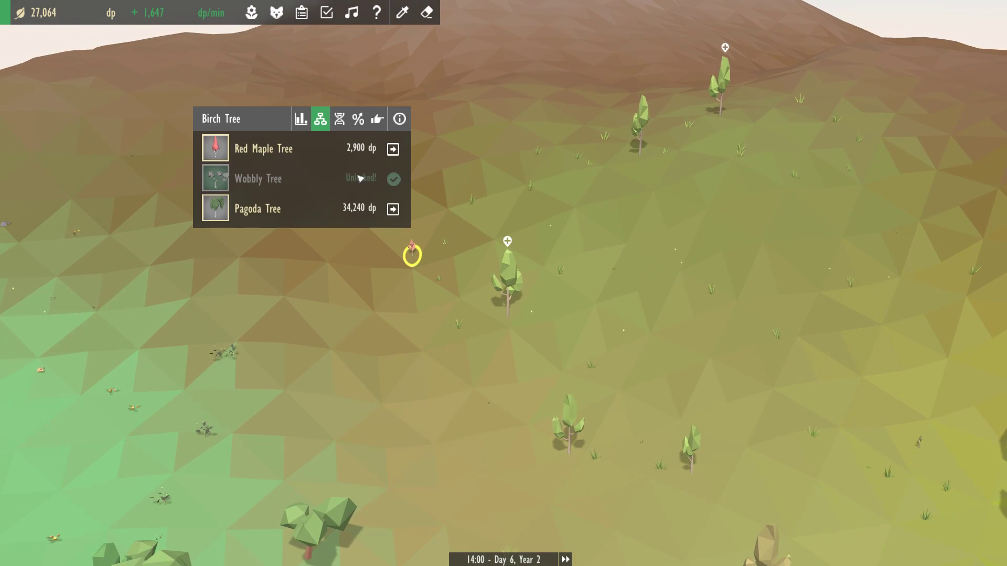
click(376, 119)
click(355, 214)
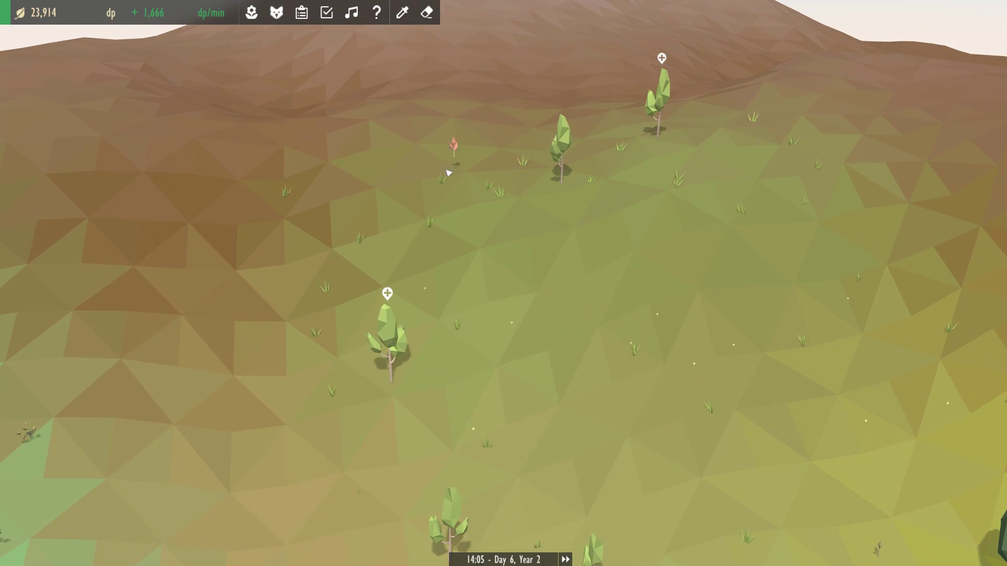
Start the sapling's Red Maple Tree evolution for 2,900 dp.
click(453, 172)
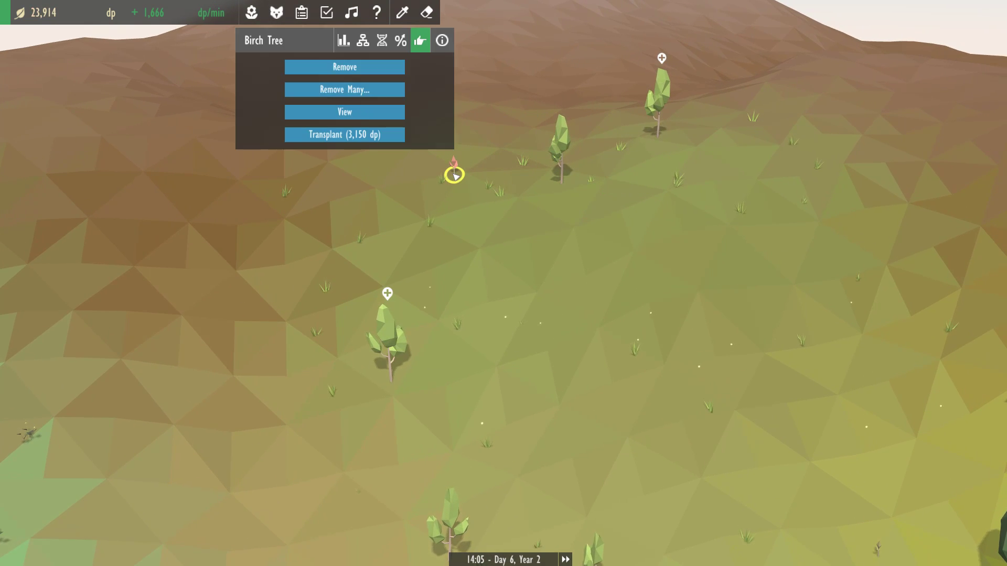
click(343, 40)
click(436, 70)
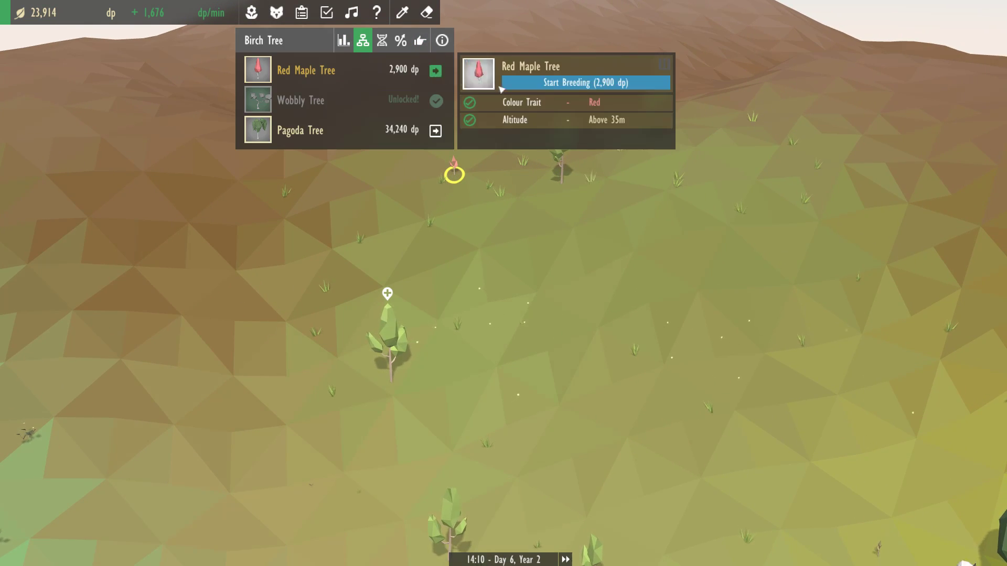
click(586, 82)
key(Escape)
scroll(503, 283, down, 5)
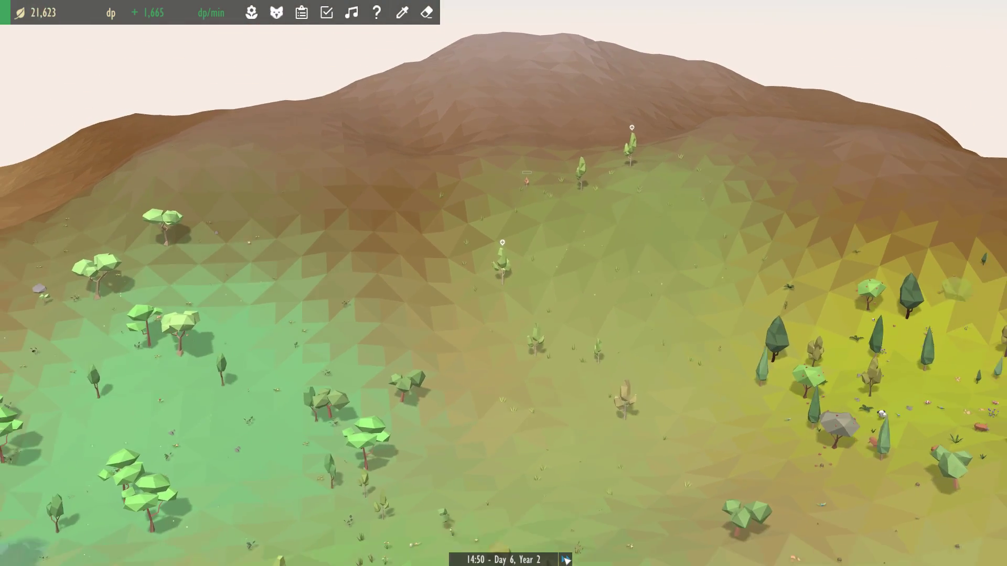
scroll(503, 284, down, 5)
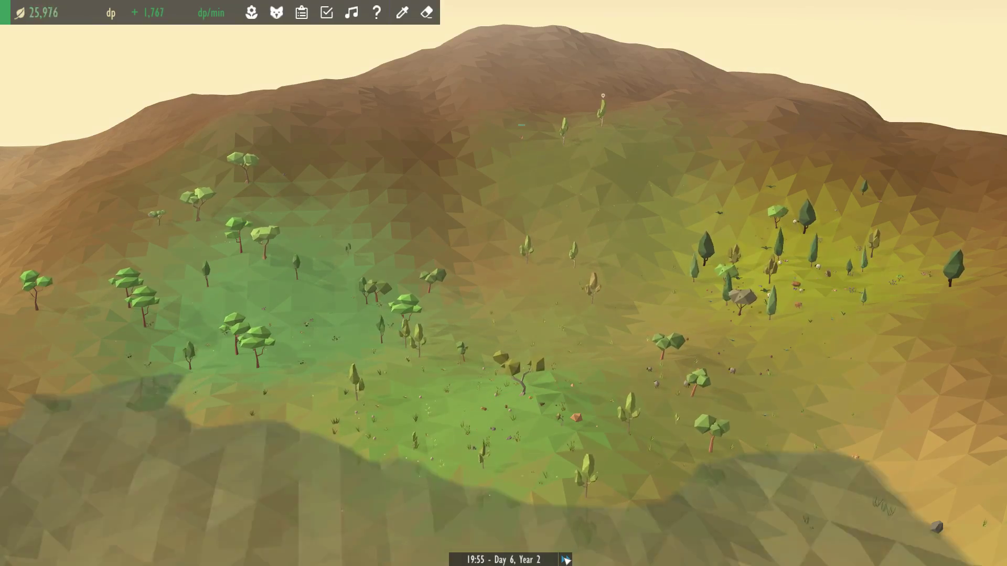
scroll(588, 247, up, 5)
scroll(587, 246, up, 5)
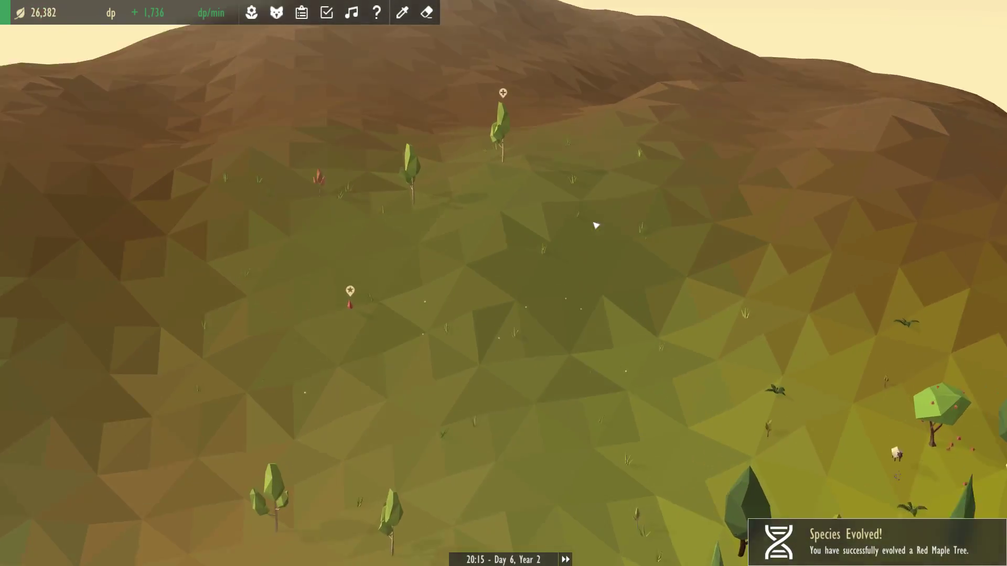
scroll(587, 246, up, 5)
scroll(574, 236, up, 5)
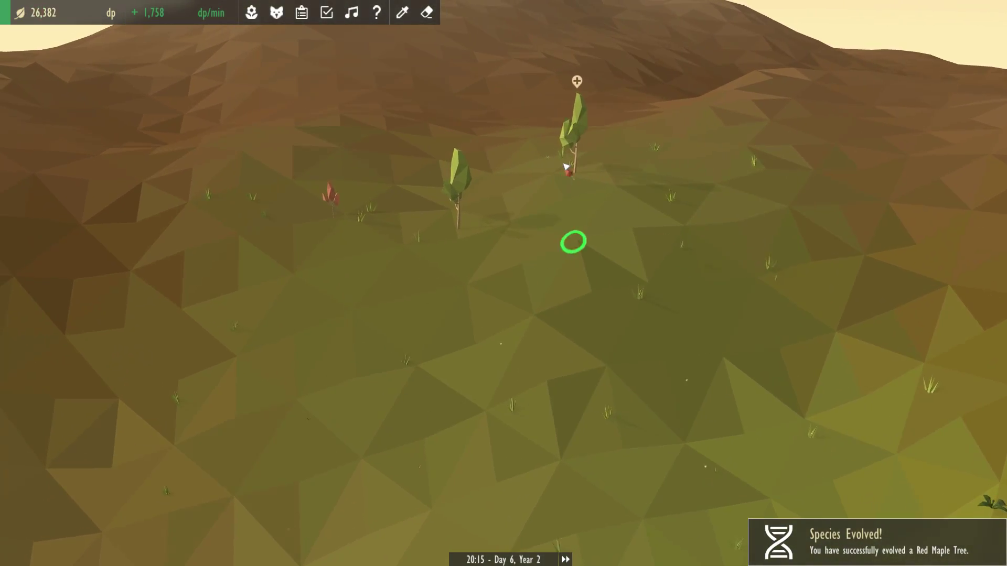
click(559, 233)
click(468, 101)
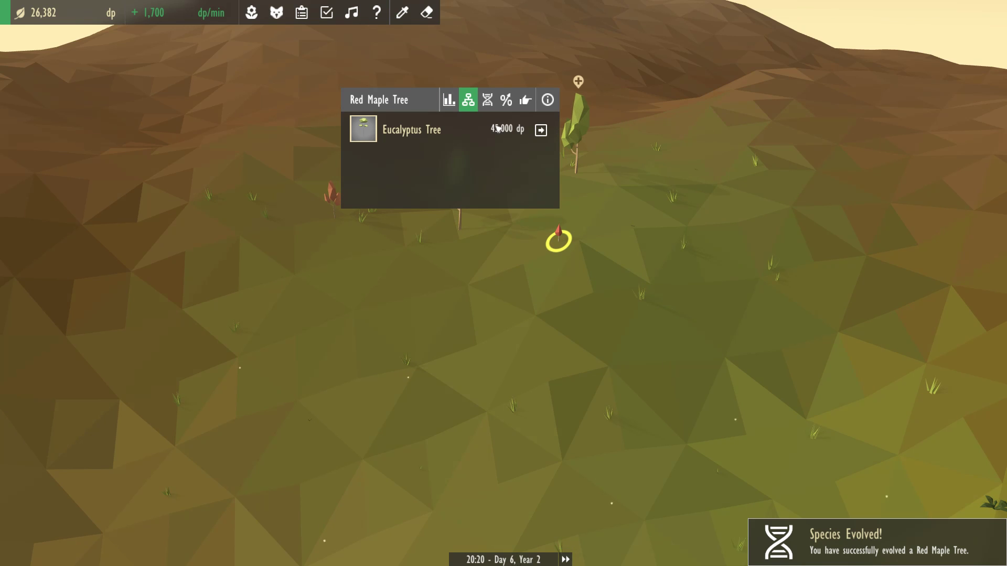
click(541, 129)
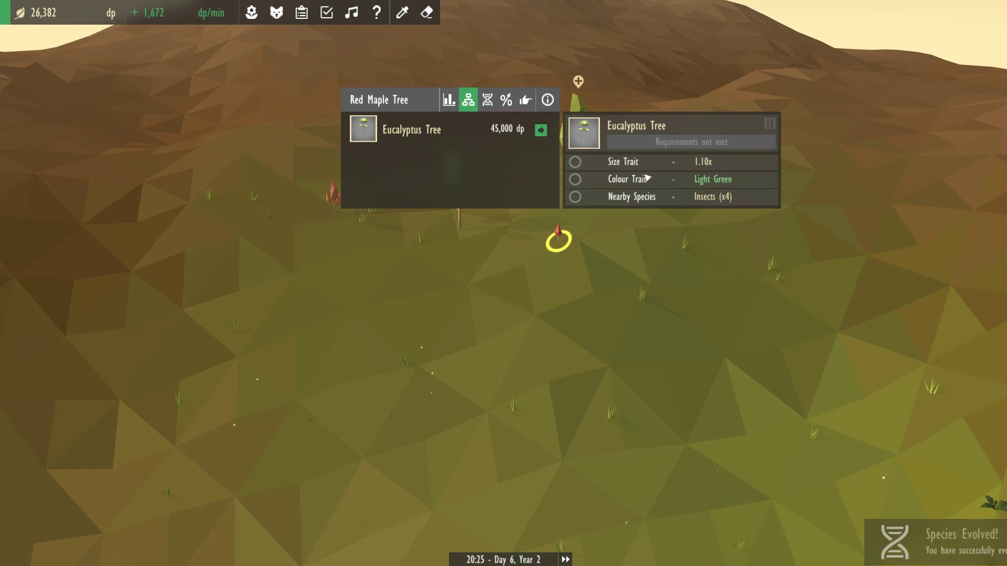
click(689, 298)
scroll(614, 315, down, 8)
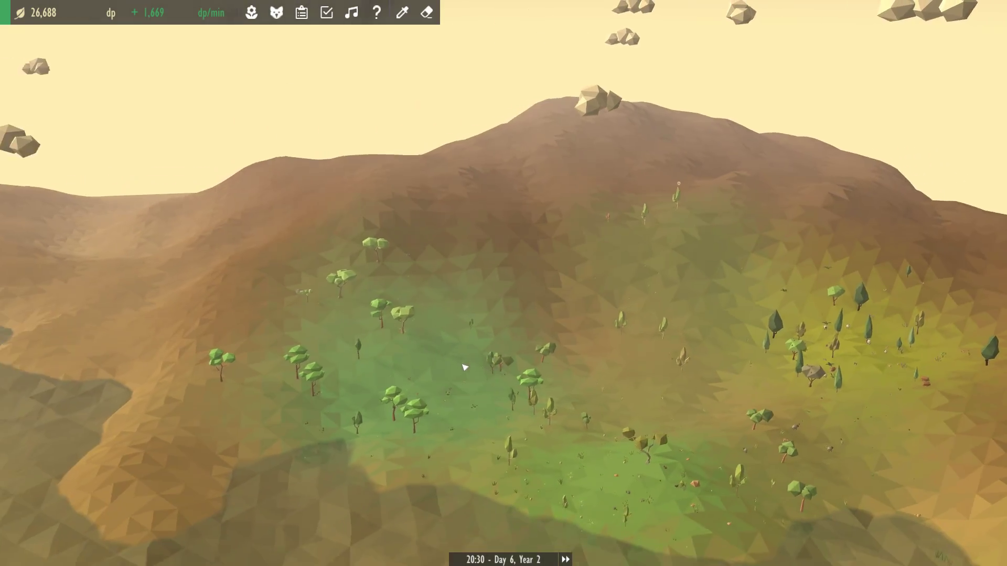
scroll(465, 368, up, 3)
scroll(465, 368, up, 3)
scroll(472, 354, up, 3)
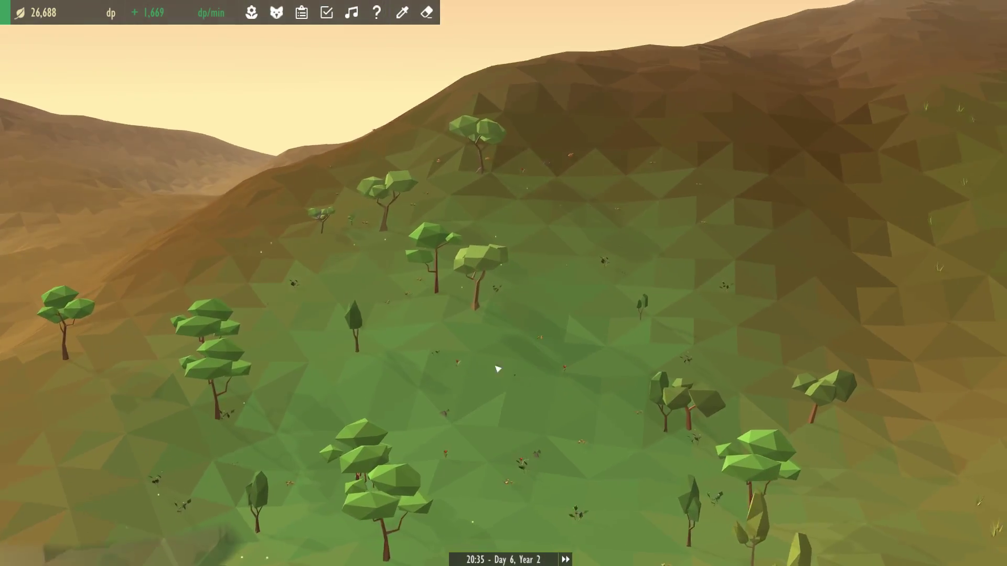
scroll(488, 343, up, 3)
Inspect a small sycamore, then view a meadow guinea pig's Rabbit requirements.
click(372, 223)
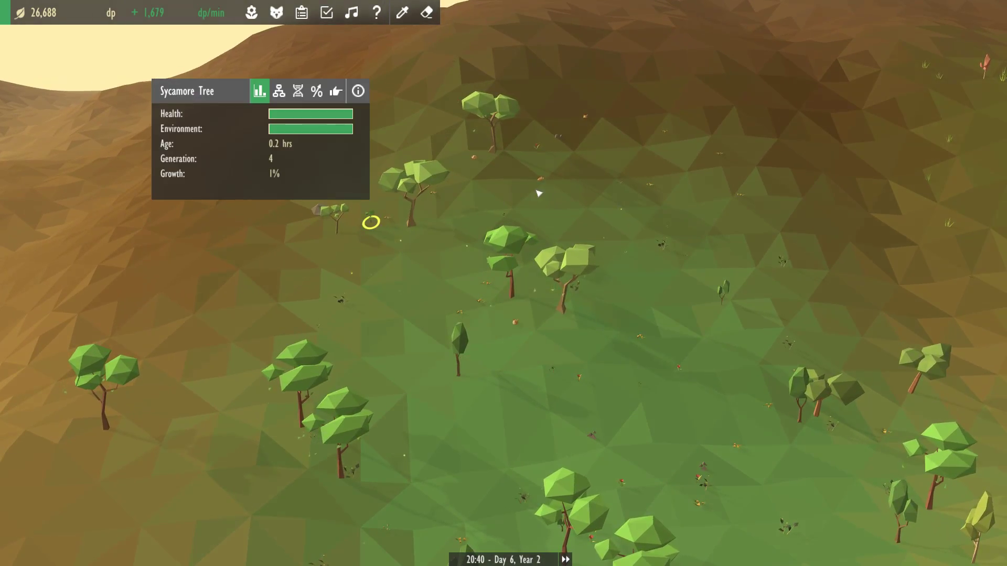
click(512, 260)
scroll(541, 349, up, 2)
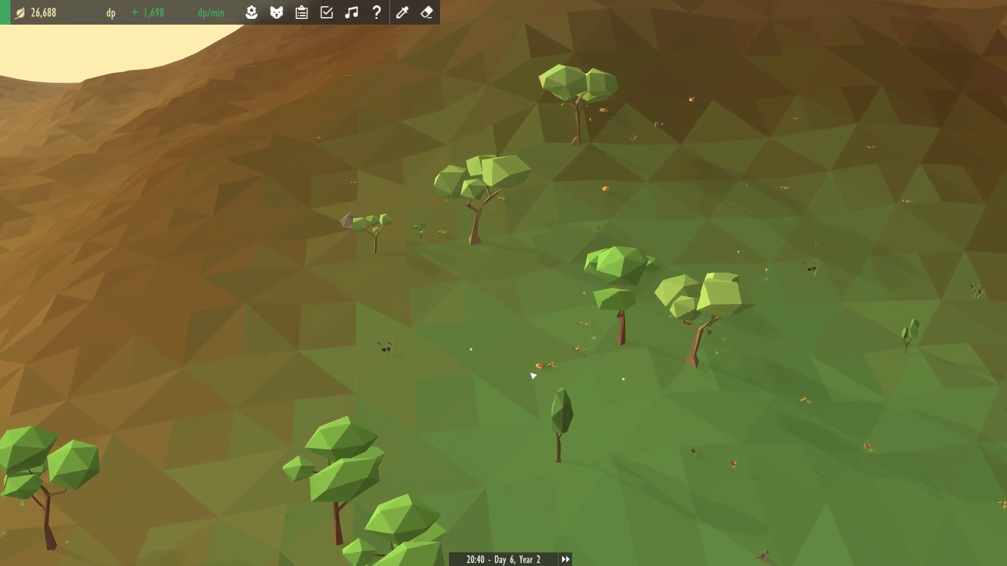
click(544, 366)
click(476, 184)
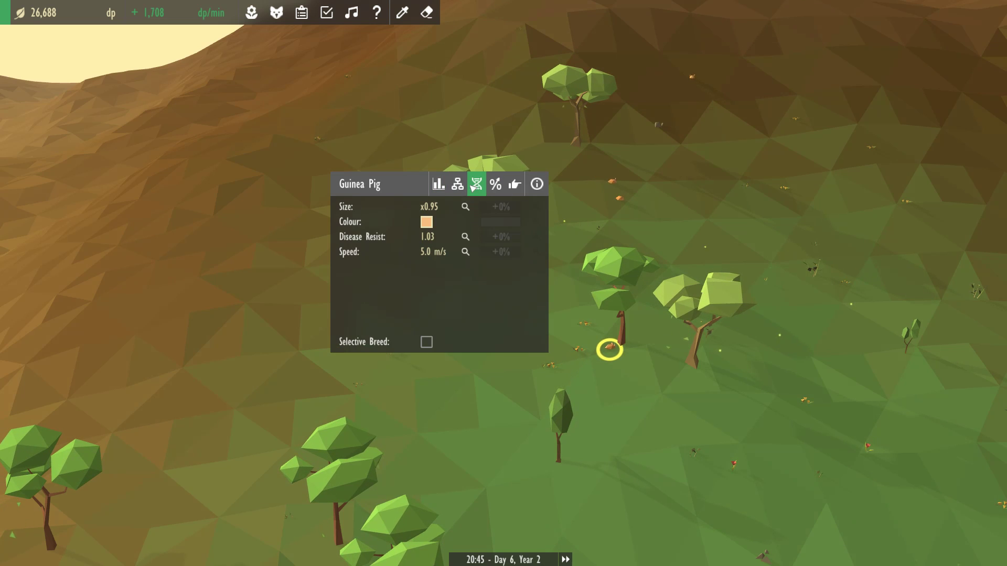
click(457, 184)
click(530, 214)
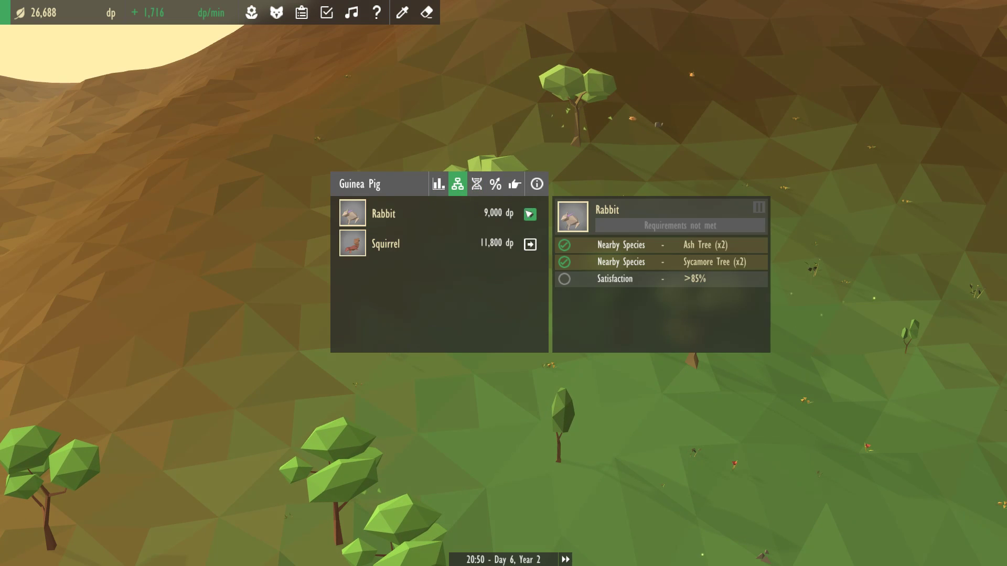
click(610, 145)
Start Harley's Rabbit evolution and check its progress at 123 of 350.
click(617, 195)
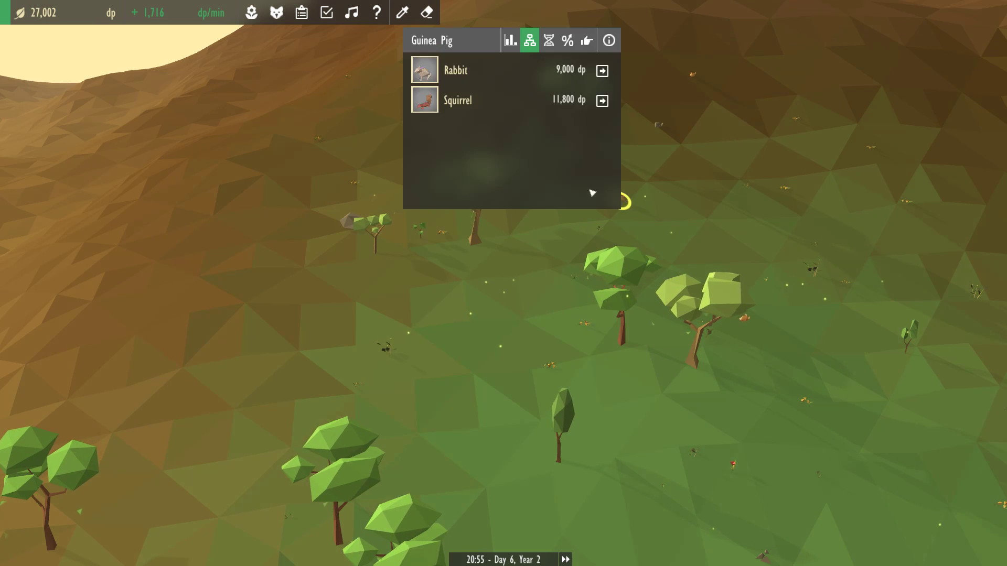
click(510, 41)
mouse_move(560, 109)
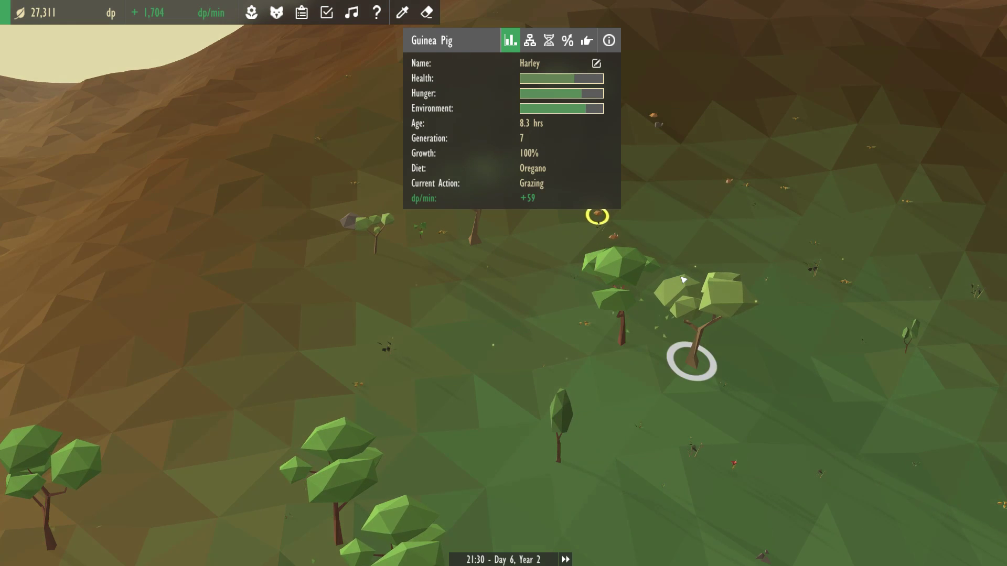
scroll(684, 280, down, 5)
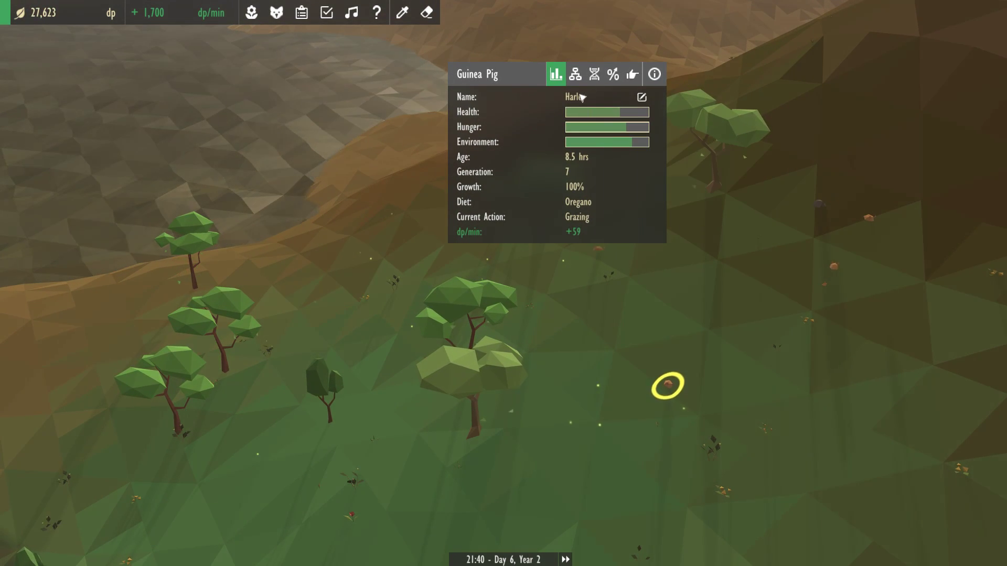
click(576, 74)
click(648, 103)
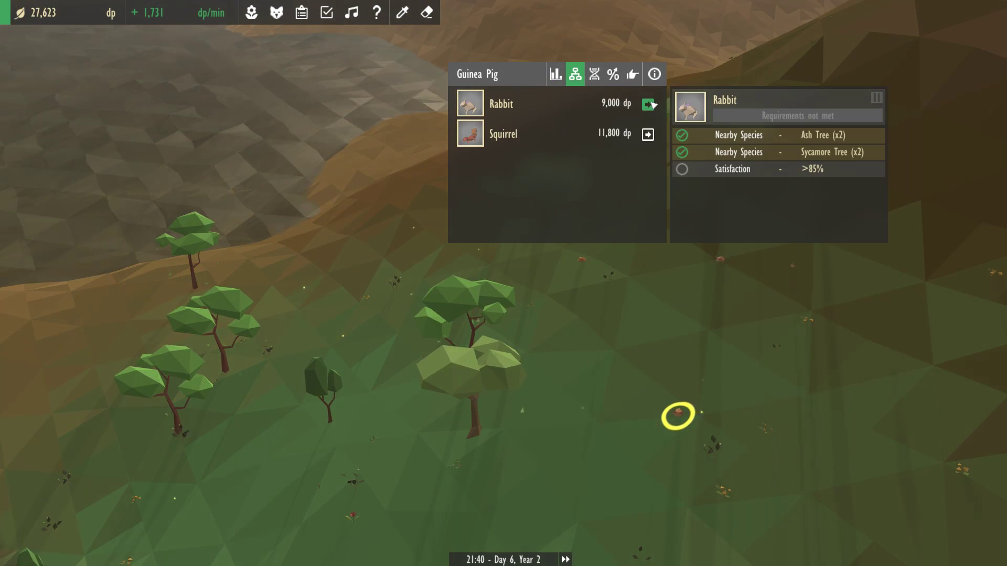
drag(677, 409, 585, 266)
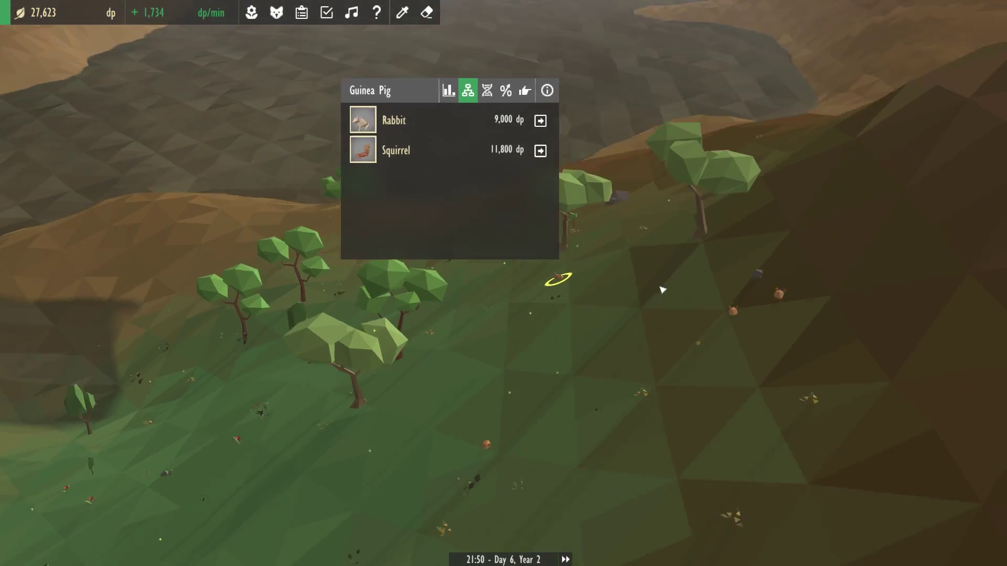
mouse_move(752, 286)
mouse_down()
mouse_move(759, 277)
mouse_move(738, 349)
mouse_up()
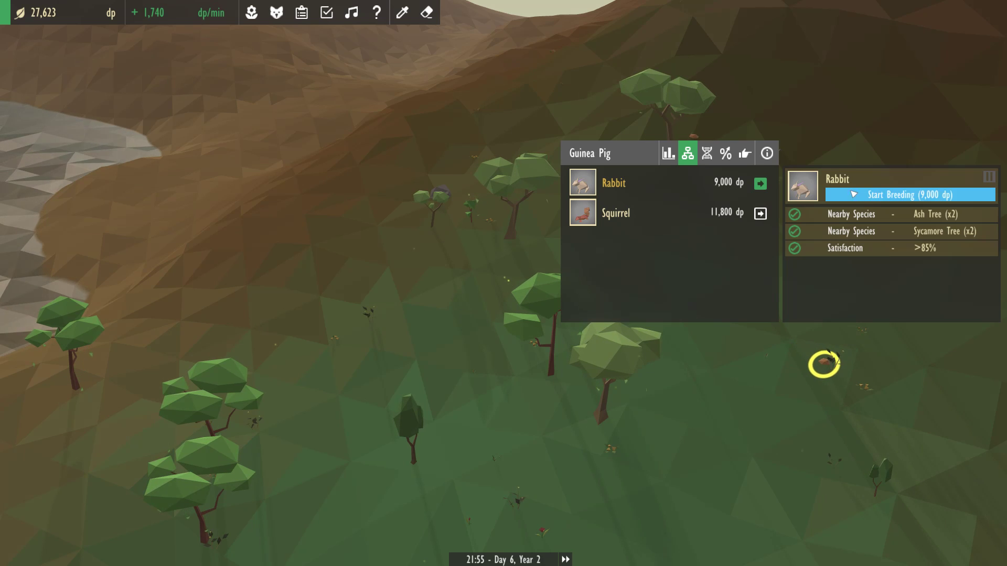
click(760, 182)
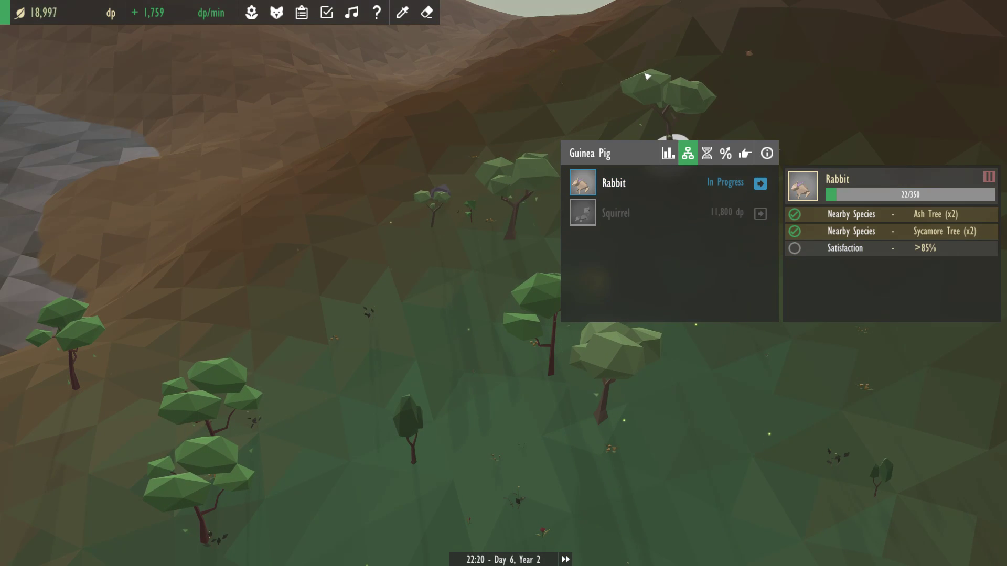
click(668, 153)
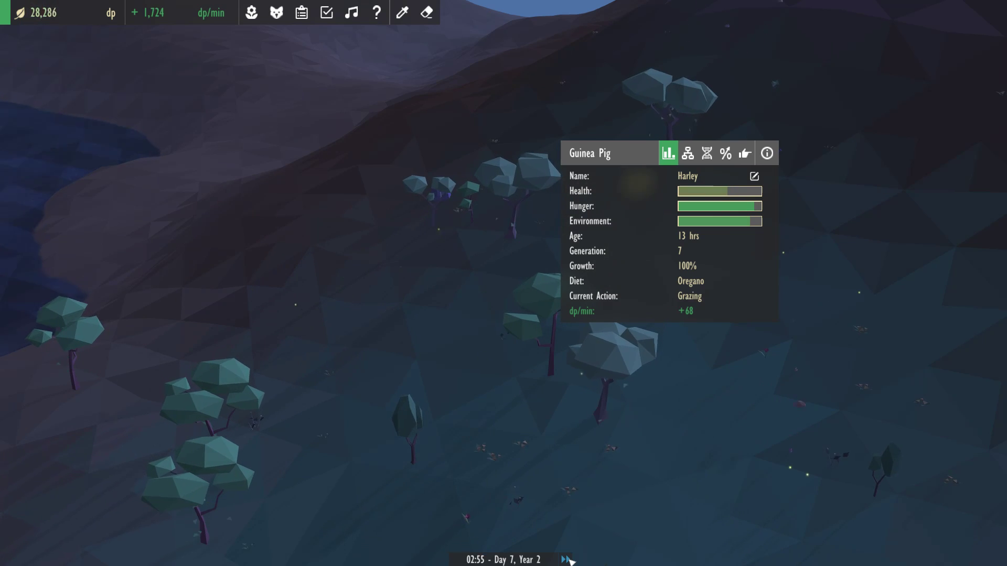
key(Tab)
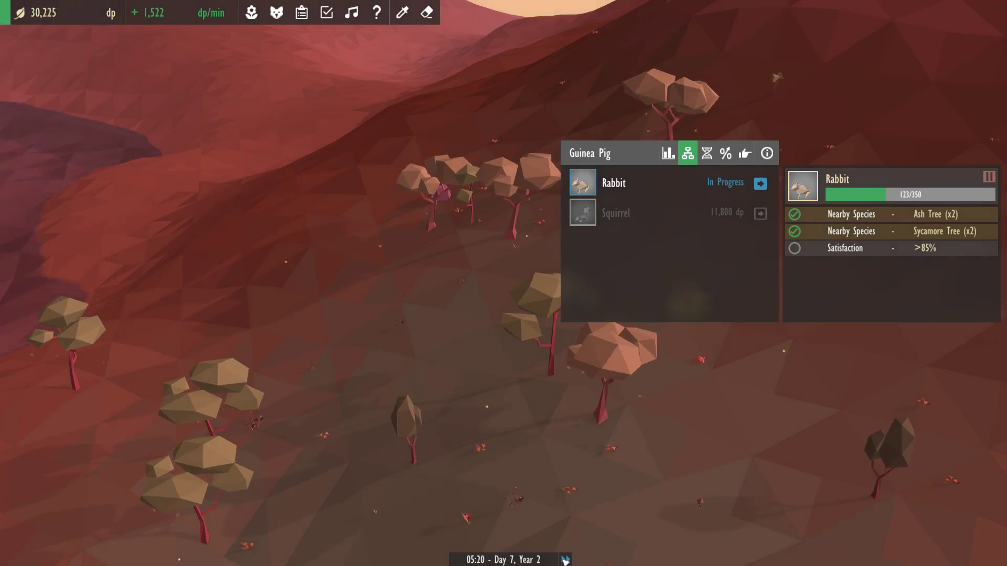
Plant an Elm Tree and then a Buttercup side by side in the meadow.
click(539, 419)
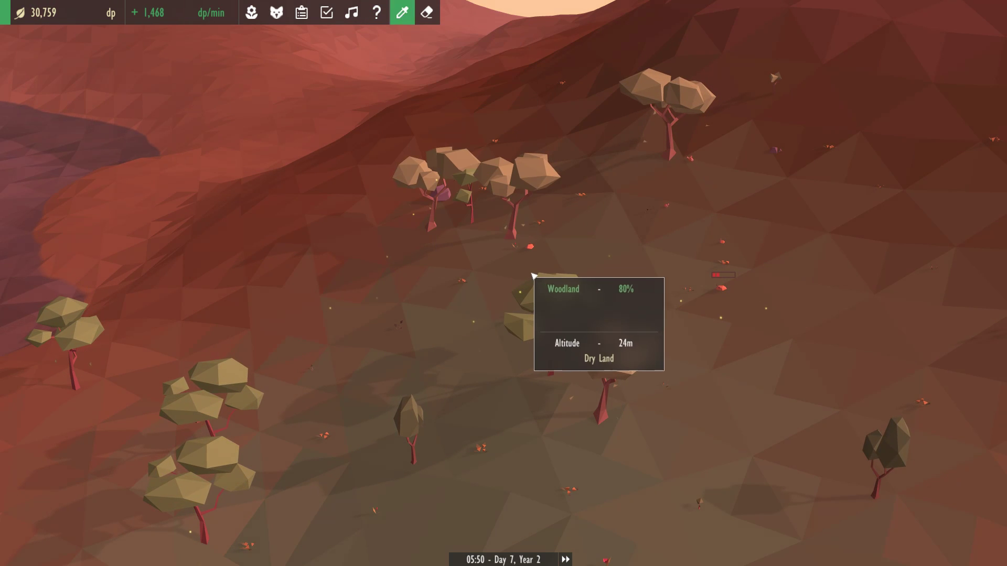
click(253, 13)
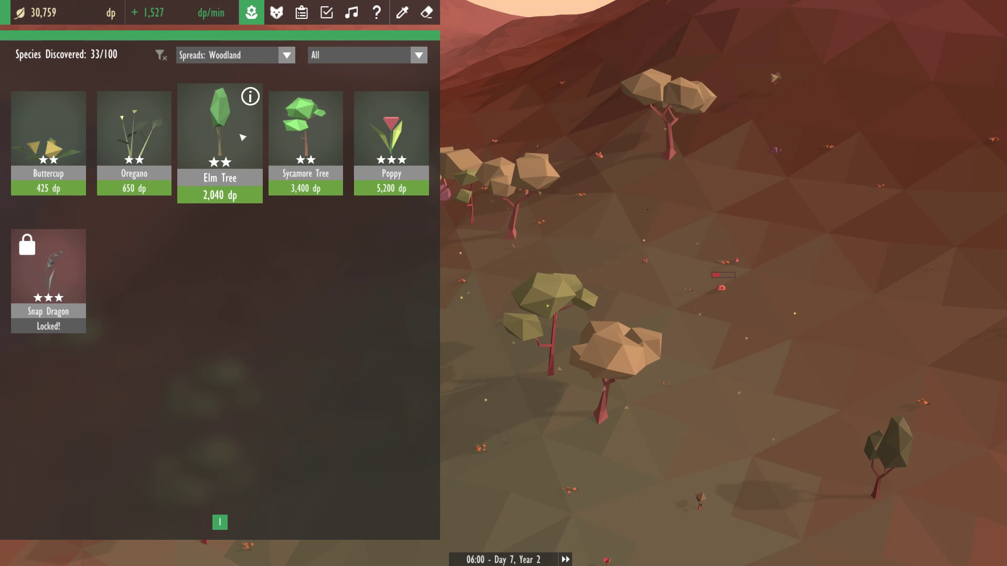
click(241, 145)
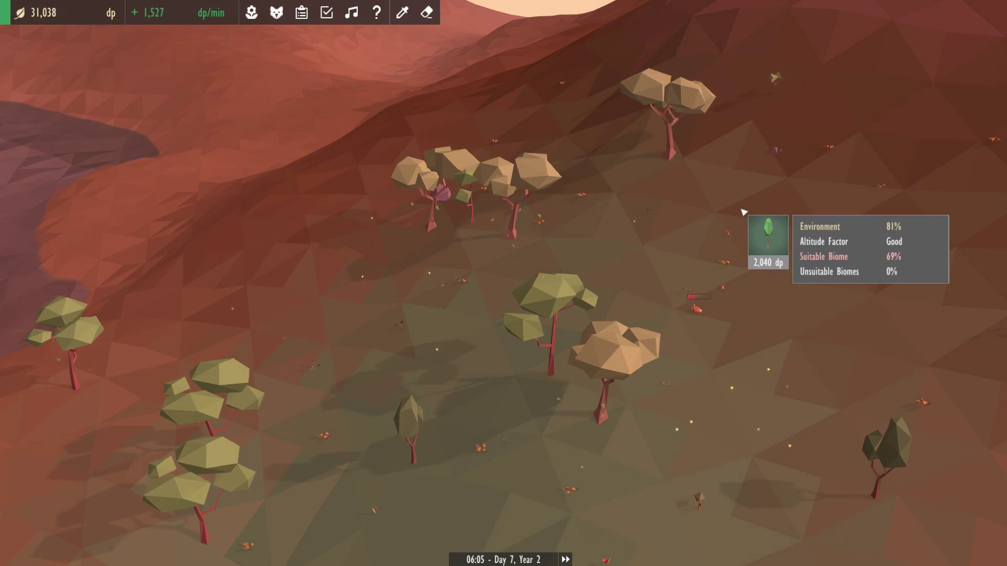
click(716, 234)
click(48, 145)
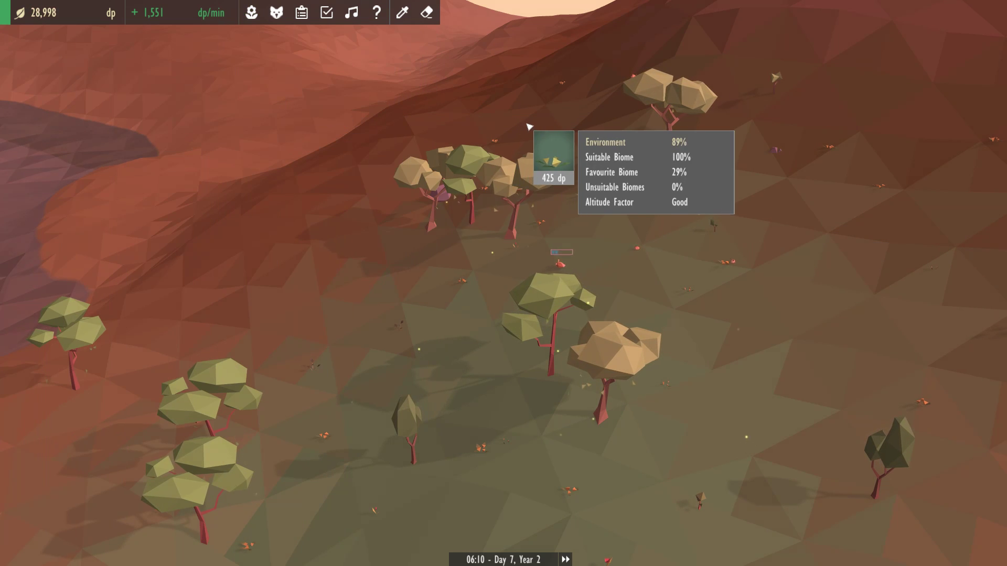
click(732, 221)
key(Escape)
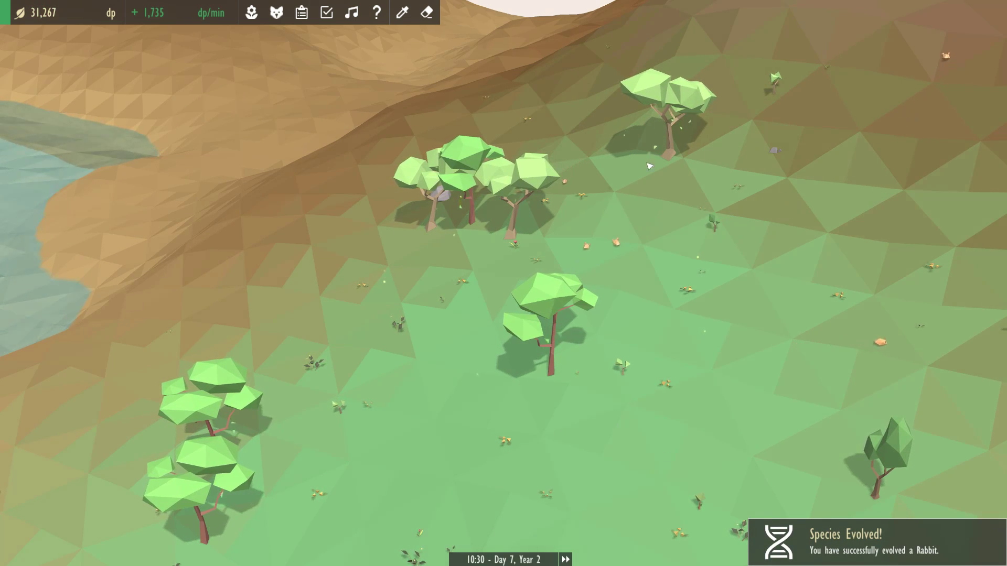
scroll(668, 223, up, 8)
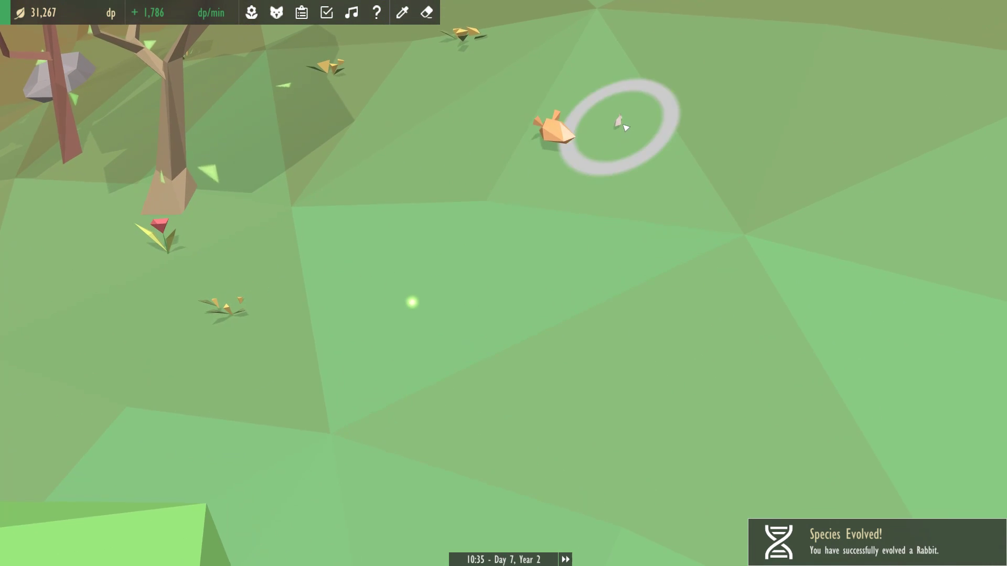
click(620, 124)
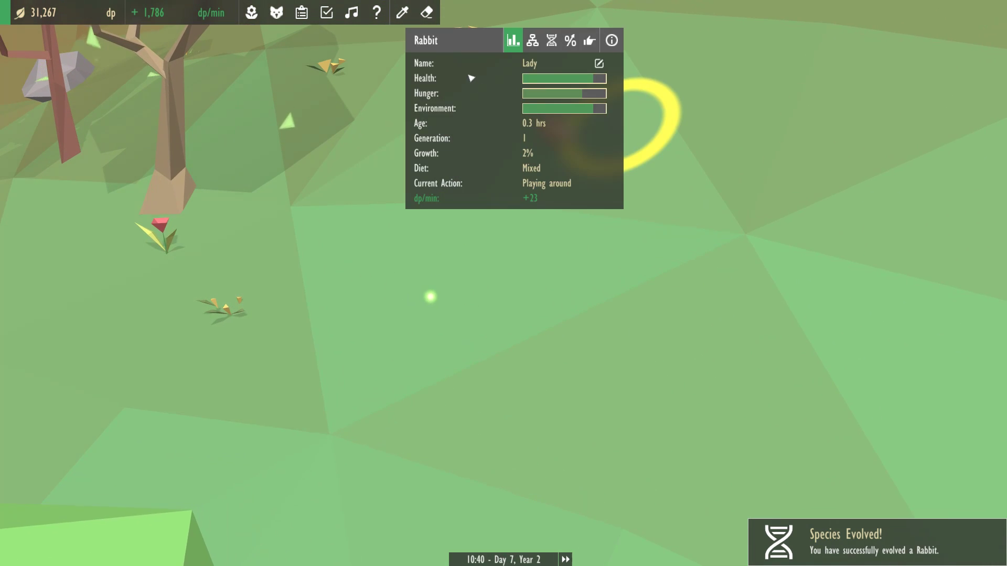
click(611, 40)
click(817, 152)
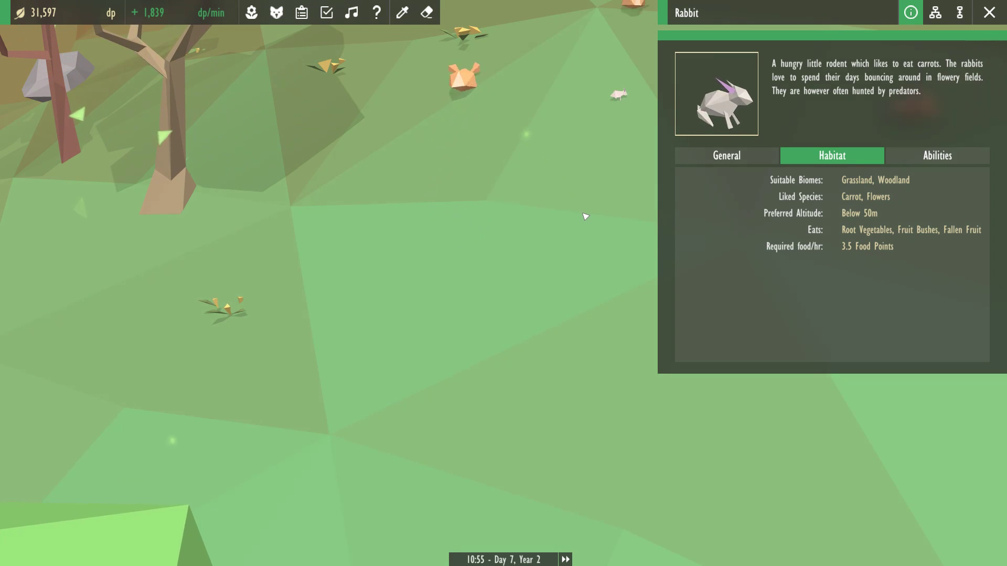
key(Escape)
scroll(585, 216, down, 5)
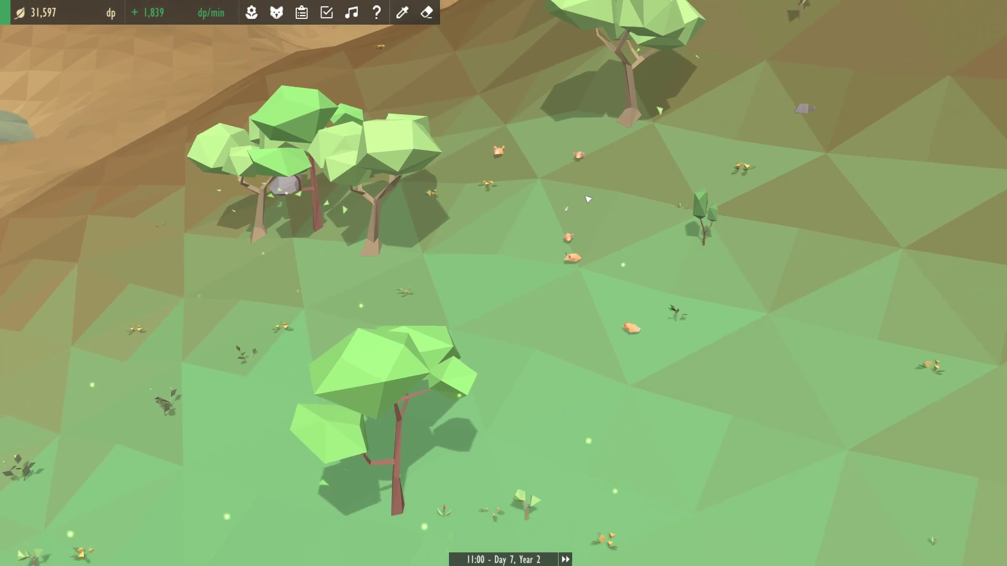
scroll(587, 199, down, 3)
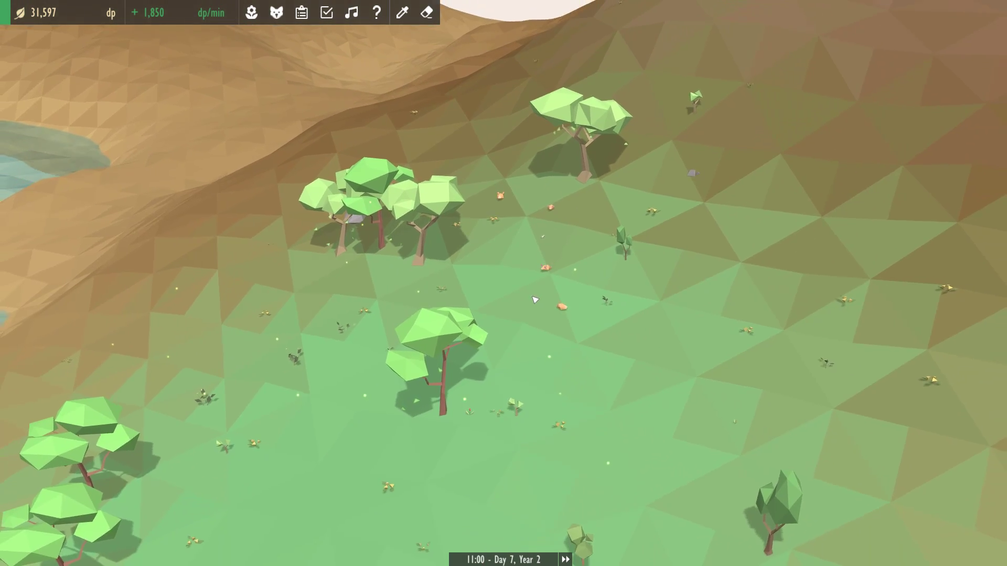
scroll(512, 261, down, 3)
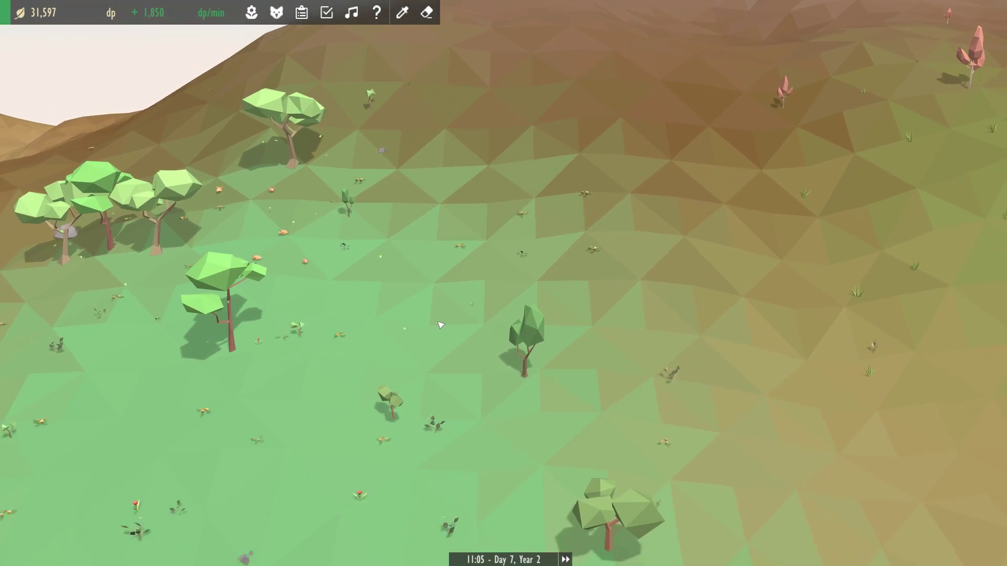
scroll(441, 324, down, 3)
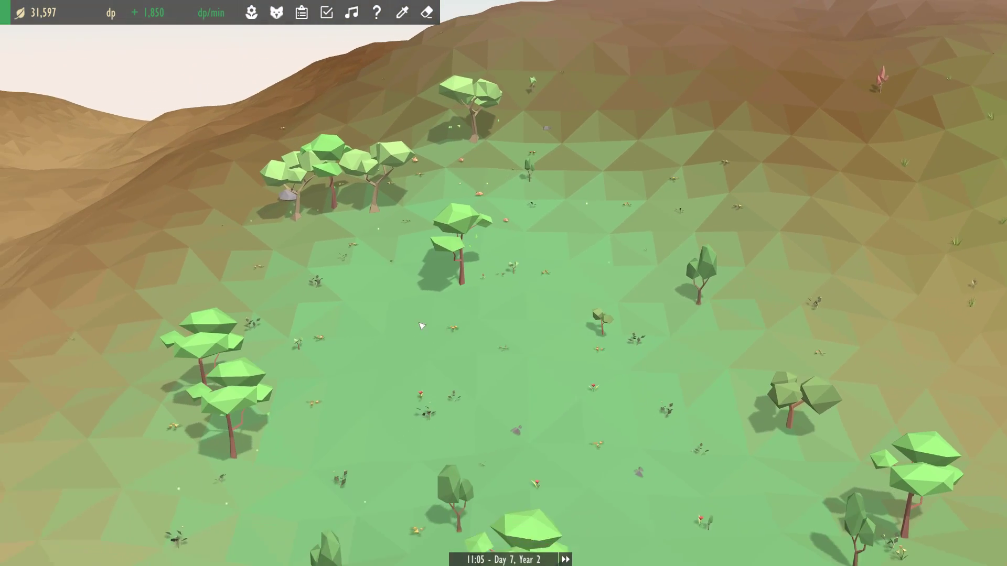
Filter to No Requirement trees and plant an Apple Tree at a 100%-environment spot.
click(251, 13)
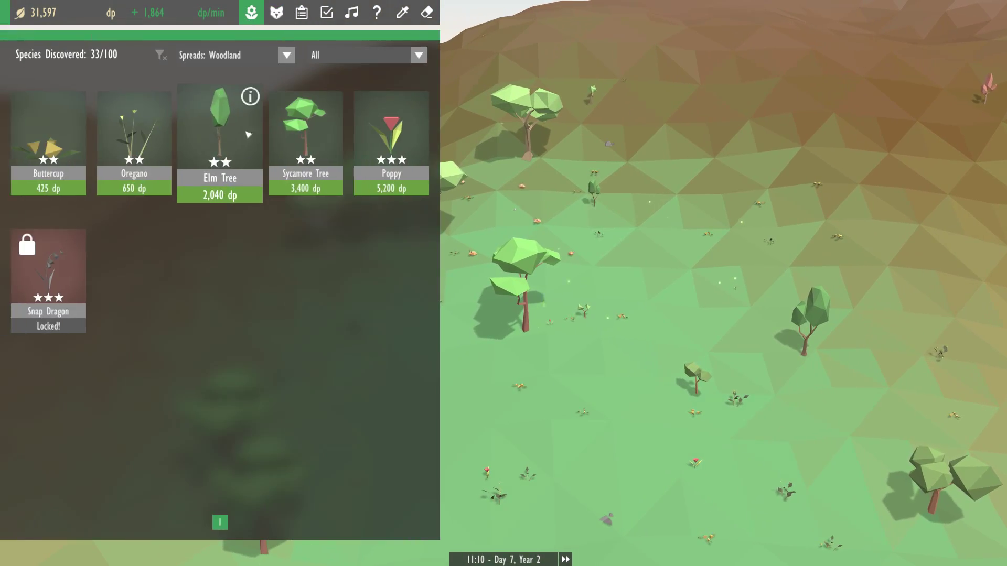
click(287, 55)
click(334, 55)
click(338, 95)
click(236, 55)
click(236, 74)
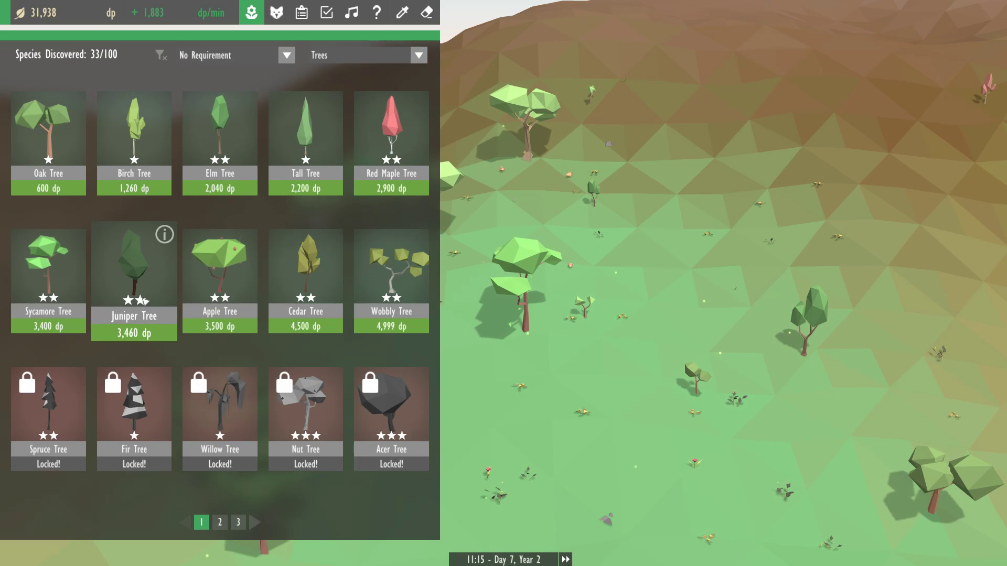
click(219, 268)
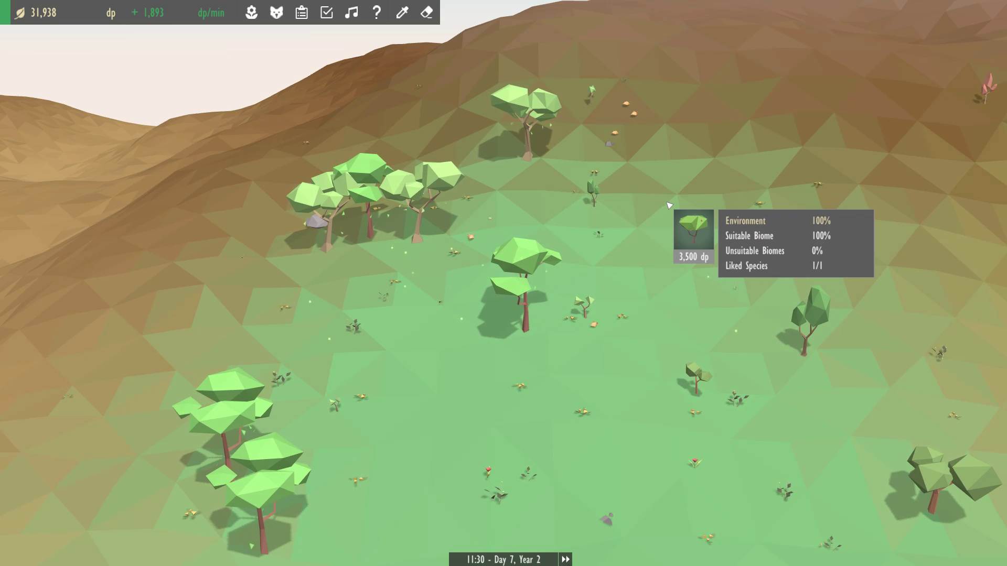
click(661, 203)
right_click(662, 203)
key(Escape)
mouse_move(578, 304)
mouse_down()
mouse_move(499, 253)
mouse_move(554, 335)
mouse_up()
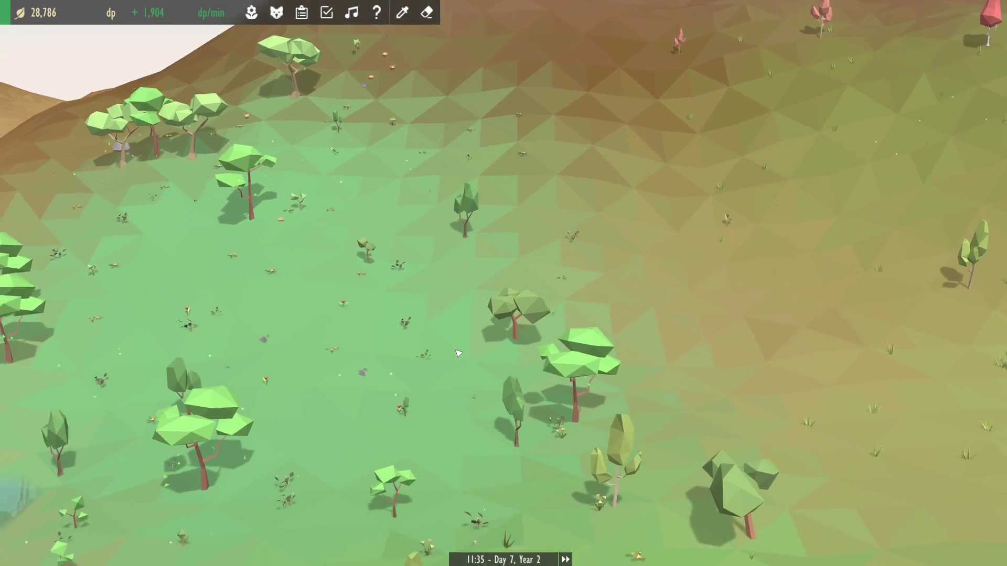
scroll(555, 334, down, 4)
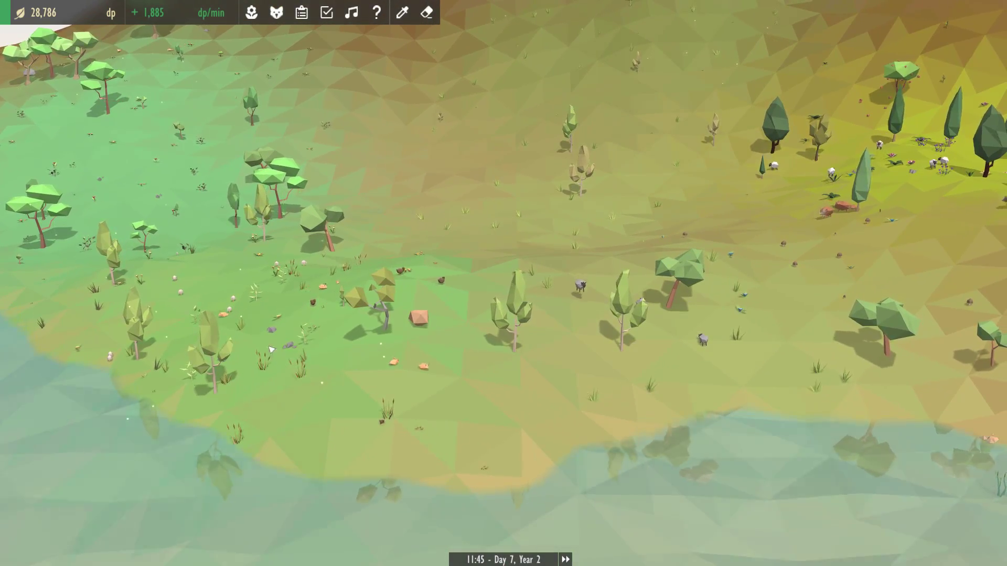
Inspect Oregano's genetic traits and Wild Mint's requirements for evolving into Carrot.
mouse_move(423, 332)
mouse_down()
mouse_move(609, 361)
mouse_move(482, 387)
mouse_up()
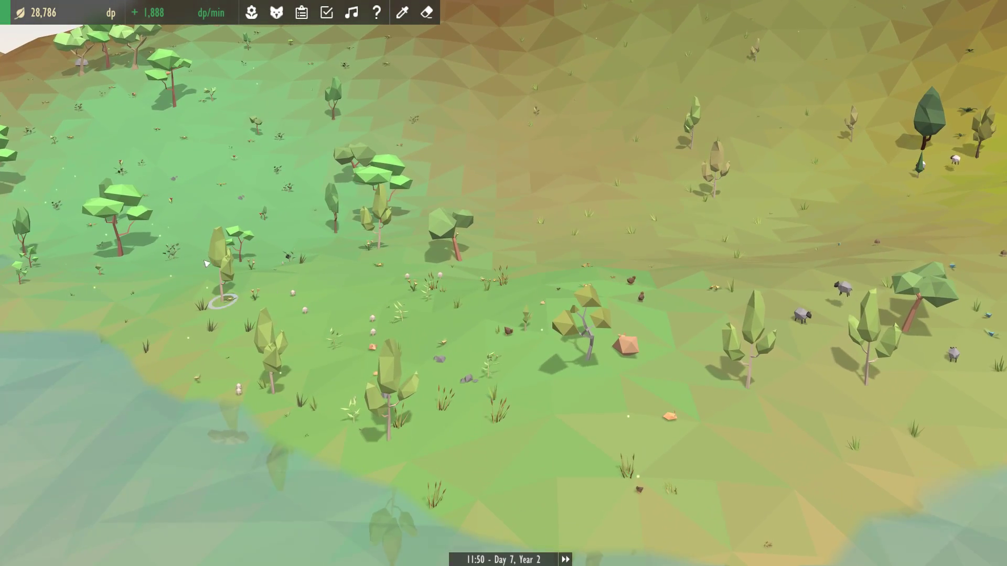
click(174, 259)
click(149, 127)
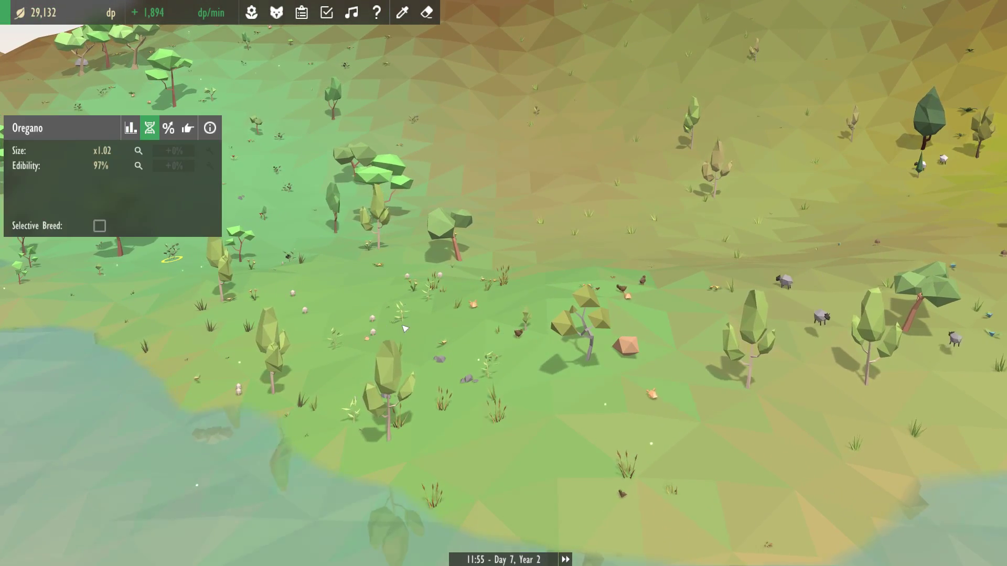
click(486, 374)
click(396, 226)
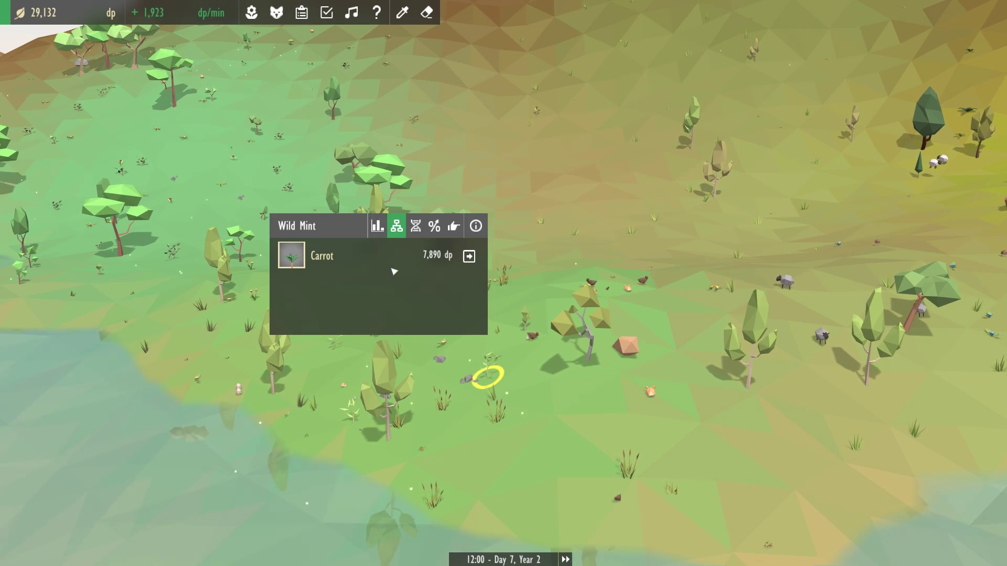
click(469, 255)
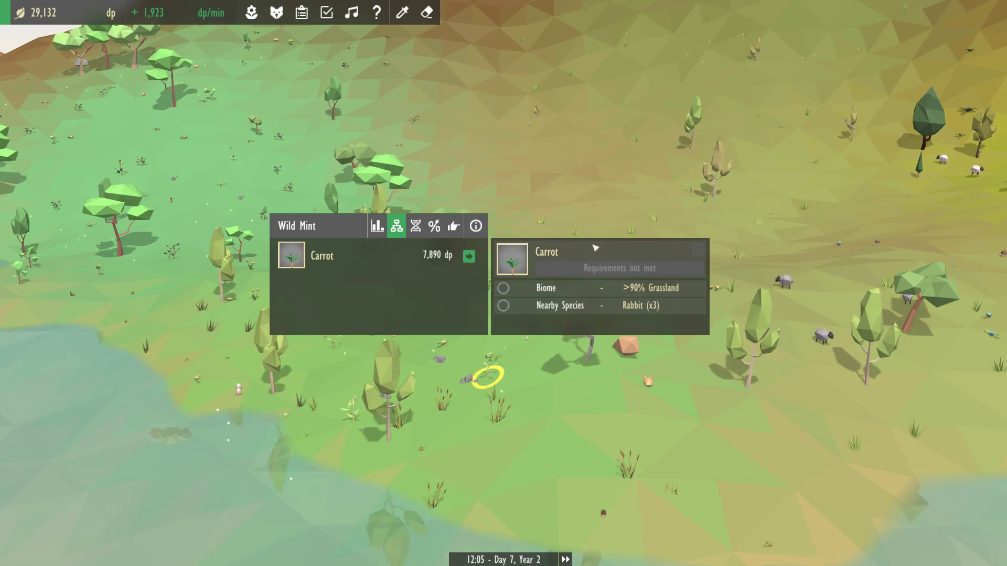
click(585, 229)
drag(585, 228, 391, 163)
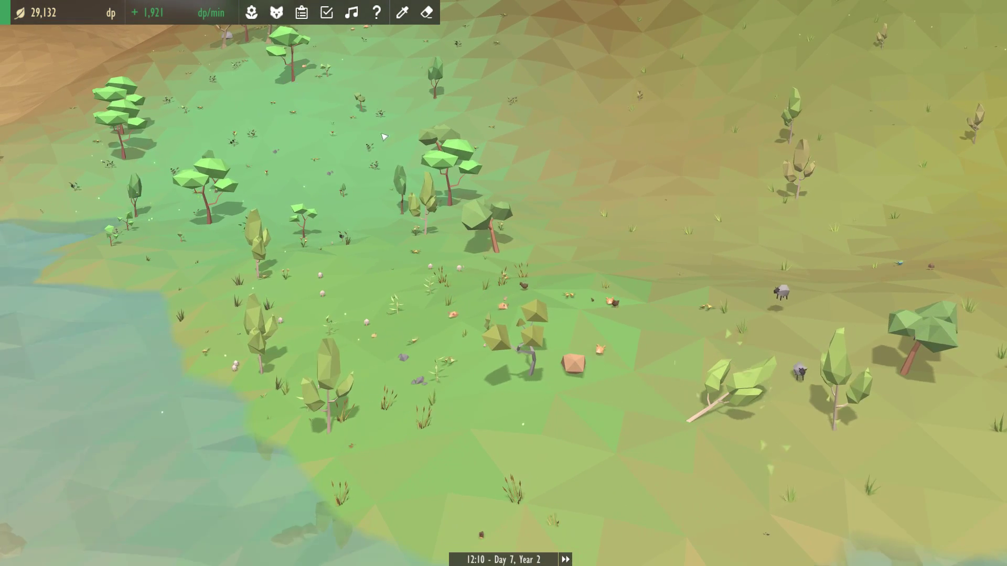
scroll(624, 299, down, 5)
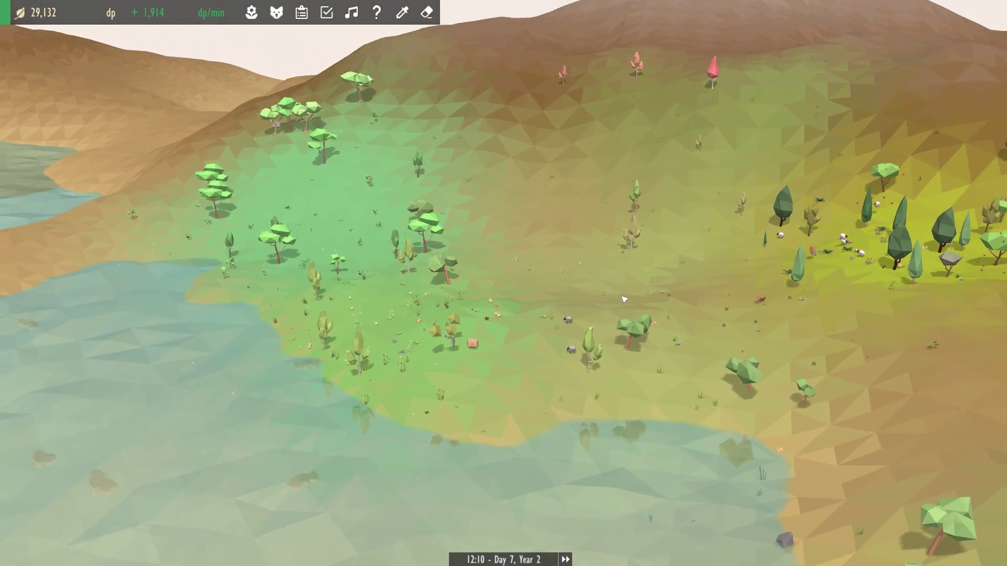
scroll(624, 299, up, 5)
Use a Birch Tree's Remove Many brush to clear small plants from the hillside patch.
click(621, 293)
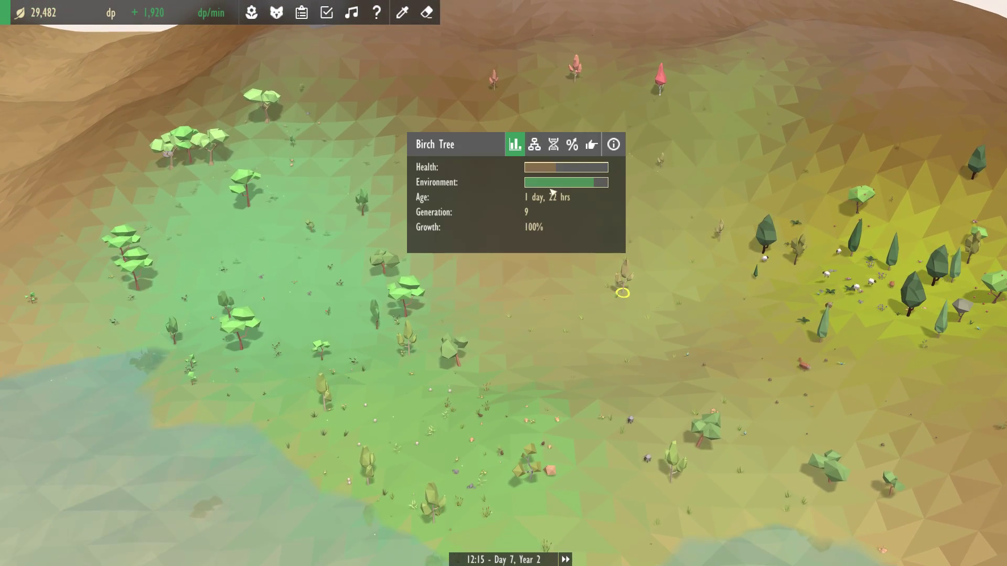
click(592, 145)
click(540, 189)
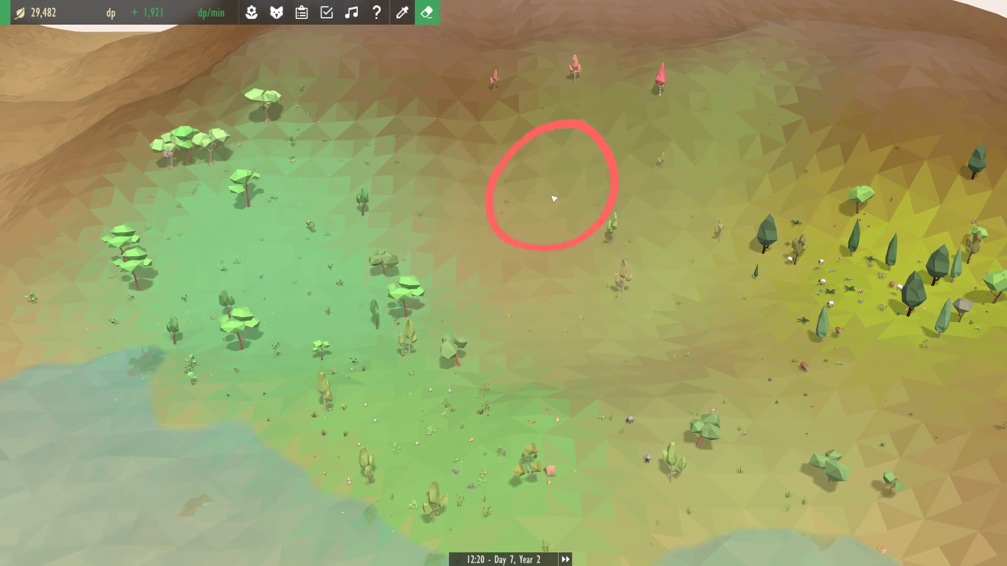
drag(653, 220, 582, 228)
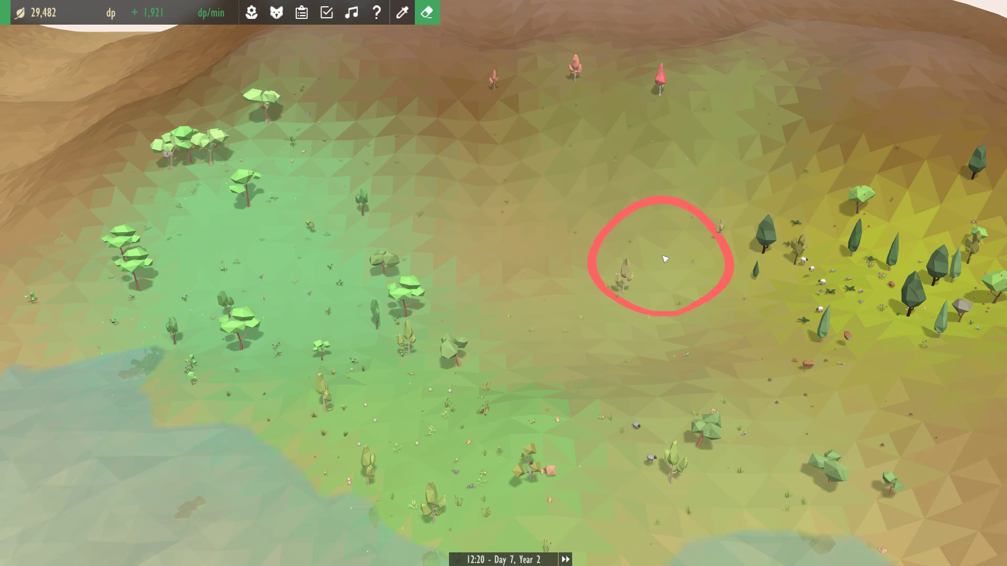
right_click(582, 228)
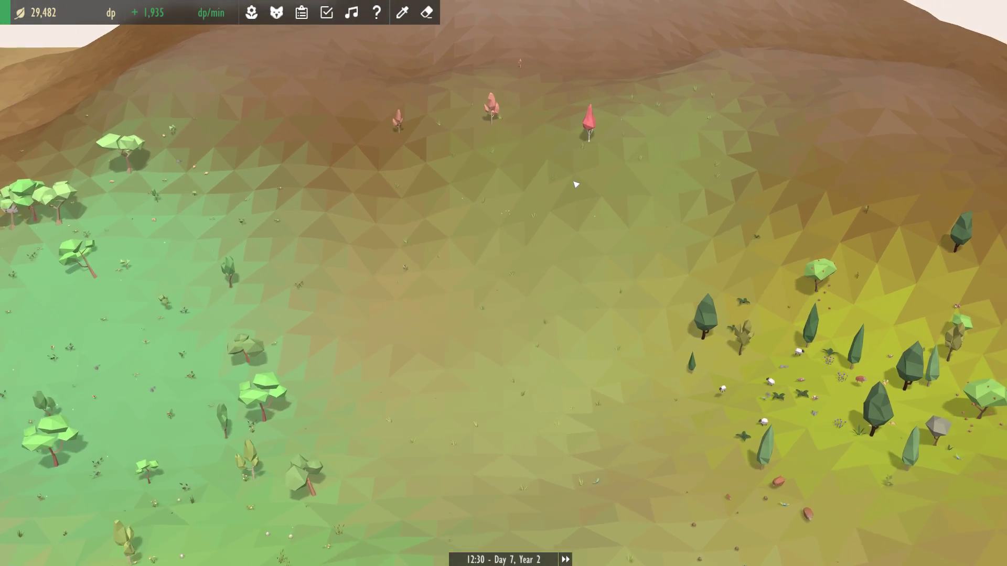
scroll(661, 179, up, 6)
Inspect the two pink trees and the fully grown Red Maple Tree.
click(281, 174)
right_click(394, 110)
click(443, 165)
right_click(551, 197)
click(605, 207)
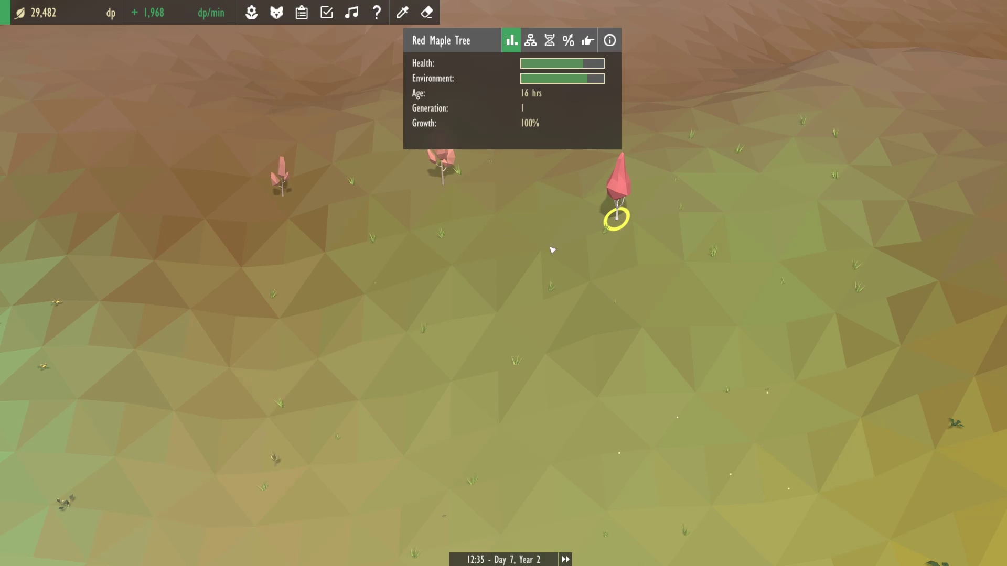
scroll(605, 221, down, 6)
right_click(551, 299)
scroll(533, 343, down, 3)
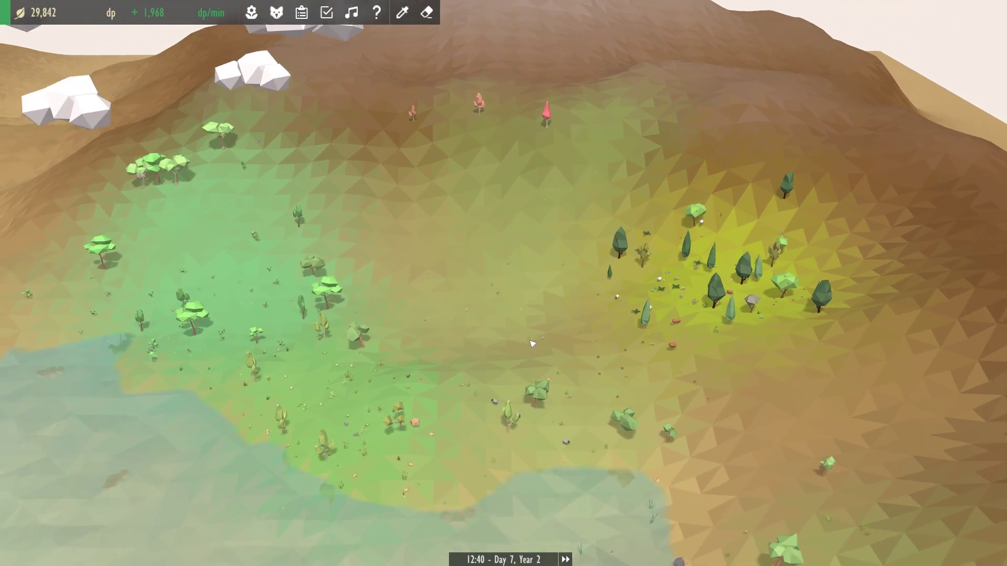
scroll(532, 343, up, 6)
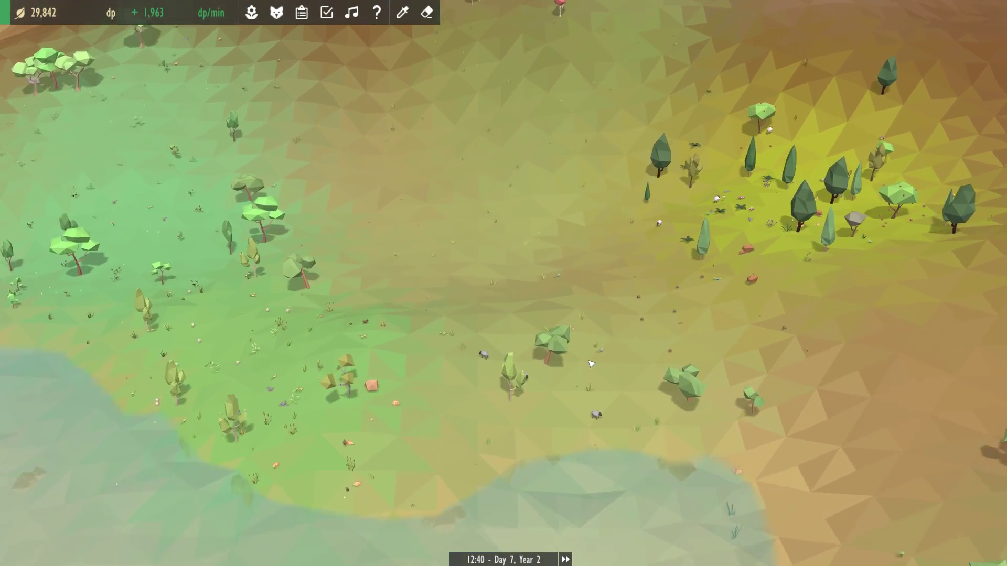
scroll(532, 343, up, 3)
Inspect the Wobbly Tree, nearby trees and a Grass Tuft, then speed up time.
click(570, 362)
right_click(514, 396)
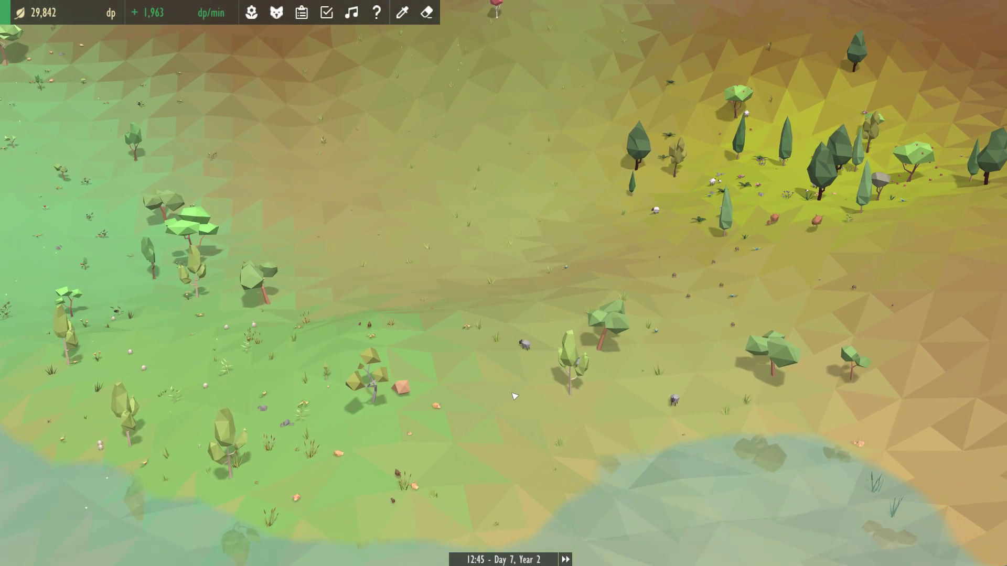
click(369, 397)
click(478, 328)
click(374, 397)
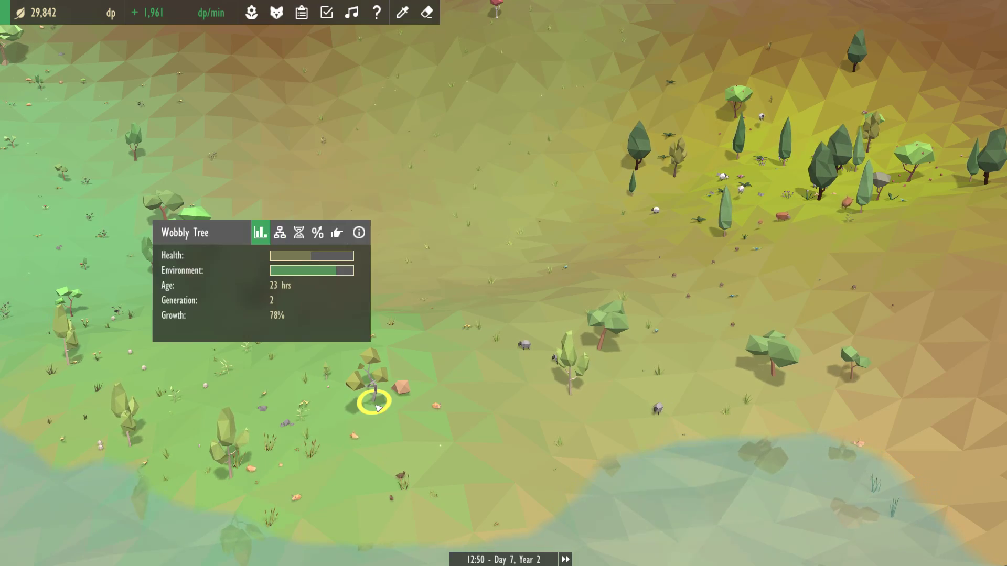
right_click(409, 377)
drag(440, 346, 443, 400)
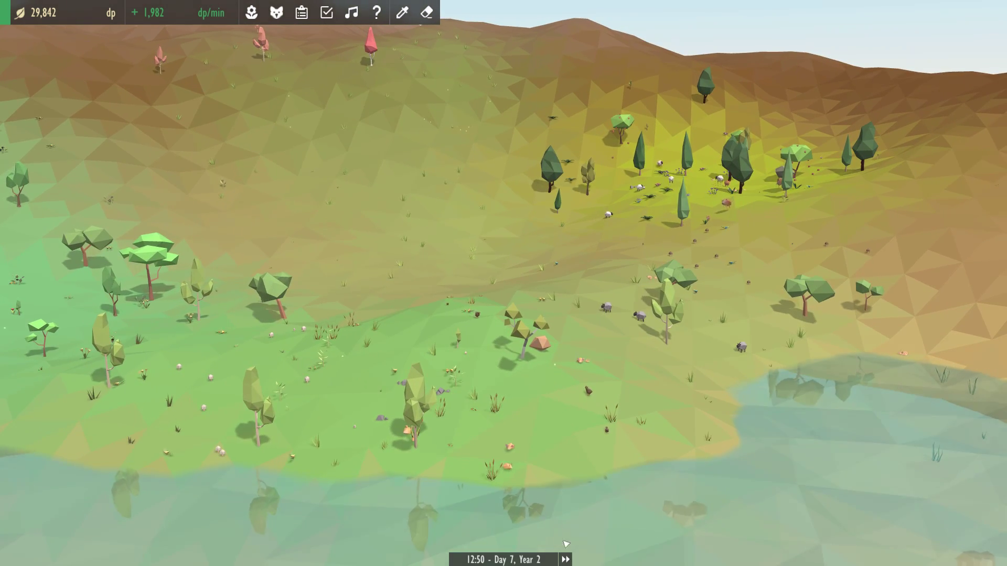
click(567, 560)
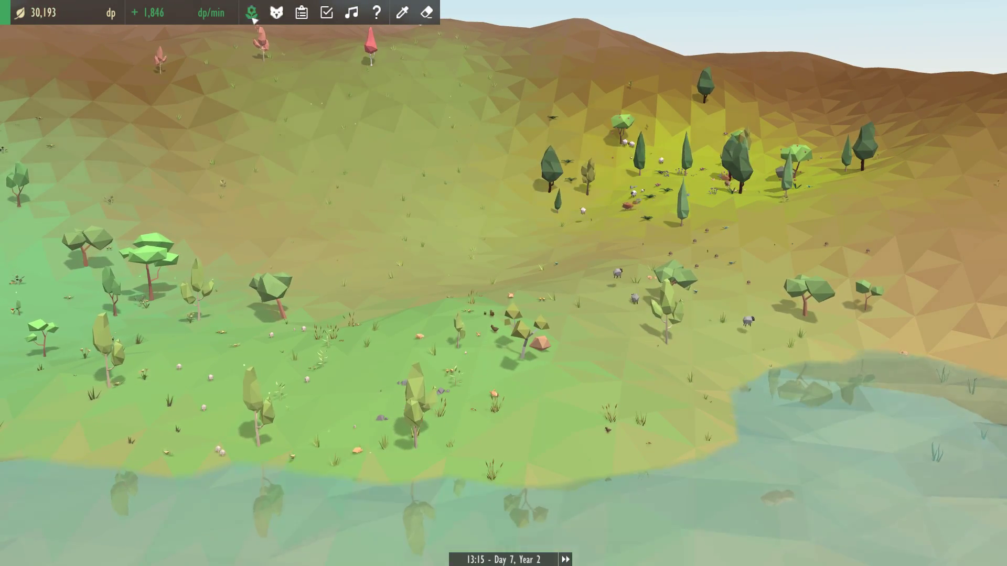
click(301, 12)
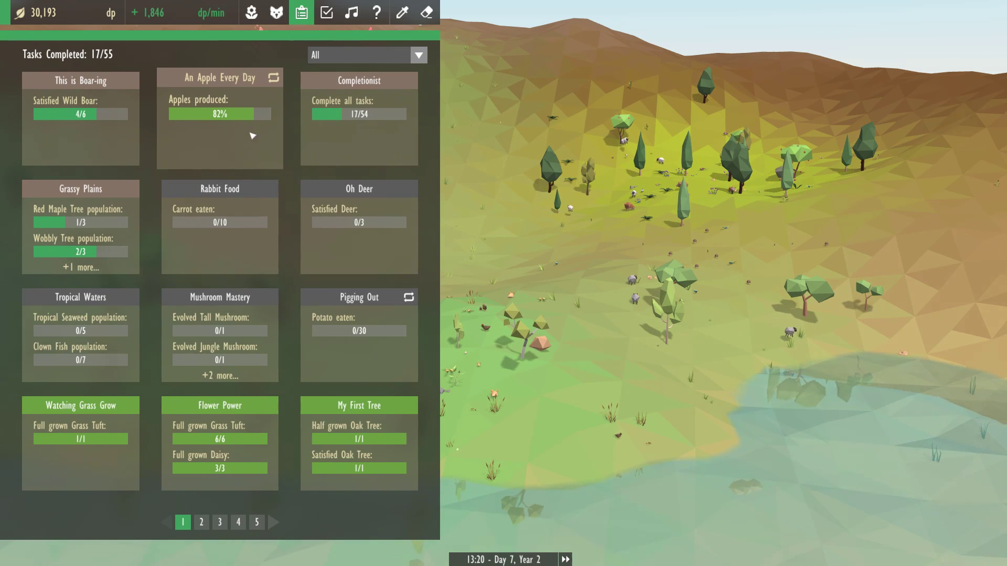
click(103, 234)
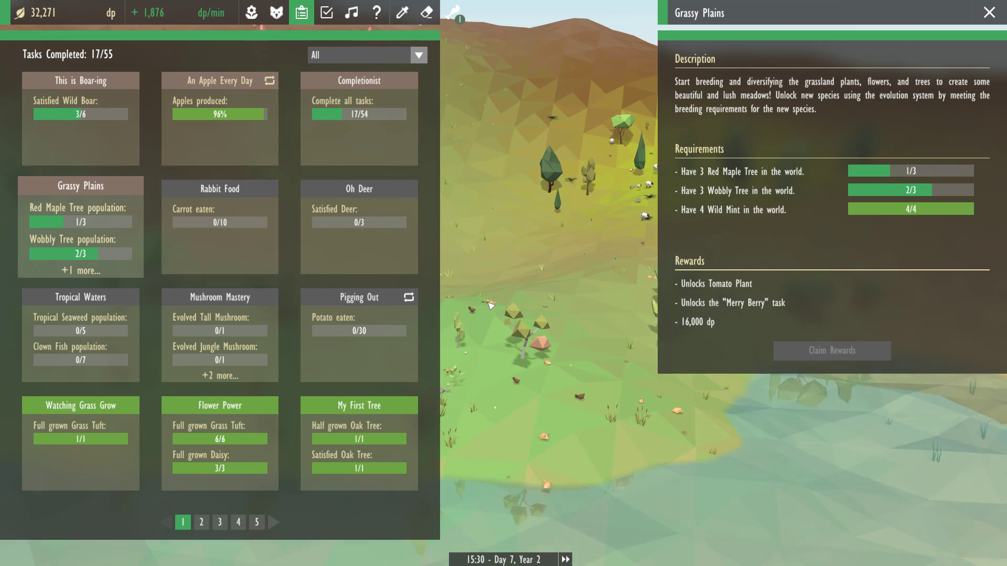
click(80, 102)
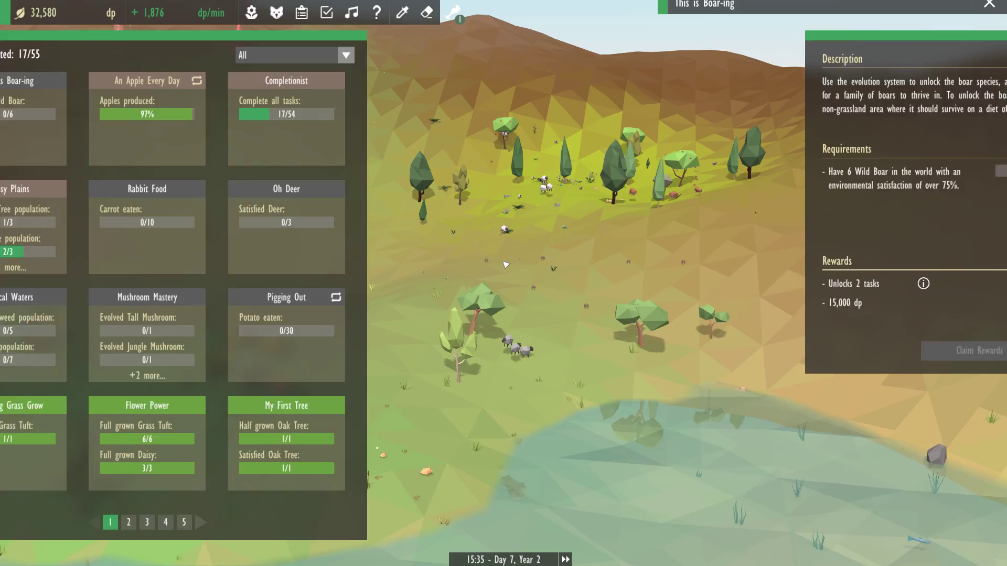
key(Escape)
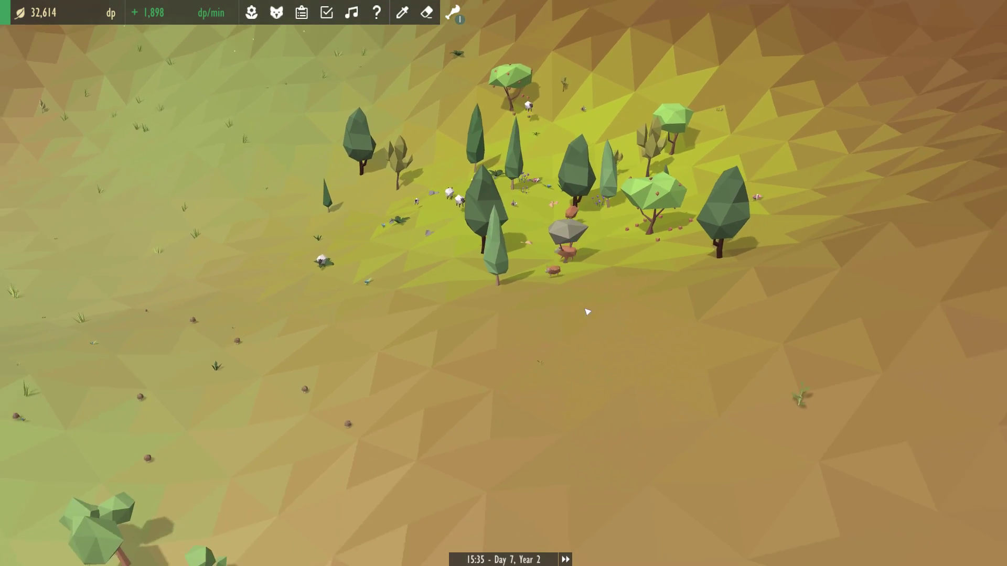
drag(586, 312, 391, 47)
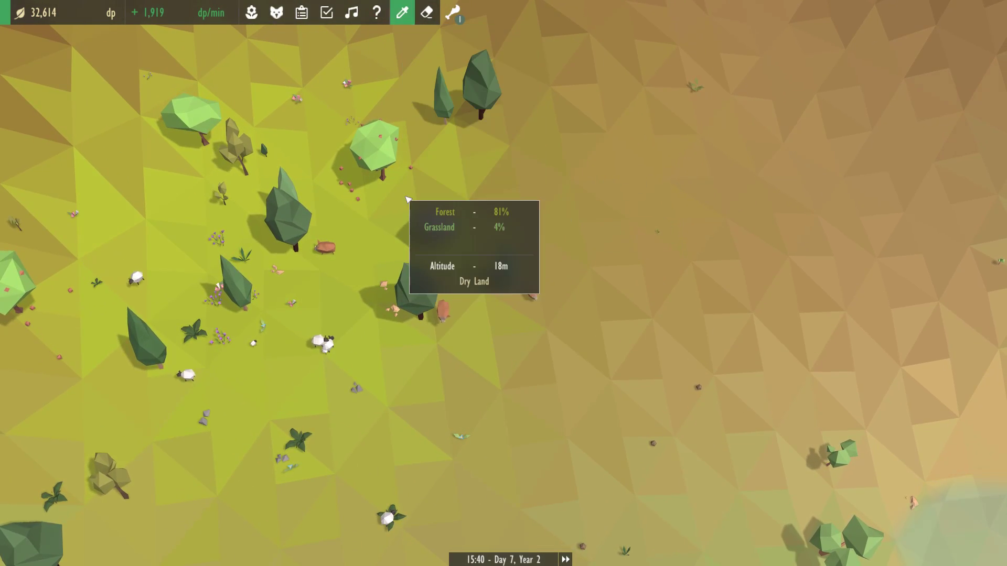
click(252, 13)
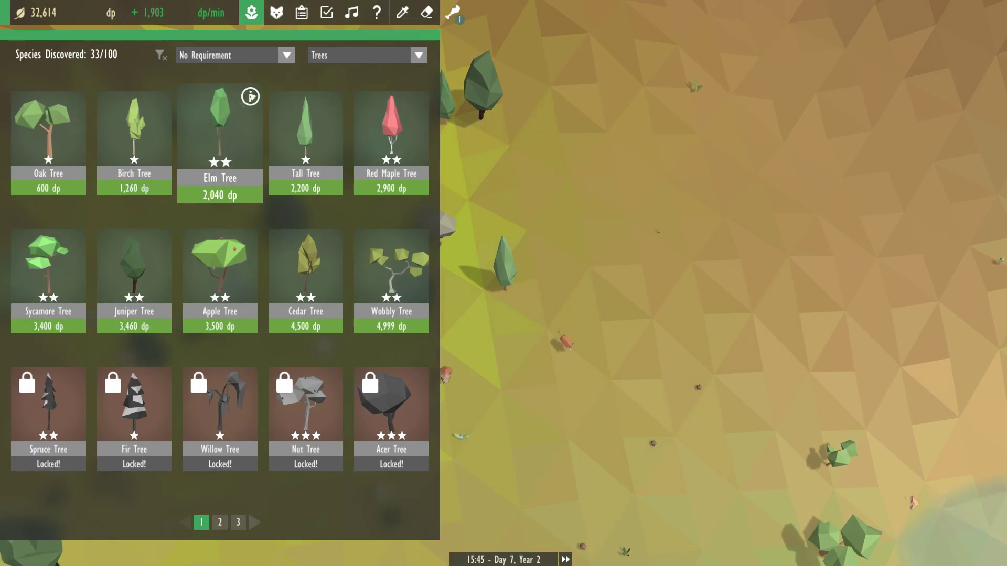
click(231, 55)
click(315, 125)
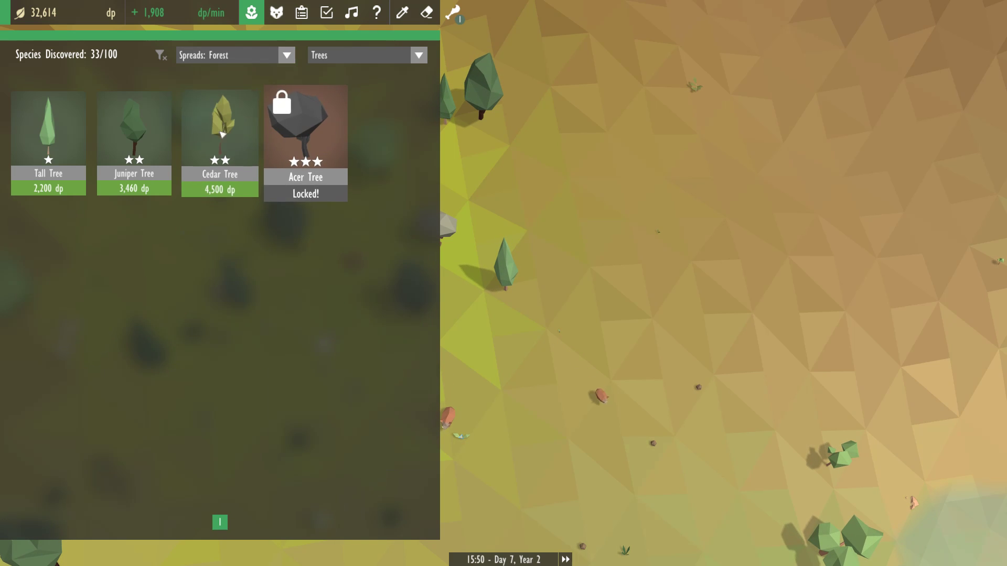
click(367, 55)
click(322, 71)
mouse_move(48, 143)
click(65, 141)
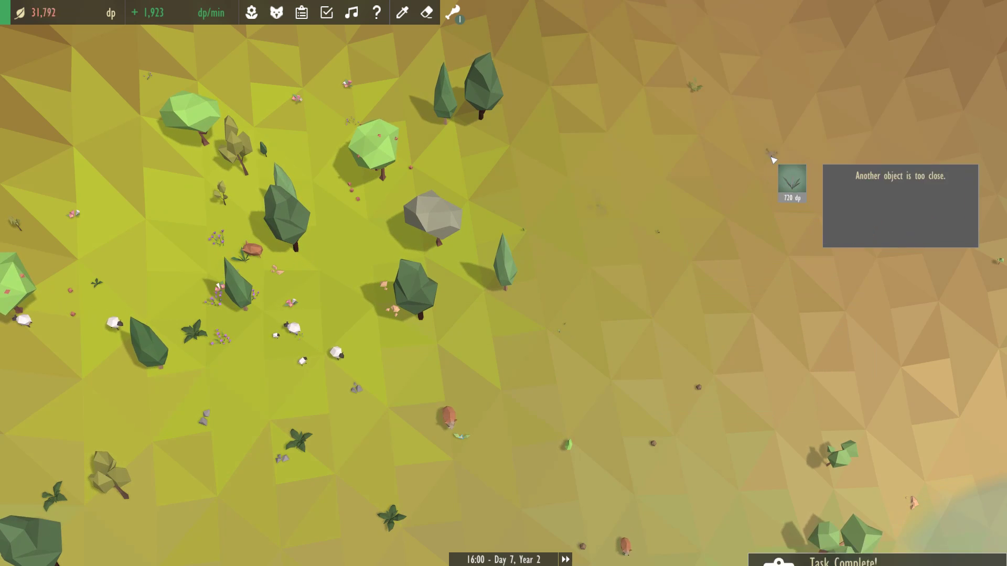
right_click(726, 273)
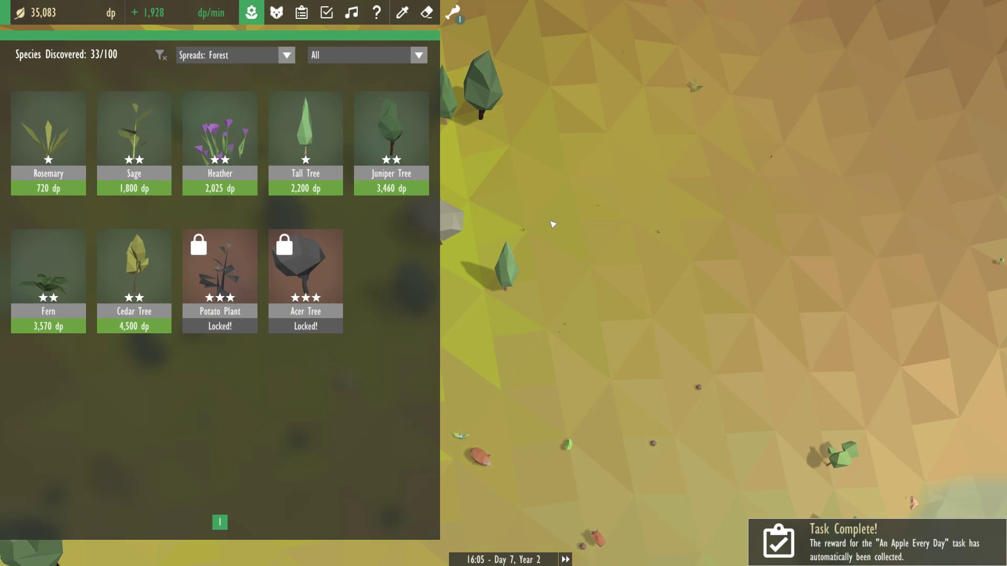
click(553, 224)
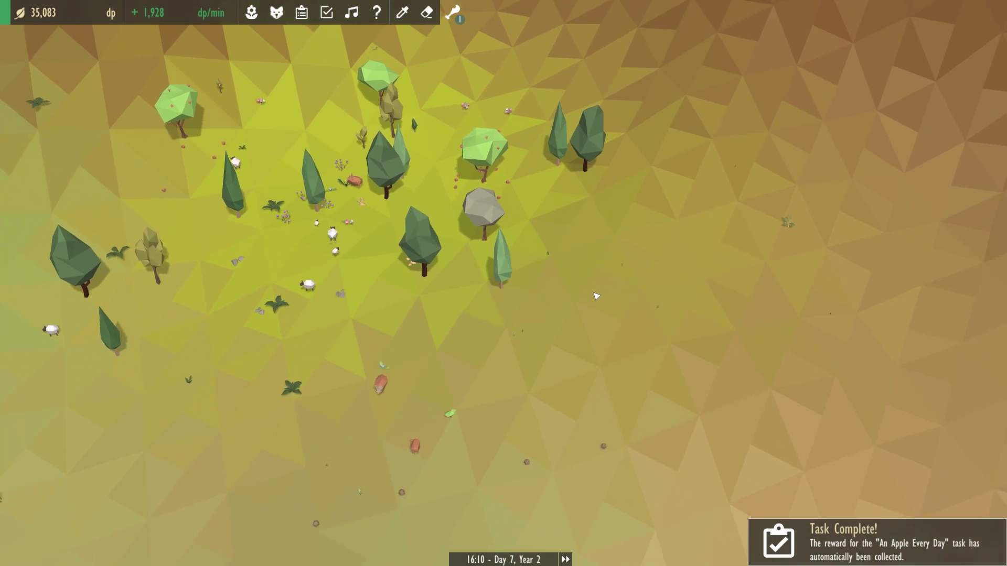
scroll(654, 320, down, 5)
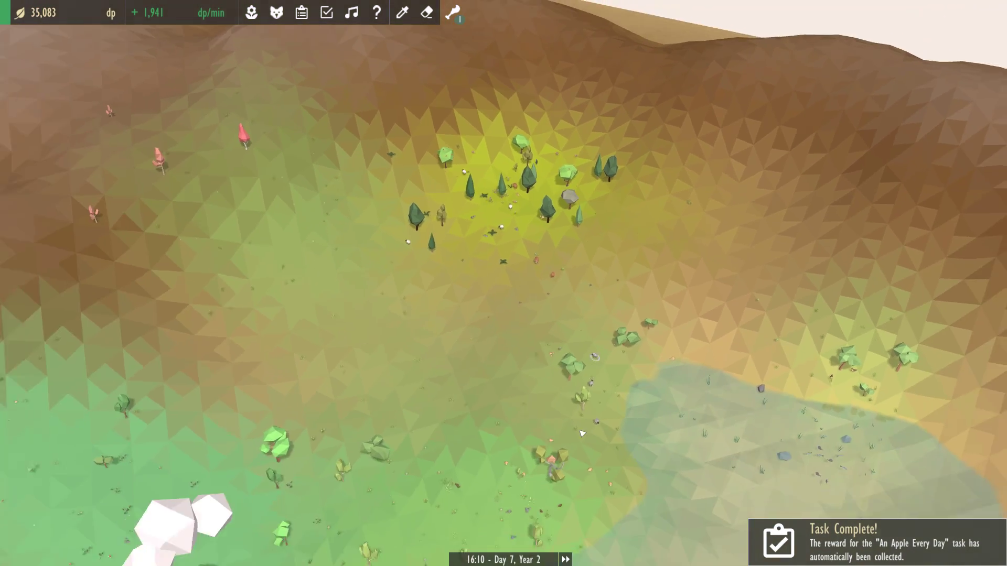
scroll(620, 337, up, 4)
scroll(618, 338, up, 6)
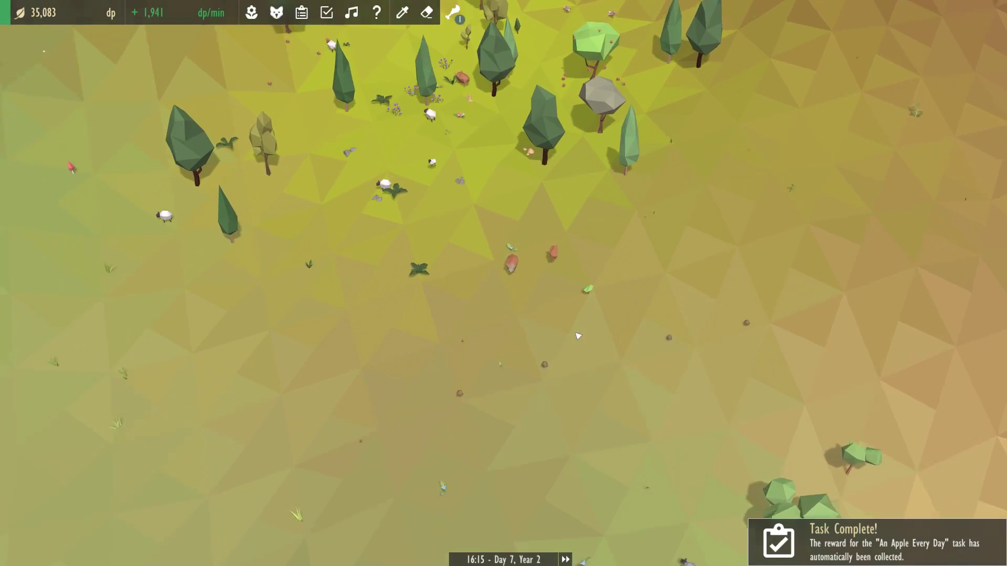
click(576, 445)
scroll(504, 284, down, 8)
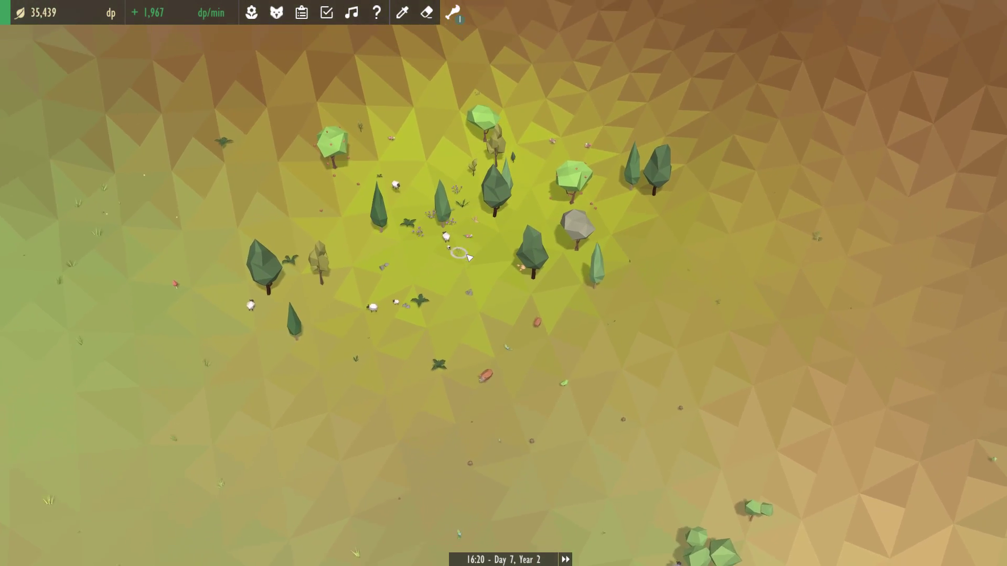
scroll(470, 258, down, 2)
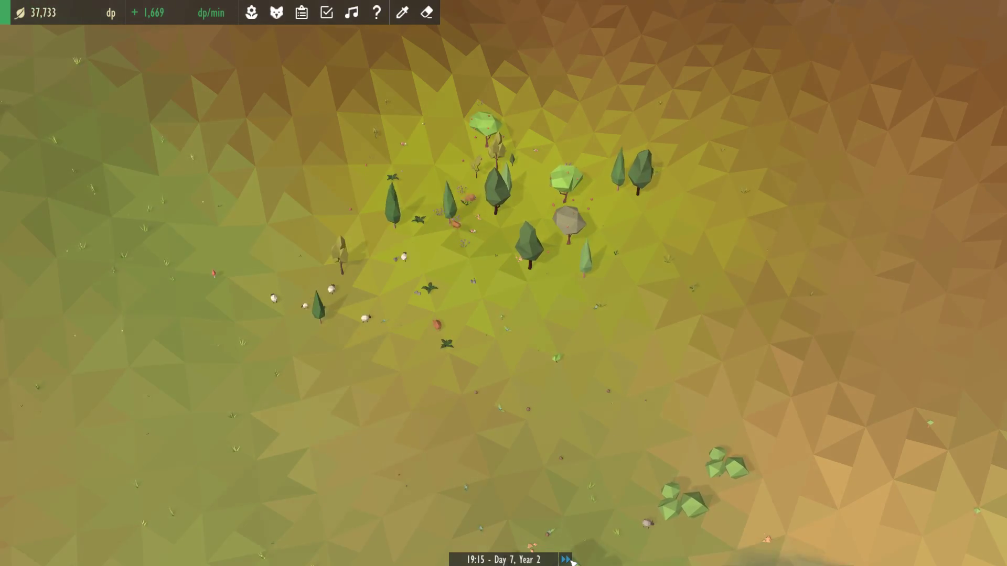
scroll(504, 283, down, 8)
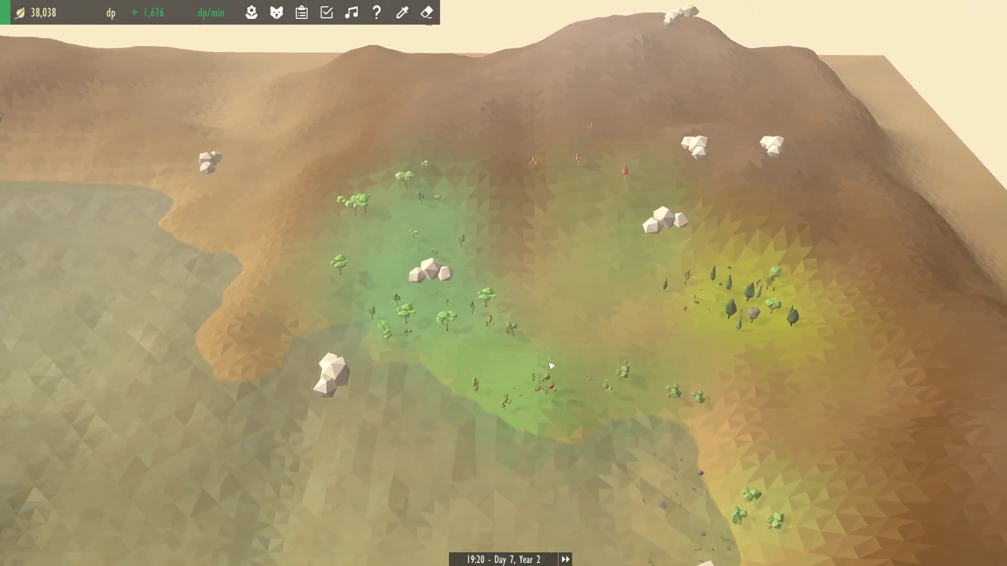
scroll(551, 365, up, 5)
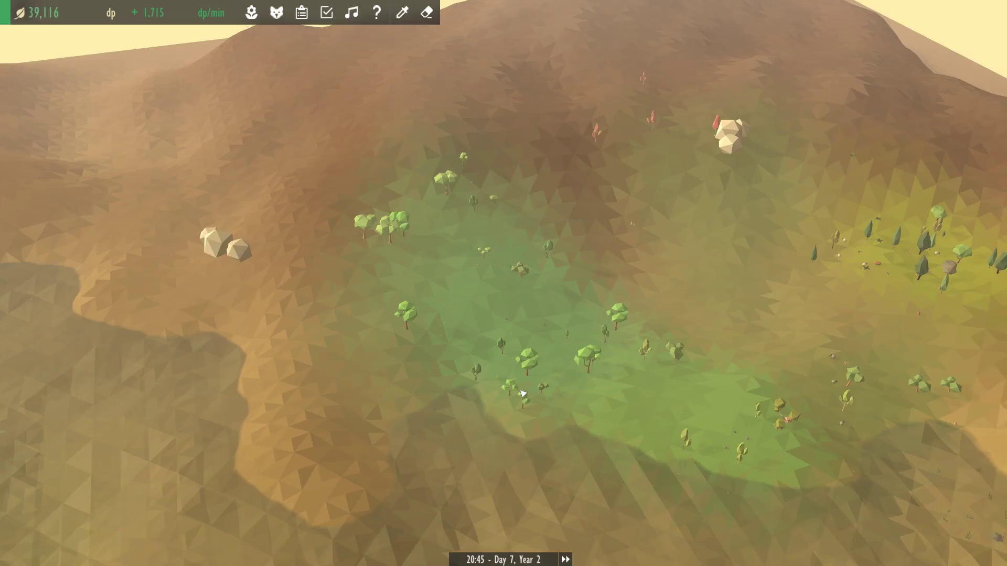
scroll(633, 198, up, 8)
scroll(633, 199, up, 4)
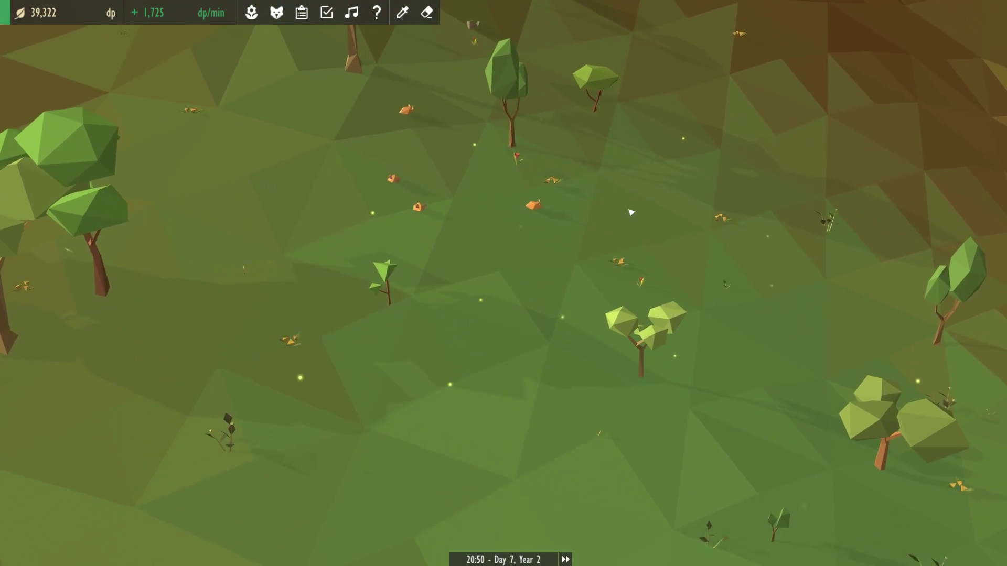
mouse_move(575, 230)
mouse_down()
mouse_move(429, 221)
mouse_move(424, 314)
mouse_move(557, 360)
mouse_up()
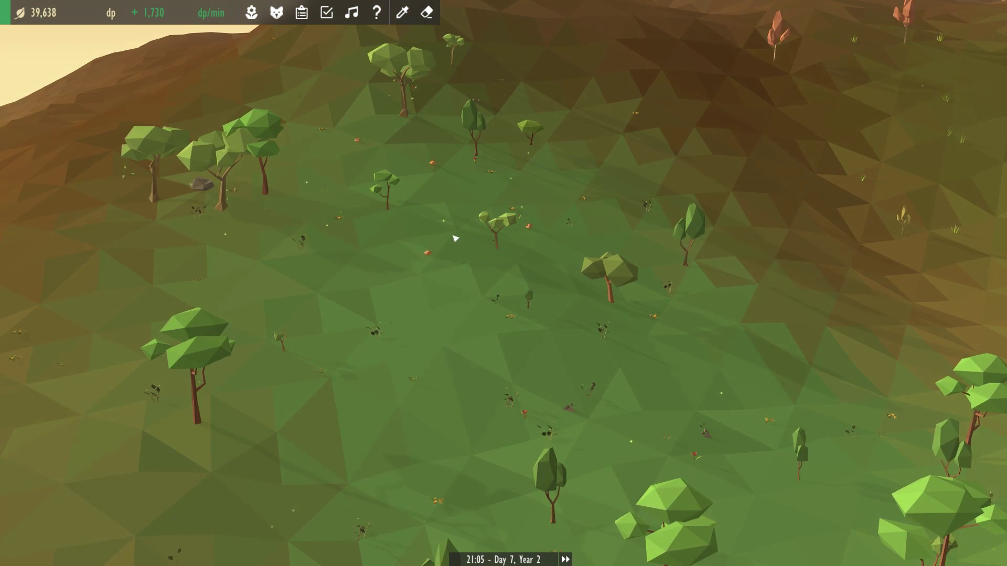
scroll(455, 238, up, 2)
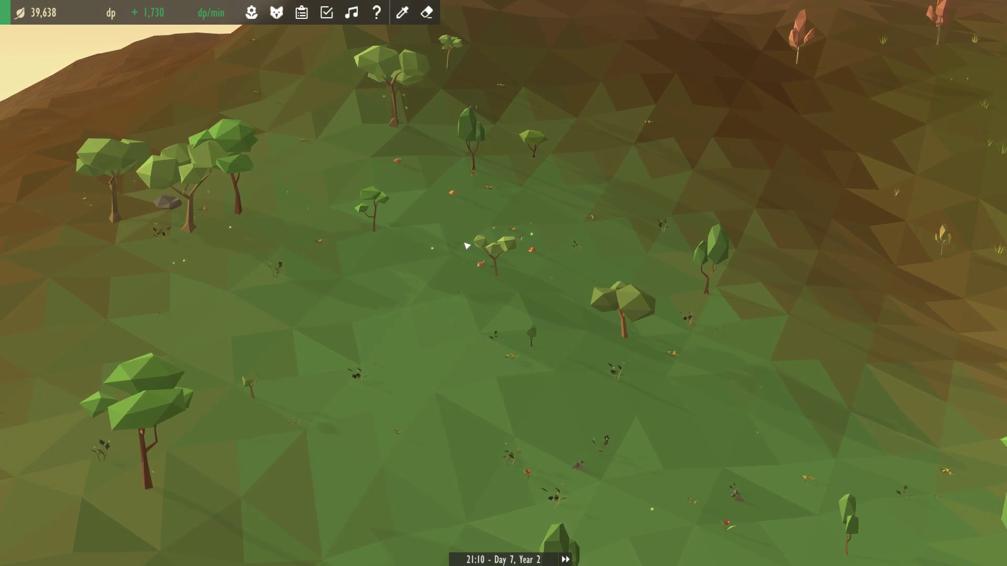
mouse_move(499, 270)
mouse_down()
mouse_move(634, 341)
mouse_move(806, 372)
mouse_up()
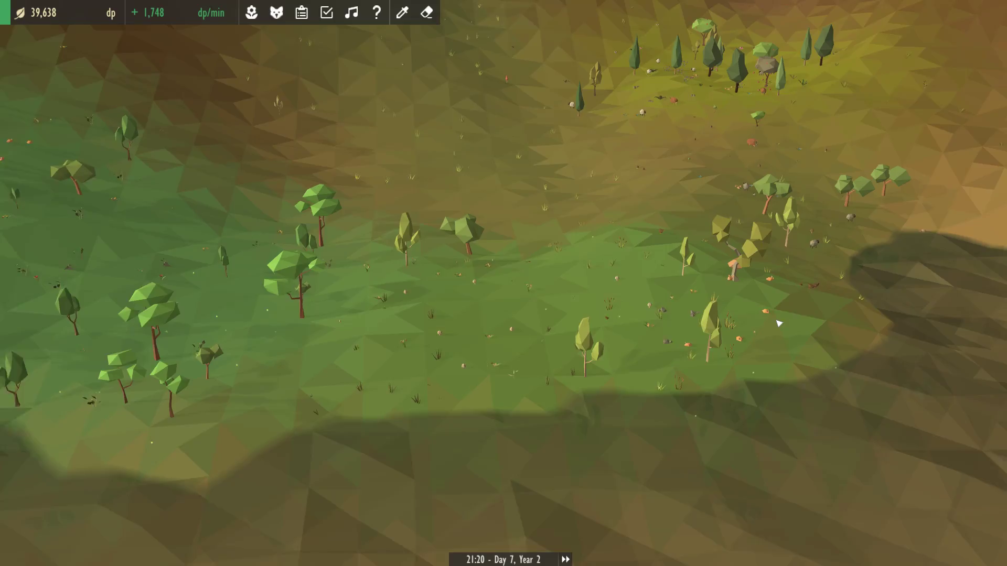
scroll(797, 339, up, 3)
mouse_move(797, 339)
mouse_down()
mouse_move(472, 339)
mouse_move(389, 320)
mouse_move(409, 284)
mouse_up()
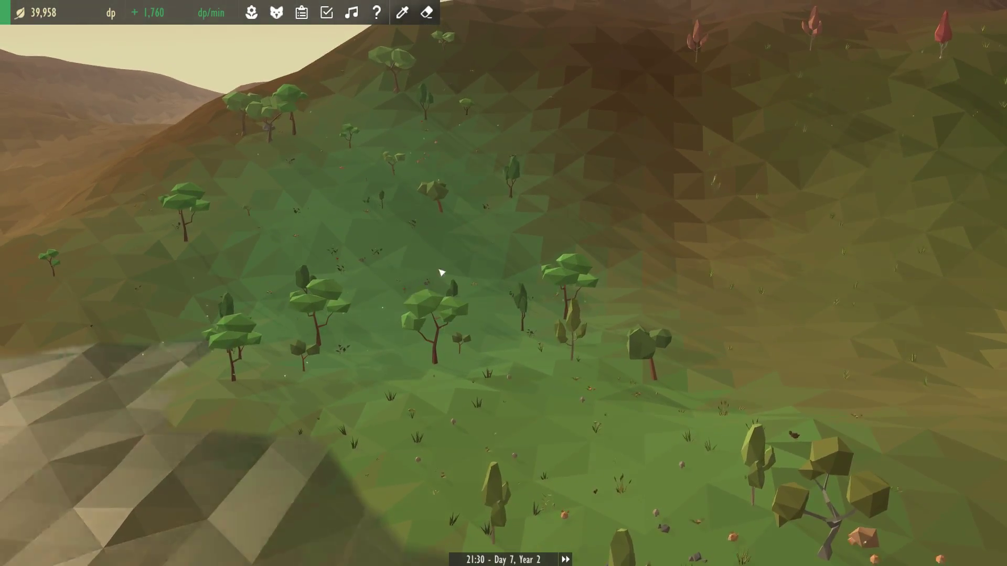
scroll(552, 412, up, 3)
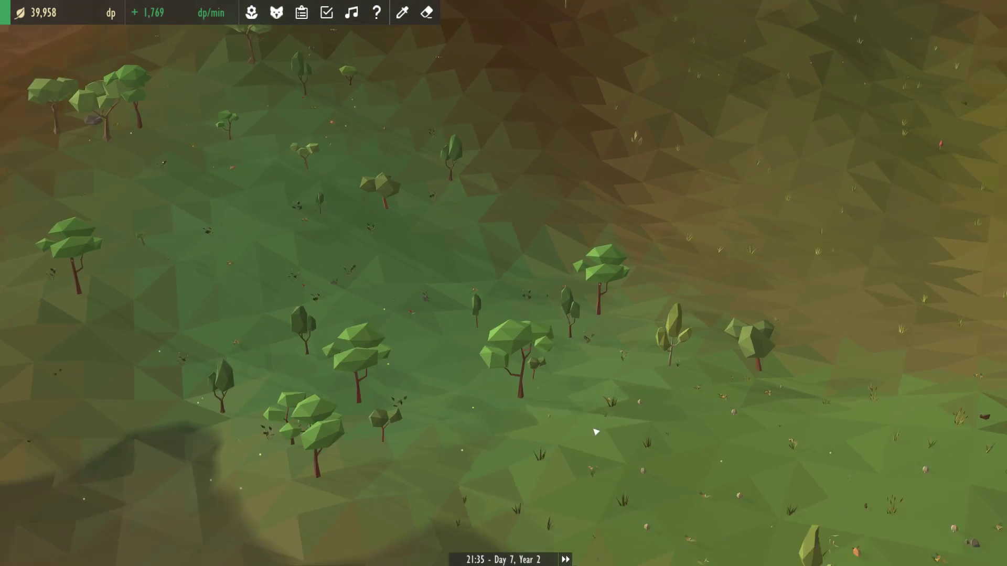
scroll(595, 432, up, 2)
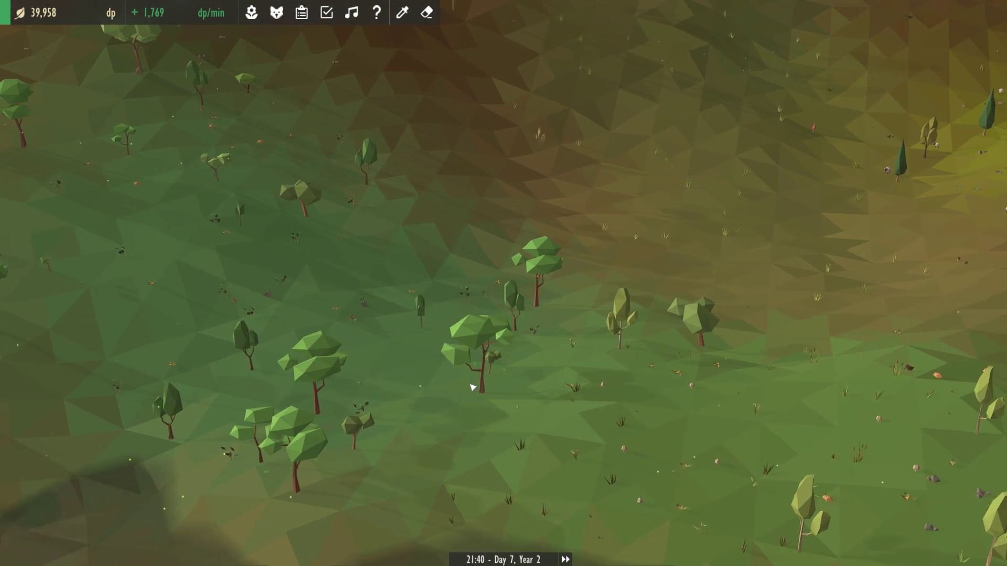
drag(507, 336, 717, 365)
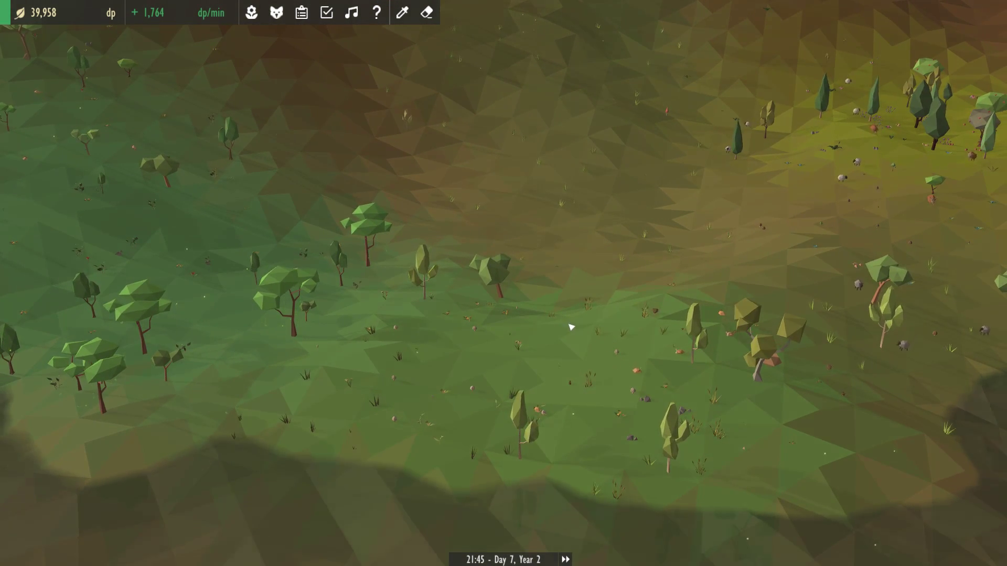
drag(574, 337, 603, 278)
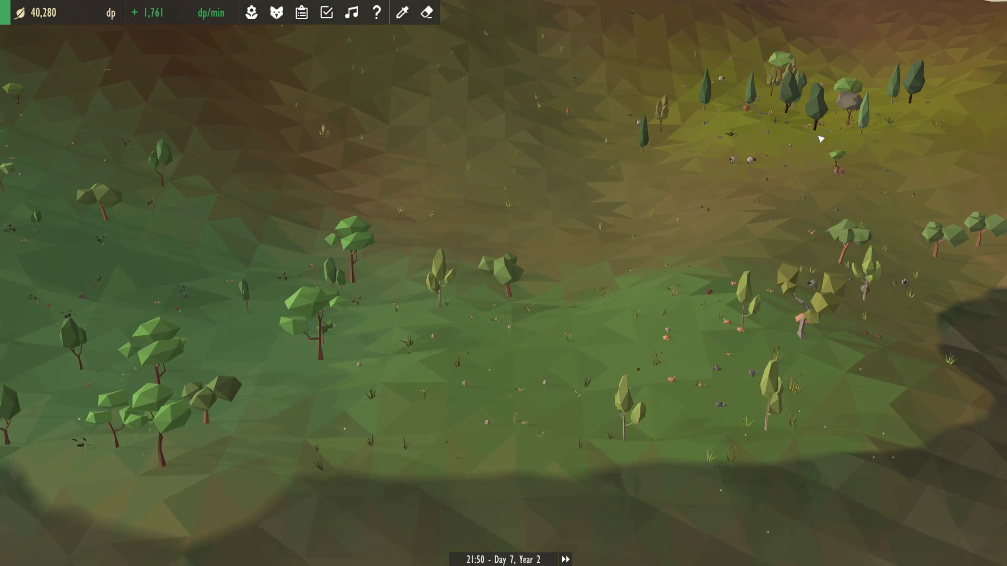
mouse_move(820, 138)
mouse_down()
mouse_move(485, 312)
mouse_move(230, 362)
mouse_up()
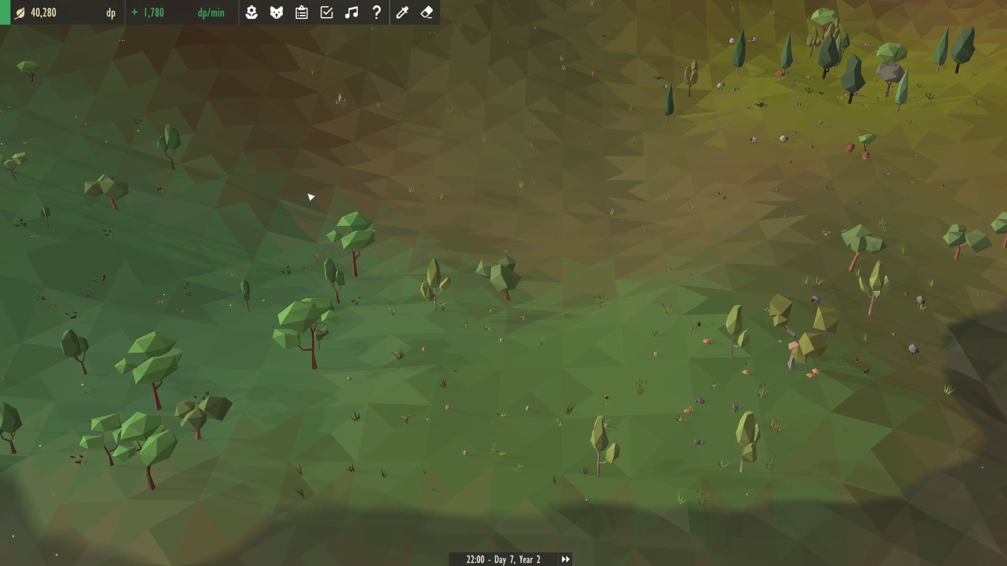
click(252, 12)
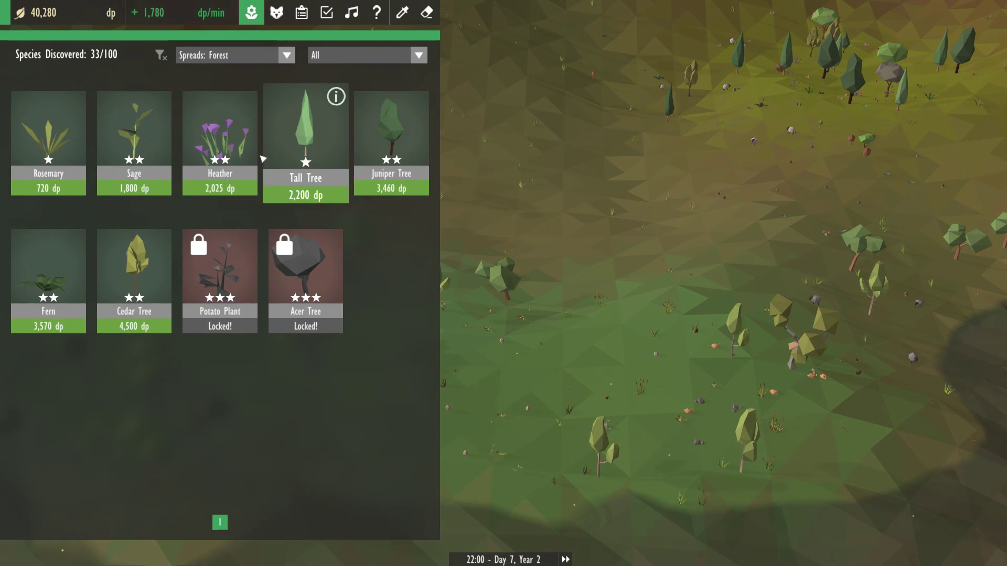
click(288, 55)
click(229, 73)
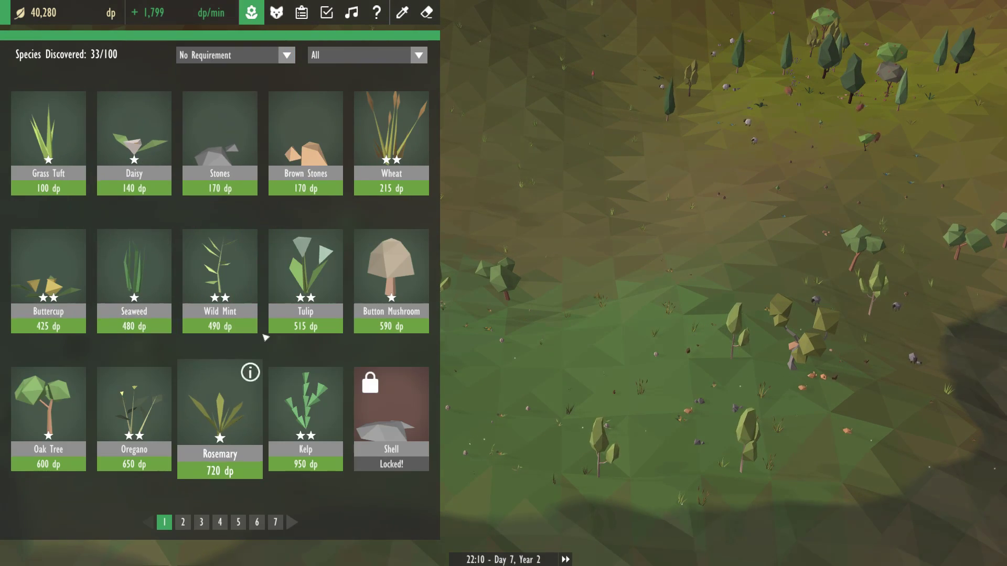
click(419, 55)
click(365, 76)
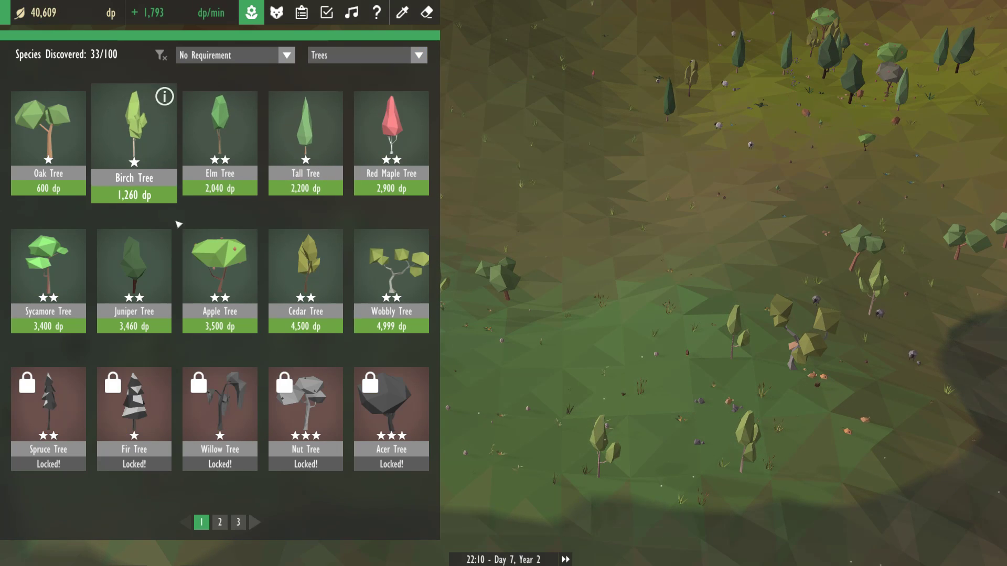
click(220, 268)
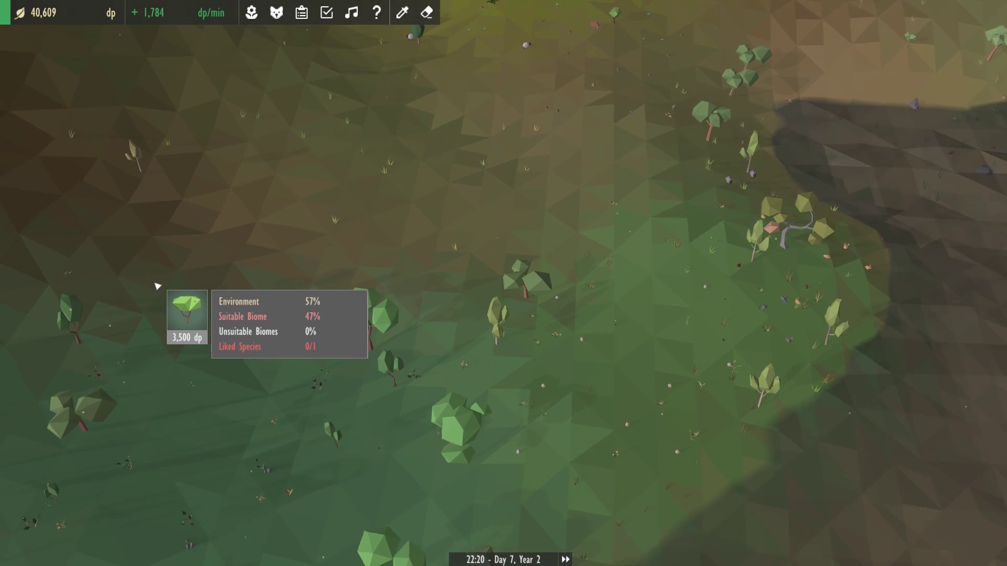
right_click(105, 255)
click(251, 13)
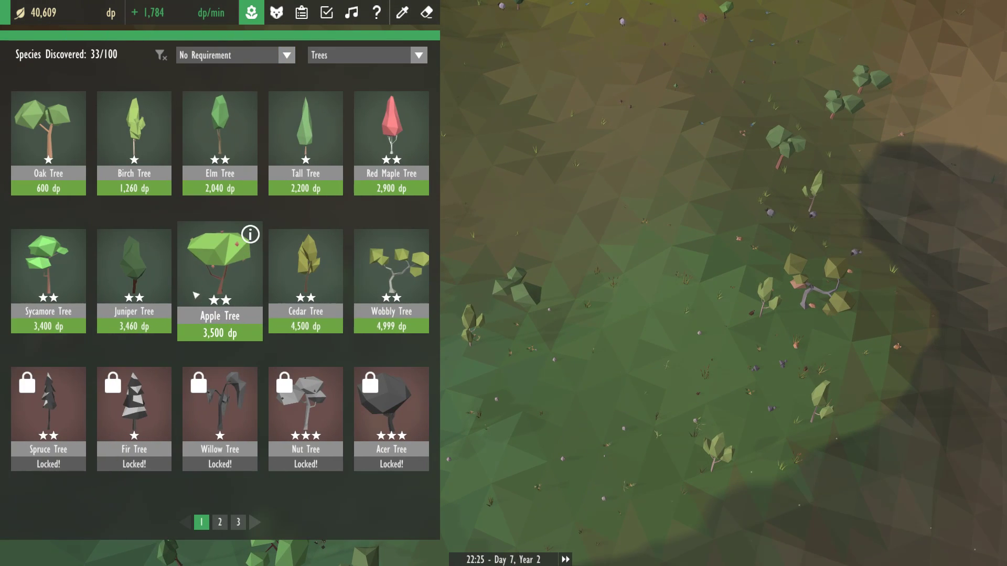
click(250, 234)
click(832, 156)
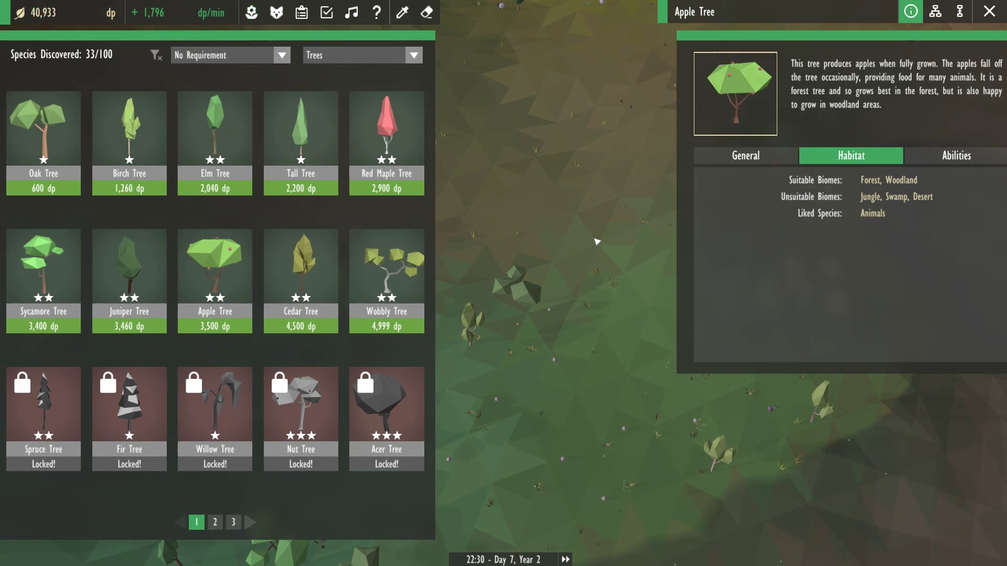
key(Escape)
scroll(593, 275, down, 4)
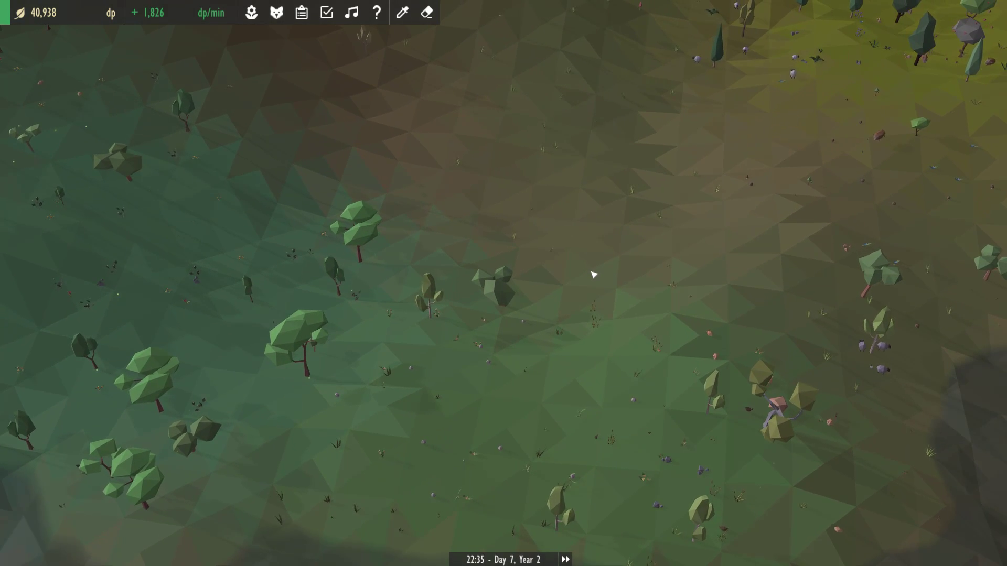
scroll(593, 274, up, 4)
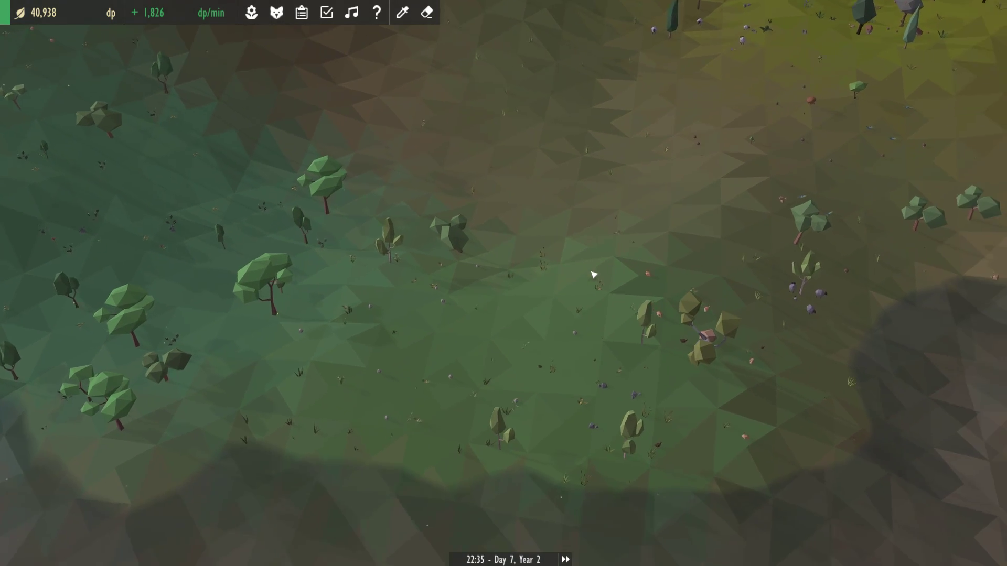
drag(582, 283, 595, 325)
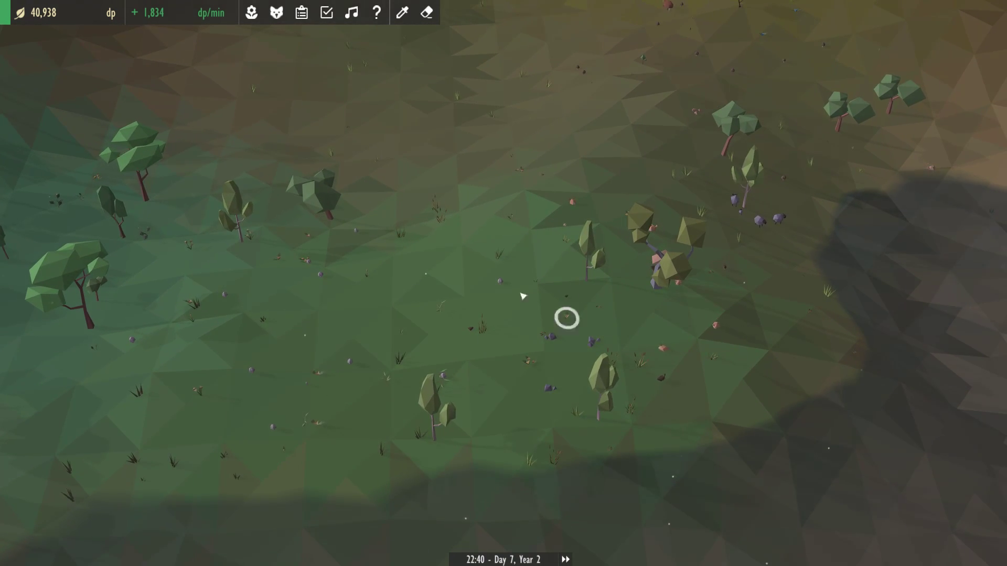
drag(503, 229, 425, 346)
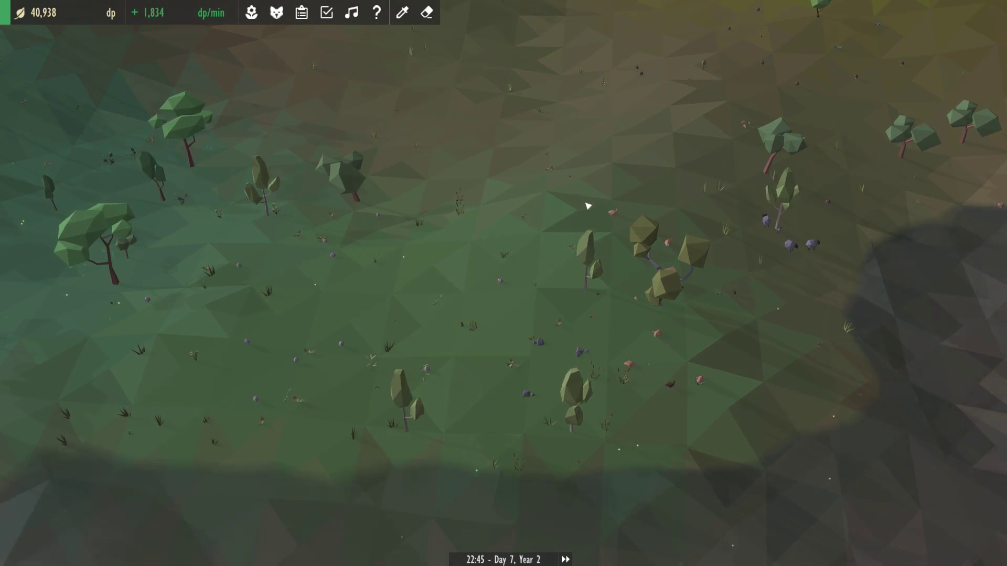
drag(530, 383, 465, 435)
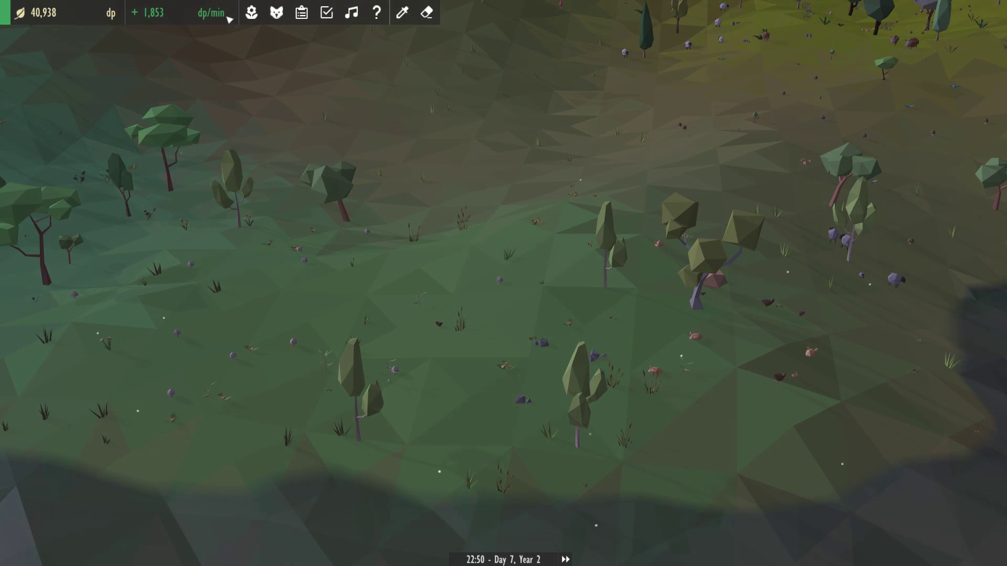
key(Tab)
click(27, 51)
click(218, 147)
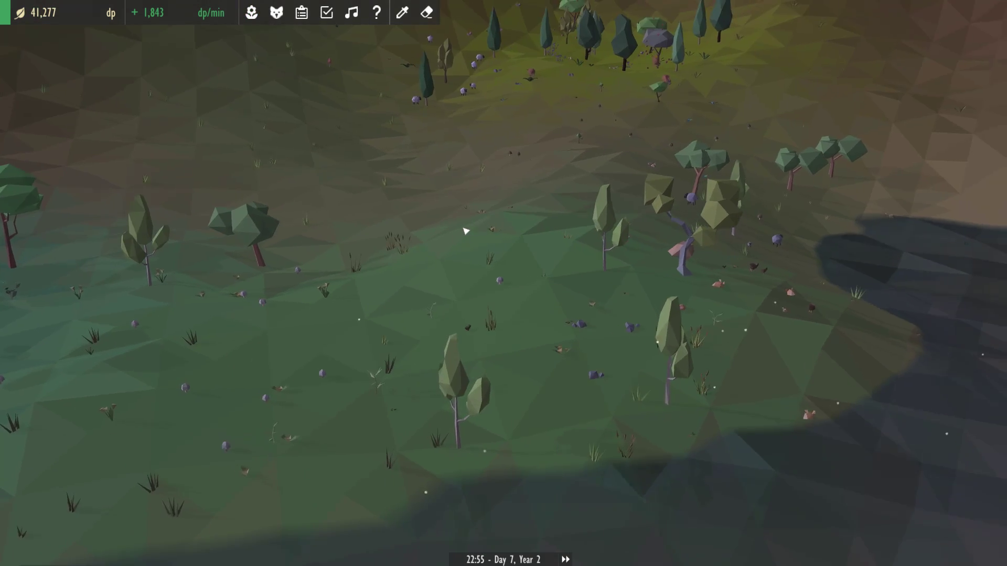
mouse_move(452, 238)
mouse_down()
mouse_move(347, 241)
mouse_move(331, 260)
mouse_move(413, 116)
mouse_up()
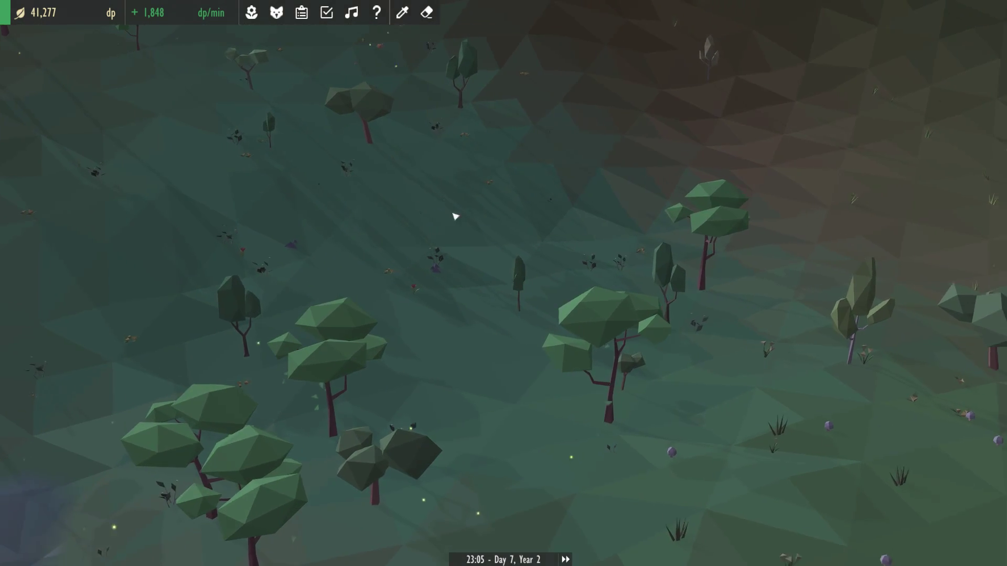
mouse_move(444, 201)
mouse_down()
mouse_move(476, 334)
mouse_move(739, 406)
mouse_up()
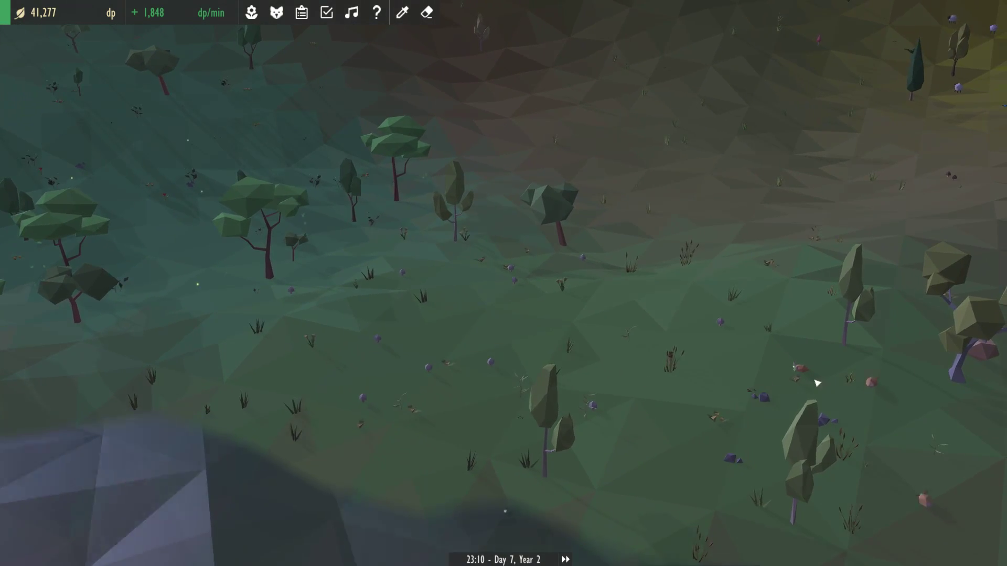
Transplant a guinea pig to a new spot in the grassland.
click(800, 372)
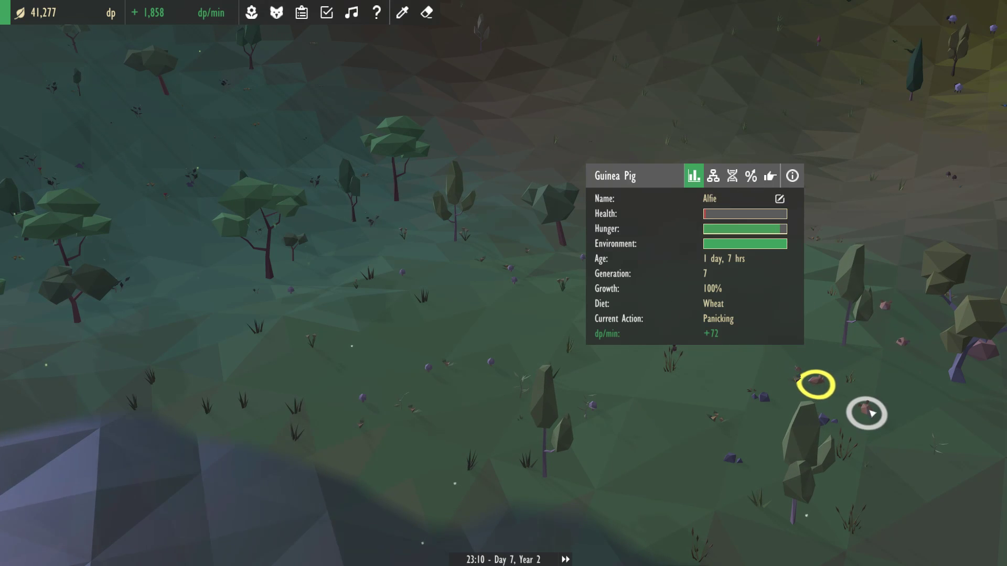
click(865, 412)
click(834, 213)
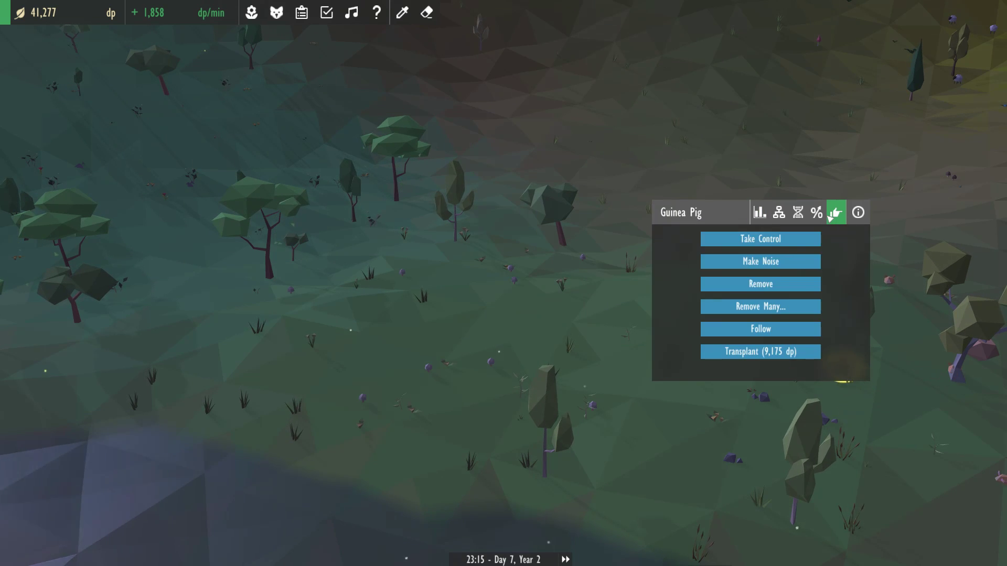
click(773, 351)
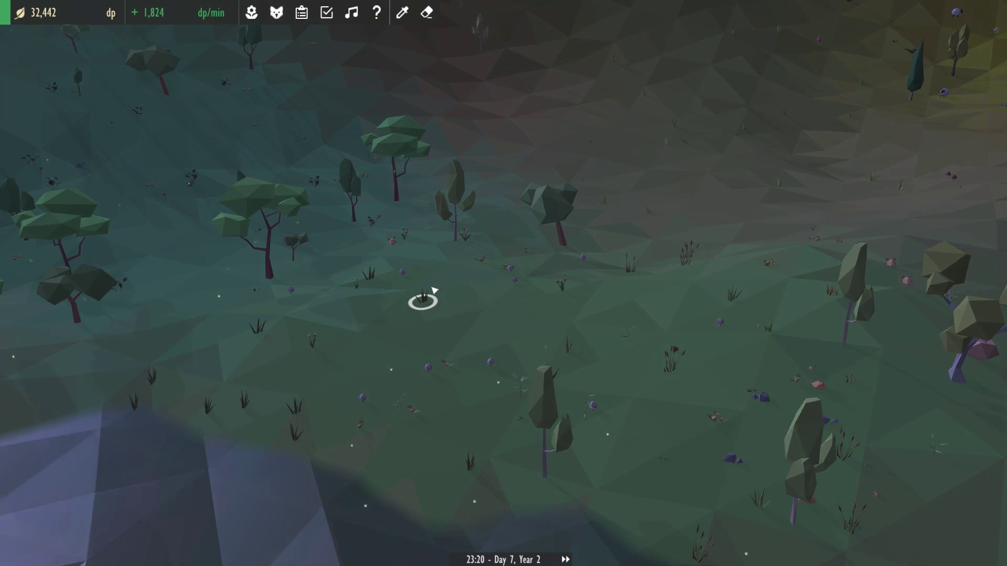
scroll(409, 276, up, 4)
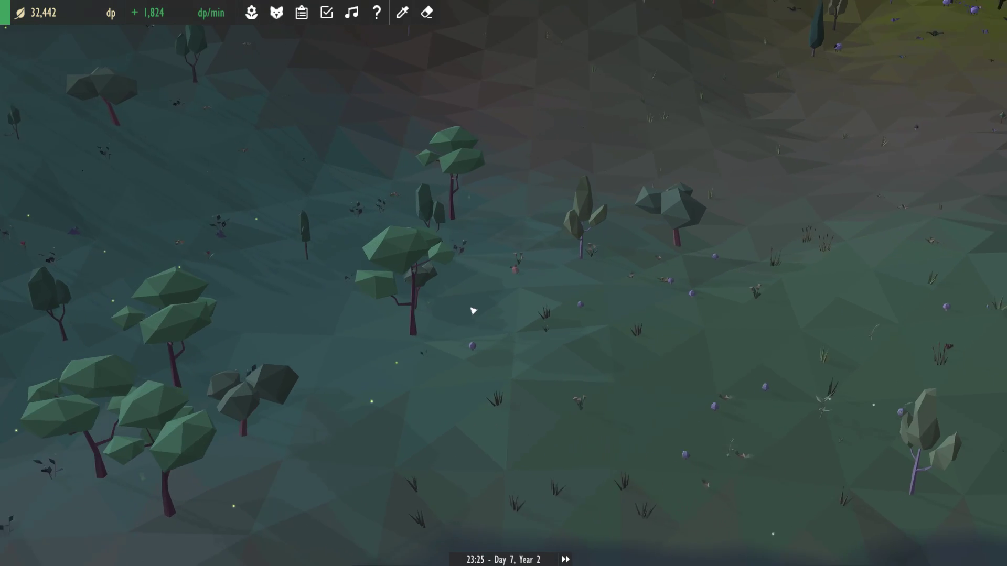
scroll(473, 310, down, 4)
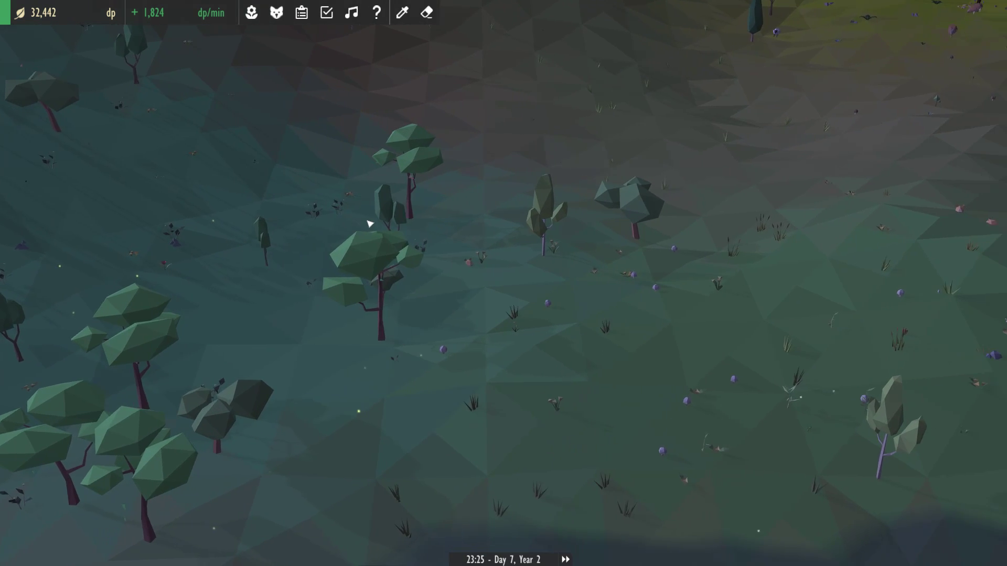
Plant an Apple Tree for 3,500 dp at a 96%-environment grassland spot.
key(1)
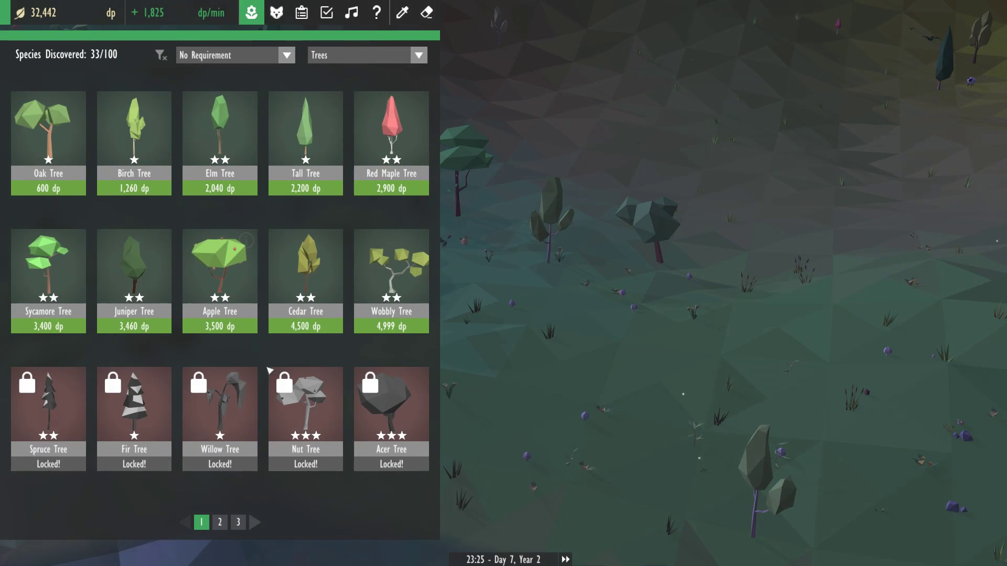
click(220, 268)
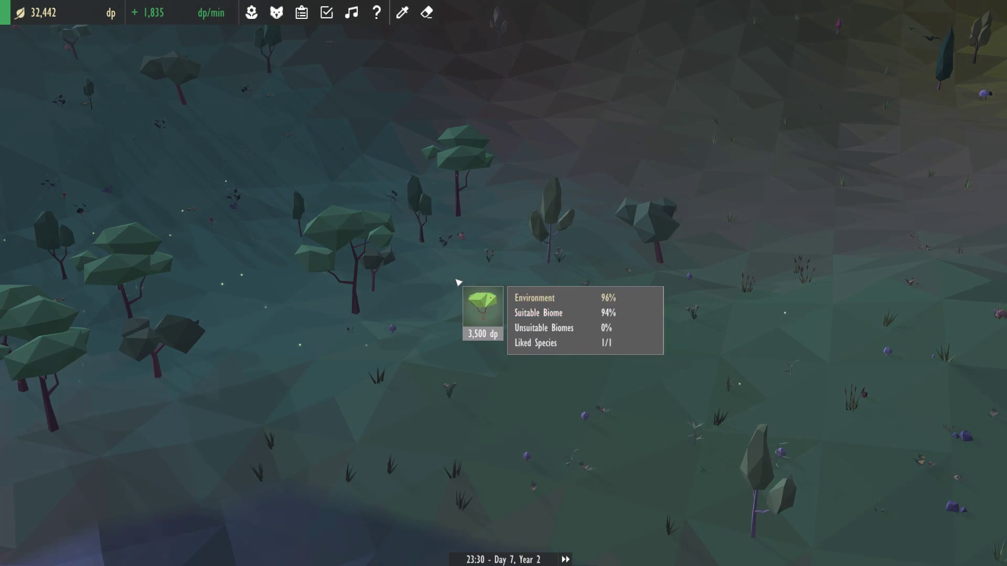
click(455, 286)
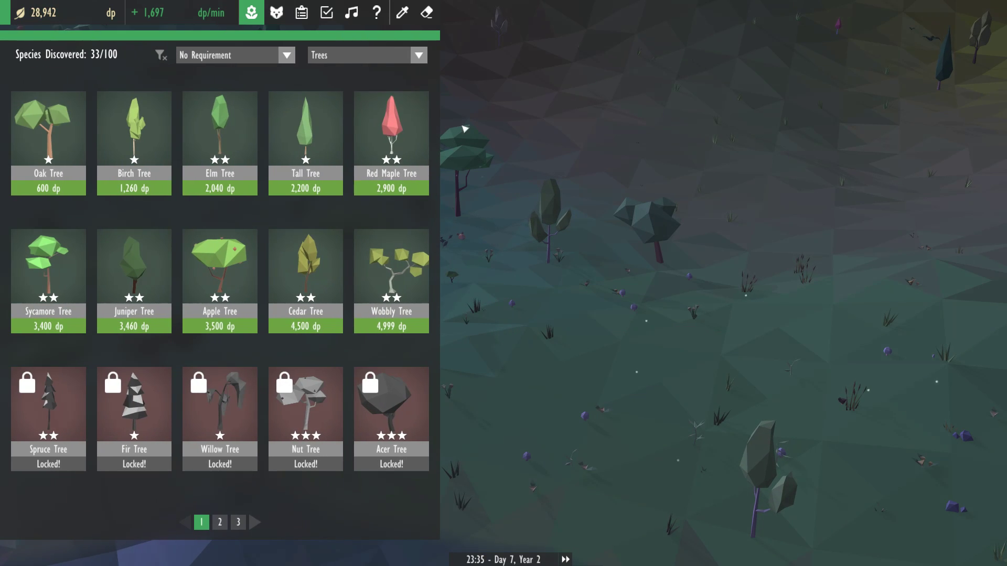
key(Escape)
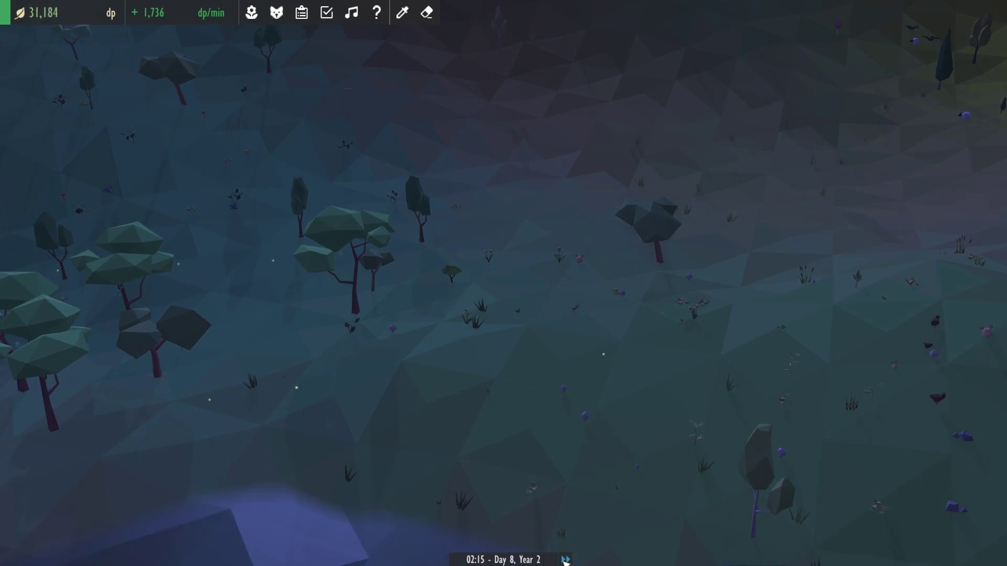
scroll(574, 377, down, 8)
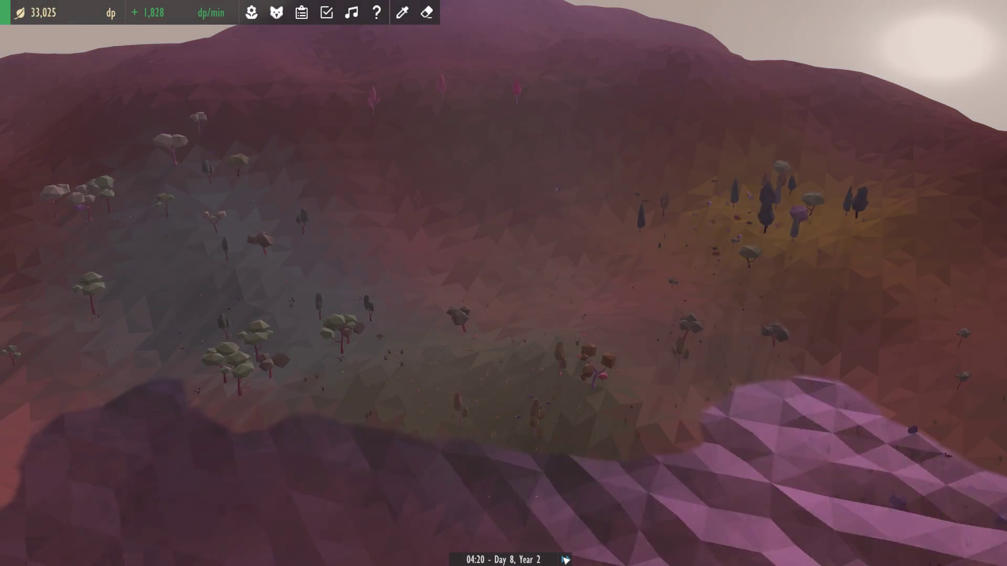
Plant a Red Maple Tree on the upper hillside for 2,900 dp.
click(519, 101)
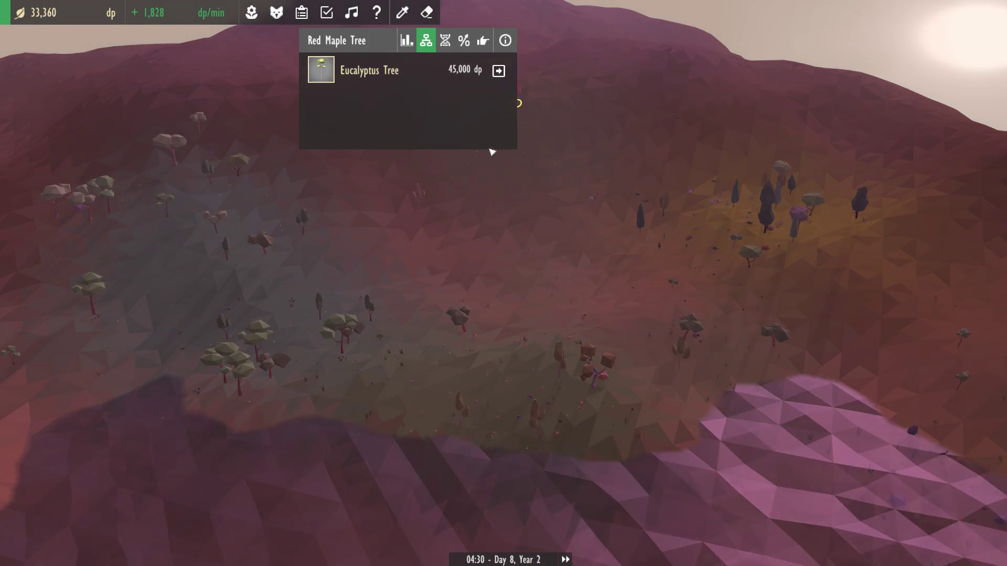
click(497, 161)
click(253, 14)
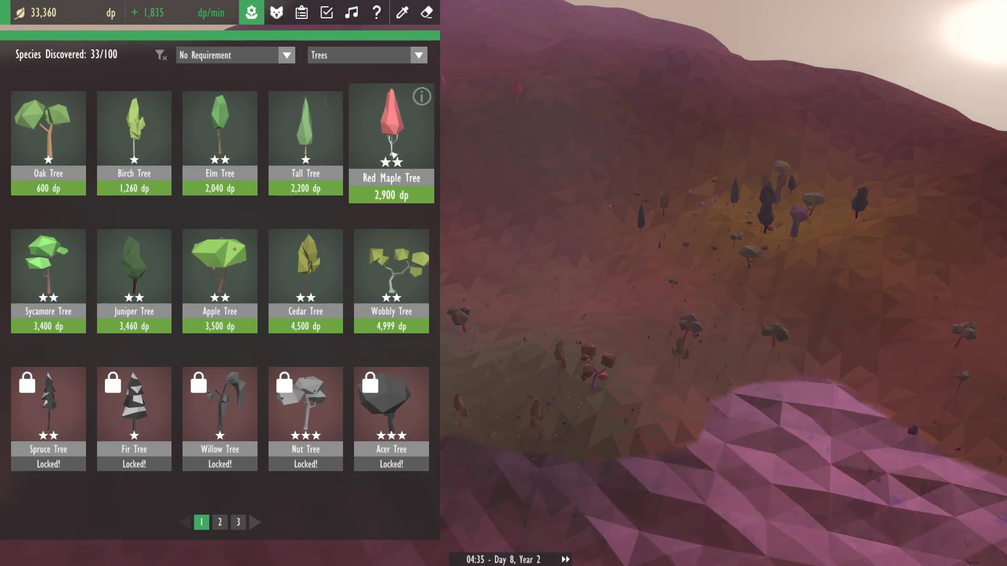
click(391, 146)
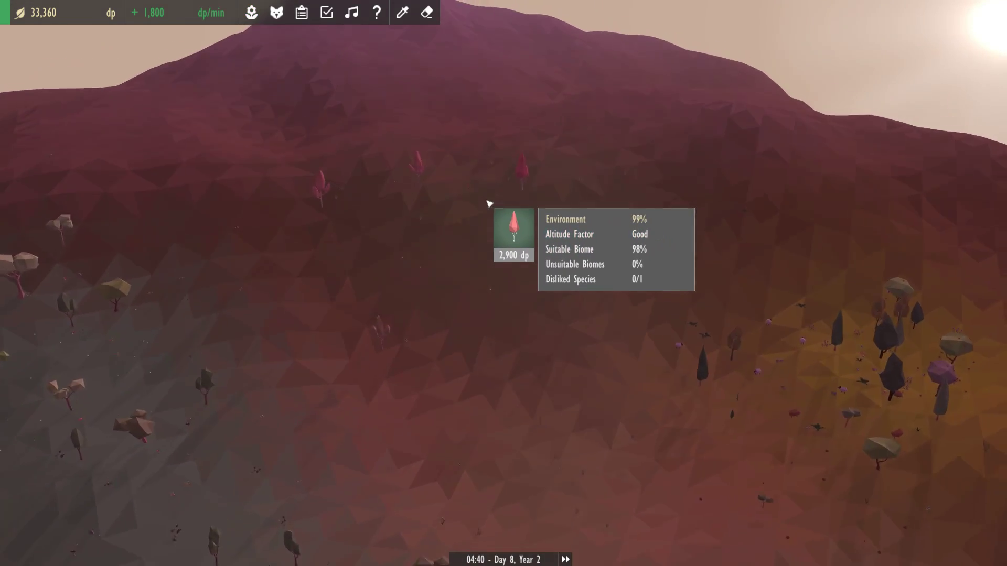
scroll(489, 203, up, 3)
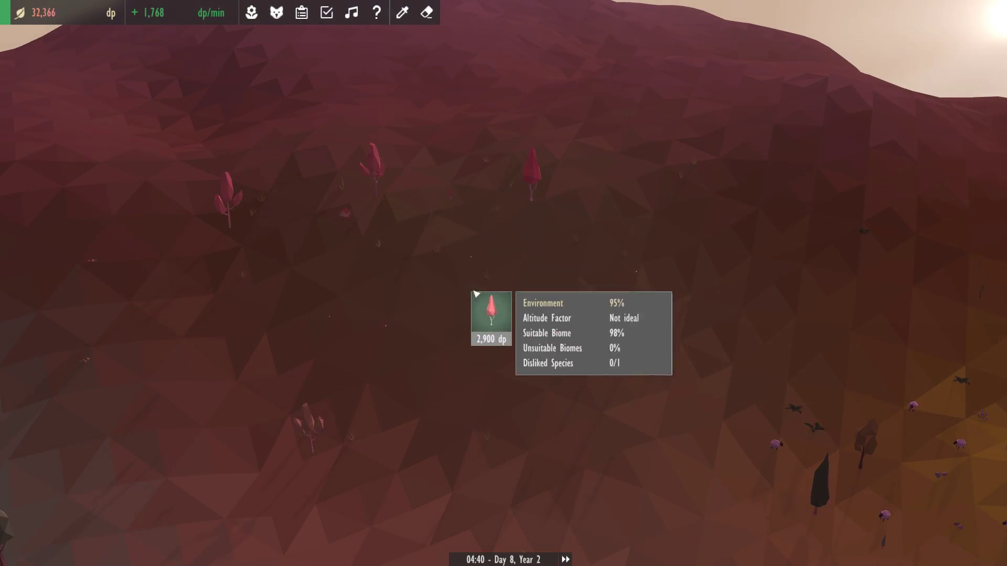
click(252, 12)
Select the Wobbly Tree for planting over the valley floor.
drag(550, 315, 590, 393)
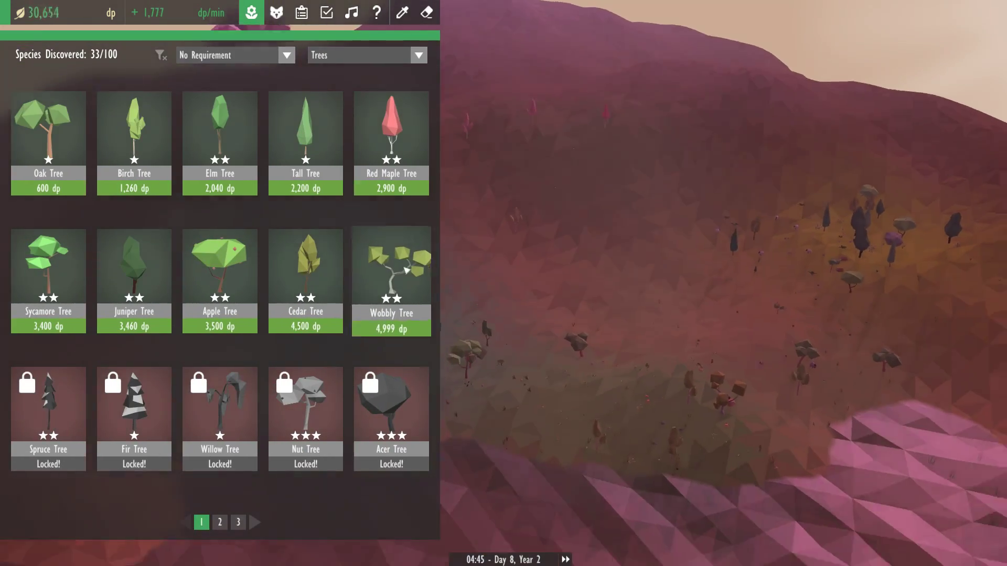
click(391, 283)
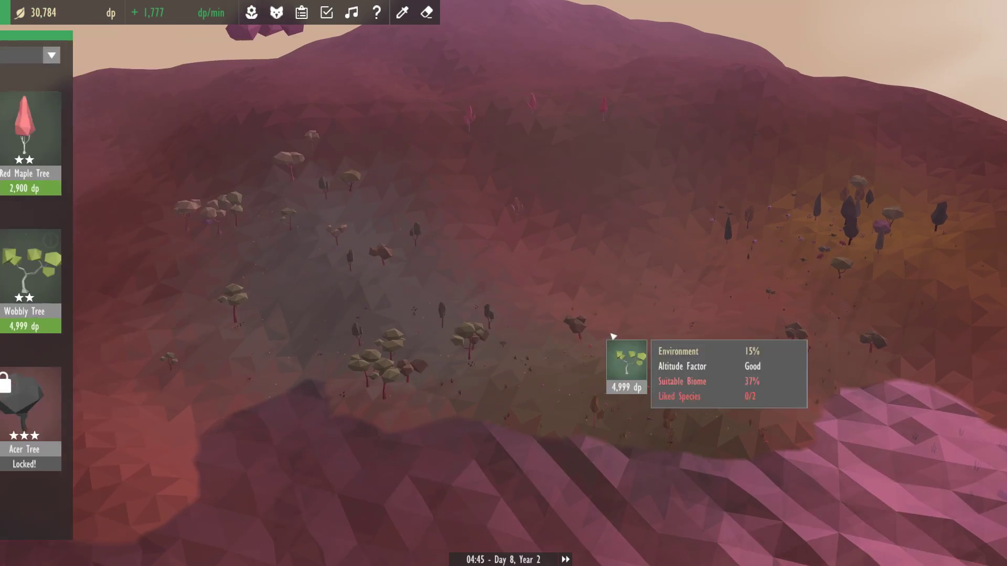
scroll(613, 336, up, 3)
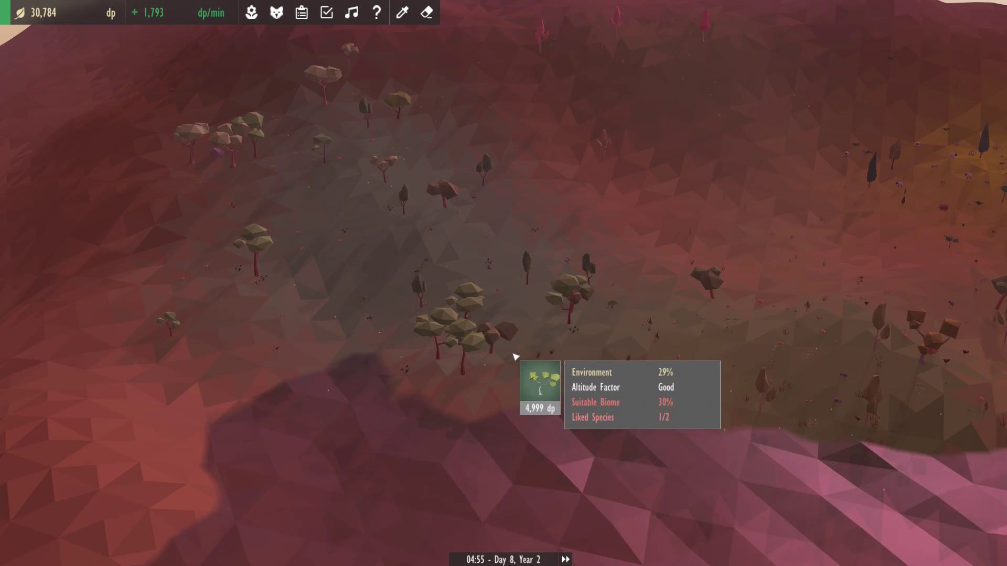
drag(587, 369, 561, 400)
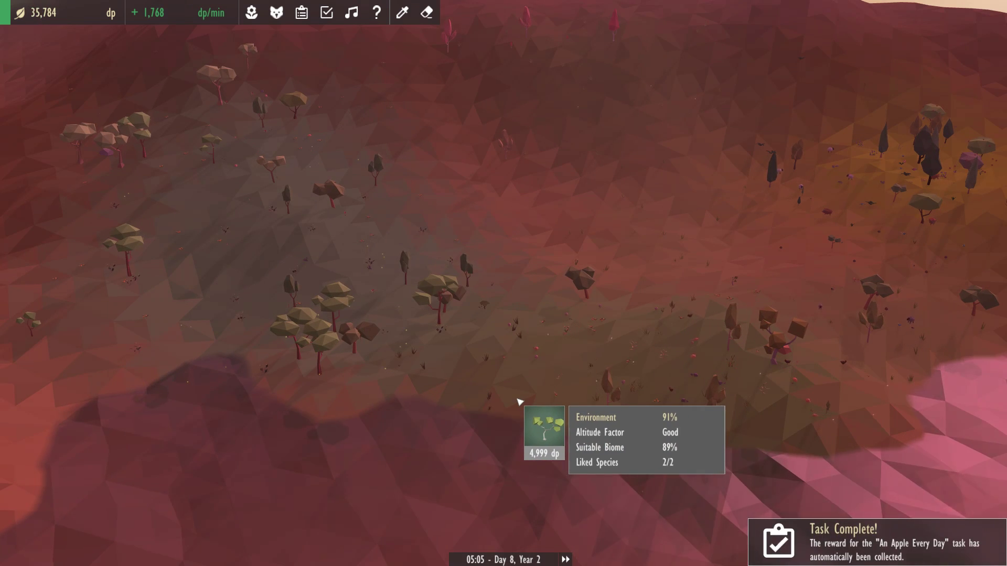
Plant the Wobbly Tree and claim the Grassy Plains reward unlocking Tomato Plant.
click(519, 402)
click(851, 539)
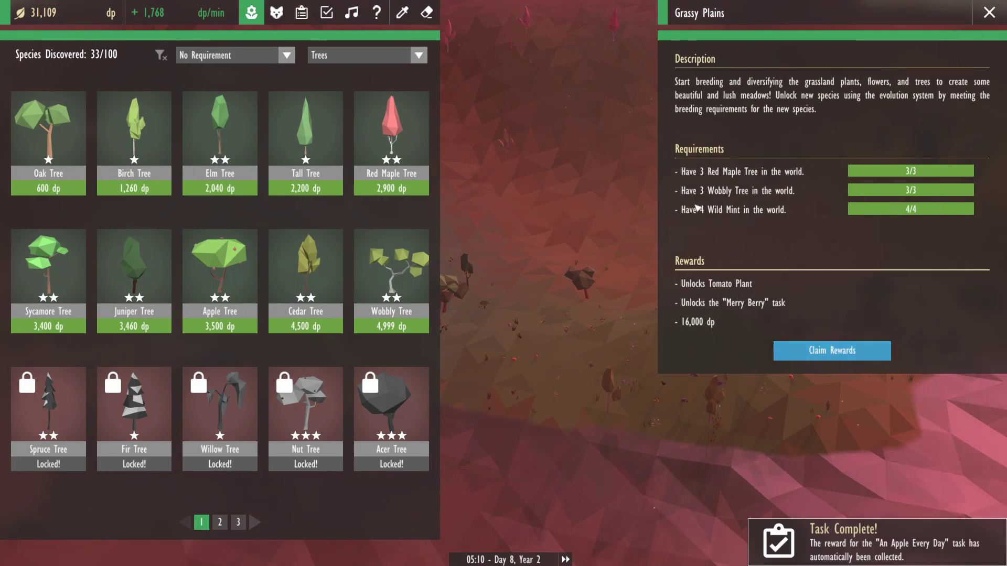
click(821, 352)
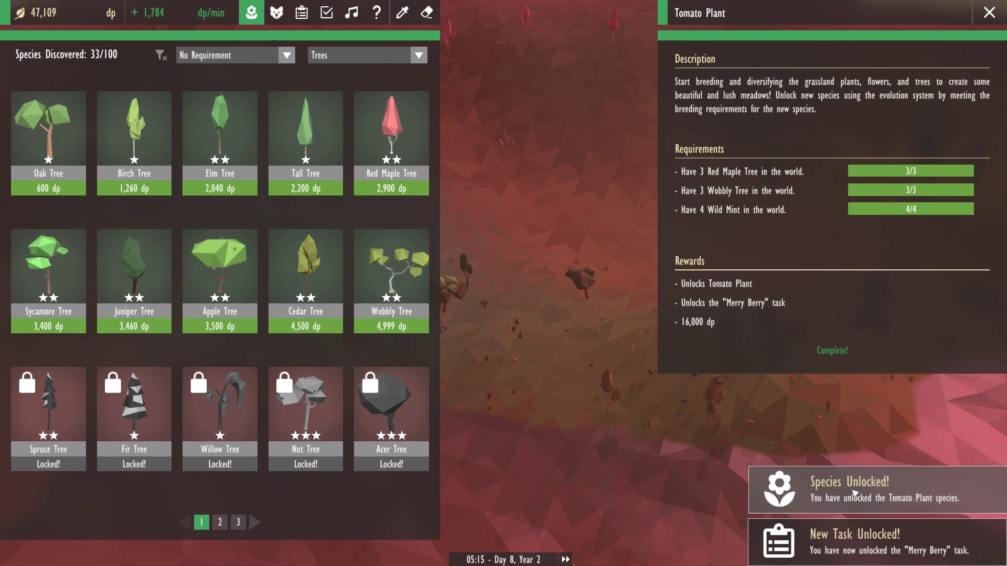
click(854, 498)
Review the Tropical Waters and Merry Berry task details.
key(t)
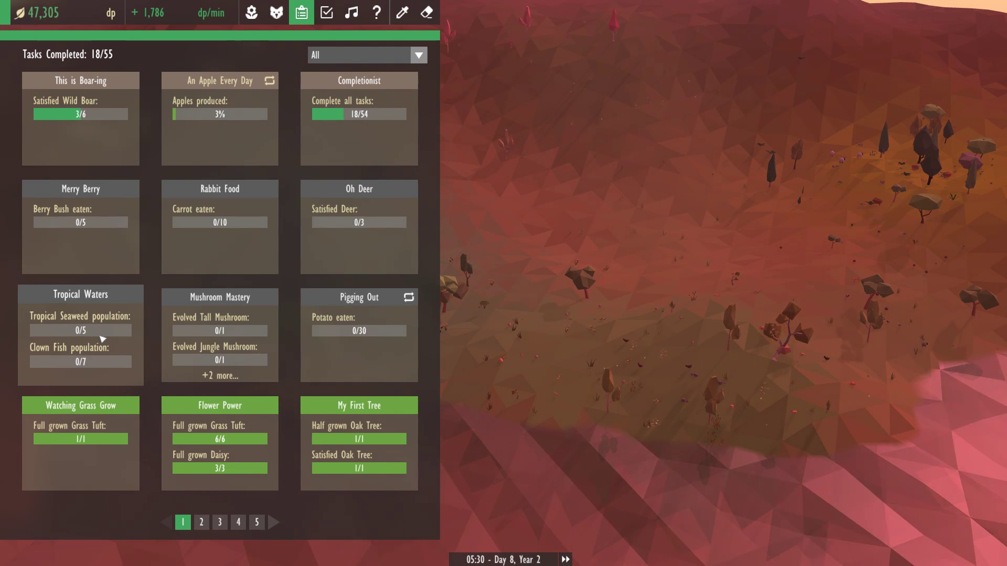
click(123, 331)
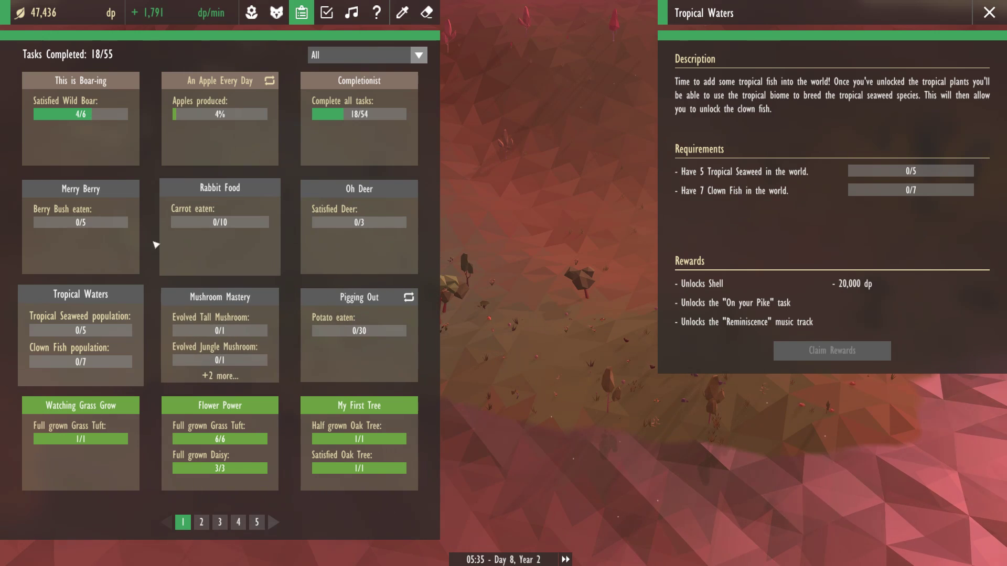
click(85, 242)
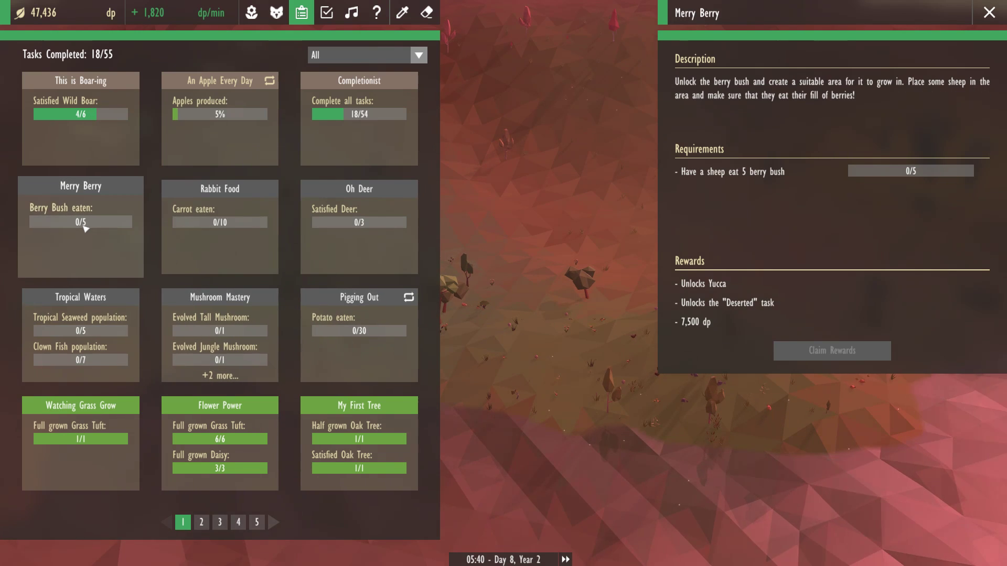
Show all species and open the Tomato Plant's info on page 3.
key(1)
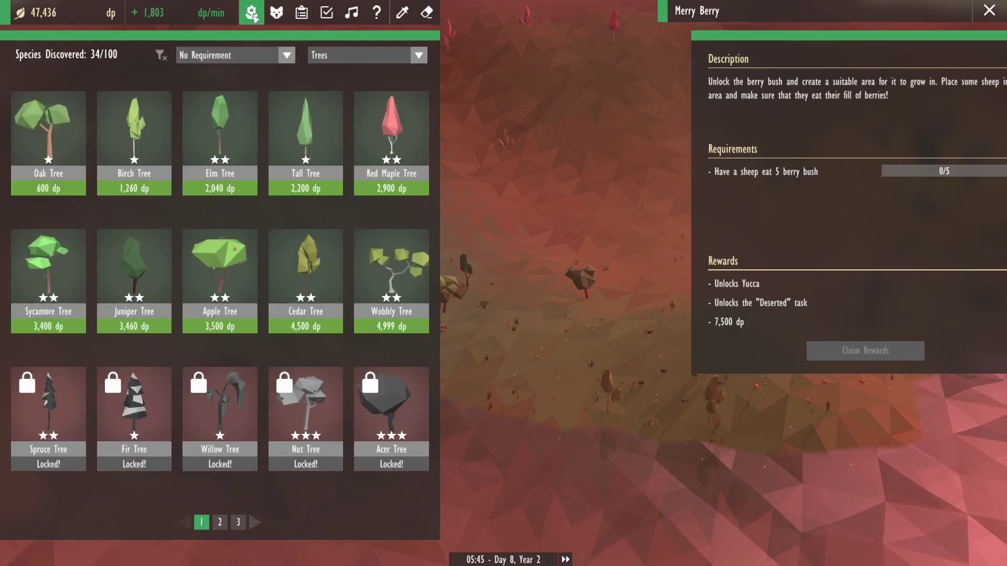
click(368, 55)
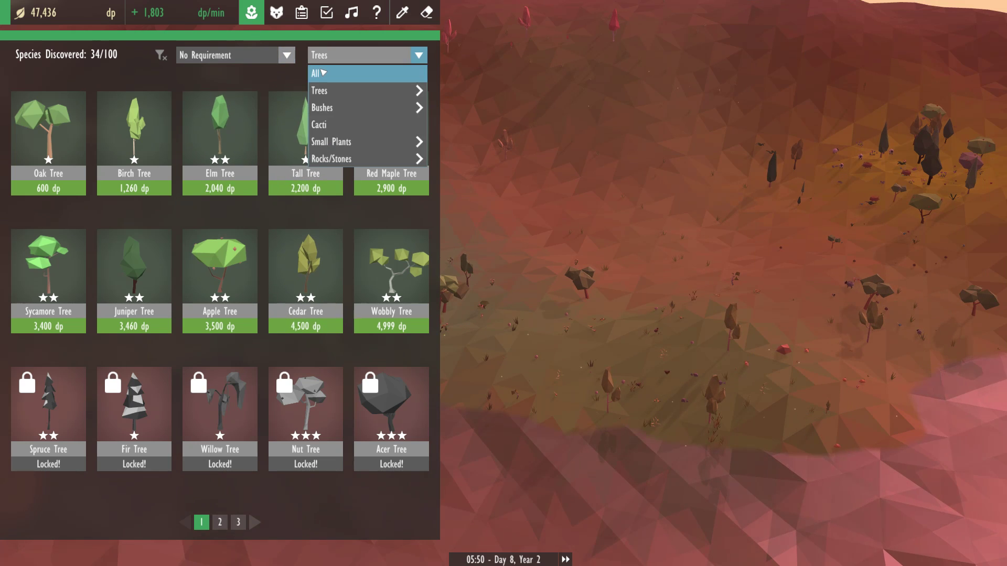
click(292, 523)
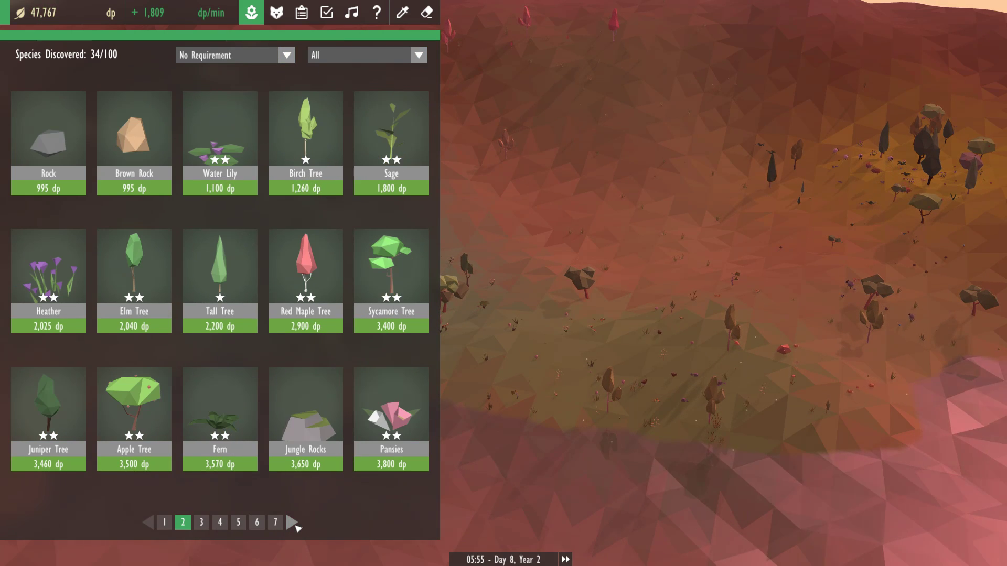
click(293, 522)
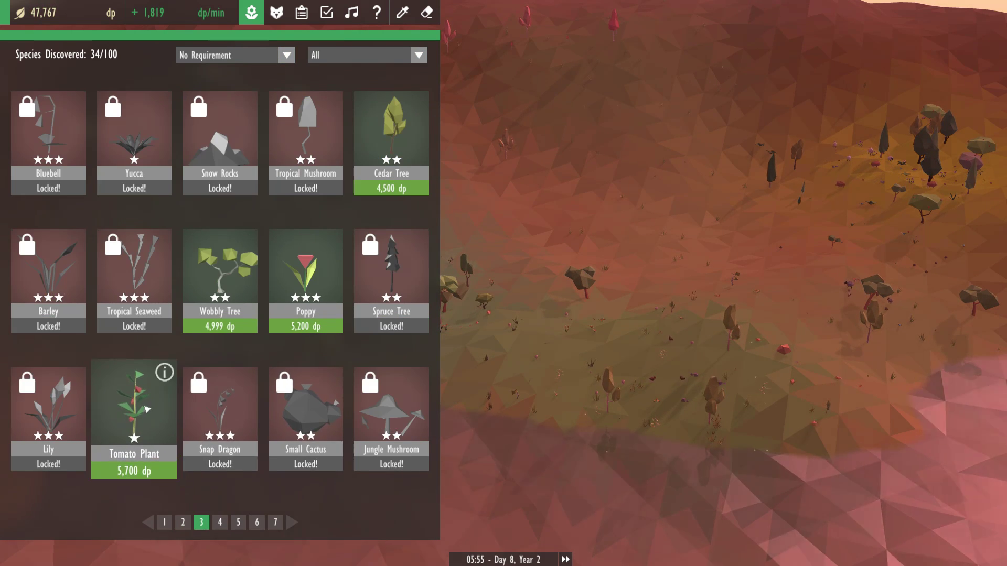
click(164, 373)
Read the Tomato Plant's Habitat, Abilities and General tabs, then select it.
click(832, 155)
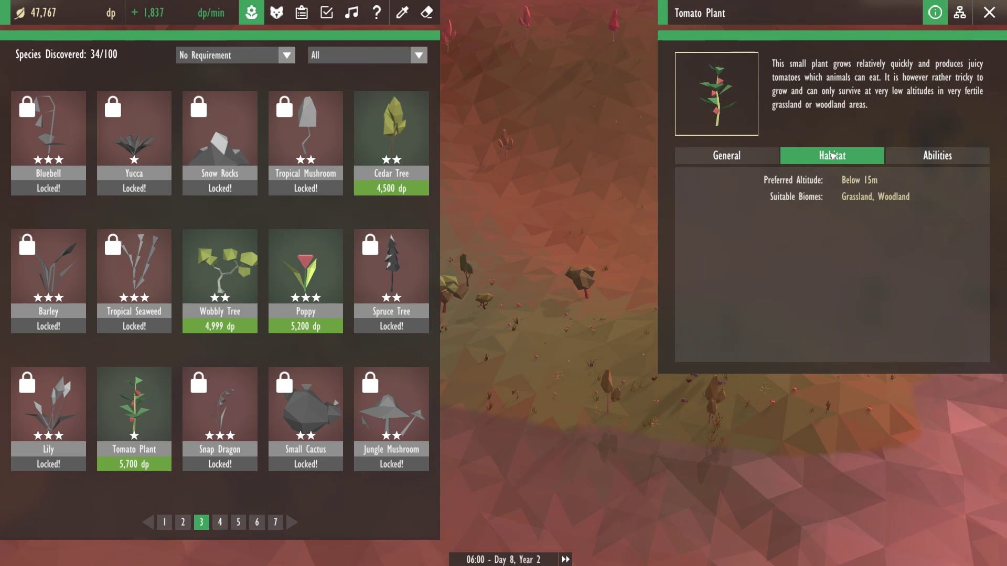
click(944, 158)
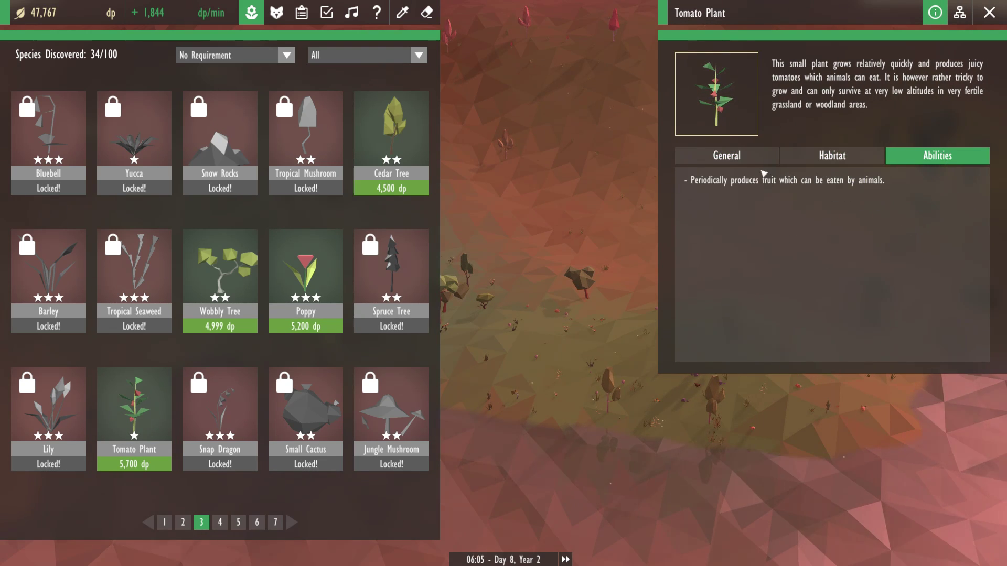
click(735, 162)
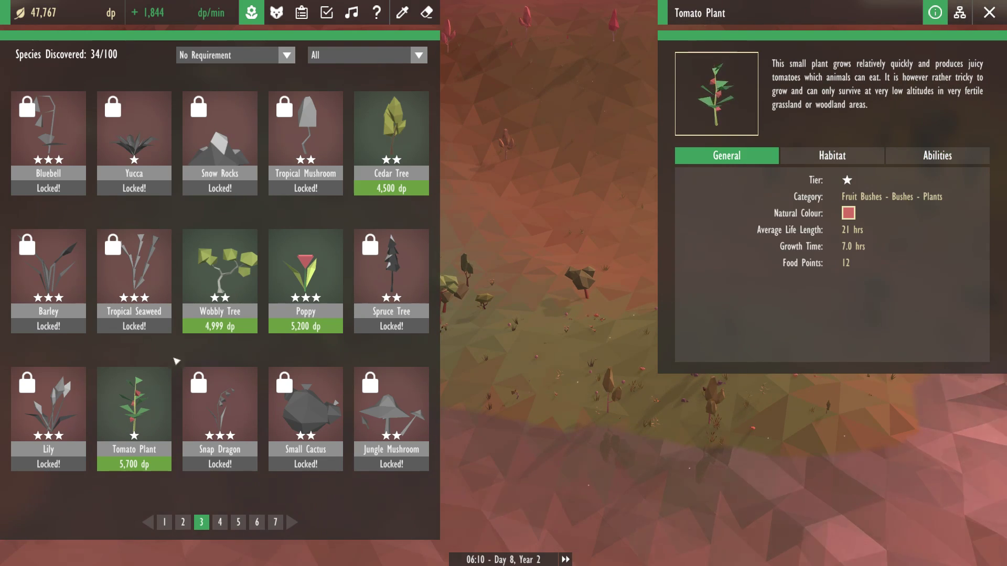
click(134, 409)
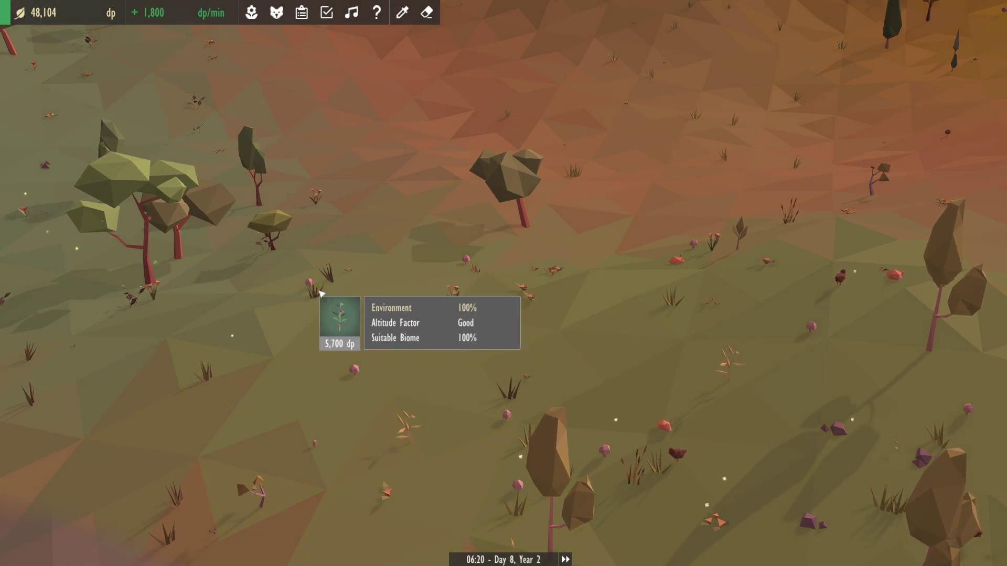
Plant a Tomato Plant for 5,700 dp and check its unmet Berry Bush requirements.
click(425, 245)
key(Escape)
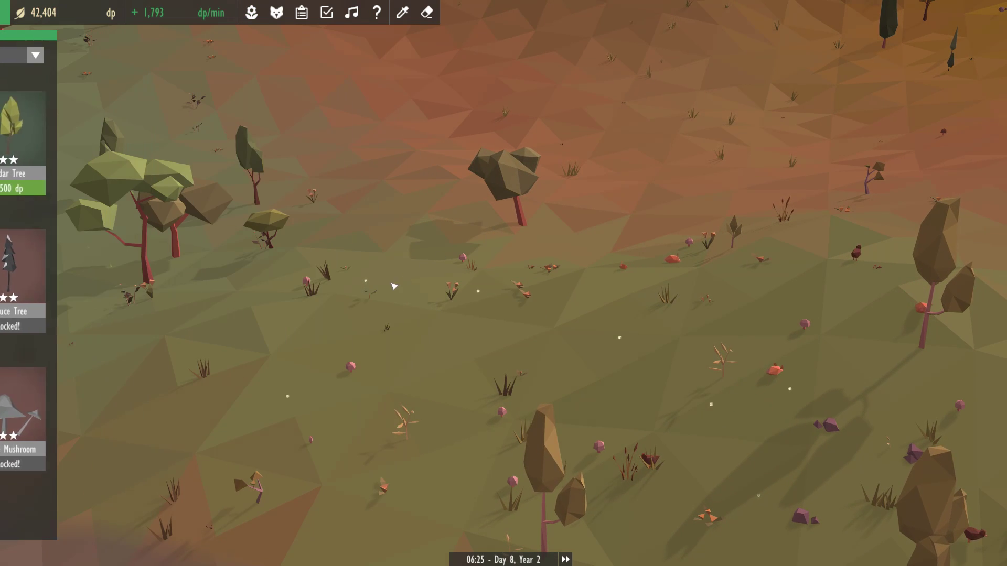
click(370, 298)
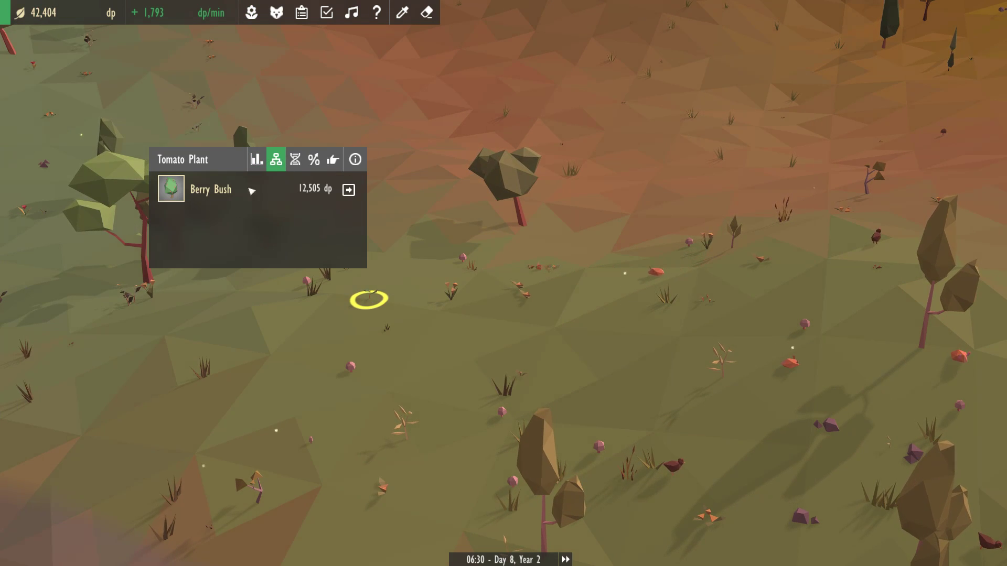
click(350, 191)
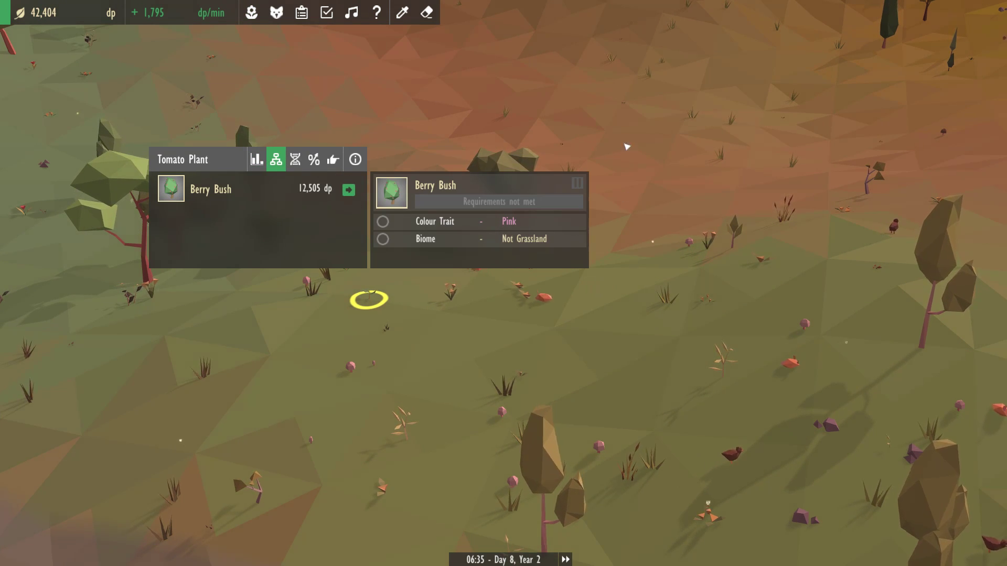
key(Escape)
scroll(631, 112, down, 5)
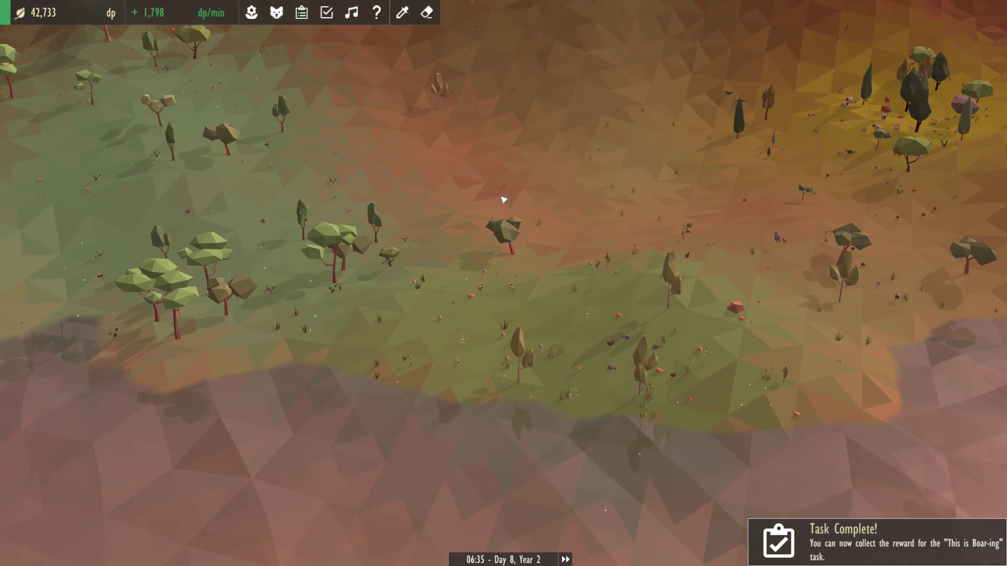
Claim the This is Boar-ing and Forest Flora and Fauna task rewards.
click(861, 527)
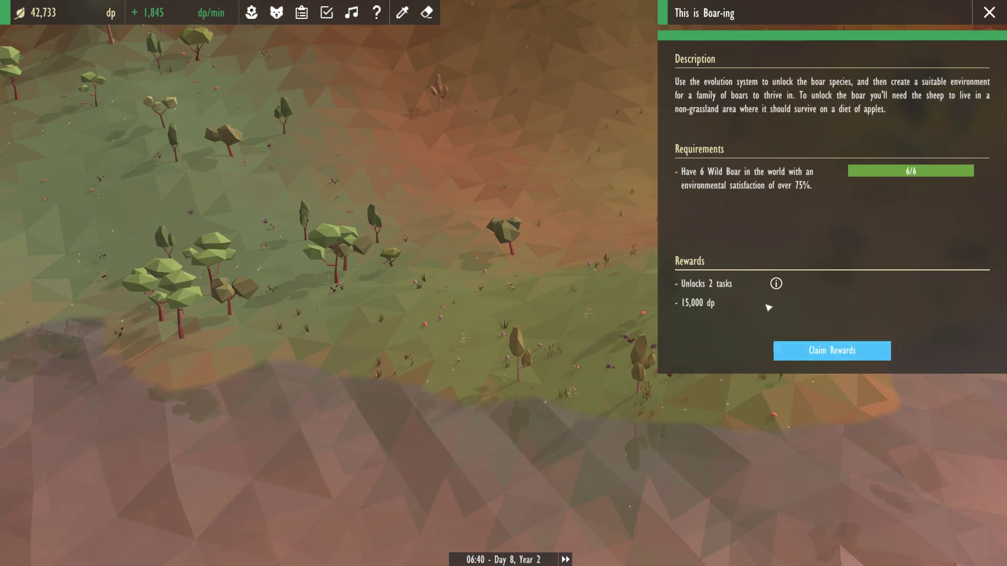
mouse_move(777, 283)
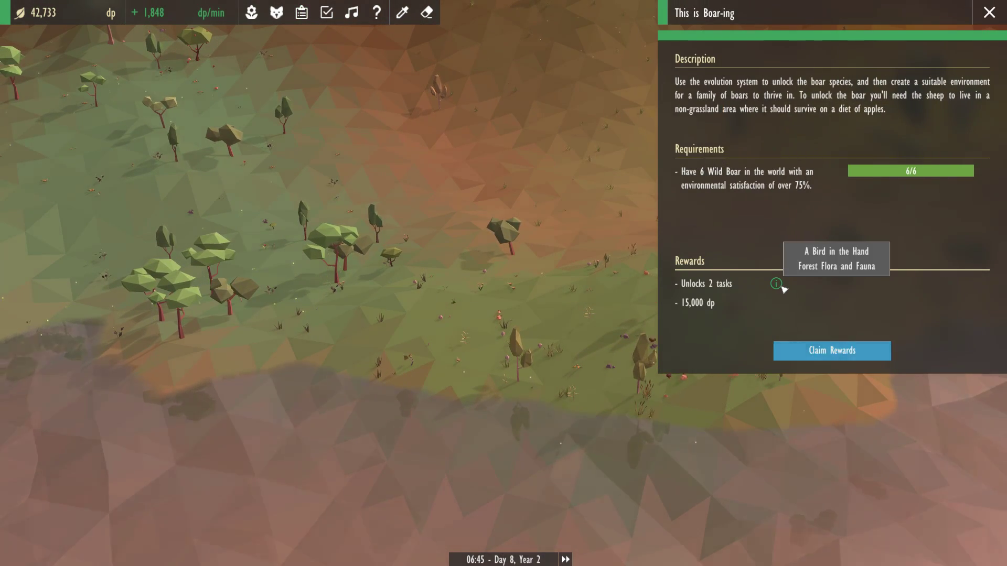
click(832, 350)
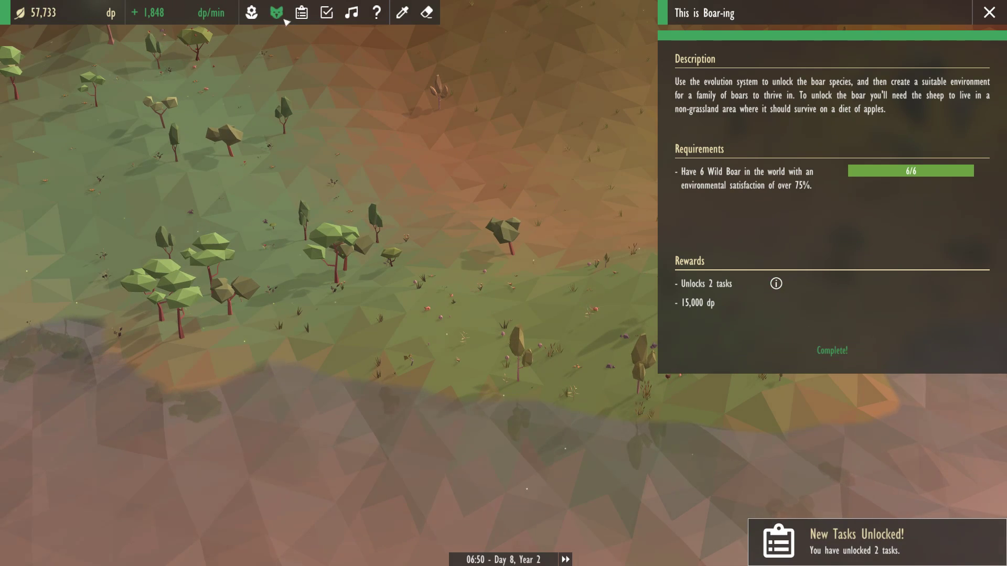
click(301, 12)
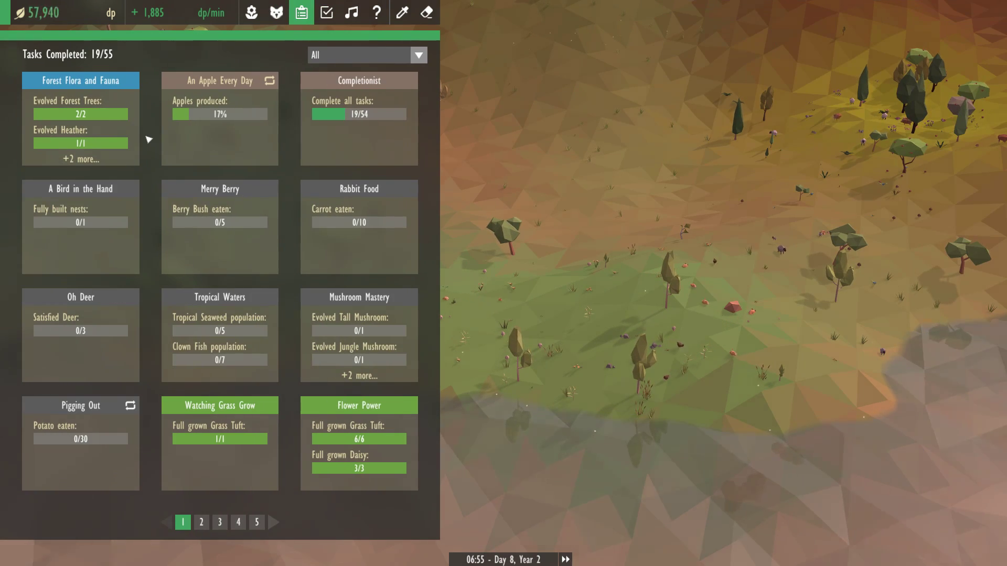
click(80, 118)
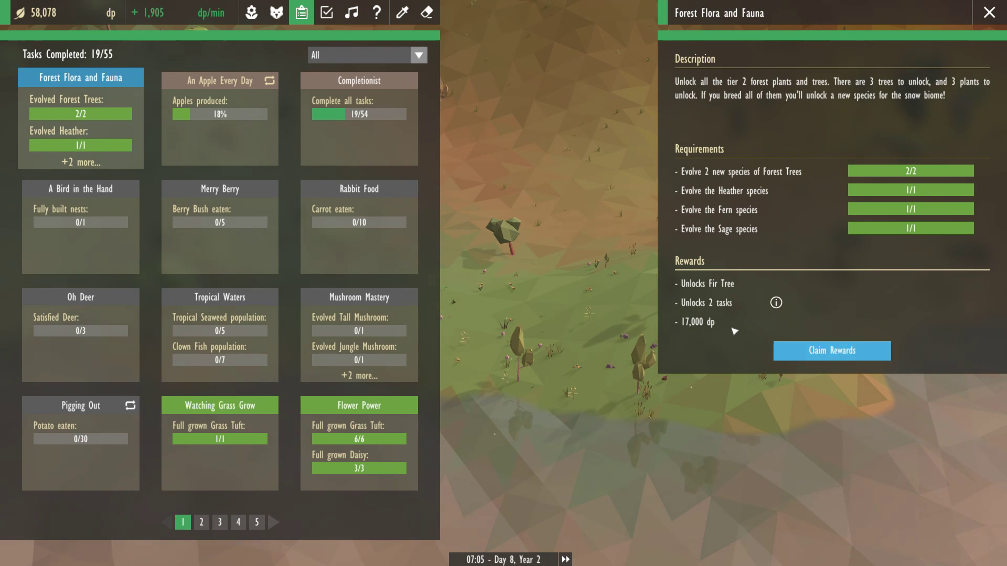
click(821, 346)
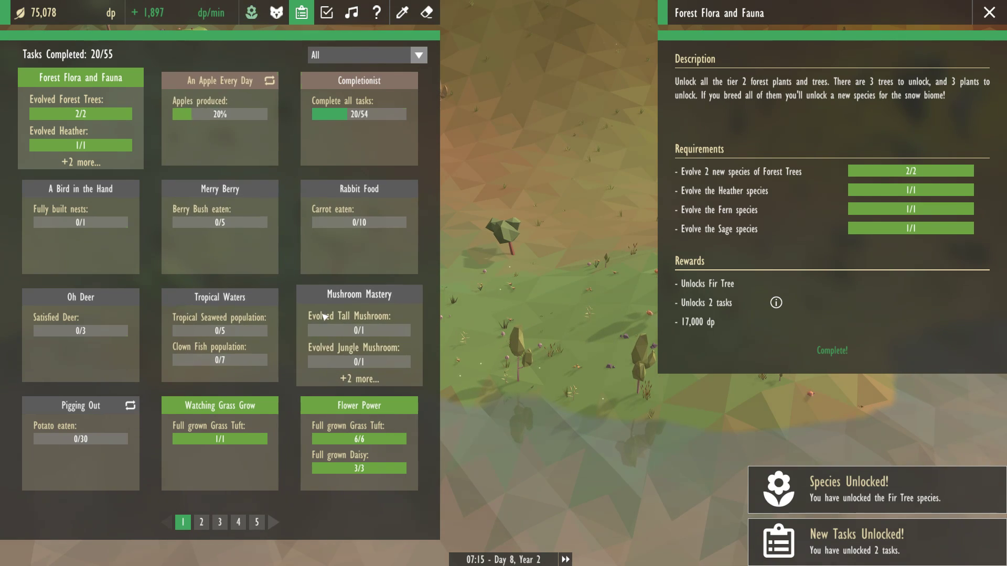
scroll(324, 316, down, 1)
scroll(324, 316, up, 1)
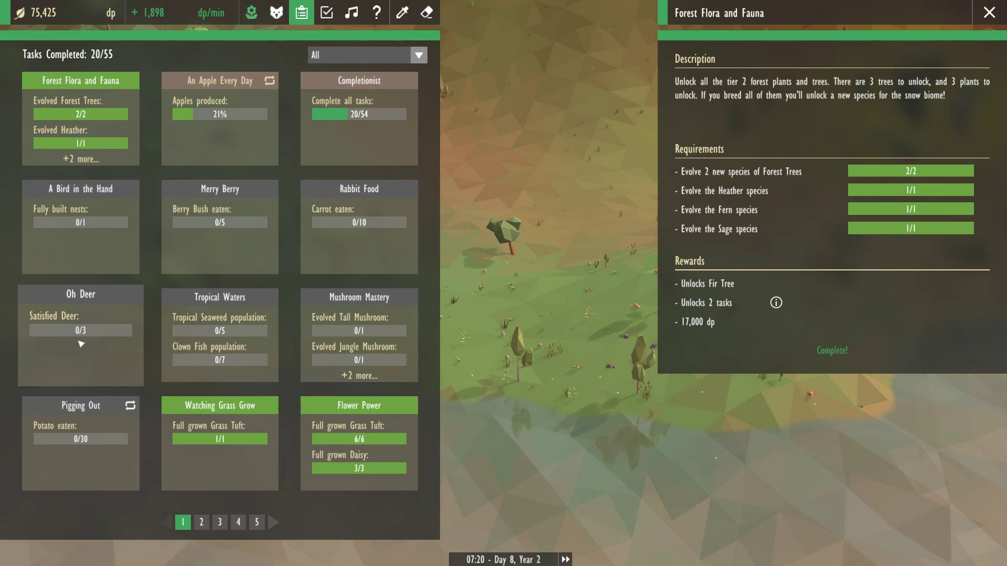
Read the Pigging Out and A Bird in the Hand tasks, then open the species catalogue.
click(93, 424)
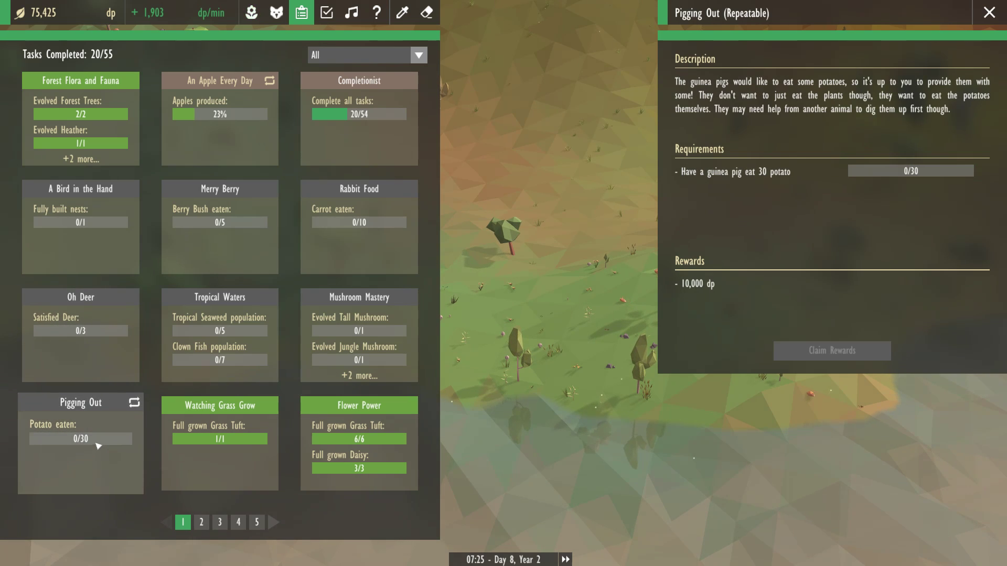
click(80, 224)
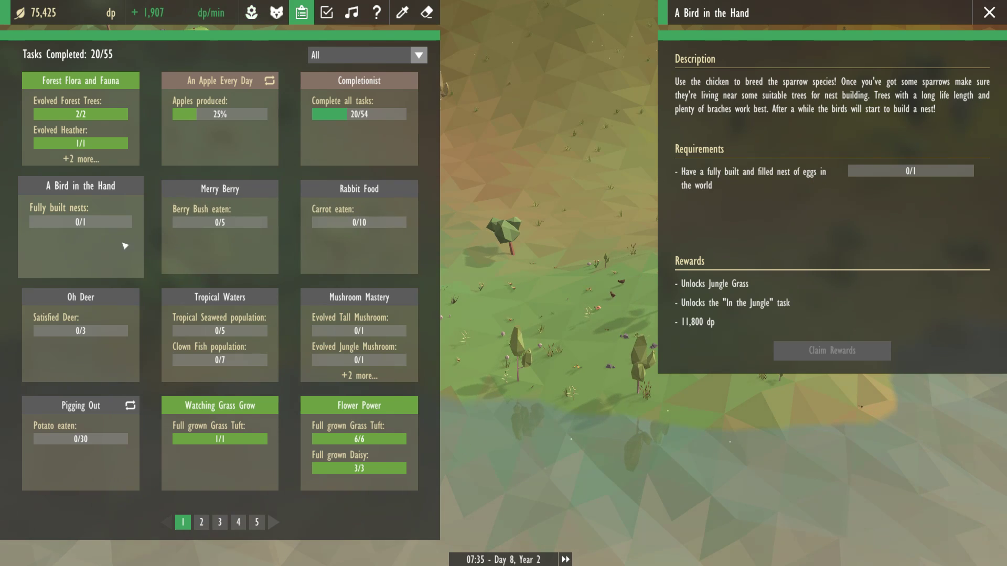
click(252, 12)
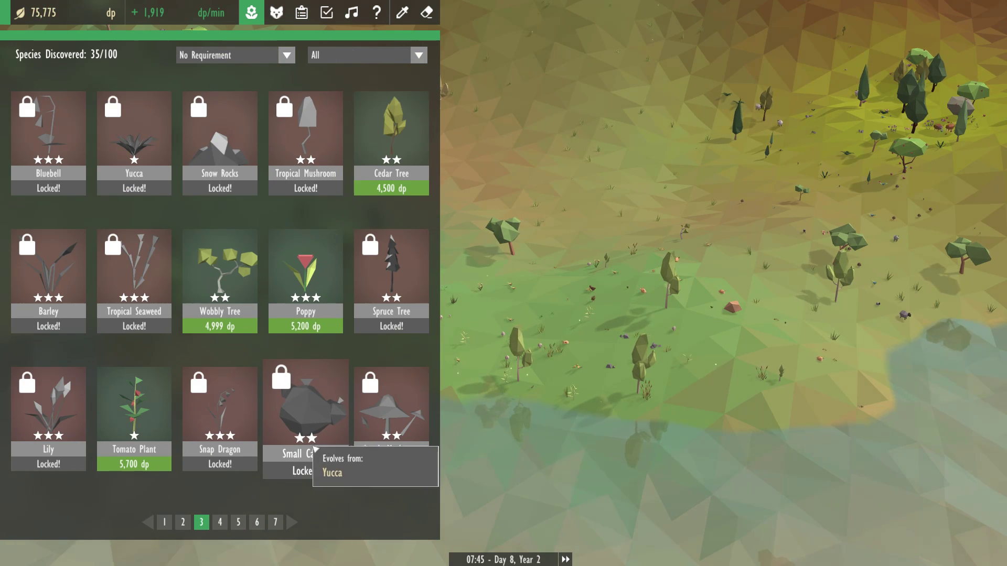
scroll(358, 368, up, 1)
scroll(389, 284, up, 1)
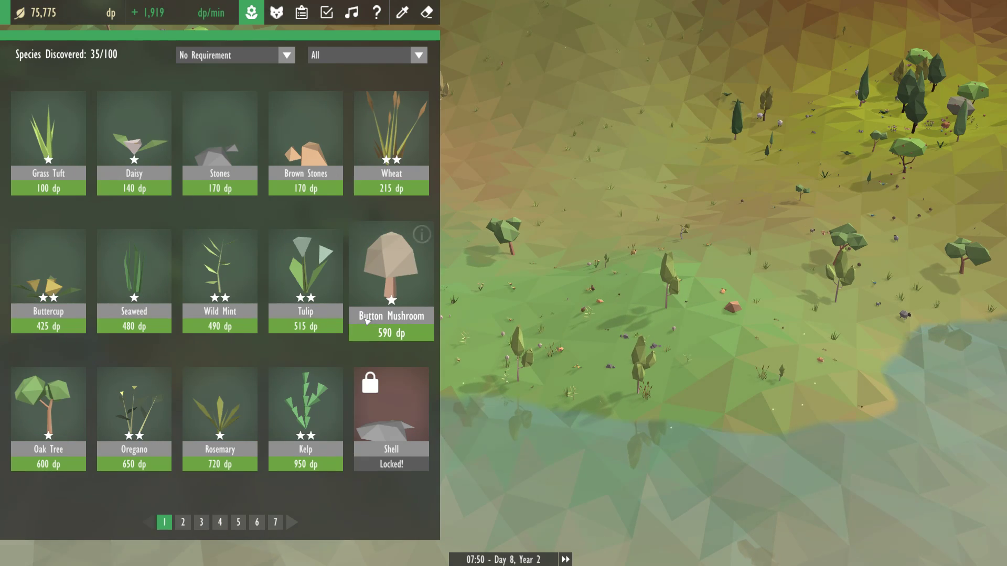
scroll(342, 297, down, 1)
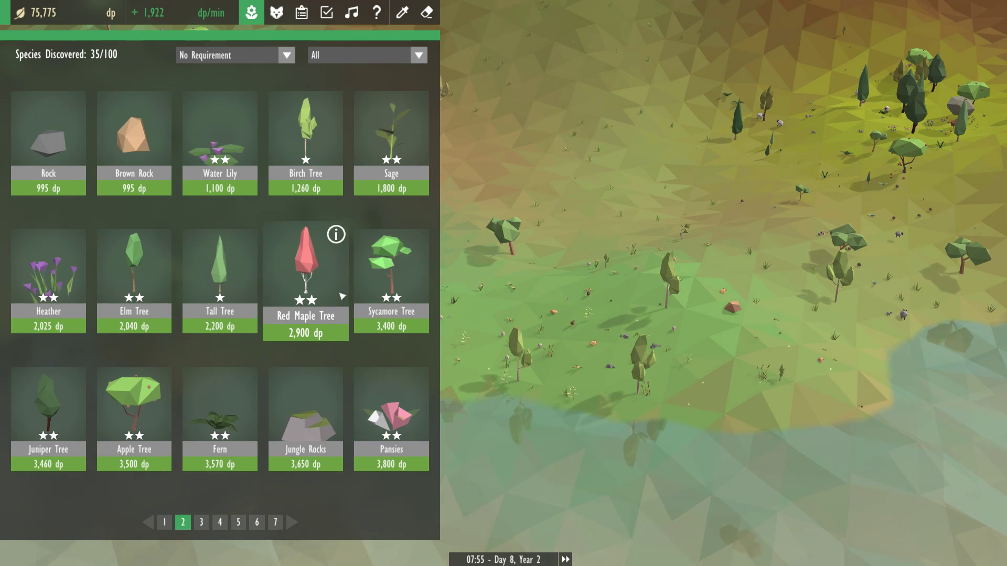
scroll(353, 446, down, 1)
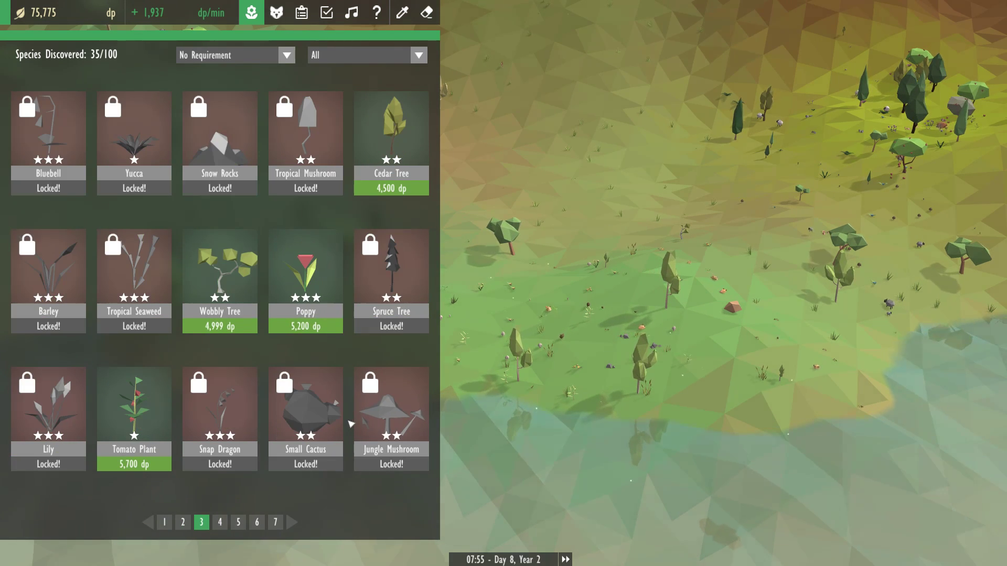
scroll(353, 410, down, 1)
scroll(353, 386, down, 1)
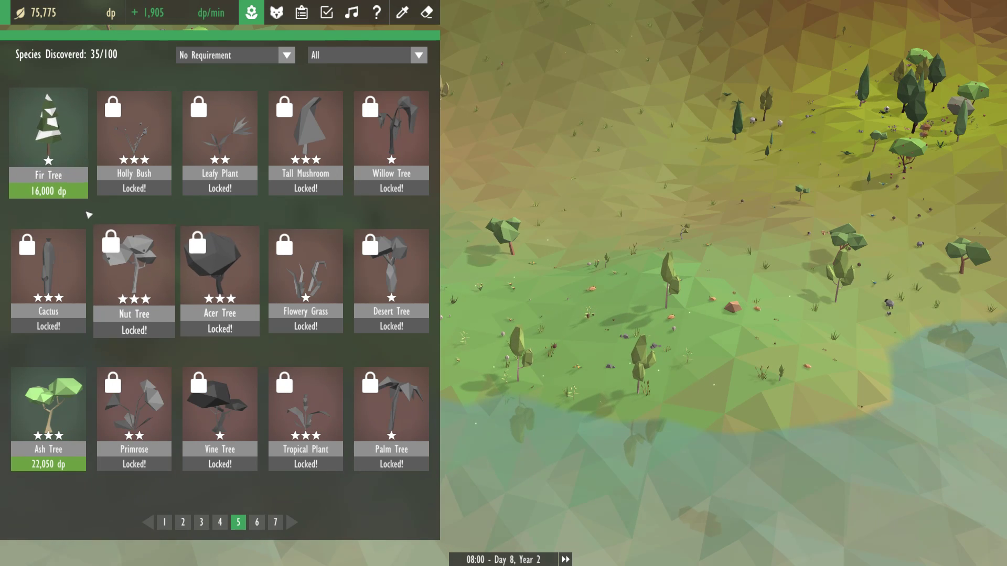
Compare the Fir Tree's General and Habitat tabs: snow conifer, 16,000 dp, above 45m.
click(76, 96)
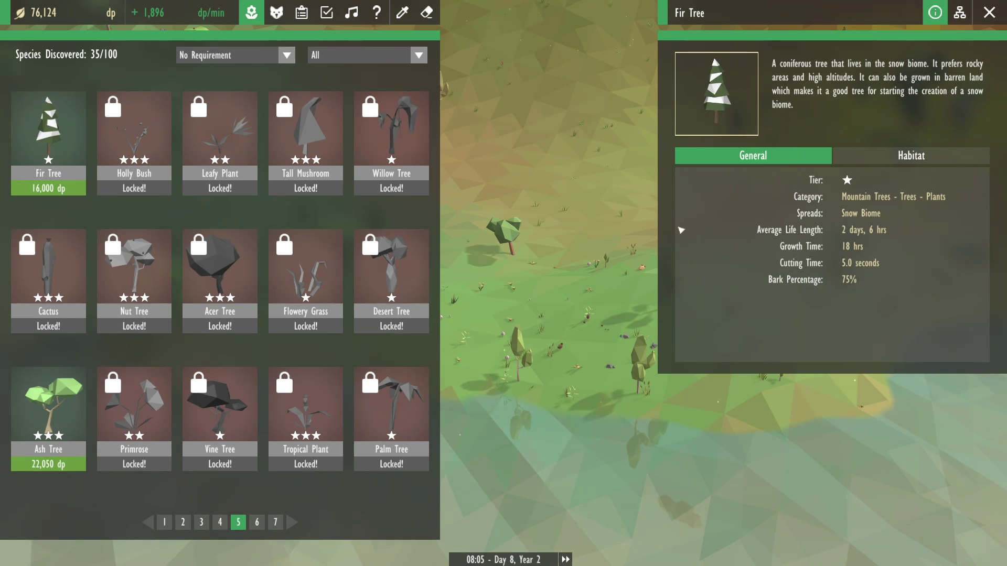
click(871, 157)
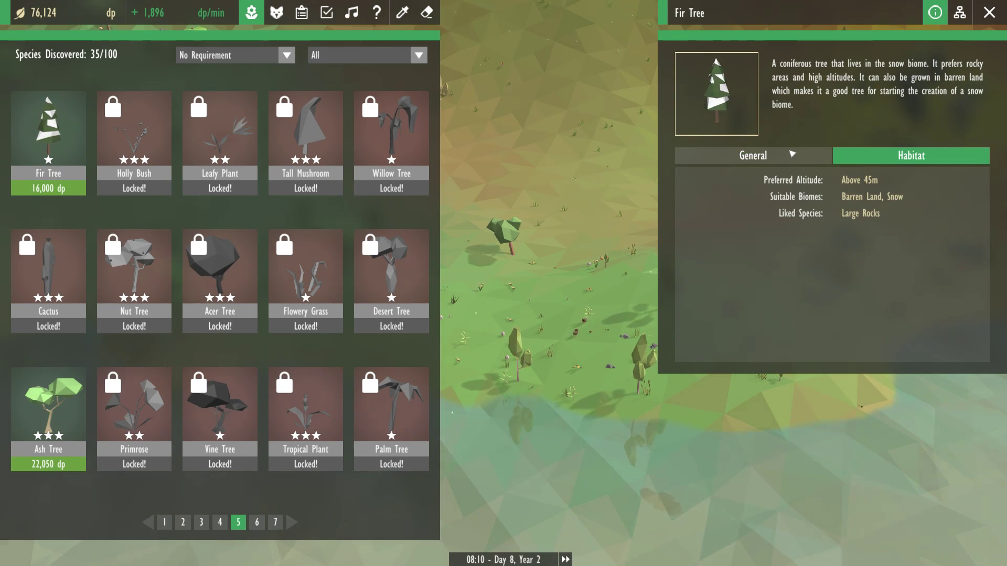
click(792, 154)
click(886, 156)
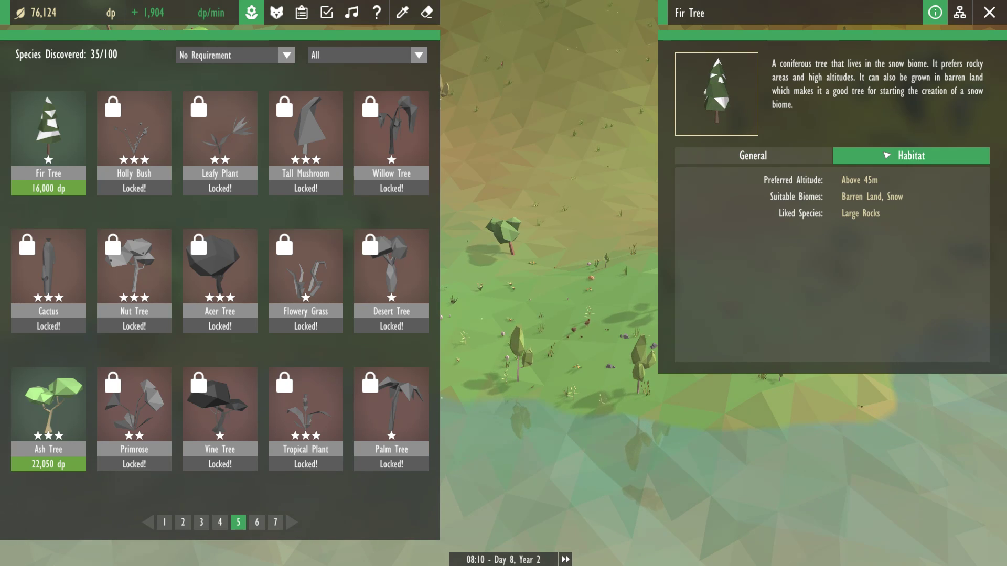
click(795, 157)
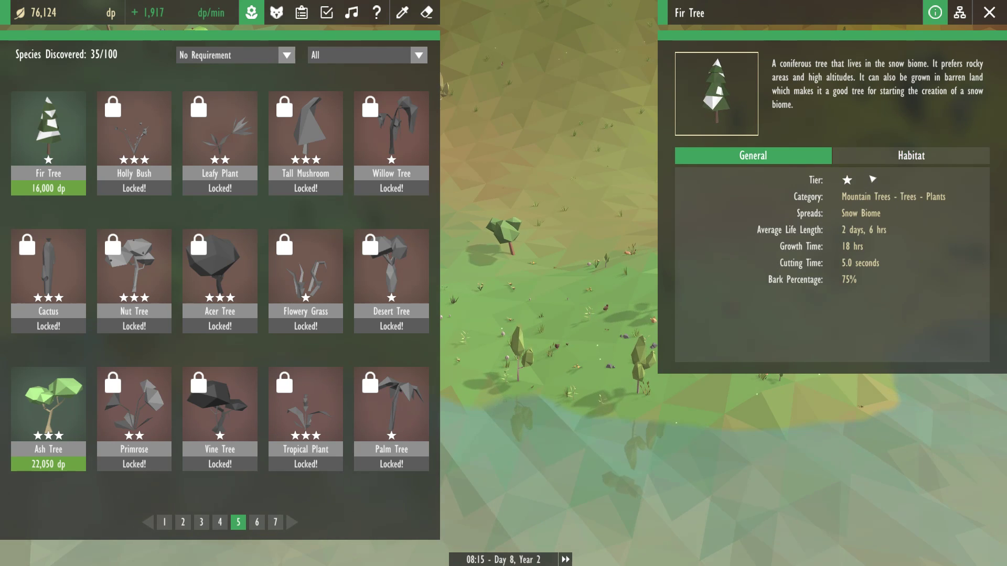
click(860, 160)
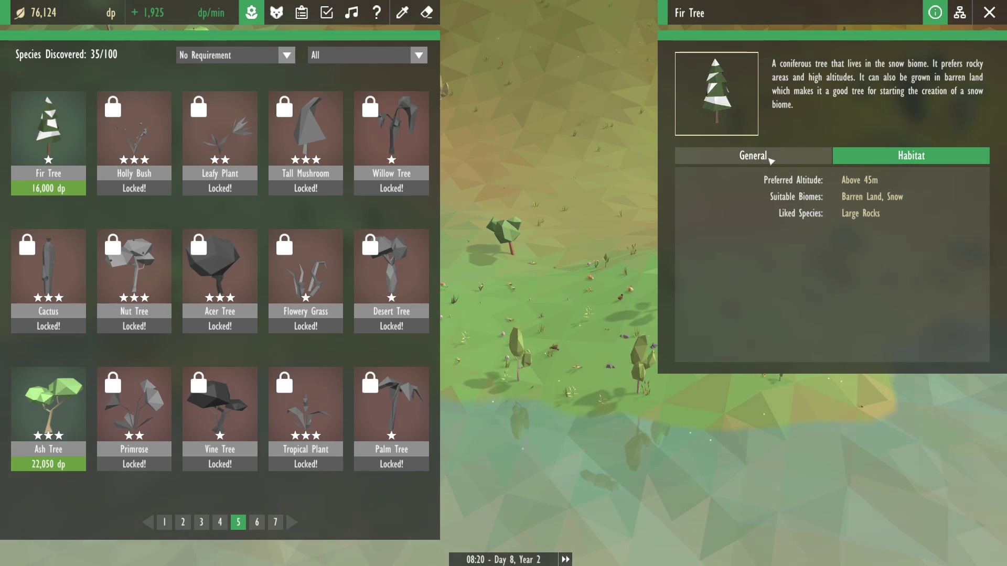
click(770, 157)
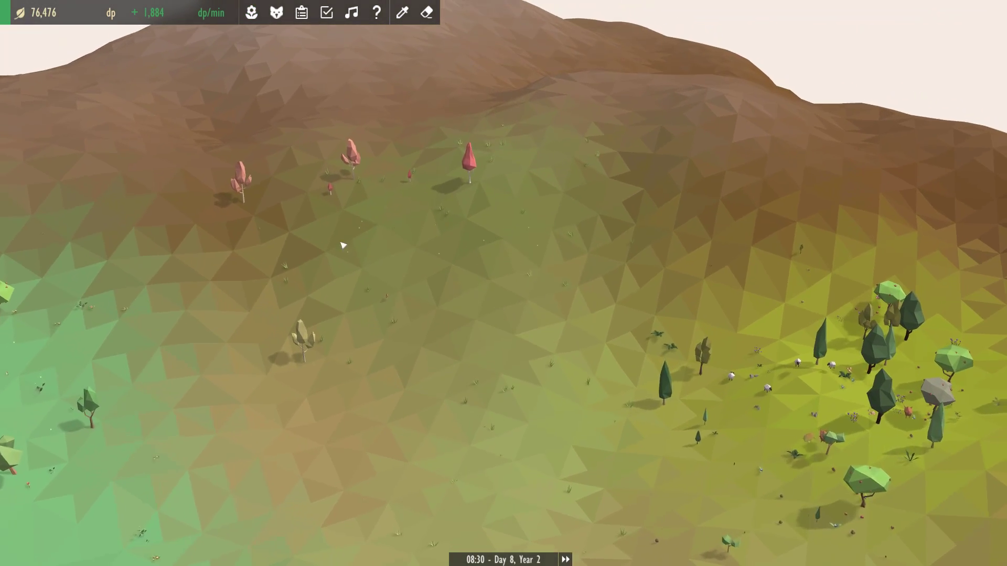
scroll(540, 175, up, 5)
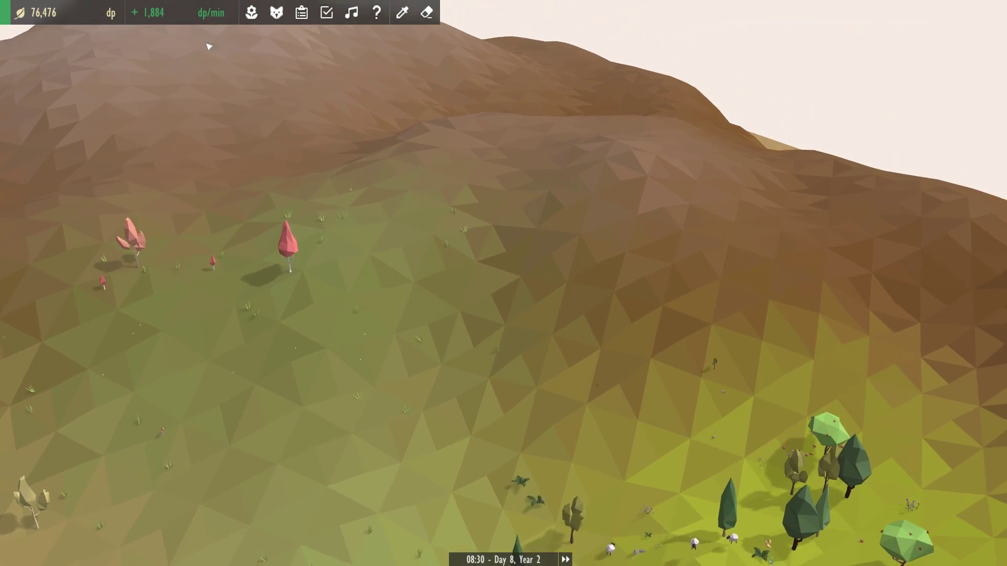
Plant a Fir Tree high on the brown mountainside.
click(252, 12)
click(49, 142)
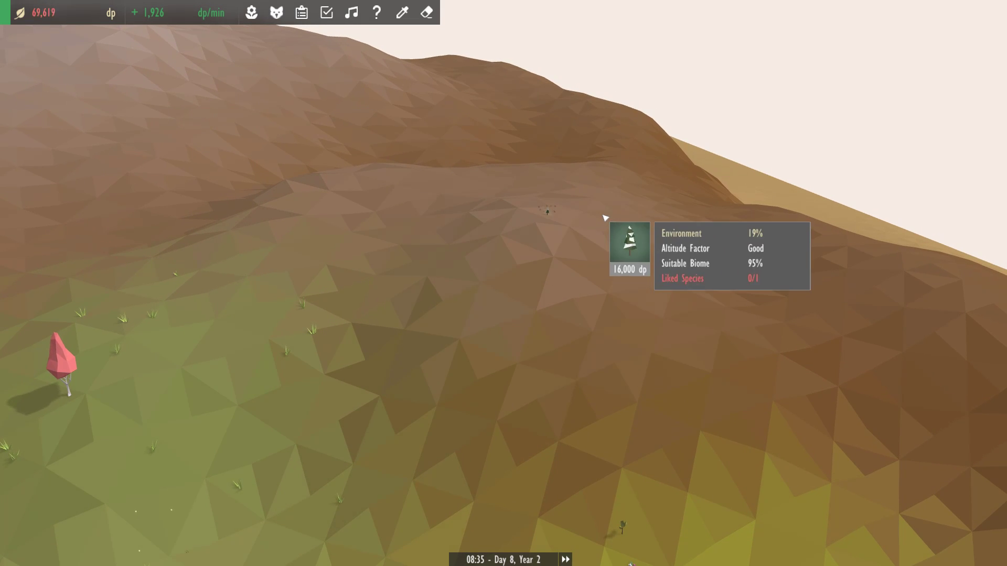
click(605, 218)
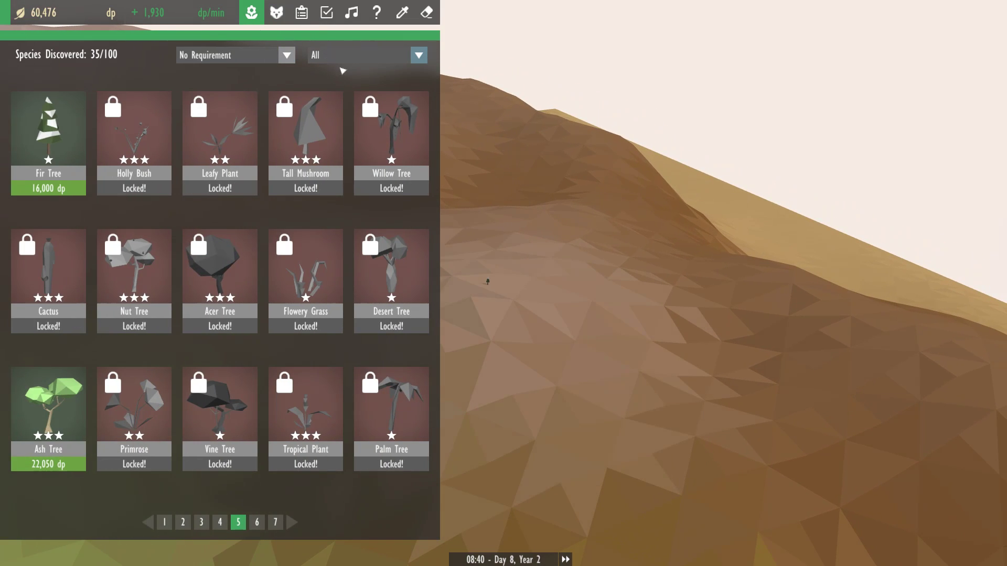
Place a Brown Rock from species page 2 beside the fir tree.
click(165, 522)
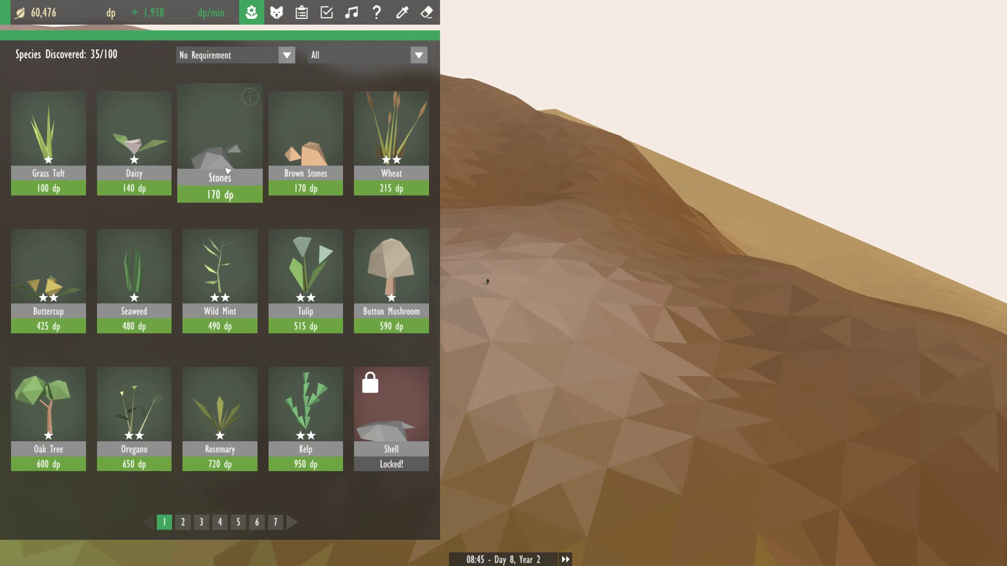
click(183, 523)
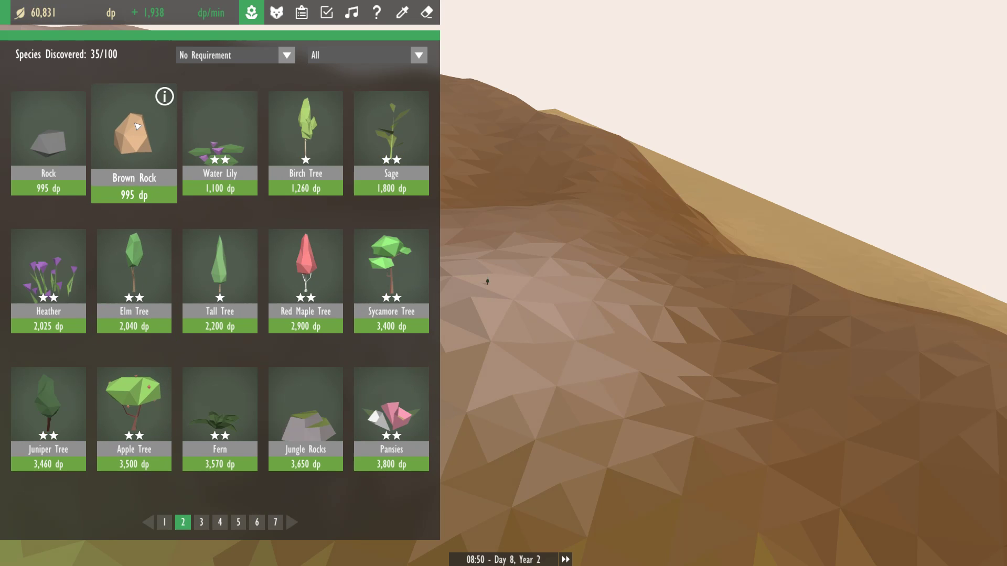
click(134, 141)
right_click(500, 294)
key(Escape)
Check what the planted Fir Tree can evolve into, then deselect it.
click(488, 284)
click(397, 156)
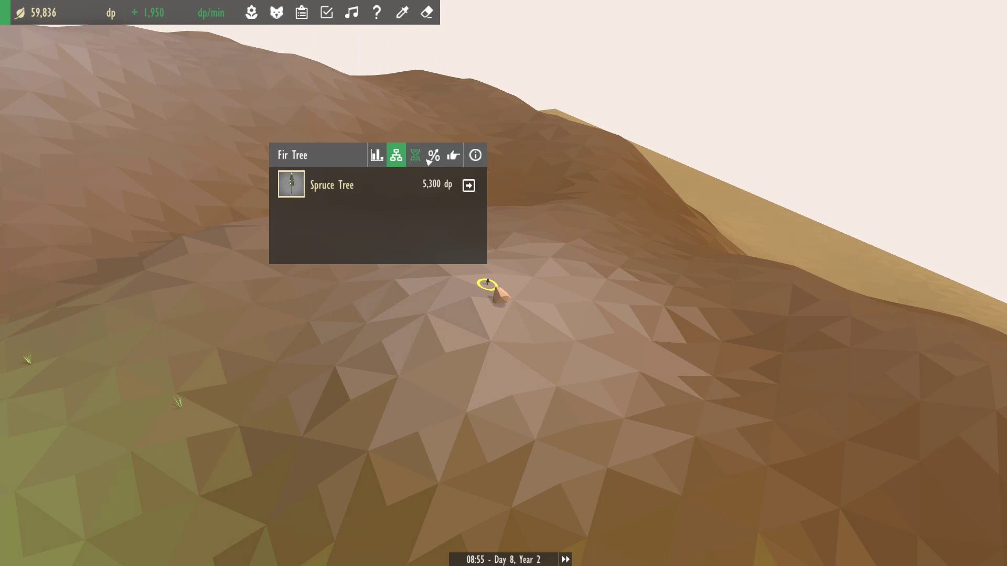
click(547, 135)
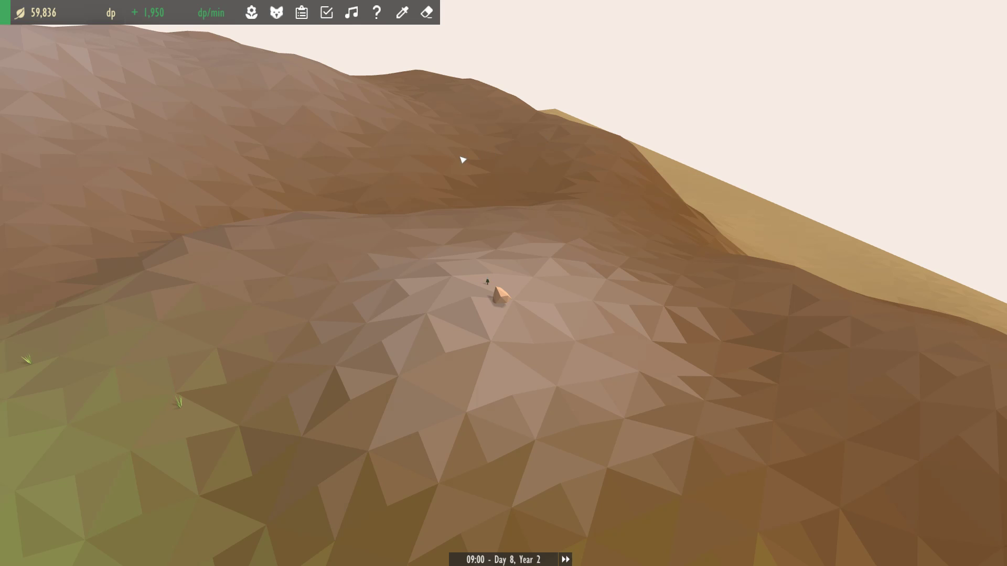
click(488, 285)
click(563, 216)
scroll(429, 211, down, 8)
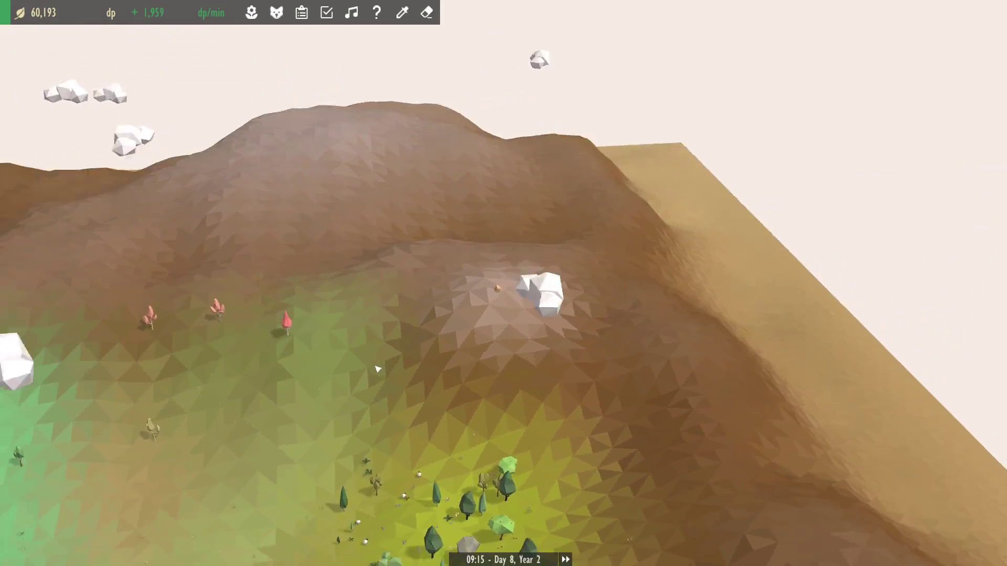
scroll(376, 368, down, 6)
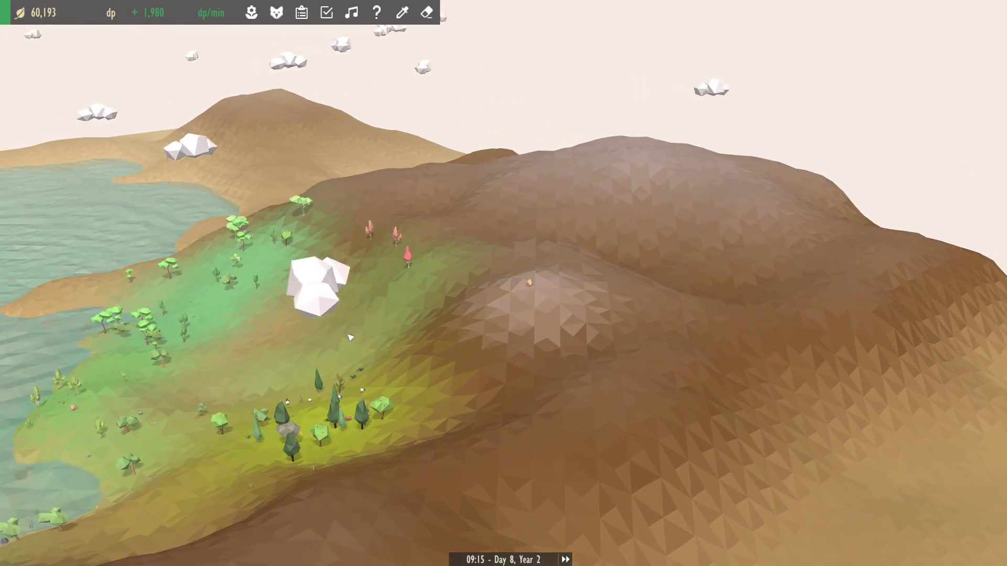
Rotate the camera to reveal the whole lake valley and mountain.
mouse_move(377, 368)
mouse_down()
mouse_move(475, 349)
mouse_move(609, 363)
mouse_move(443, 385)
mouse_up()
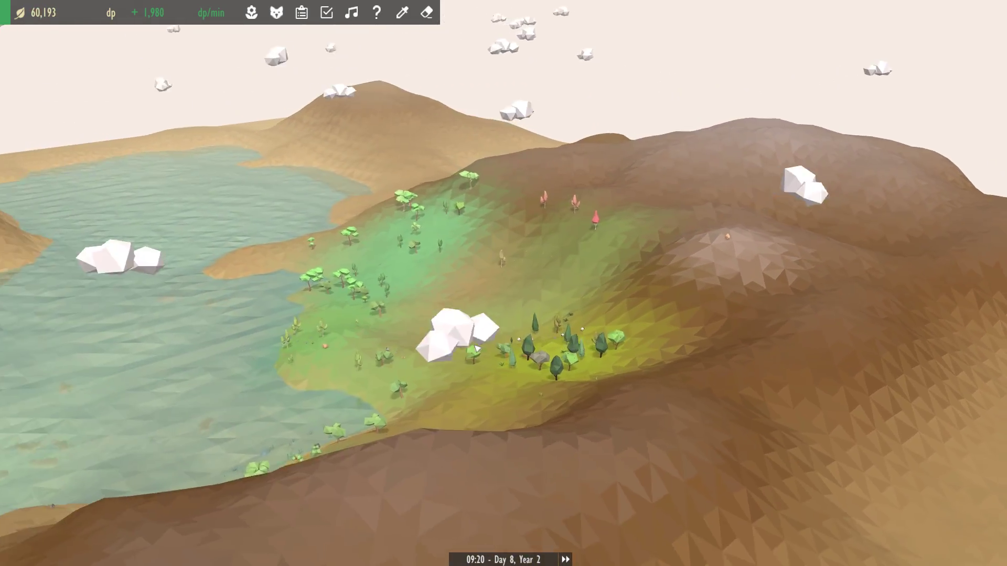
scroll(475, 348, down, 6)
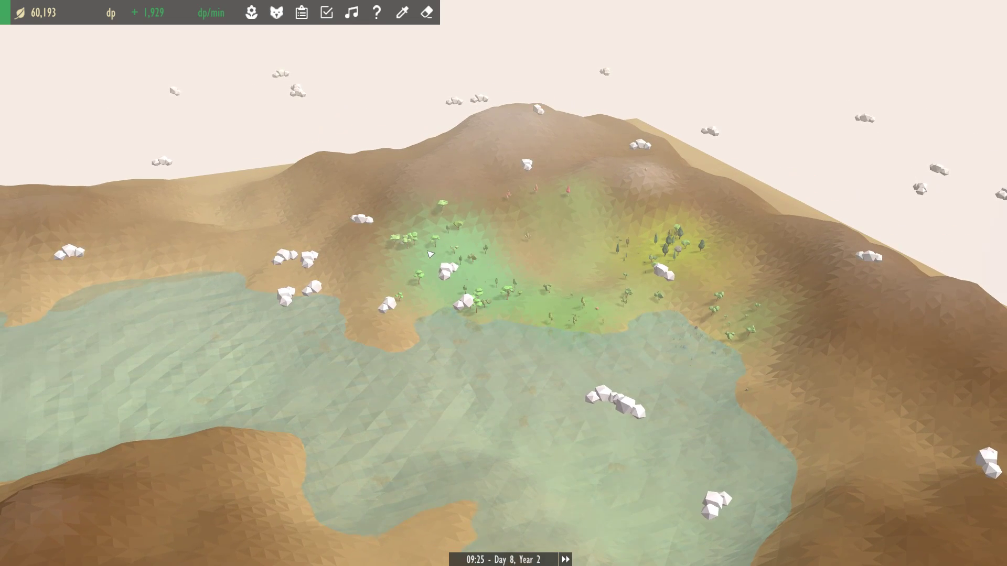